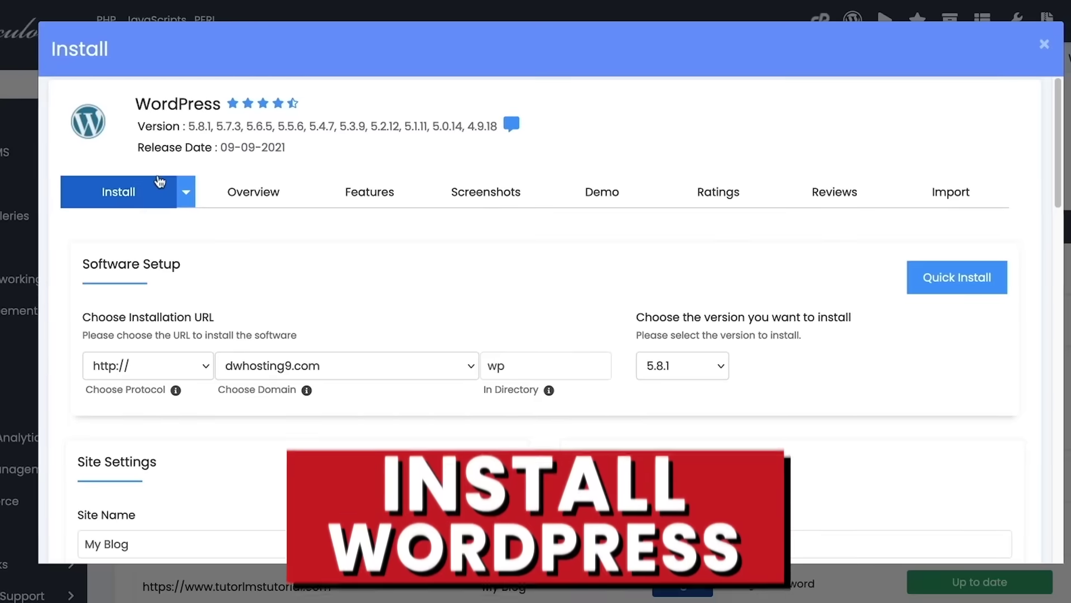
- Open the domain list in the WordPress installer's Software Setup form
click(291, 366)
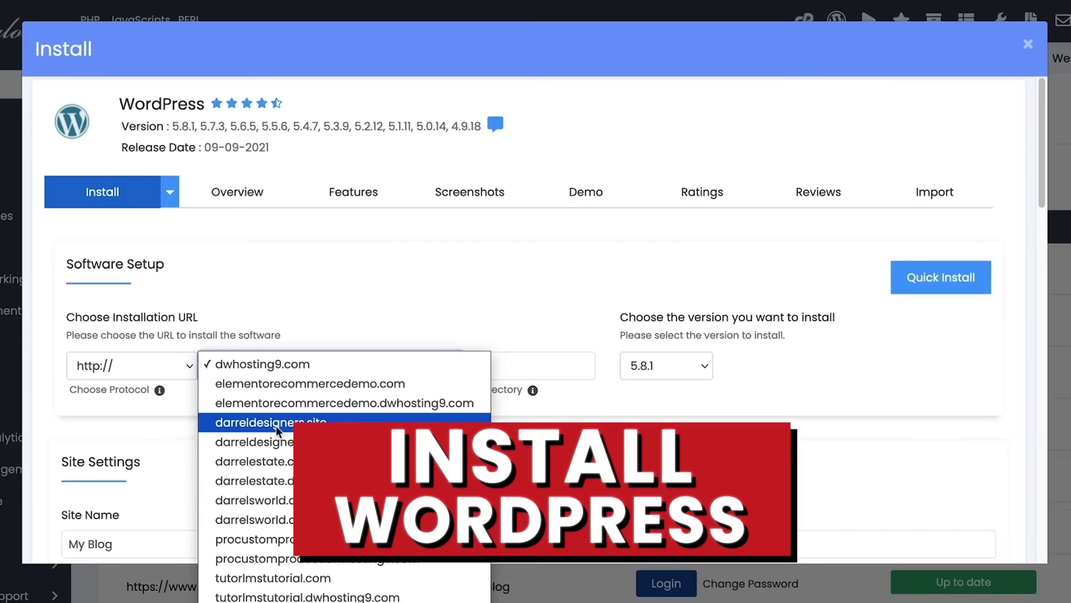
- Choose the site's installation domain and publish a new page titled 'Home Page'
click(275, 422)
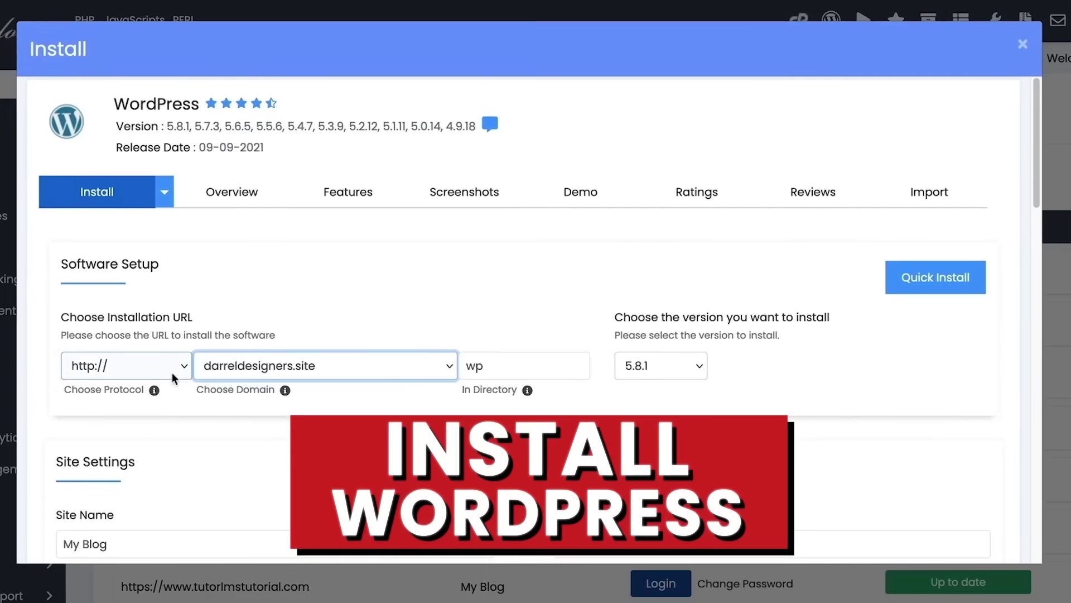
click(172, 370)
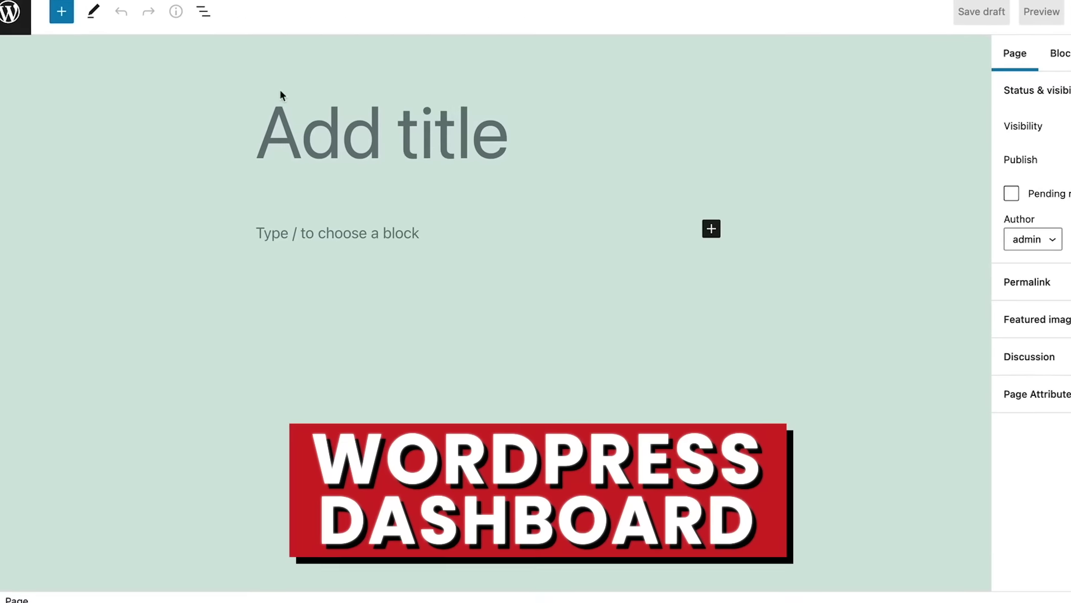
text(Home Page)
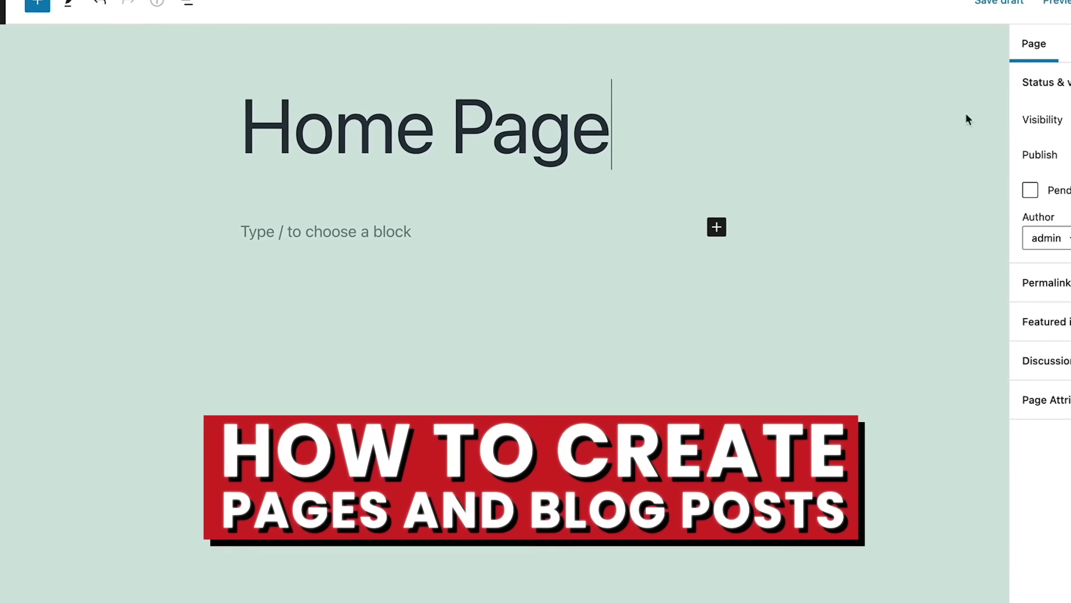
click(1068, 3)
click(1068, 3)
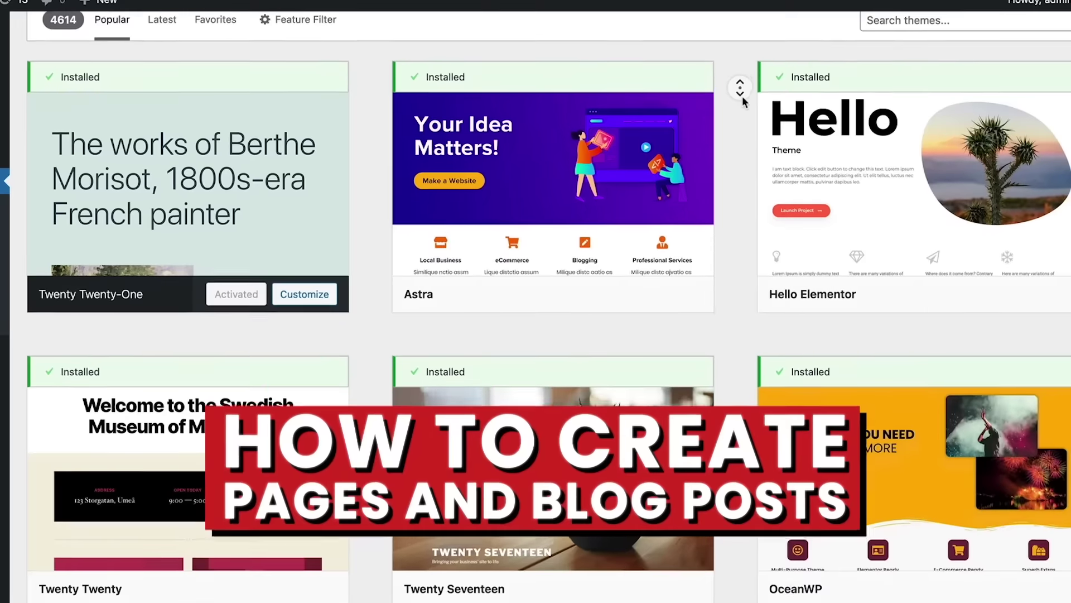
- Scroll through the popular plugins such as Jetpack, Really Simple SSL and WPForms
scroll(742, 96, down, 3)
scroll(742, 96, down, 4)
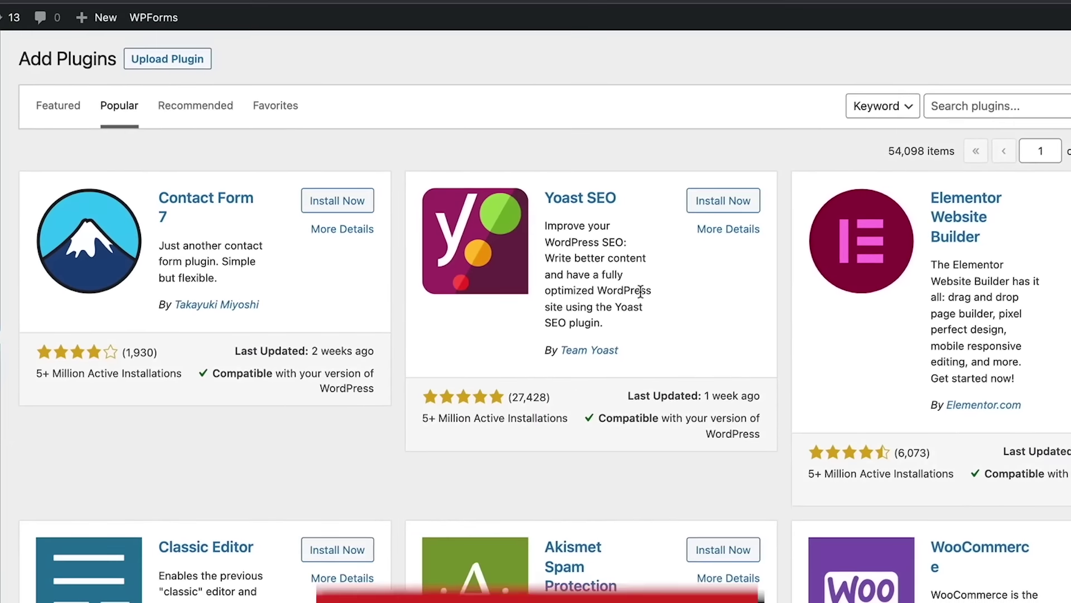
scroll(879, 502, down, 5)
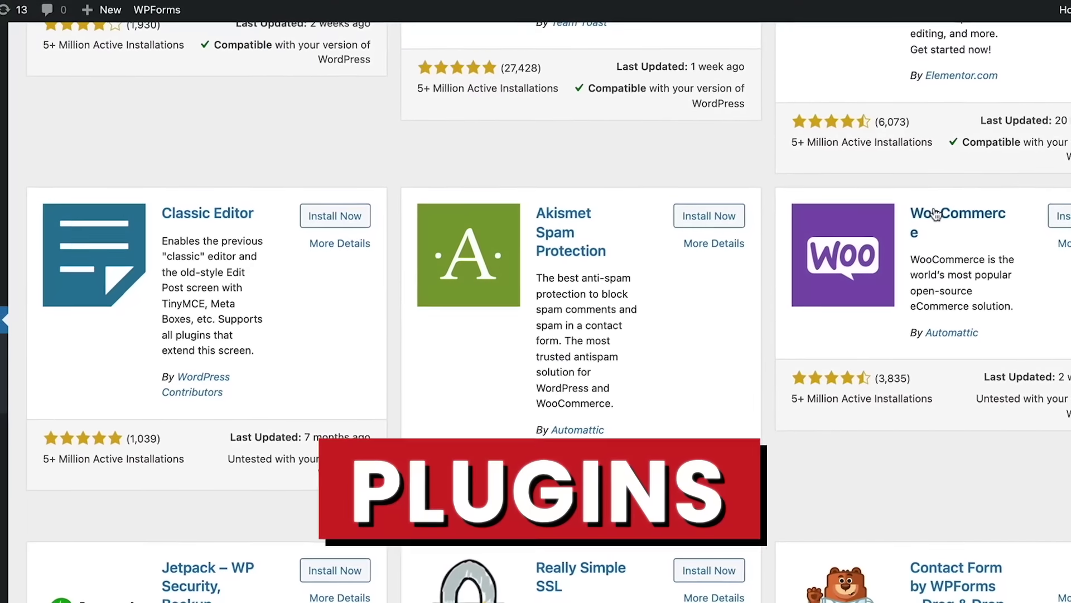
scroll(772, 377, down, 8)
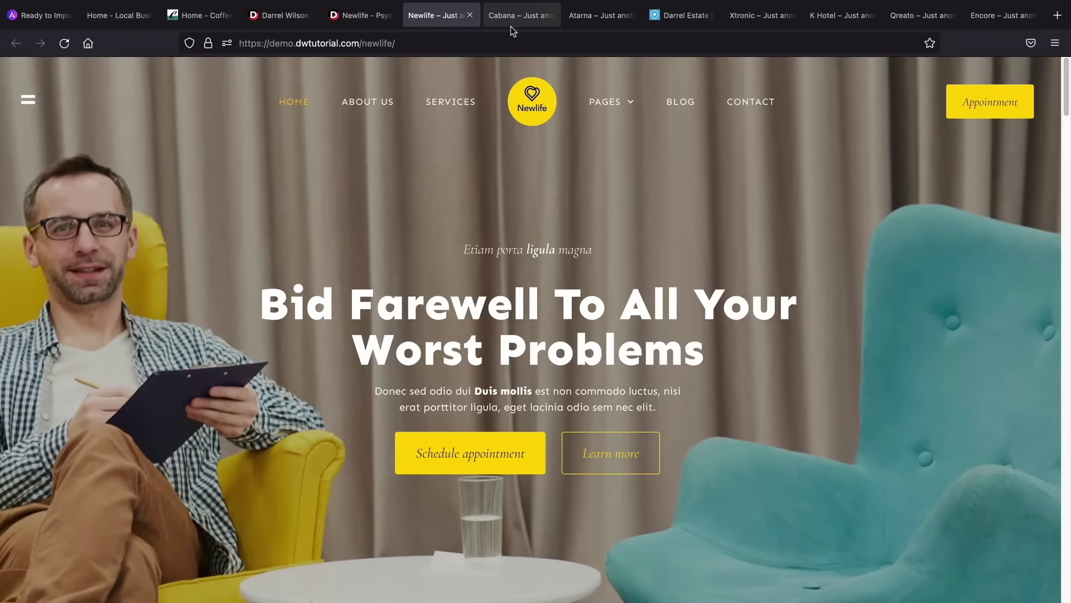
- View the Cabana, Atarna, houzez, Xtronic, K Hotel, Qreato and Encore demo tabs in turn
click(511, 26)
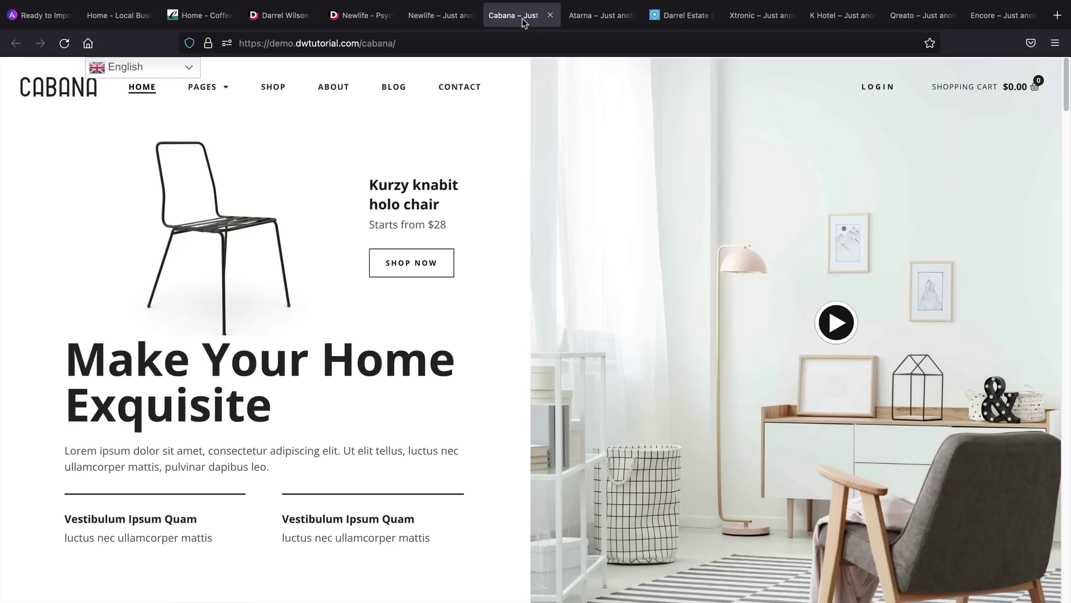
click(597, 15)
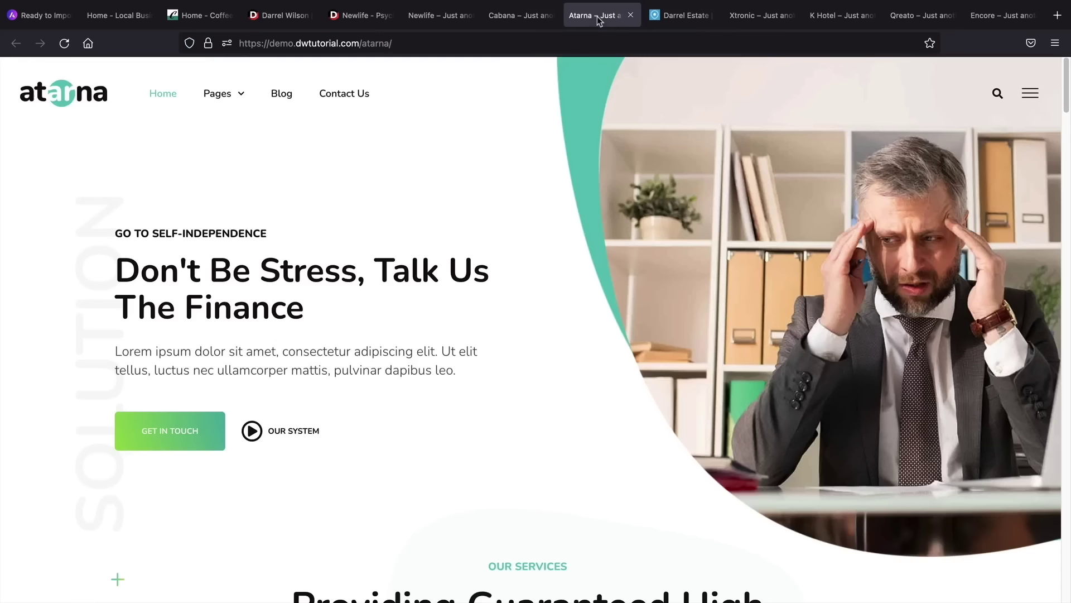
click(676, 16)
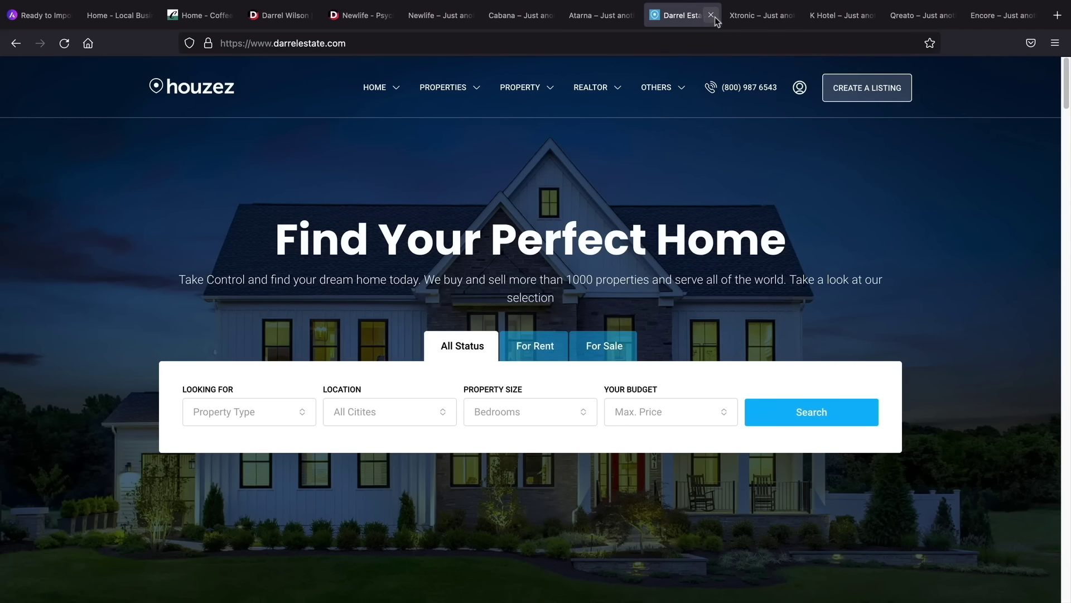
click(749, 20)
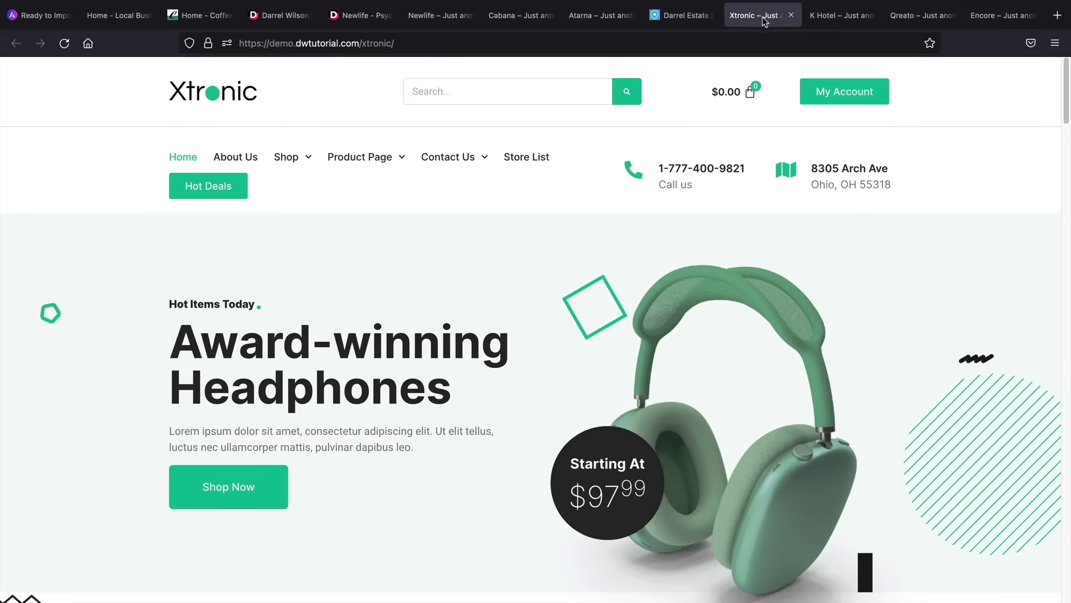
click(818, 21)
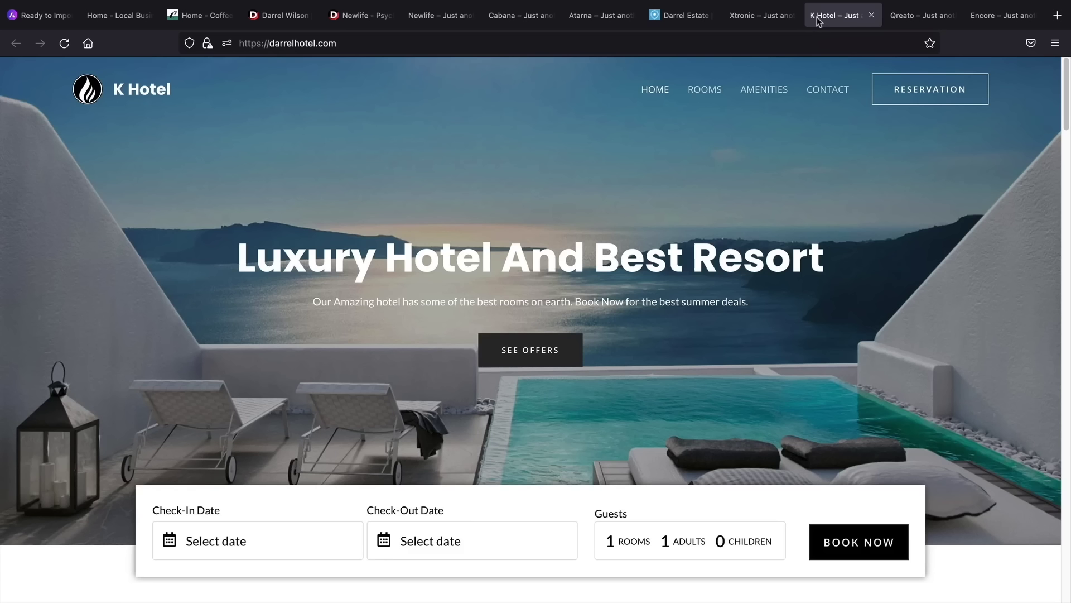
click(899, 21)
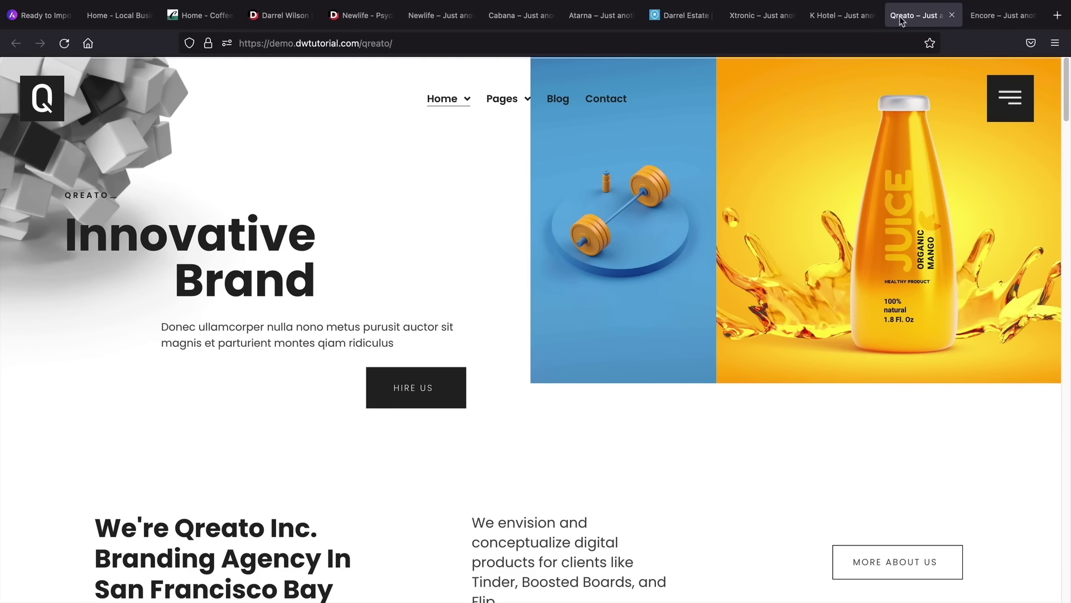
click(991, 20)
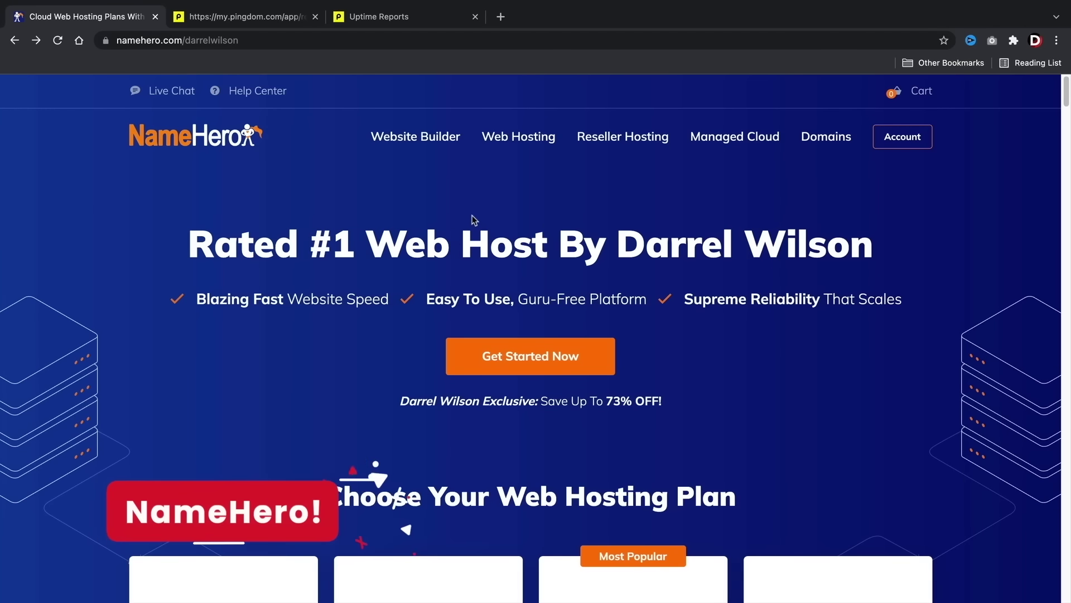
- Show the Pingdom uptime report for the NameHero-hosted site
click(391, 20)
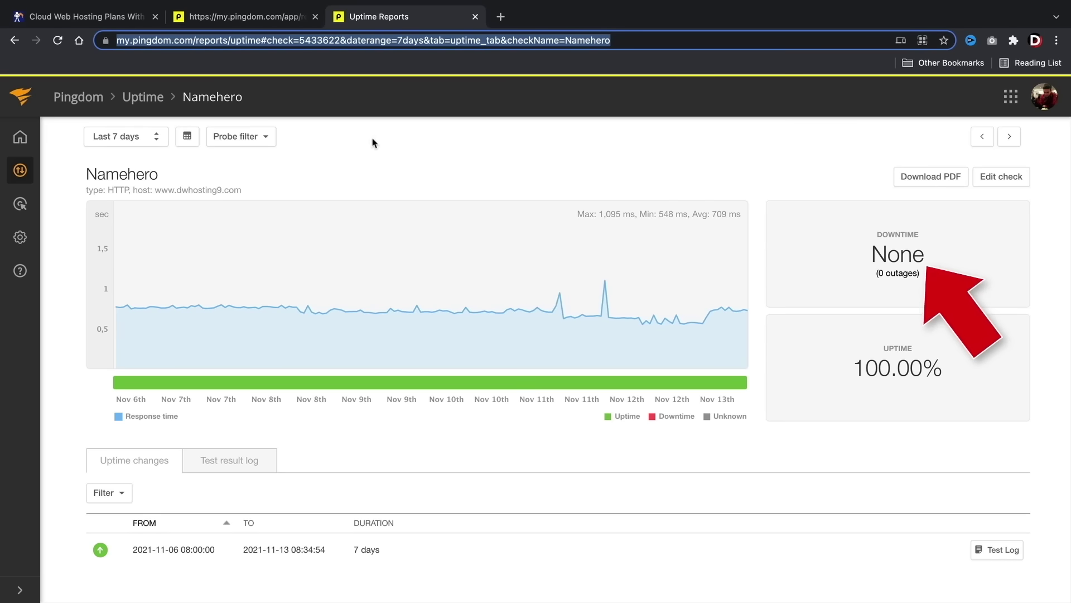
click(277, 25)
drag(461, 241, 412, 239)
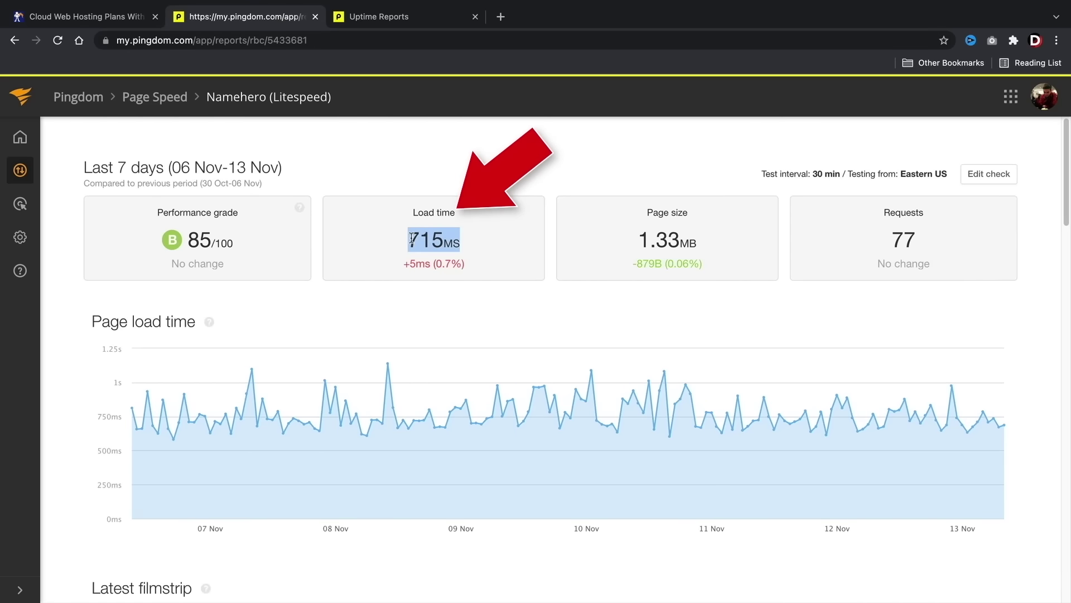
click(480, 310)
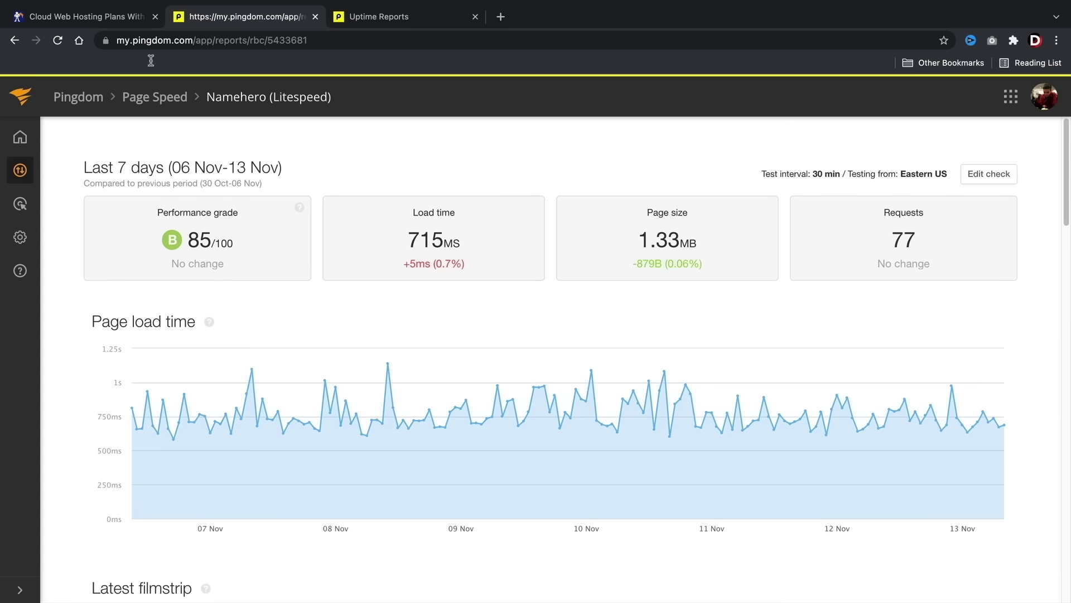
click(90, 17)
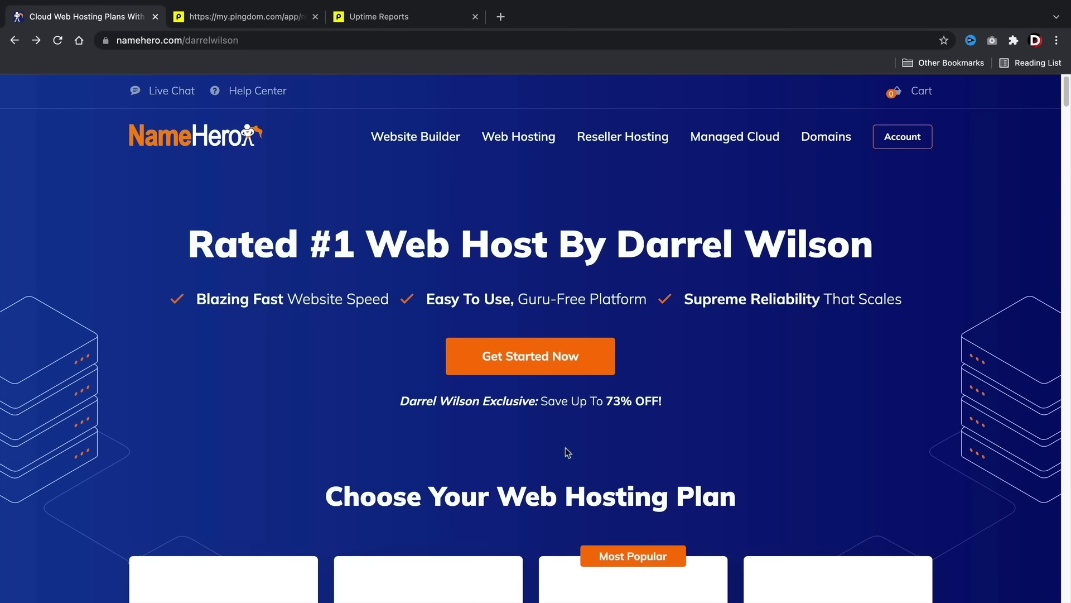
- Browse the hosting plan cards and order the Plus Cloud plan at $4.14/month
click(546, 359)
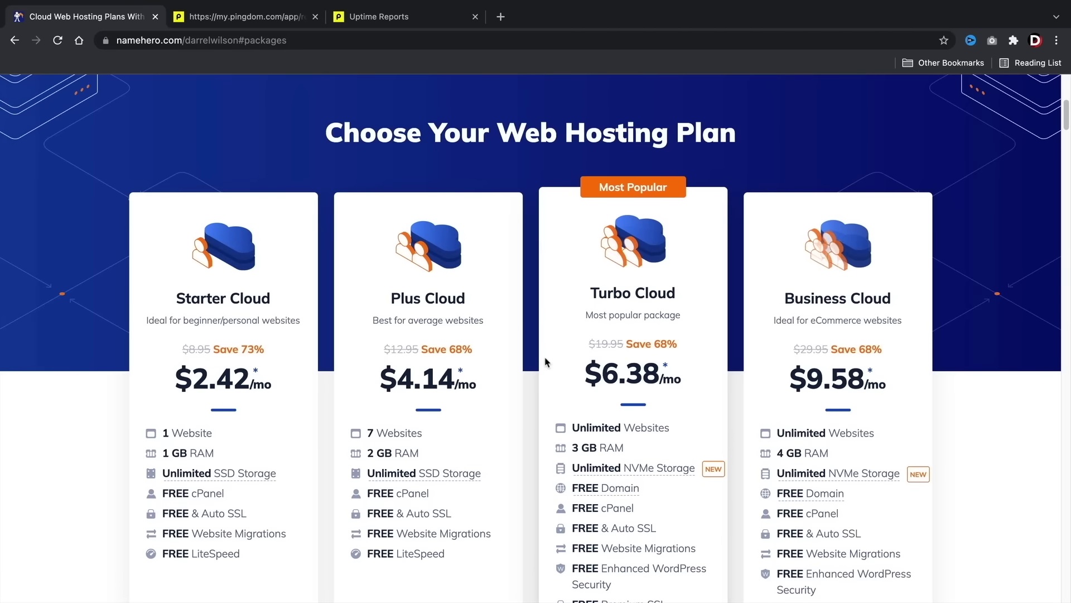
scroll(534, 357, down, 2)
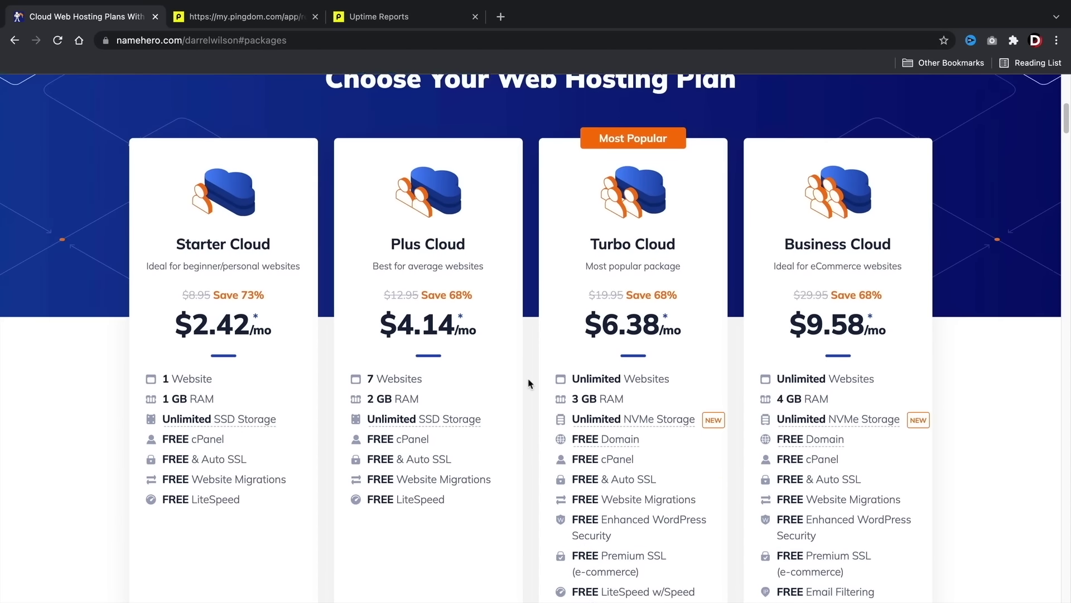
scroll(530, 384, down, 1)
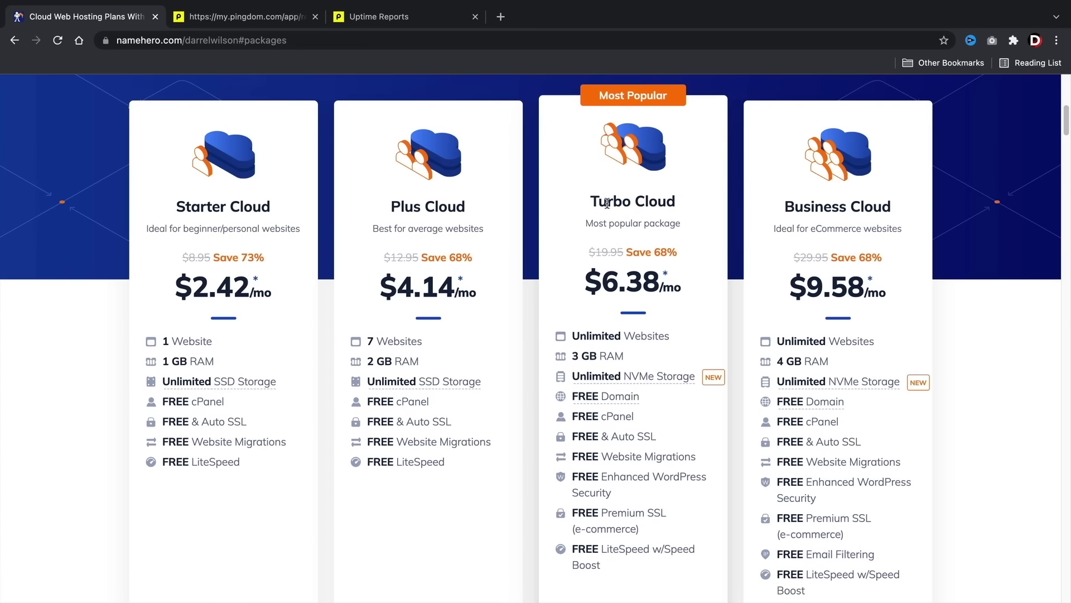
drag(592, 198, 683, 203)
click(681, 202)
mouse_move(675, 380)
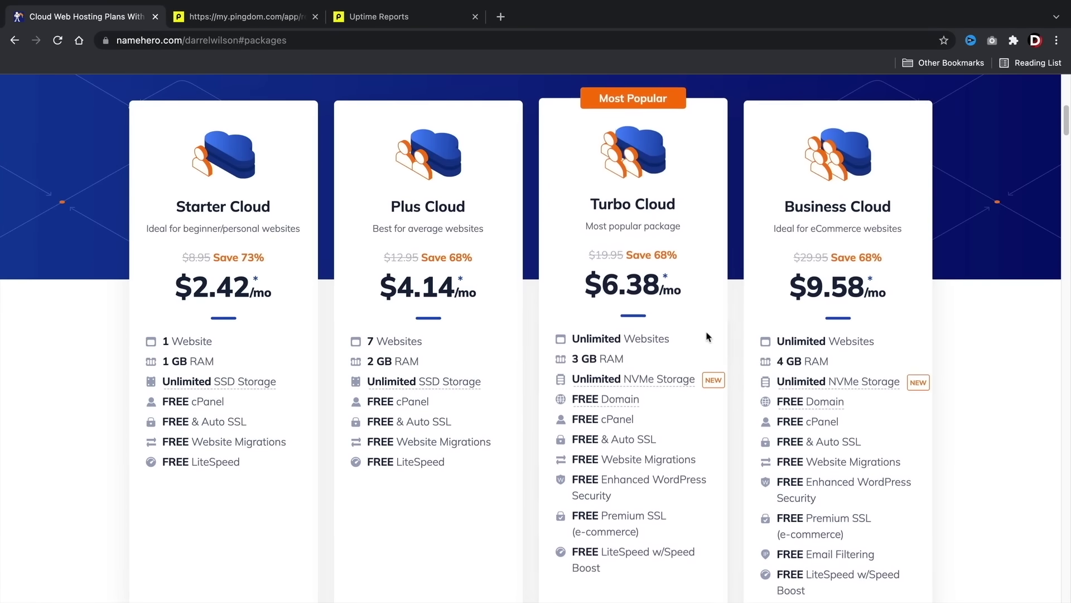
scroll(499, 354, down, 1)
scroll(498, 353, down, 4)
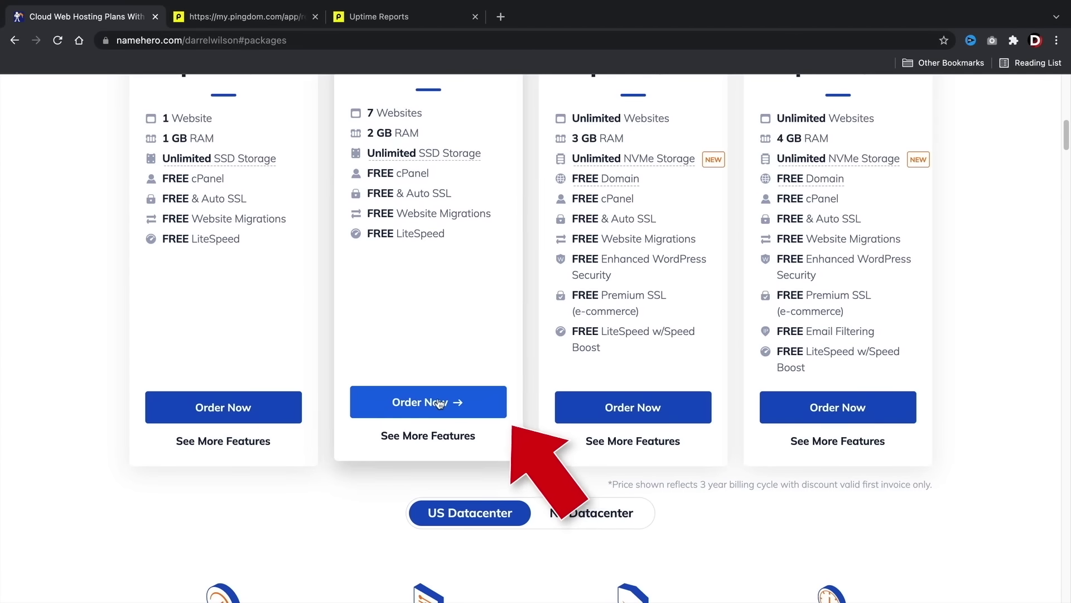
click(471, 408)
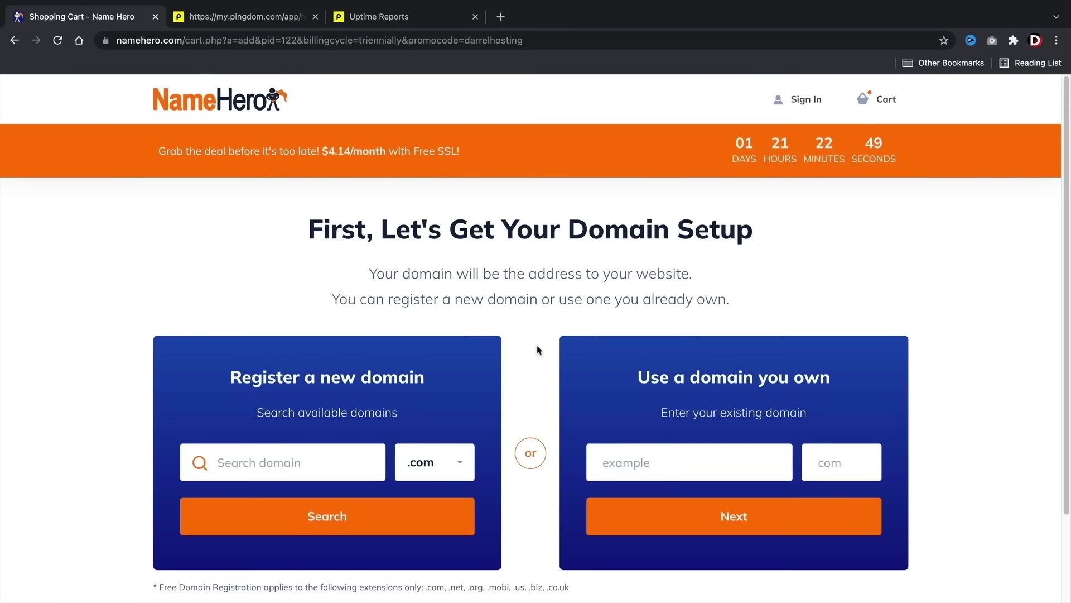
- Search for 'tutorialdomain1' and continue with the free tutorialdomain1.com domain
scroll(539, 346, down, 2)
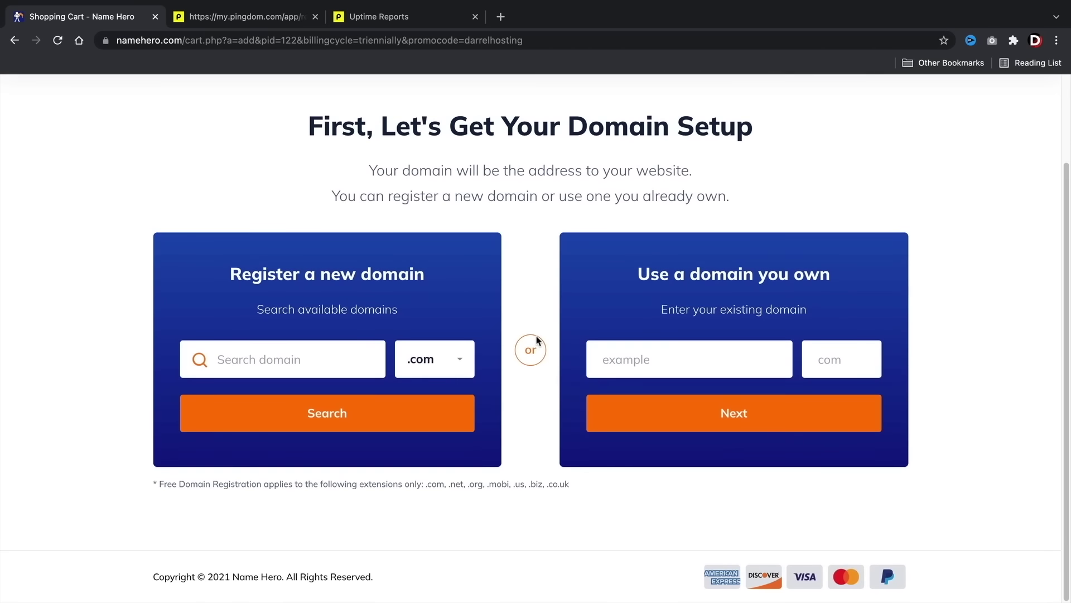
click(314, 360)
text(tutorialdomain)
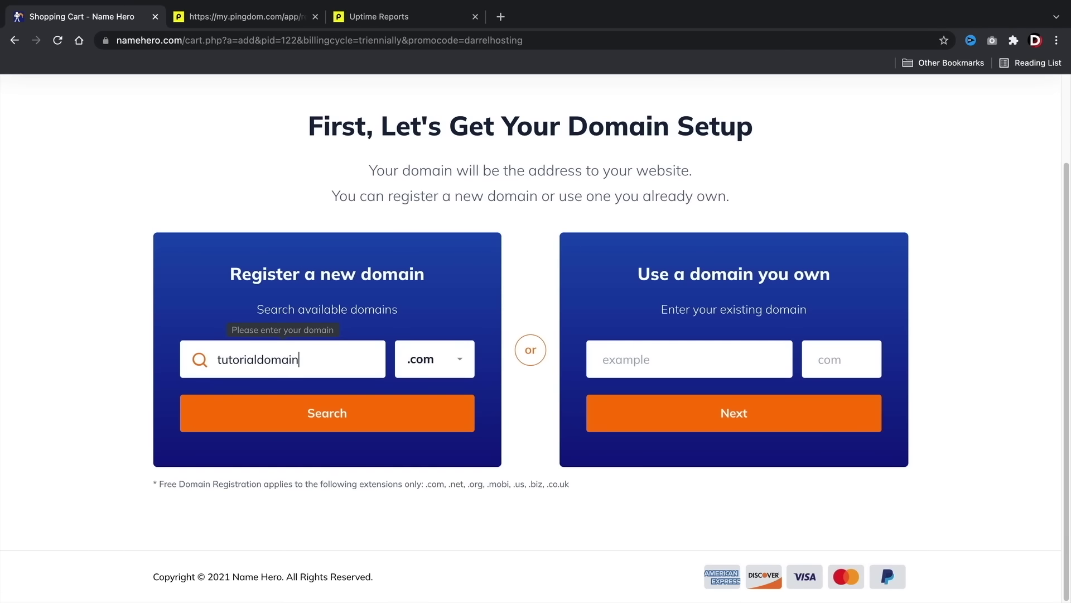
text(1)
click(350, 415)
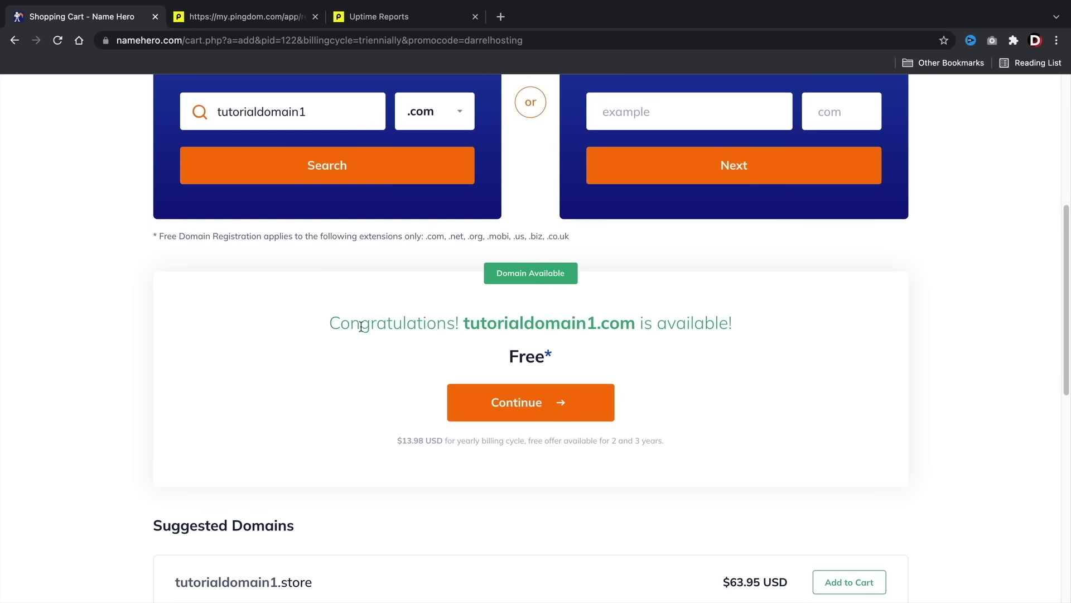
click(573, 407)
scroll(661, 401, down, 2)
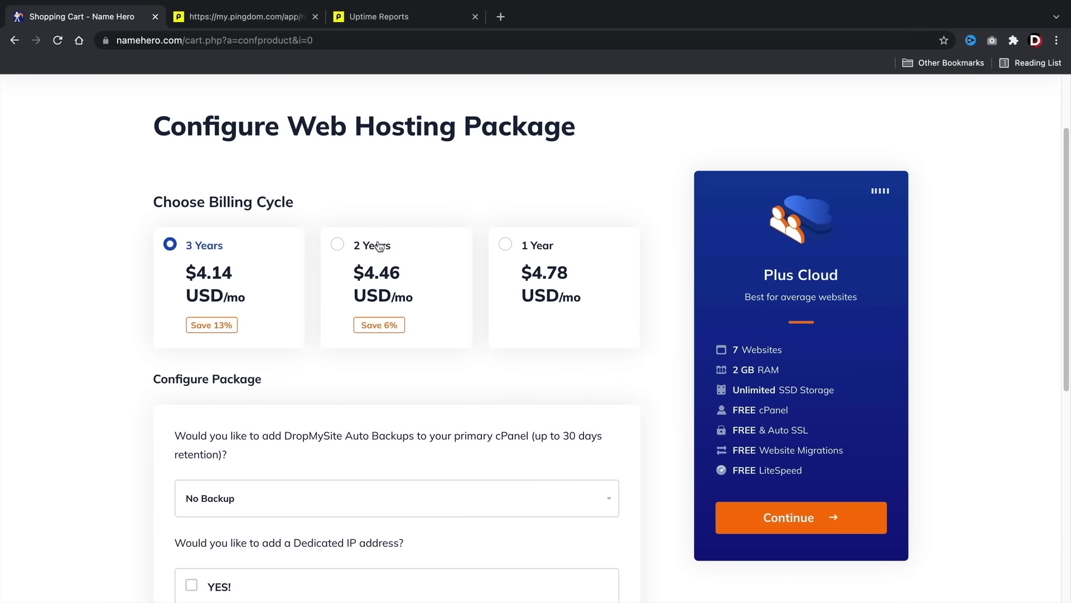
- Select the 1 Year billing cycle at $4.78/mo and review the package options
click(533, 252)
scroll(648, 335, down, 2)
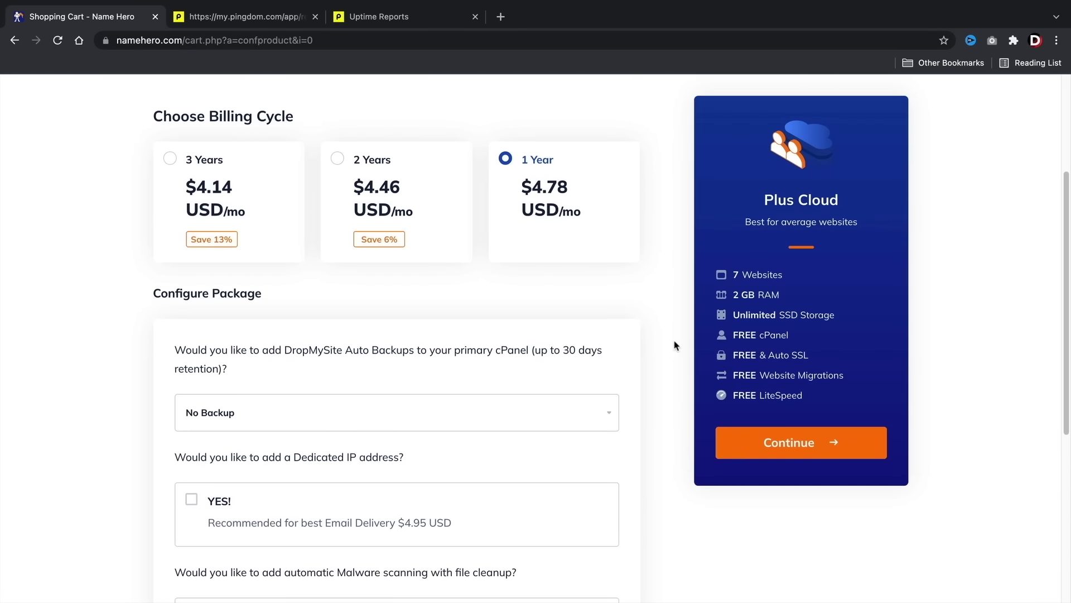
scroll(675, 345, down, 6)
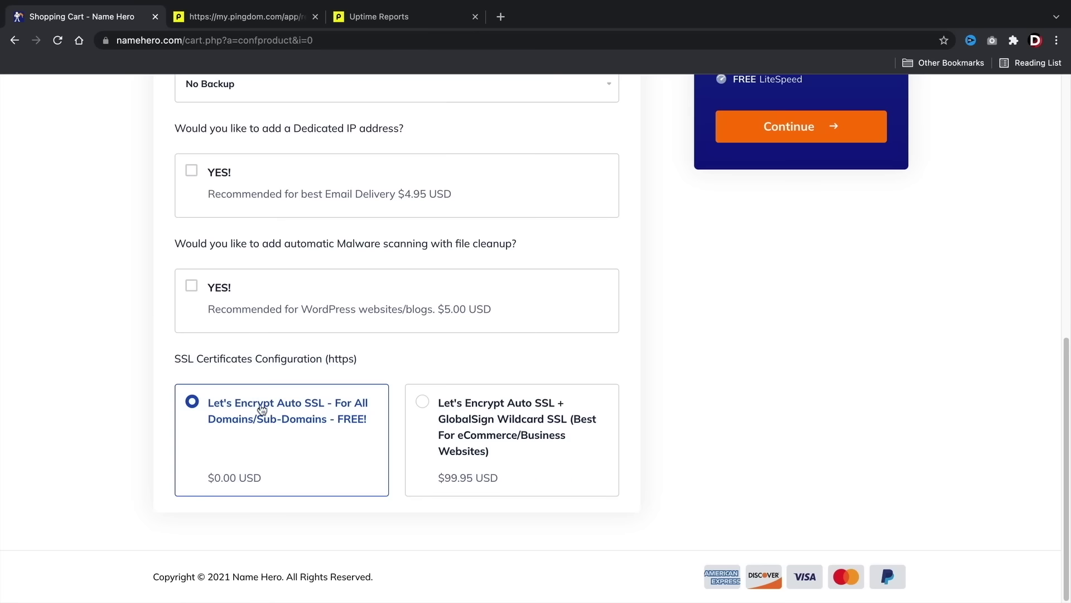
scroll(720, 415, up, 8)
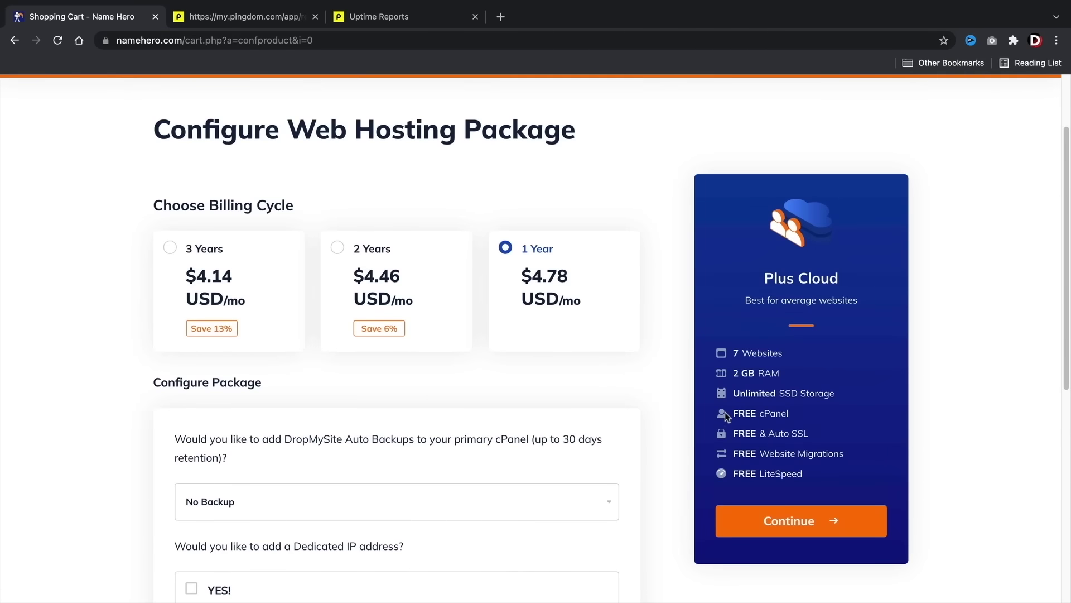
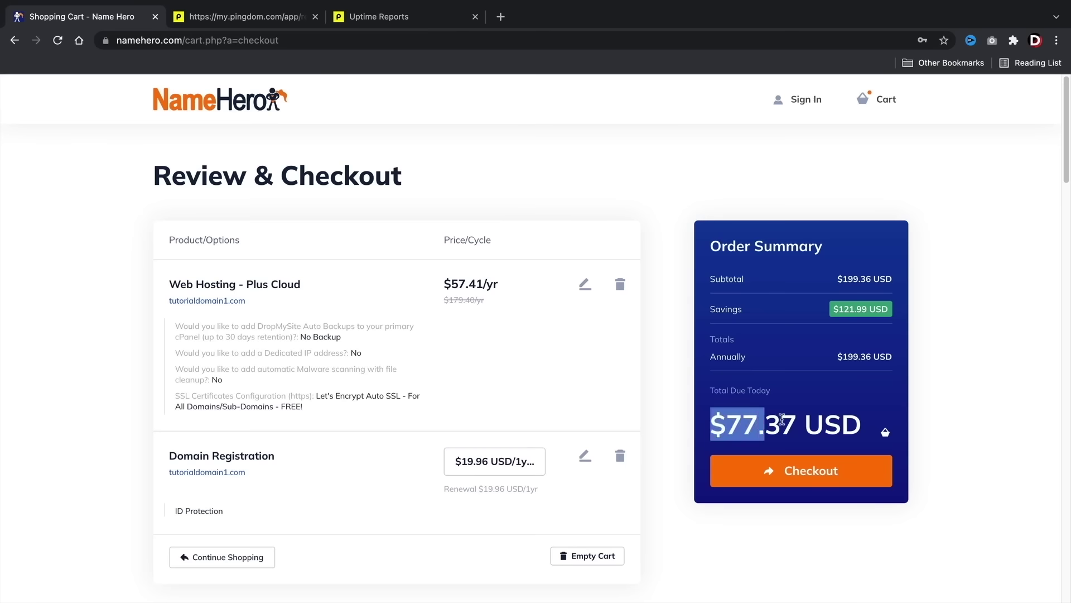
click(668, 416)
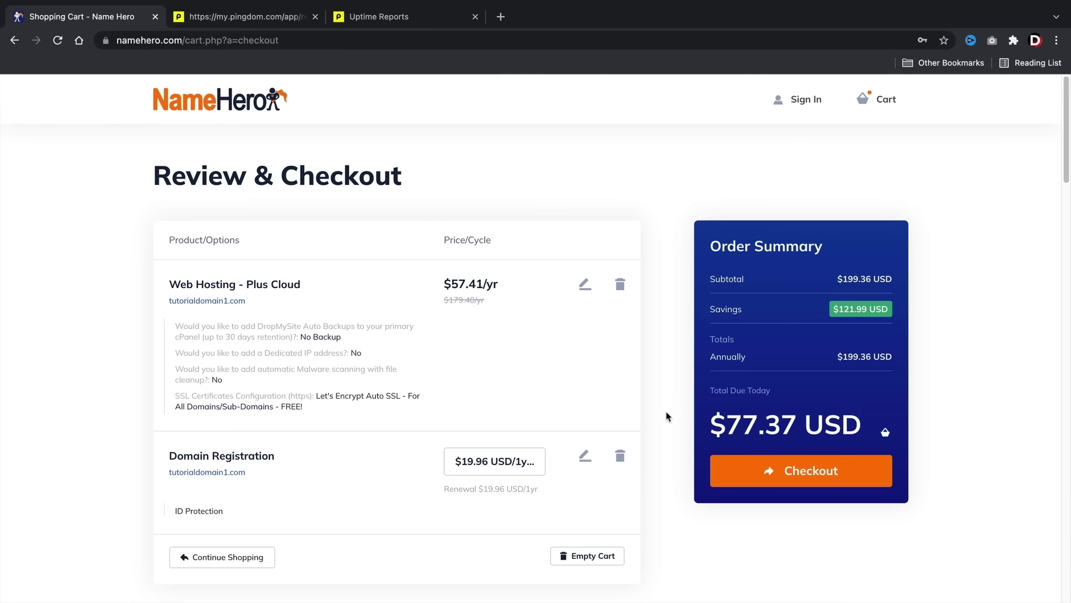
click(395, 25)
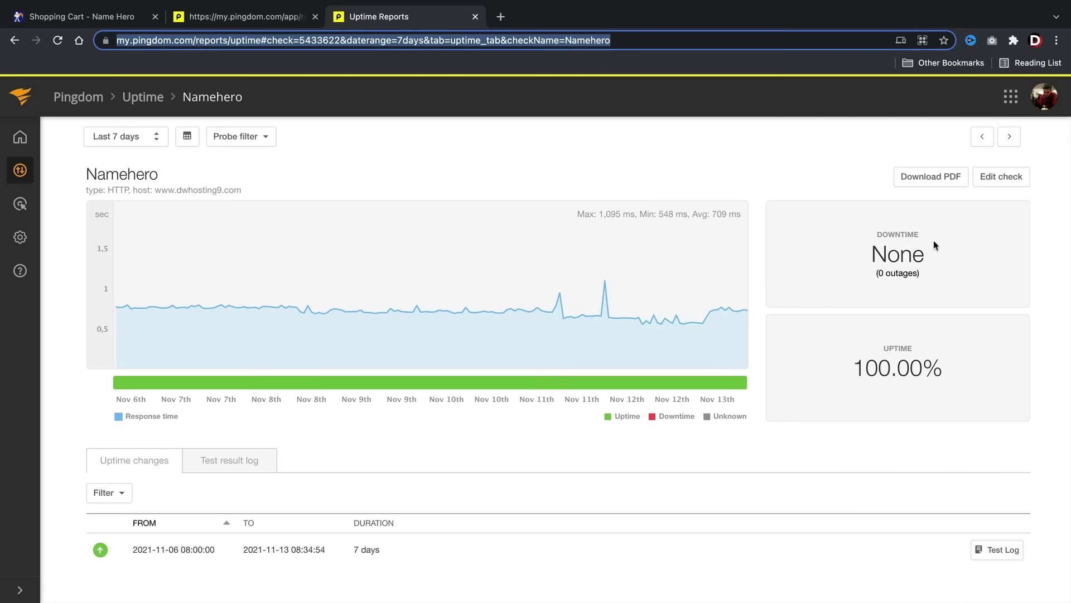
click(253, 20)
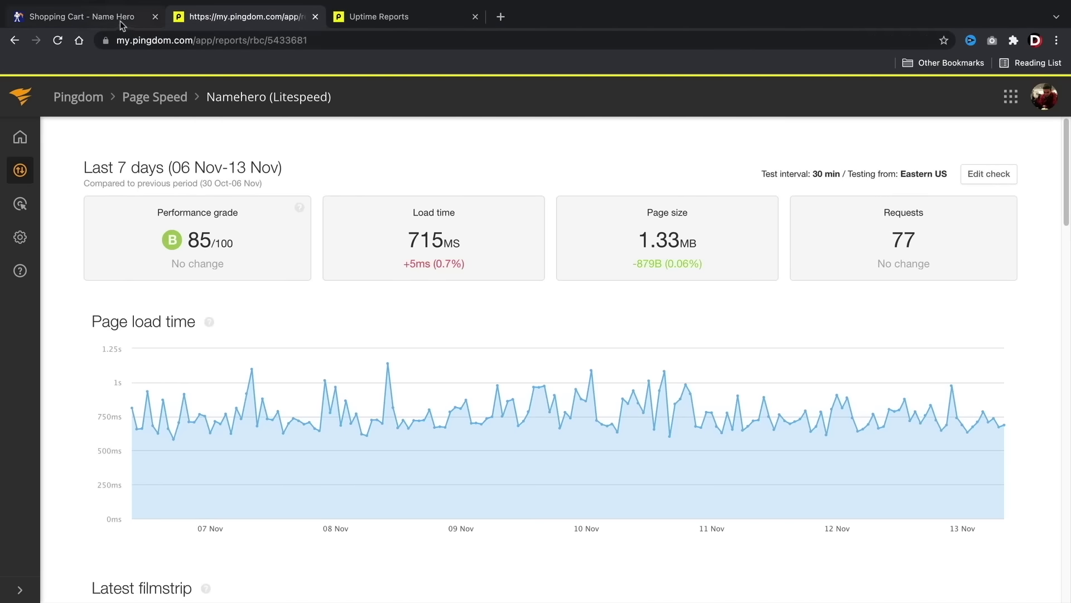
click(119, 20)
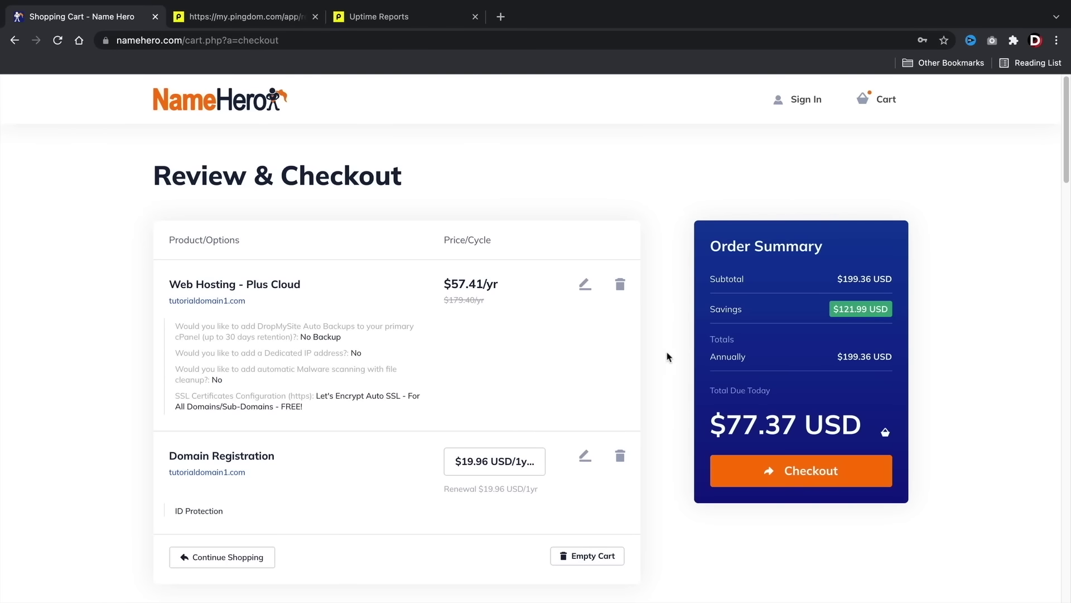
scroll(667, 357, down, 3)
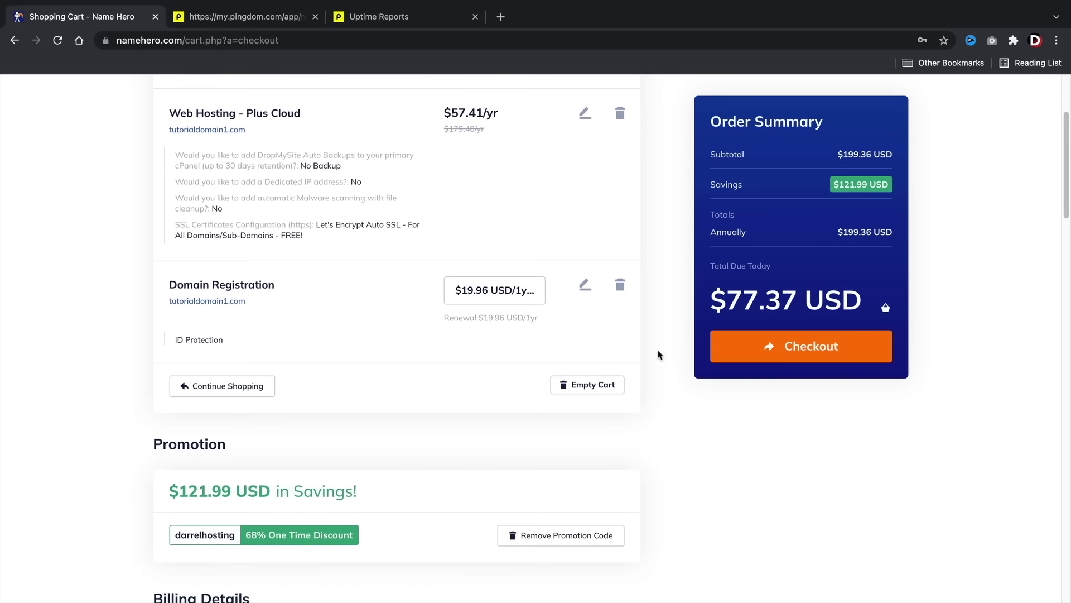
scroll(659, 355, down, 7)
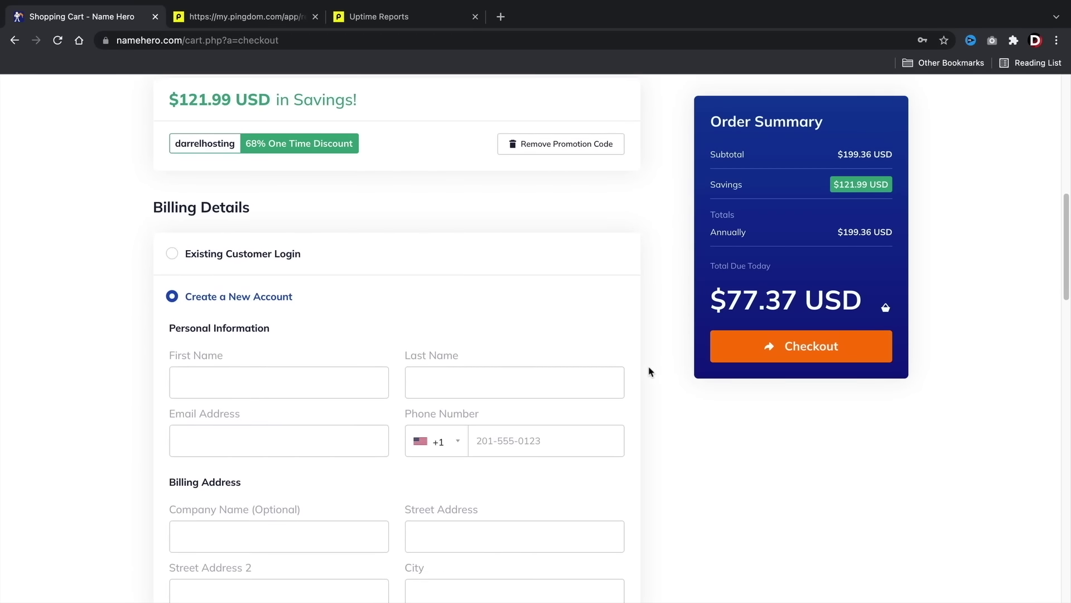
scroll(642, 459, down, 2)
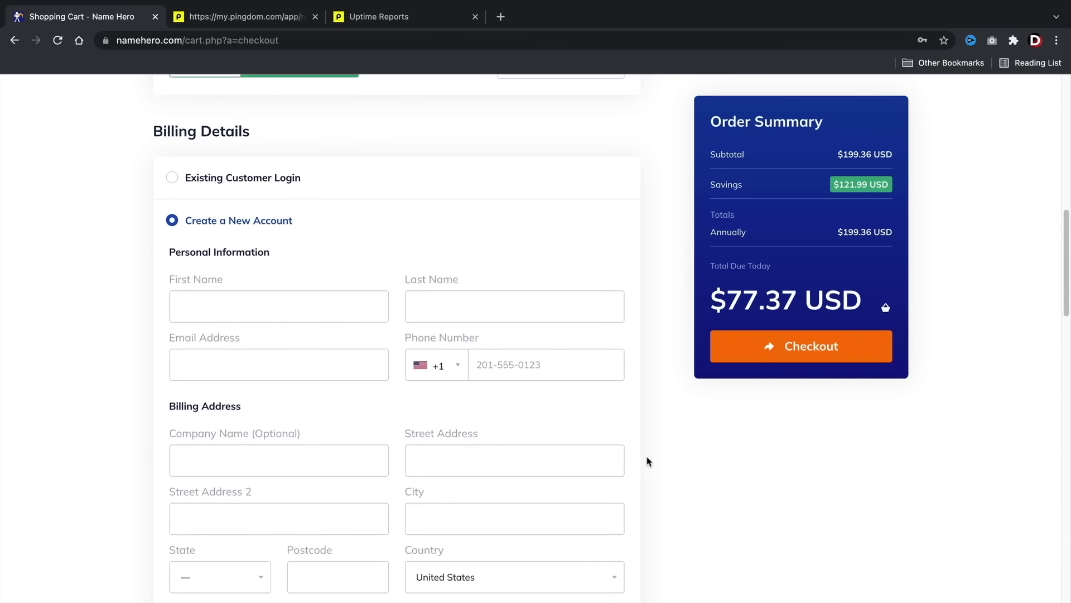
scroll(471, 414, down, 2)
scroll(471, 414, down, 4)
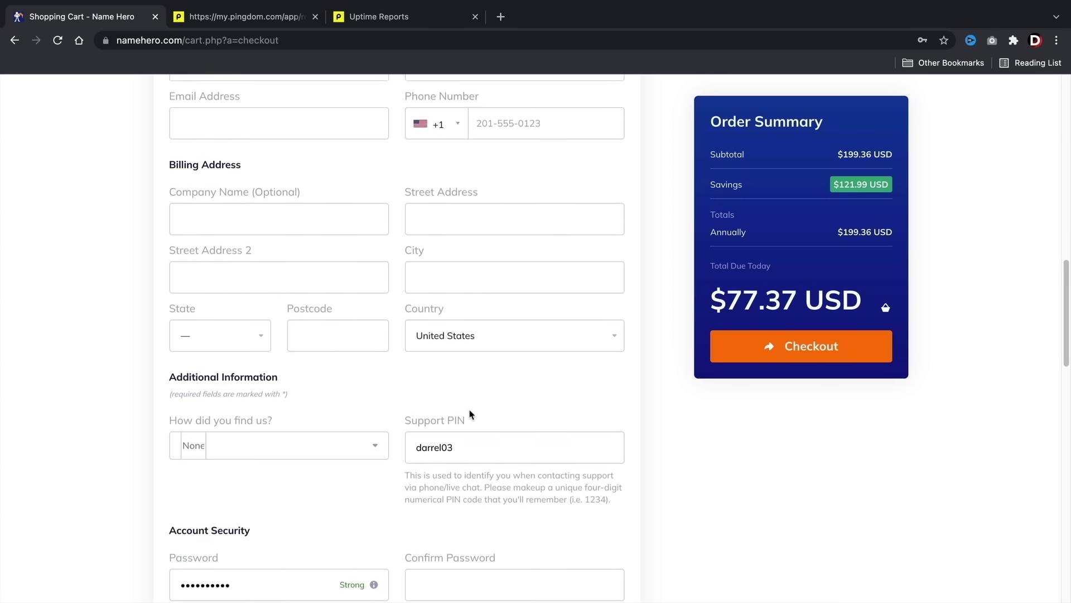
scroll(325, 399, down, 2)
scroll(323, 394, down, 2)
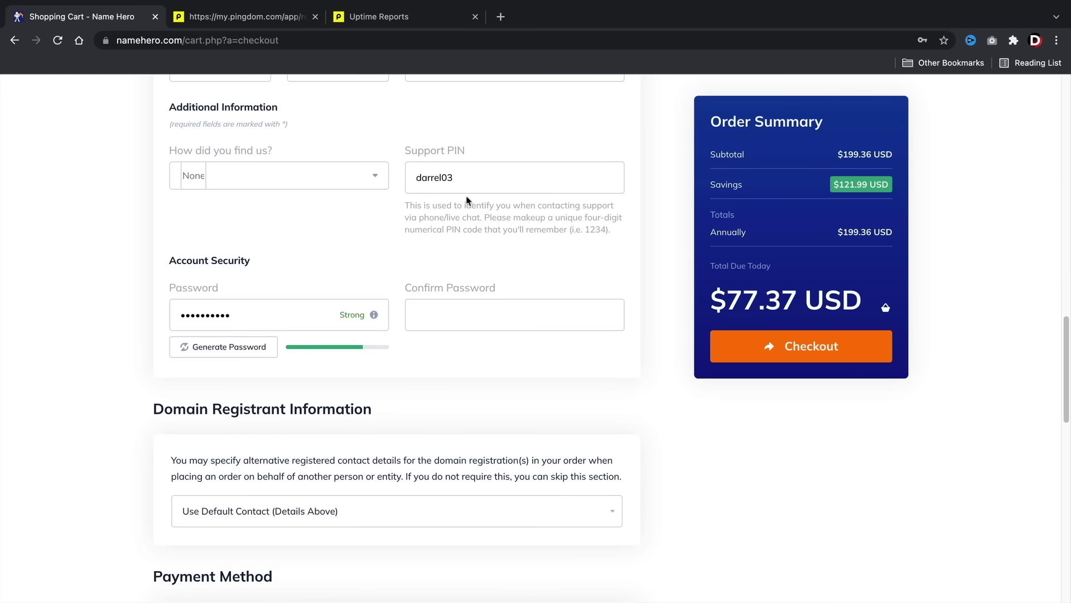
scroll(550, 269, down, 4)
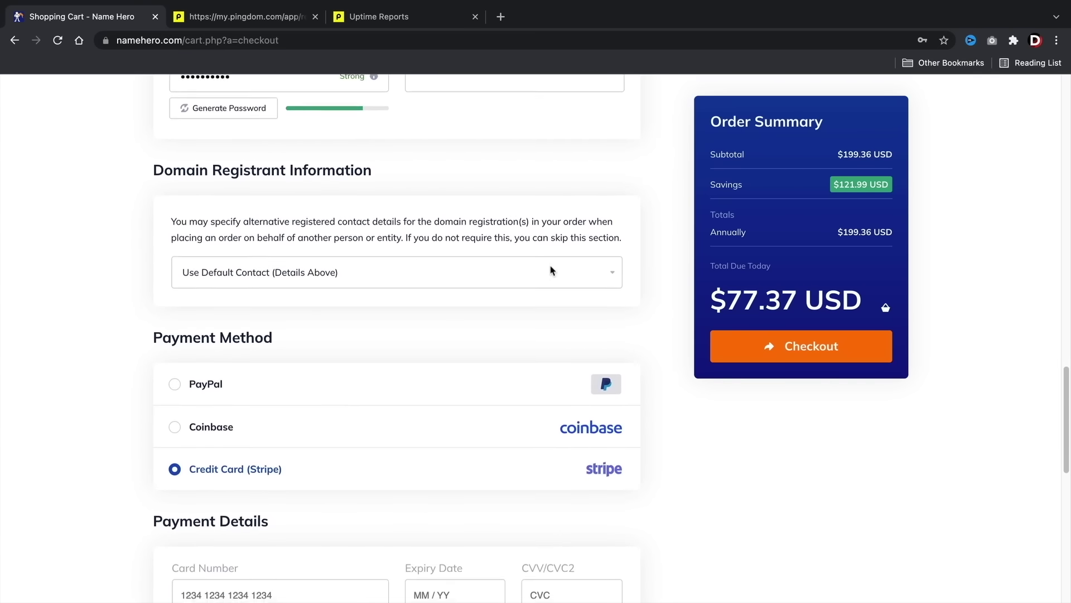
scroll(550, 270, down, 2)
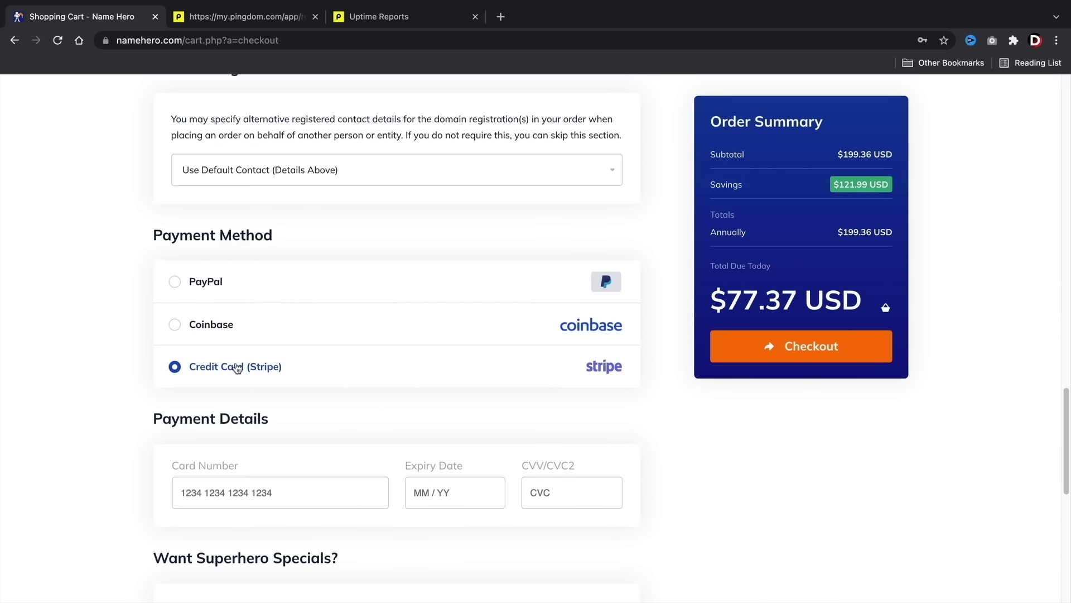
scroll(237, 301, down, 2)
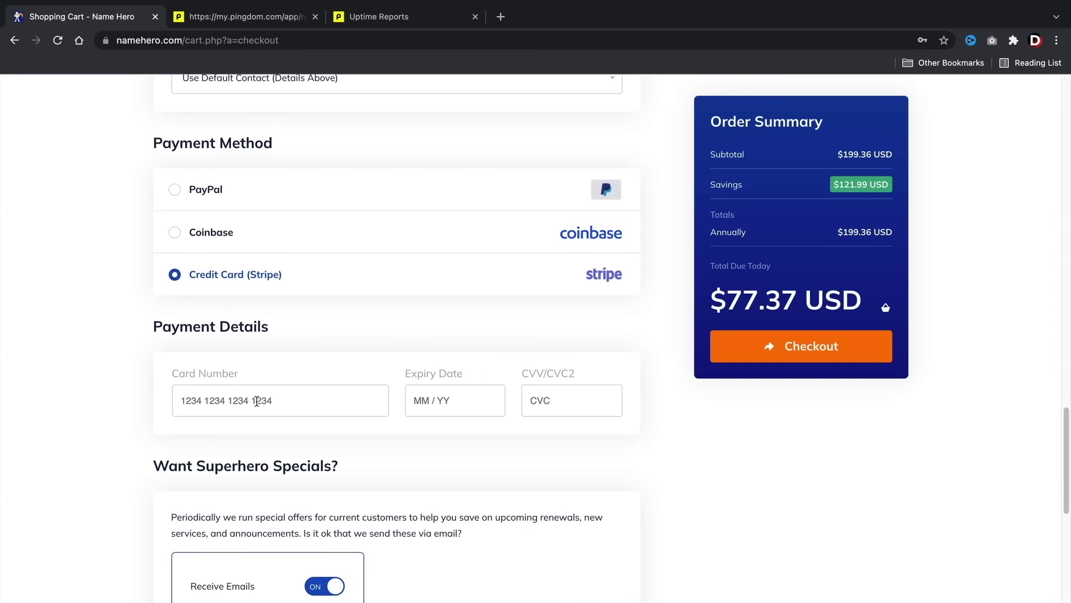
scroll(257, 401, down, 5)
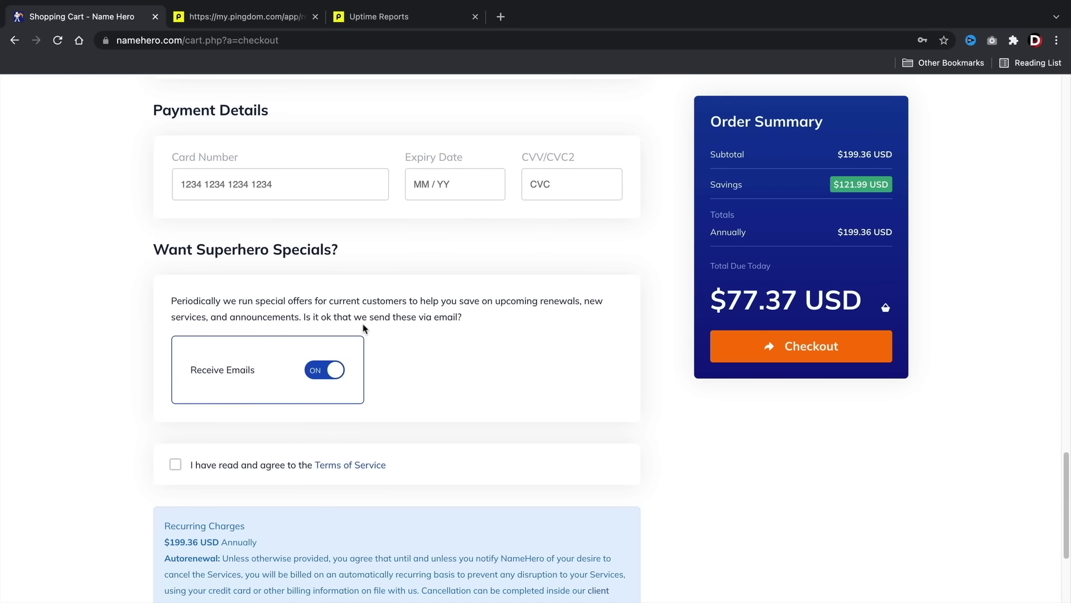
scroll(363, 340, down, 1)
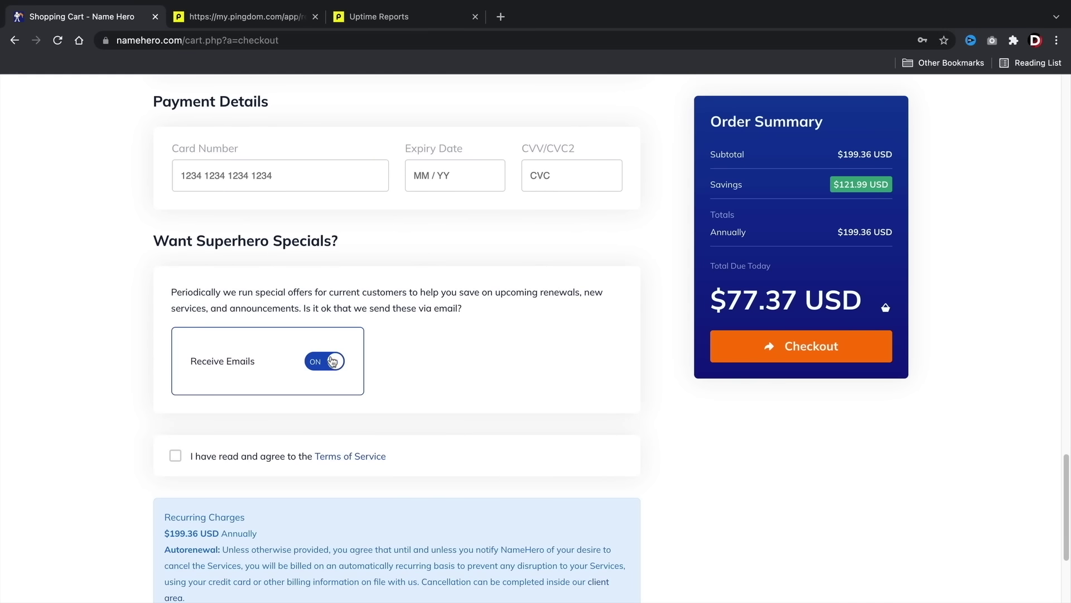
scroll(342, 357, down, 1)
scroll(342, 355, down, 3)
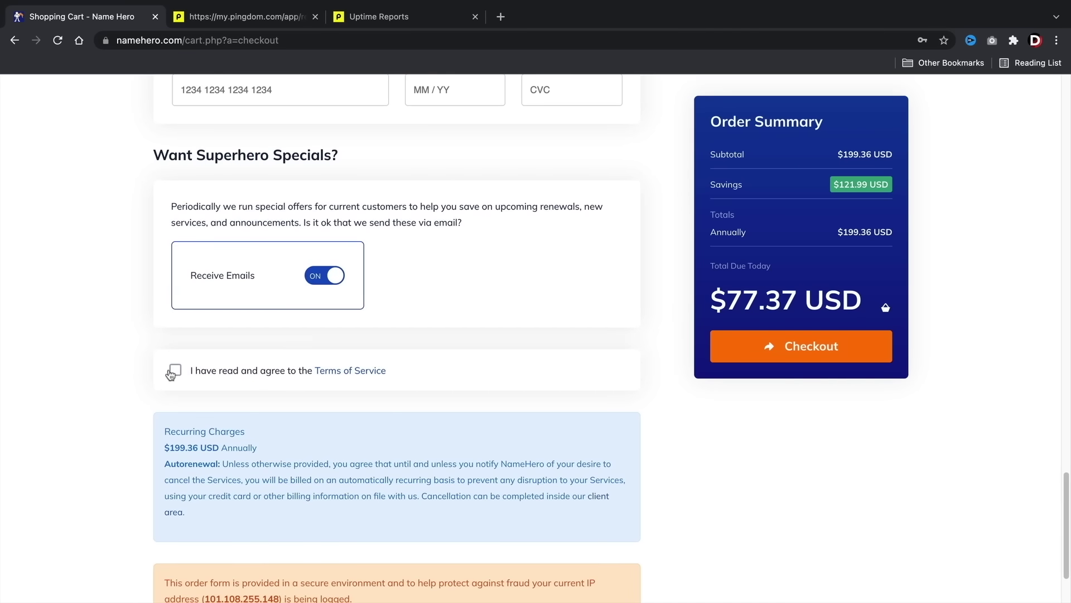
- Tick the Terms of Service agreement, read the terms in their own tab, and return to checkout
click(175, 370)
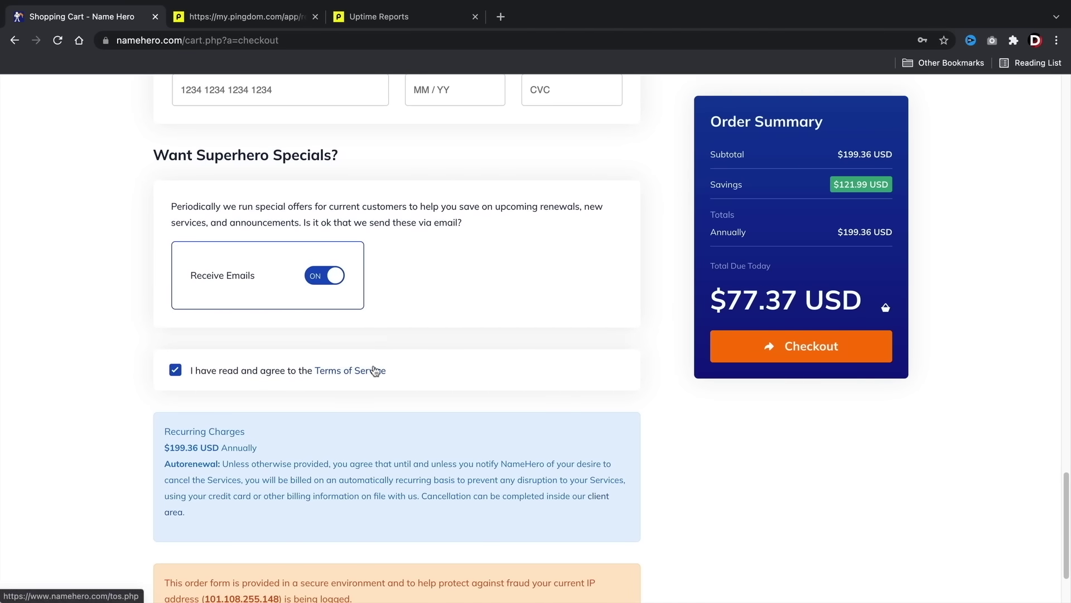
click(344, 375)
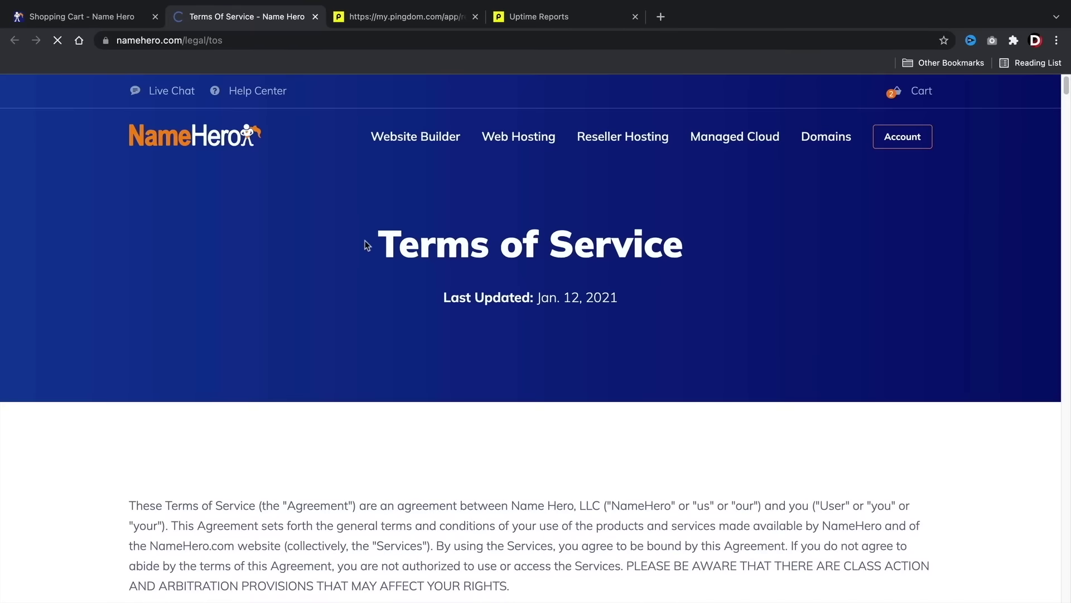
scroll(421, 294, down, 20)
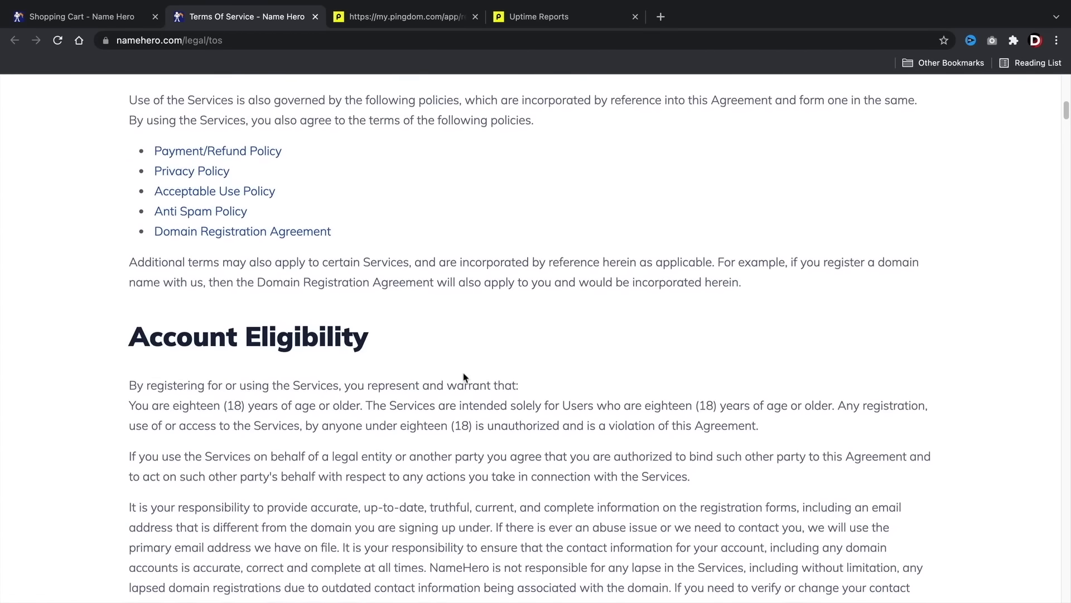
drag(1066, 136, 1067, 98)
scroll(346, 134, up, 5)
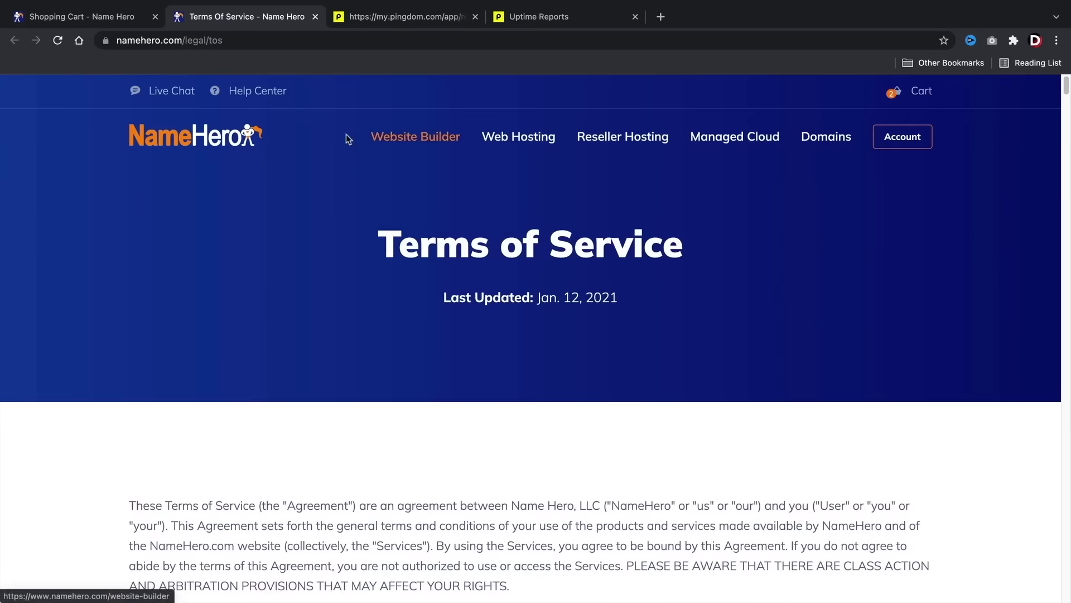
click(127, 24)
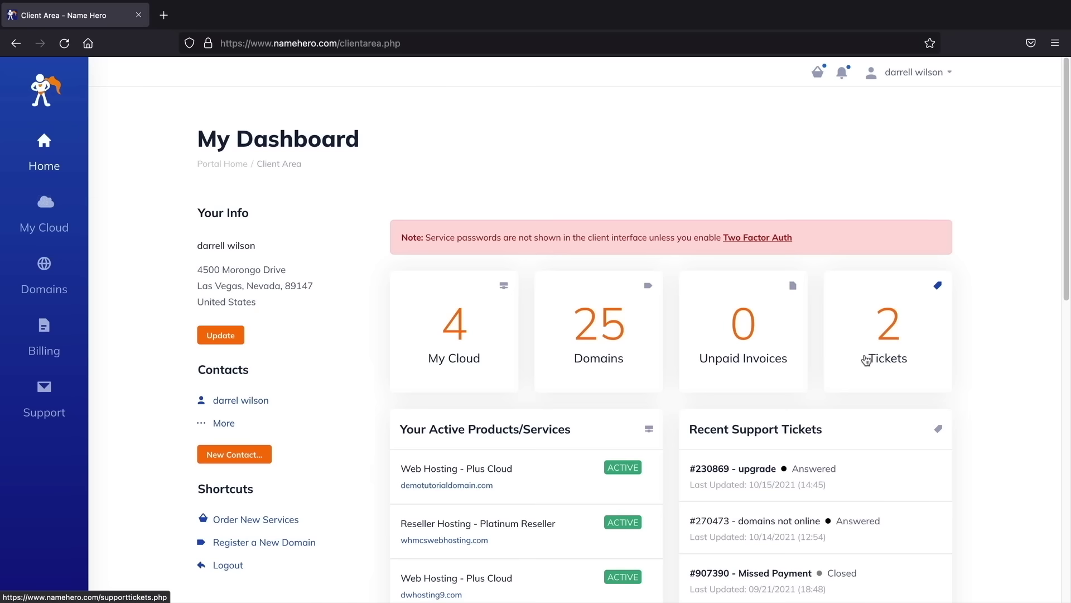
- Browse the sidebar menus, then open the Web Hosting - Plus Cloud service for dwhosting9.com from My Cloud
click(53, 213)
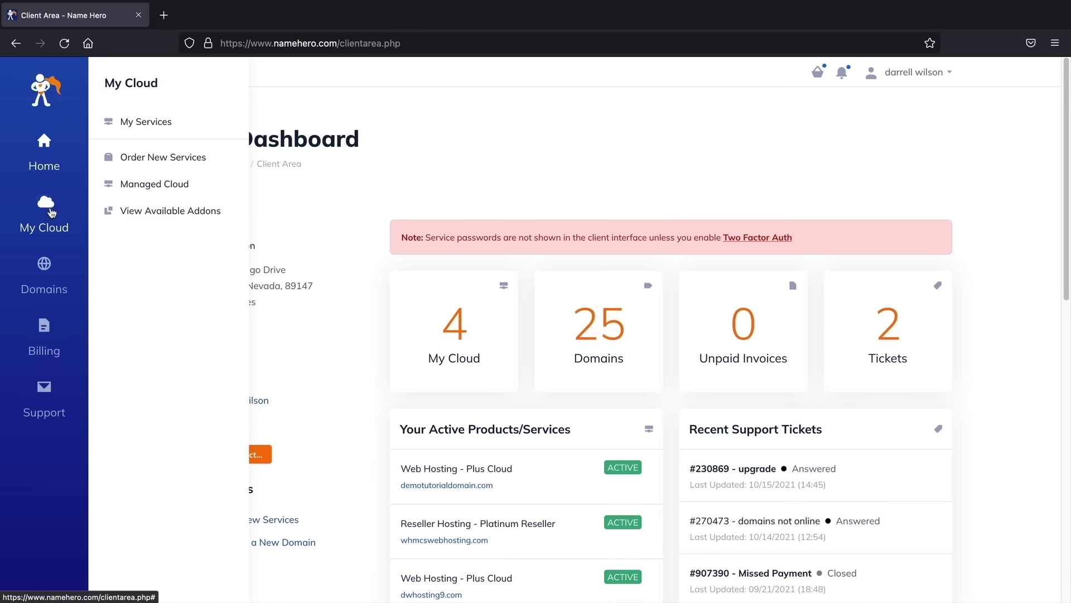
click(44, 275)
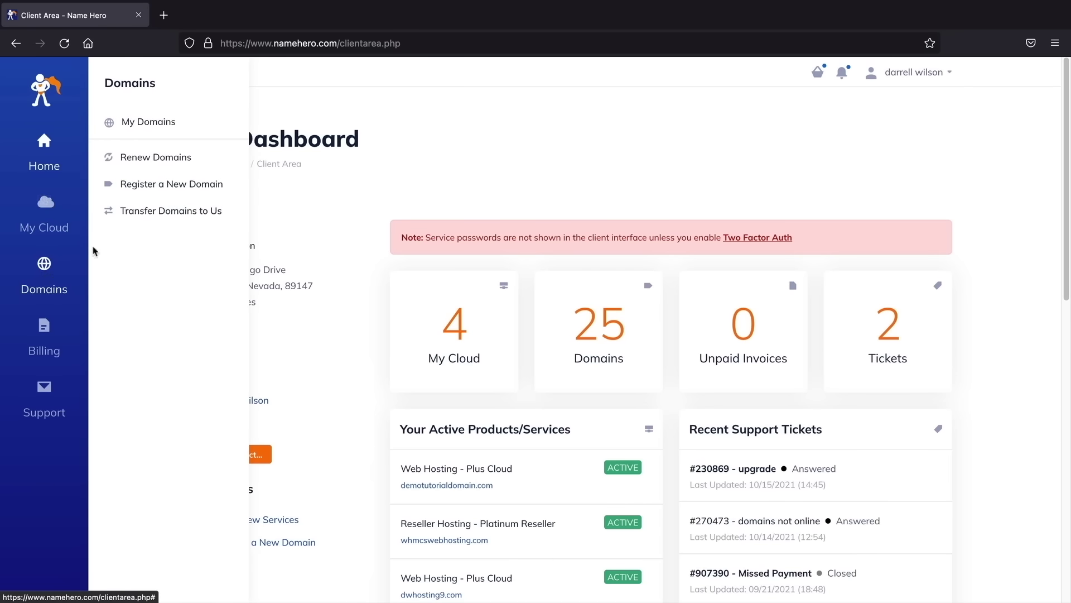
click(40, 345)
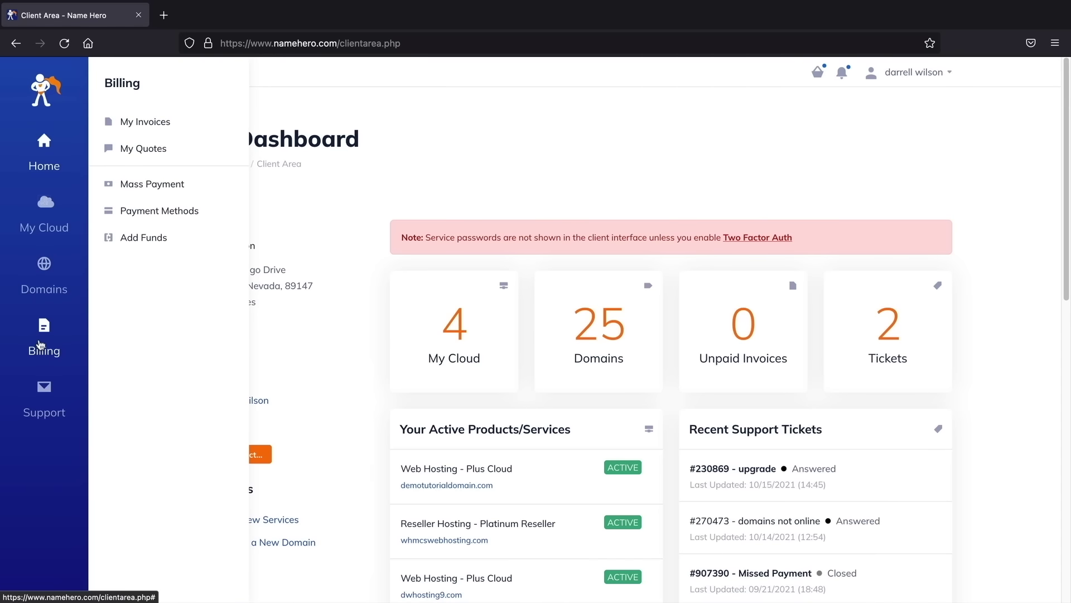
click(52, 404)
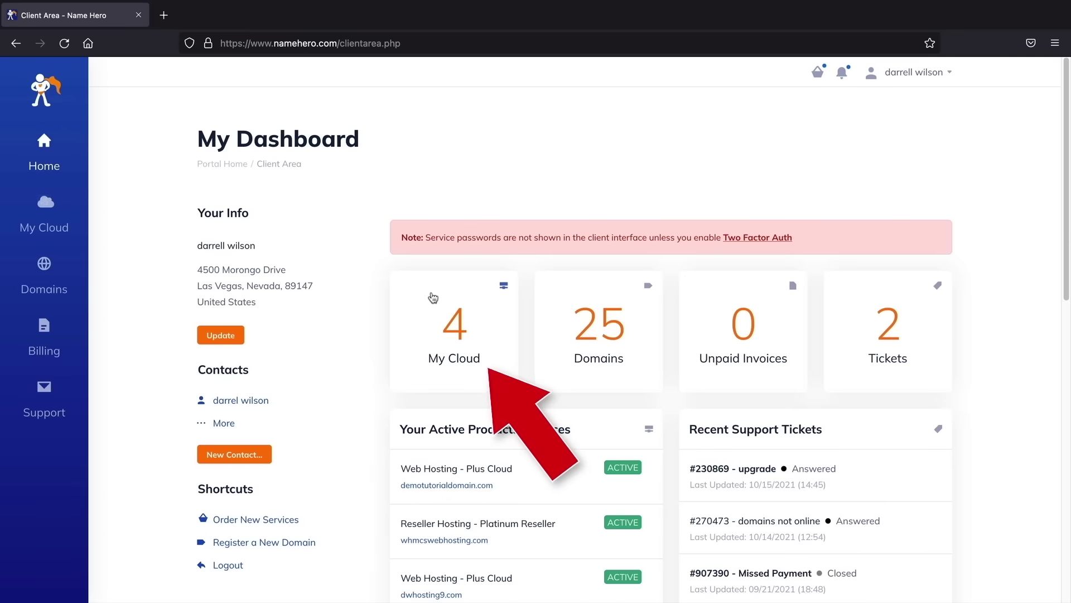
click(458, 352)
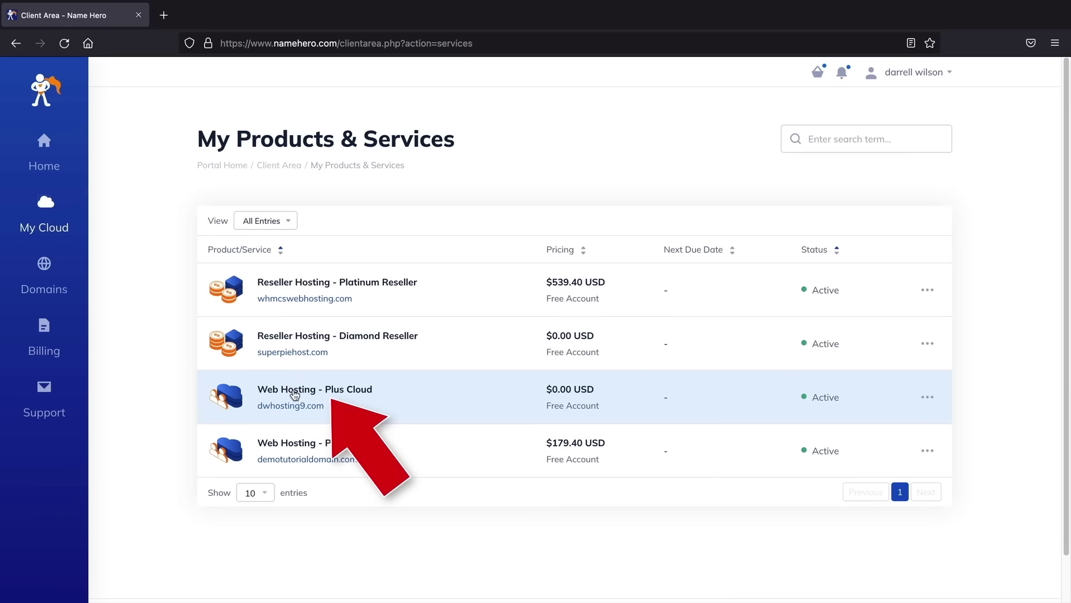
click(269, 397)
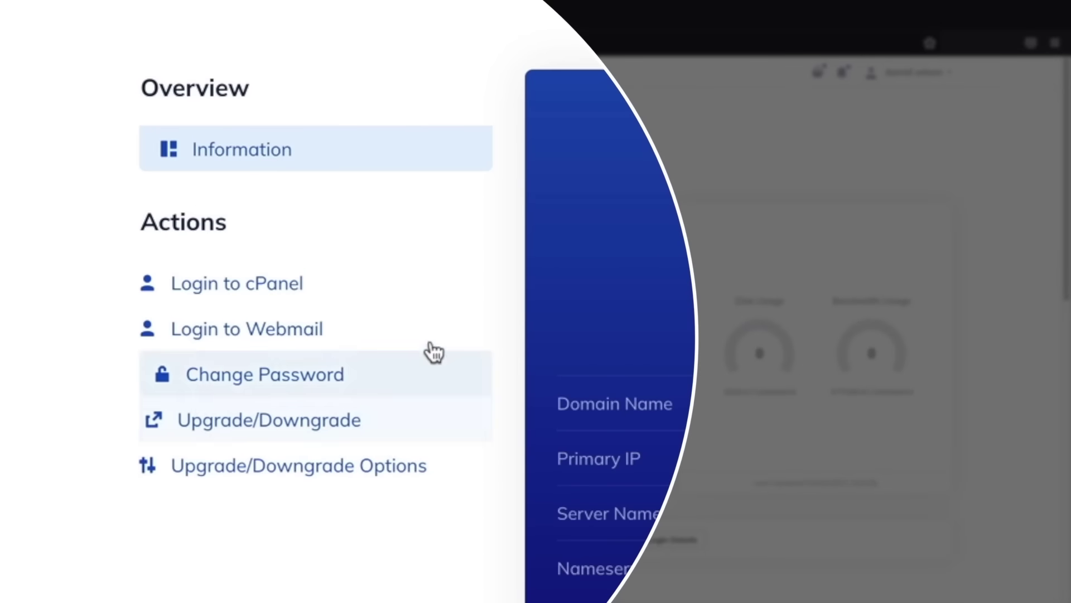
- Log in to cPanel and open WordPress Manager by Softaculous by searching for 'wordpress'
click(269, 285)
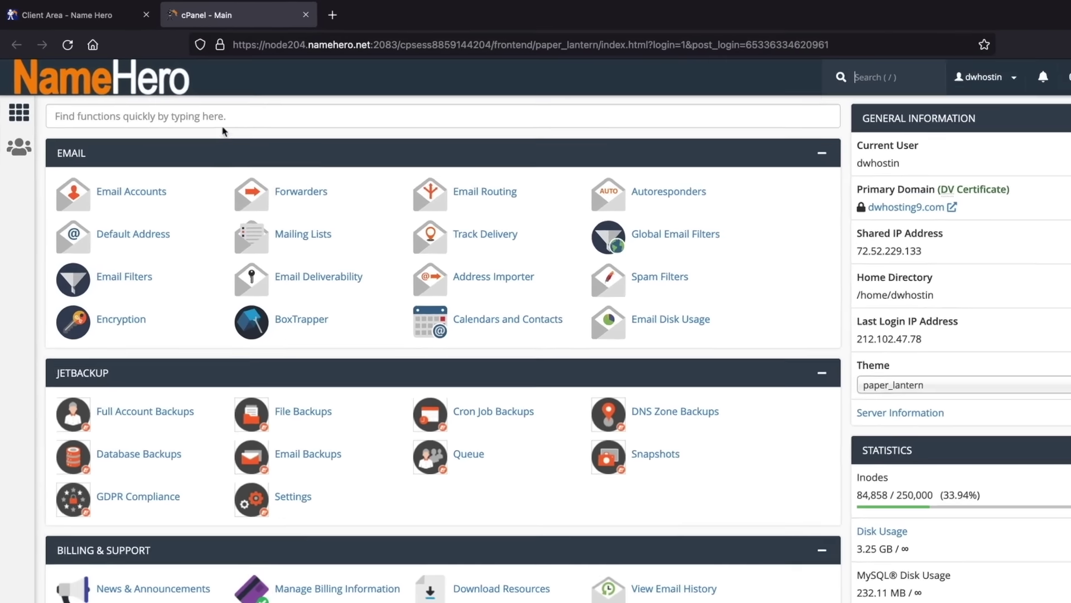
click(233, 116)
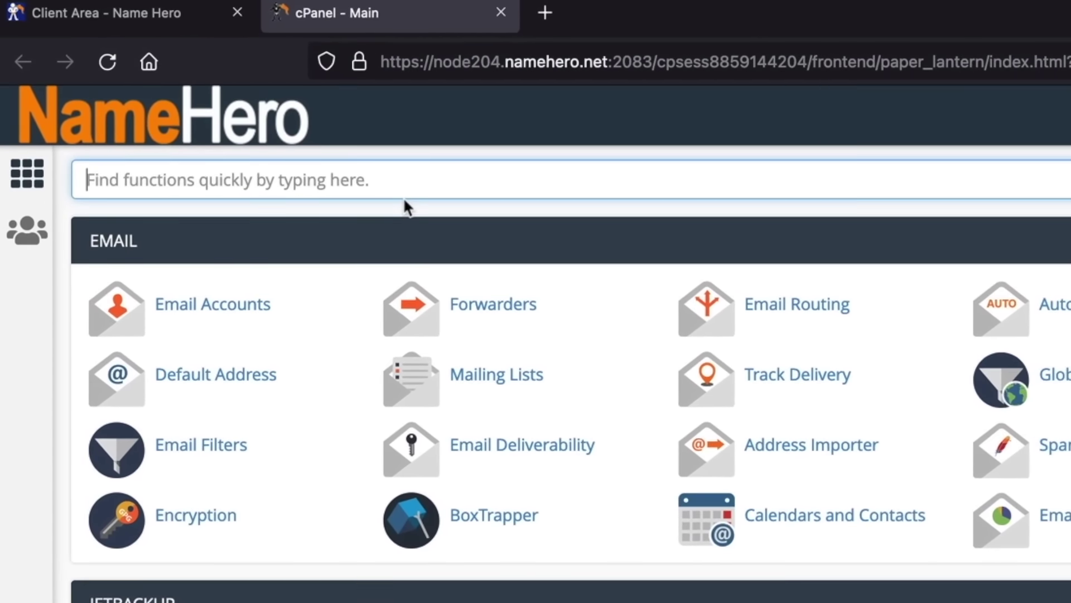
text(wordpress)
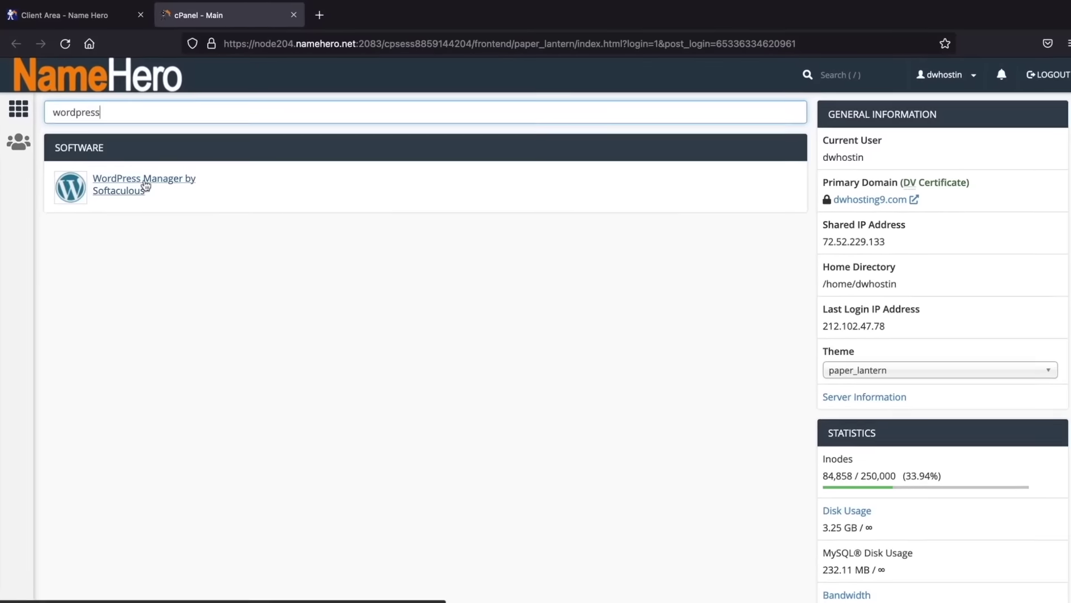
click(145, 185)
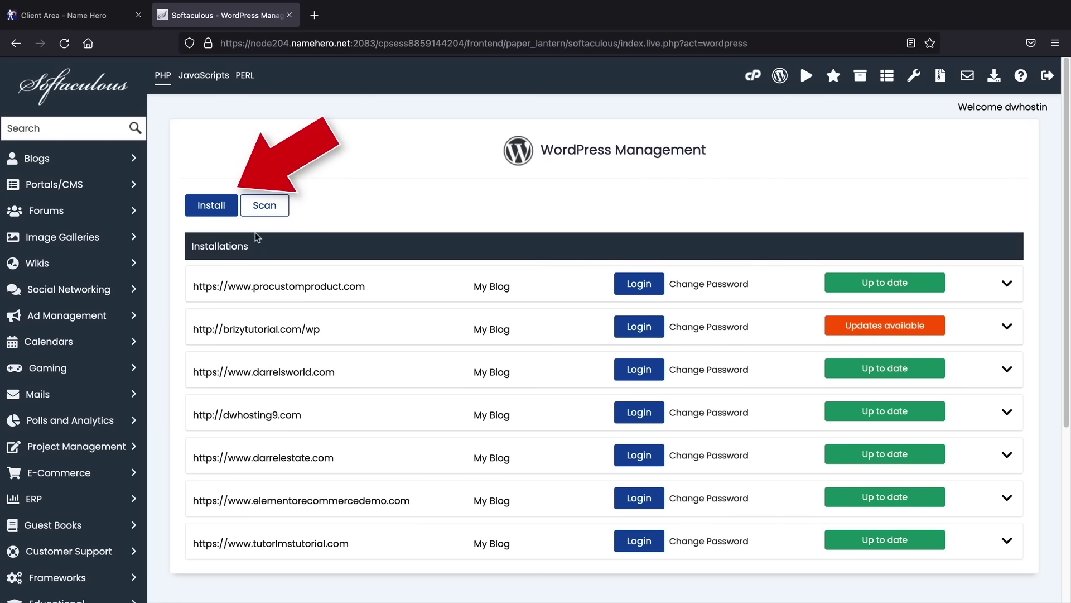
click(207, 206)
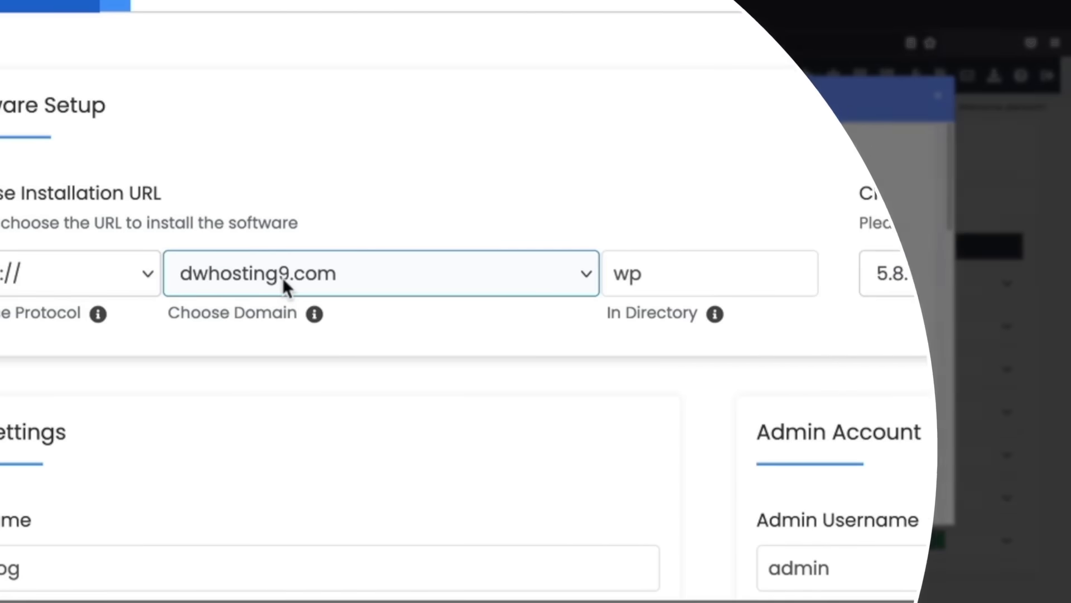
click(282, 277)
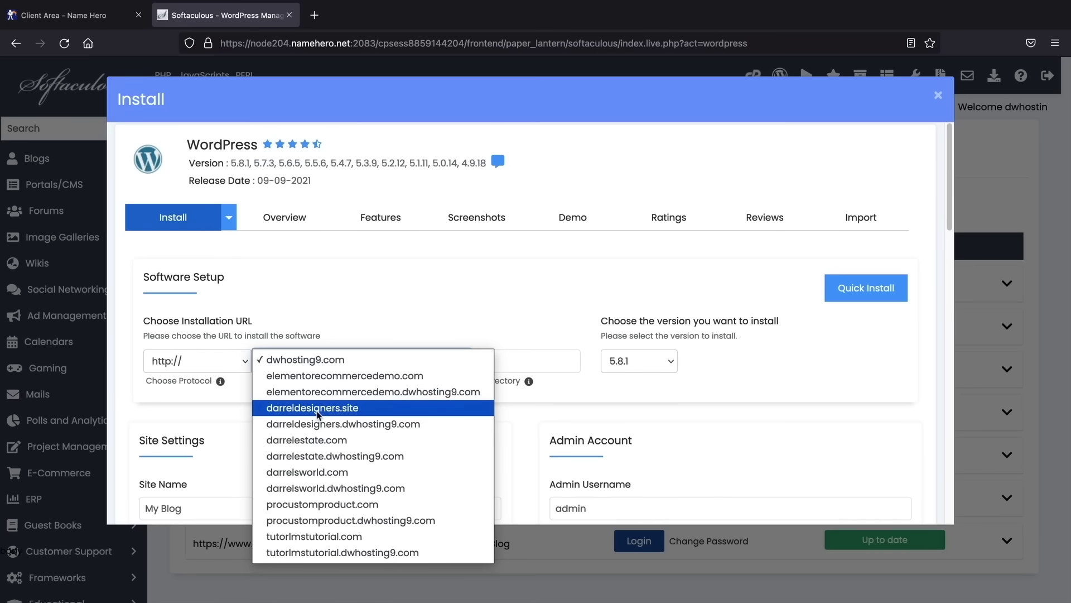
click(316, 408)
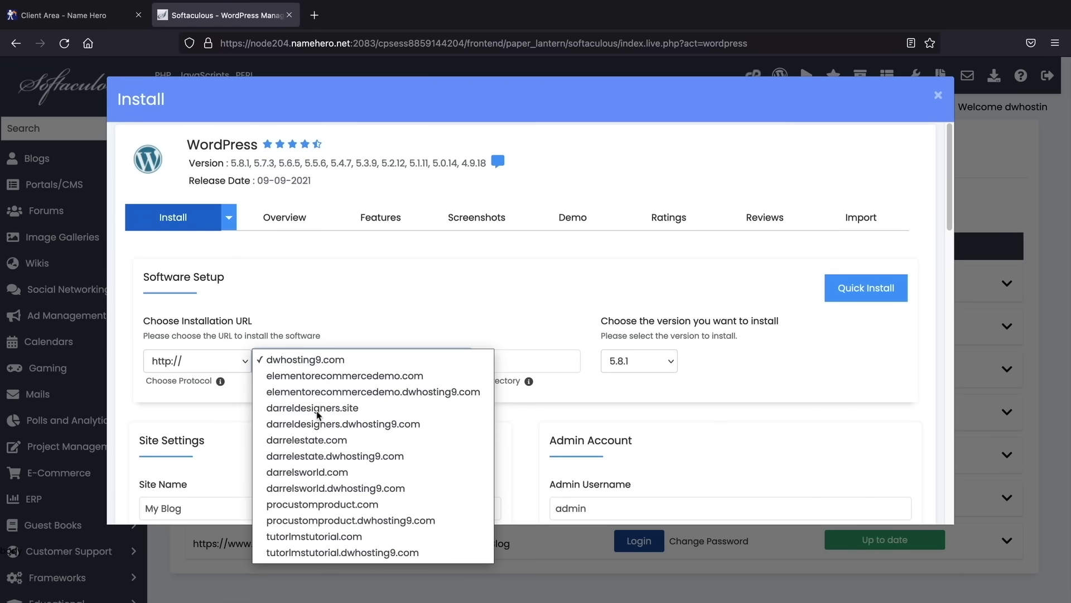
click(236, 366)
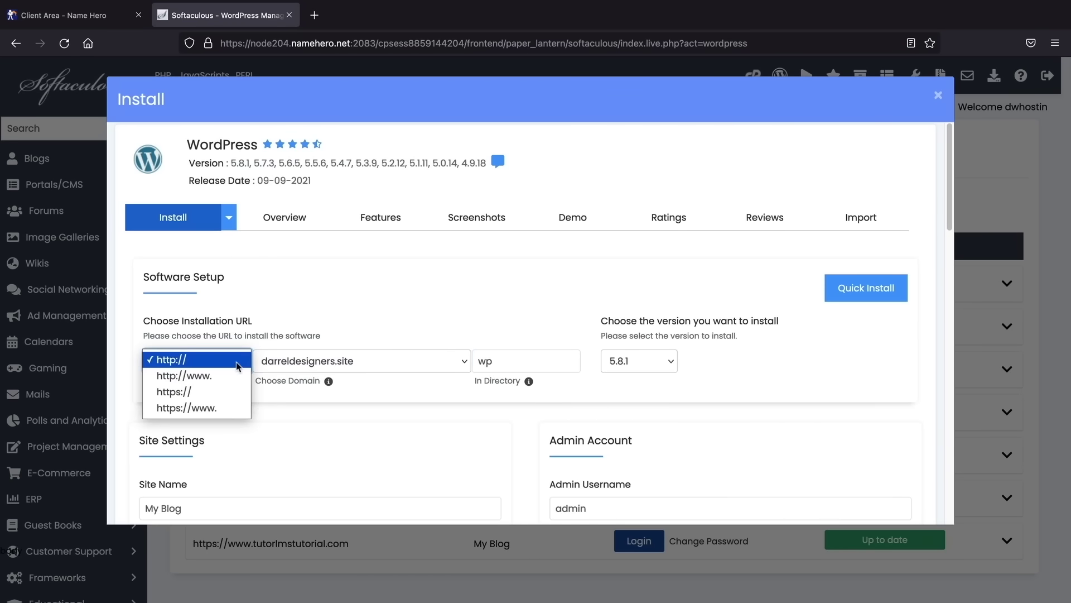
click(216, 409)
click(425, 310)
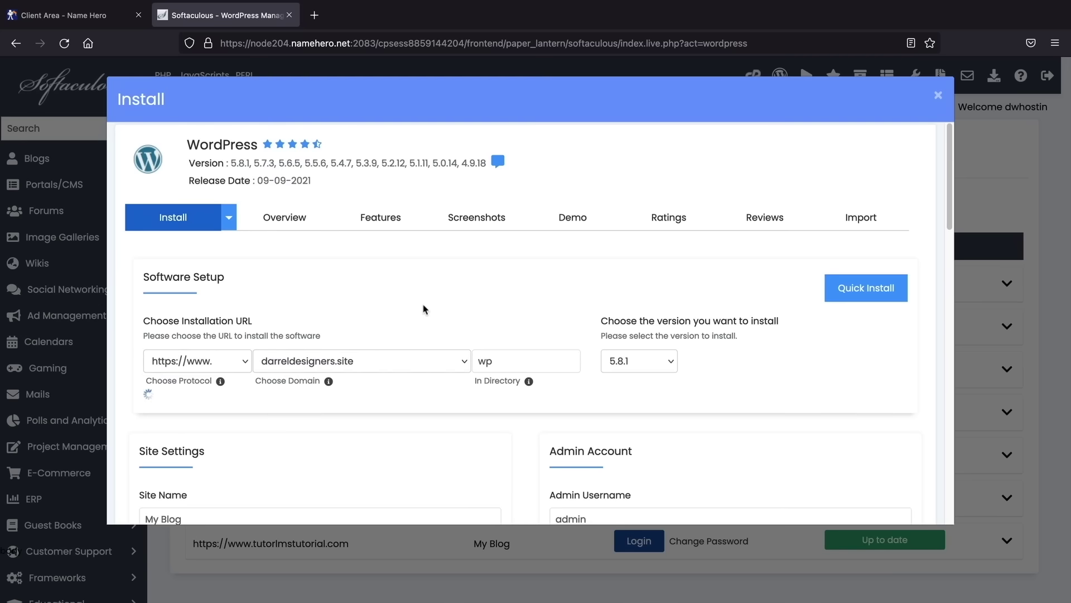
click(510, 362)
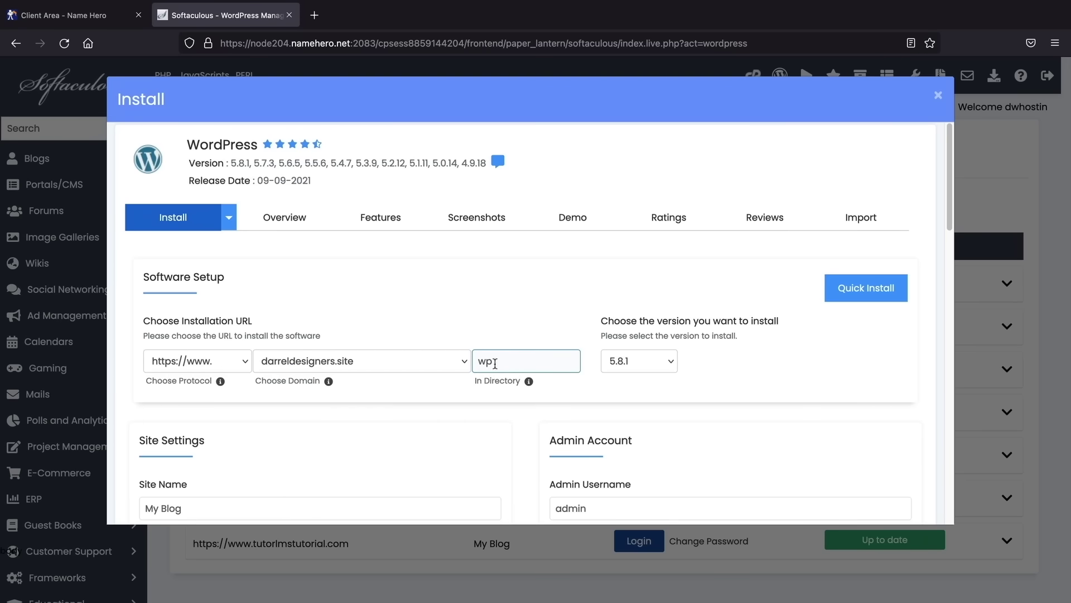
double_click(487, 361)
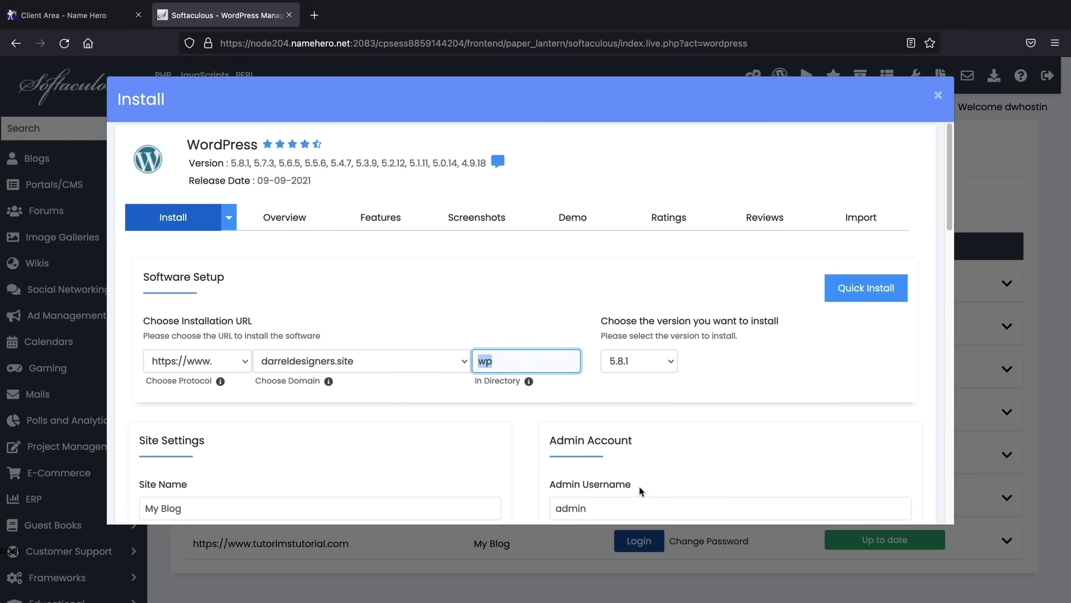
key(BackSpace)
key(super+alt+i)
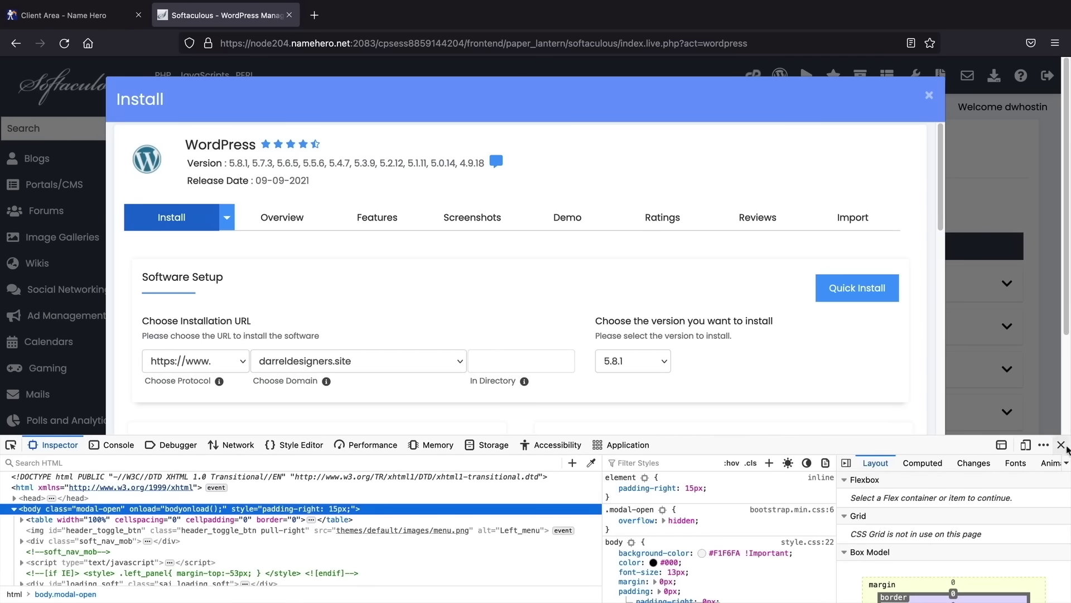
click(1061, 445)
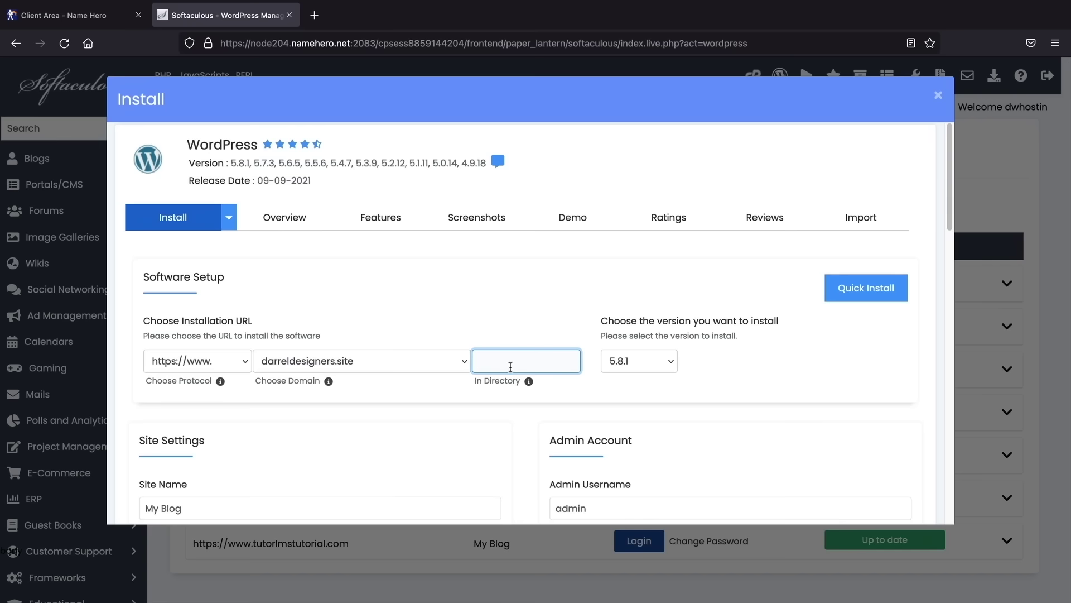
- Enter a stronger admin password and replace the admin e-mail with your own address
scroll(510, 366, down, 3)
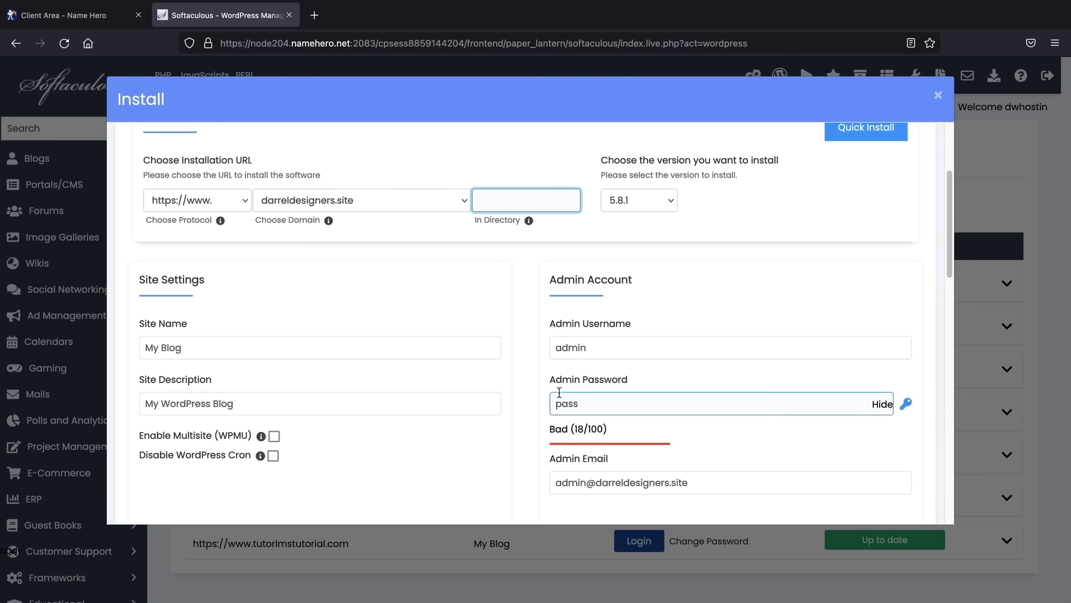
scroll(558, 363, down, 1)
double_click(570, 283)
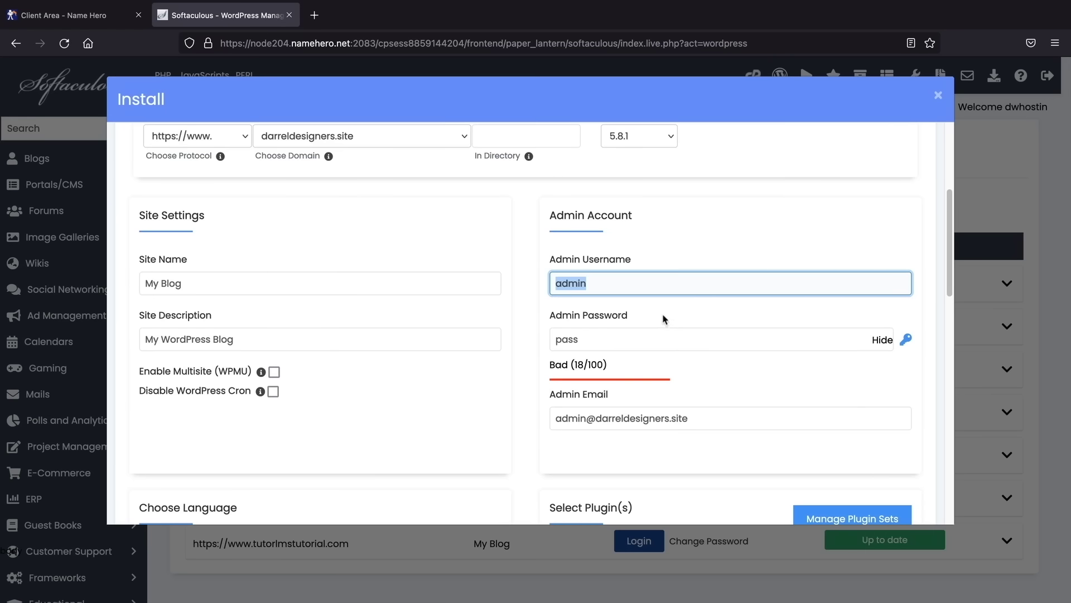
key(Tab)
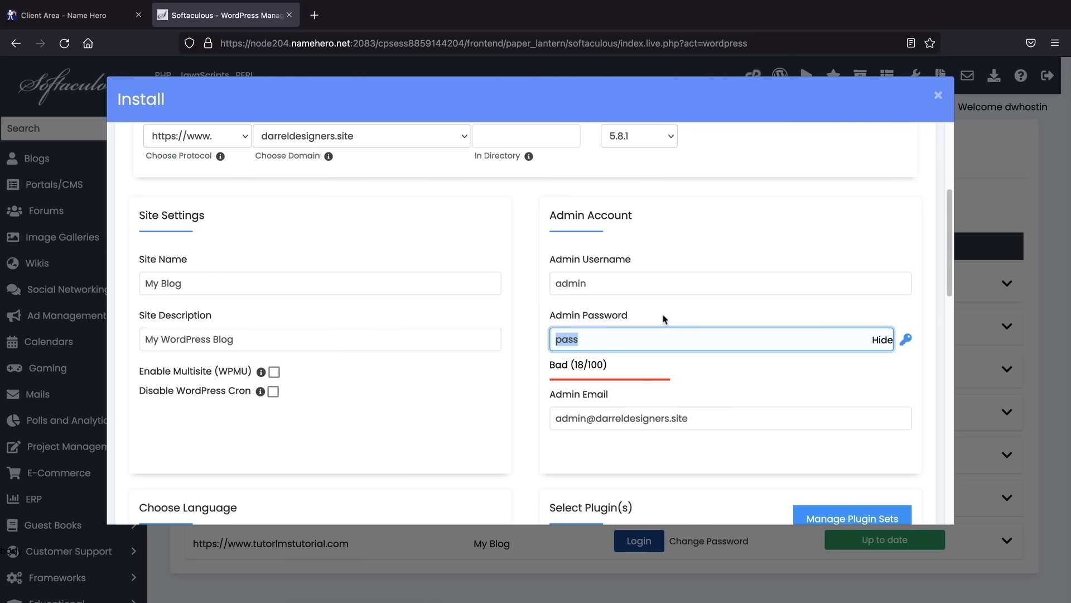
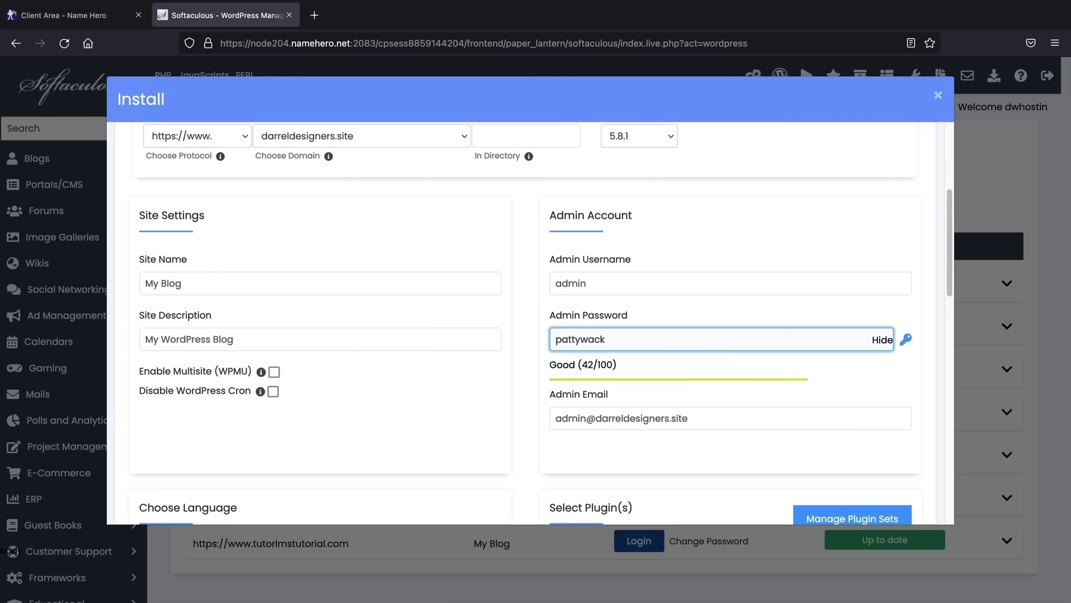
drag(706, 422, 536, 418)
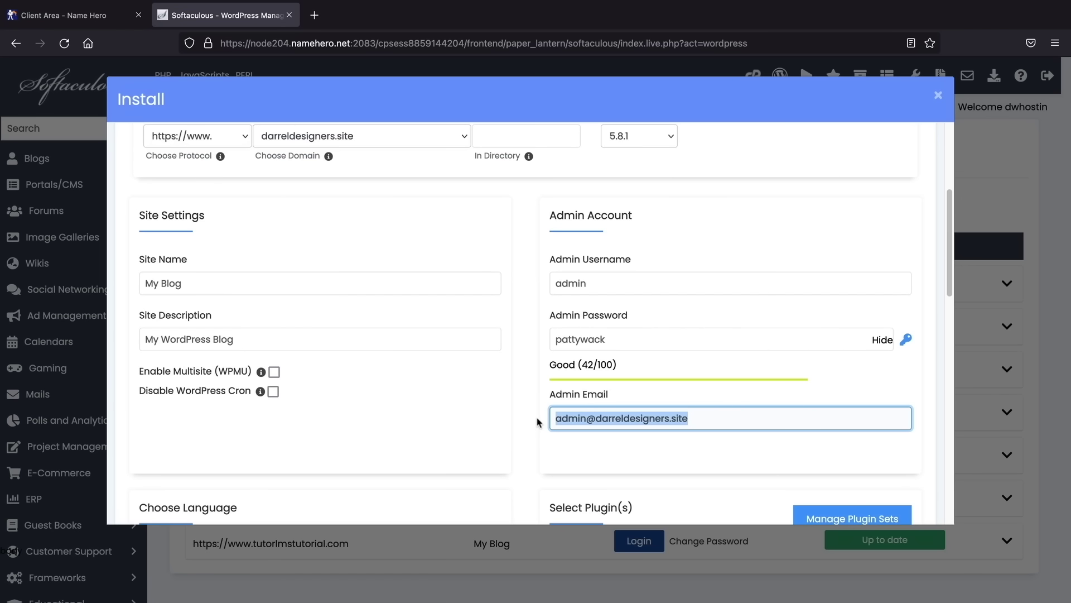
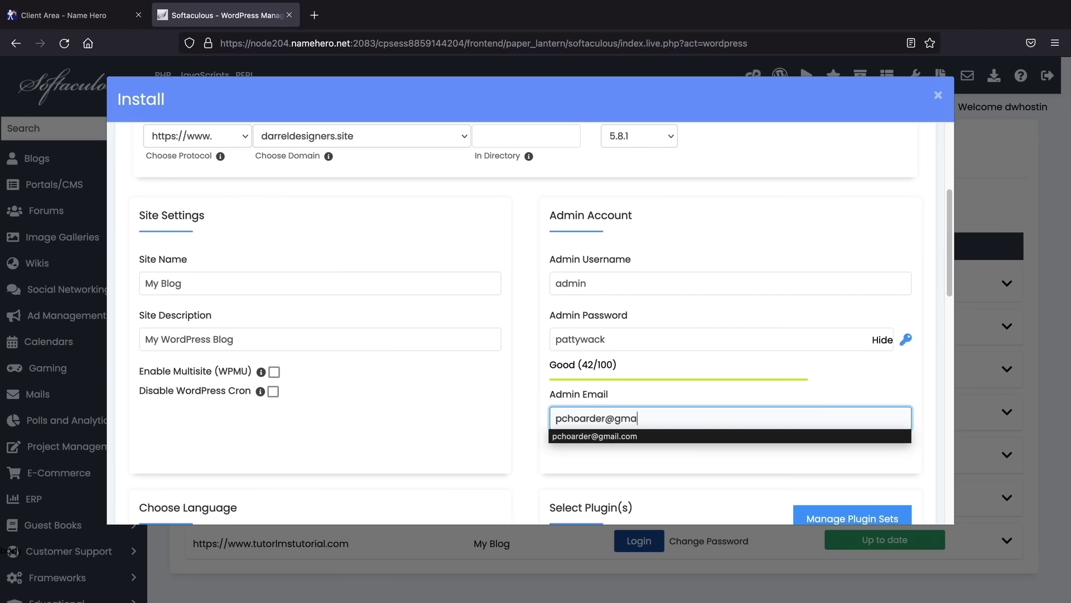
click(531, 427)
middle_click(531, 423)
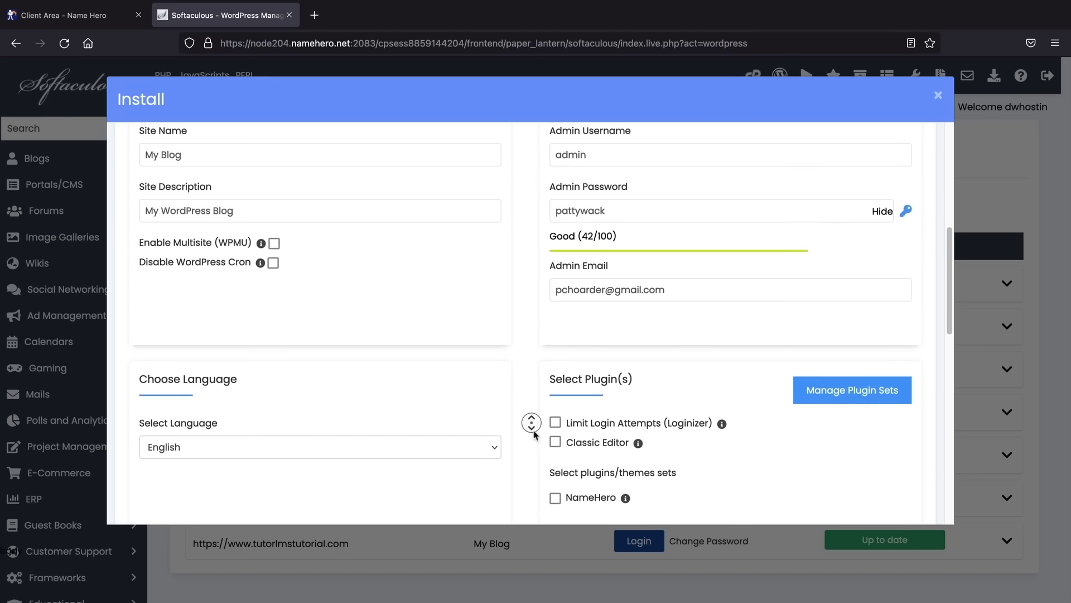
click(530, 417)
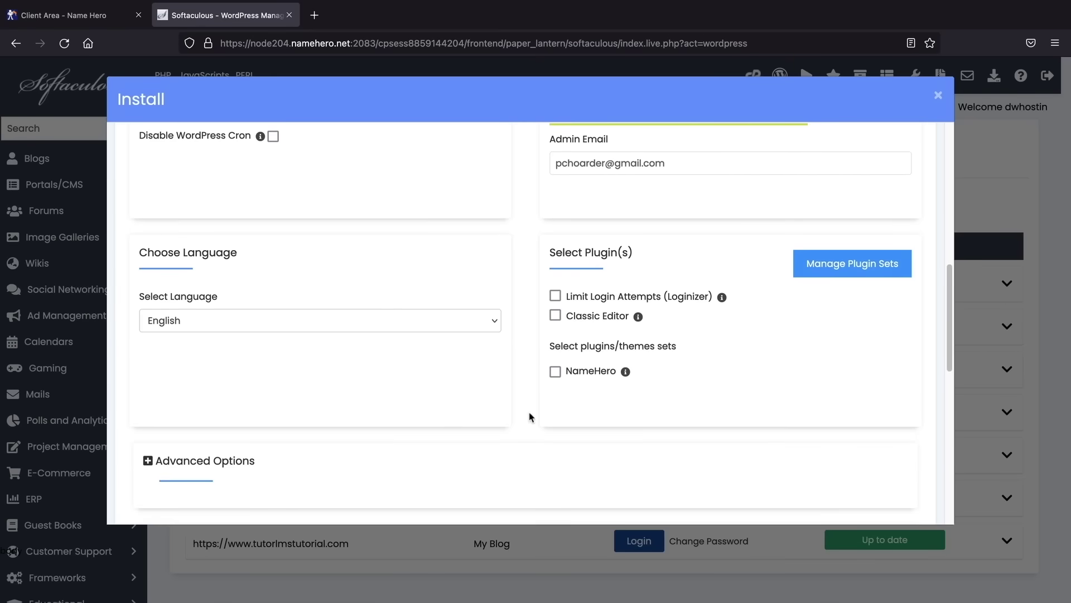
- Keep English as the site language and run the installation
click(491, 323)
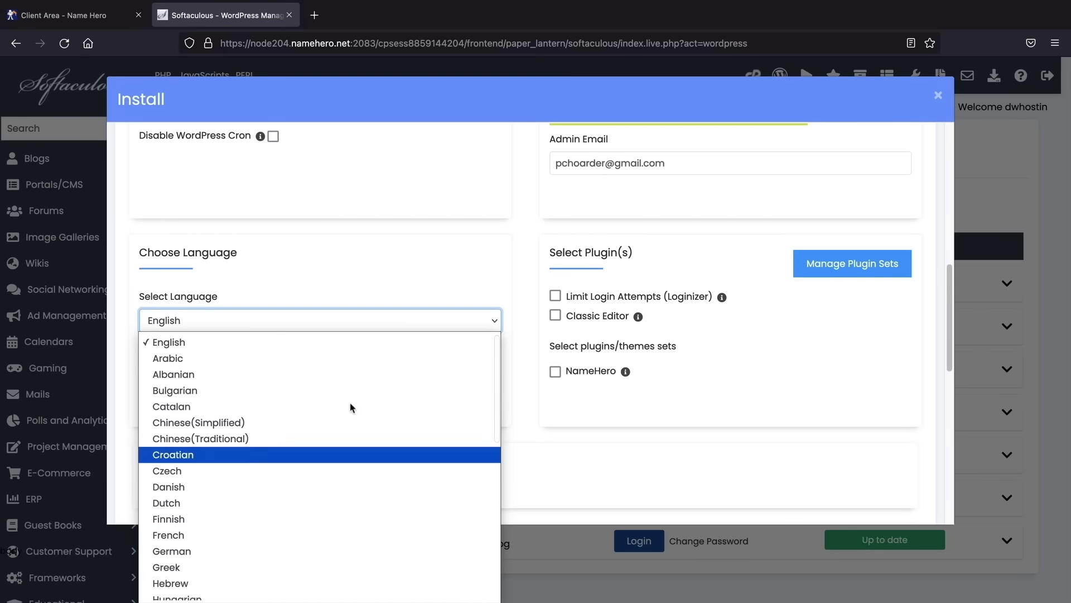
click(414, 339)
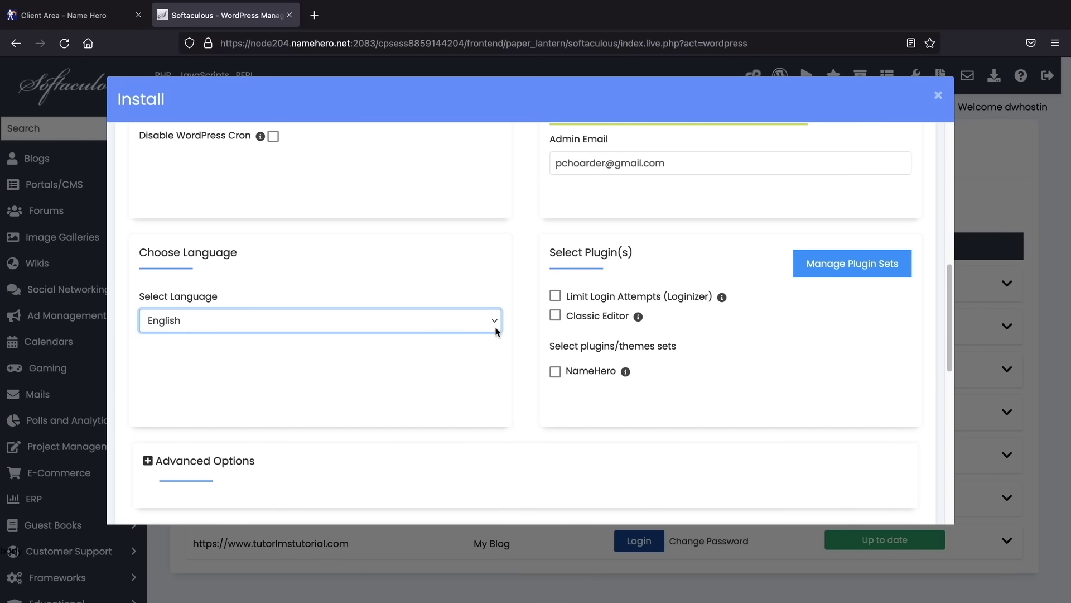
middle_click(525, 341)
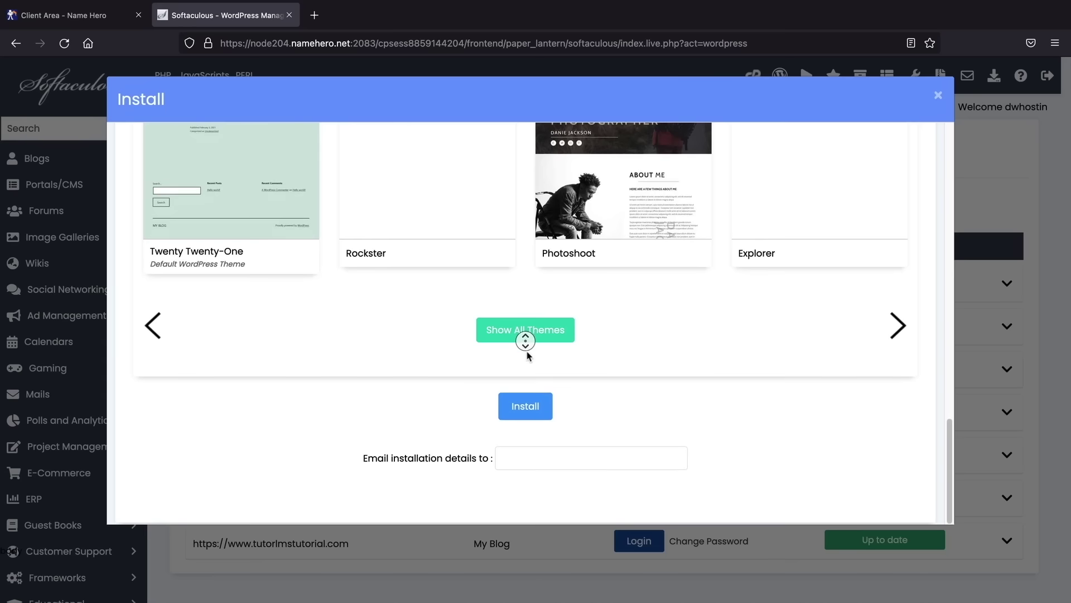
click(529, 356)
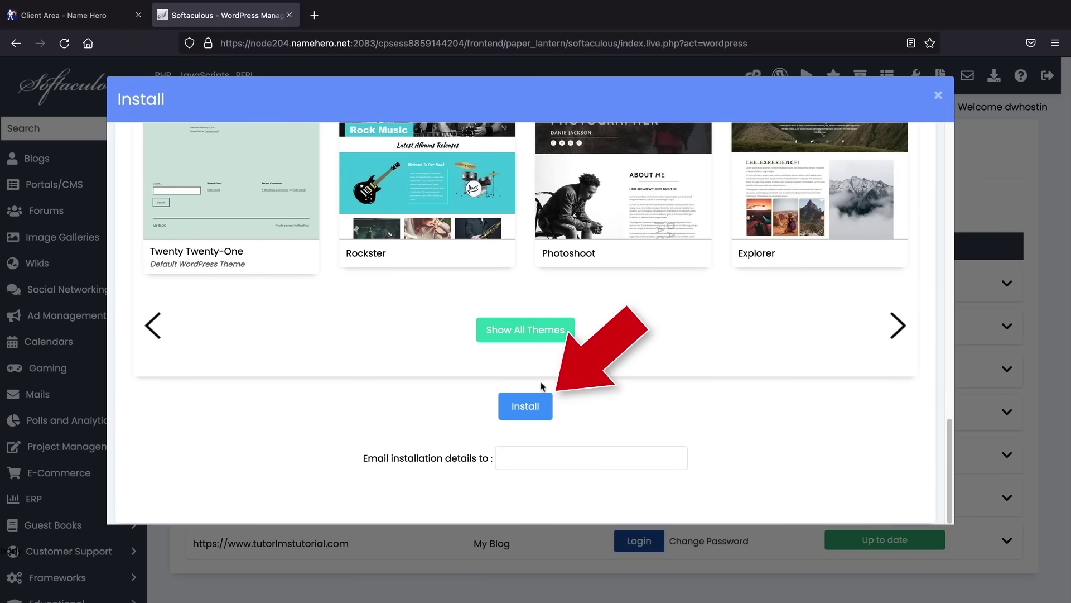
click(523, 407)
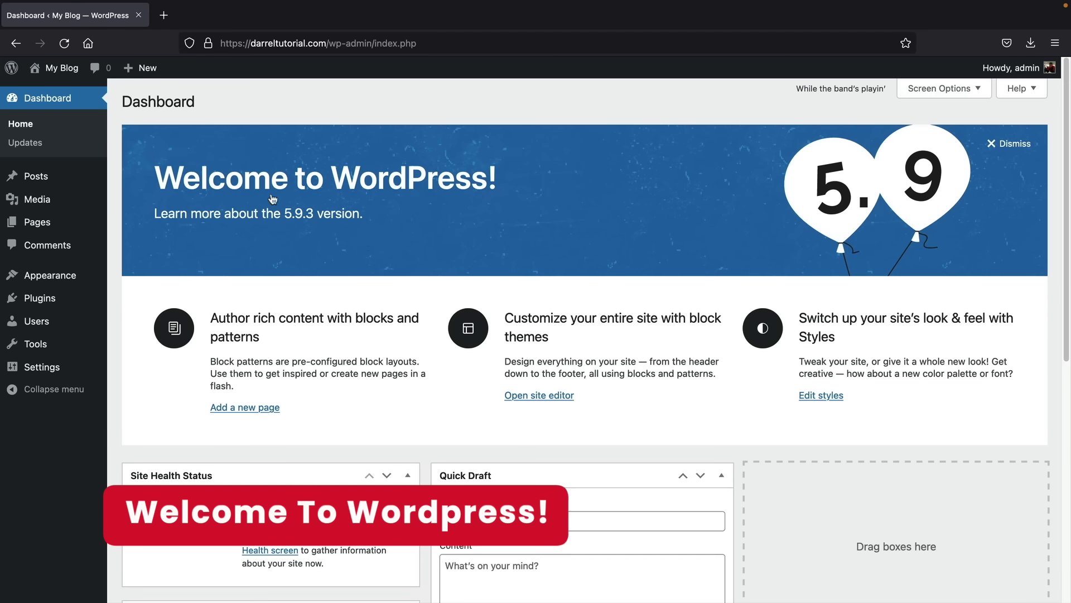
- View the new blog's public front page through My Blog > Visit Site
mouse_move(50, 68)
click(58, 96)
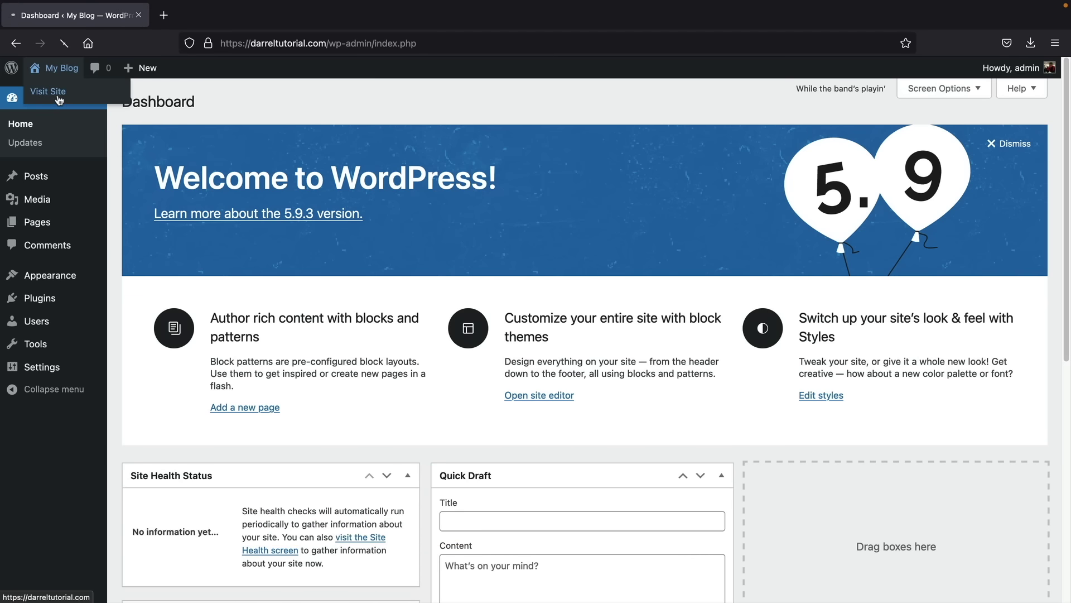
scroll(453, 309, down, 5)
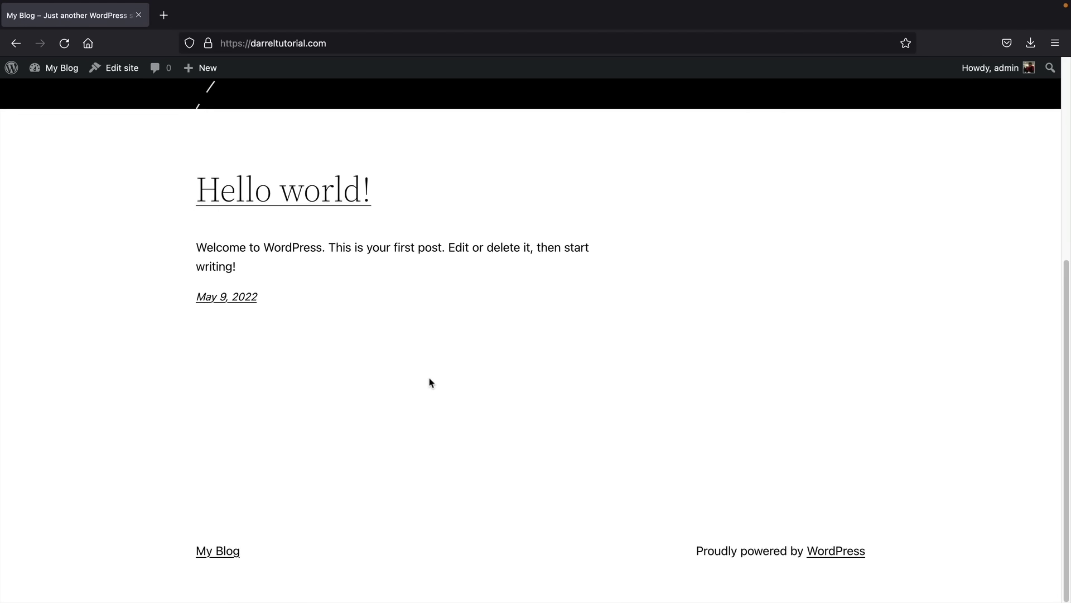
scroll(426, 388, up, 5)
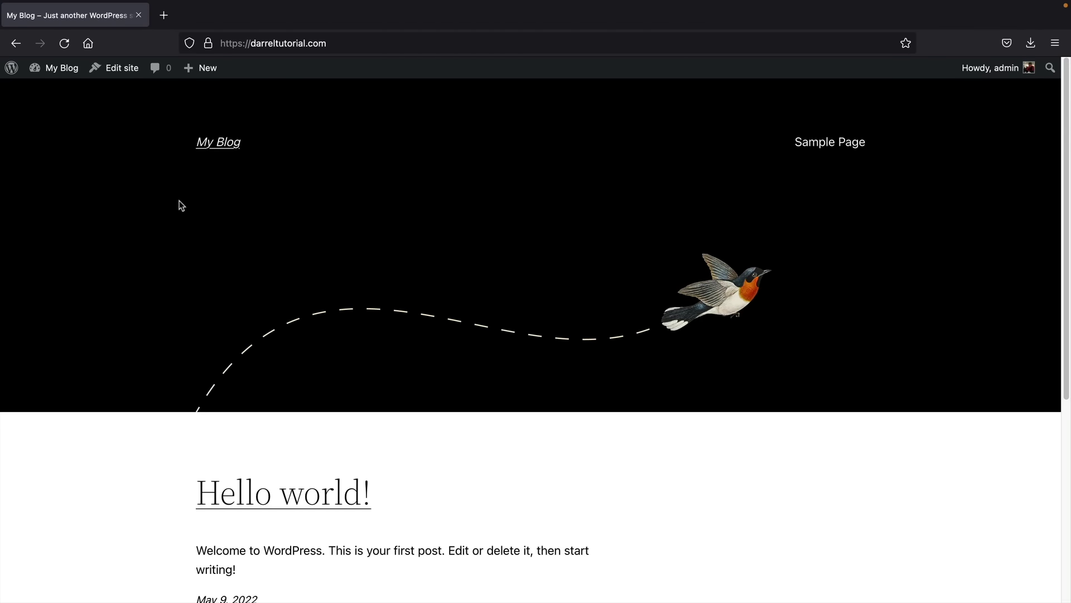
- Go back to the admin Dashboard and open the Users > Profile page
mouse_move(56, 70)
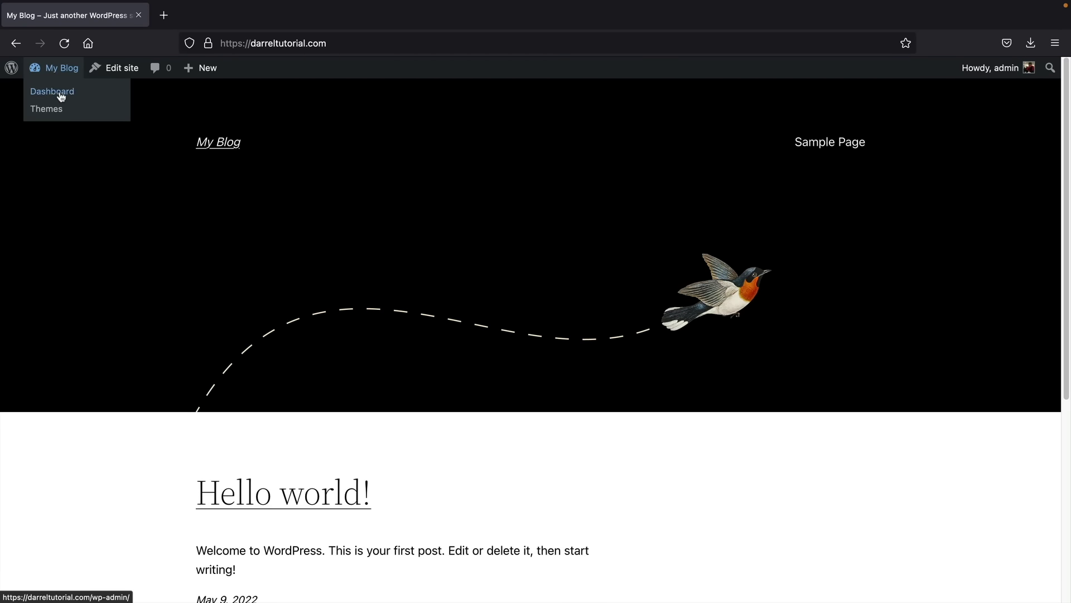
click(61, 97)
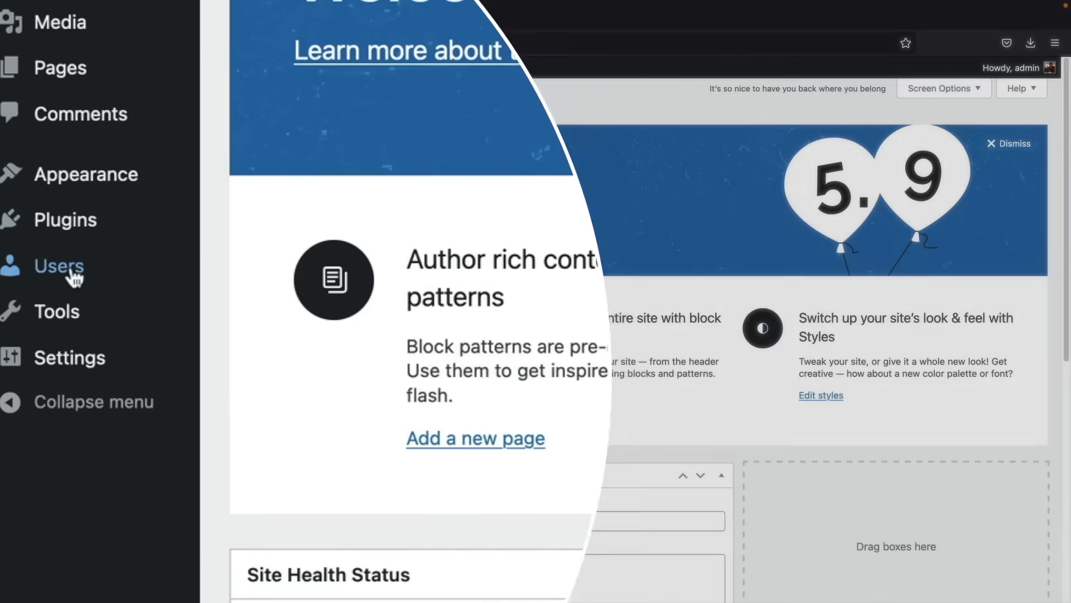
mouse_move(42, 324)
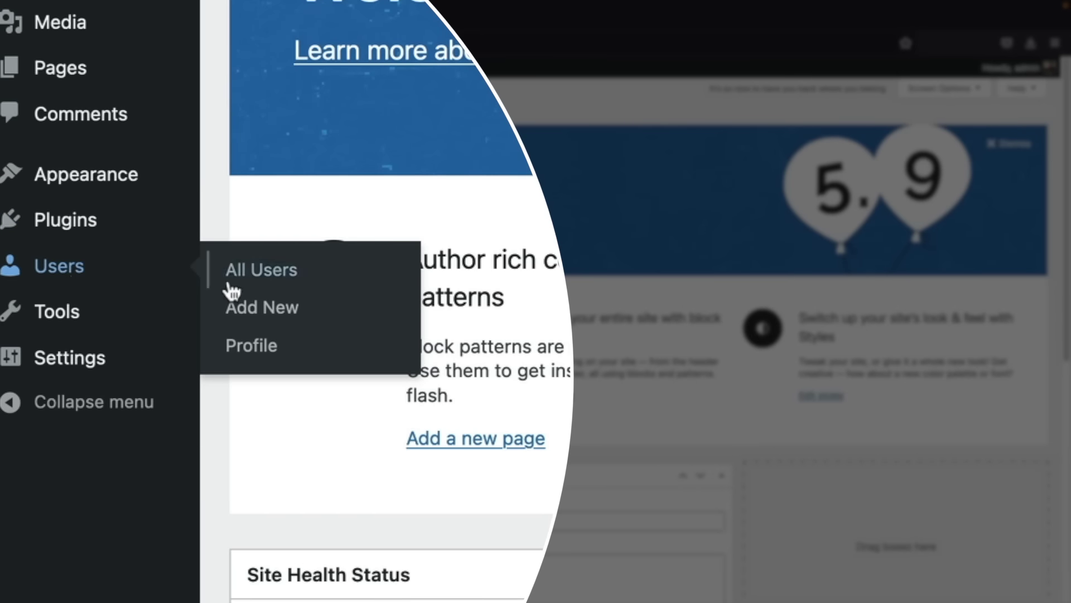
click(251, 357)
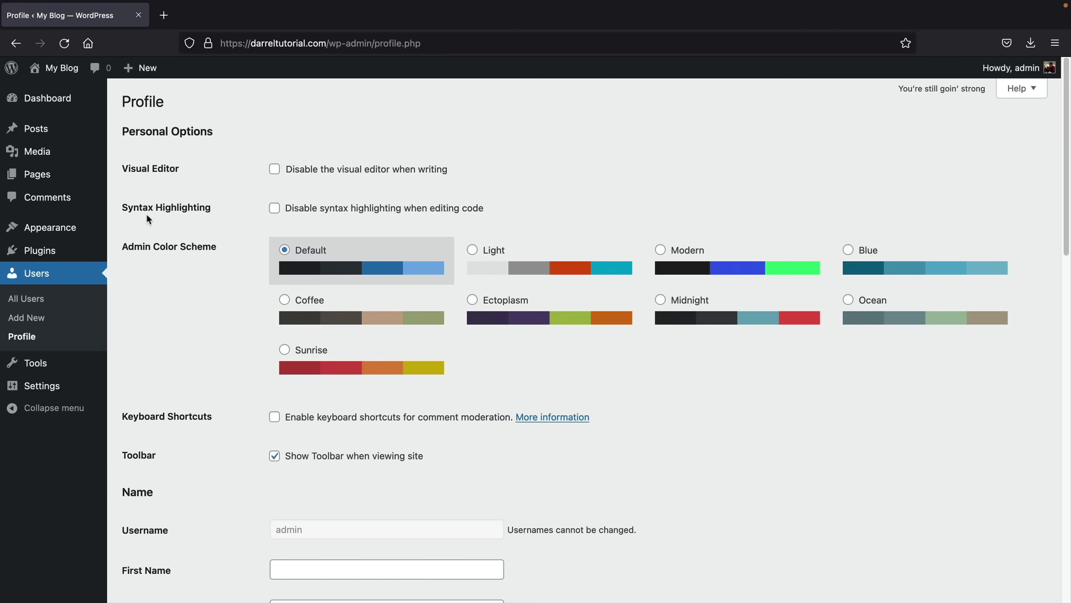
- Preview the Modern, Sunrise, Coffee and Ocean admin colour schemes, settling on Midnight
click(664, 300)
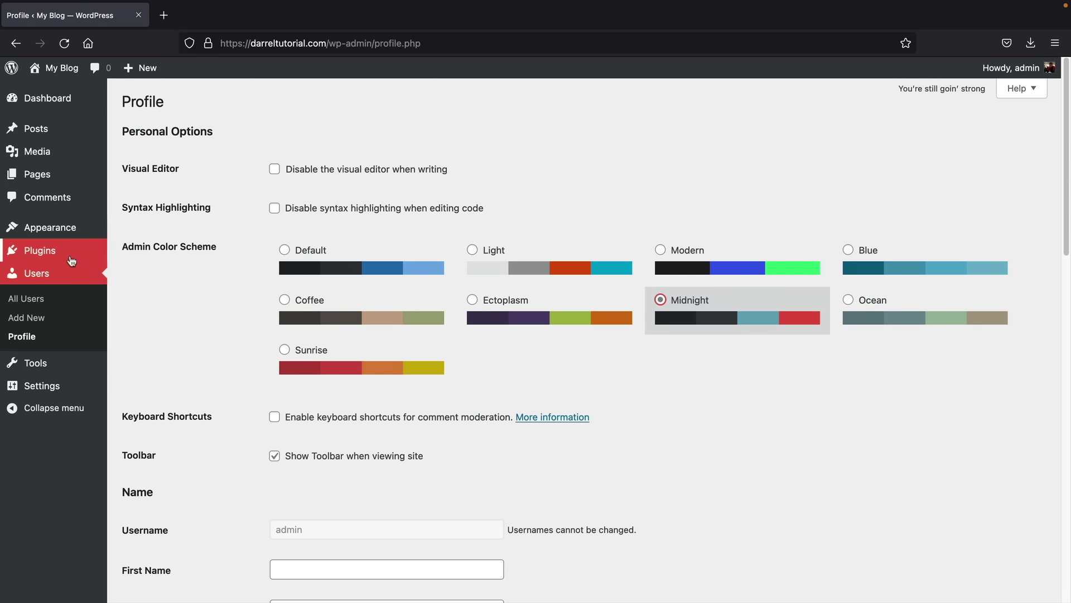
click(660, 249)
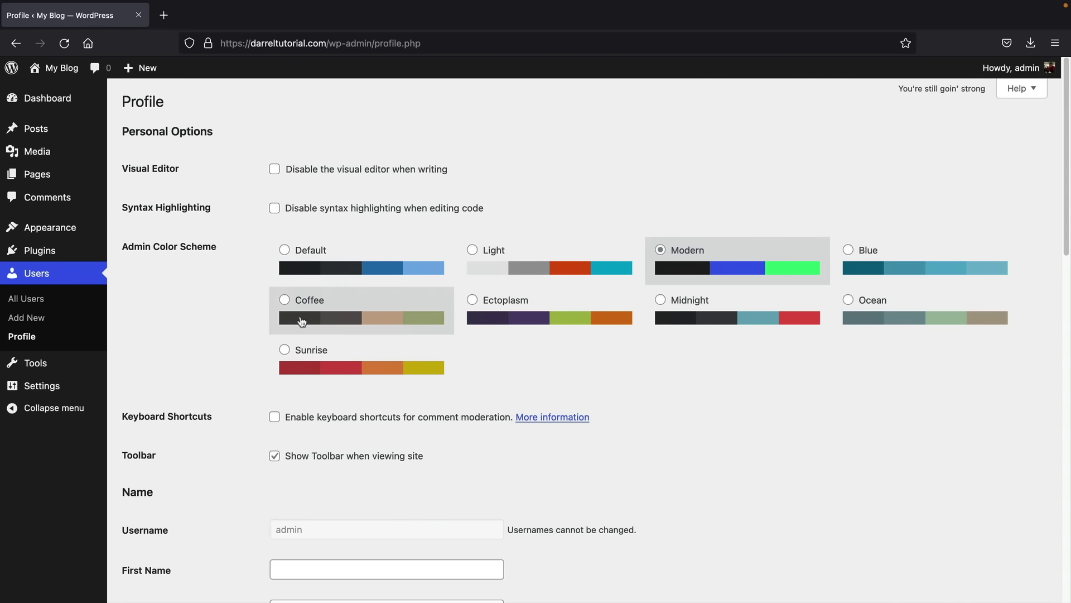
click(296, 352)
click(294, 317)
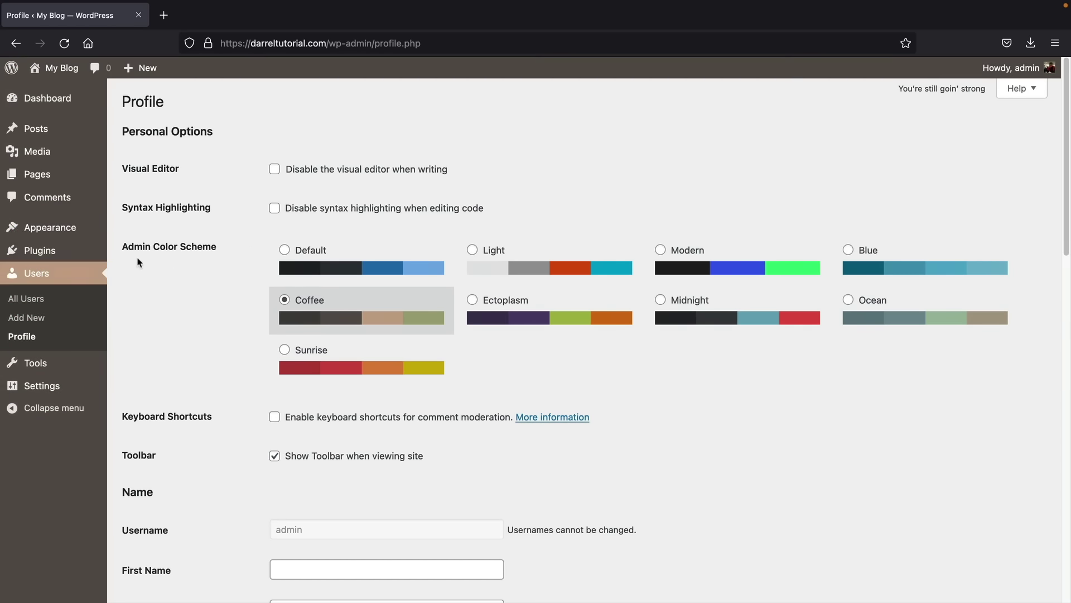
click(882, 302)
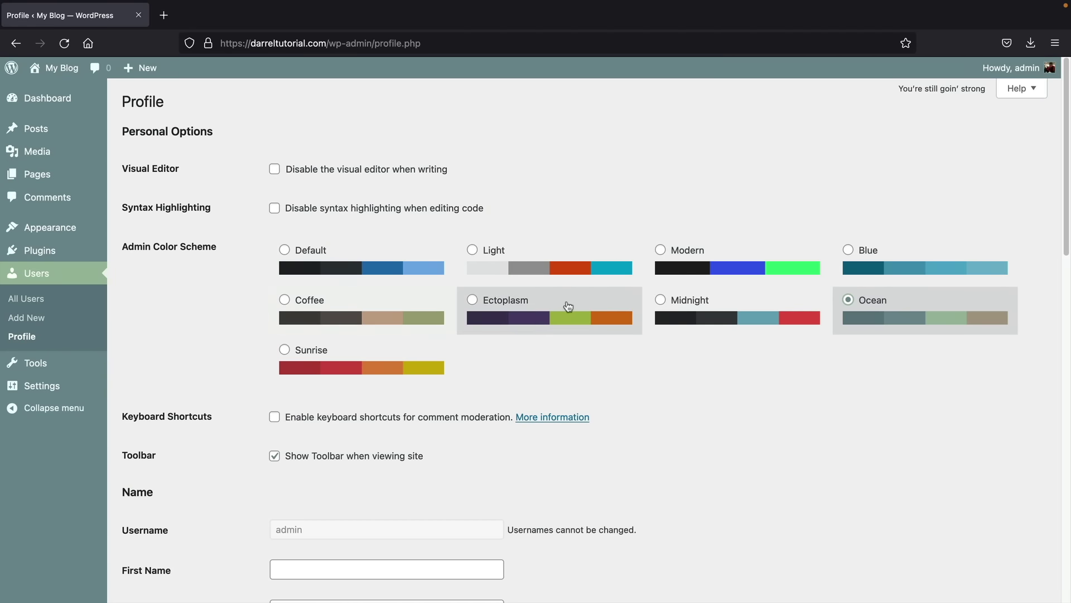
click(708, 316)
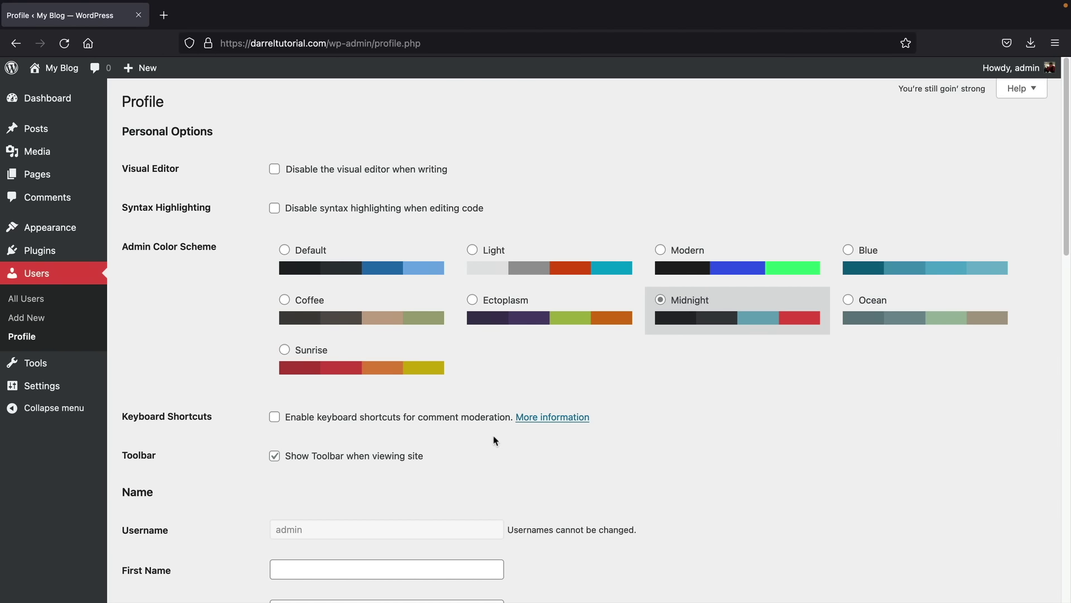
- Leave the e-mail unchanged, discard a generated password, and update the profile
scroll(493, 435, down, 5)
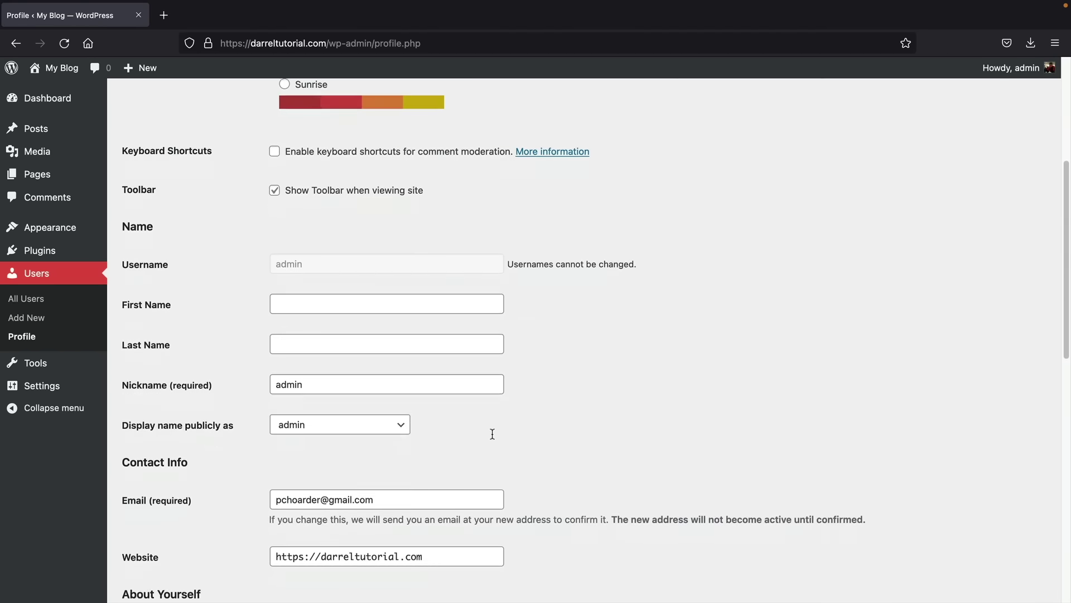
scroll(492, 435, down, 3)
click(401, 322)
drag(401, 321, 260, 324)
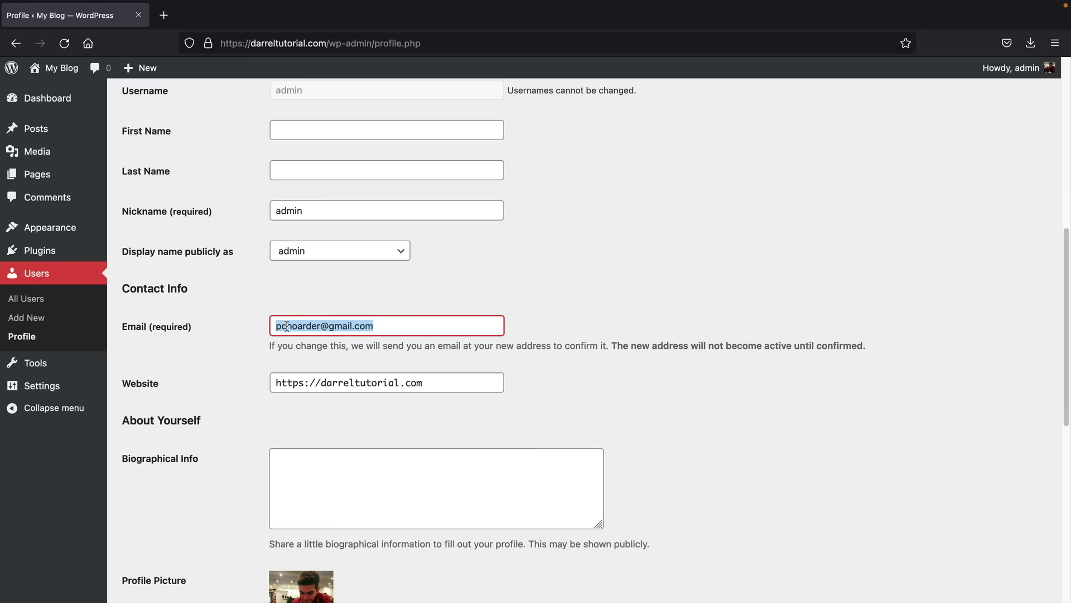
click(241, 328)
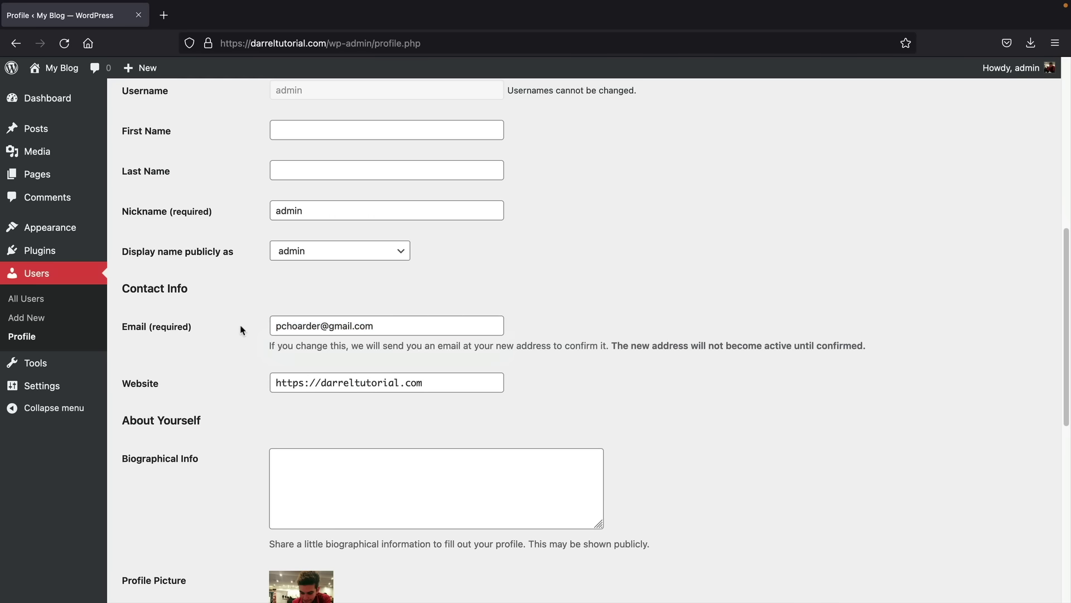
scroll(242, 329, down, 5)
scroll(242, 330, down, 3)
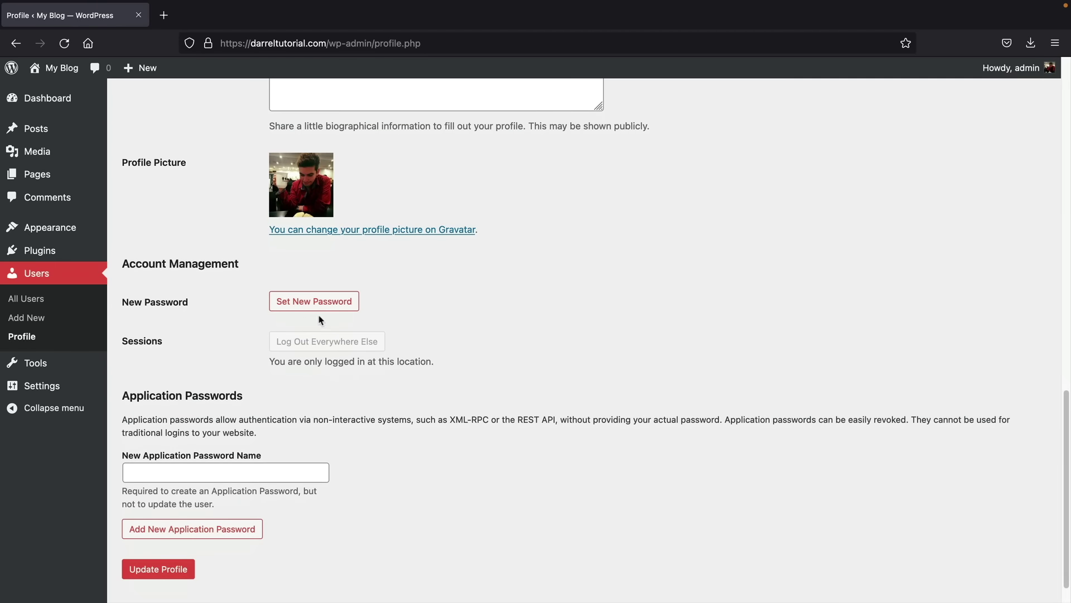
click(323, 307)
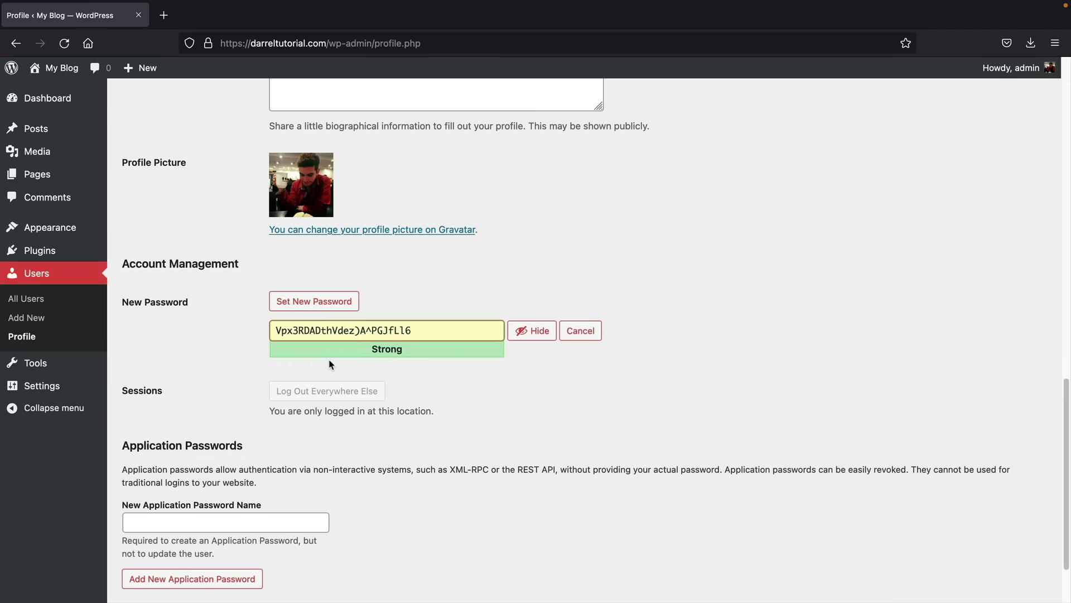
click(581, 331)
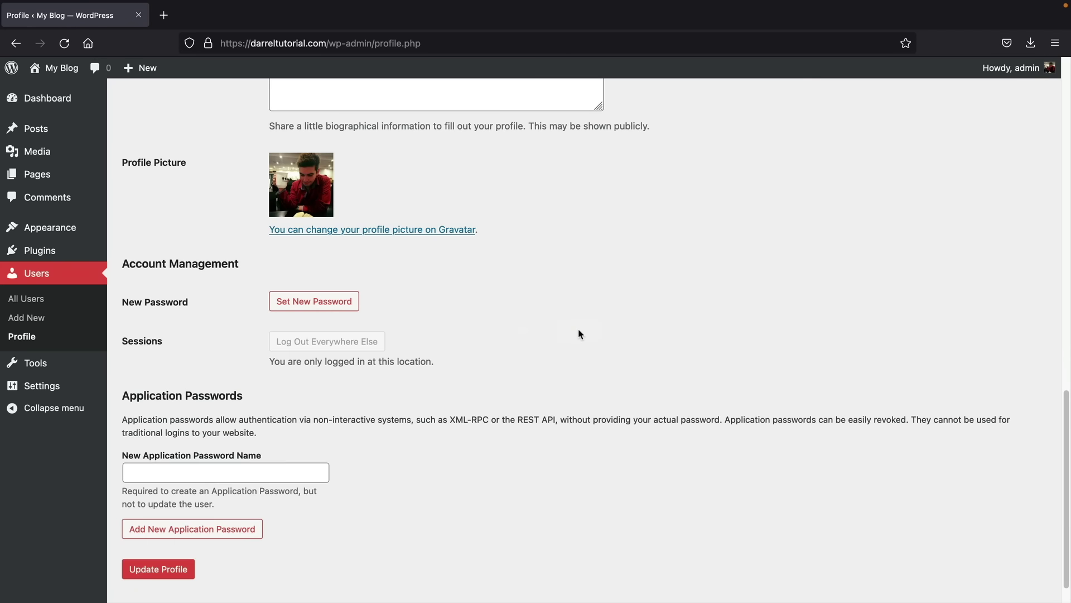
scroll(433, 272, down, 1)
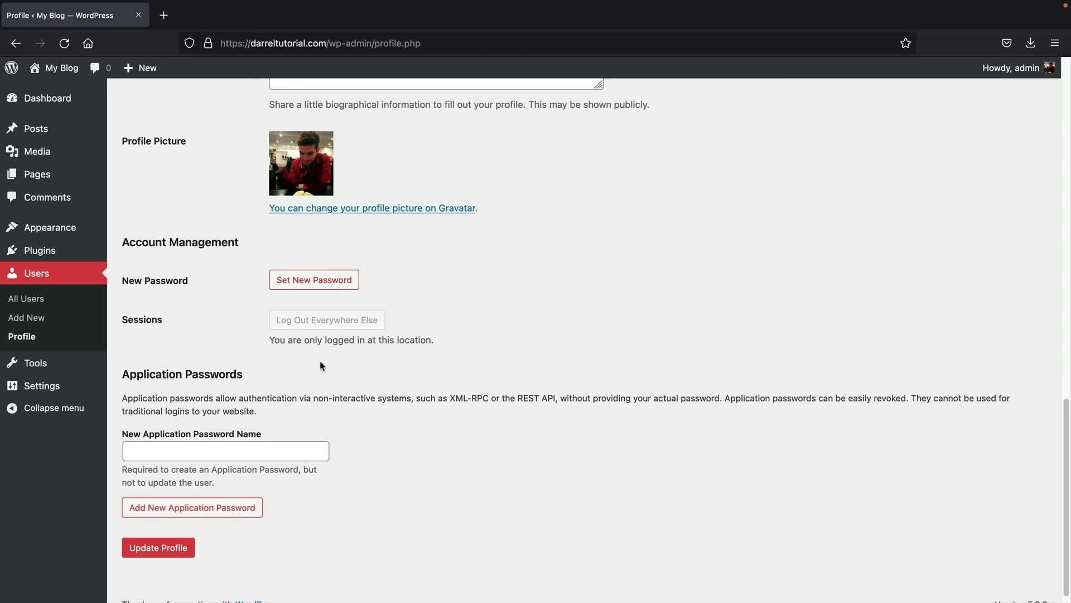
click(160, 549)
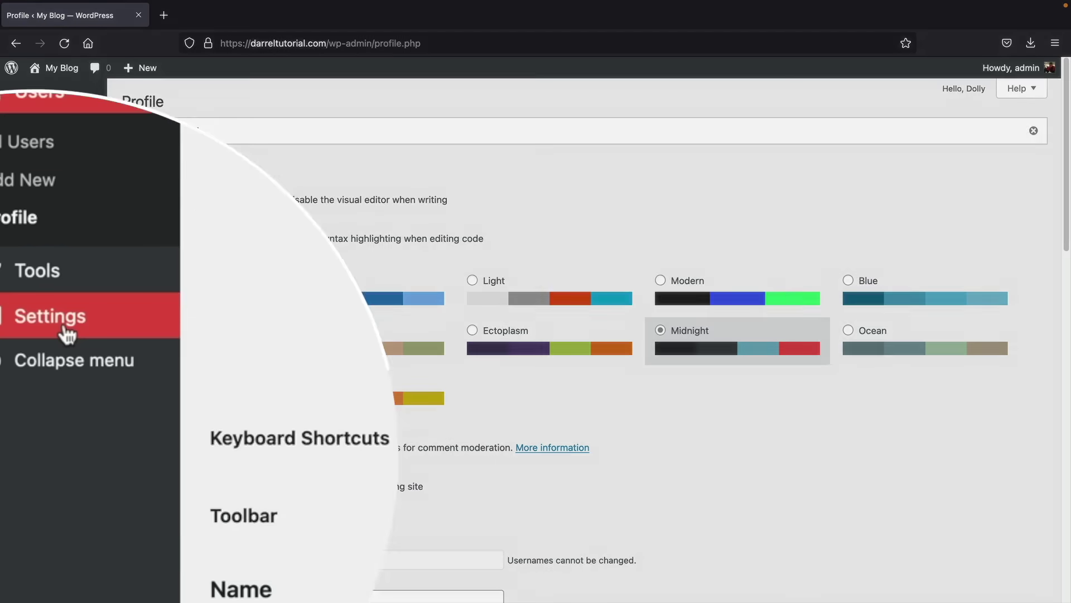
- Open Settings > General and review the Site Language list, keeping English (United States)
mouse_move(49, 391)
click(260, 328)
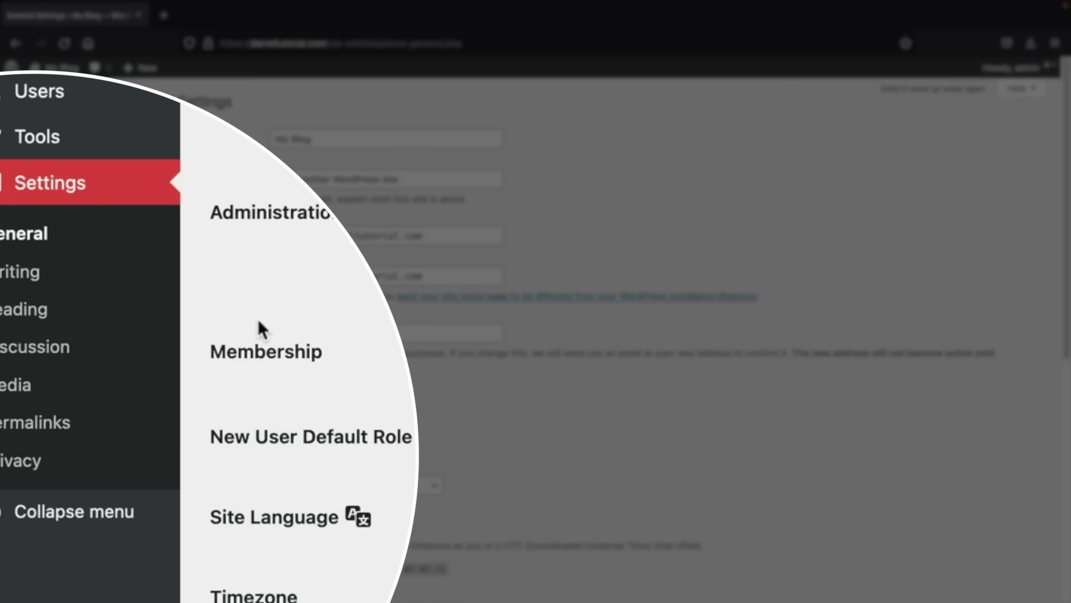
scroll(148, 390, down, 2)
scroll(148, 391, down, 5)
scroll(148, 391, down, 1)
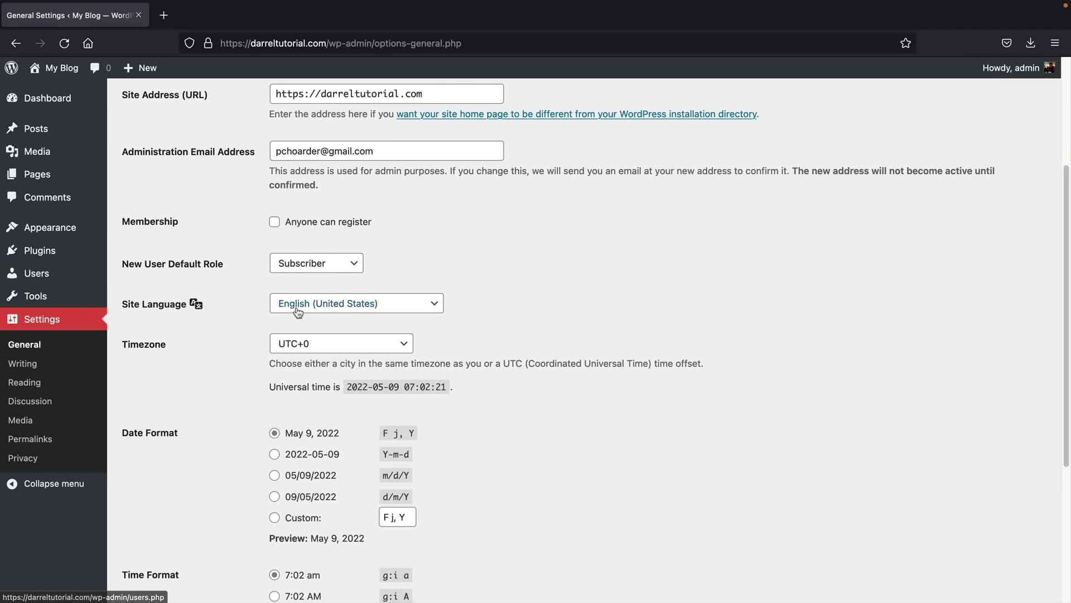
click(298, 311)
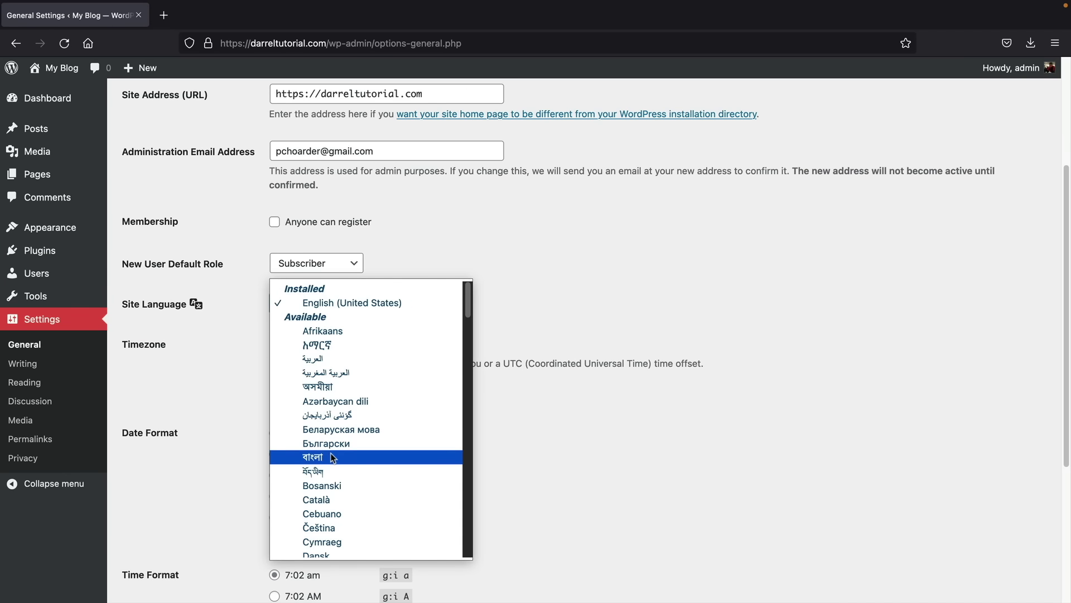
scroll(340, 450, down, 15)
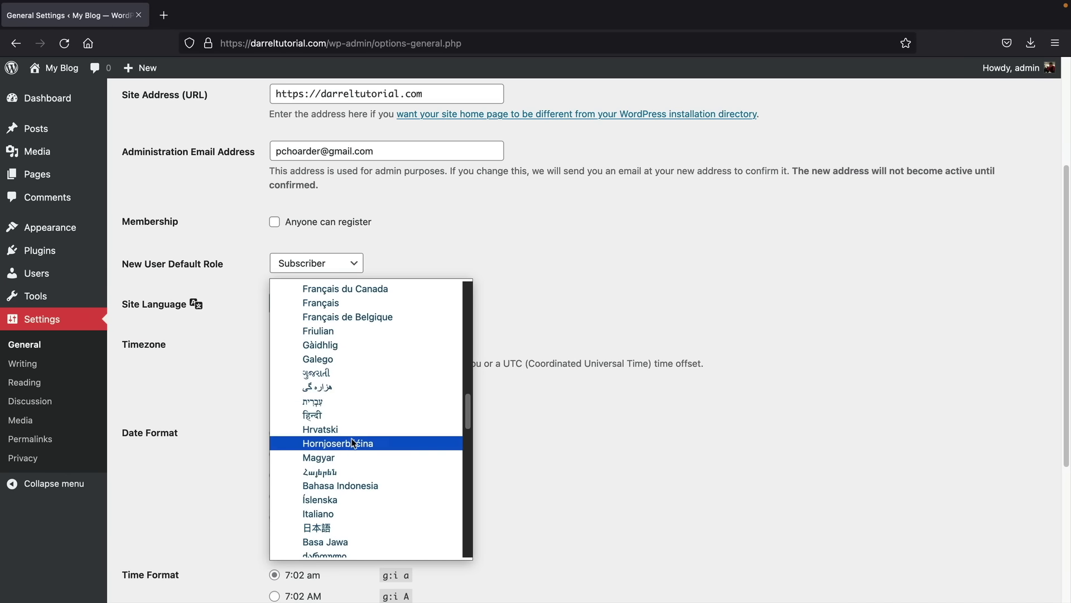
scroll(353, 442, down, 20)
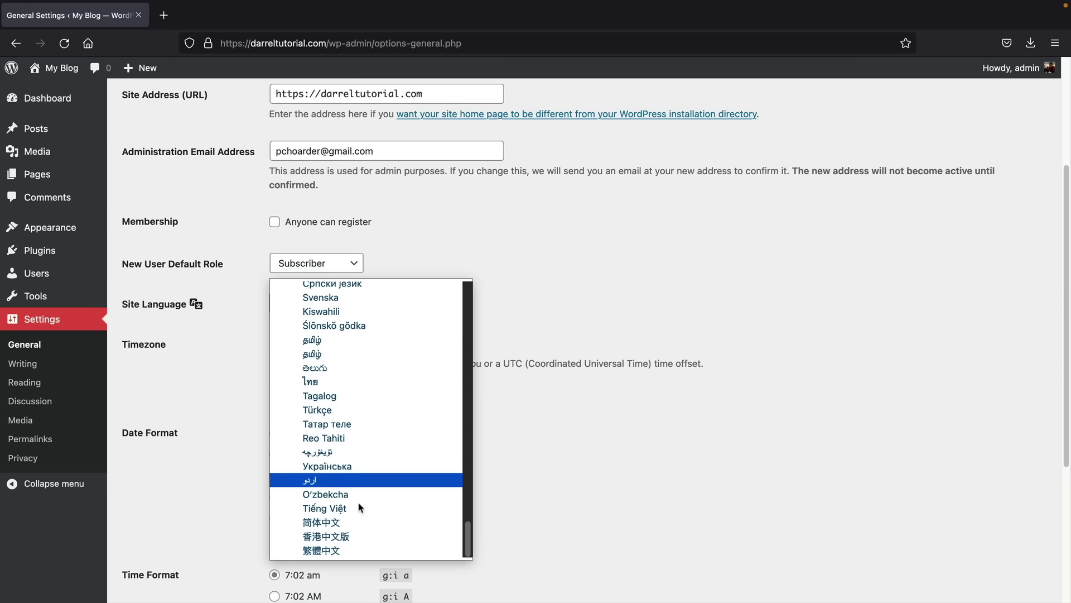
scroll(357, 486, up, 8)
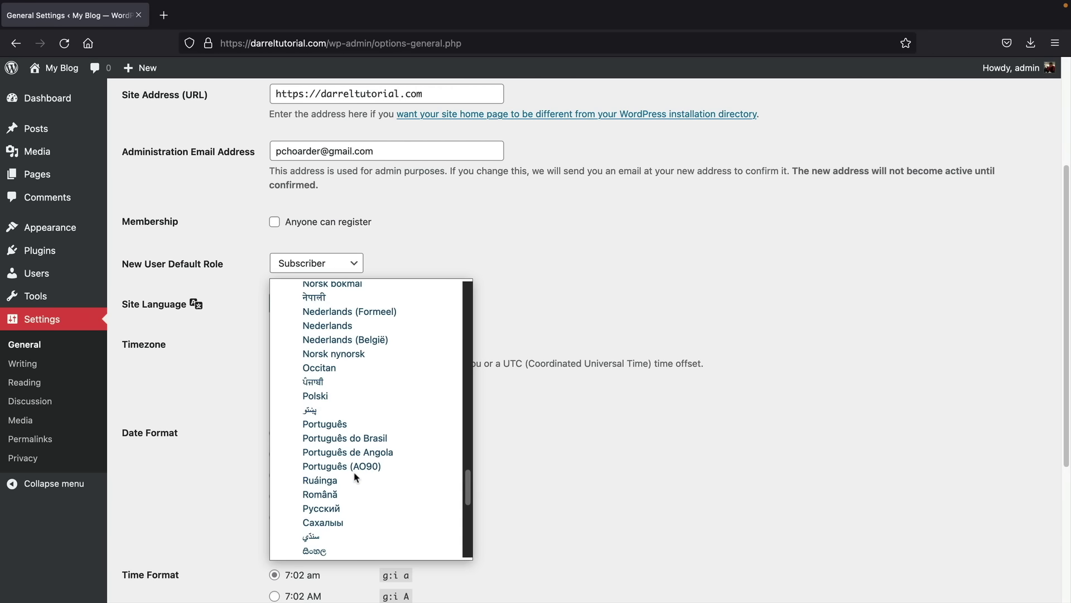
scroll(355, 476, up, 2)
scroll(373, 413, up, 20)
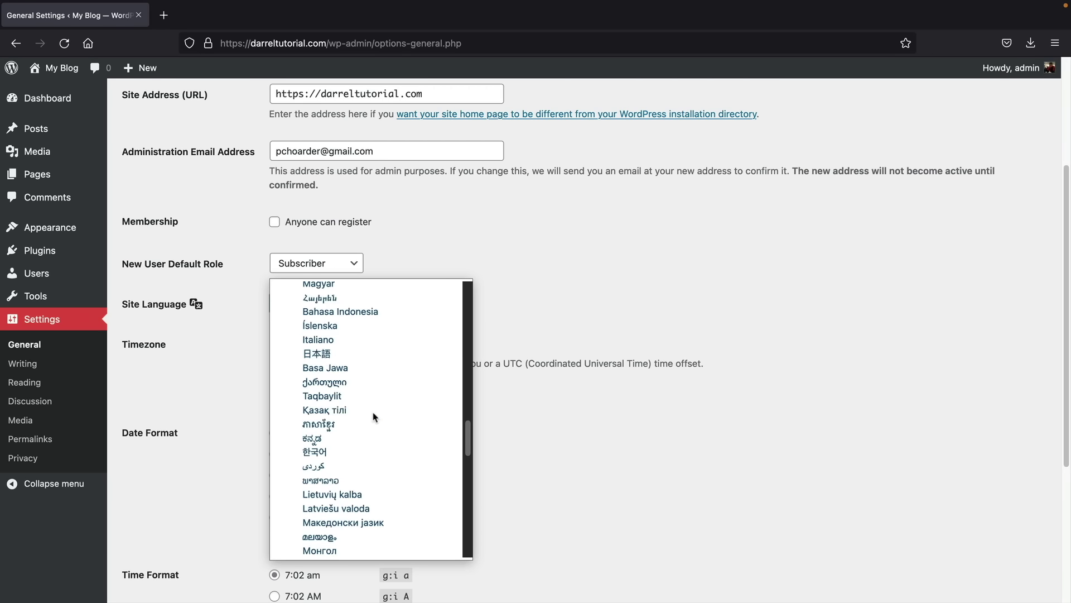
scroll(373, 413, up, 5)
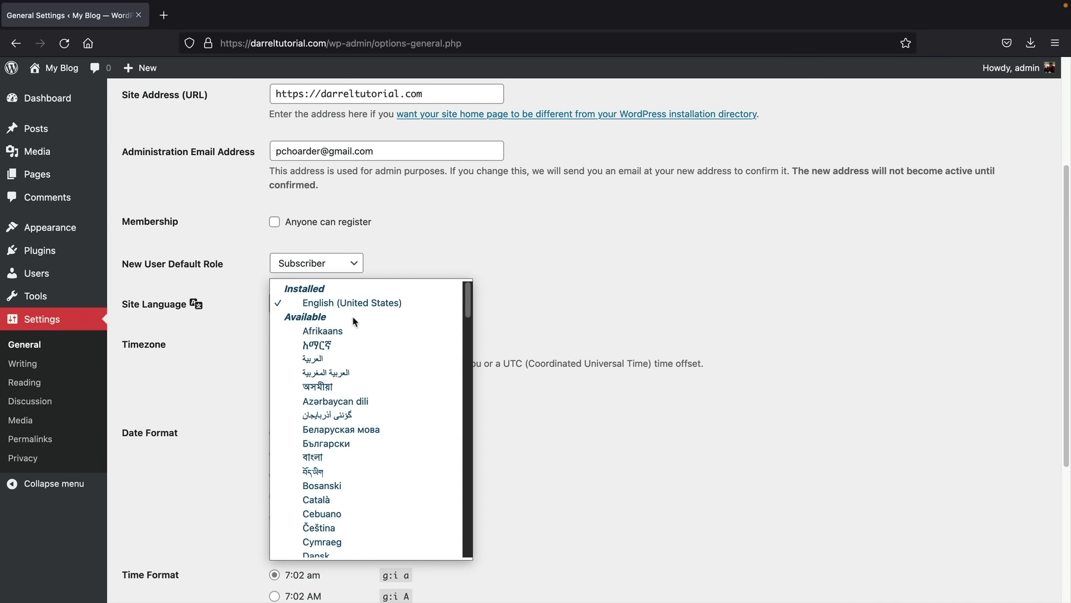
click(229, 357)
- Save the General Settings with the UTC+0 timezone unchanged
scroll(244, 372, down, 2)
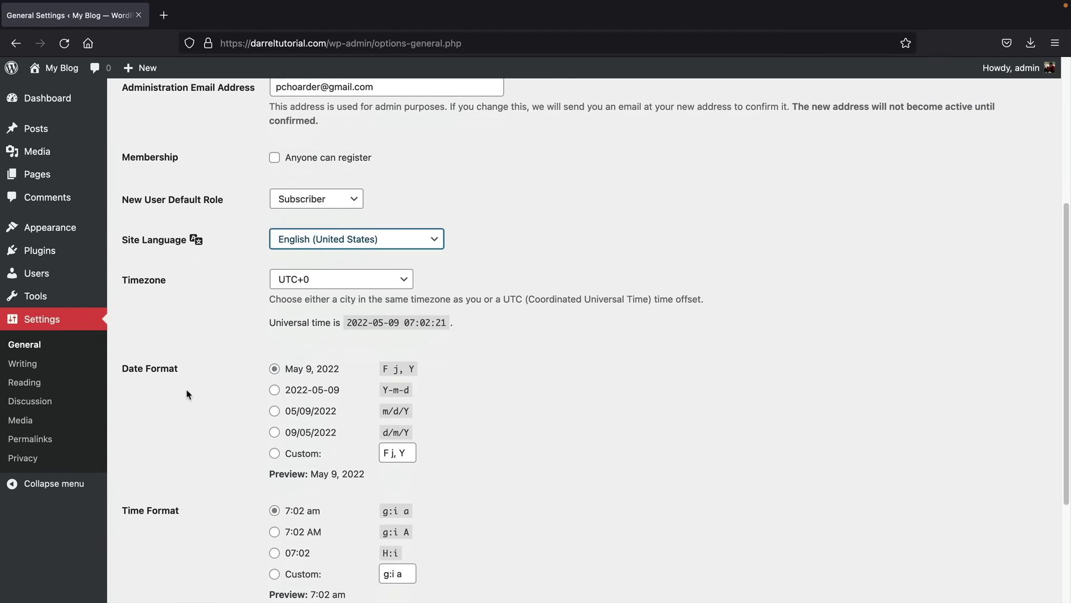
scroll(199, 458, down, 2)
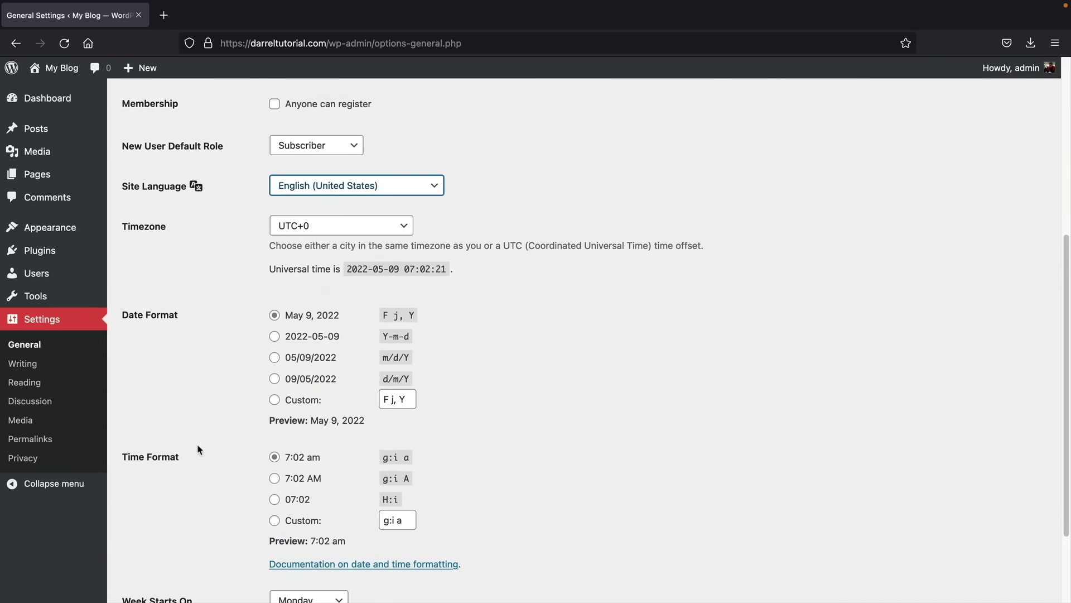
scroll(190, 481, down, 4)
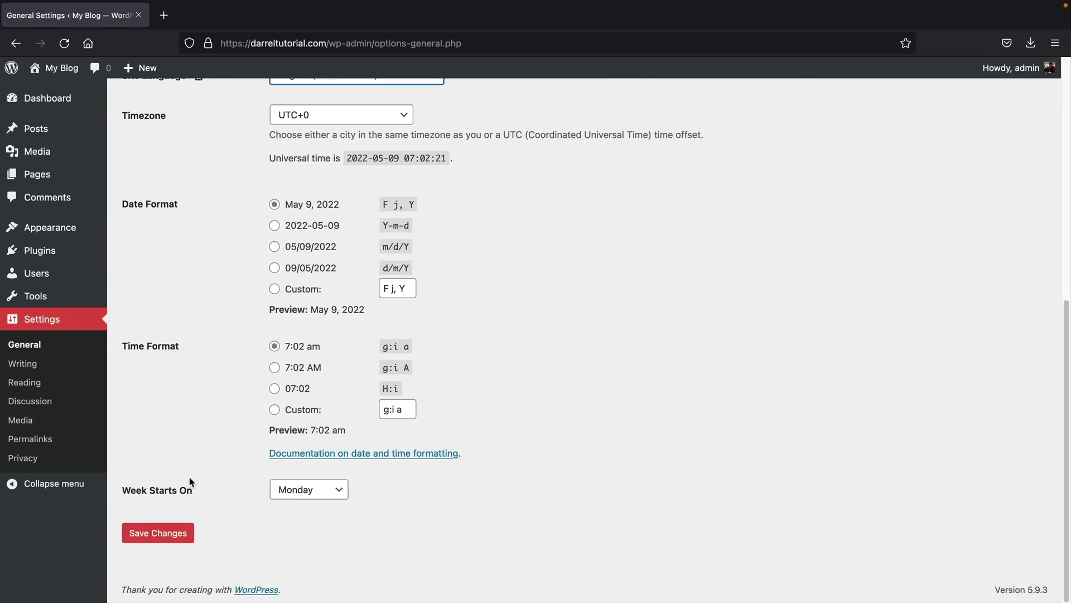
click(171, 536)
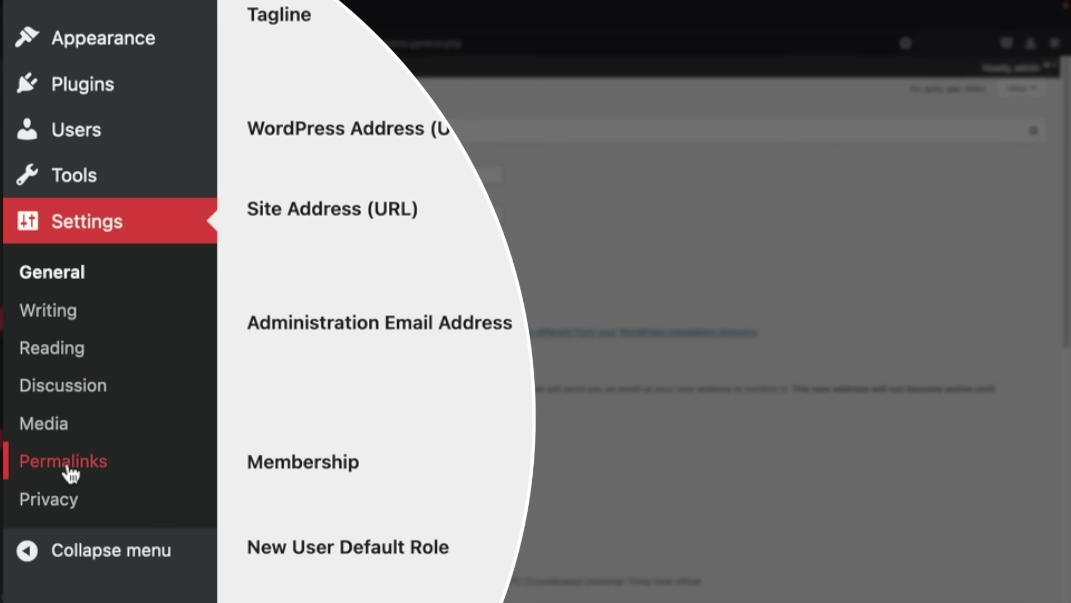
- Pick Post name instead of the date-based structures in Settings > Permalinks, save, and return to Dashboard
click(86, 467)
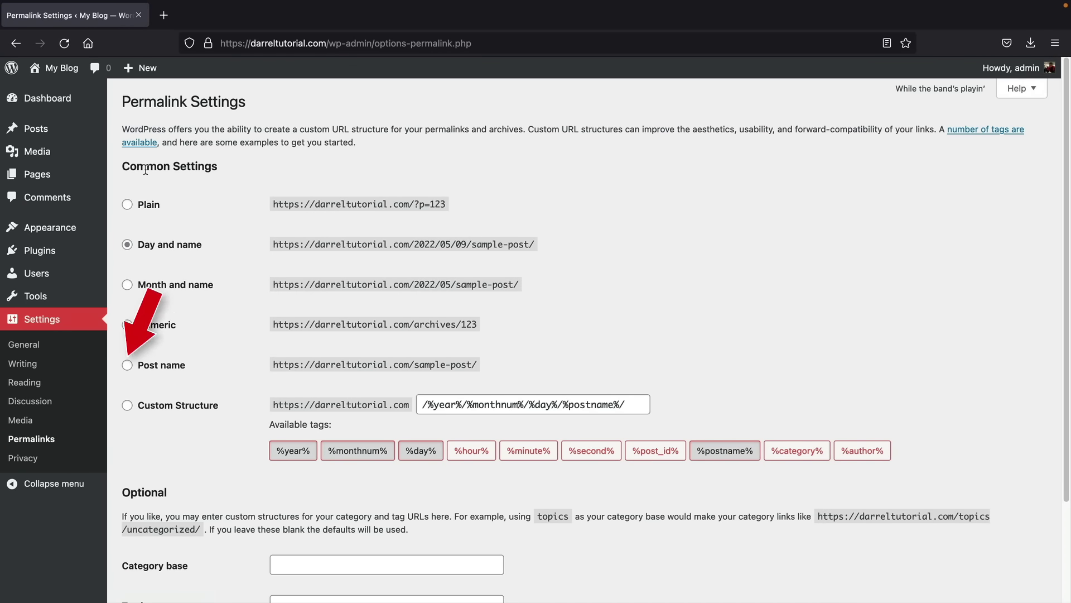
click(152, 366)
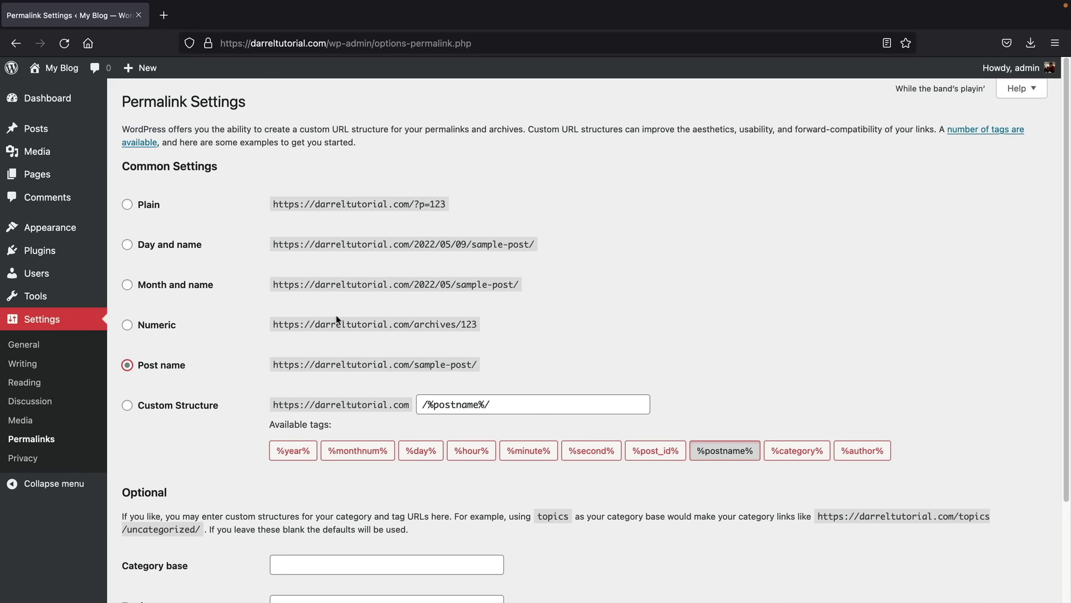
drag(376, 284, 515, 278)
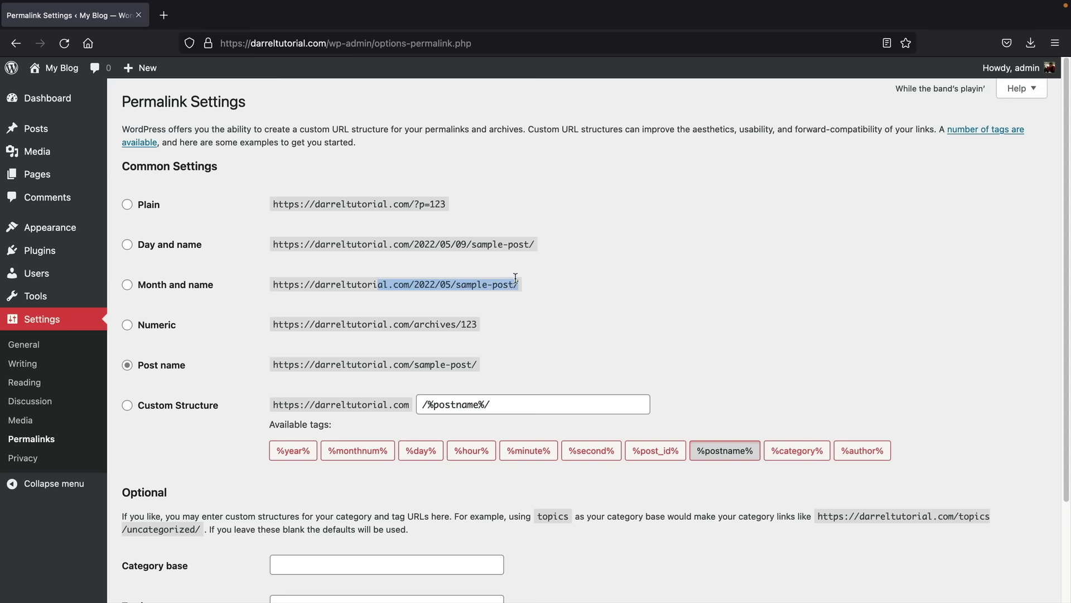
drag(409, 244, 486, 247)
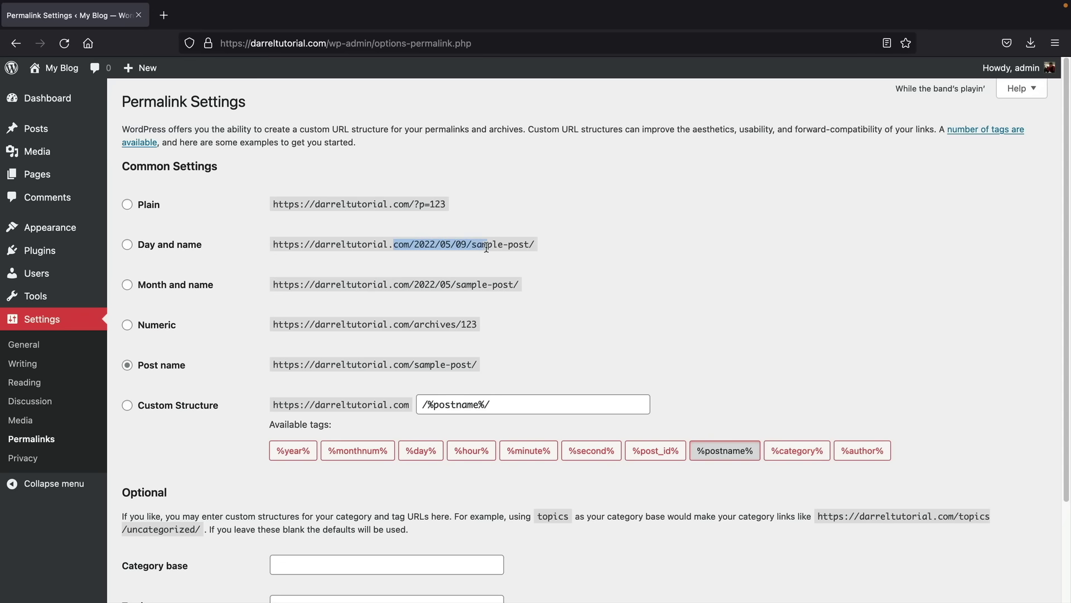
click(480, 250)
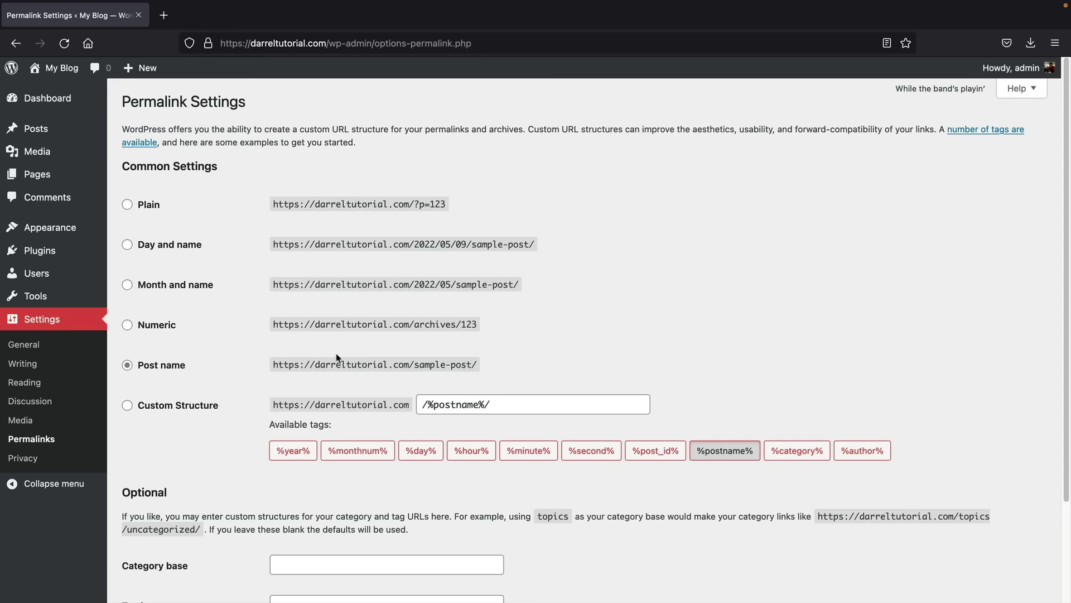
scroll(337, 358, down, 3)
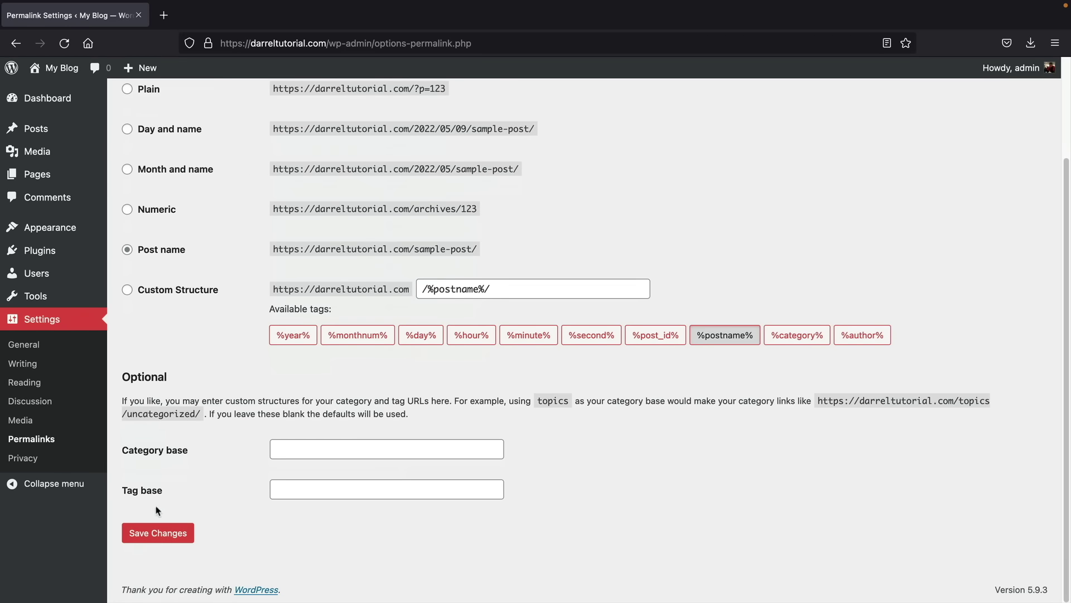
click(157, 533)
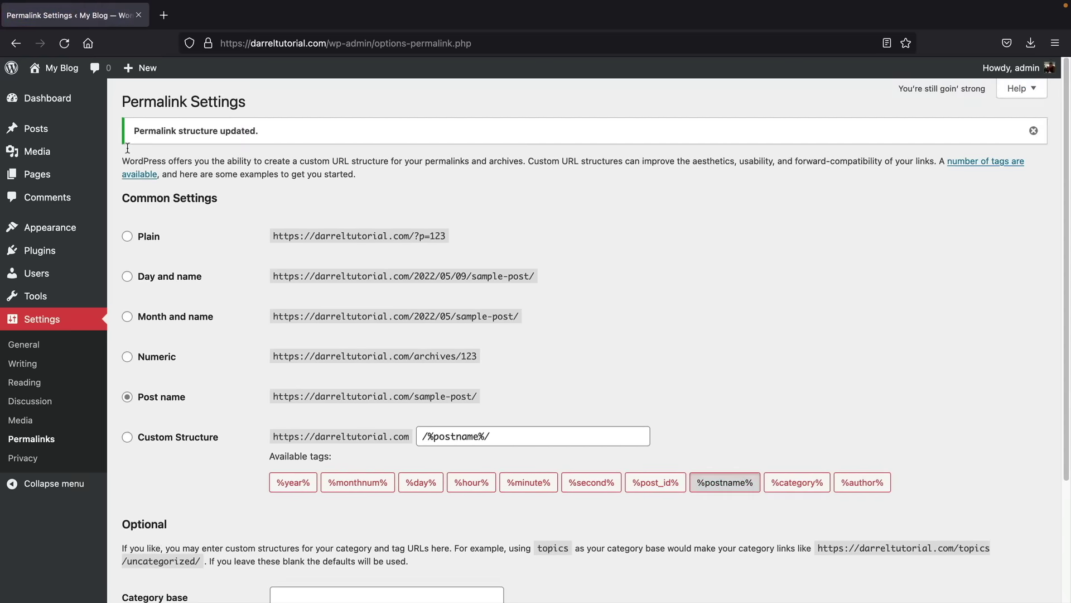
mouse_move(64, 103)
click(64, 103)
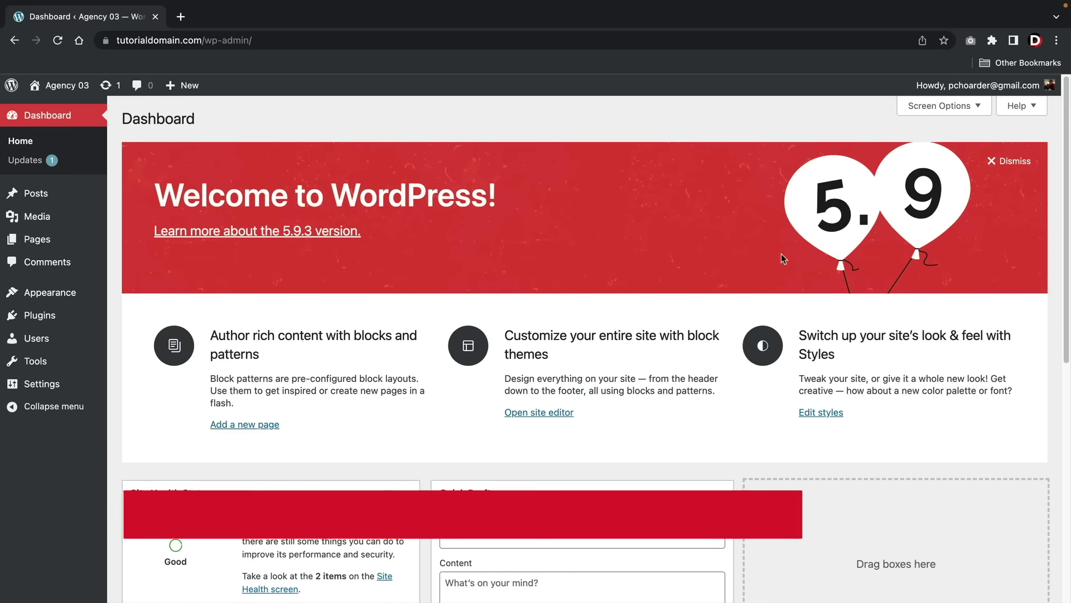
- Log out of Agency 03 and load the bare tutorialdomain.com address
mouse_move(1023, 86)
click(981, 154)
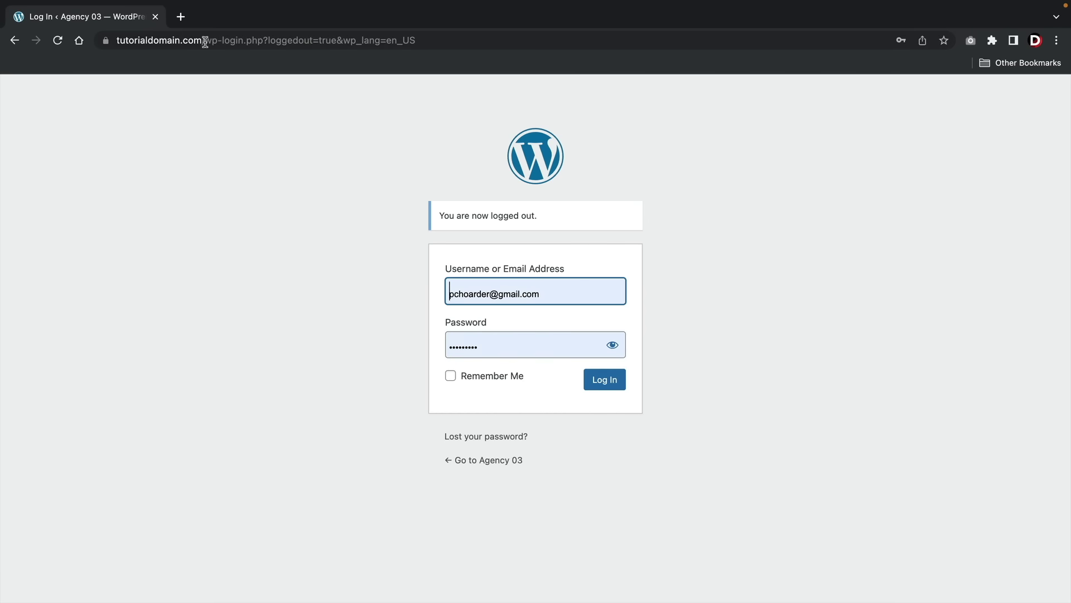
drag(205, 42, 516, 41)
key(BackSpace)
key(Return)
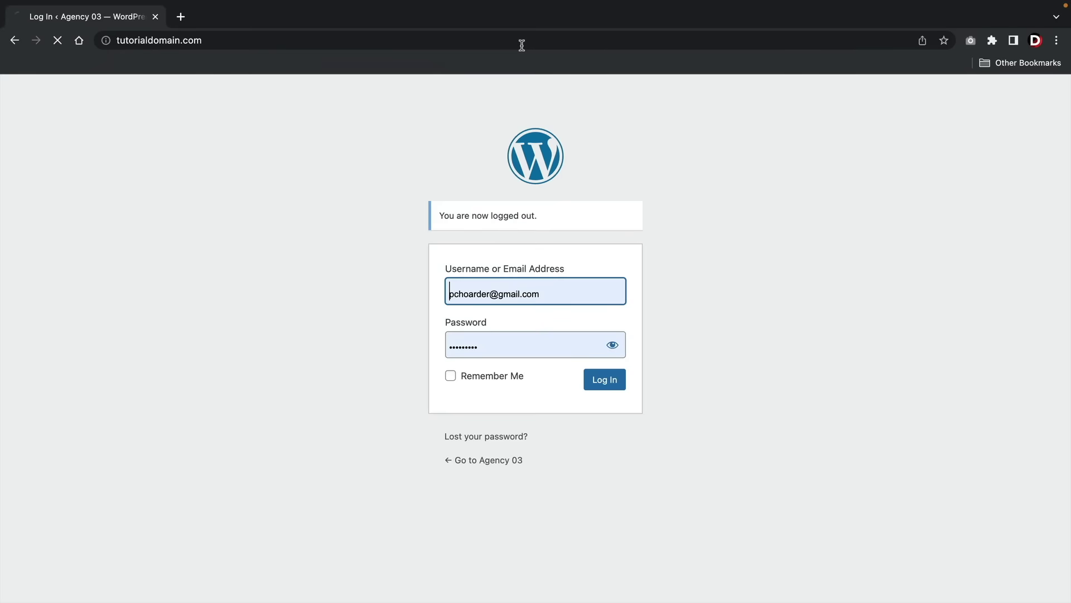
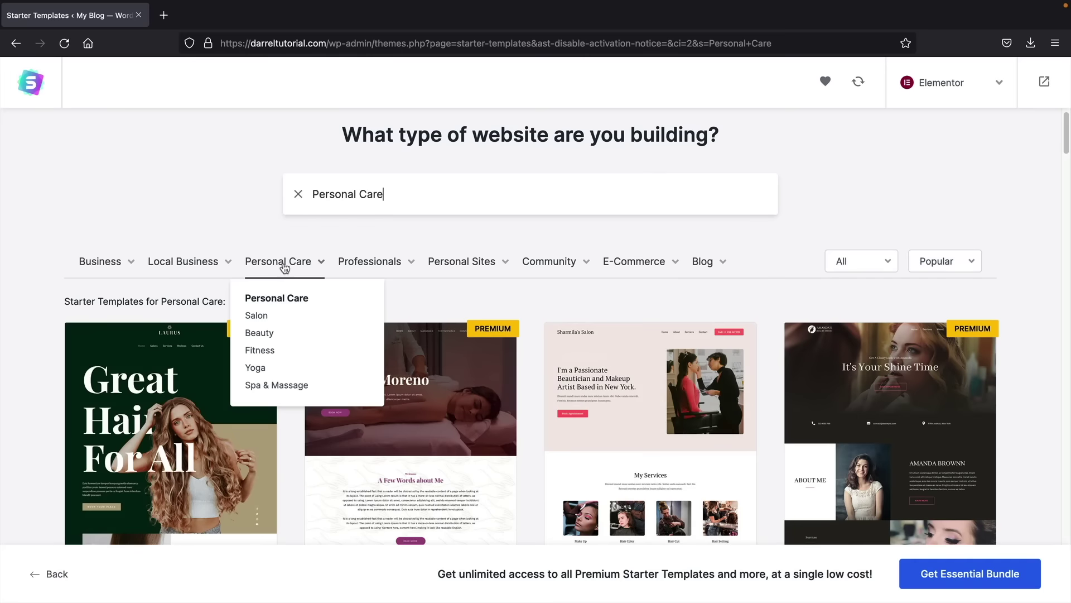
- Scroll down the Starter Templates library to its category listing
scroll(284, 273, down, 1)
- Browse the Professionals, then Personal Sites templates, scrolling through the Personal Sites list
click(371, 237)
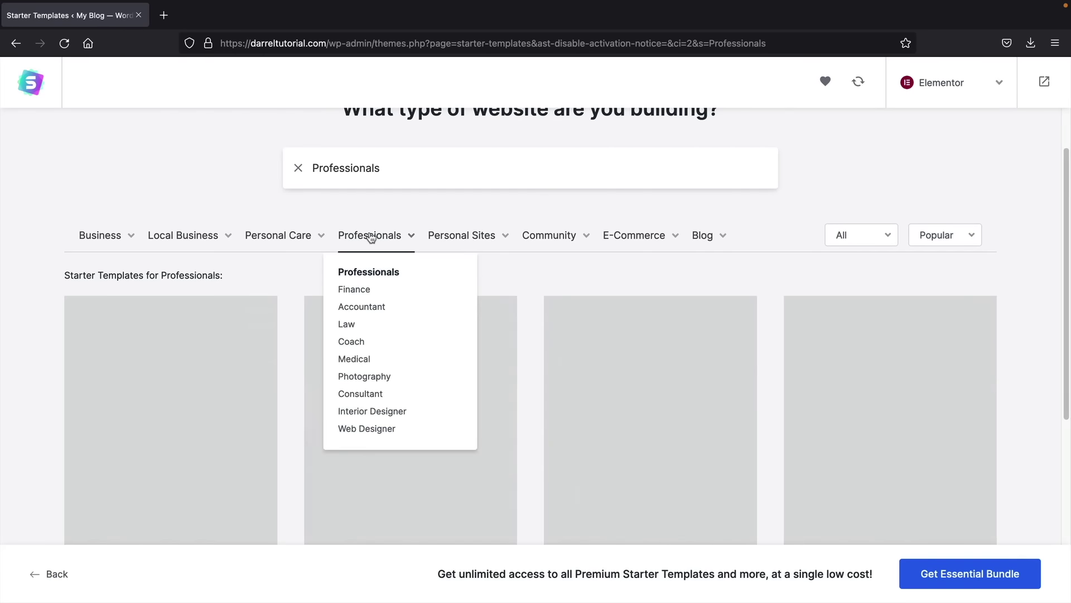
click(455, 238)
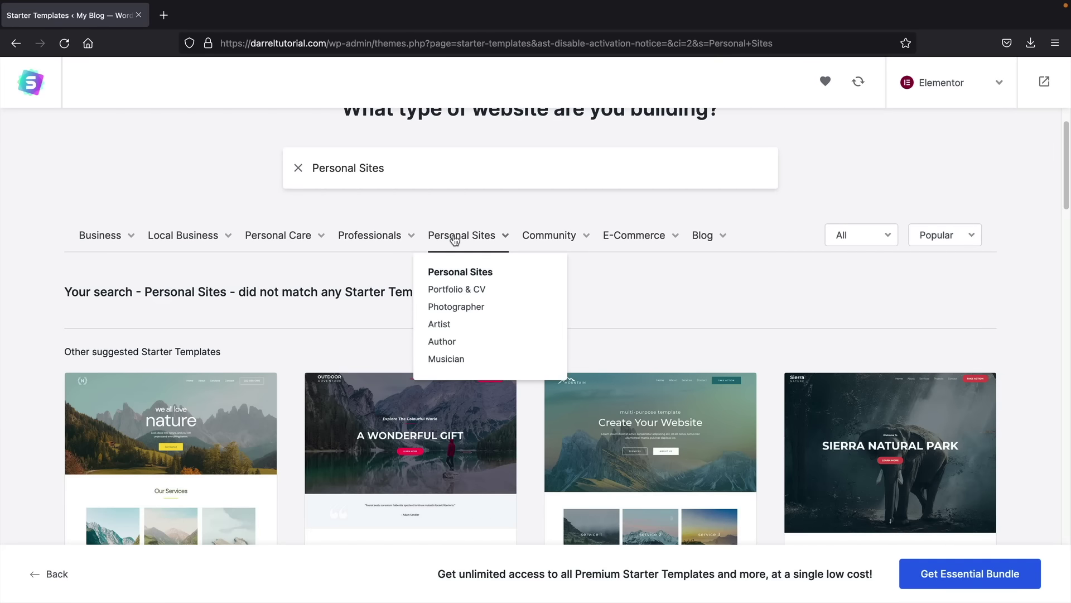
scroll(554, 284, up, 2)
scroll(554, 287, down, 3)
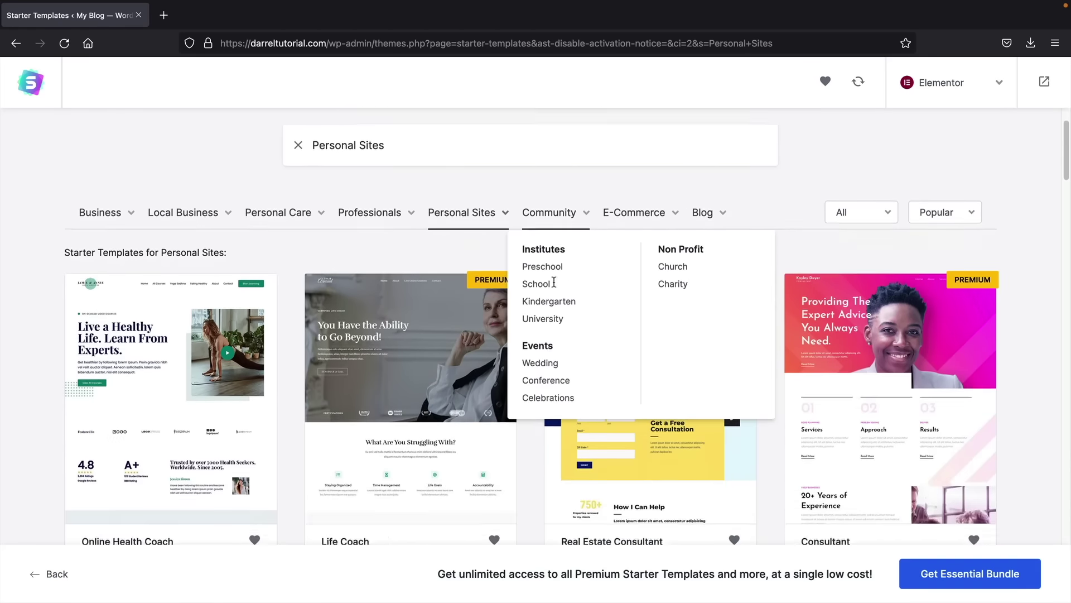
scroll(554, 283, down, 3)
scroll(527, 316, down, 1)
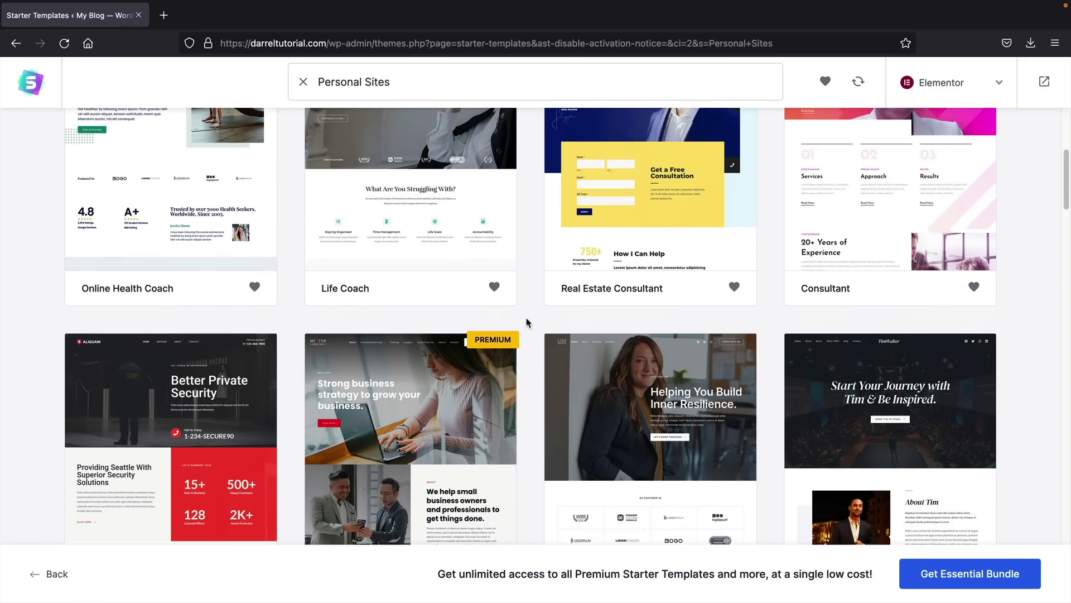
scroll(527, 322, down, 2)
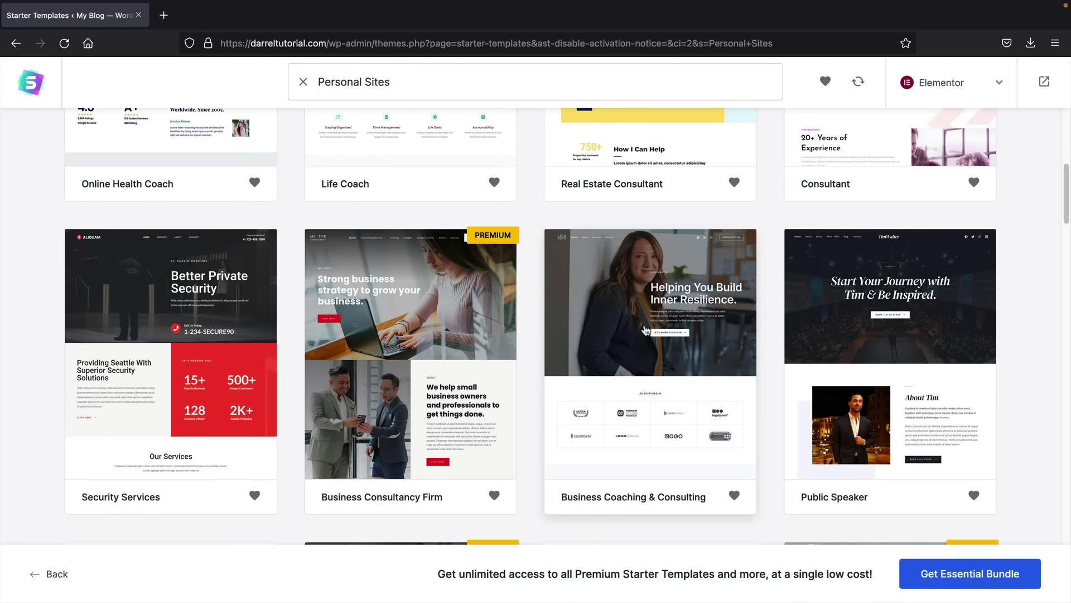
scroll(637, 345, up, 3)
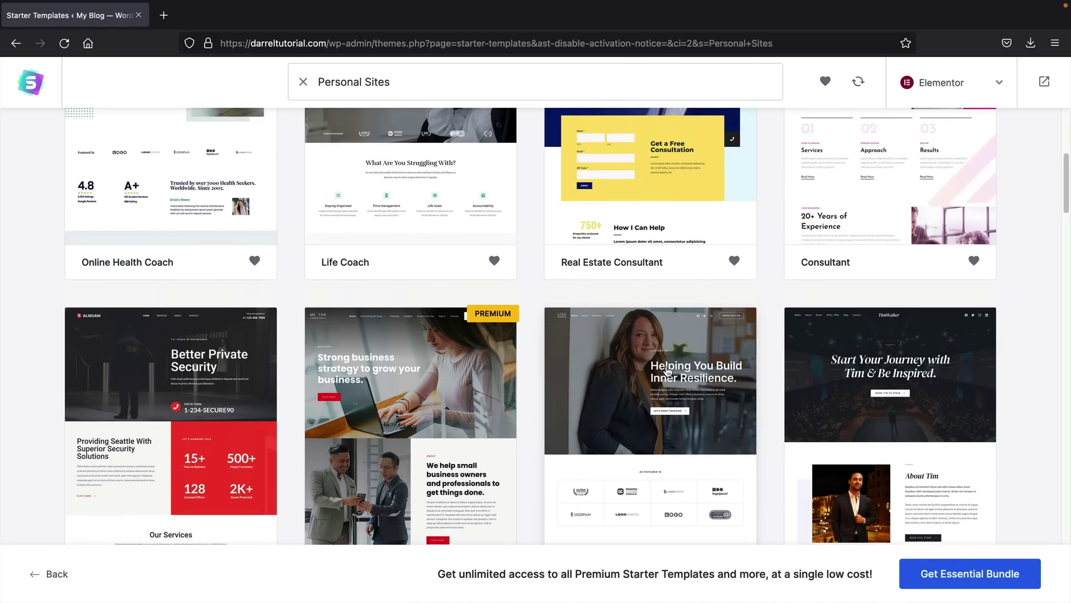
scroll(660, 355, up, 3)
scroll(630, 352, up, 2)
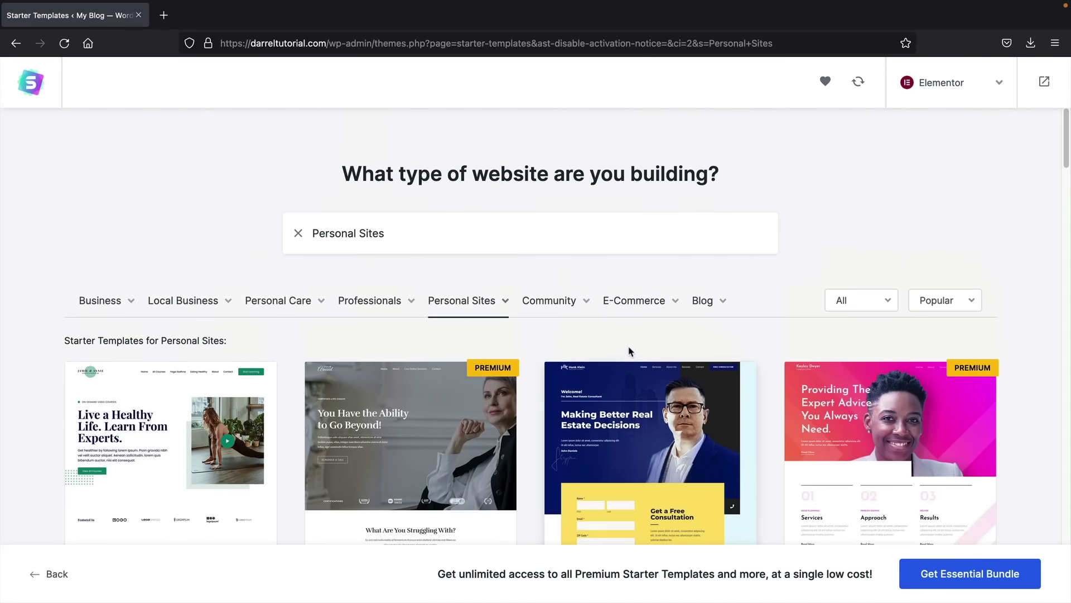
- Switch to the Community, then Business categories, selecting the 'Business' search term
click(537, 306)
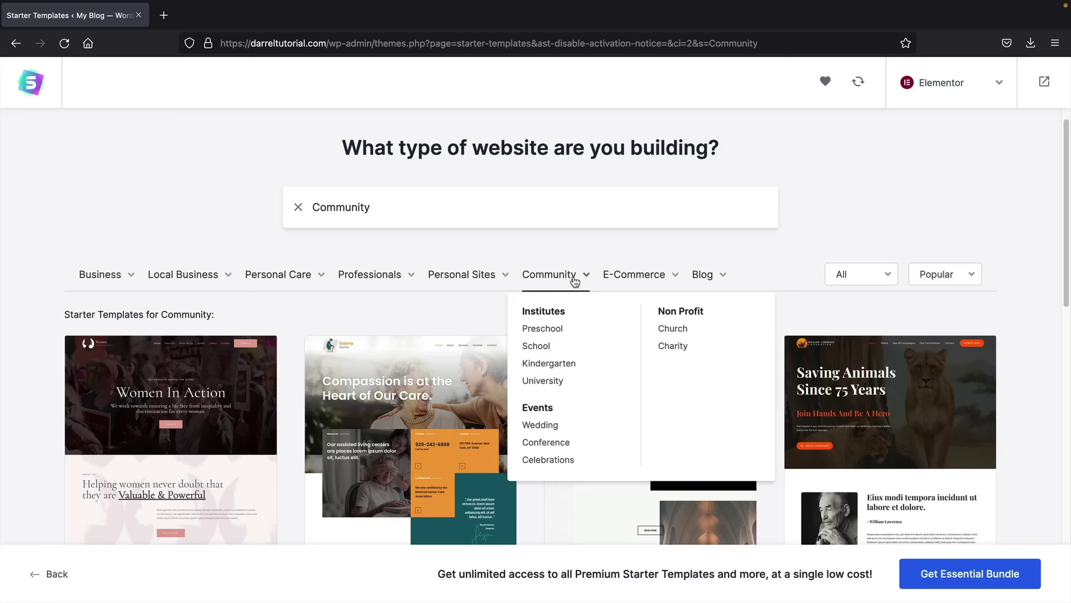
mouse_move(404, 285)
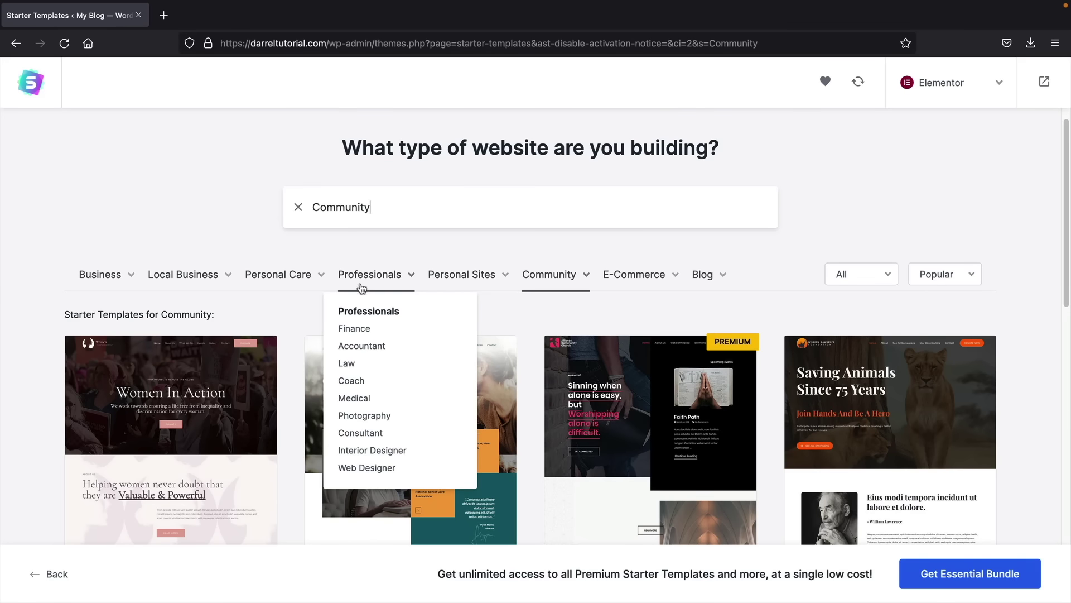
click(96, 277)
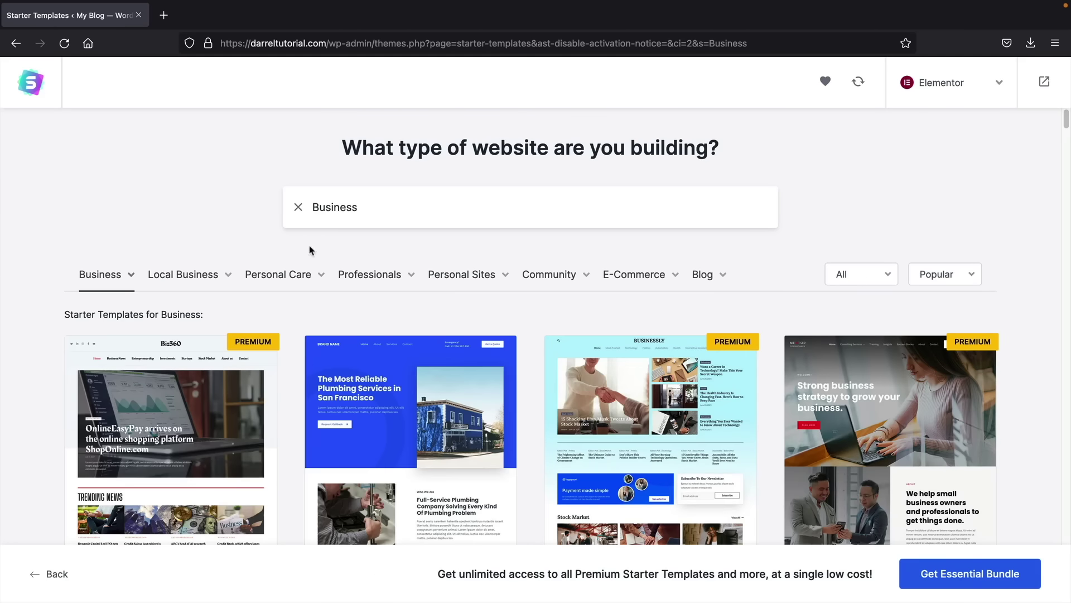
drag(411, 203, 262, 208)
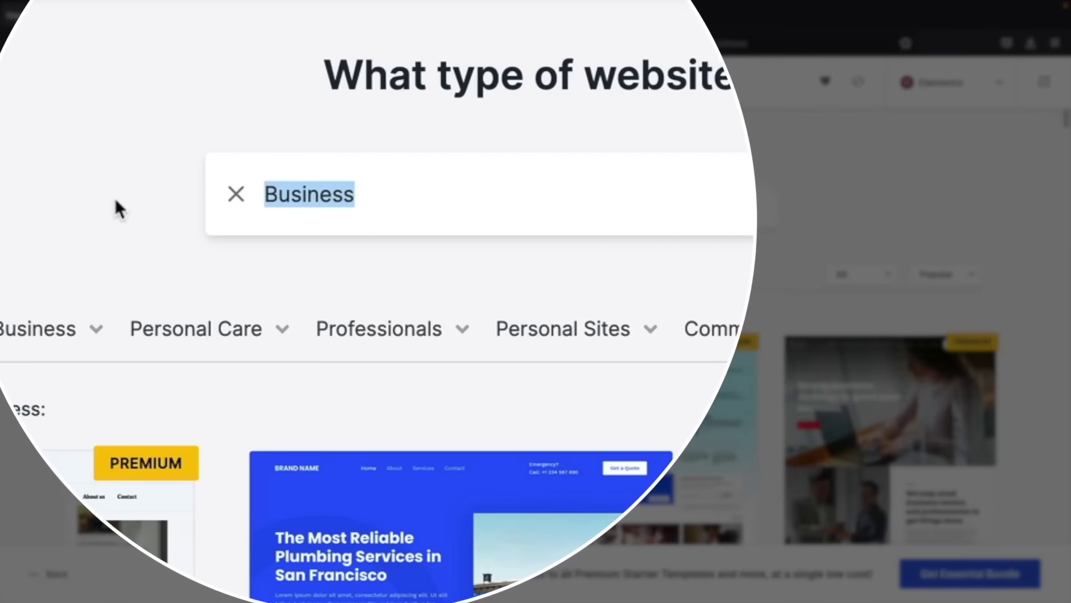
- Search the templates for 'travel' and open the Travel & Tourism template
key(BackSpace)
text(travel)
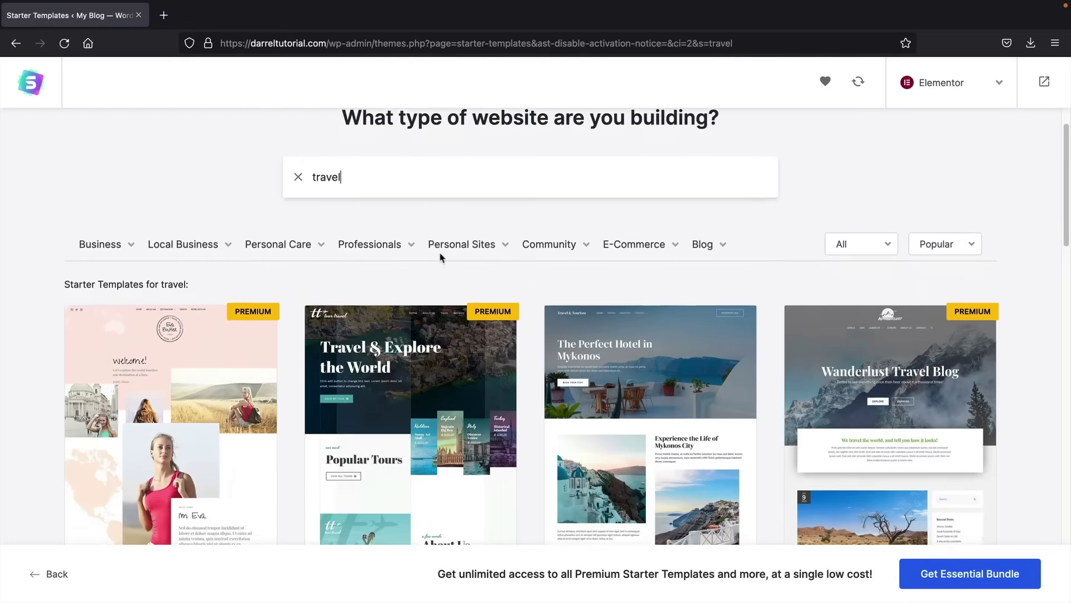
scroll(491, 335, down, 3)
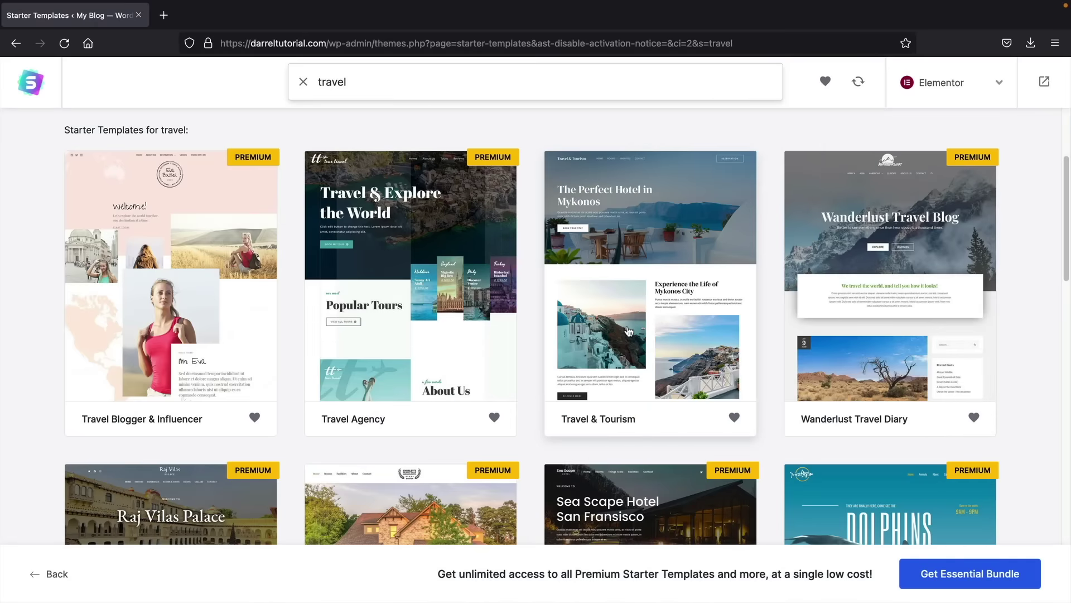
click(566, 378)
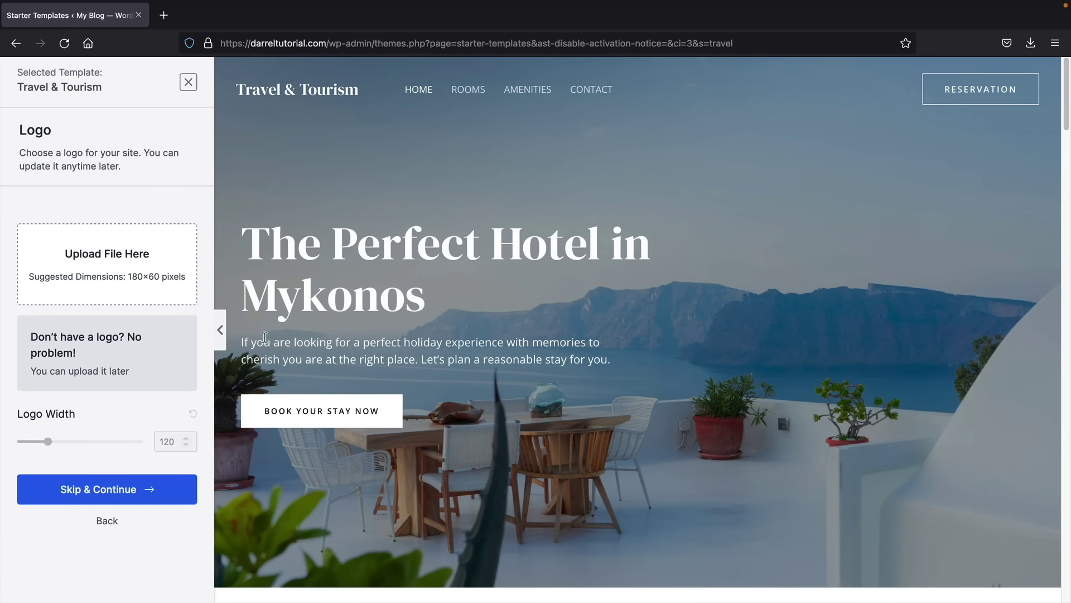
- Hide and restore the setup panel to view the Mykonos preview, then skip the logo
click(221, 334)
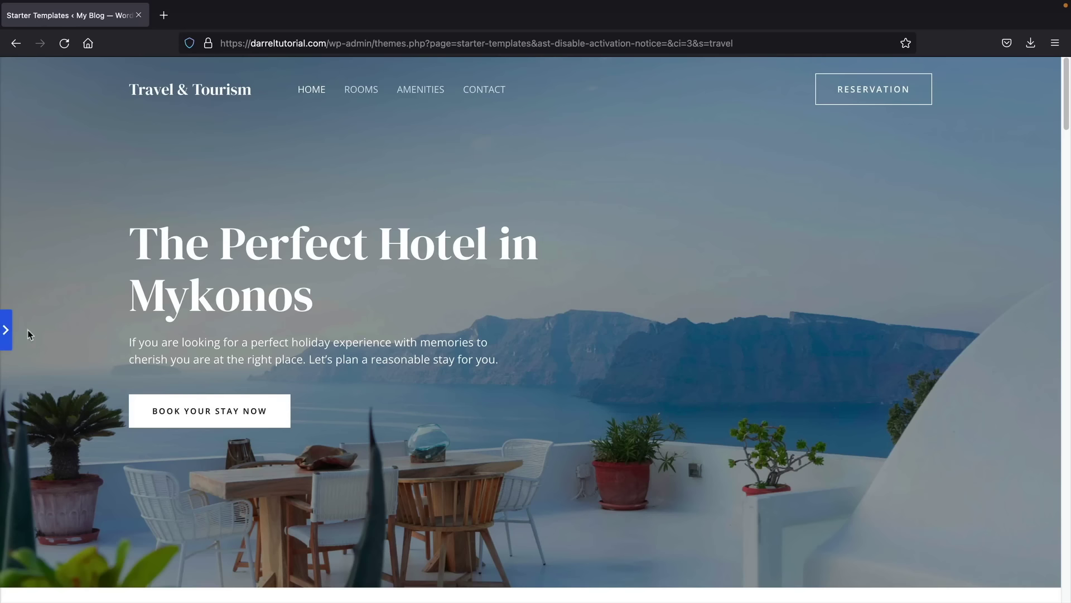
click(5, 332)
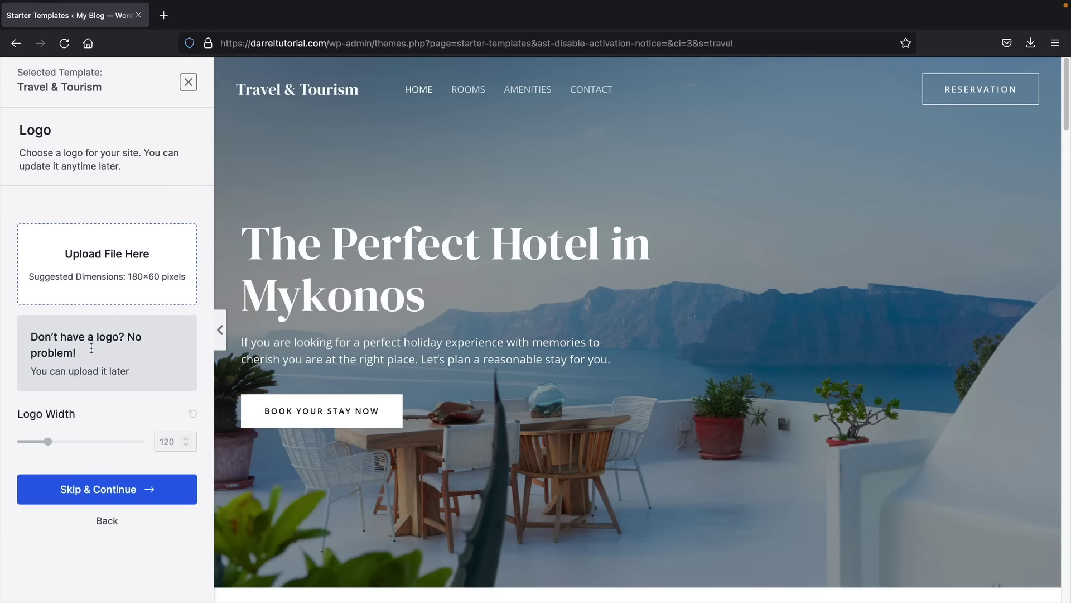
click(138, 495)
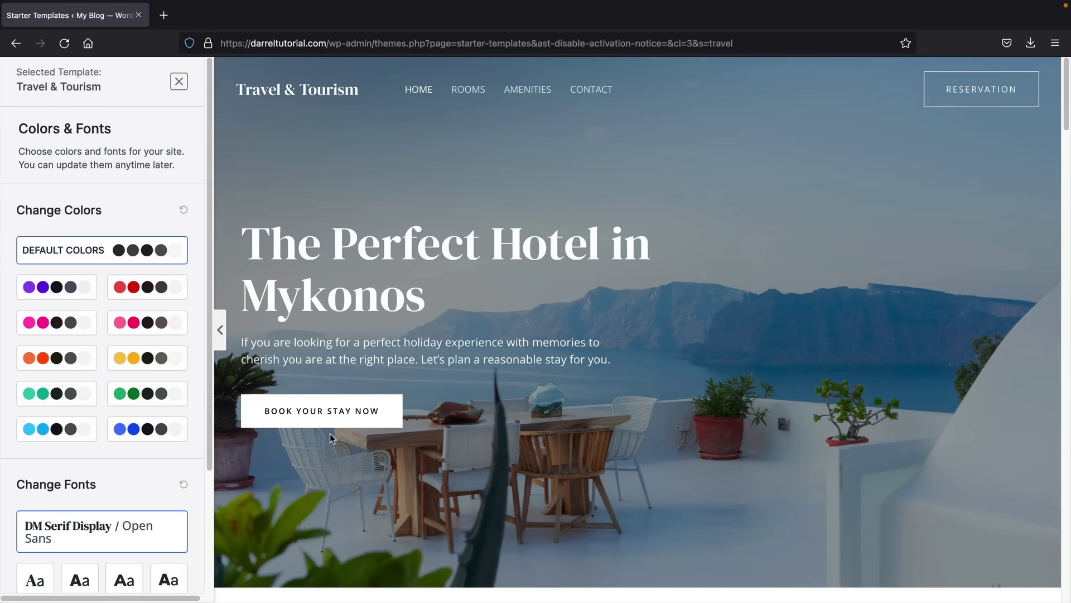
- Try the red, pink and green colour palettes on the hotel preview
click(152, 292)
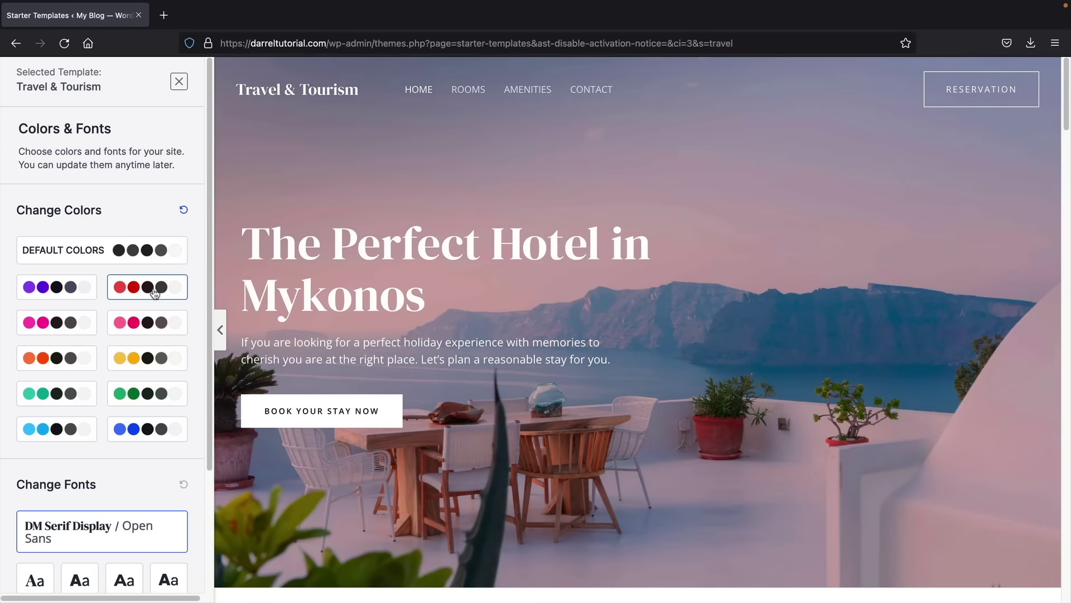
click(151, 334)
scroll(346, 490, down, 2)
scroll(502, 407, up, 1)
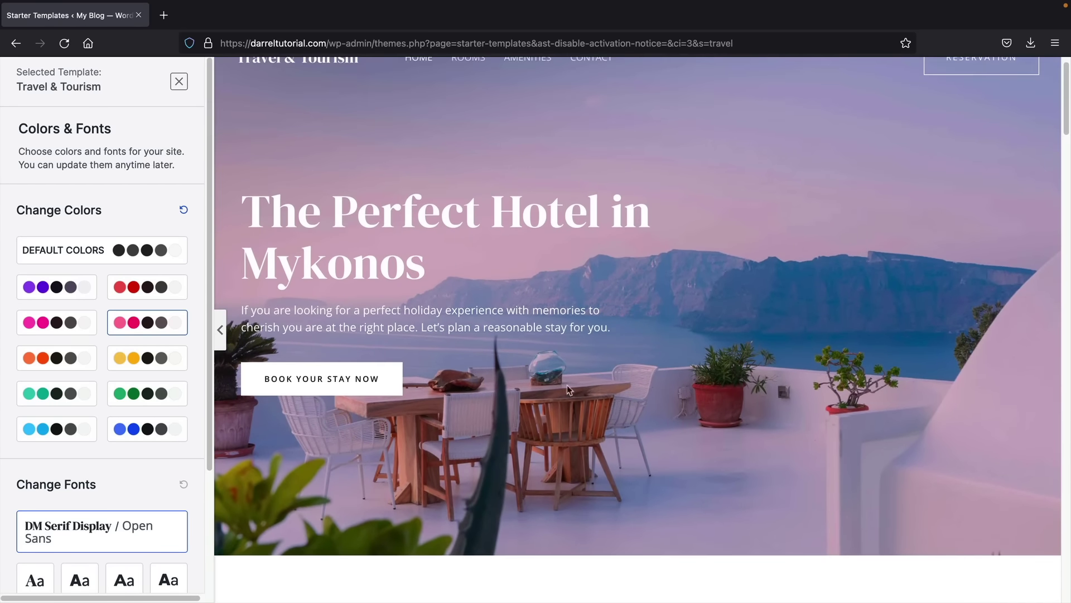
scroll(564, 410, down, 15)
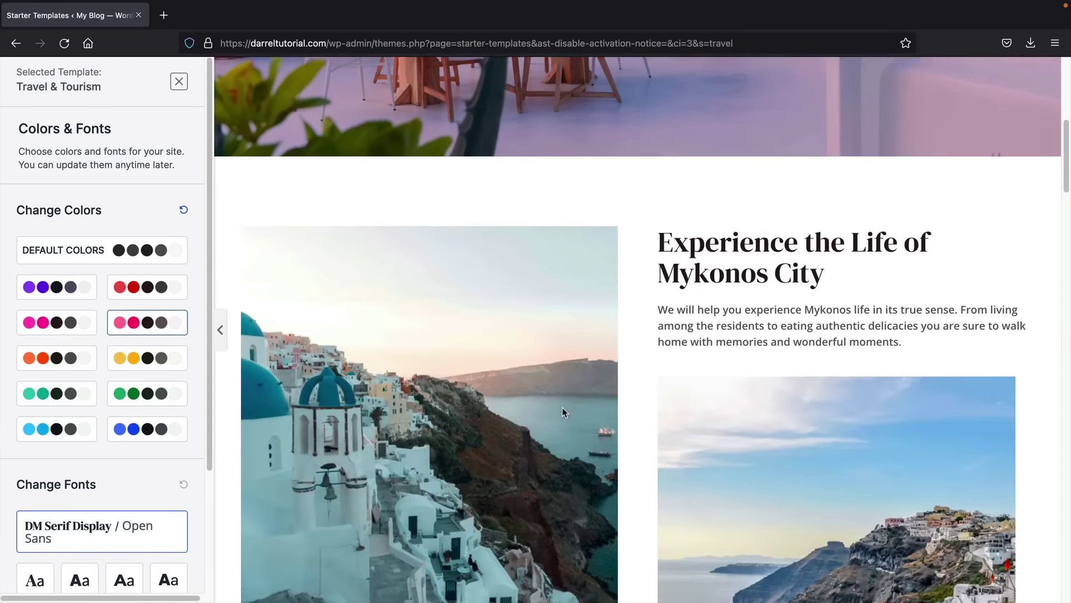
scroll(564, 414, down, 3)
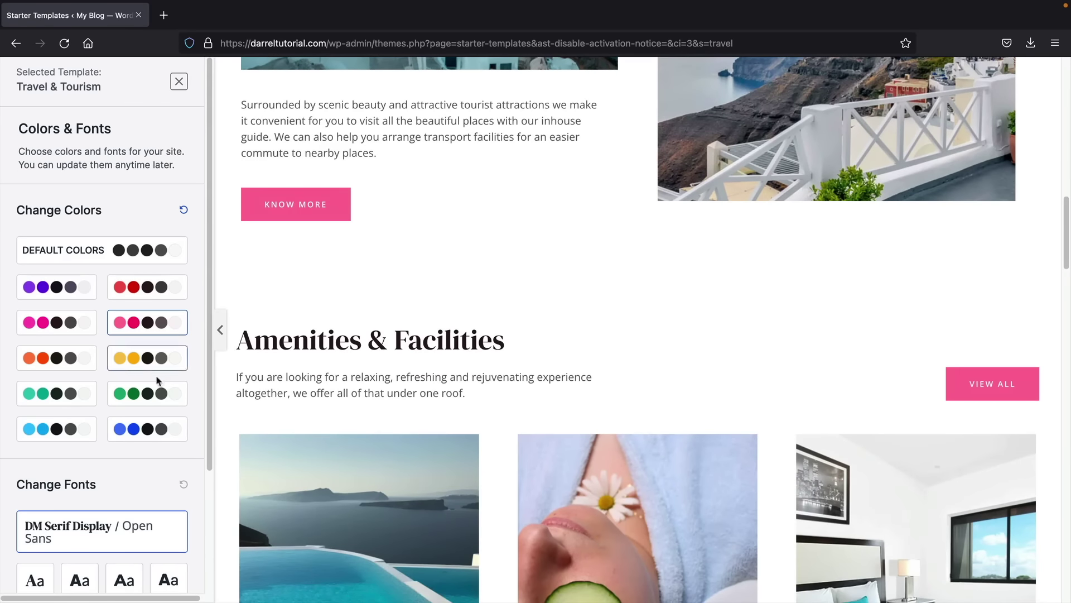
click(154, 398)
- Preview blue, light-blue, teal, orange, pink and purple palettes, then return to Default Colors
click(147, 431)
click(42, 431)
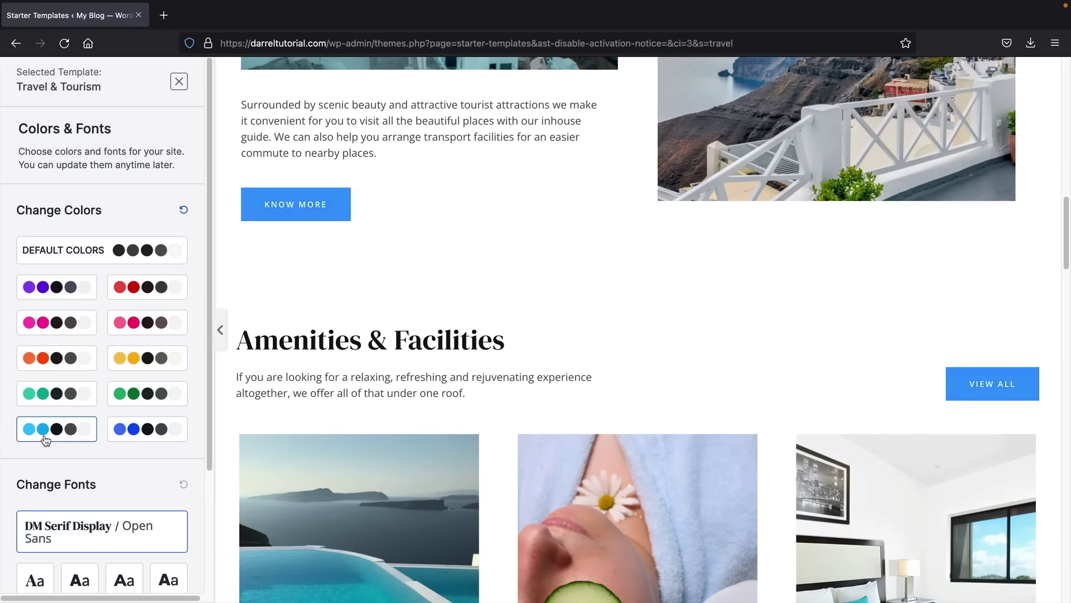
click(66, 393)
click(64, 357)
click(64, 322)
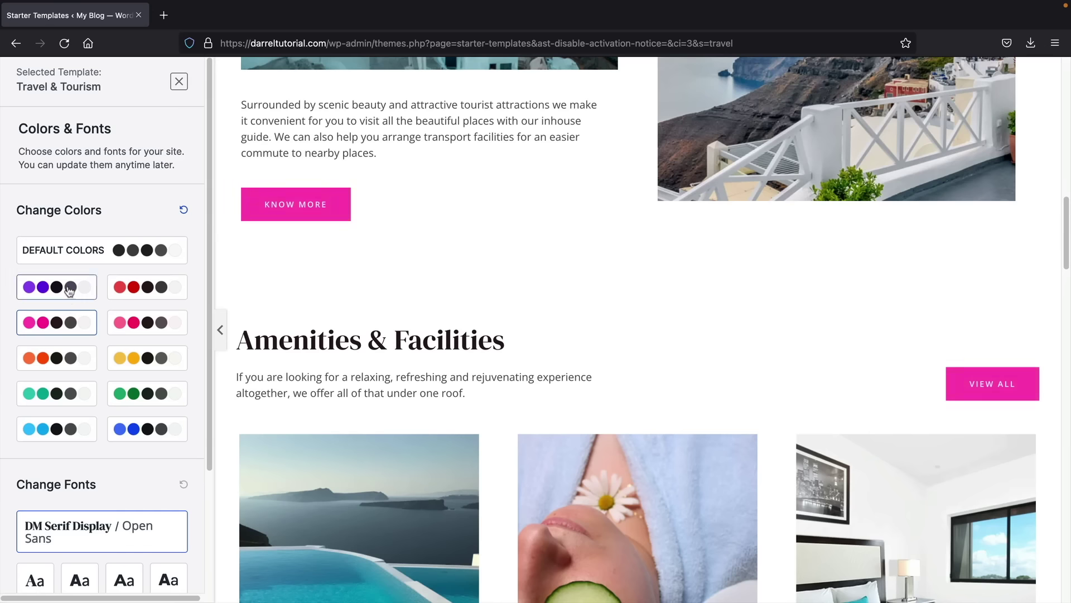
click(67, 286)
scroll(342, 346, down, 4)
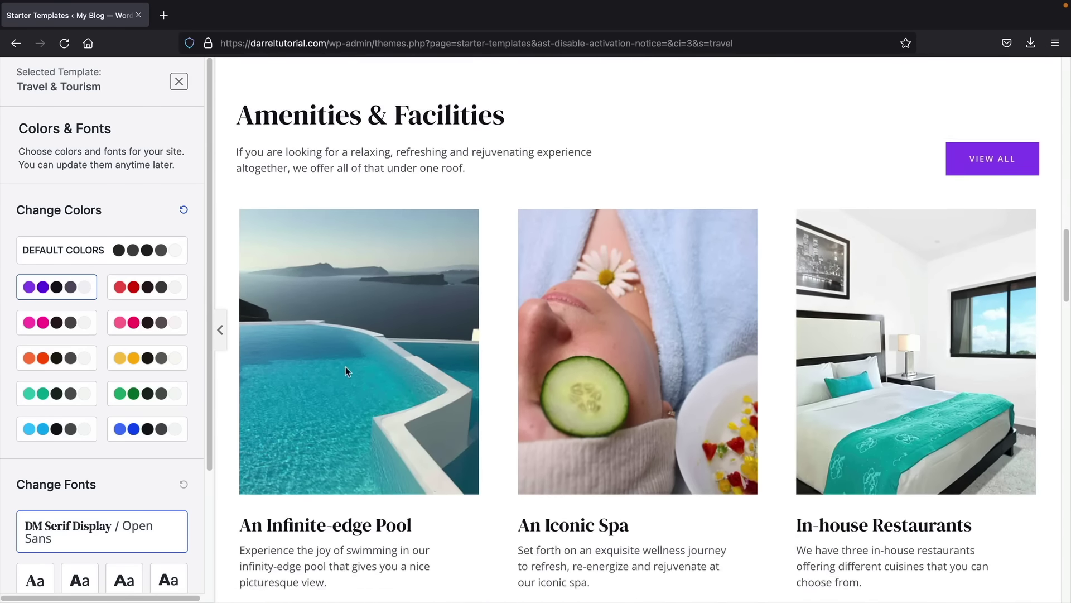
scroll(346, 367, up, 6)
click(117, 255)
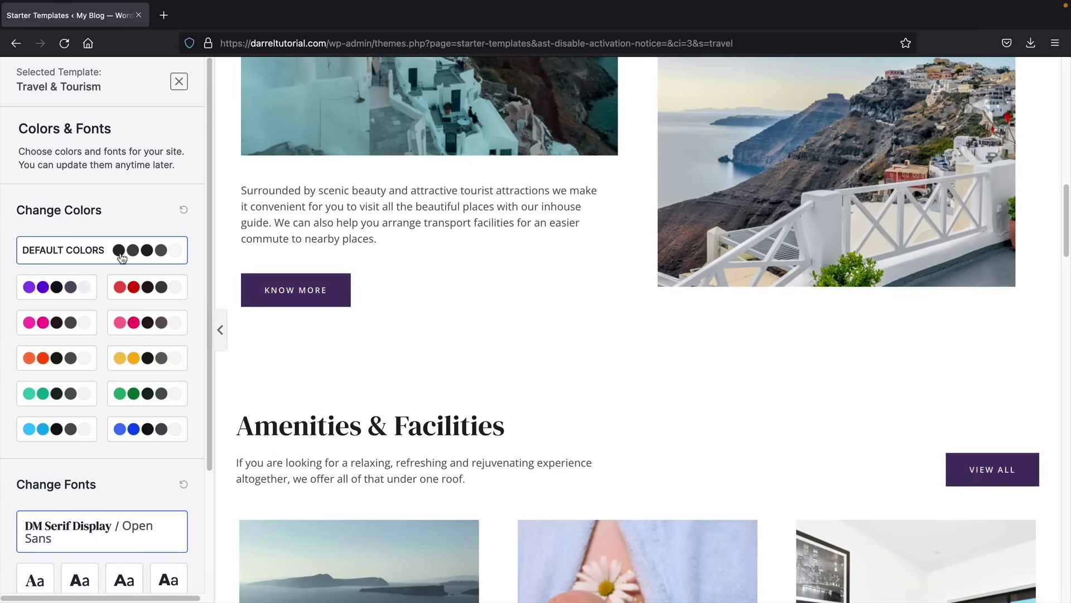
scroll(138, 447, down, 1)
scroll(138, 448, down, 4)
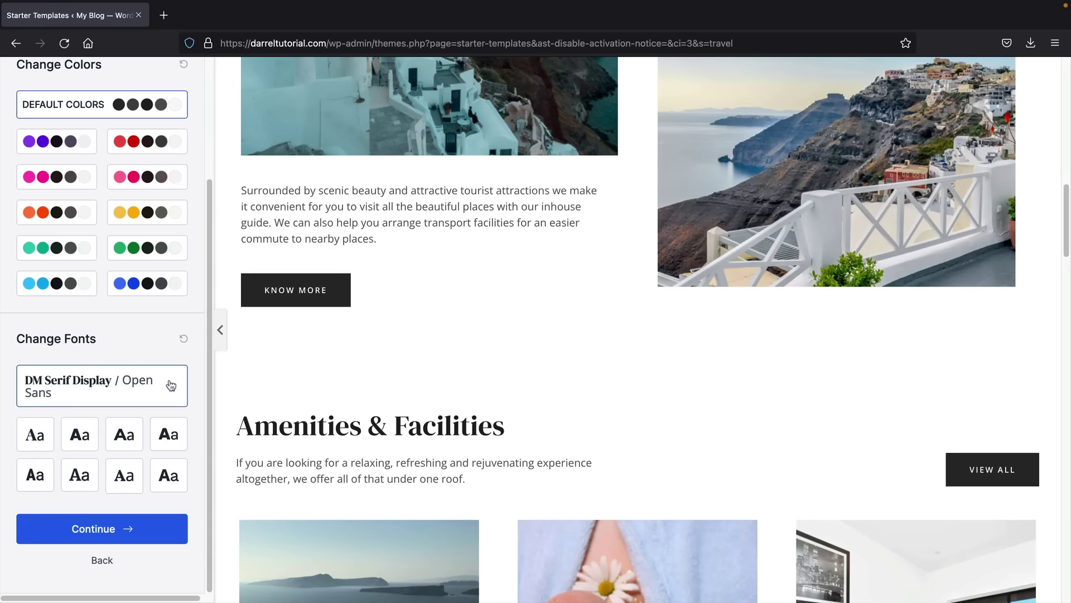
- Compare Montserrat/Lato, Open Sans/Work Sans and Roboto fonts, reset to DM Serif Display/Open Sans, and continue
click(124, 443)
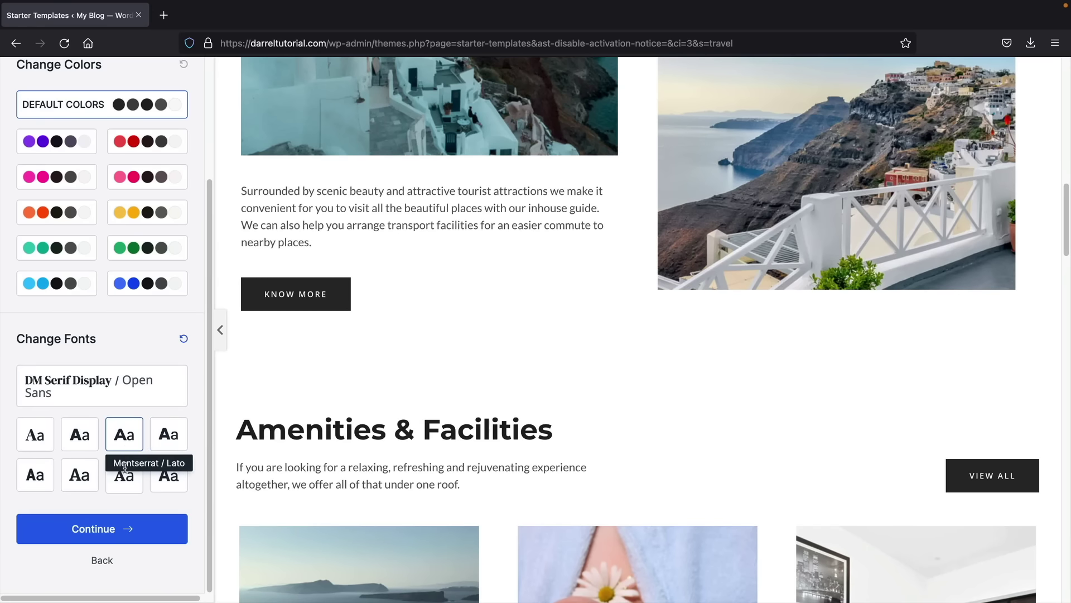
click(124, 475)
click(168, 475)
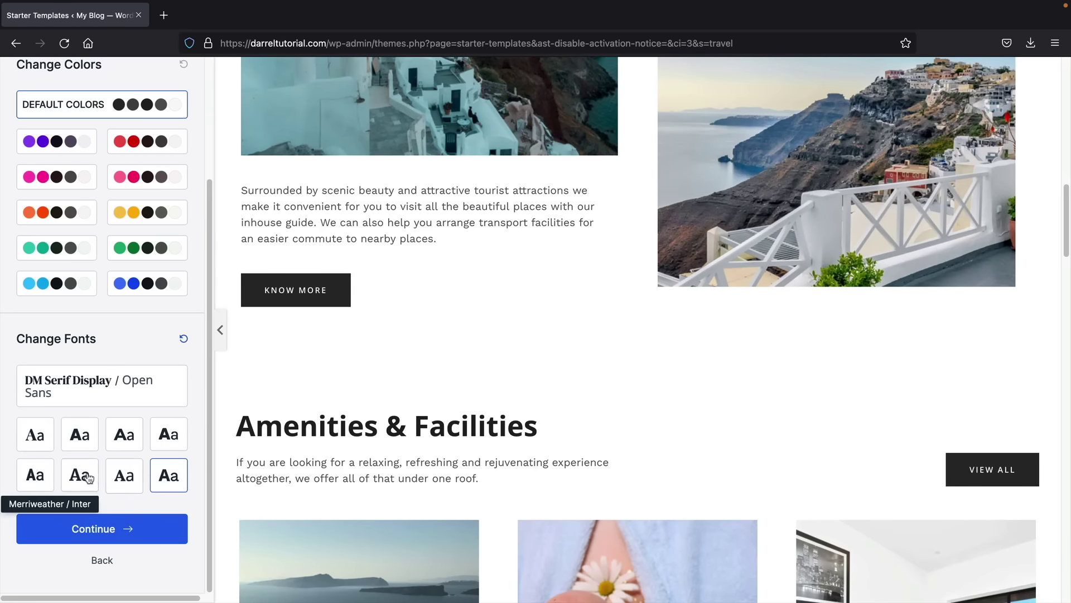
click(36, 475)
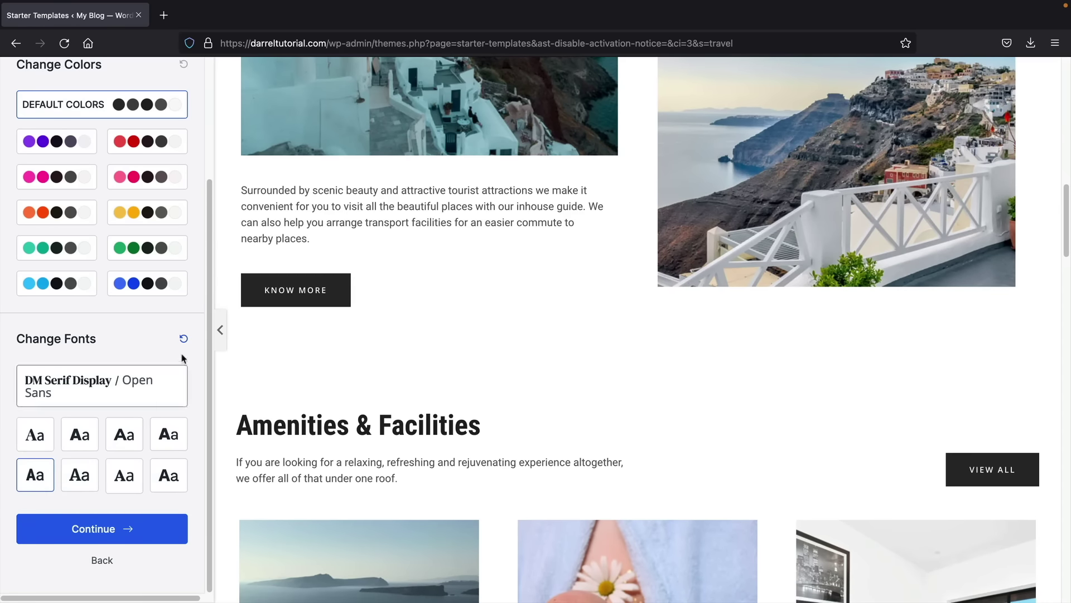
scroll(253, 378, up, 6)
scroll(254, 377, up, 10)
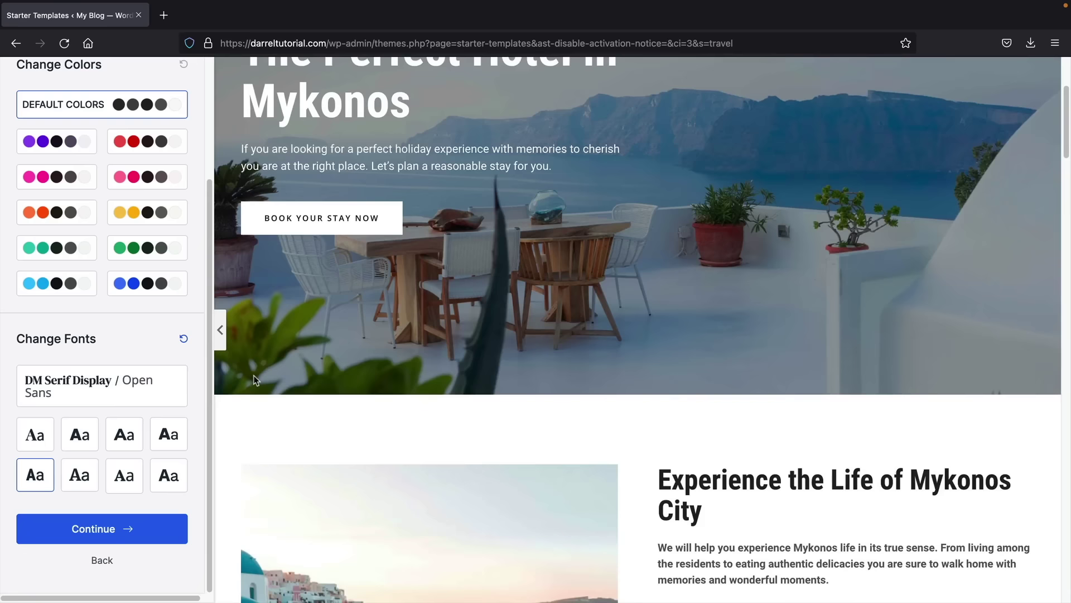
click(184, 340)
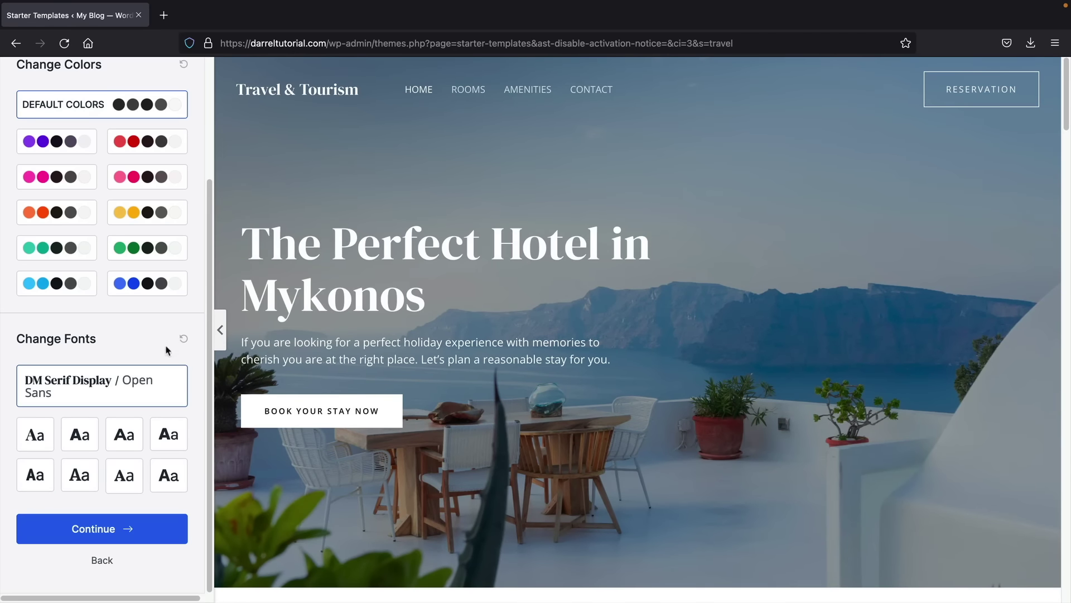
click(138, 530)
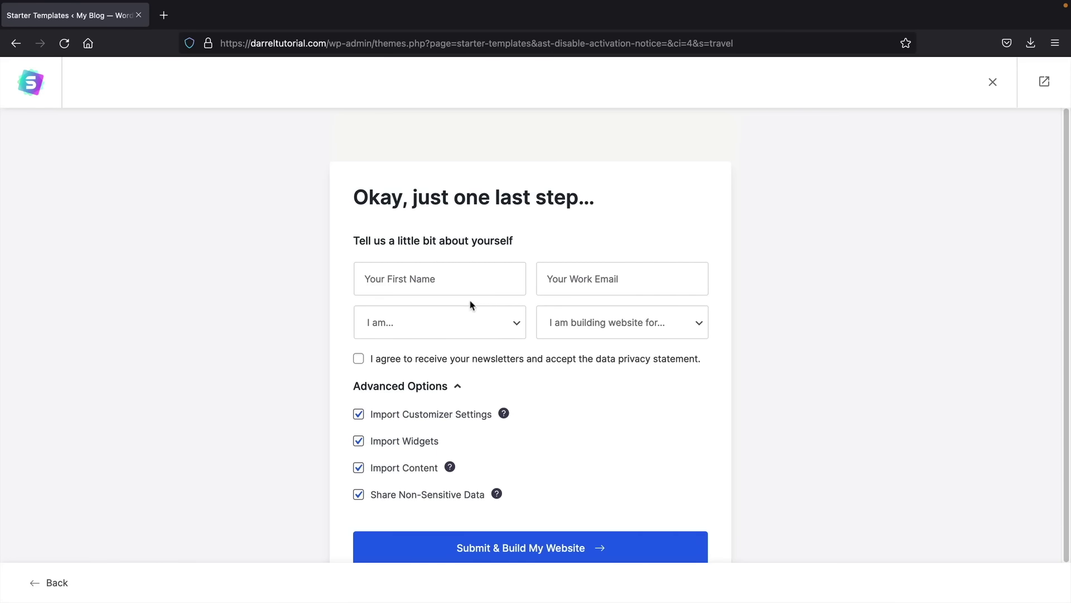
- Keep all four import options checked and submit to build the Travel & Tourism site
scroll(368, 308, down, 1)
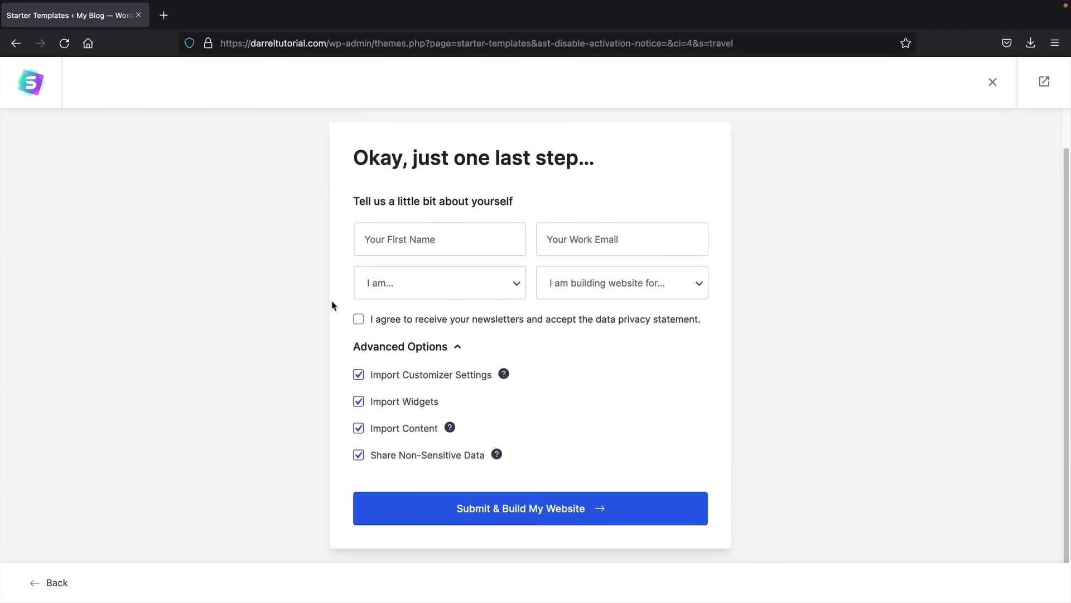
click(437, 513)
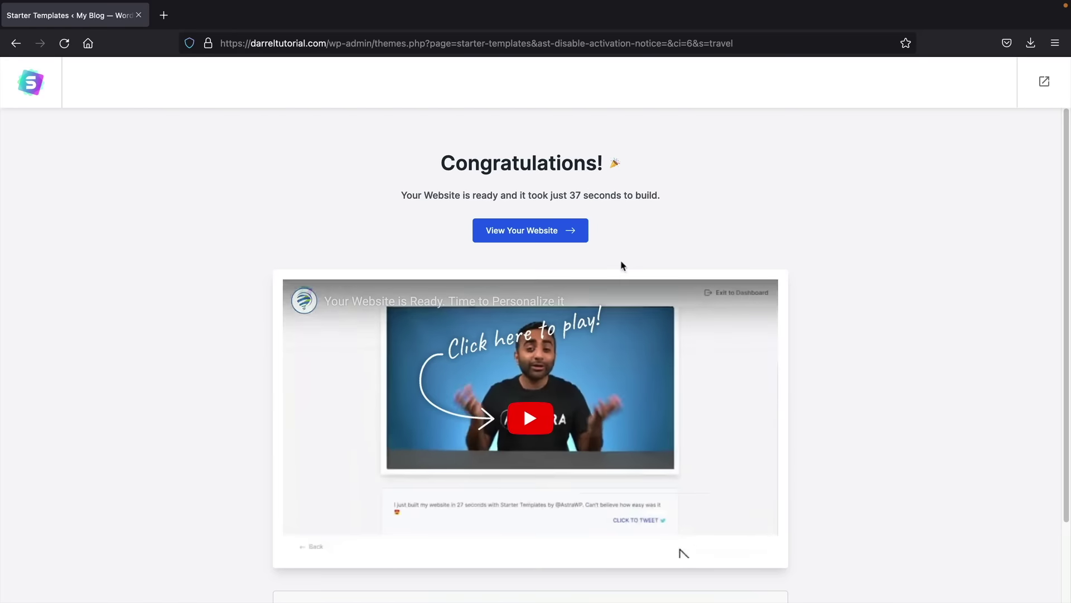
- Open the live Mykonos hotel homepage in a new tab, scroll to the footer and back
click(524, 234)
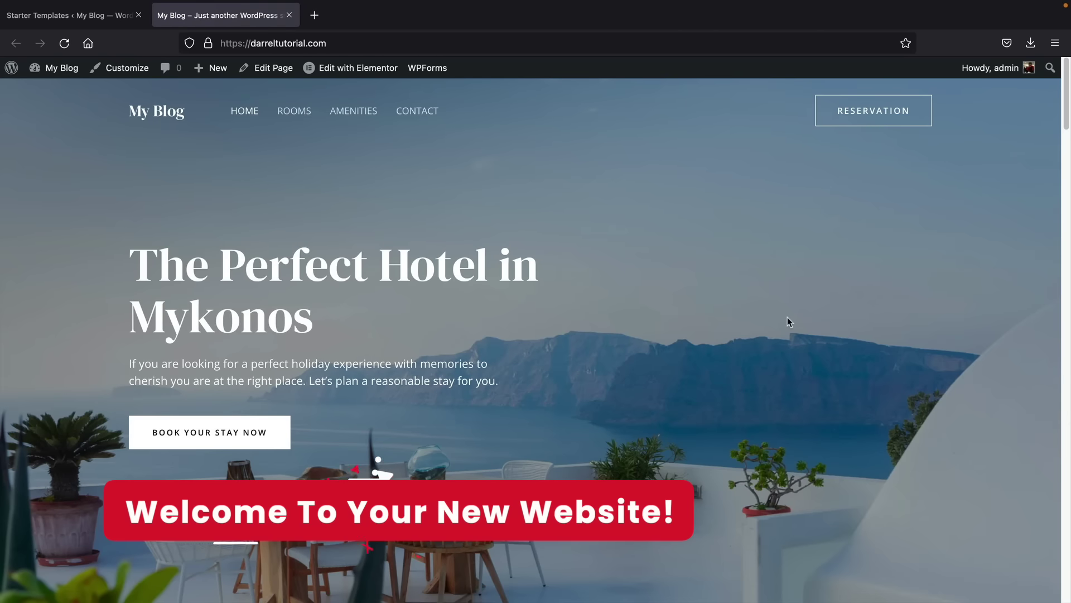
scroll(789, 322, down, 3)
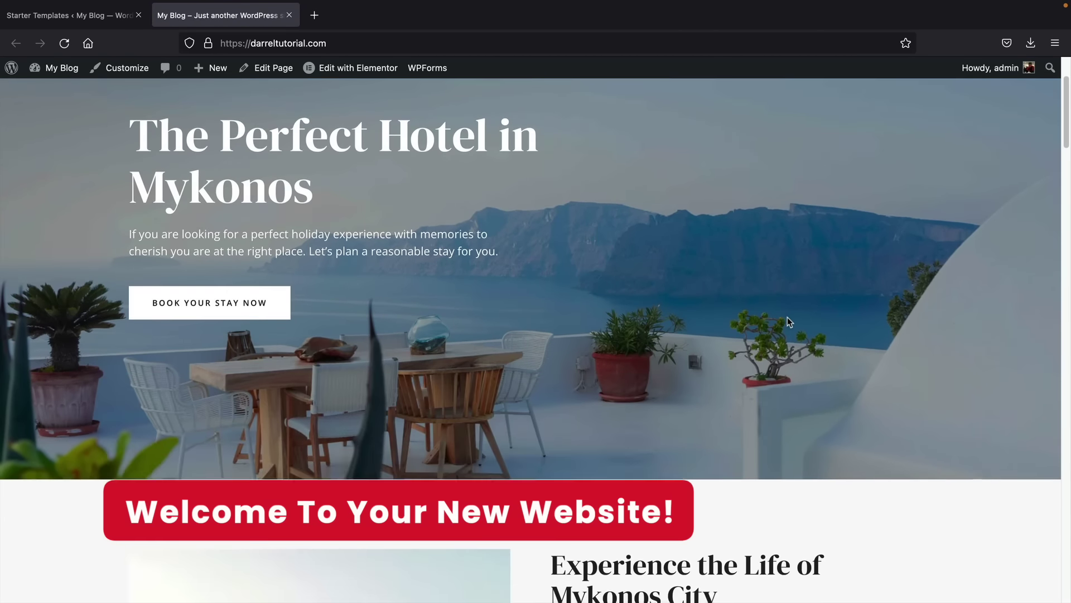
scroll(787, 318, down, 8)
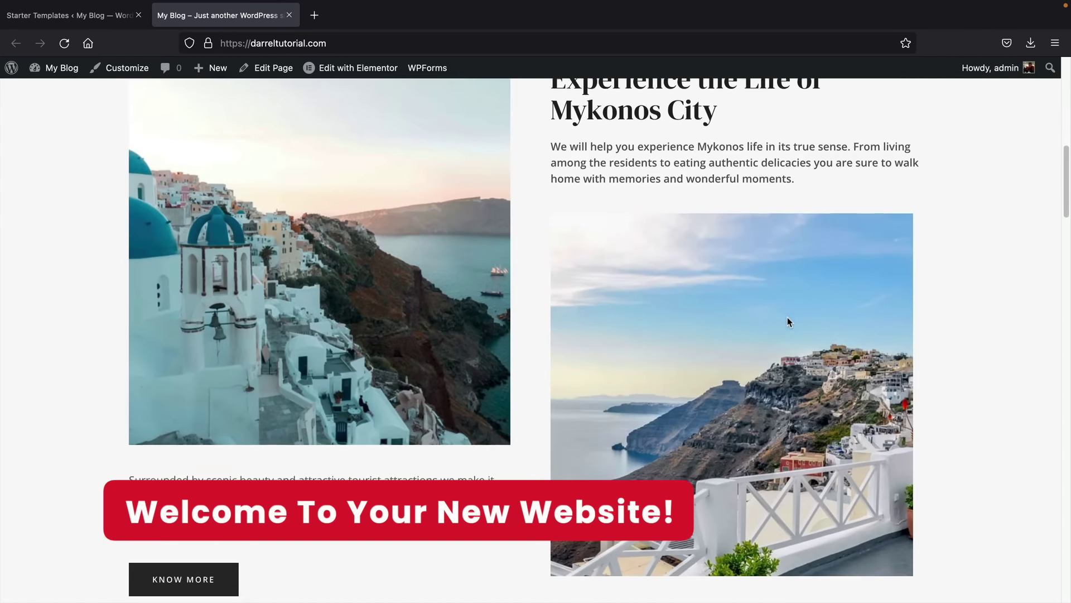
scroll(788, 317, down, 12)
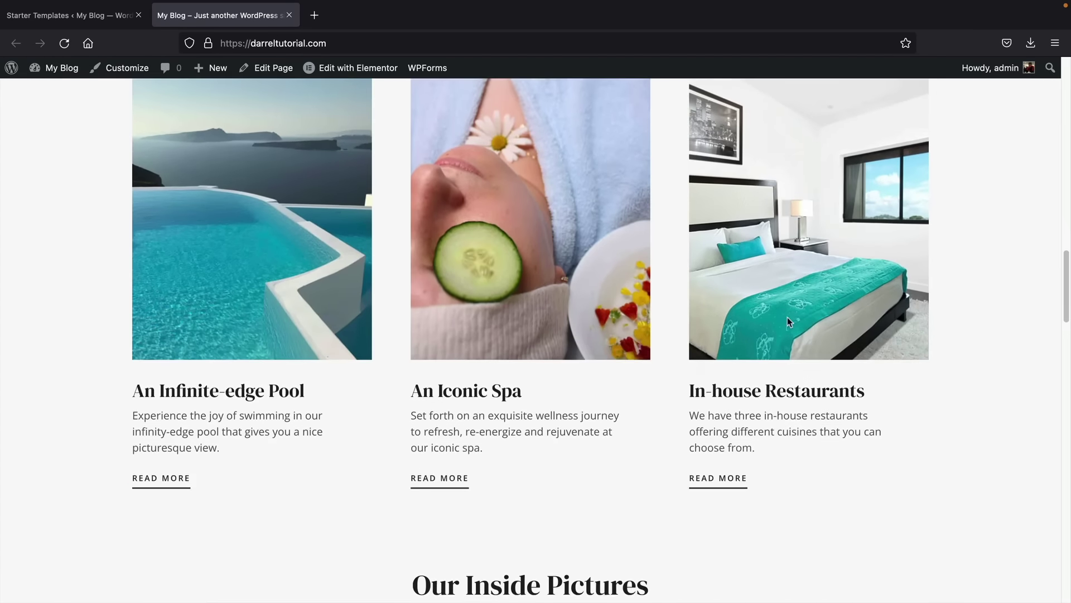
scroll(788, 317, down, 12)
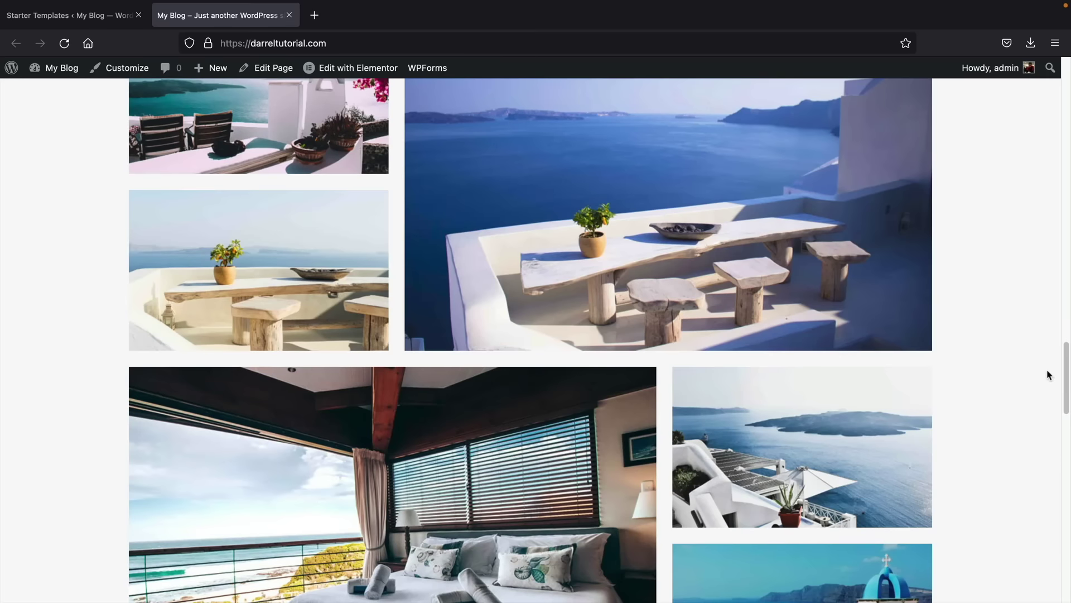
middle_click(1047, 371)
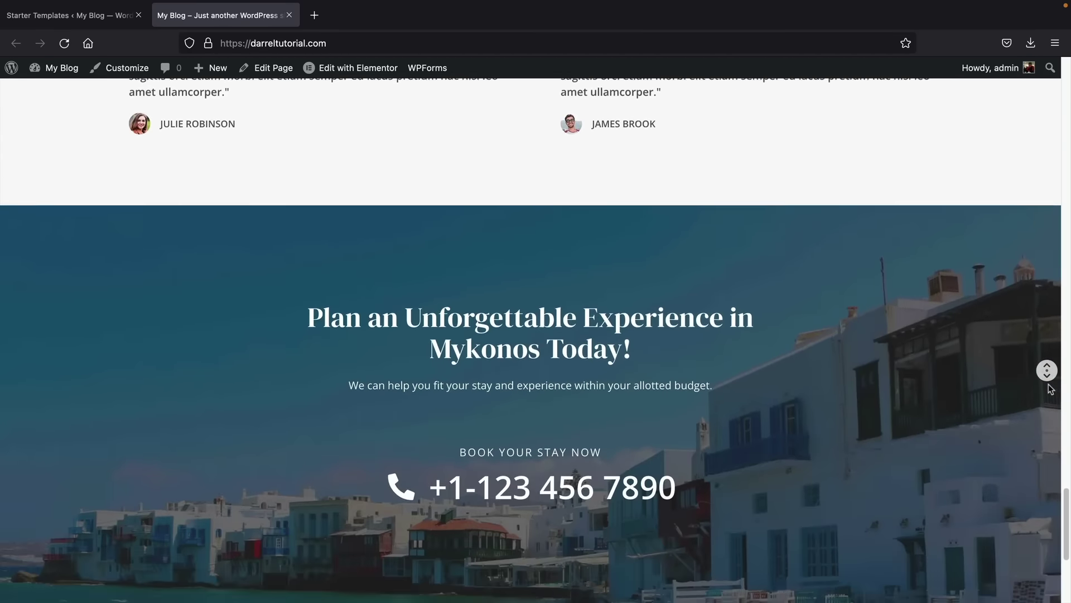
click(1057, 458)
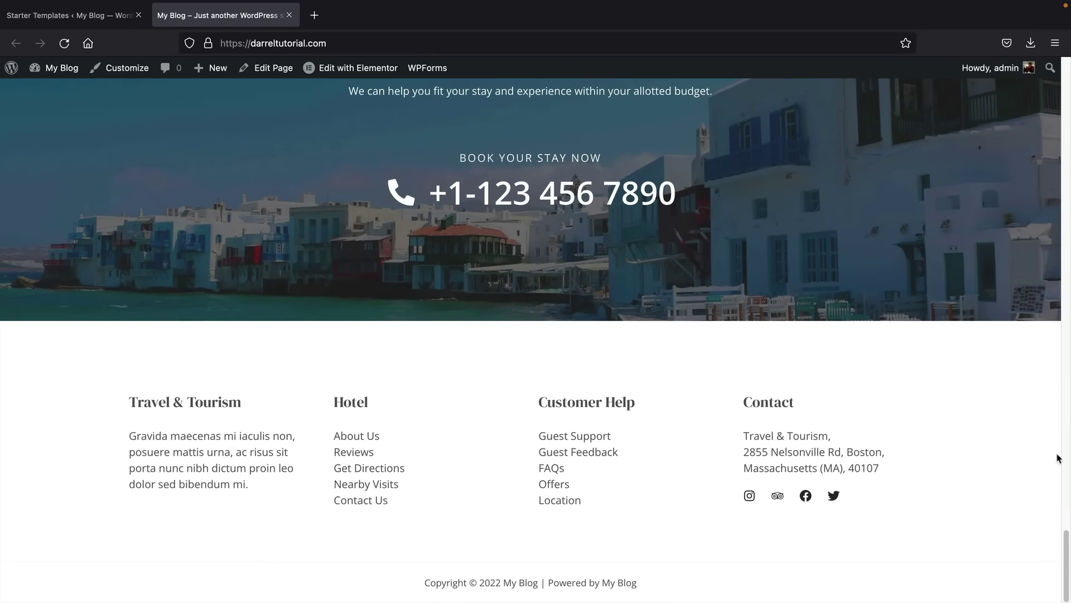
drag(1067, 563, 1067, 78)
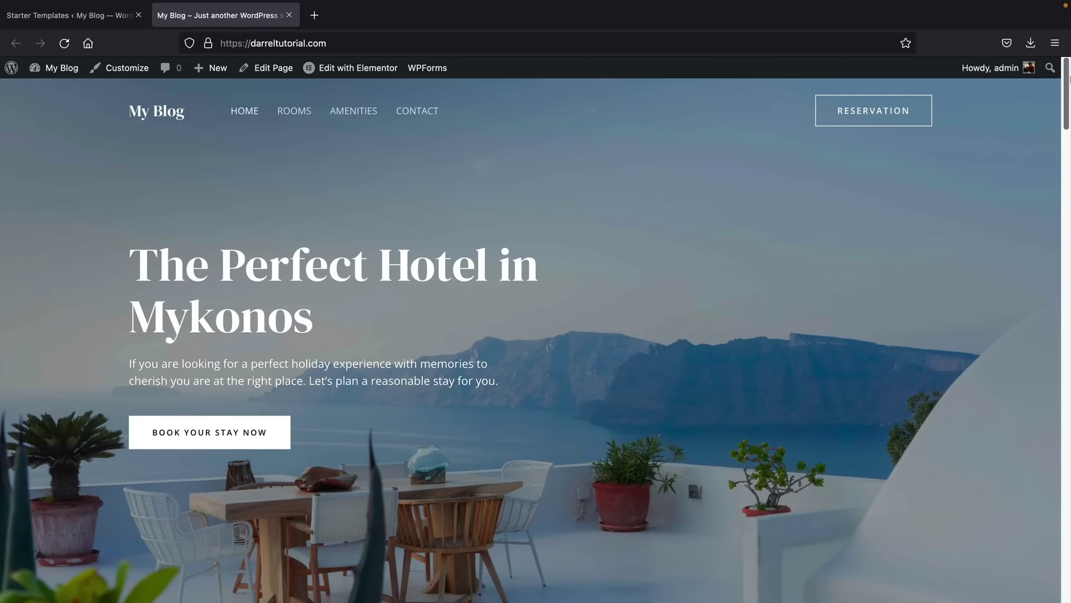
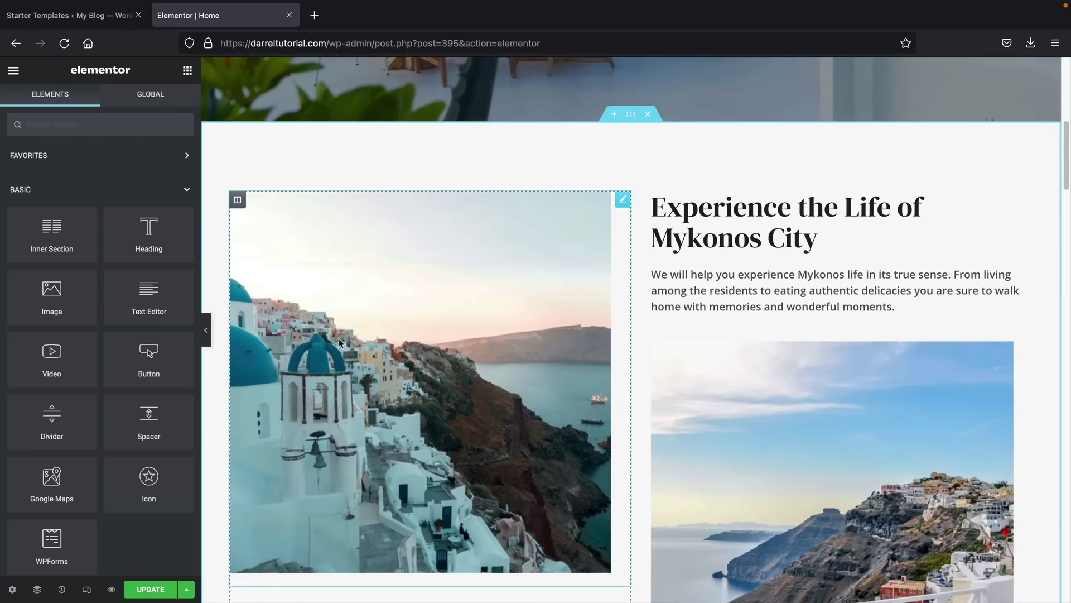
scroll(145, 273, down, 1)
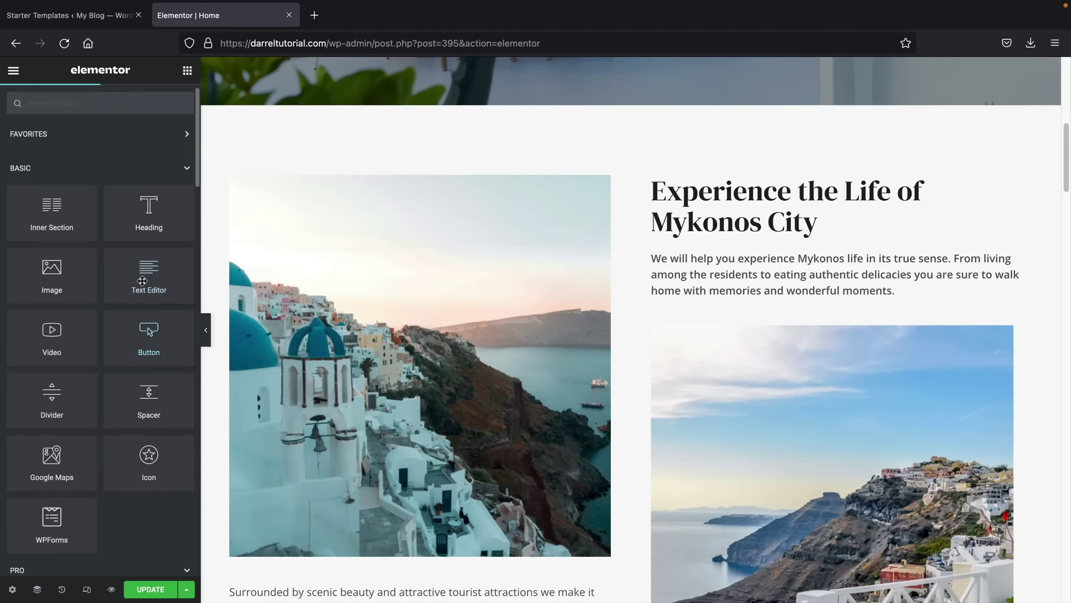
- Add a Text Editor widget below the Mykonos intro paragraph reading 'change this to whatever'
drag(147, 277, 719, 249)
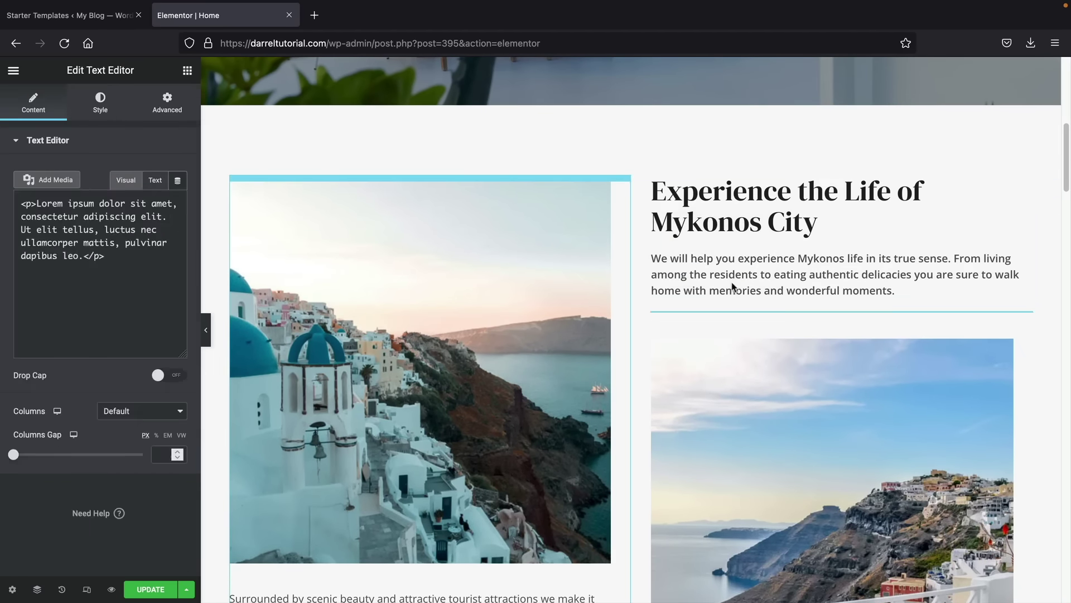
drag(100, 340, 1, 236)
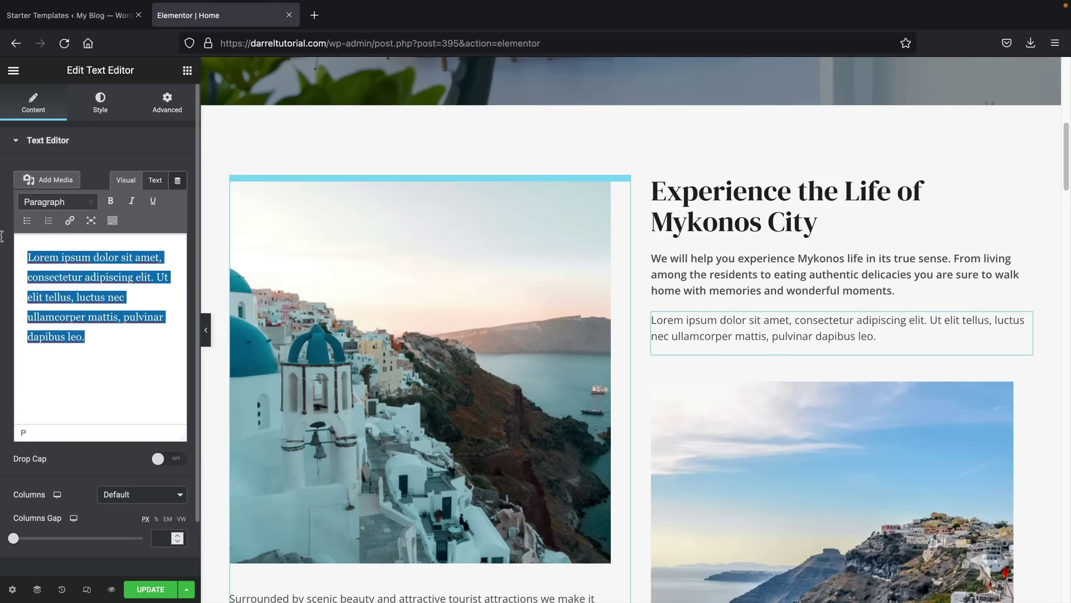
text(change this t)
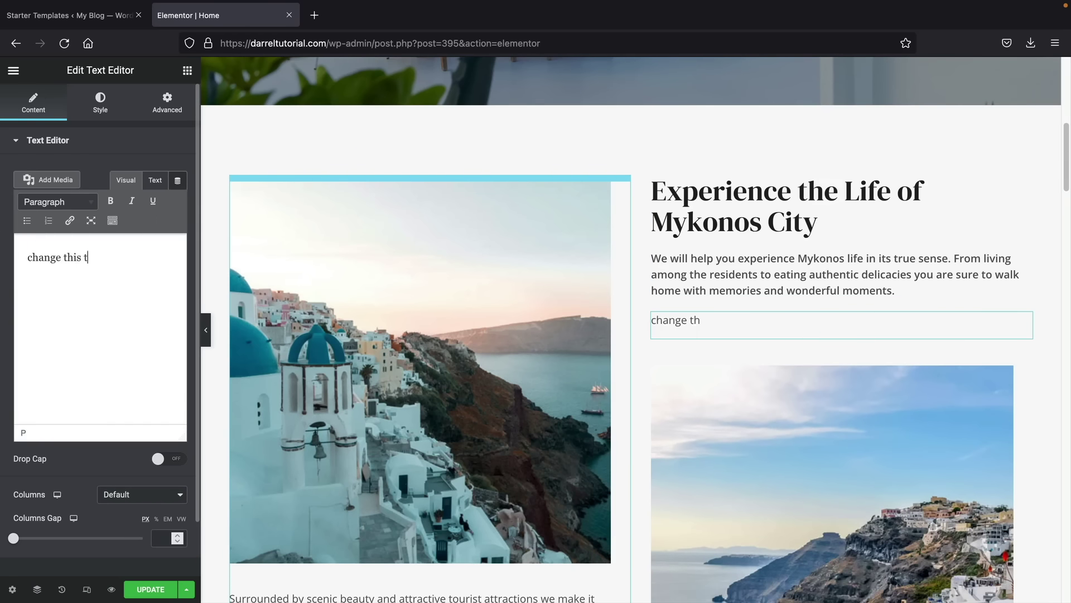
text(o whatever)
scroll(285, 356, down, 6)
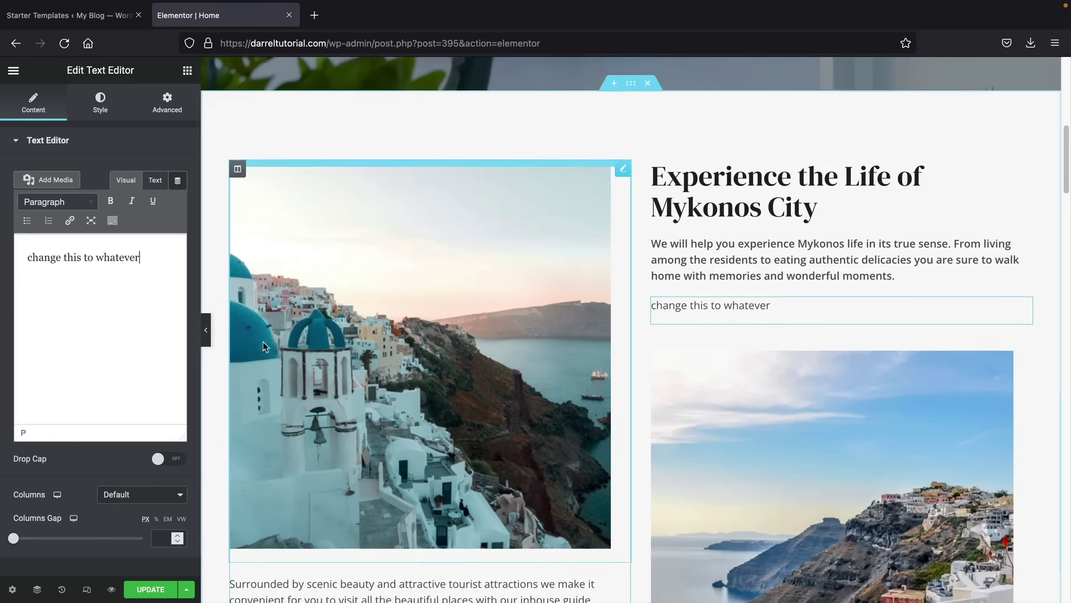
scroll(287, 365, down, 1)
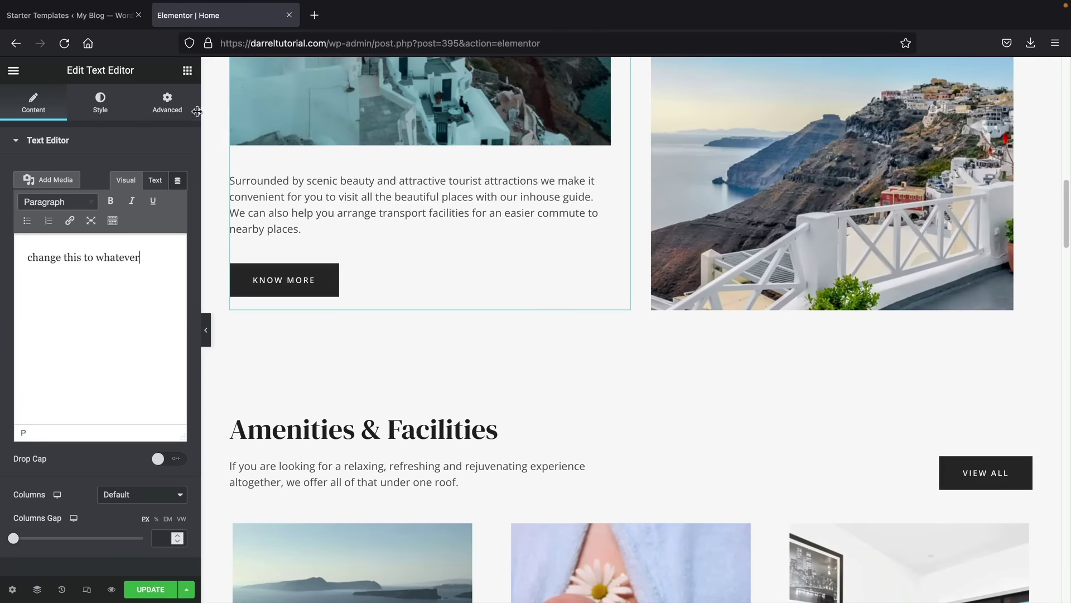
click(188, 72)
scroll(318, 309, down, 2)
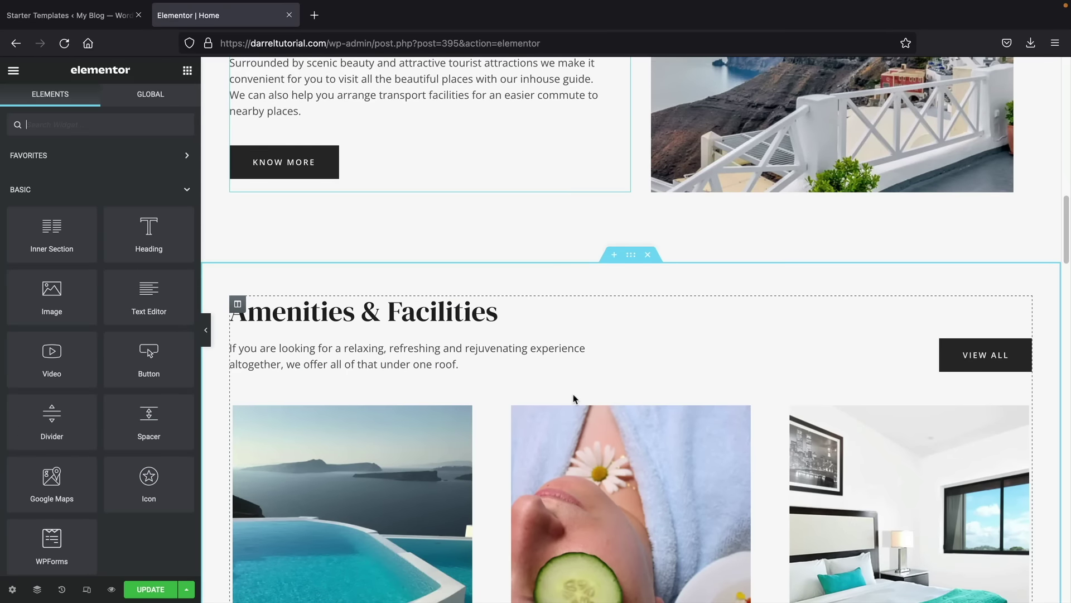
scroll(573, 395, up, 10)
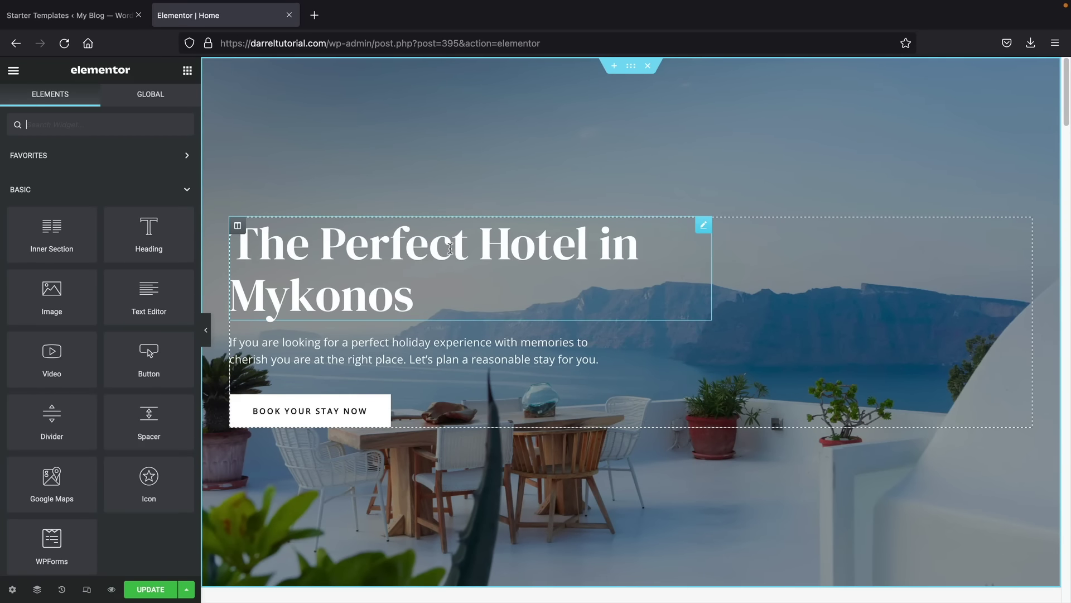
- Replace the hero heading 'The Perfect Hotel in Mykonos' with 'MY New Business Website!'
triple_click(450, 247)
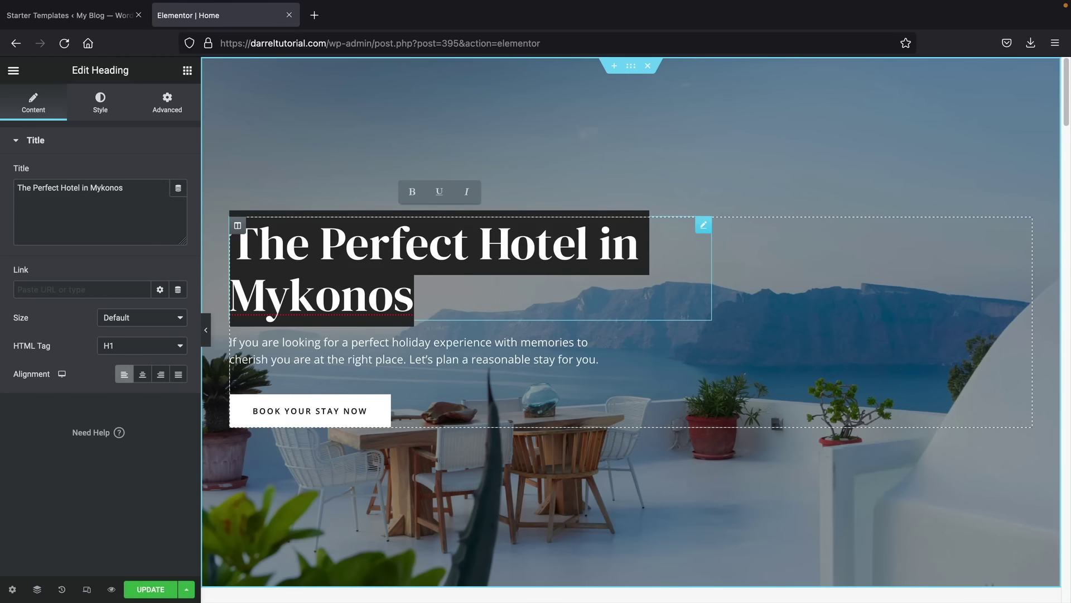
text(MY New Byus)
key(BackSpace)
key(BackSpace)
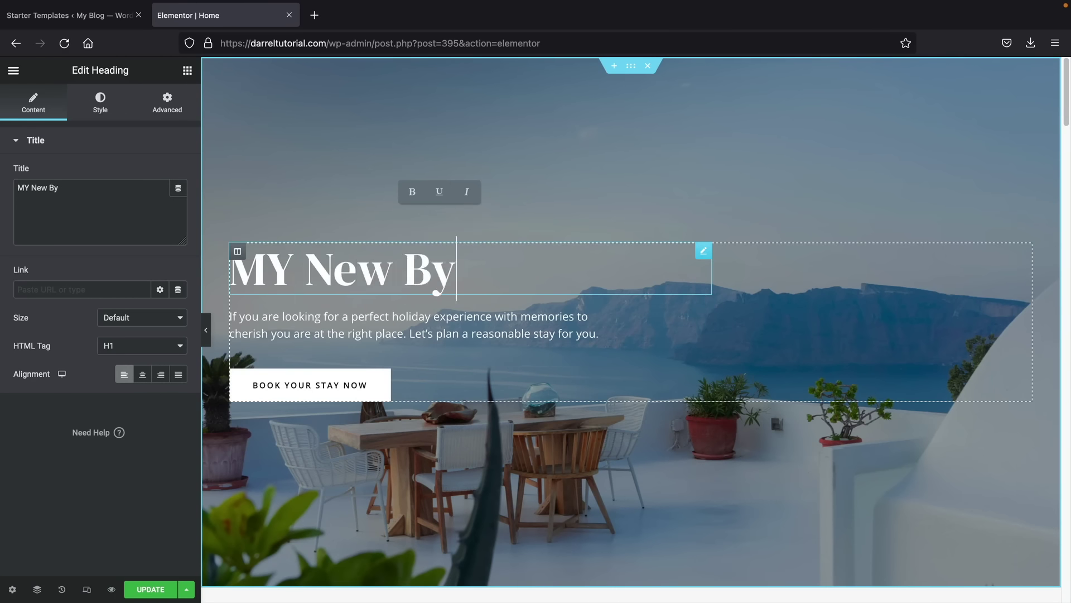
key(BackSpace)
text(usiness Website)
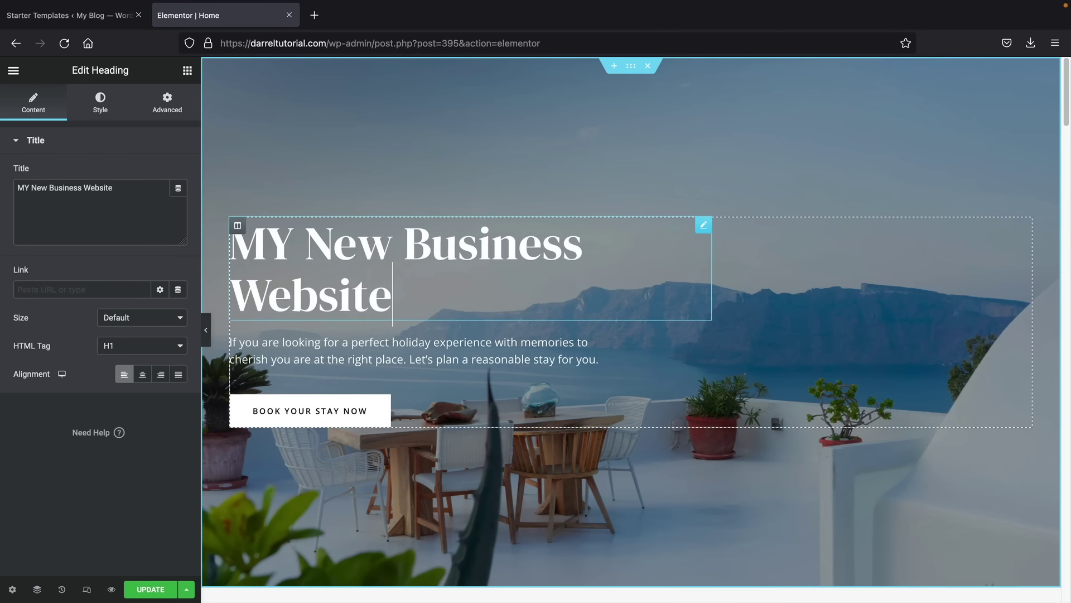
text(!)
click(120, 189)
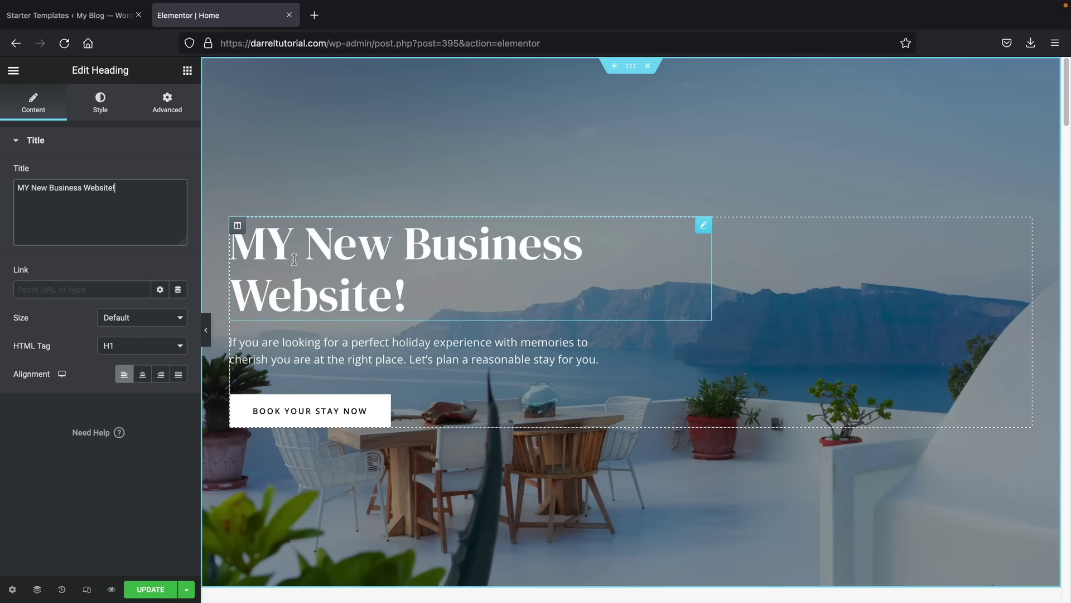
click(101, 105)
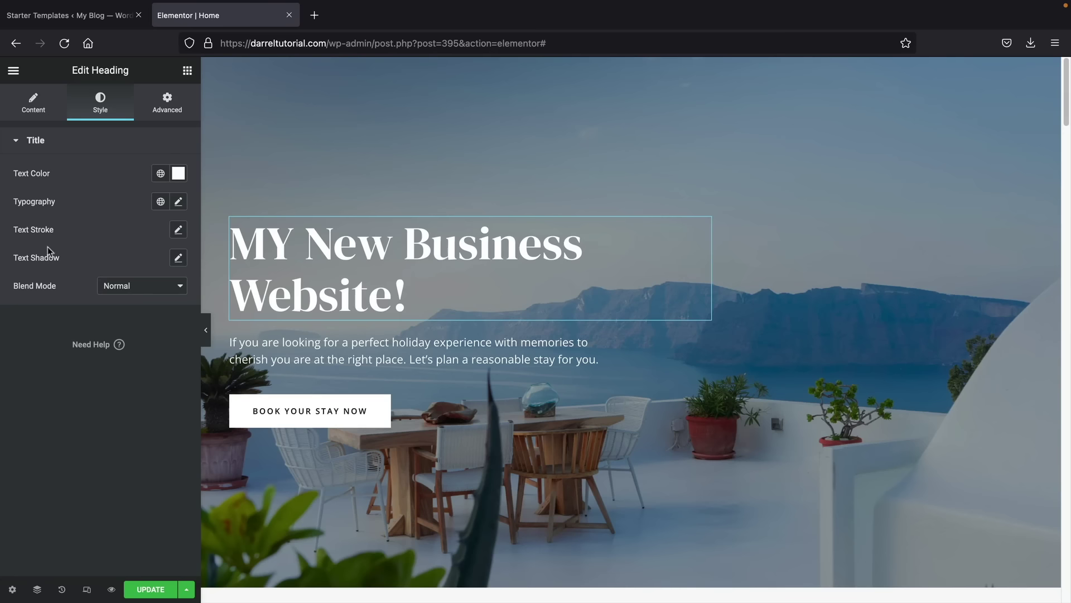
click(179, 258)
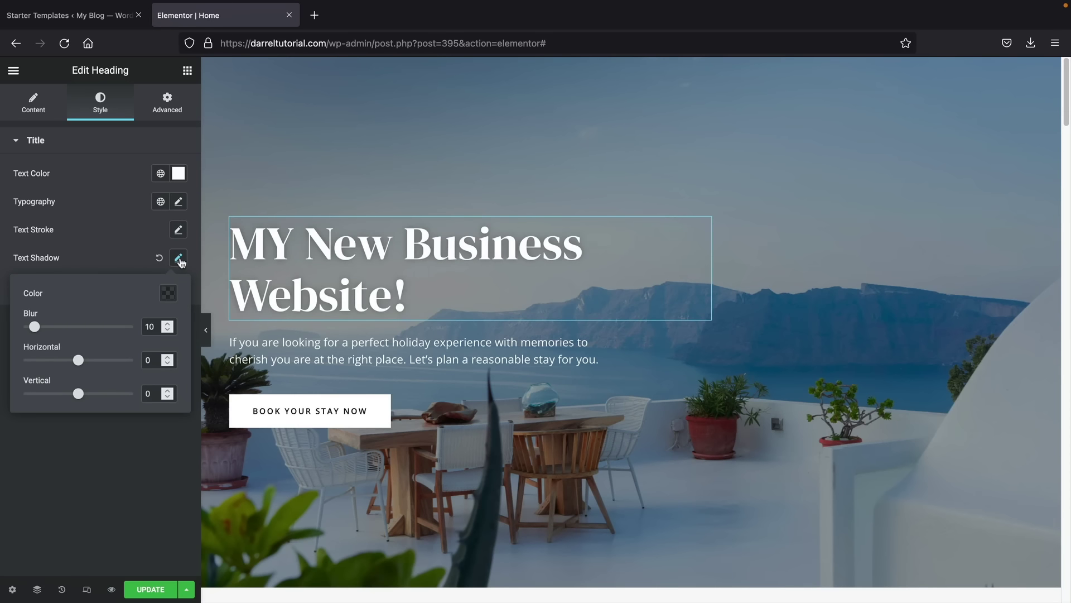
click(178, 259)
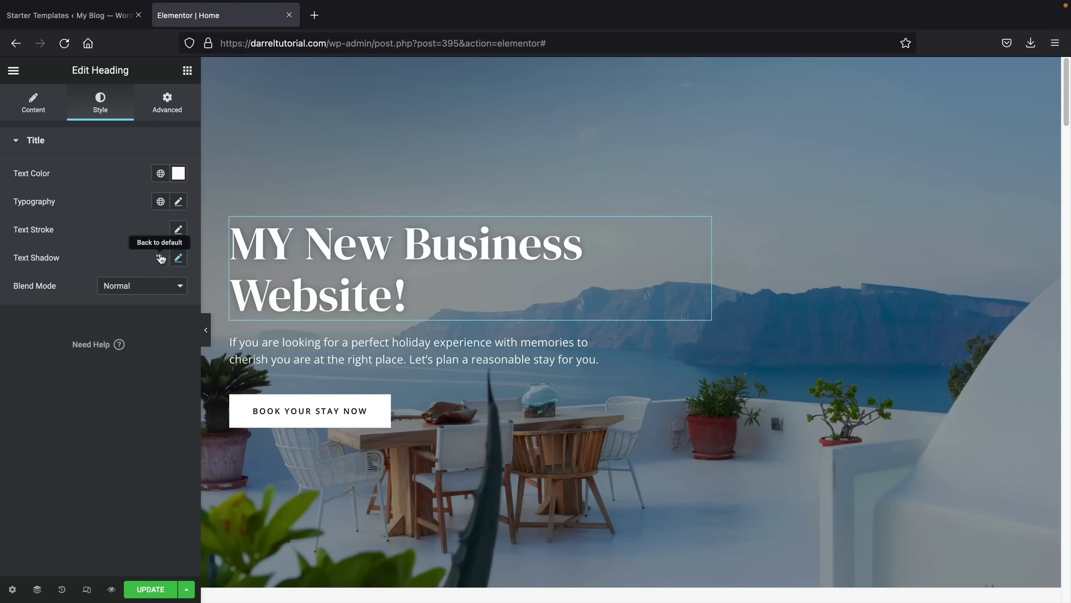
click(179, 258)
click(179, 261)
click(165, 111)
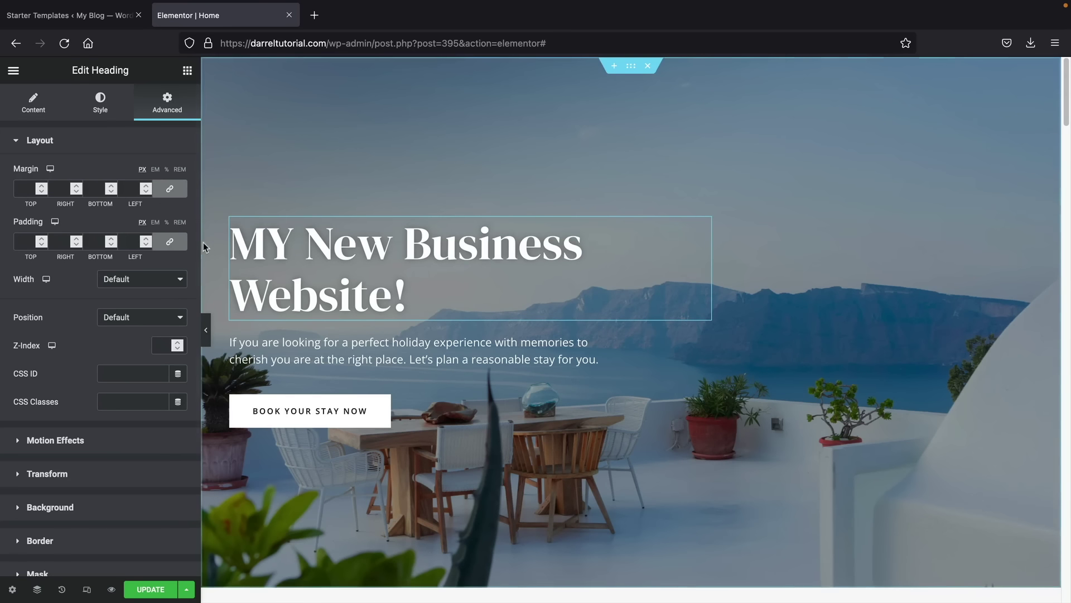
scroll(102, 262, down, 2)
scroll(102, 262, down, 1)
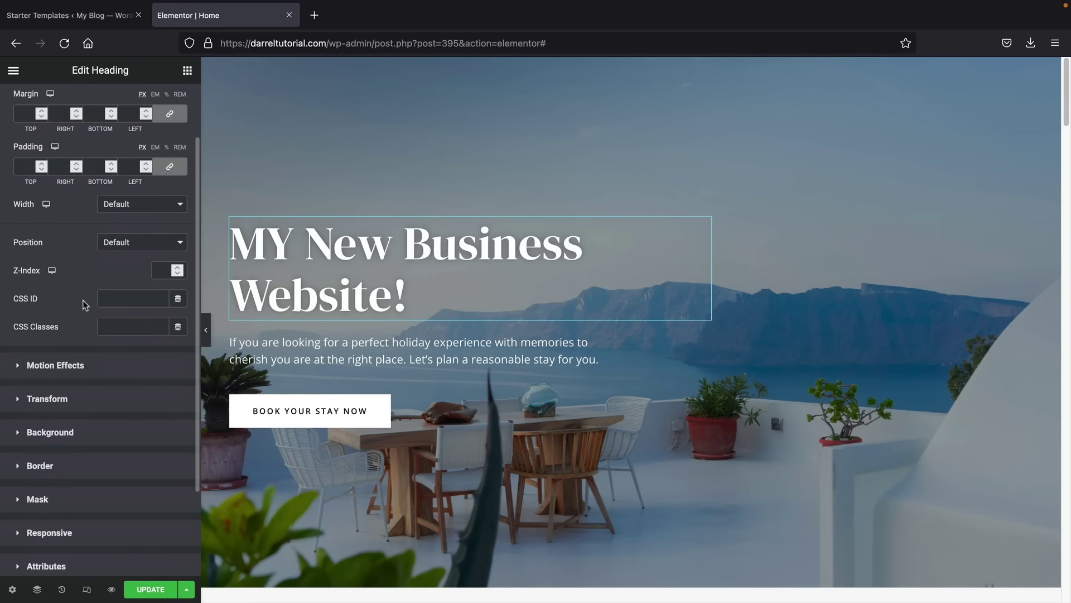
click(76, 368)
click(107, 223)
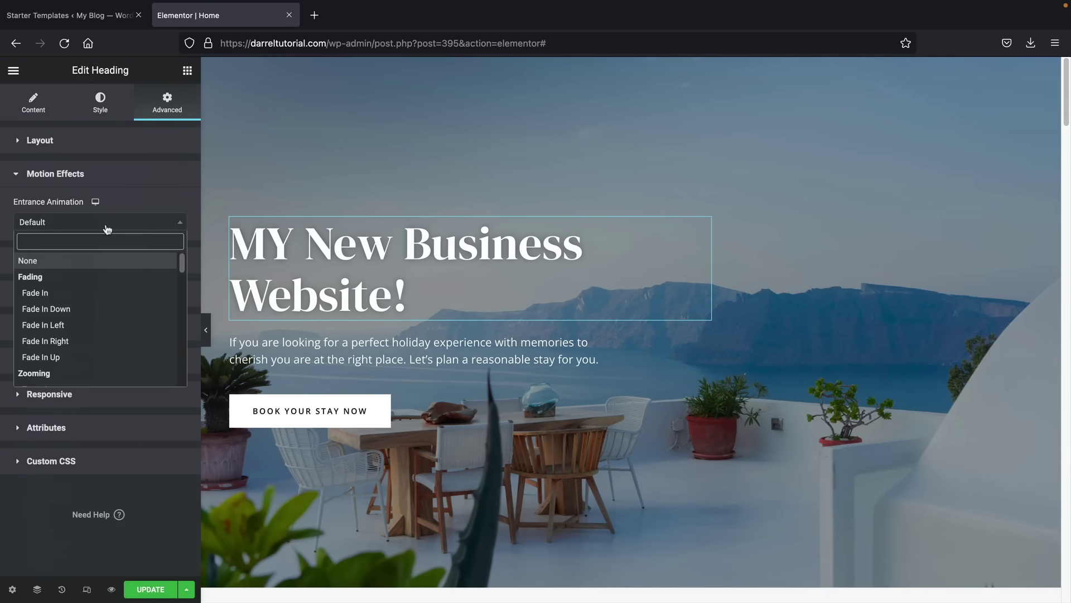
click(92, 293)
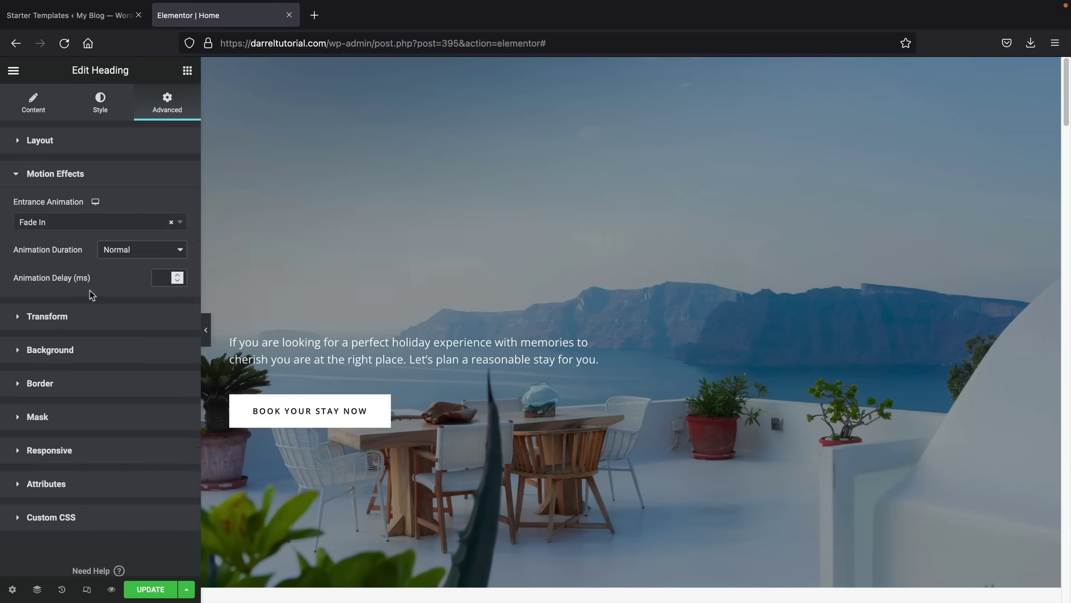
click(98, 223)
scroll(91, 321, down, 2)
click(87, 344)
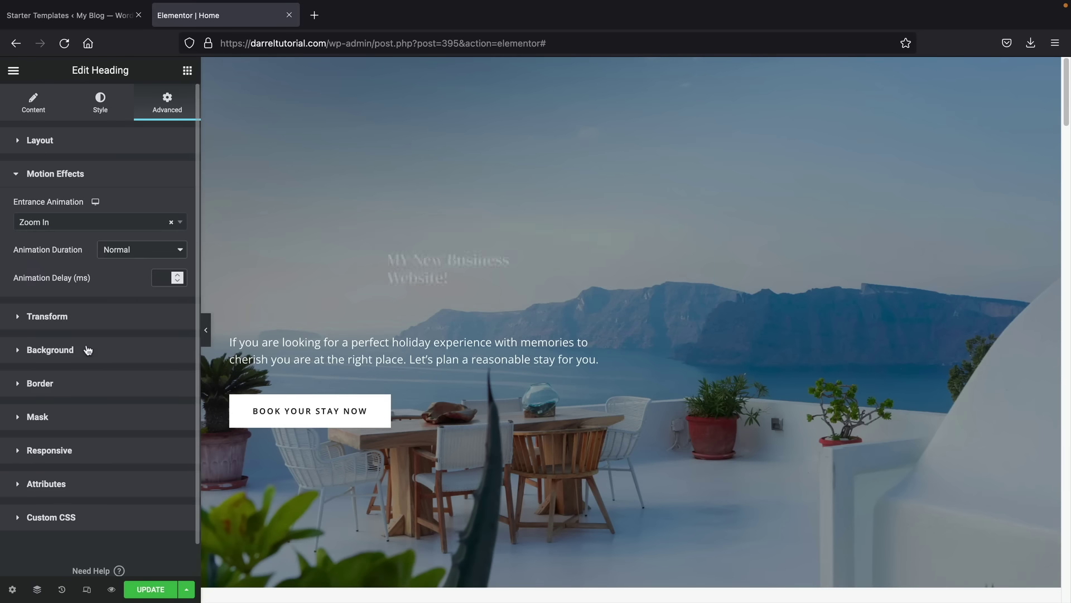
click(89, 223)
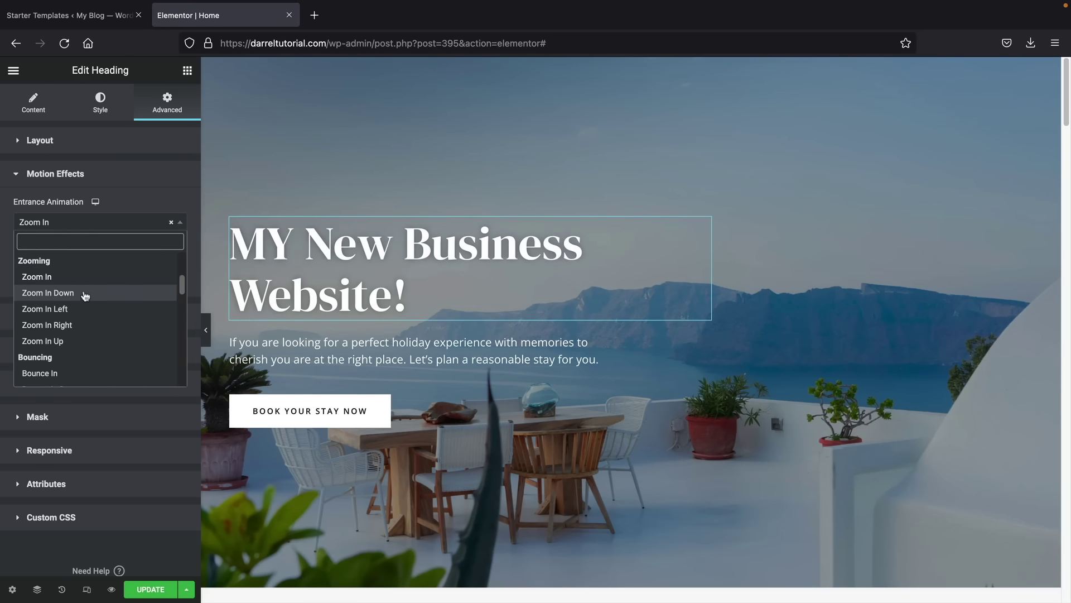
click(85, 296)
click(92, 222)
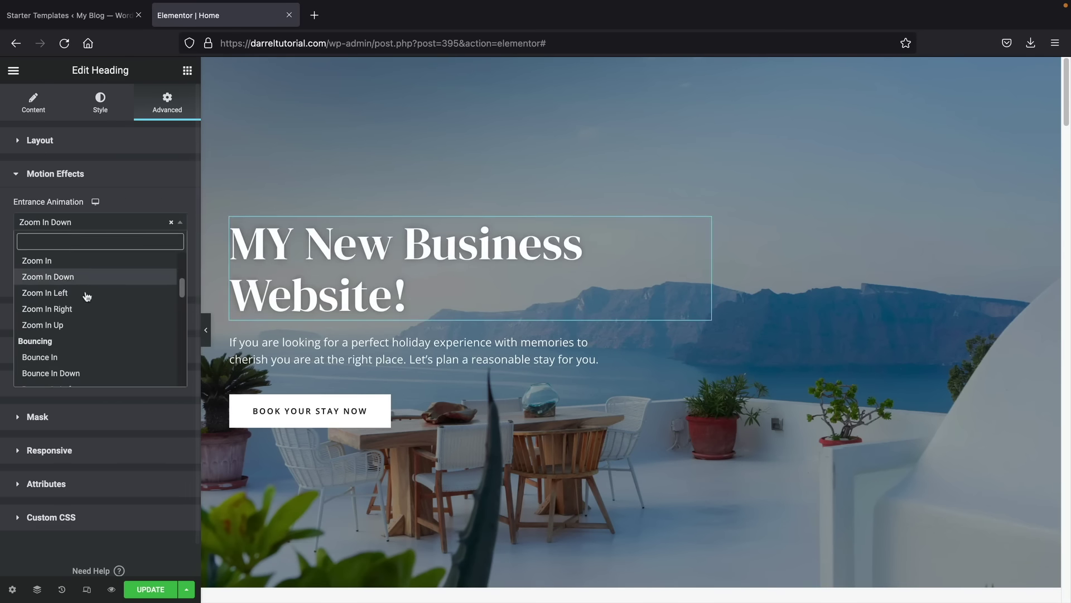
click(85, 308)
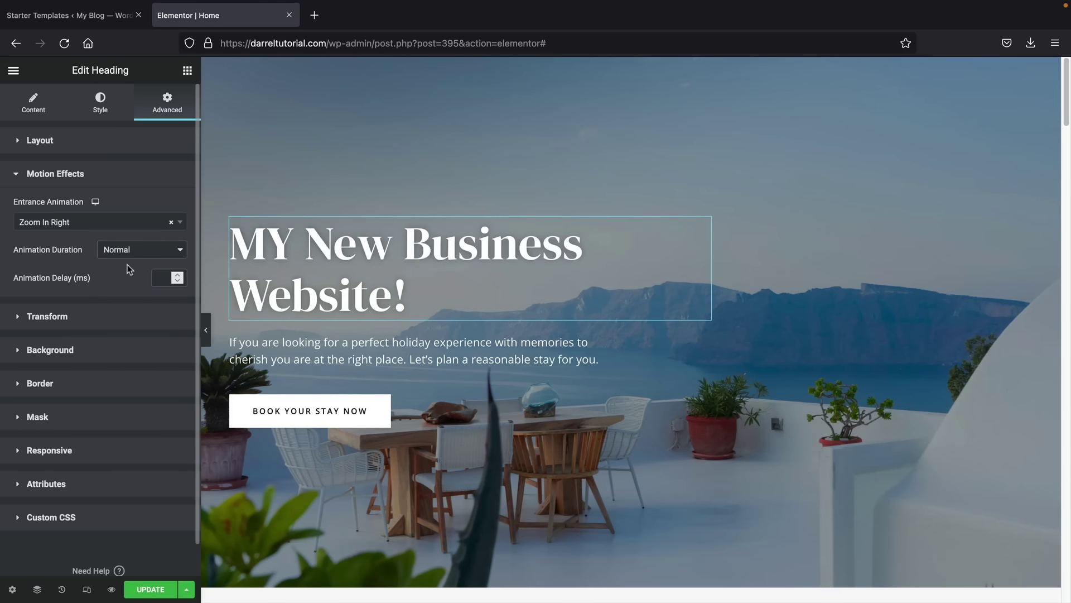
click(172, 223)
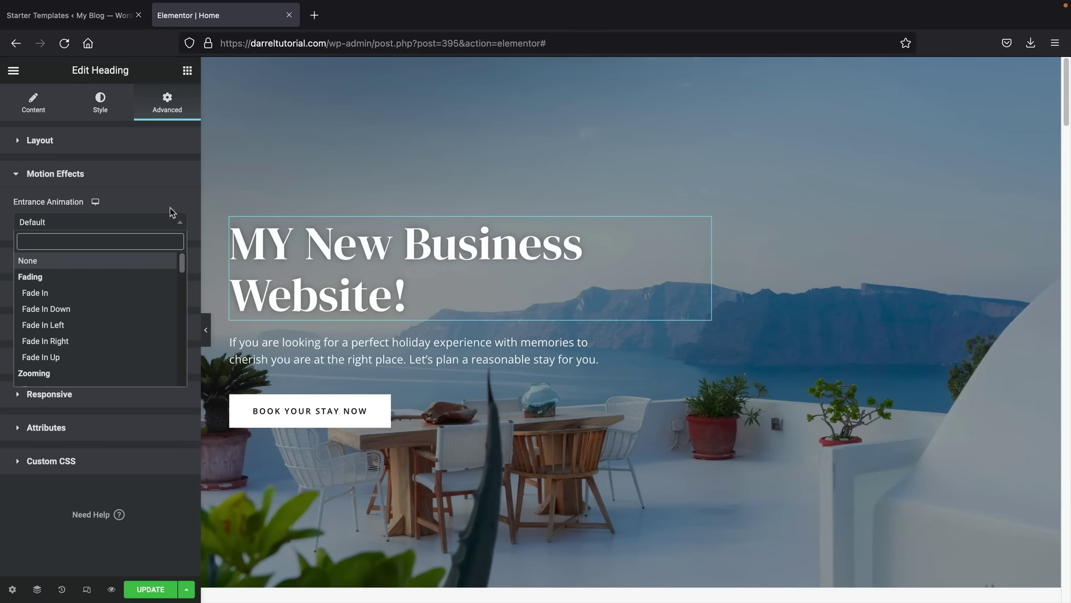
click(173, 183)
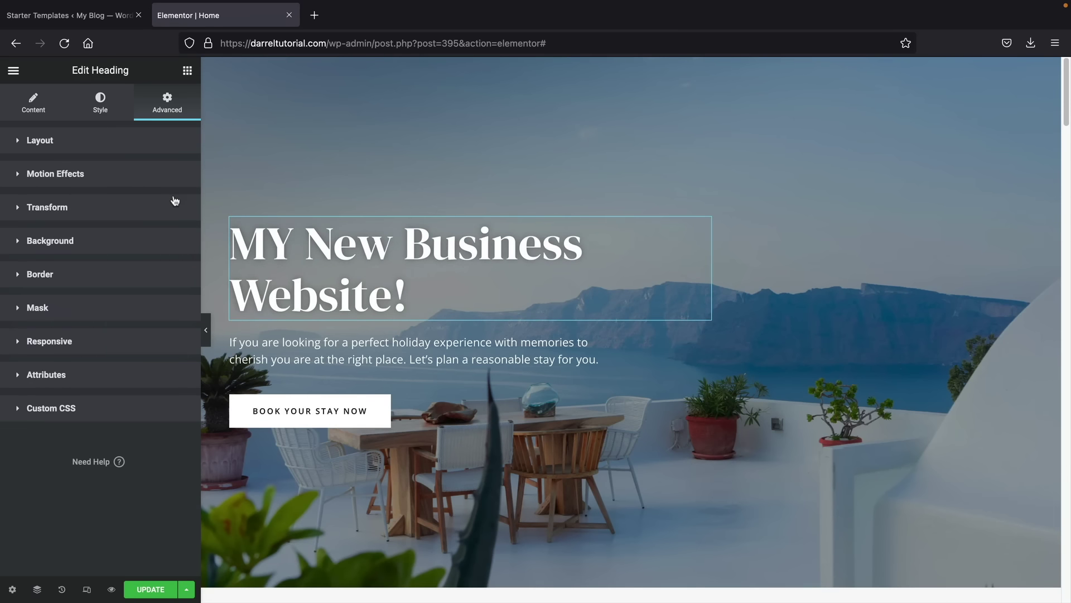
click(72, 307)
click(69, 274)
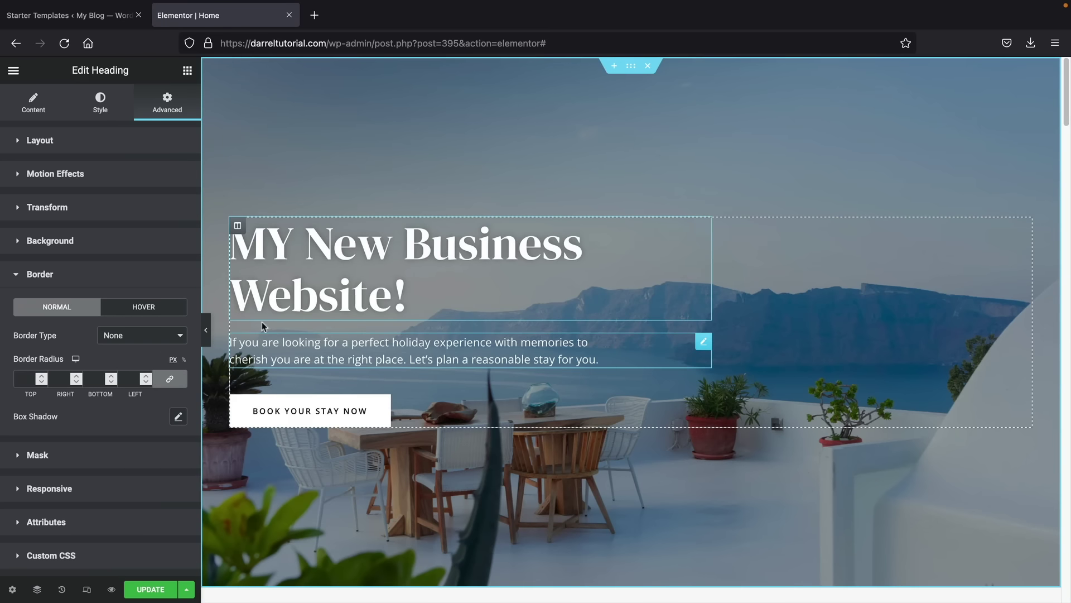
click(89, 279)
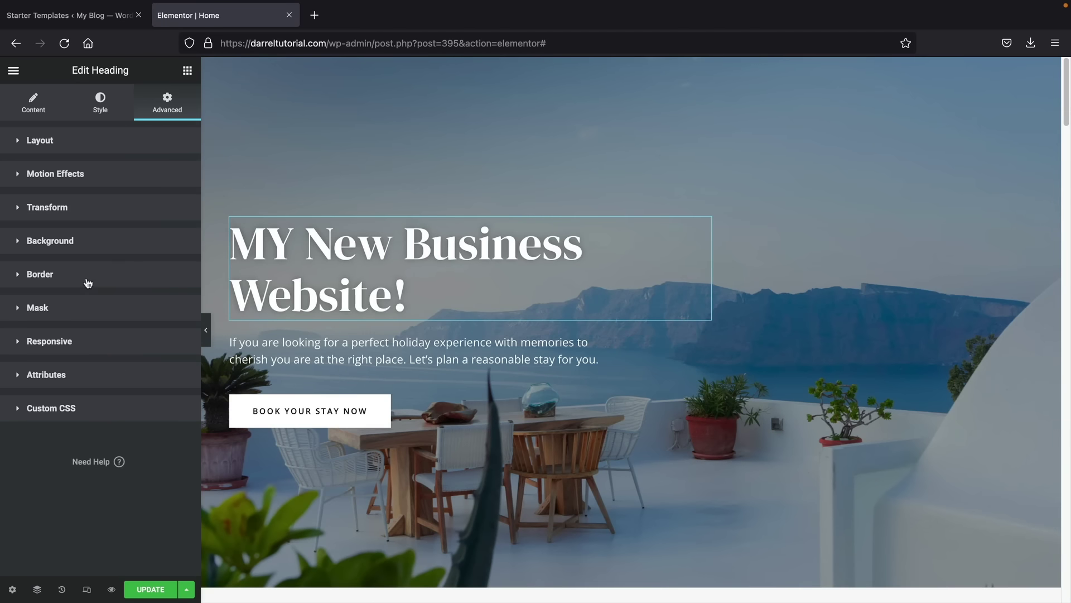
click(35, 108)
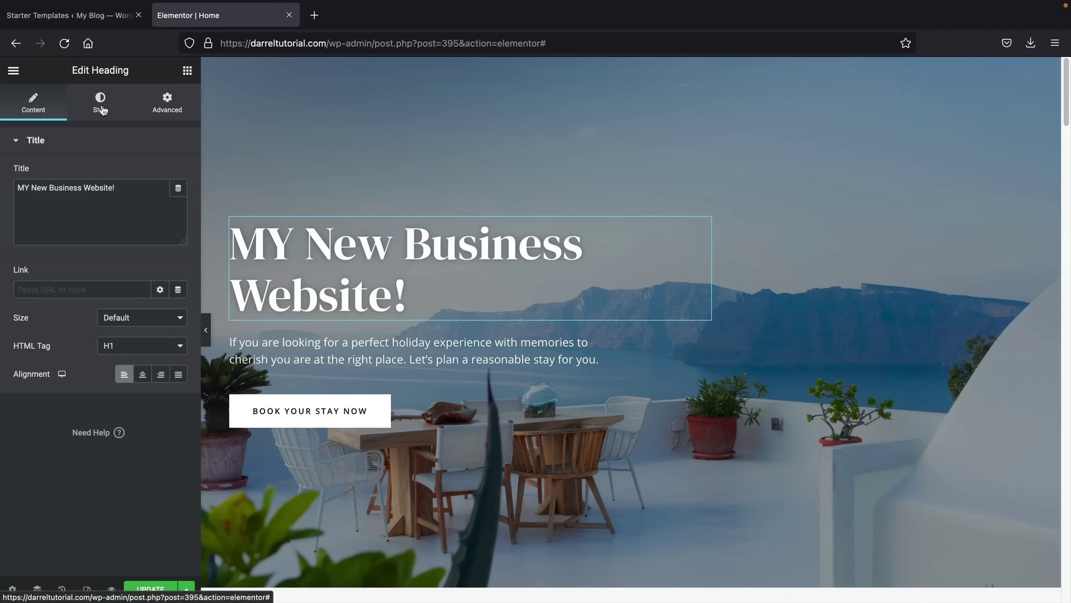
- Set the hero heading's typography to bold Poppins
triple_click(295, 246)
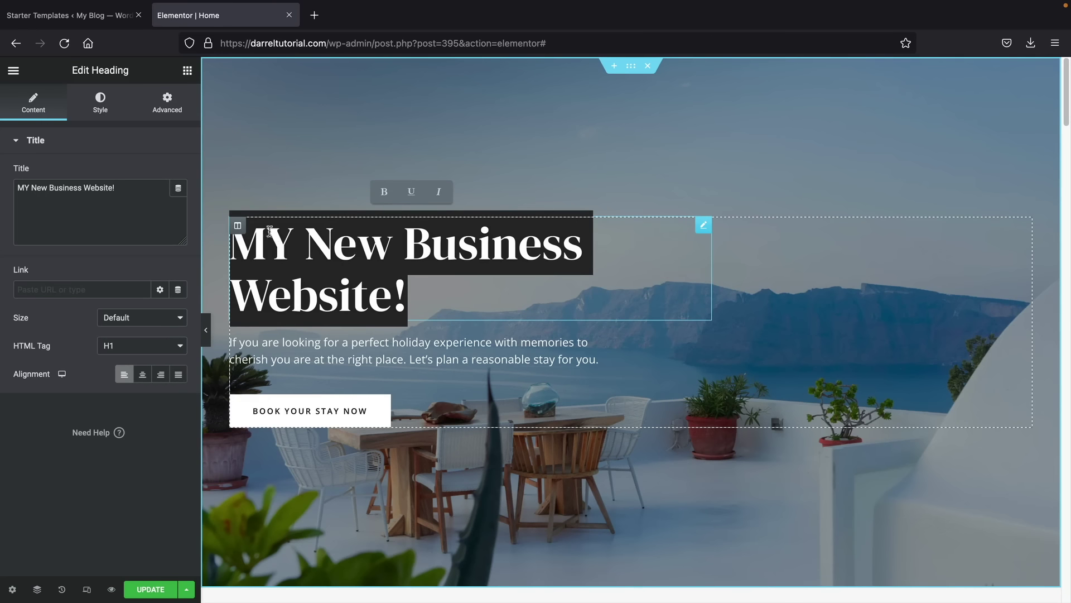
click(100, 104)
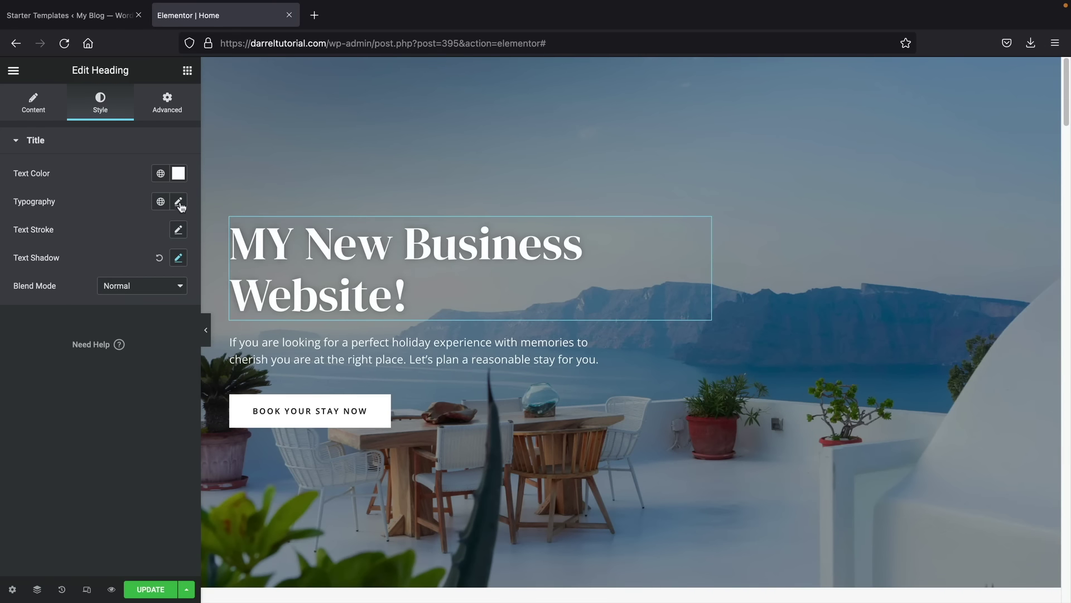
click(180, 206)
click(139, 266)
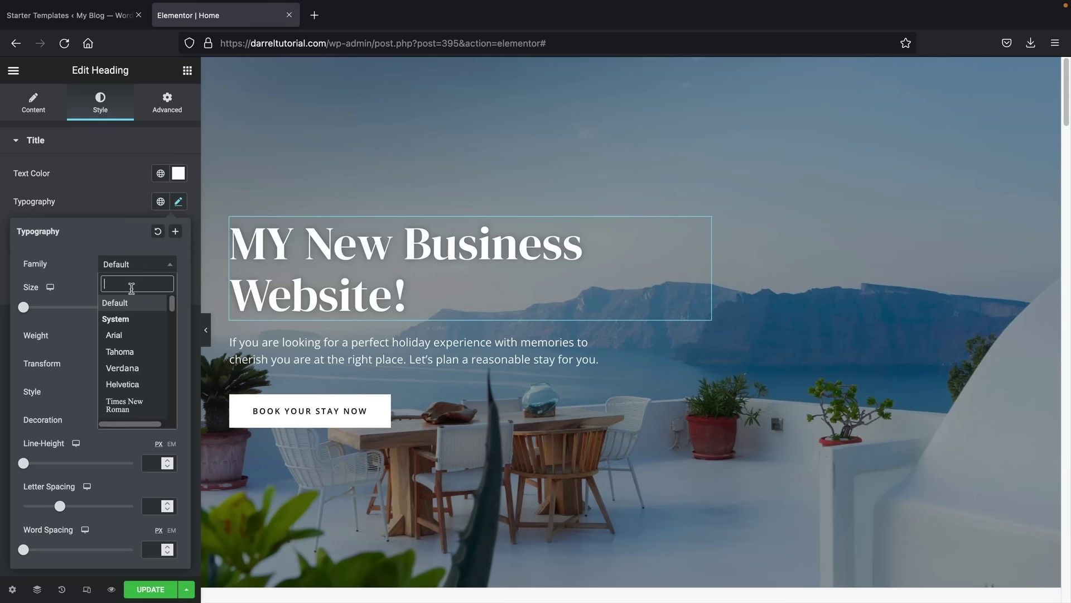
text(poppins)
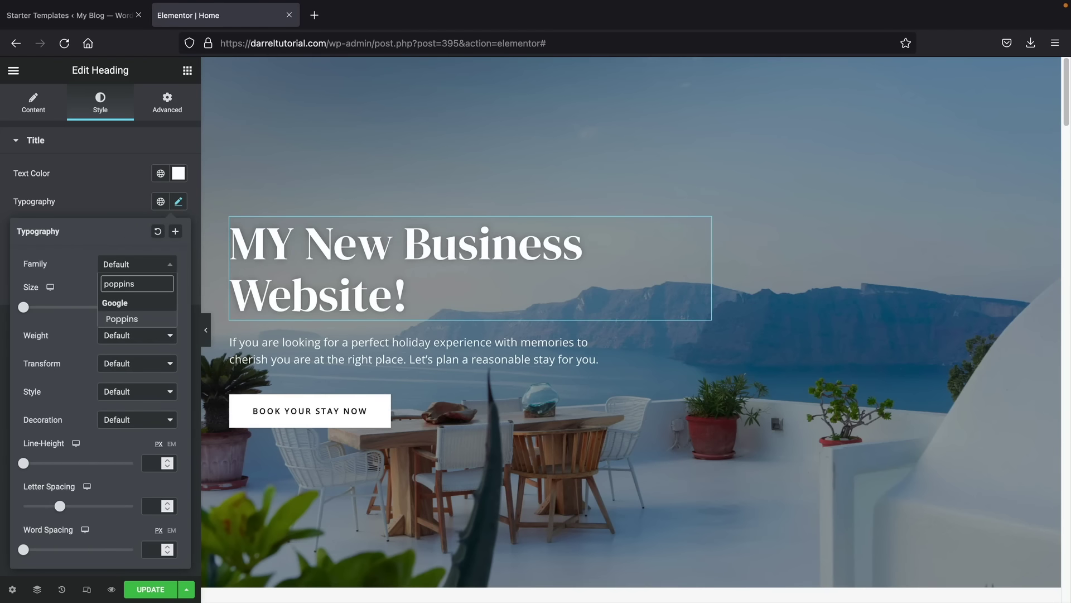
click(137, 321)
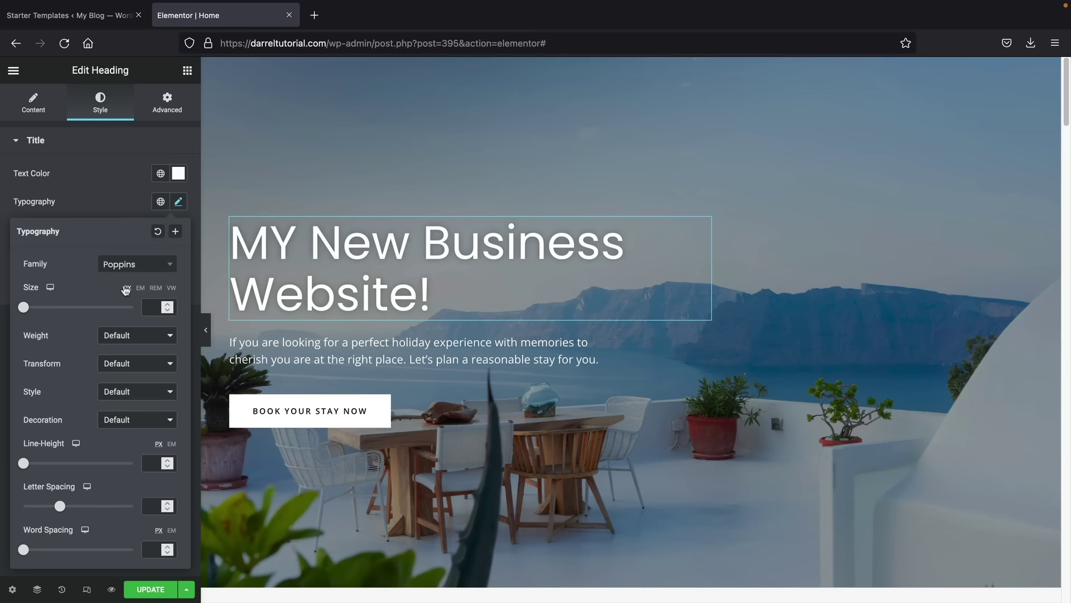
click(120, 337)
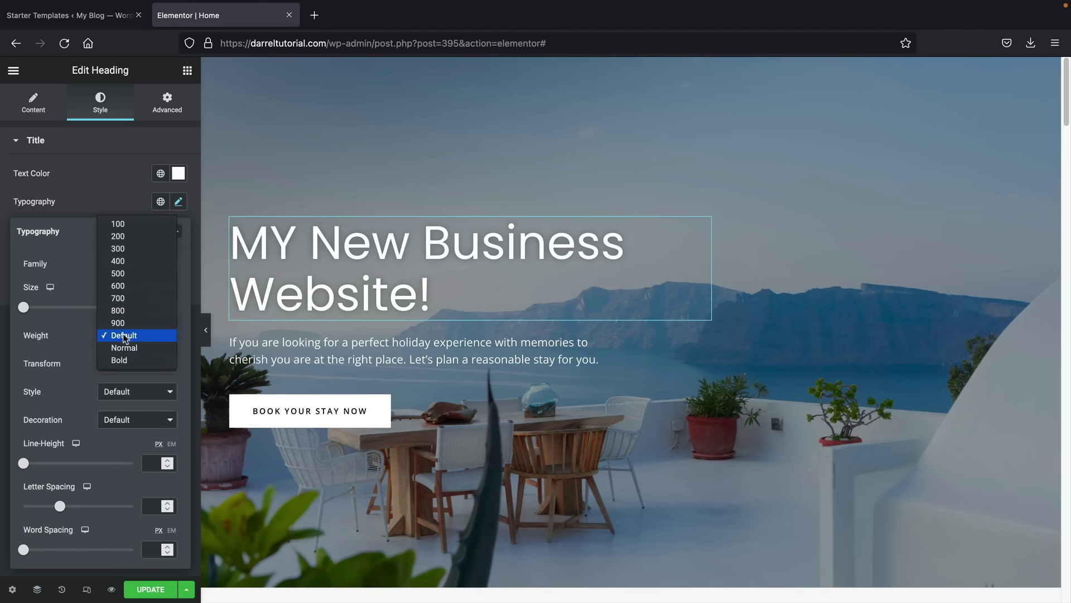
click(125, 361)
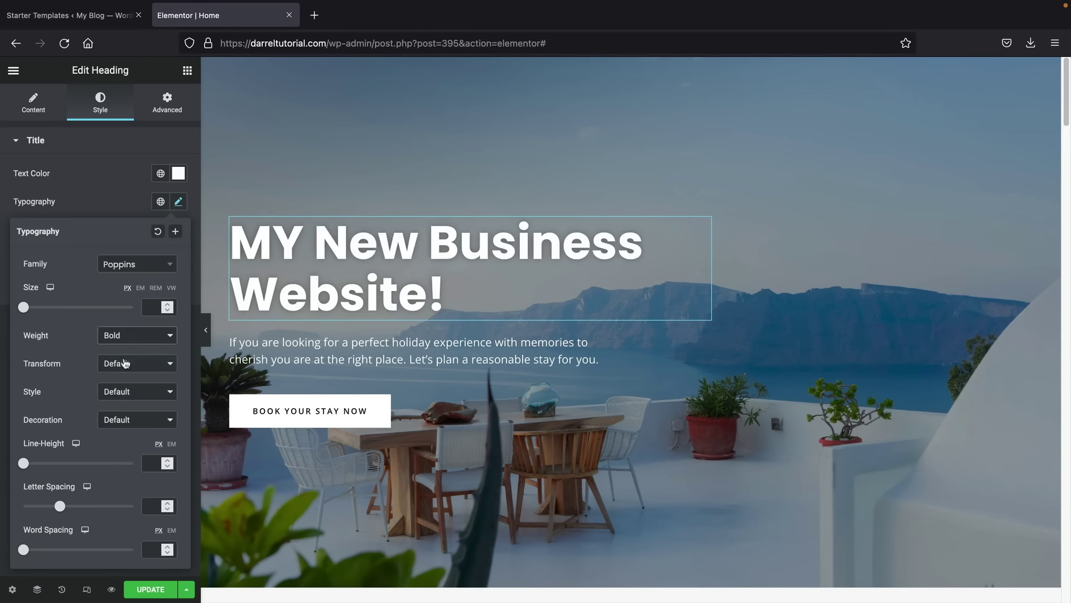
- Try an underline on the heading, then remove it, keeping transform and style default
click(135, 373)
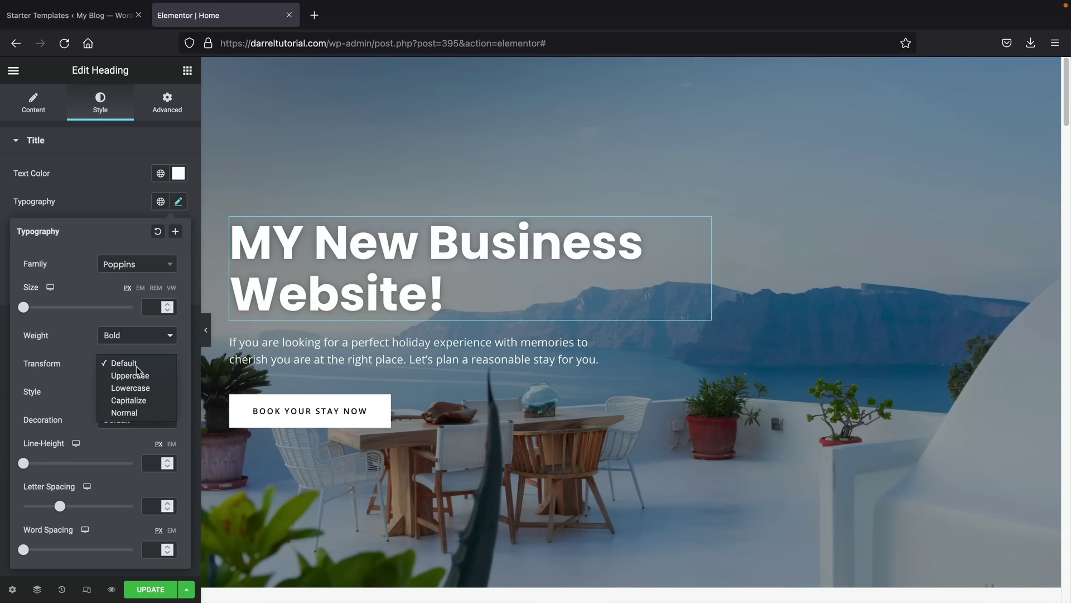
click(124, 362)
click(129, 402)
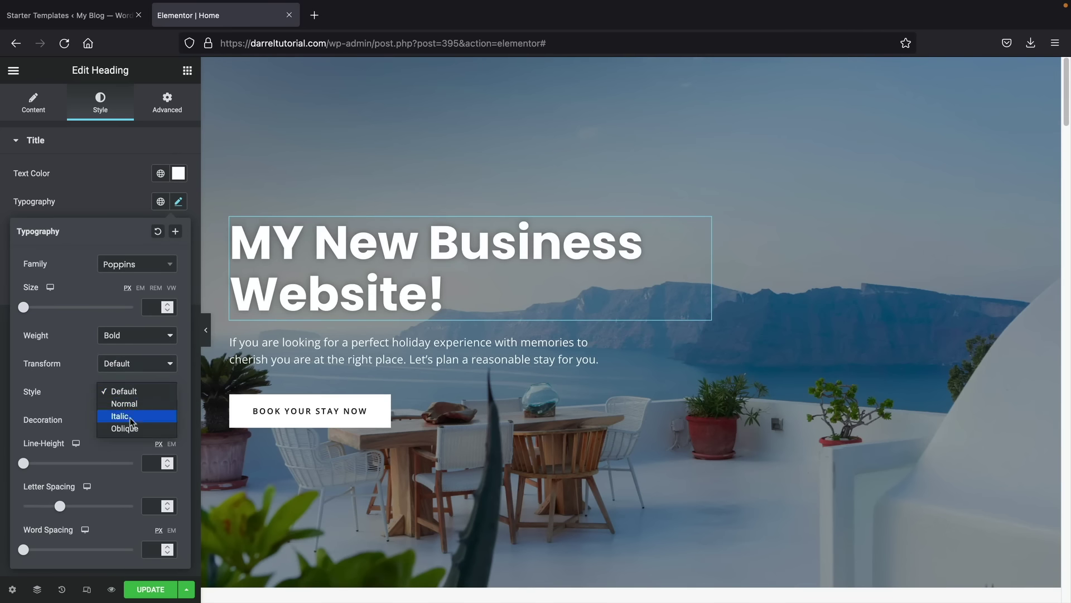
click(124, 391)
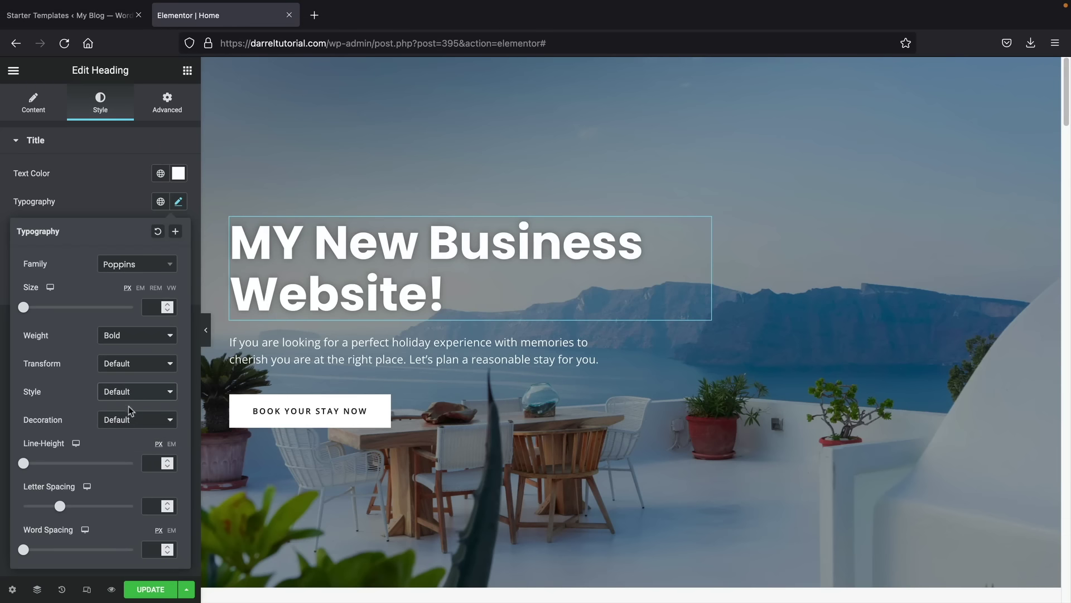
click(130, 418)
click(128, 431)
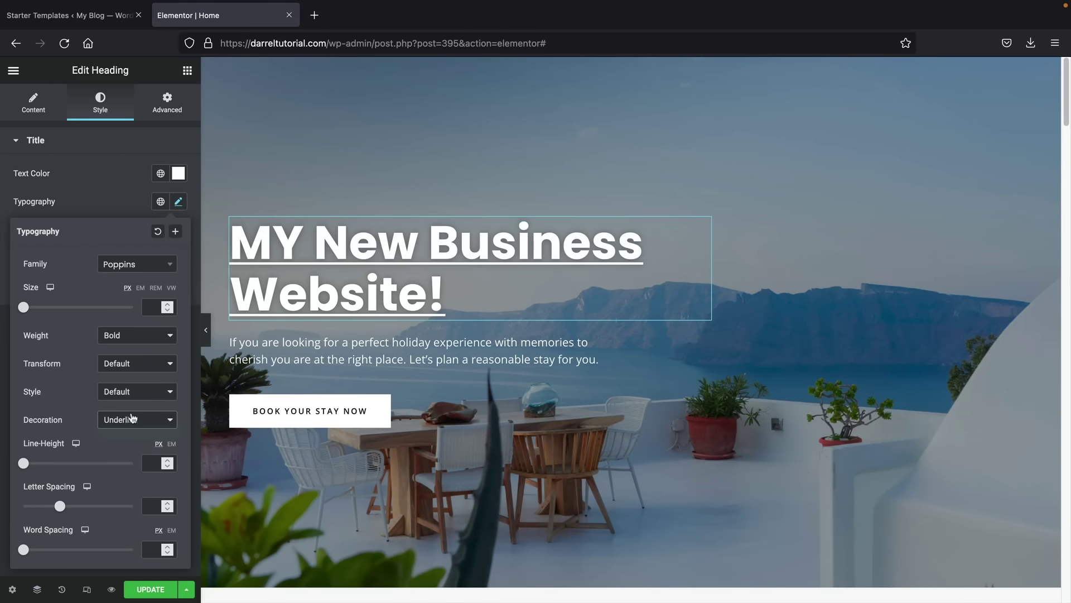
click(136, 422)
click(136, 407)
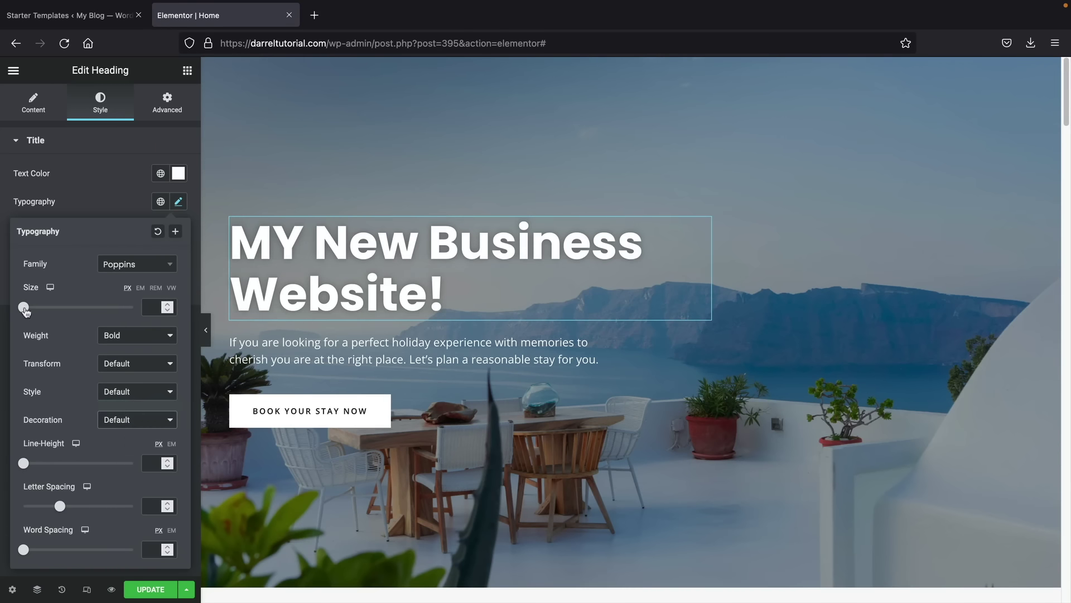
- Enlarge the heading to 60 px and select the intro paragraph's last sentence
drag(24, 311, 58, 319)
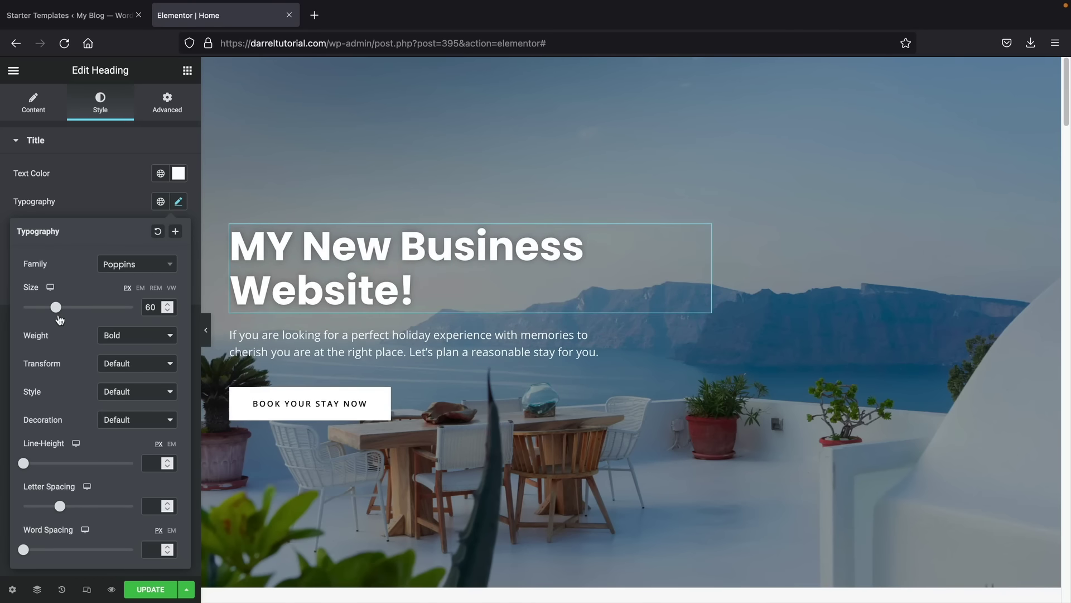
click(123, 210)
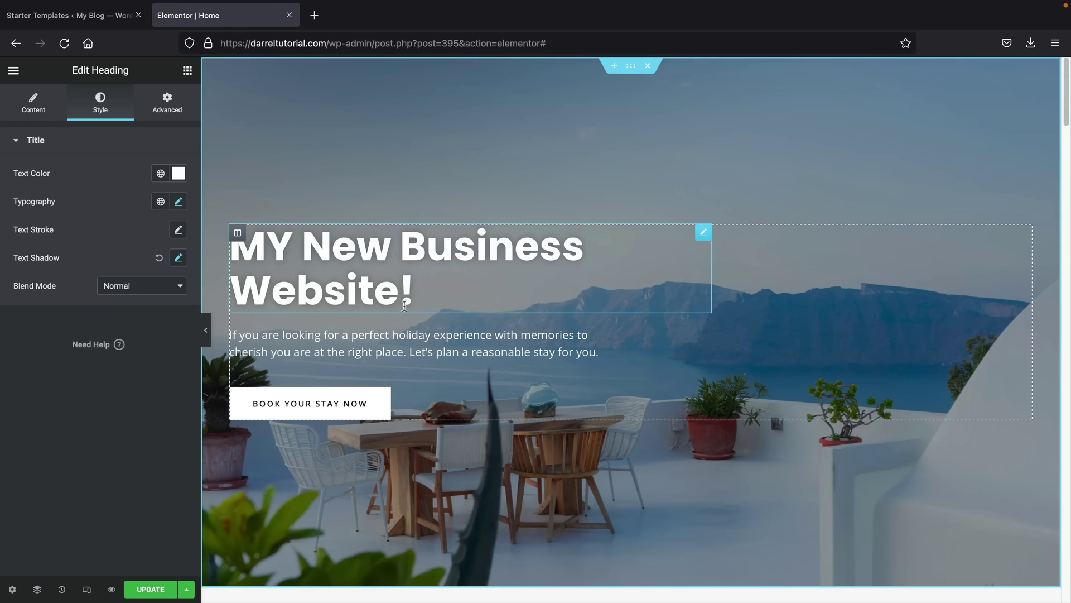
click(401, 343)
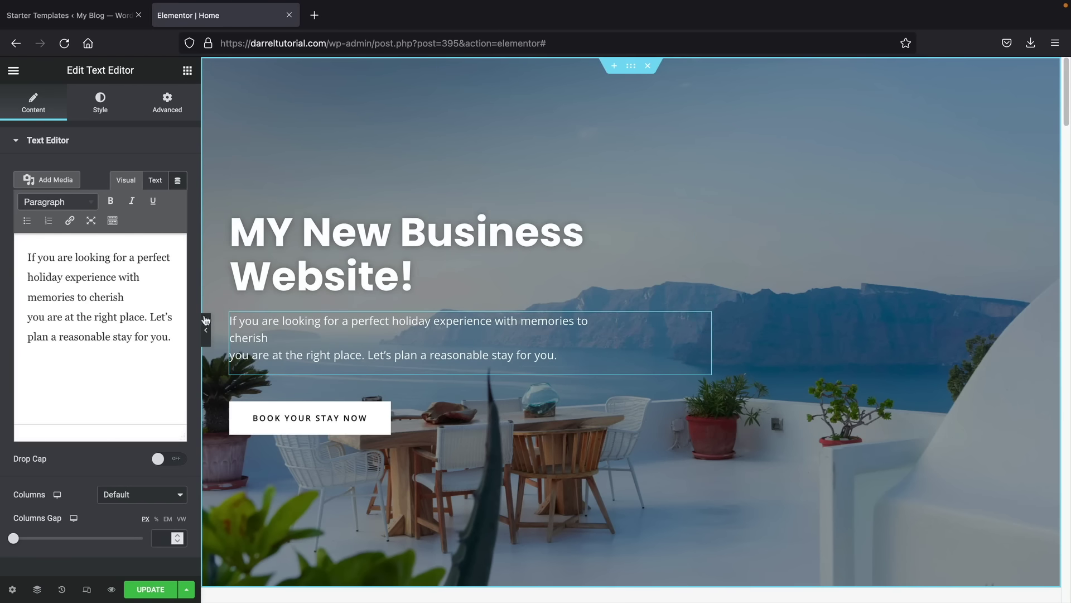
drag(173, 337, 26, 316)
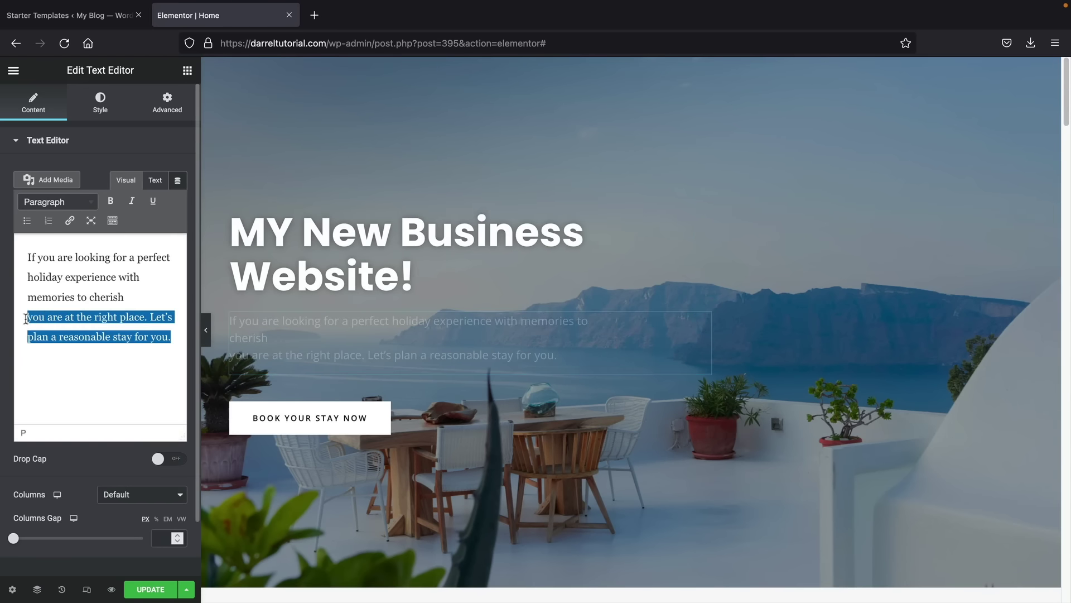
- Replace the paragraph's last sentence with 'this is some demo content. Just an example'
key(BackSpace)
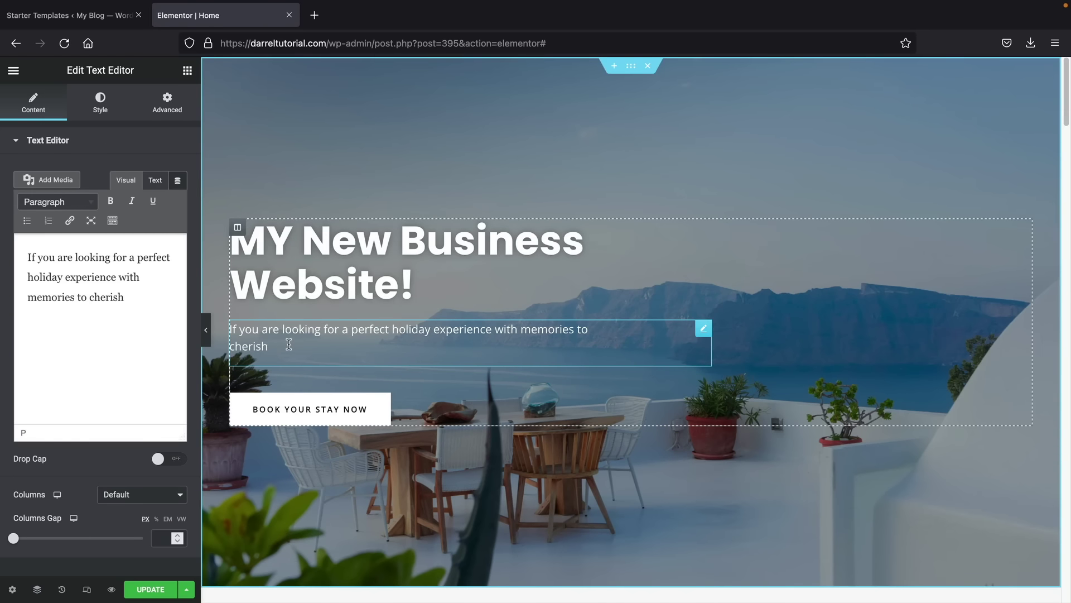
text(this is some demo content)
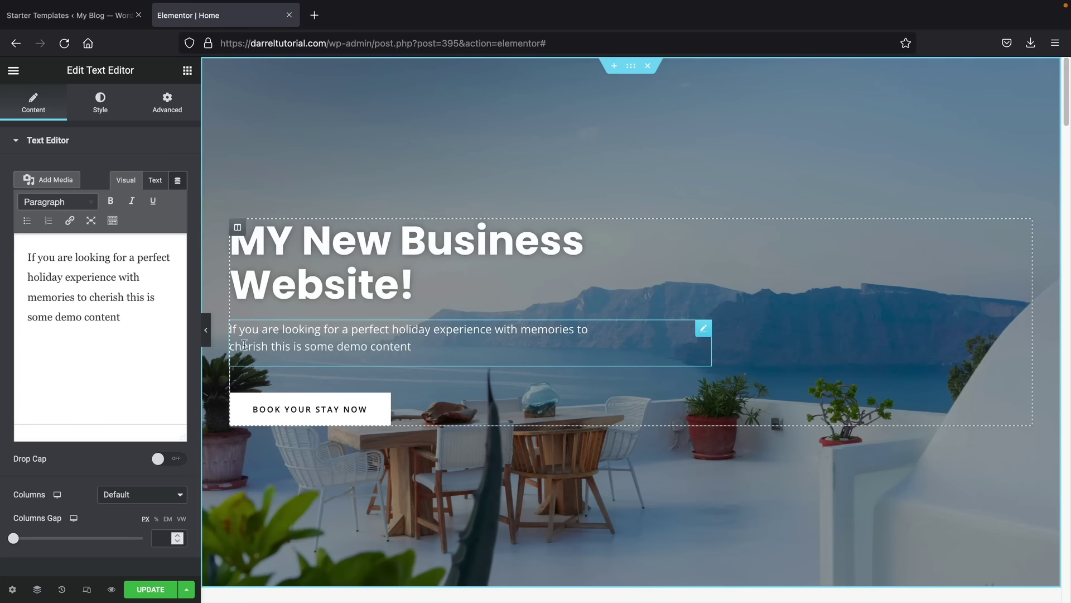
click(142, 321)
text(. T)
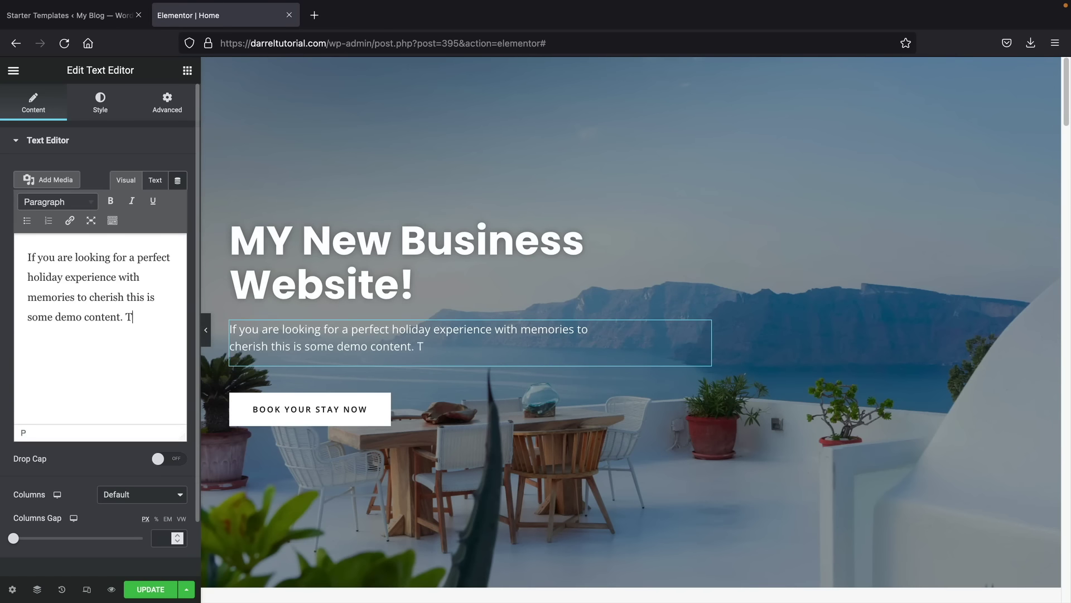
text( HysJust an example)
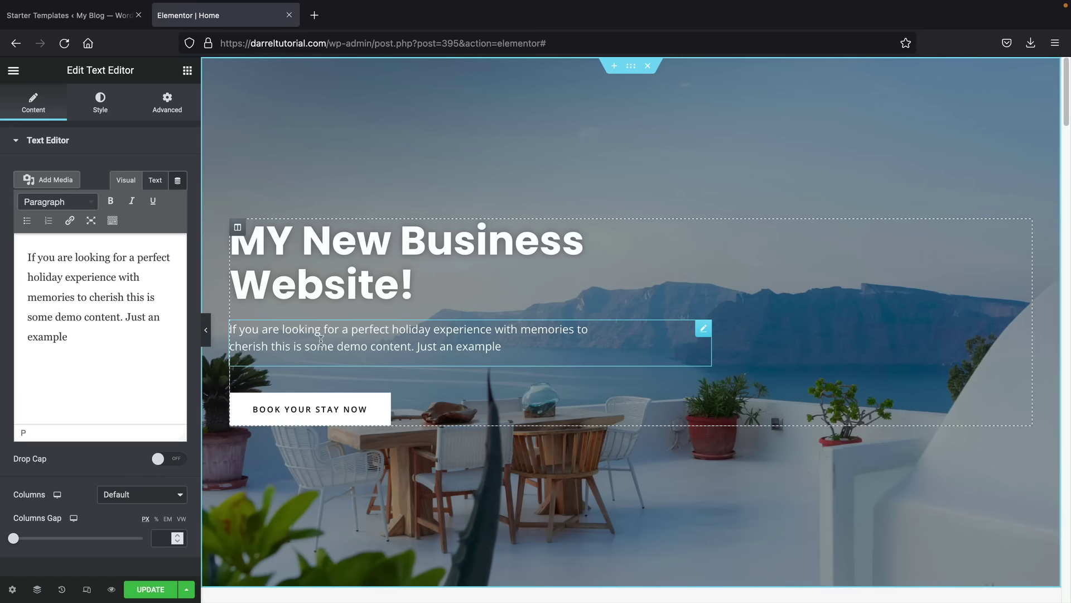
click(334, 410)
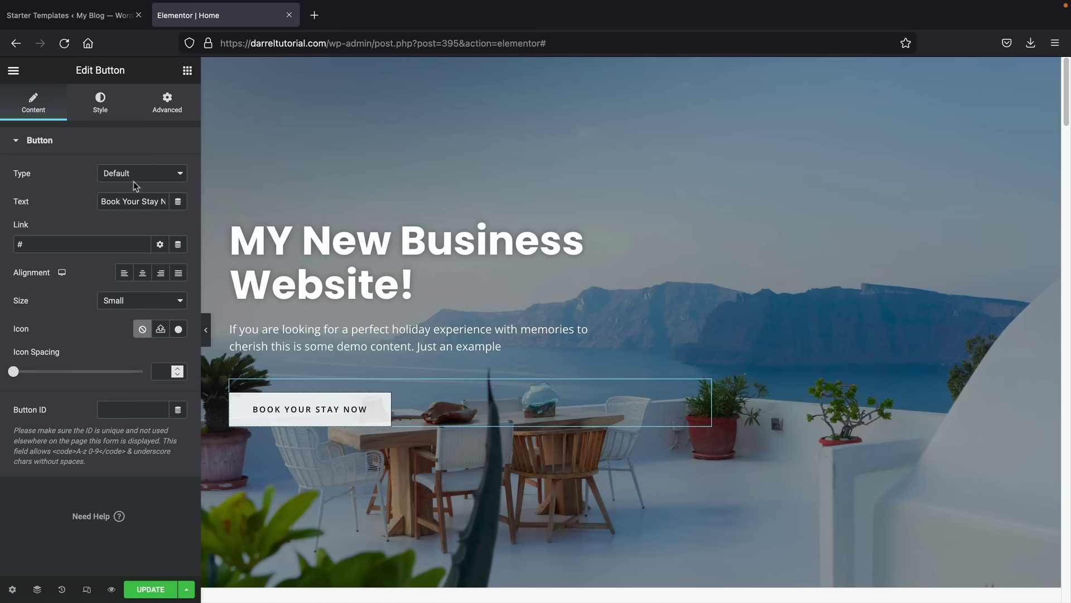
- Keep the hero button left-aligned and relabel it 'Book Now'
click(143, 272)
click(161, 273)
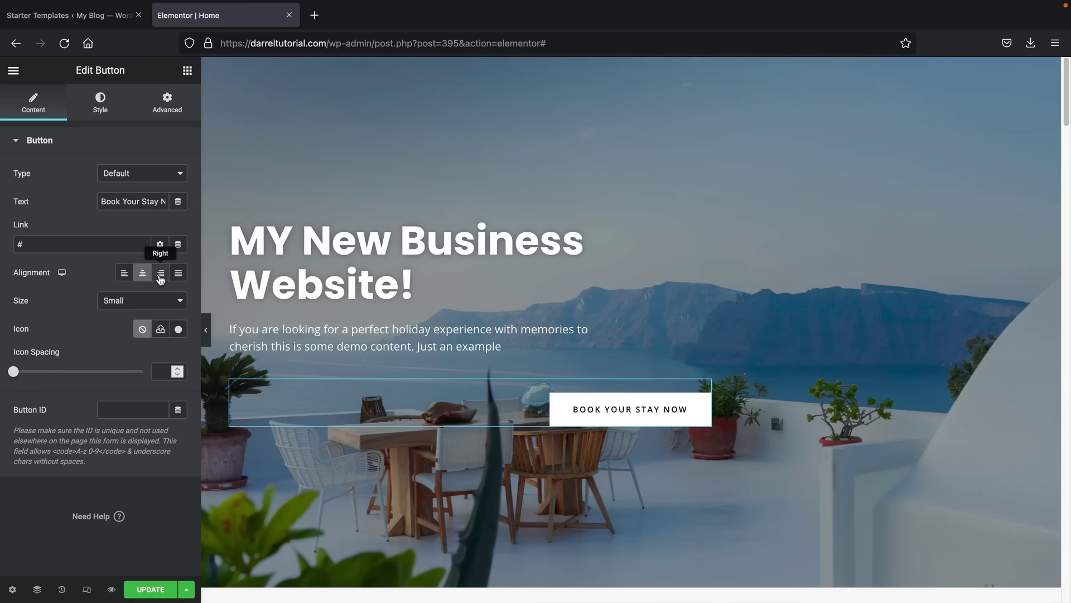
click(124, 273)
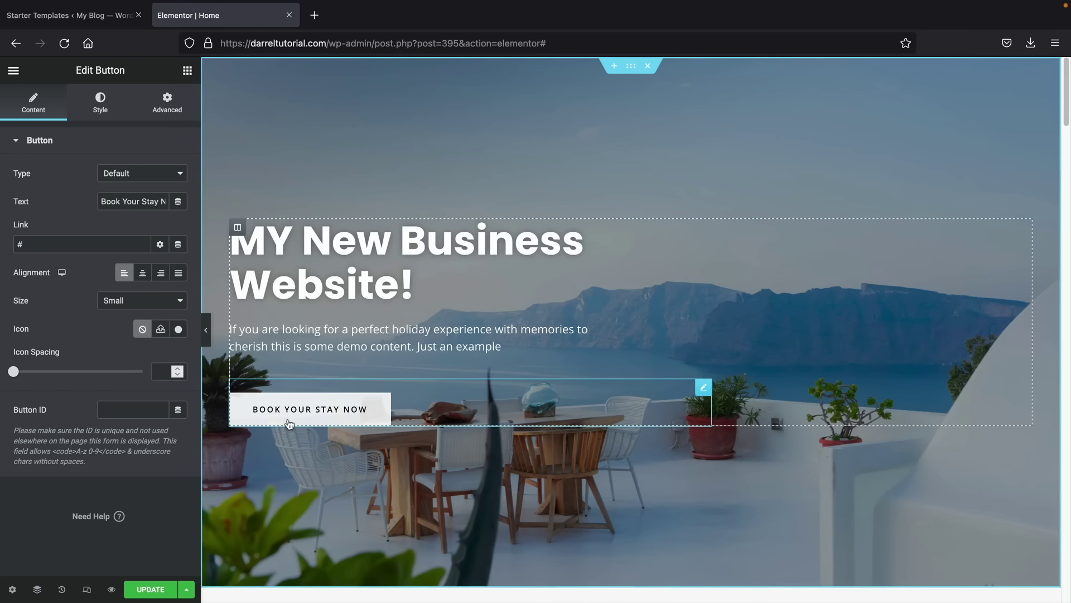
triple_click(139, 202)
text(Book Now)
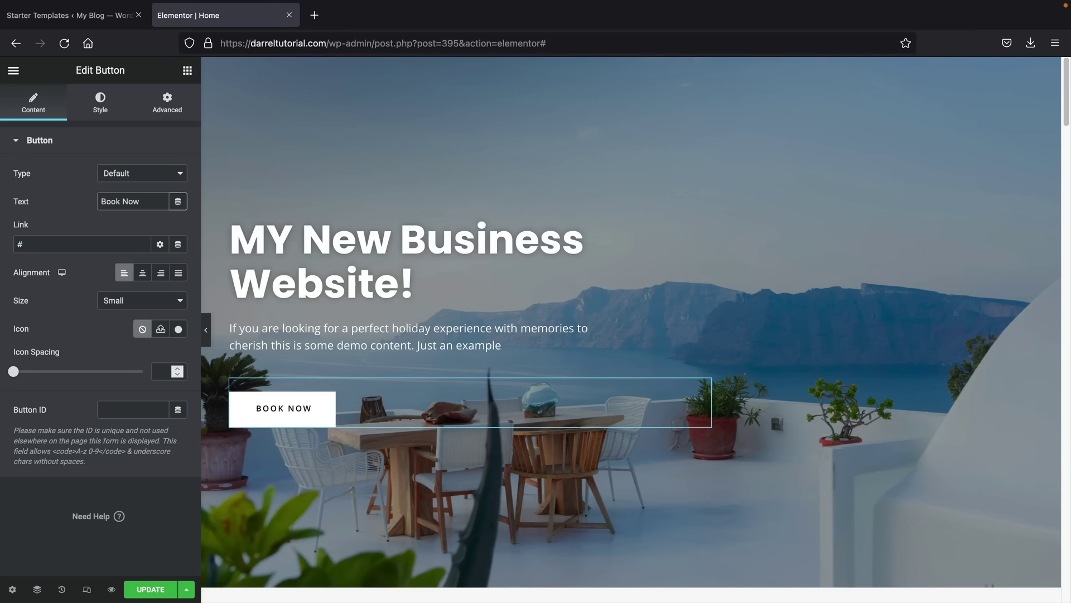
click(76, 240)
key(BackSpace)
text(ww)
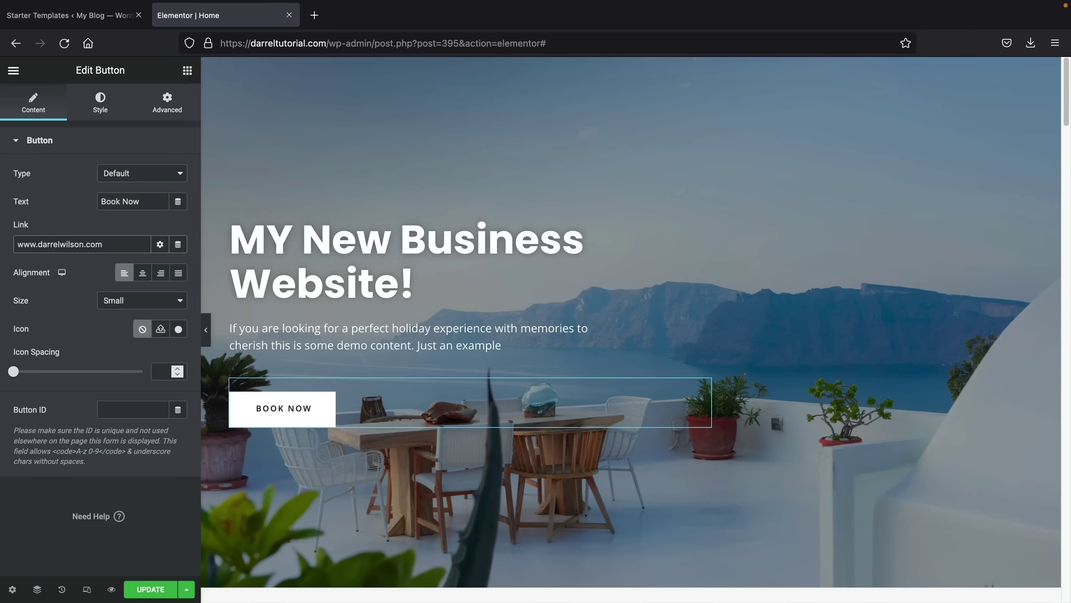
text(w.darrelwilson.com)
click(100, 103)
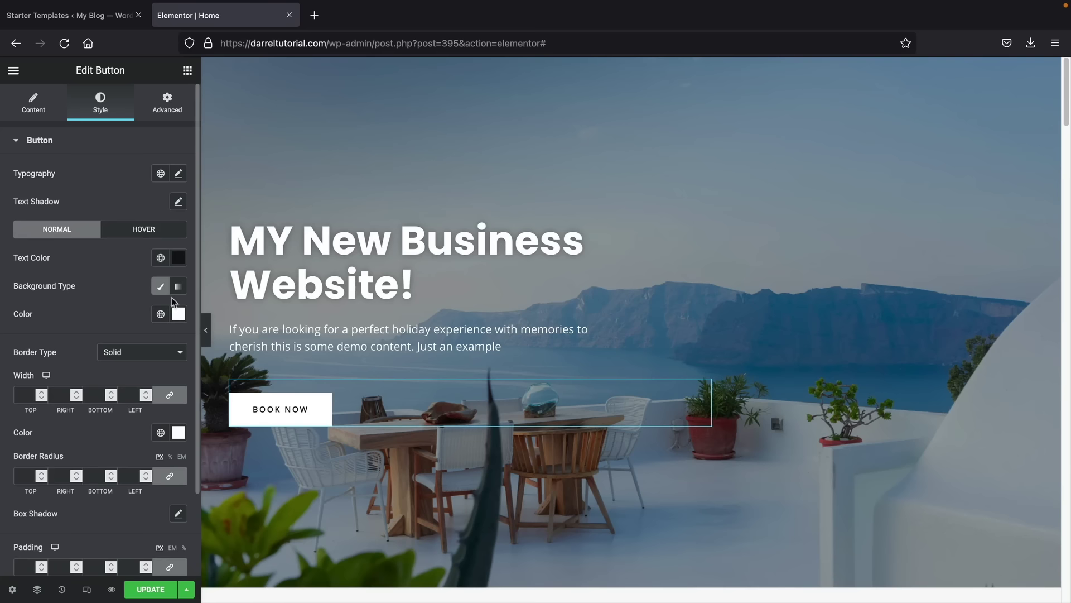
- Give the button a red background and a black hover background
click(178, 313)
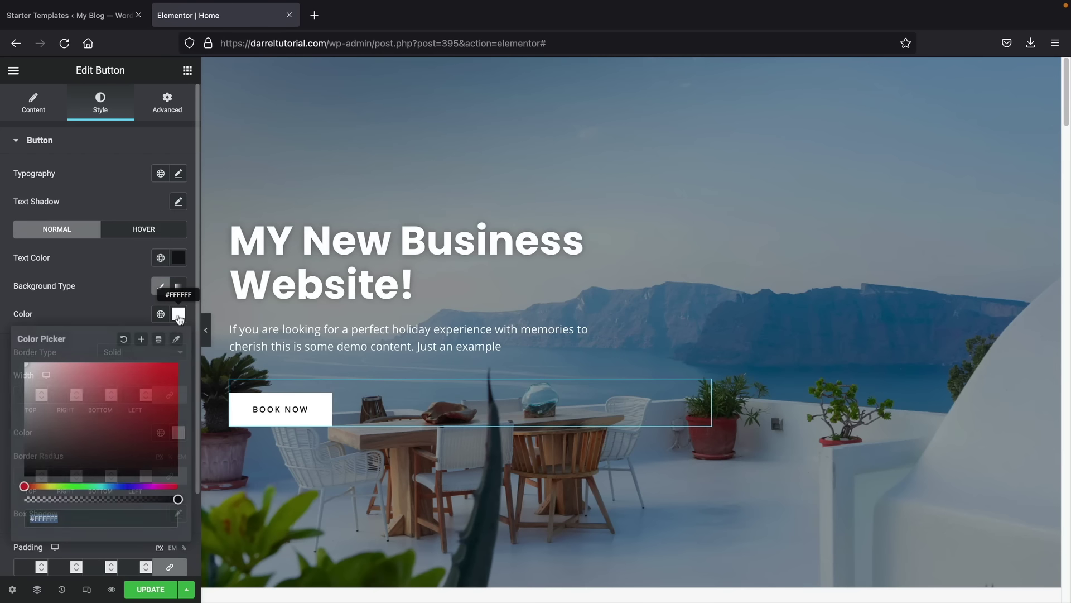
drag(139, 385, 166, 365)
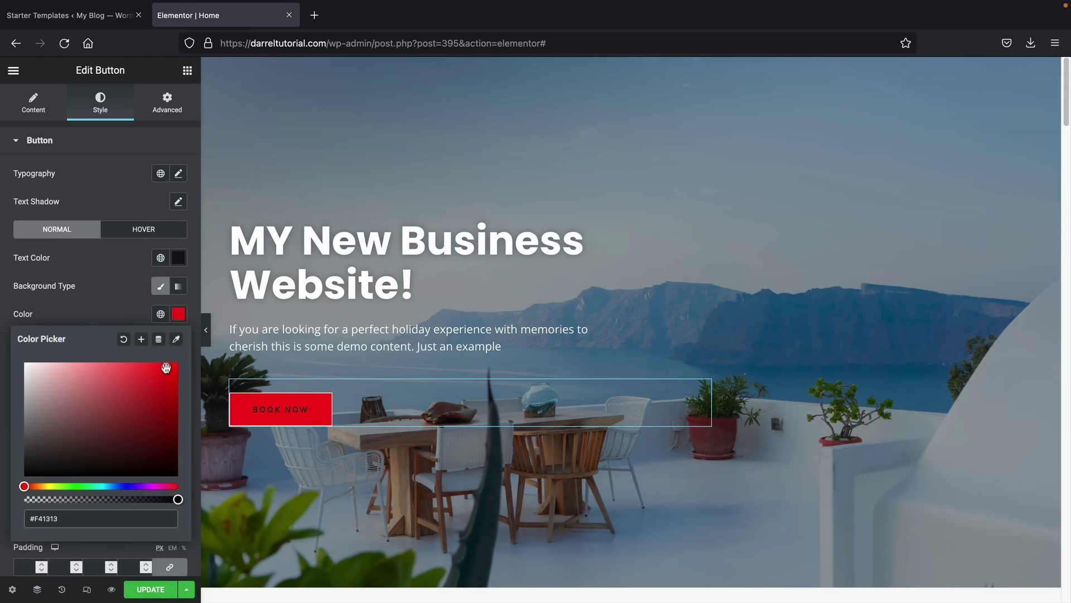
click(111, 306)
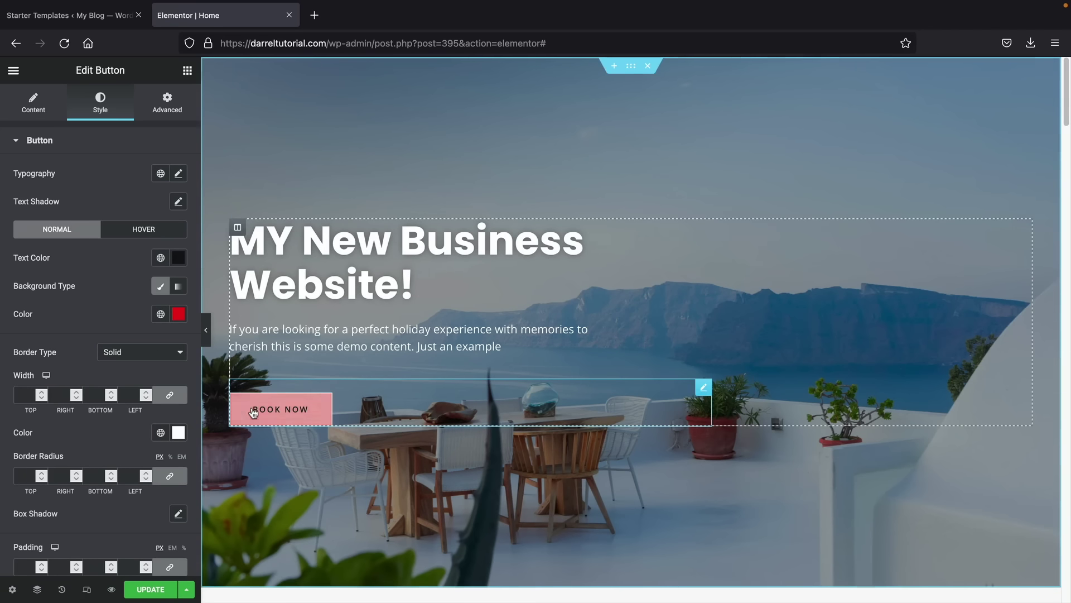
click(143, 232)
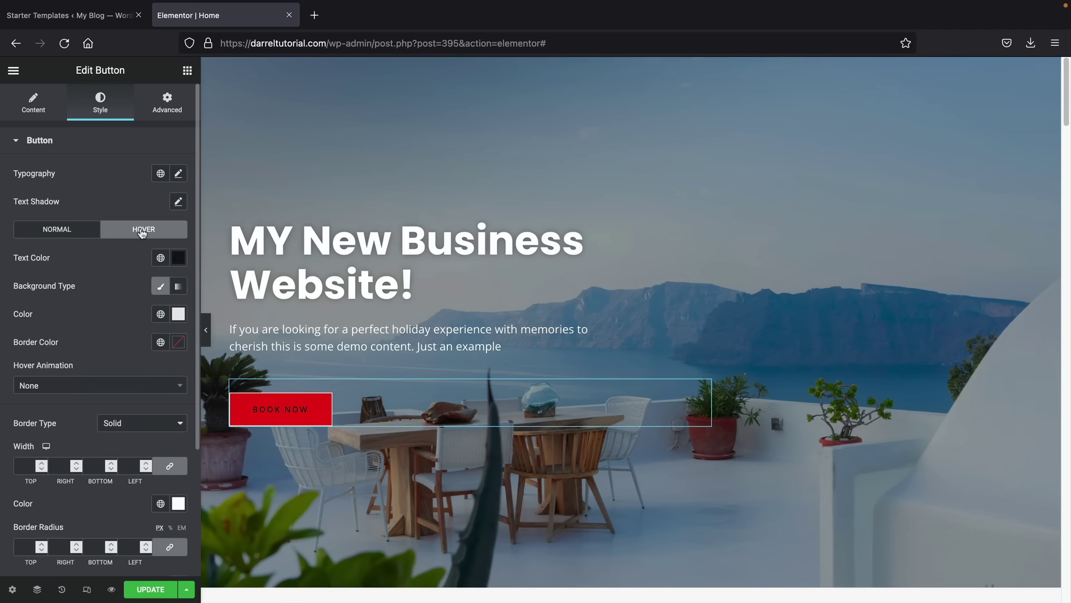
click(178, 314)
drag(128, 385, 174, 484)
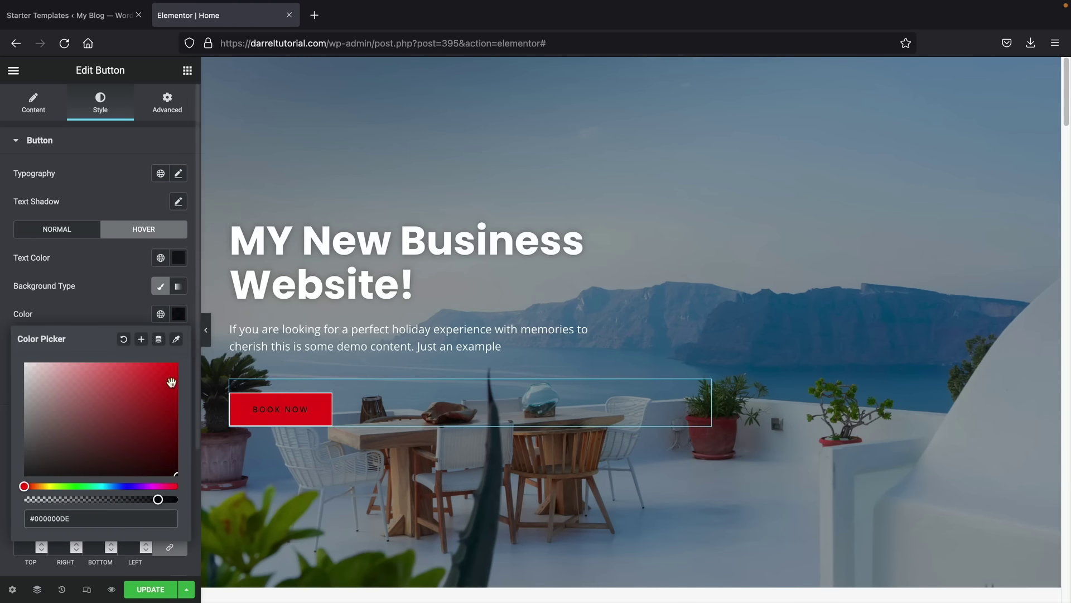
click(126, 307)
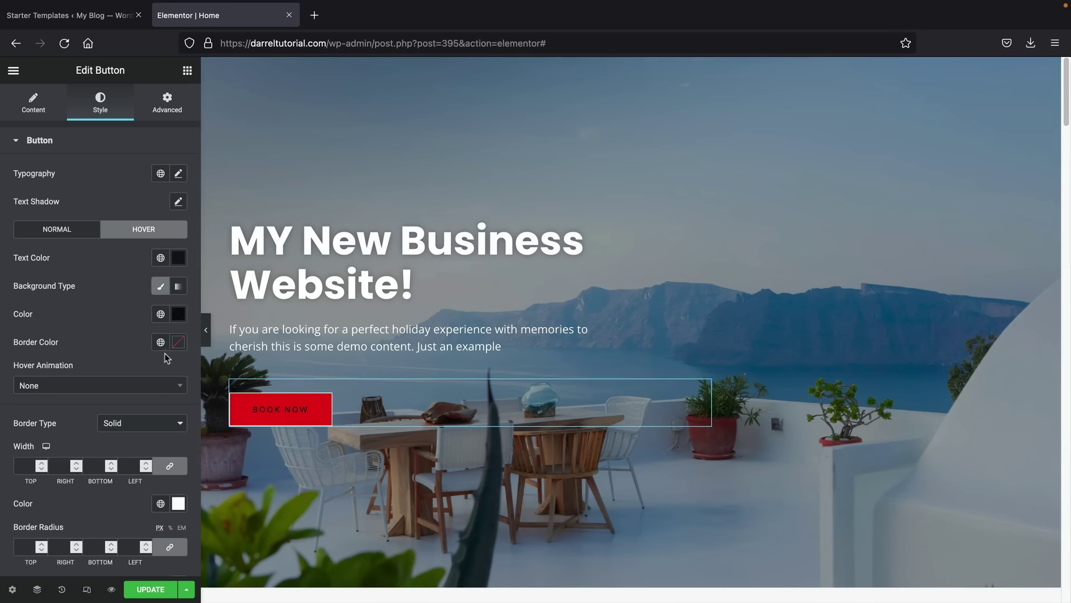
- Add a Shrink hover animation with #F9F9F9 hover text, and set the border type to None
click(141, 386)
click(112, 441)
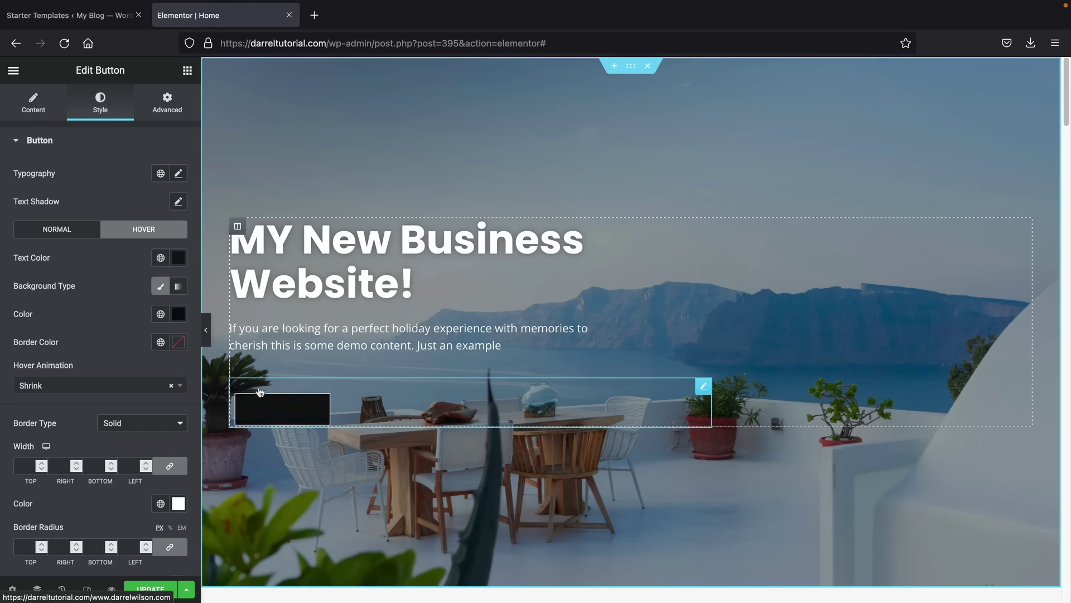
click(178, 260)
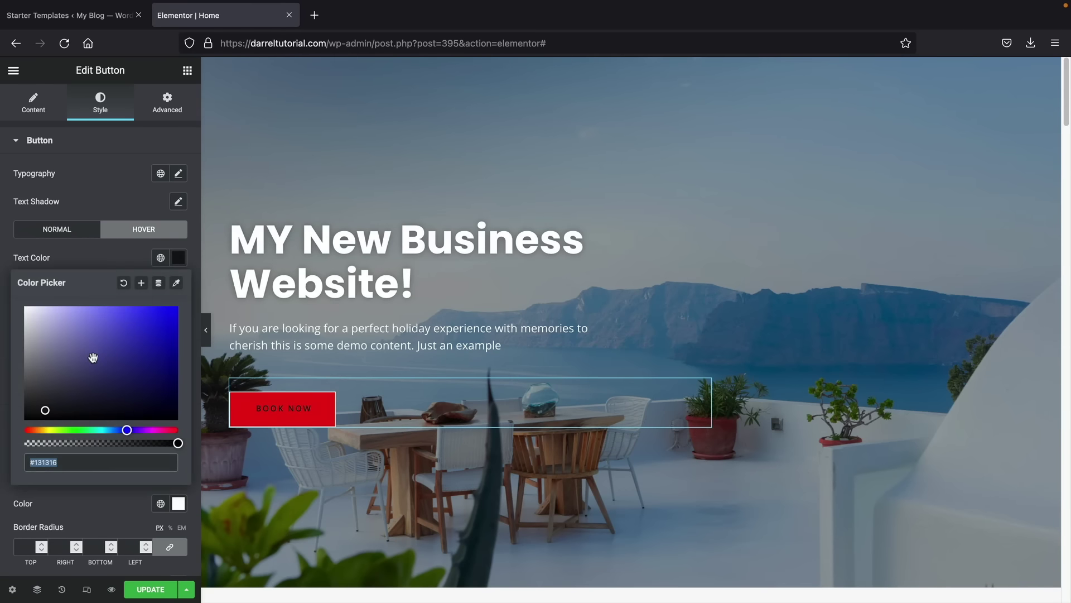
click(25, 308)
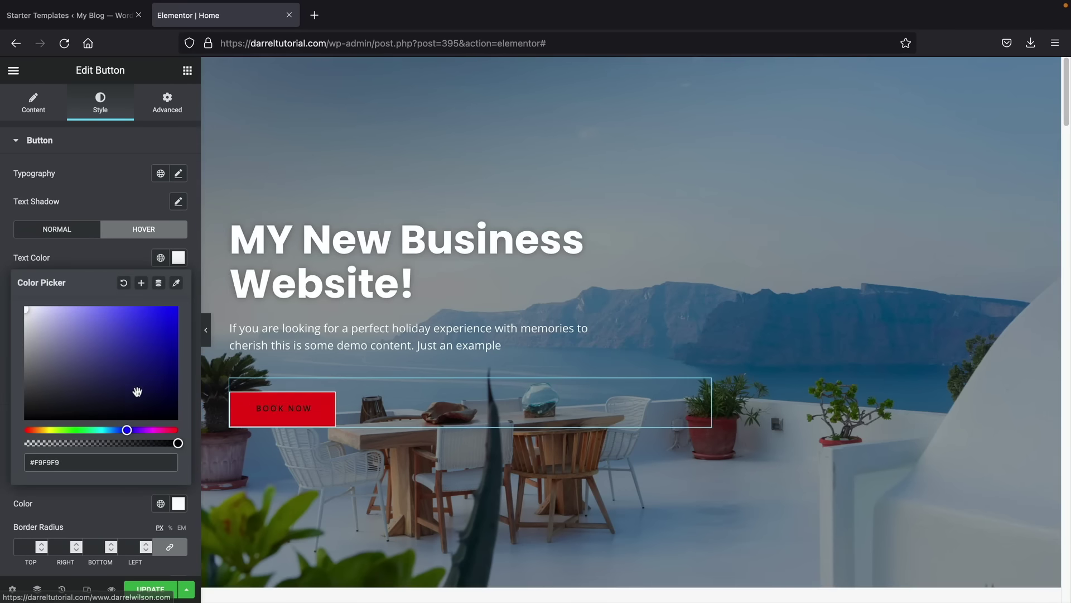
click(119, 259)
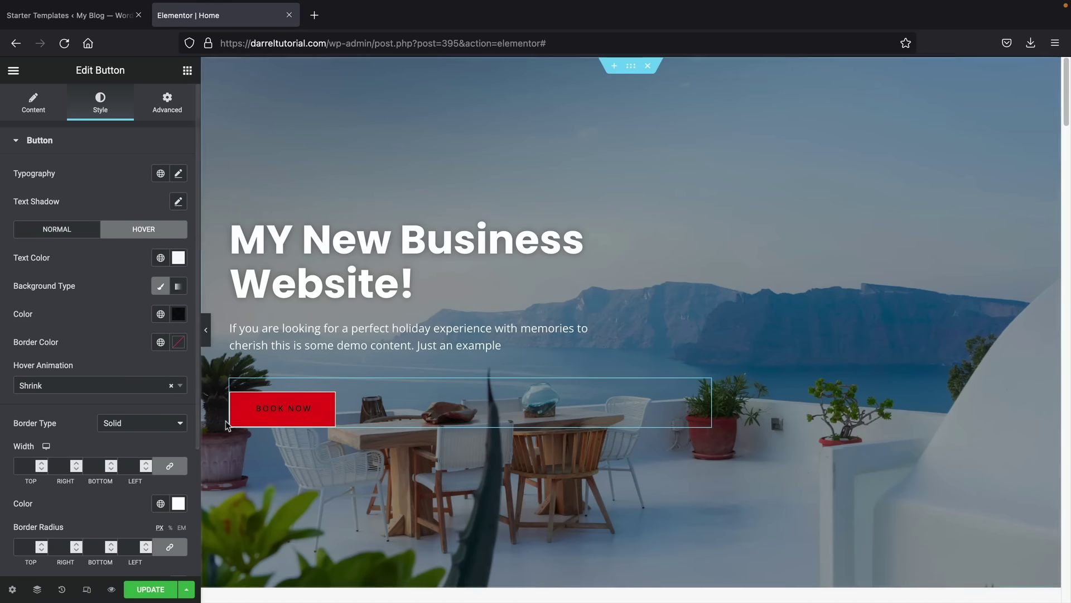
click(68, 234)
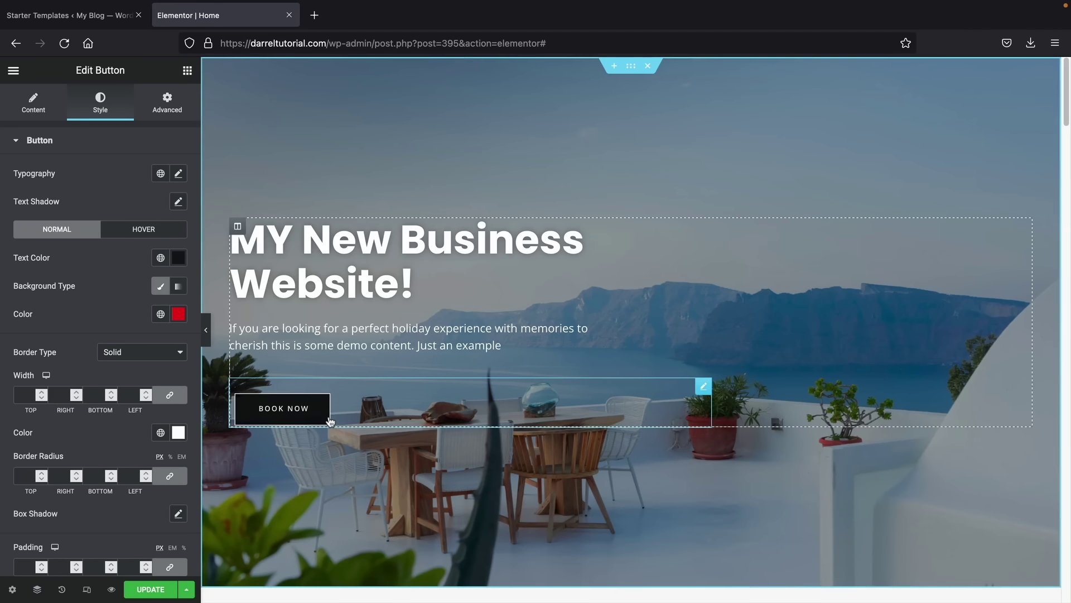
click(162, 356)
click(129, 340)
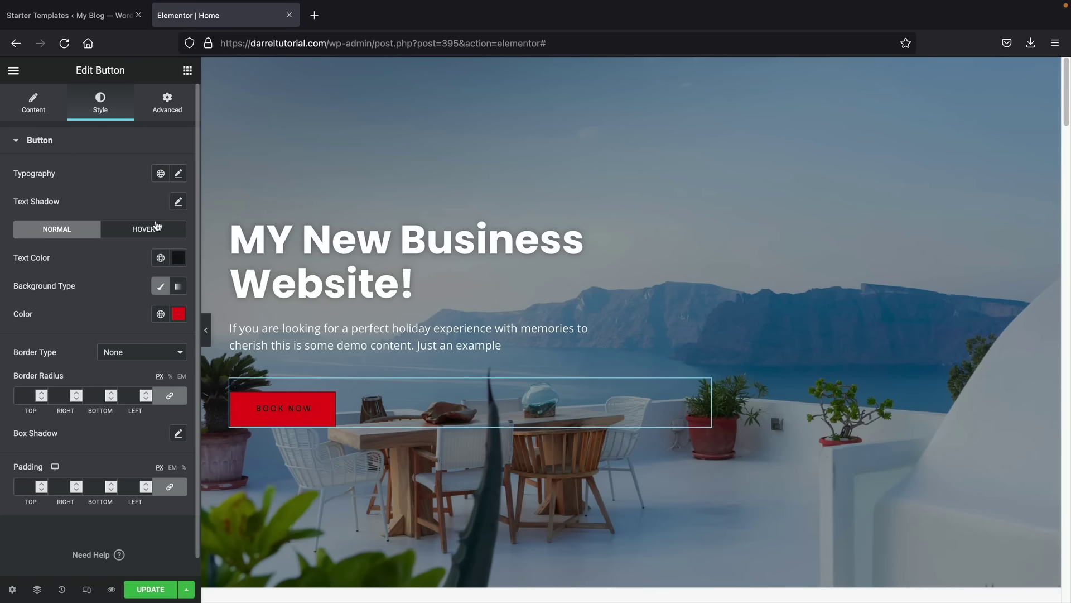
- Enlarge the Book Now label to about 41 px, keeping the default font family
click(179, 174)
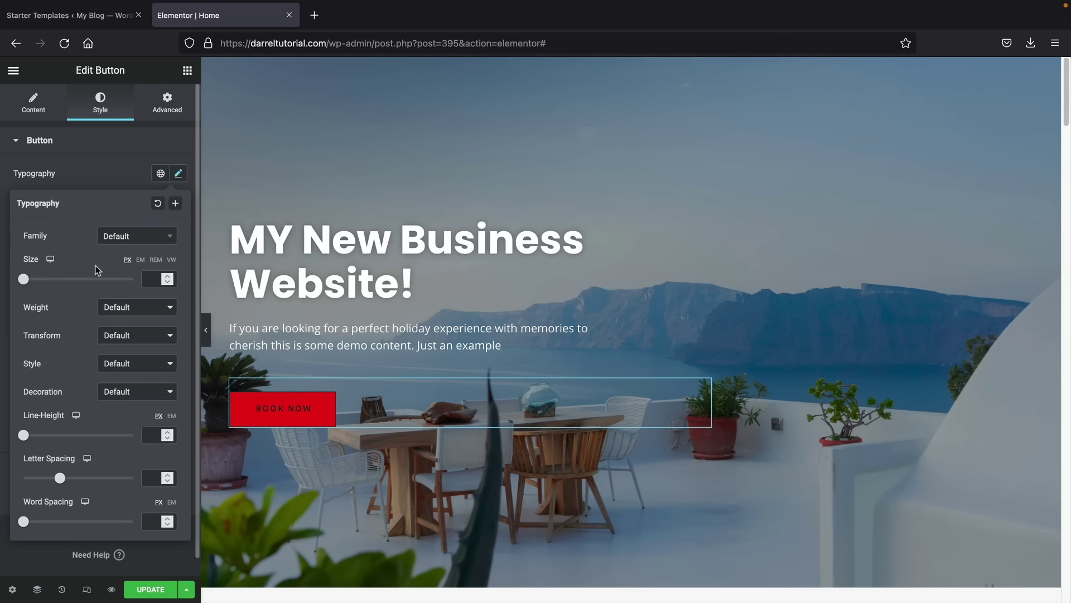
mouse_move(25, 279)
mouse_down()
mouse_move(55, 285)
mouse_move(43, 286)
mouse_up()
click(135, 237)
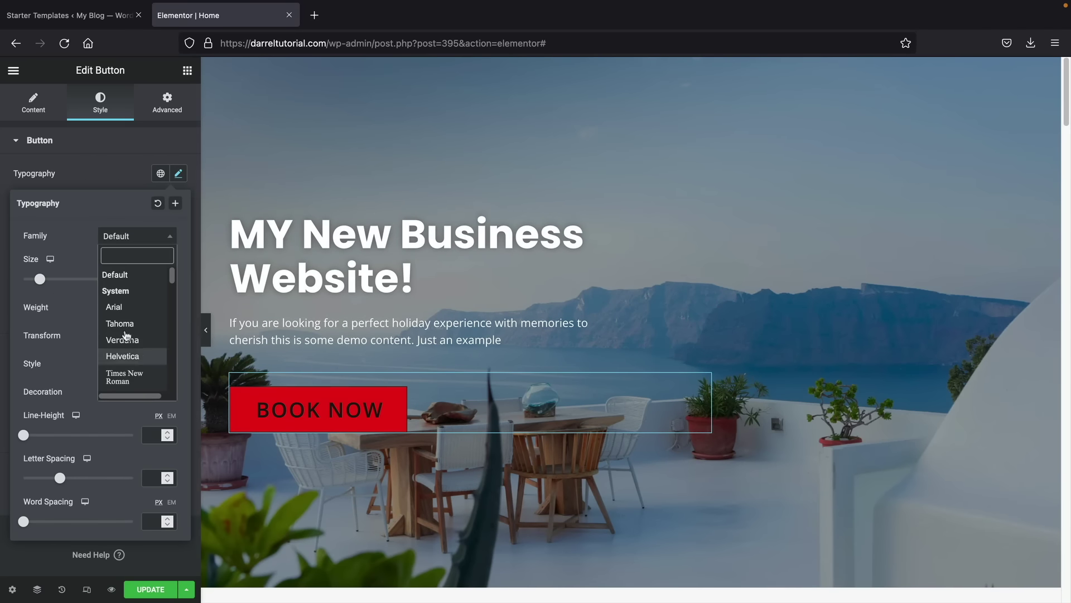
click(126, 174)
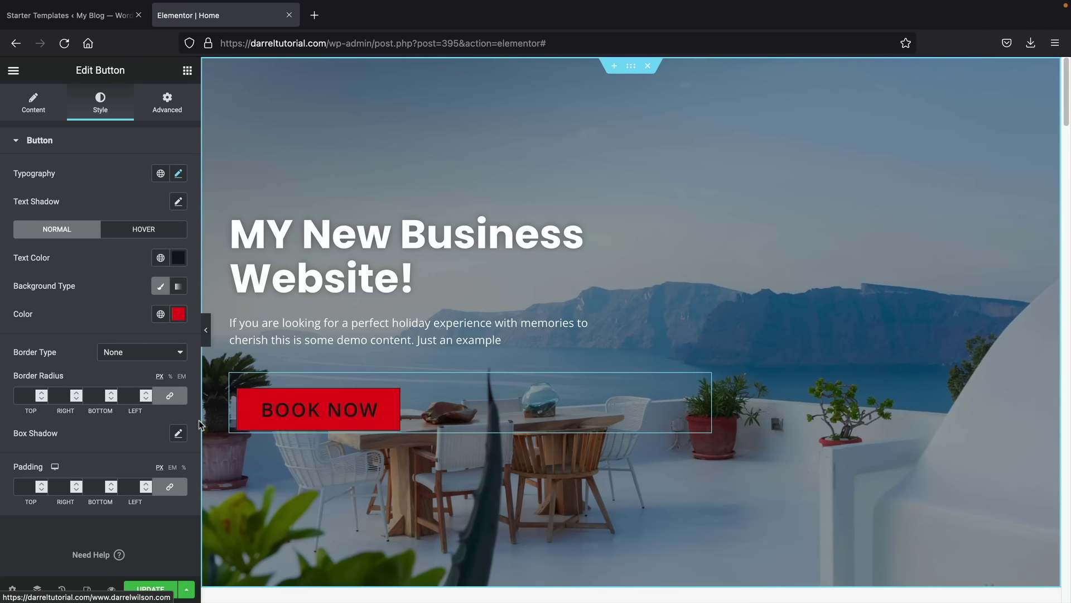
- Roll the button back in History to the Button Link state, undoing the later styling edits
click(62, 590)
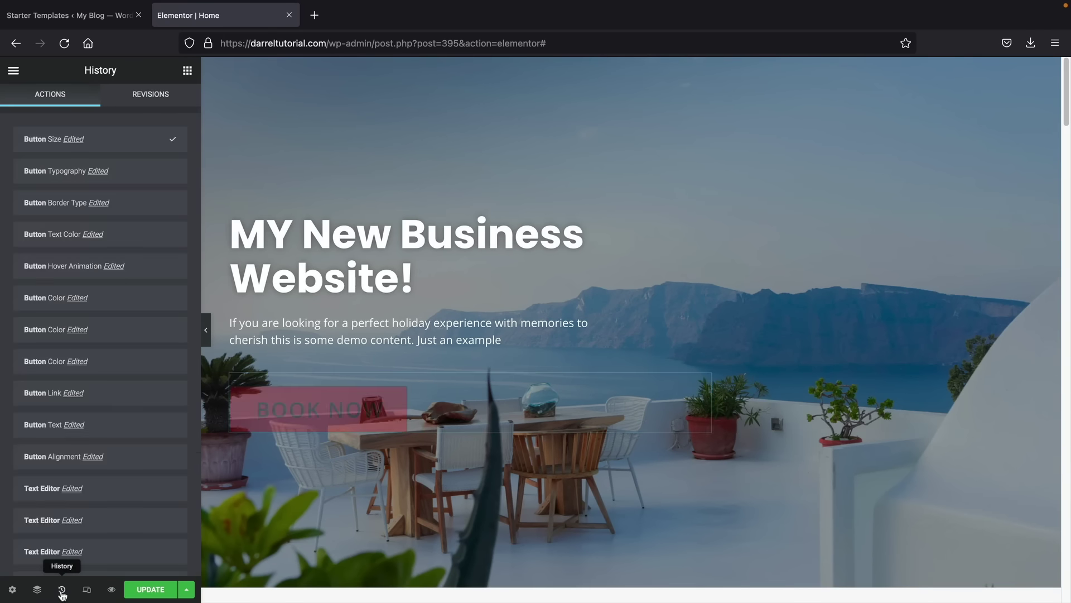
click(132, 172)
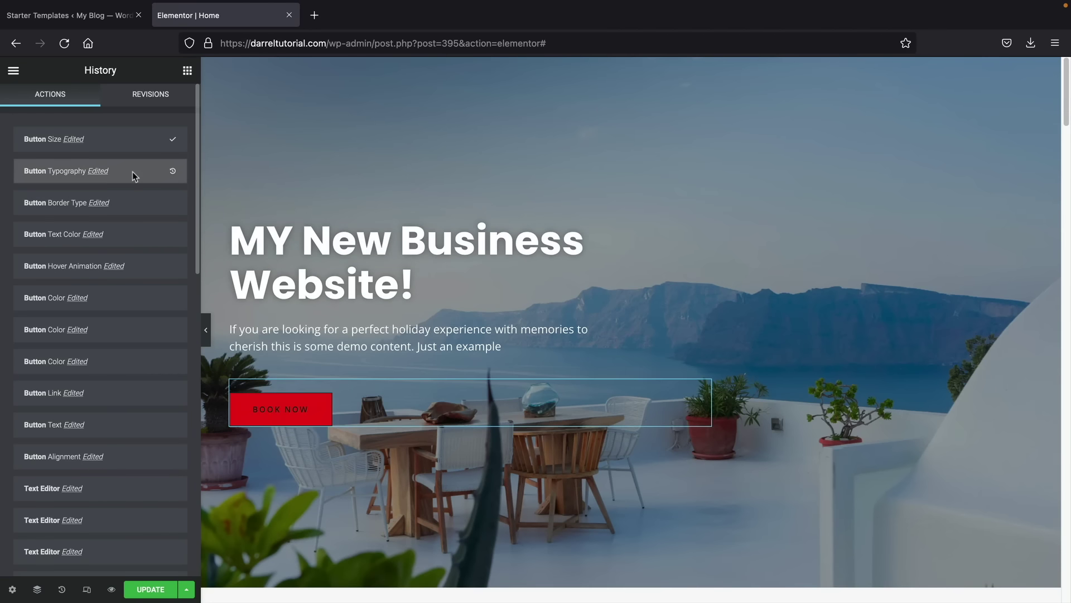
click(133, 201)
click(133, 237)
click(139, 268)
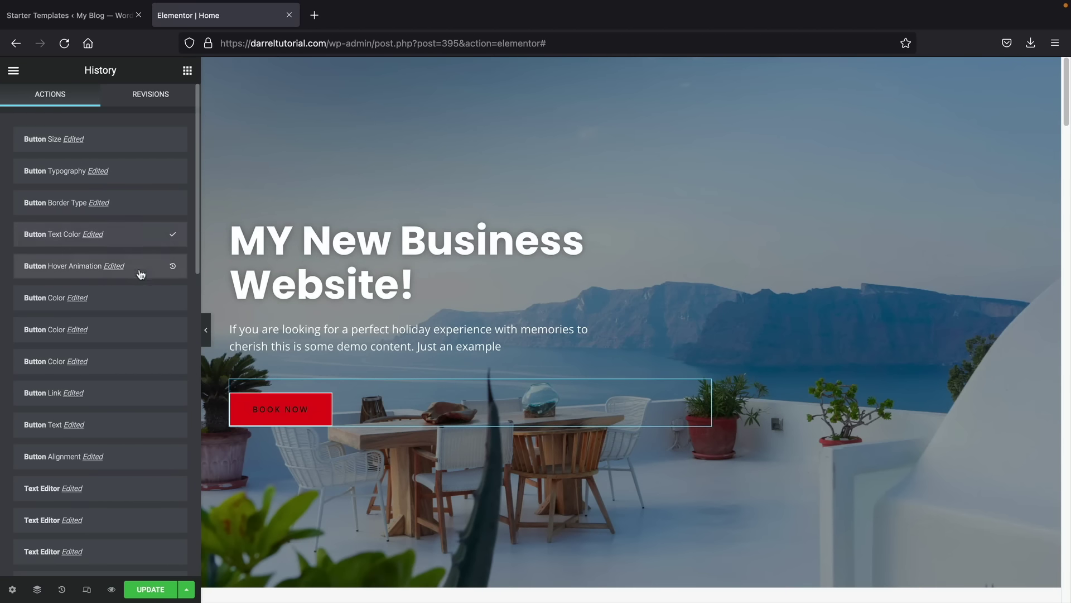
click(139, 299)
click(131, 330)
click(126, 361)
click(122, 394)
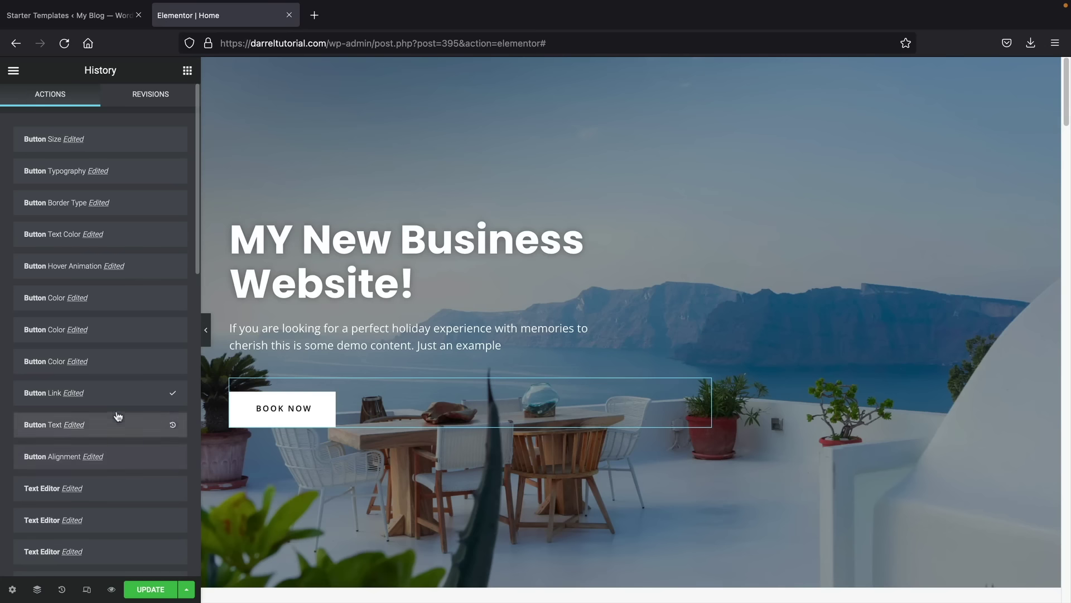
click(188, 72)
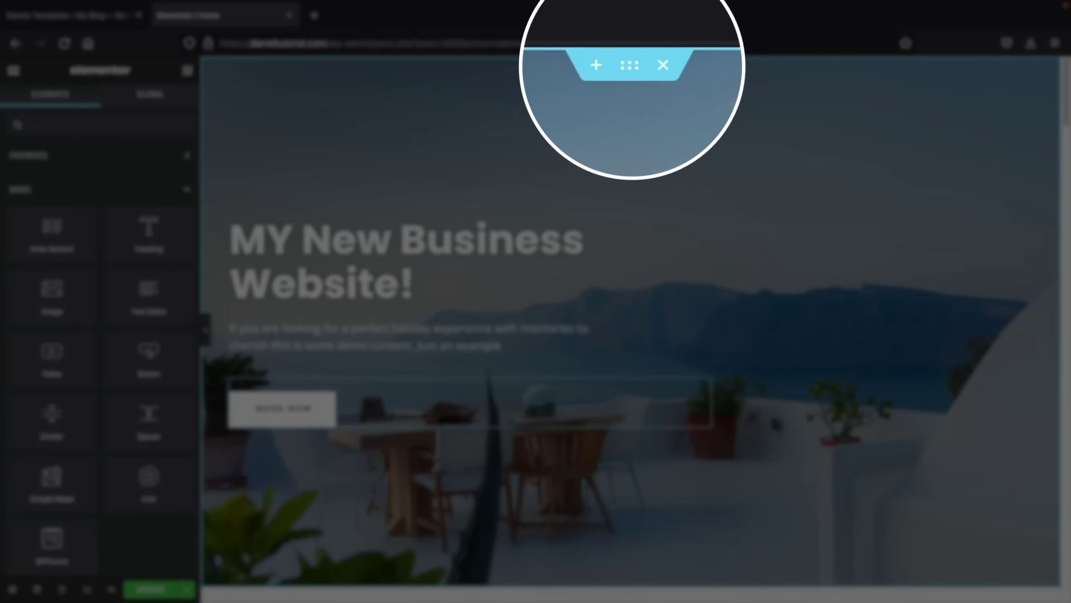
- Select the hero section and show its Style tab background settings
click(630, 73)
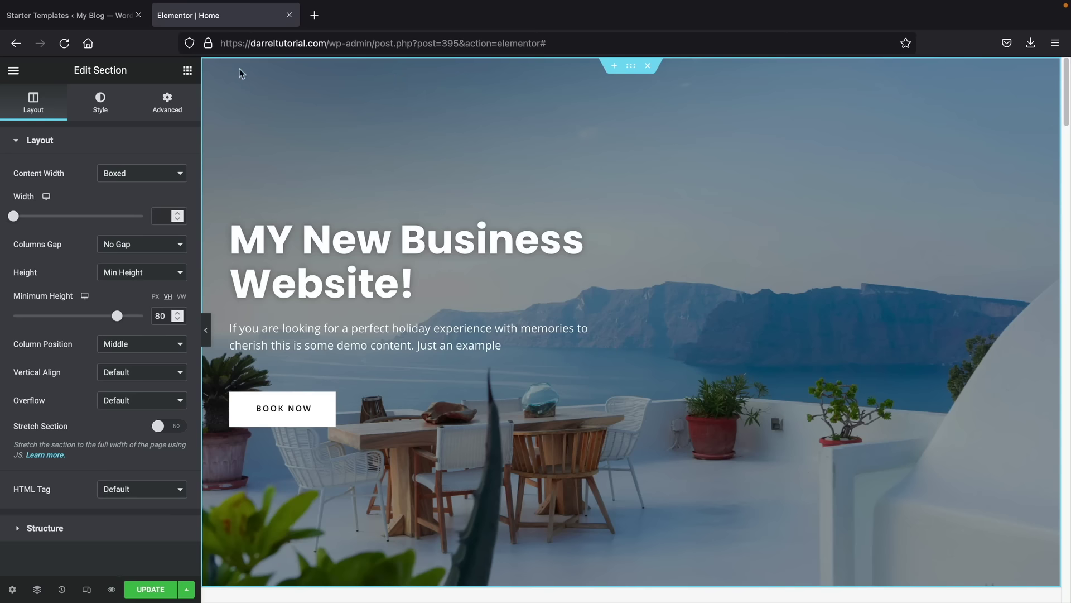
click(93, 112)
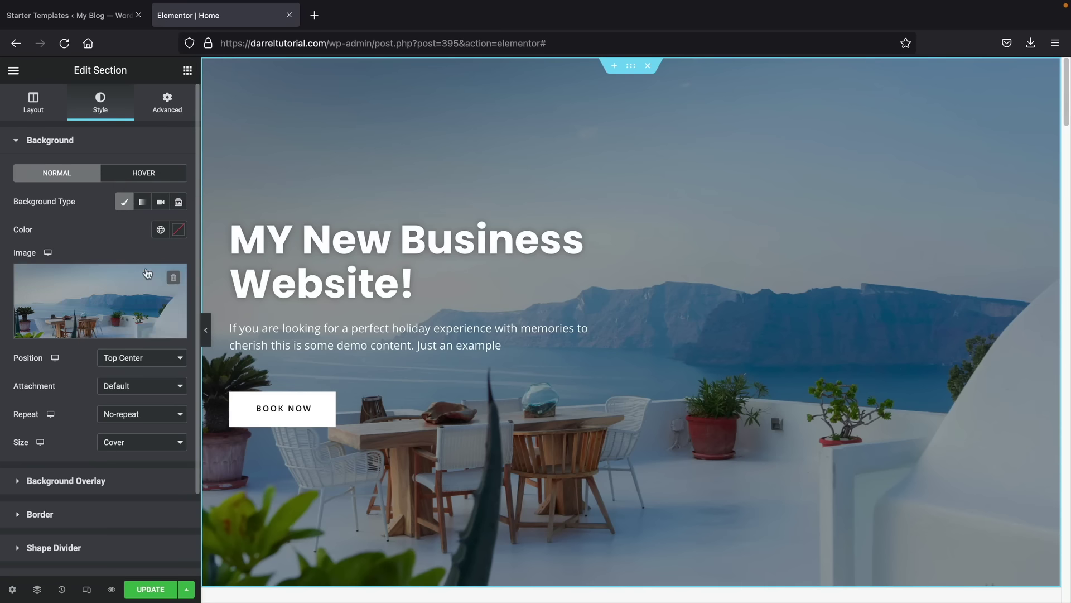
- Delete the hero background photo, clear its colour, and switch the background type to Gradient
click(174, 275)
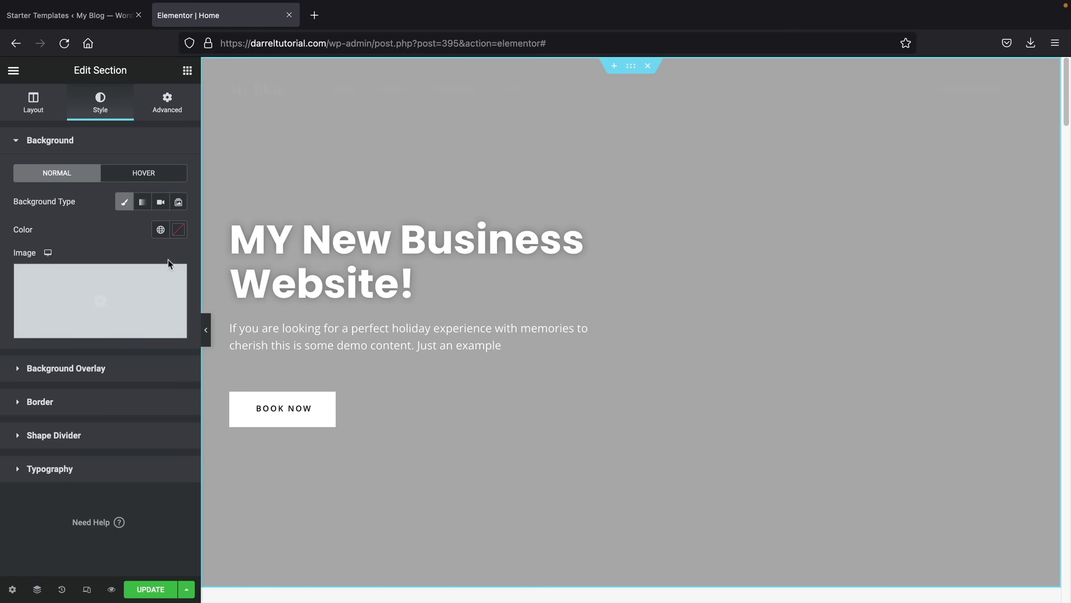
click(180, 233)
mouse_move(153, 279)
mouse_down()
mouse_move(150, 289)
mouse_move(162, 280)
mouse_up()
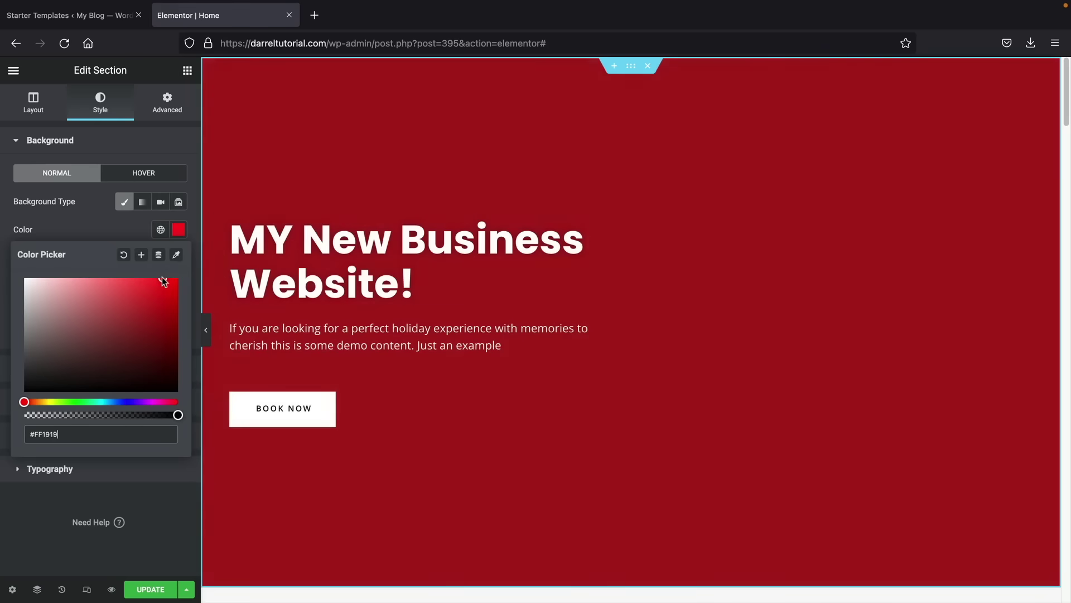
click(139, 231)
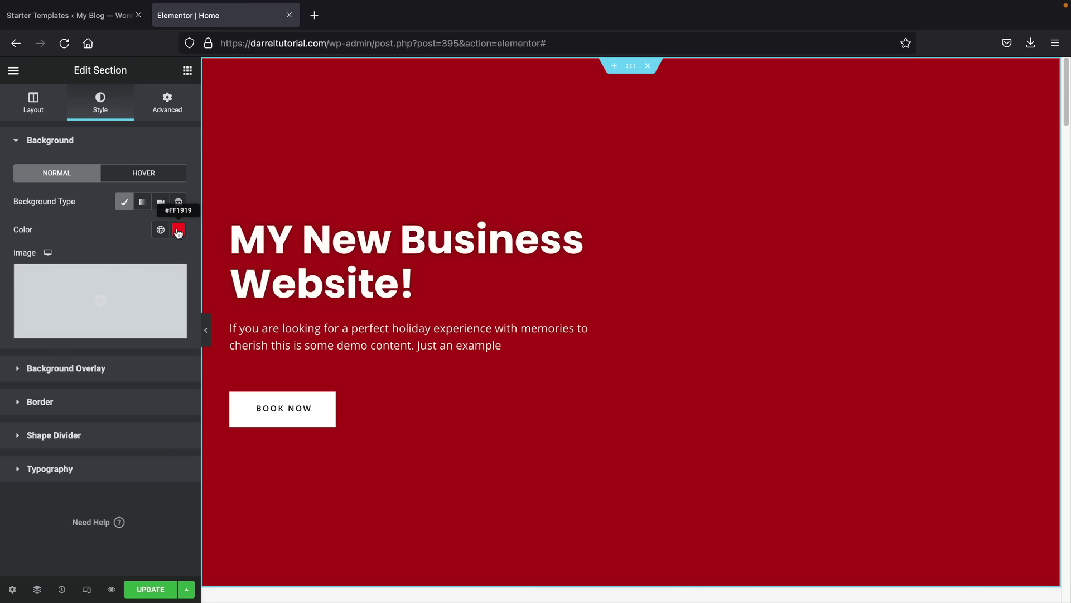
click(178, 233)
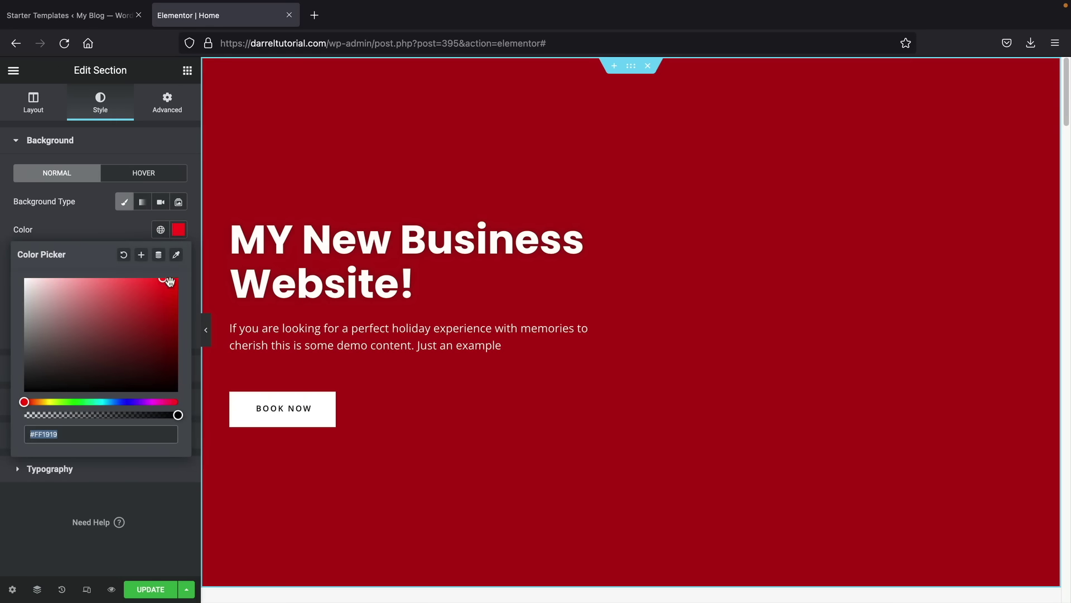
click(123, 254)
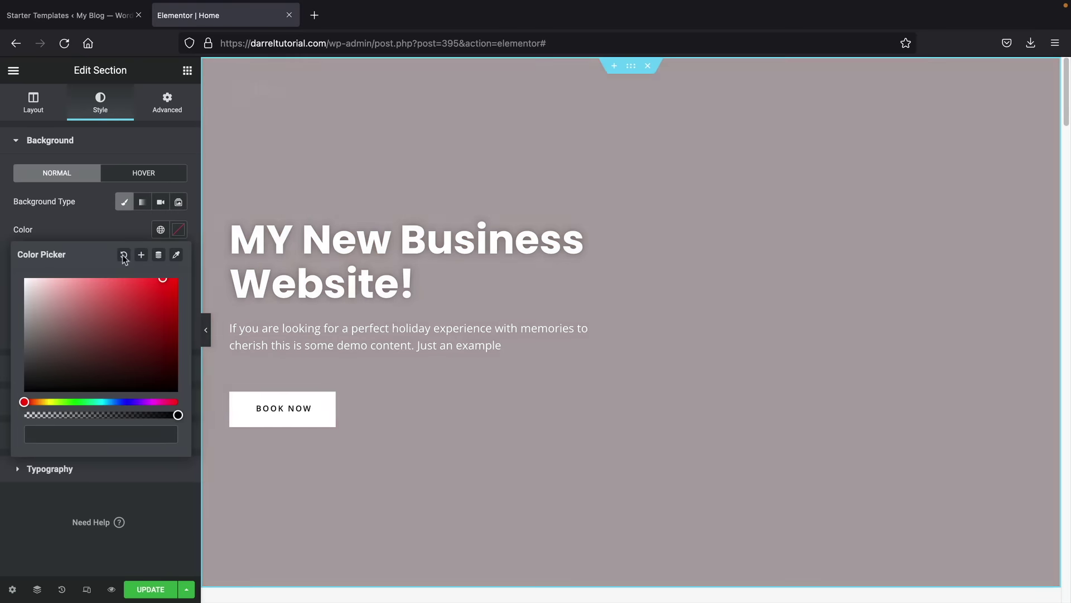
click(126, 225)
click(143, 202)
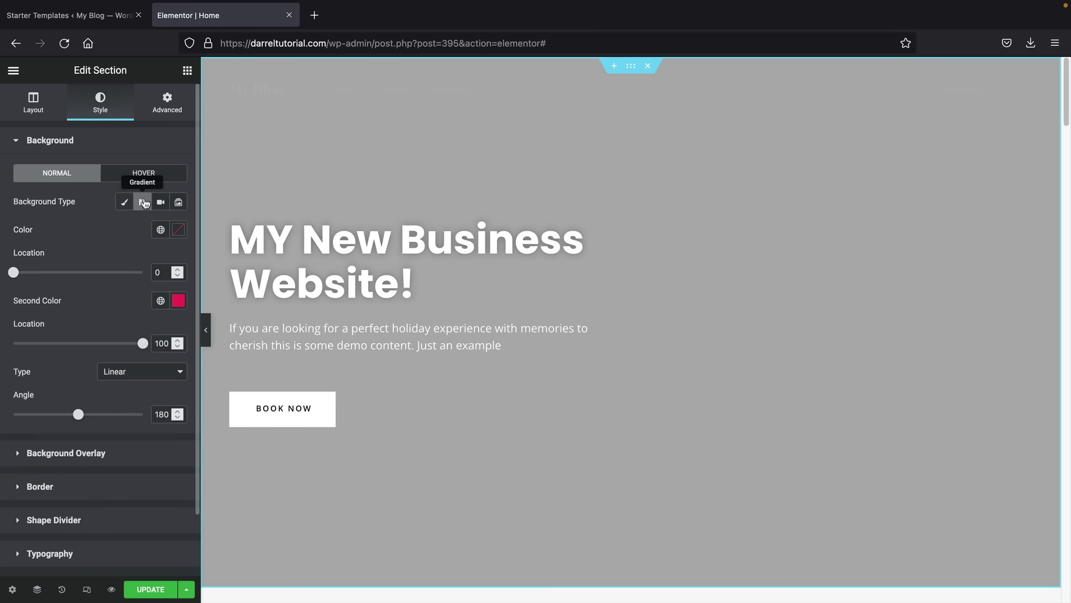
- Give the hero a dark red-to-teal gradient at 320°, then switch its background to Video
click(177, 229)
click(162, 287)
click(124, 224)
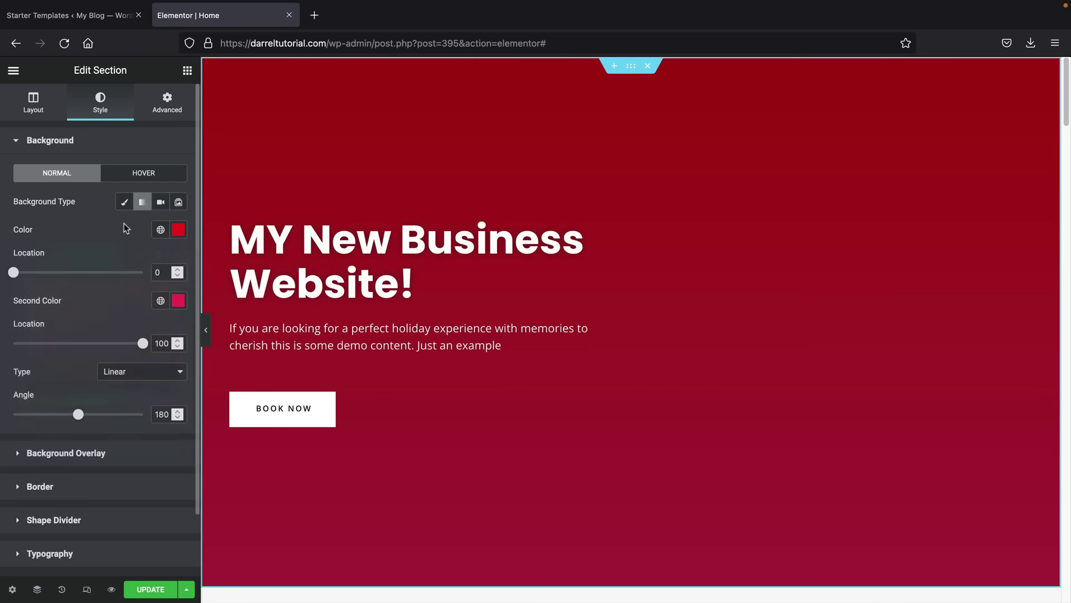
click(178, 300)
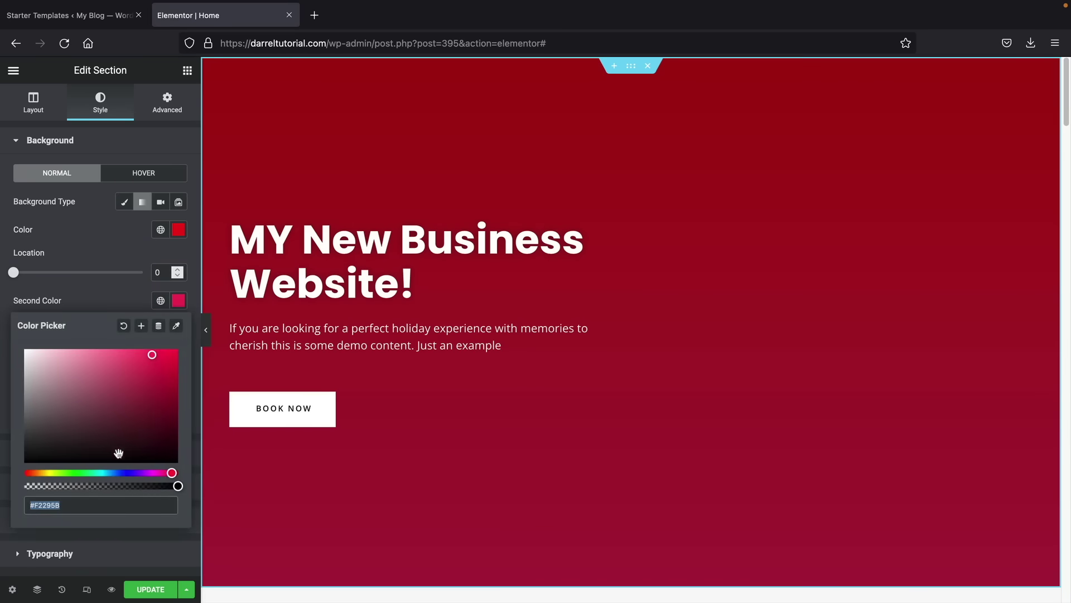
click(104, 472)
click(121, 249)
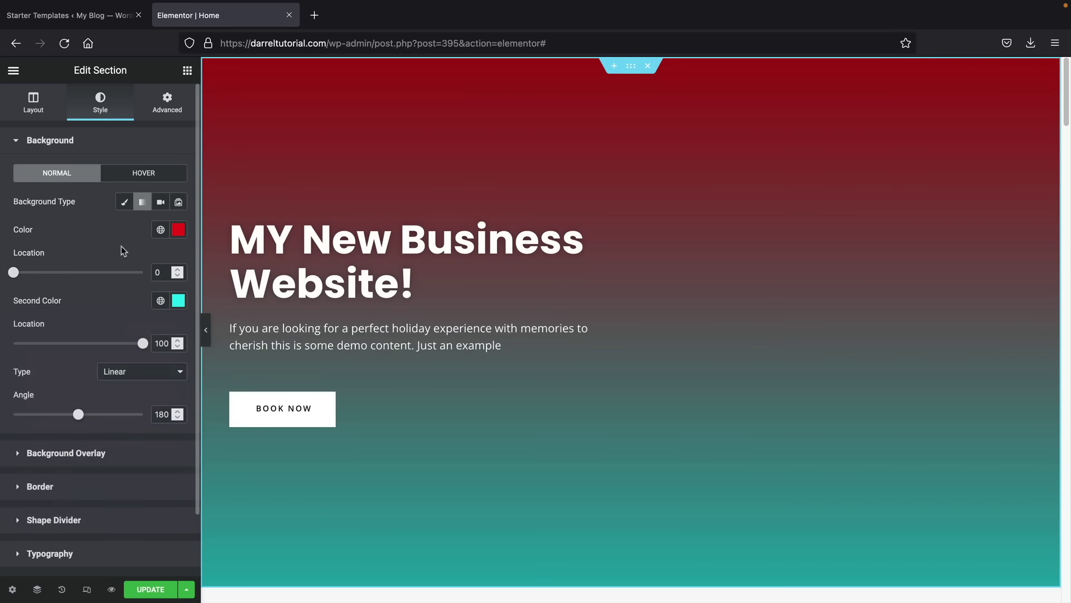
drag(78, 414, 129, 424)
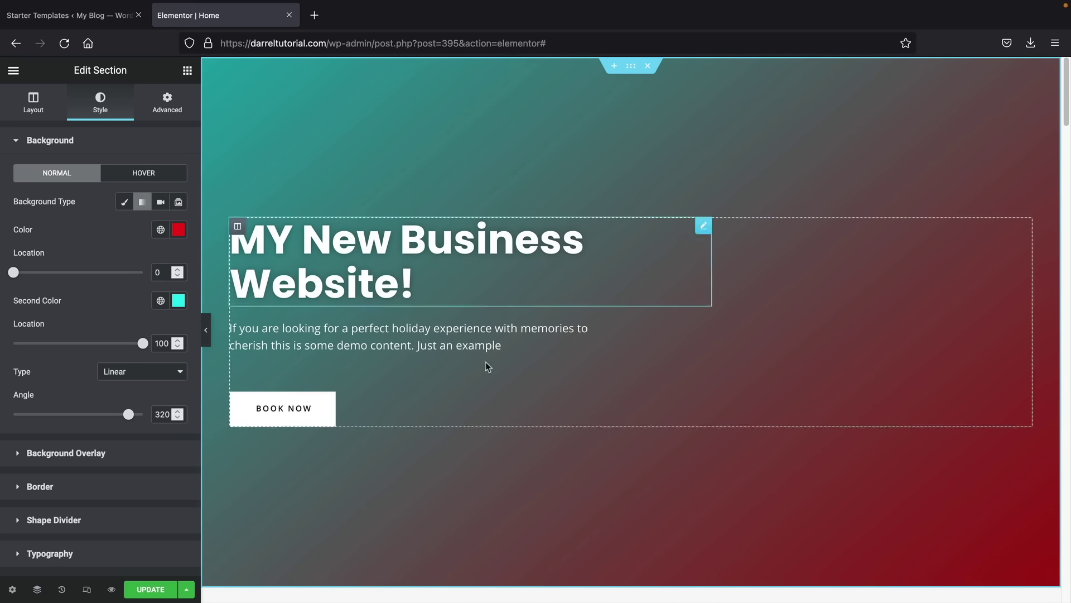
click(162, 203)
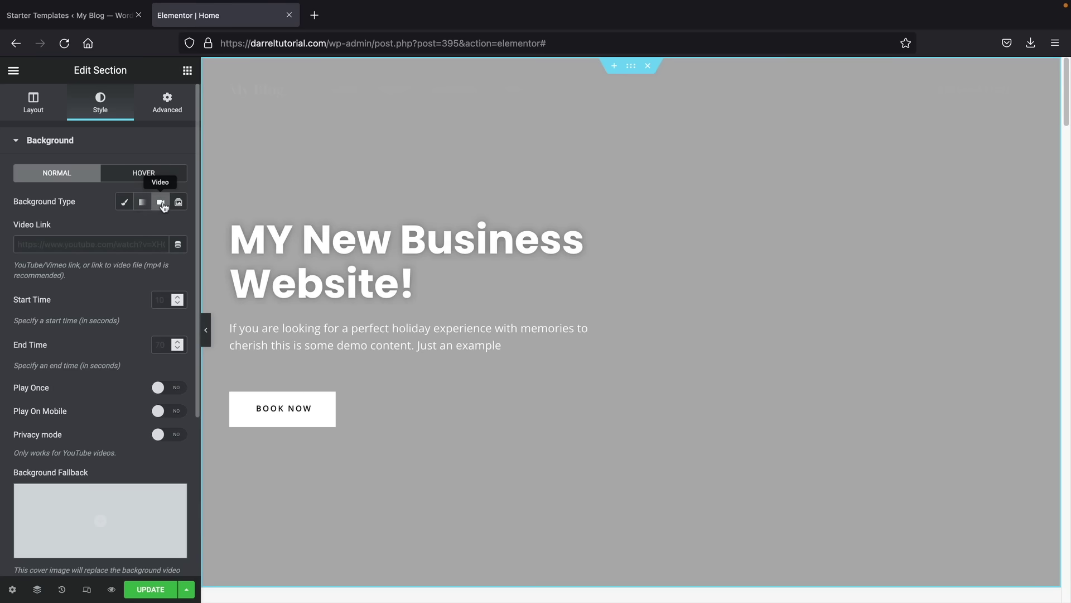
click(81, 245)
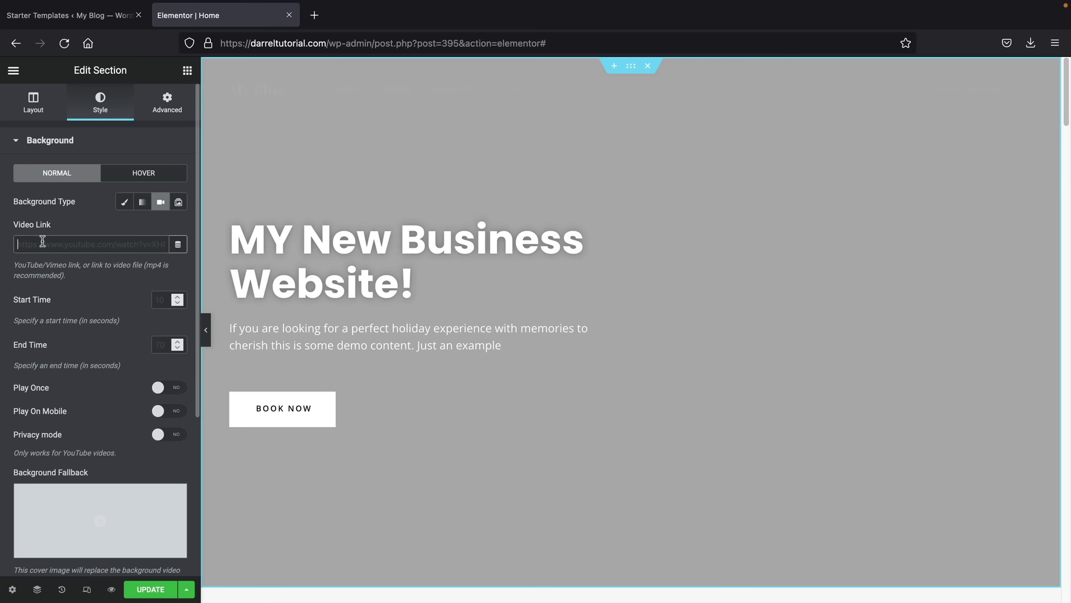
- Clear the hero's red background colour and begin choosing a classic background image
click(126, 203)
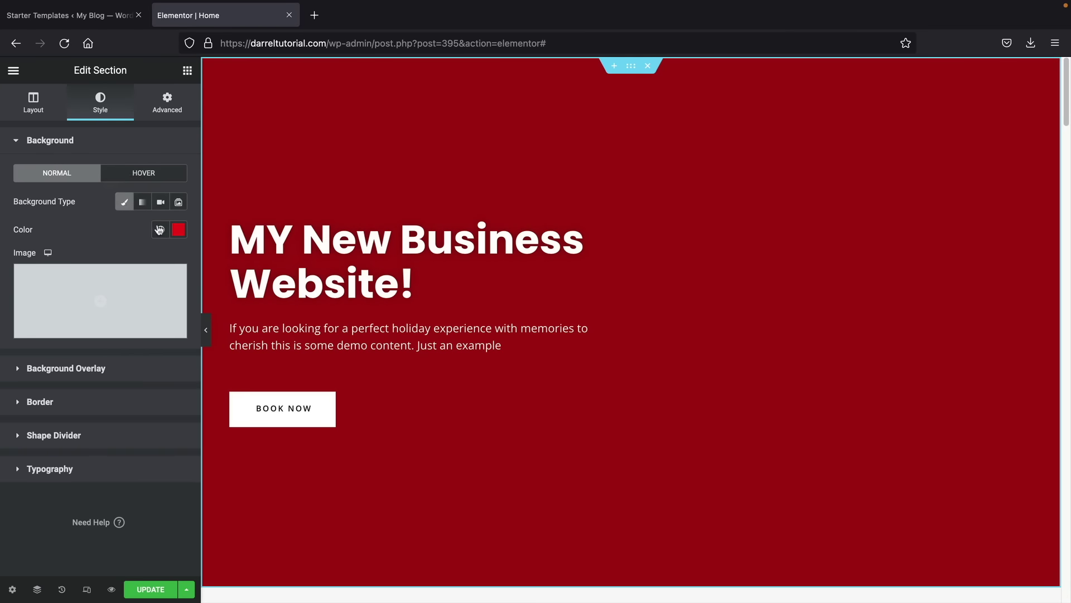
mouse_move(136, 298)
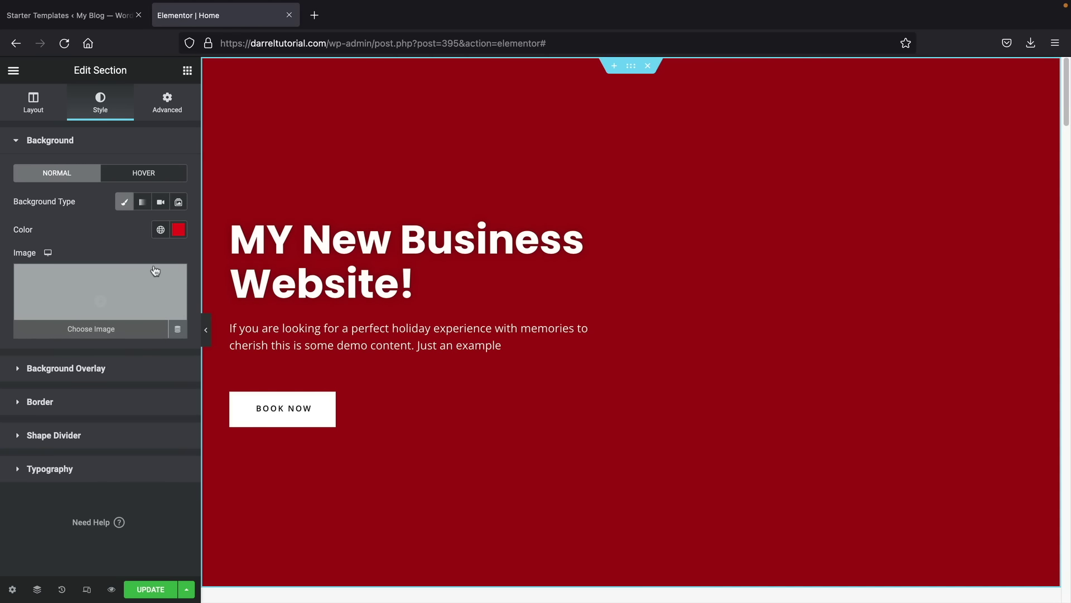
click(178, 231)
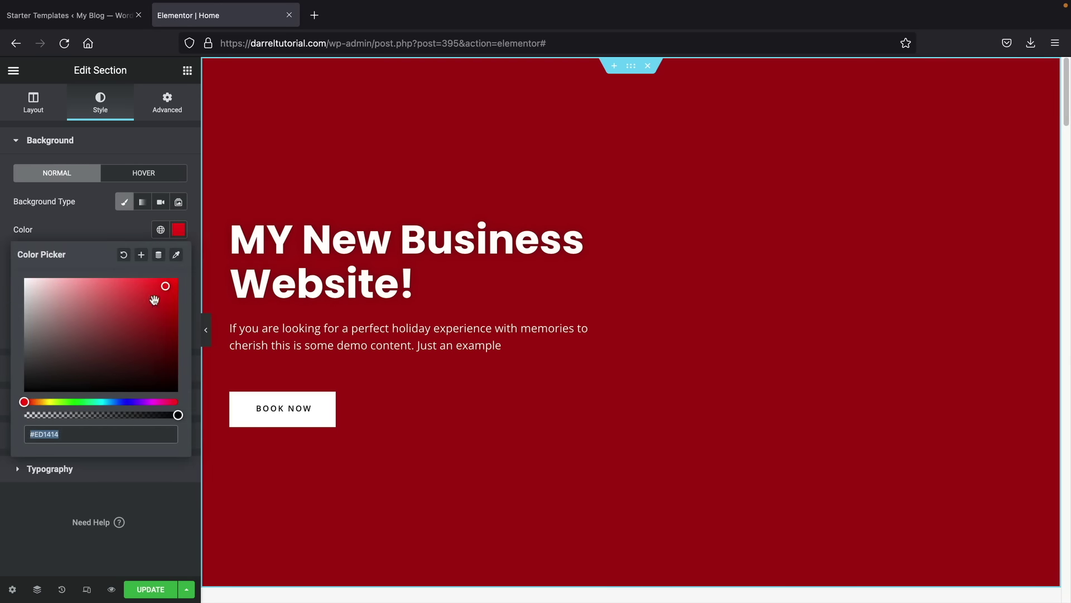
click(123, 254)
click(125, 230)
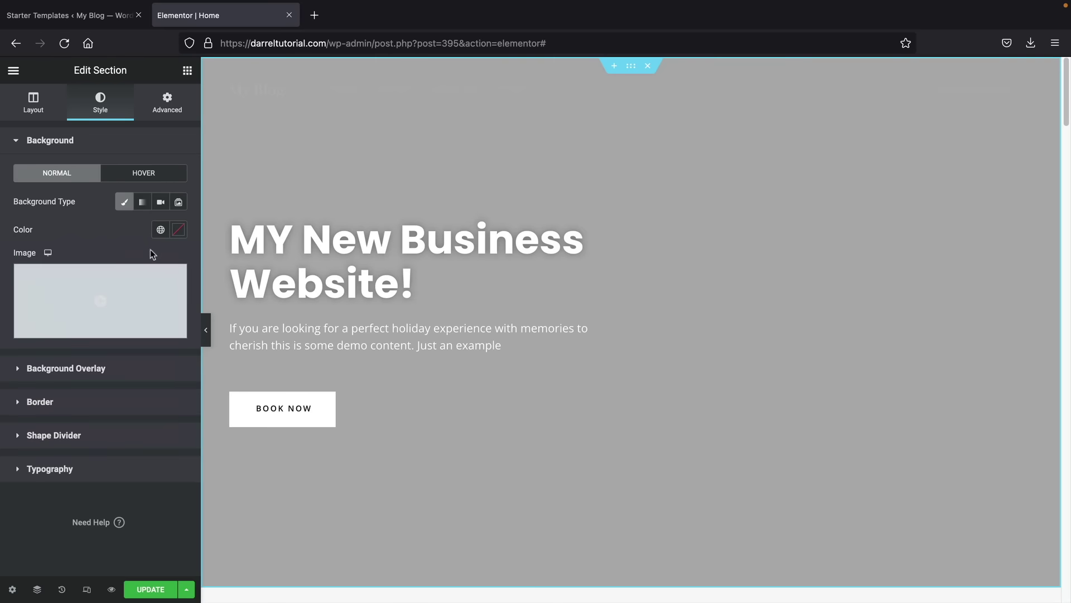
click(96, 300)
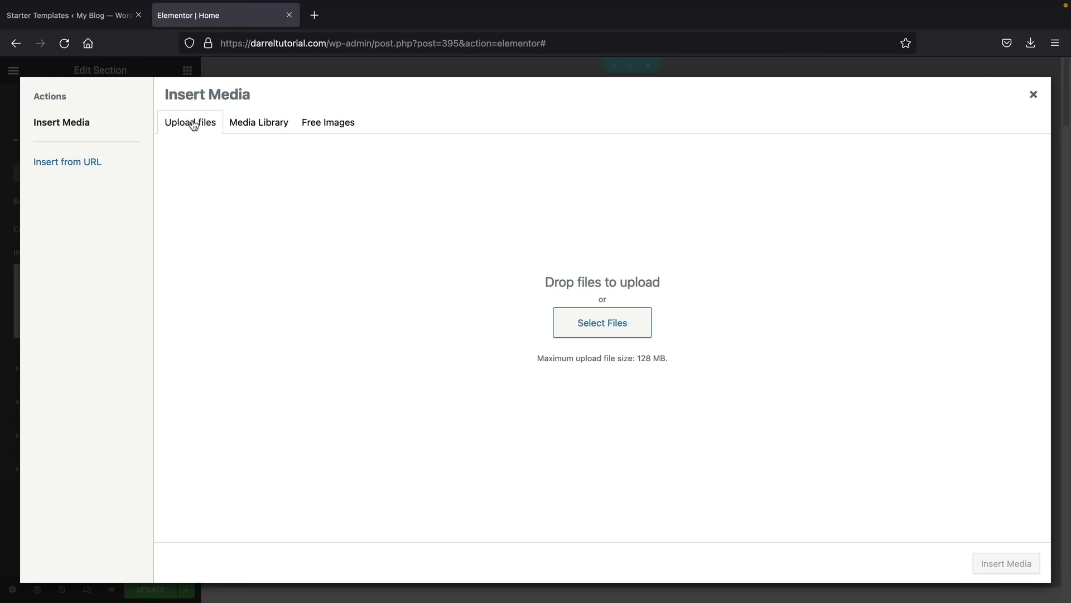
- Upload every image from the Images folder, including dog, office and website screenshots
click(586, 330)
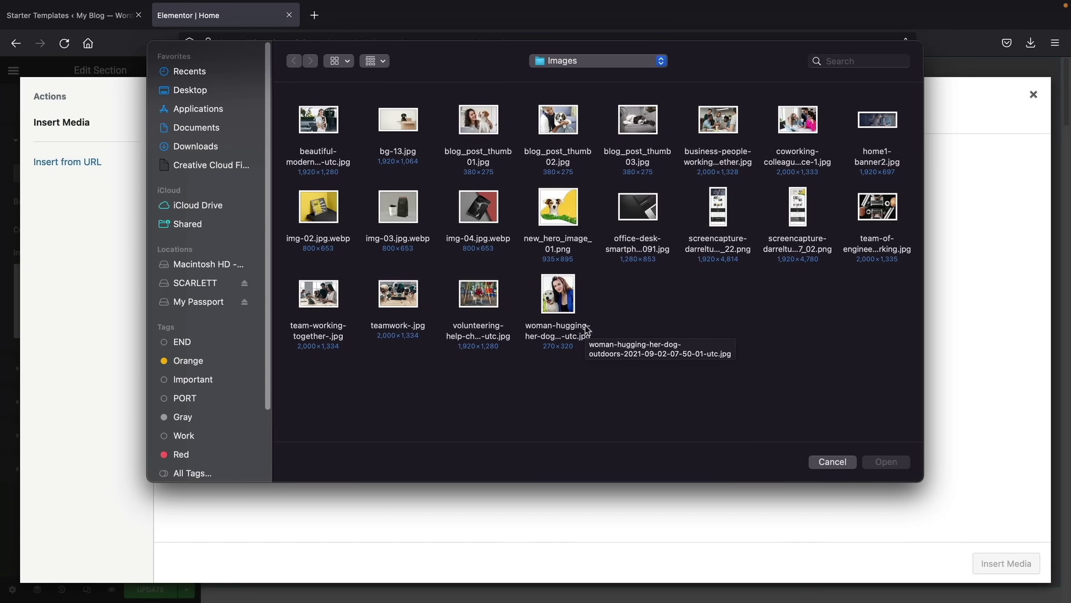
drag(895, 386, 296, 100)
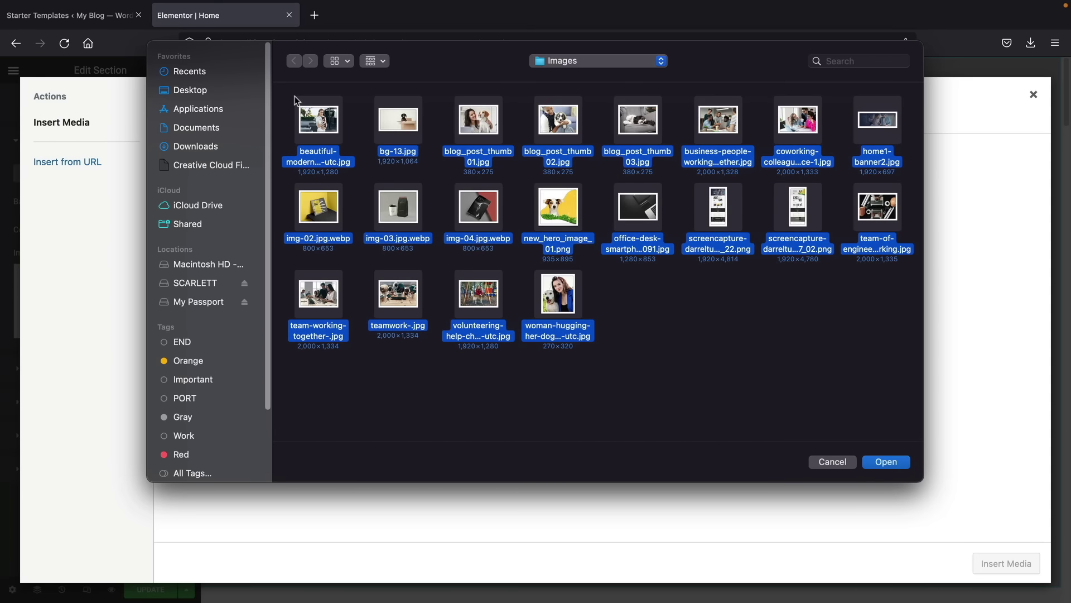
click(887, 463)
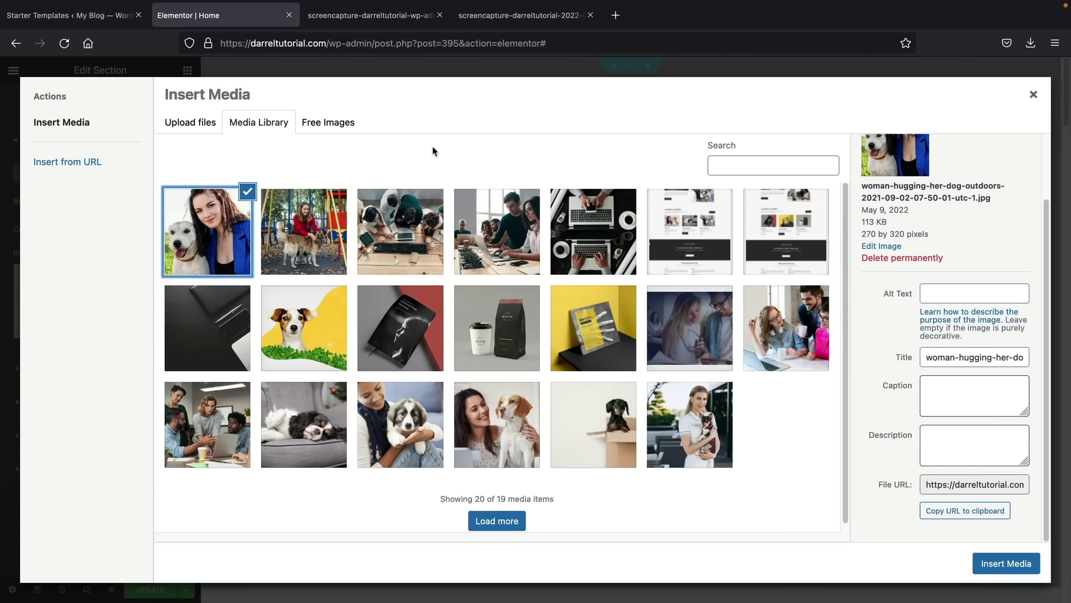
click(684, 234)
click(757, 233)
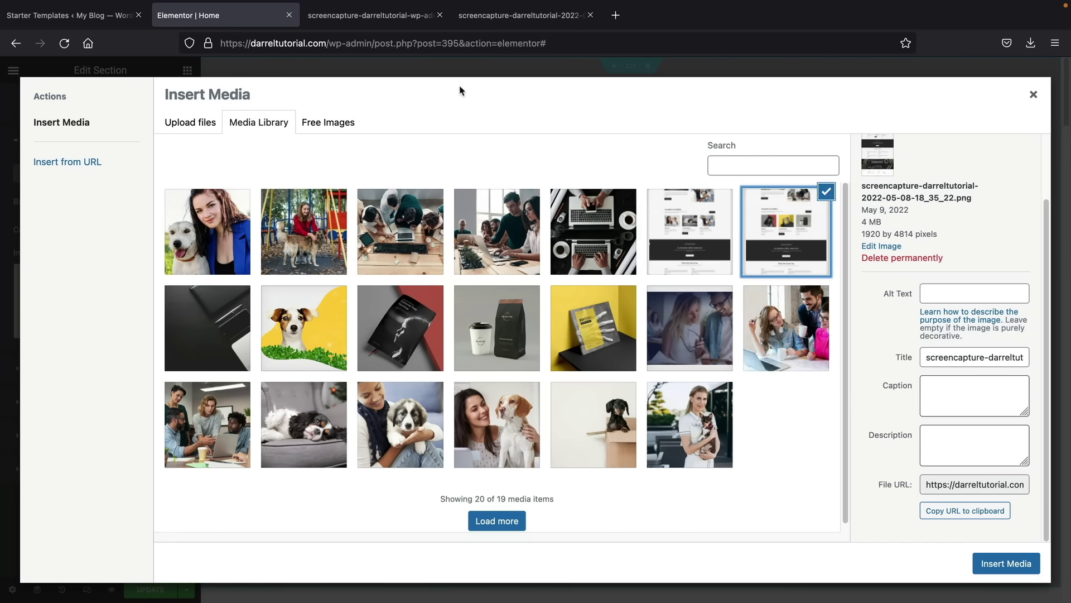
click(376, 20)
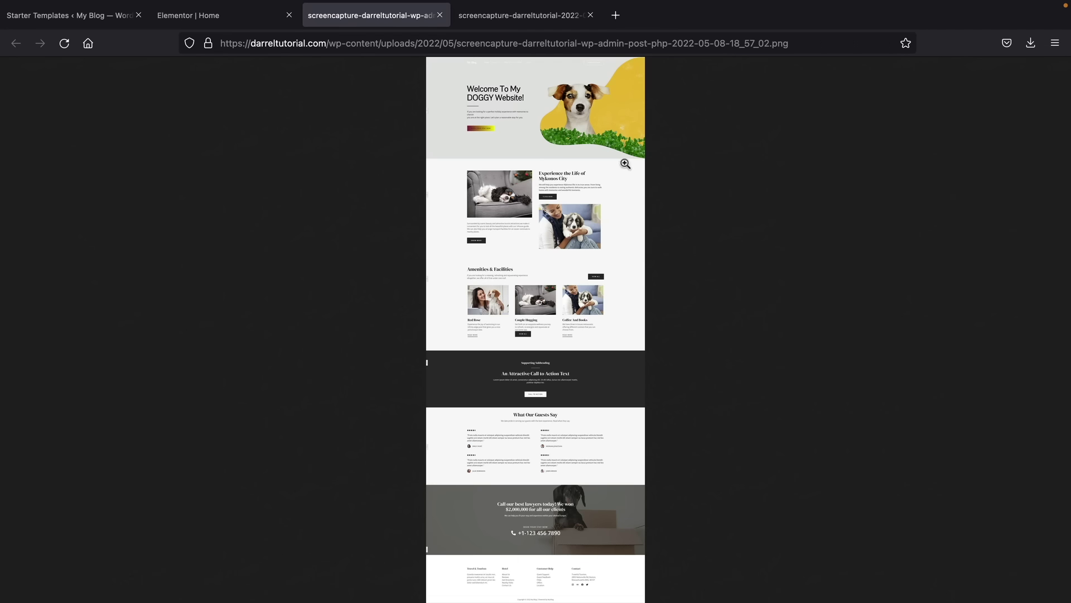
click(534, 19)
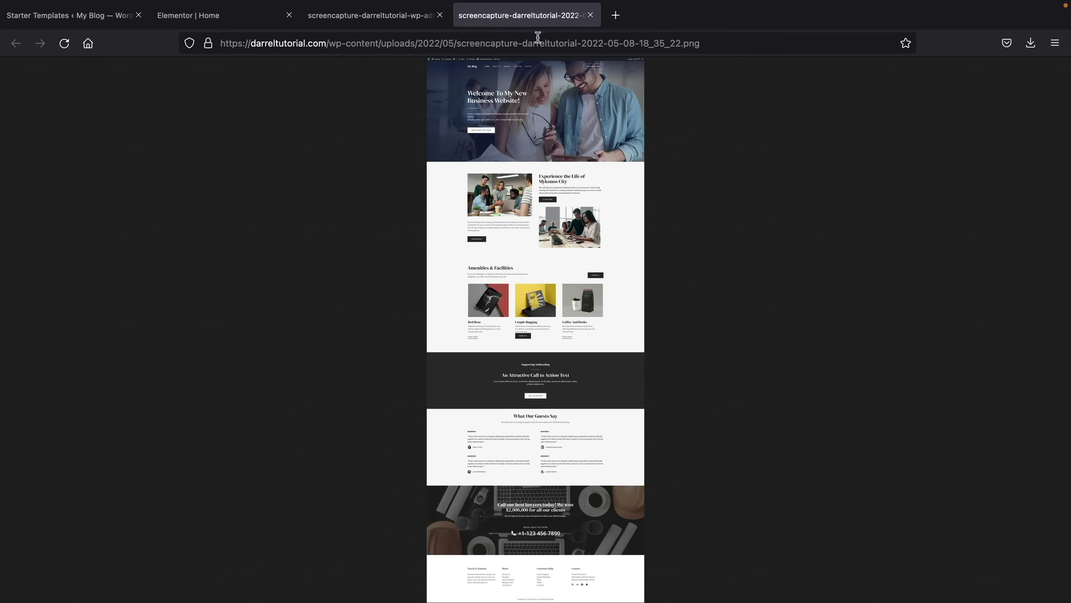
click(394, 20)
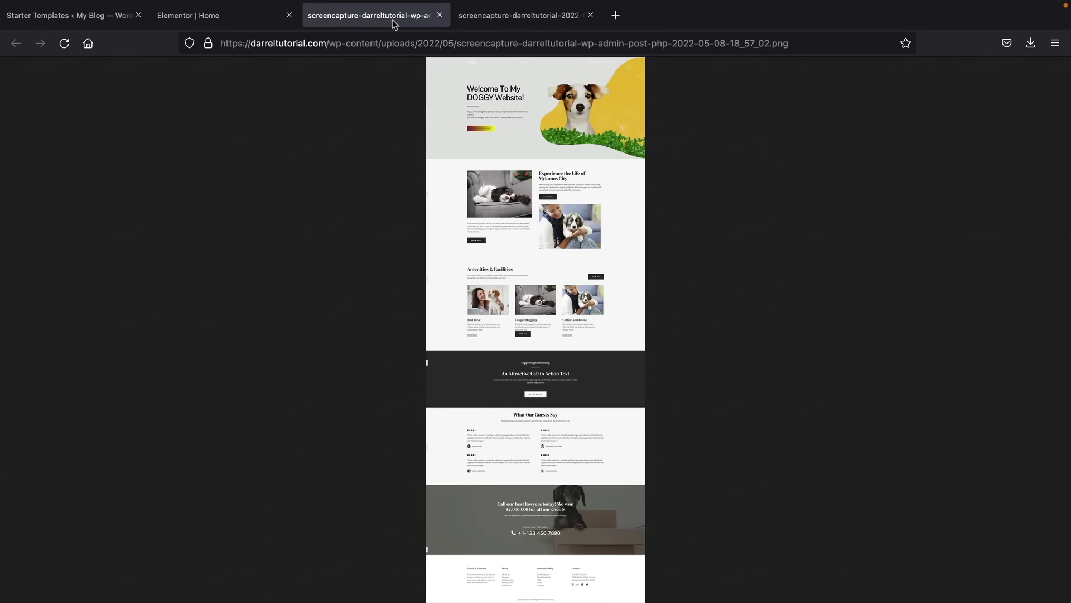
click(459, 19)
click(398, 19)
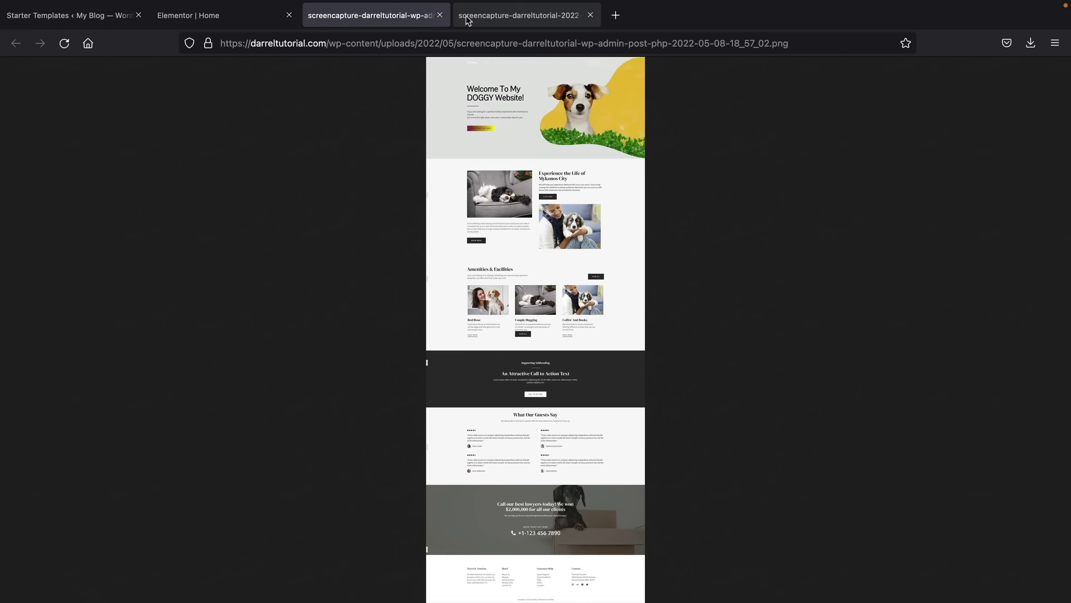
click(461, 17)
click(394, 20)
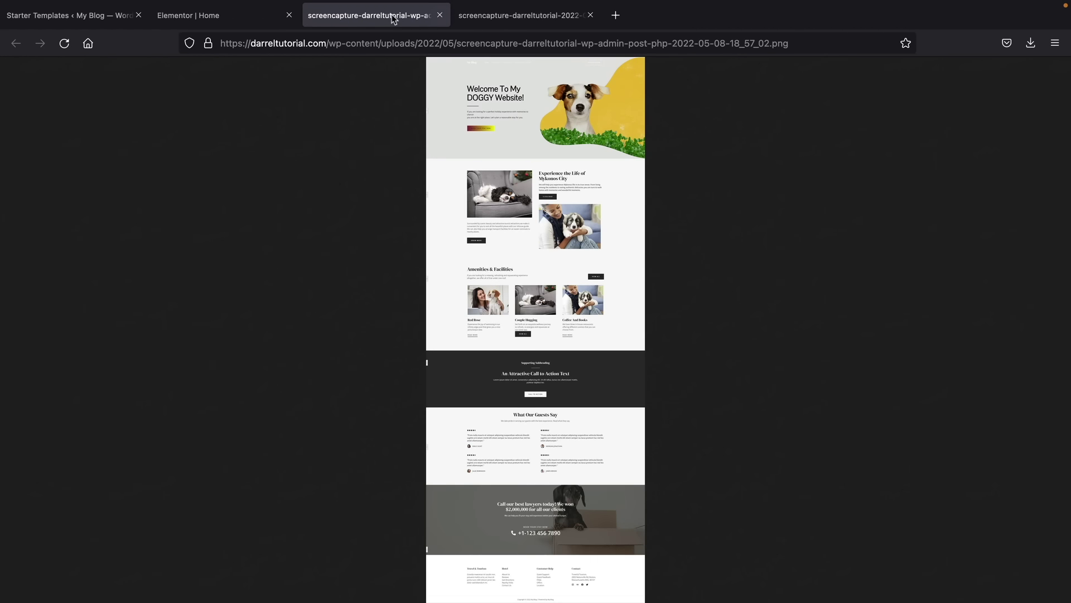
click(495, 18)
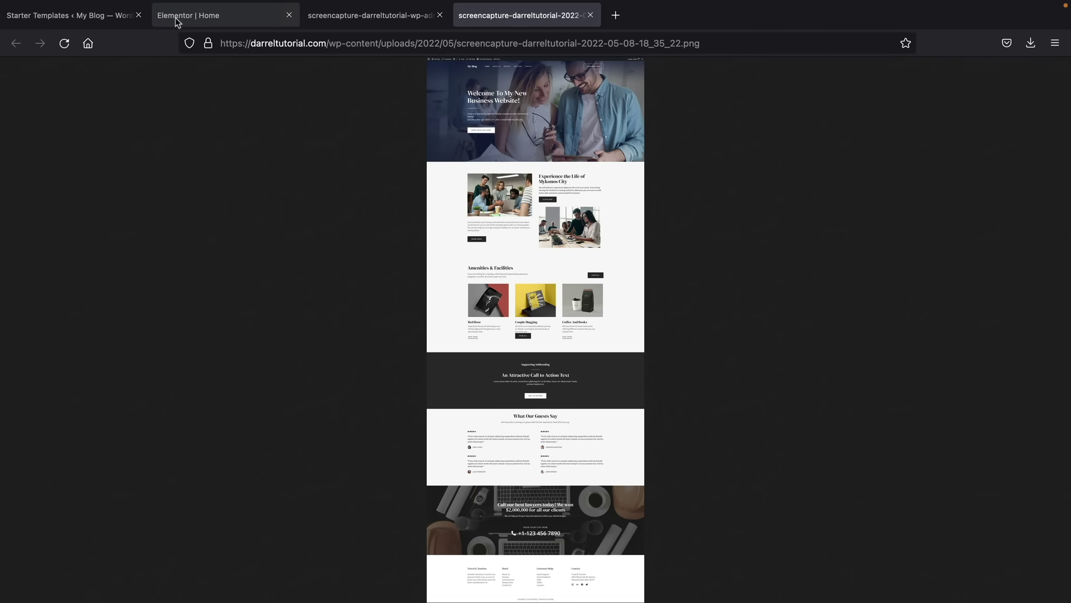
click(190, 19)
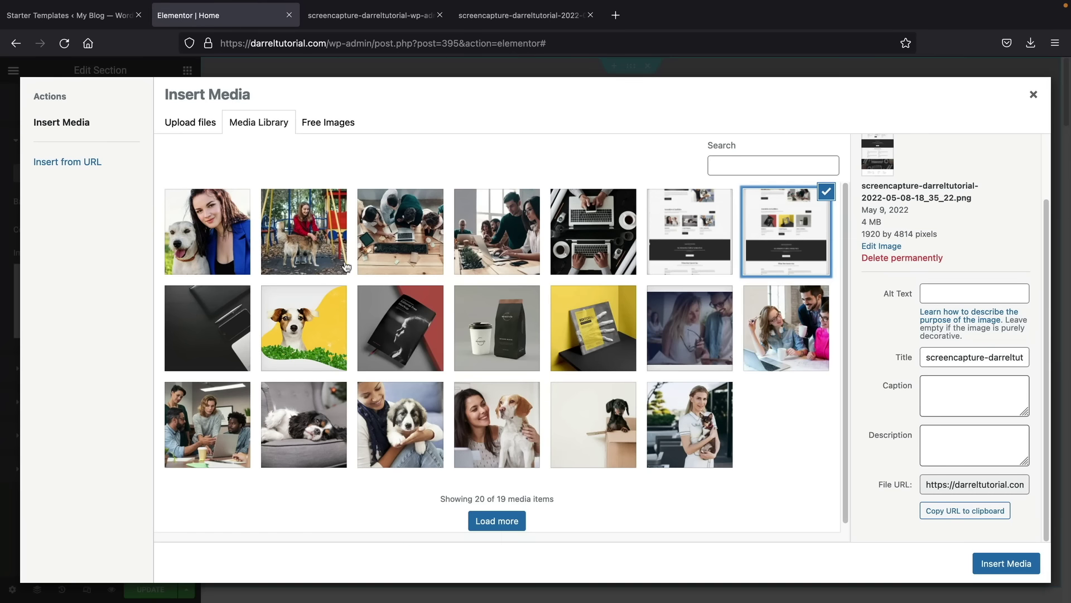
- Insert home1-banner2-2.jpg as the hero background, positioned Center Center
click(681, 325)
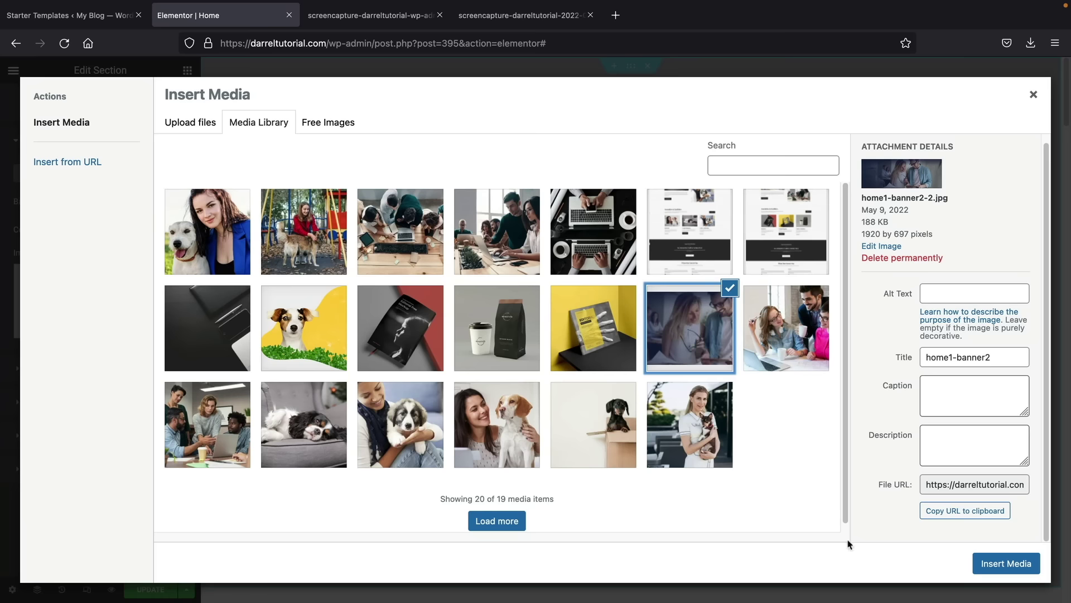
click(991, 564)
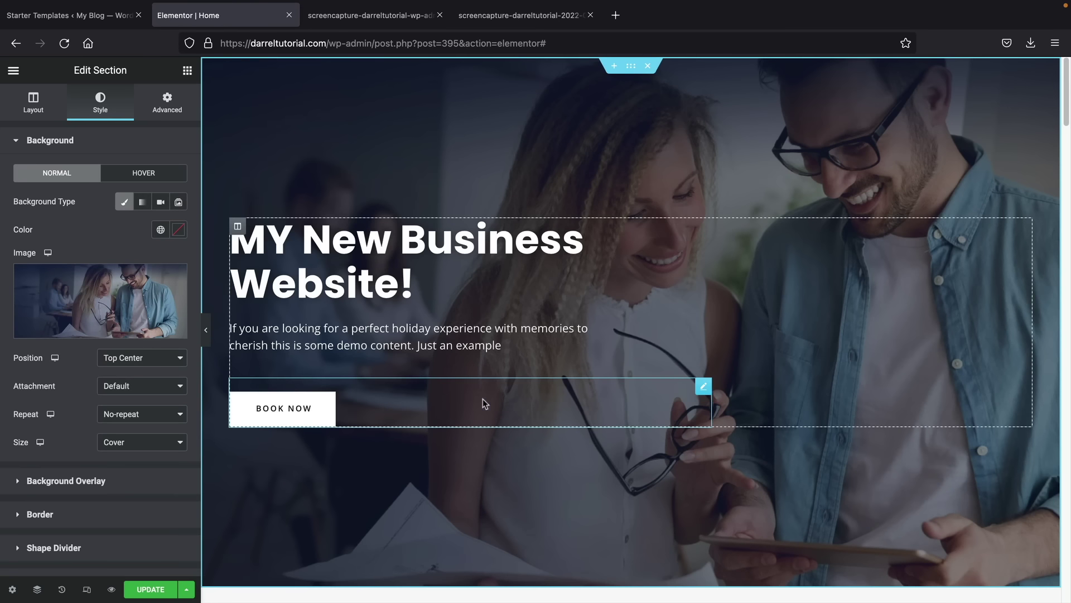
click(150, 358)
click(141, 307)
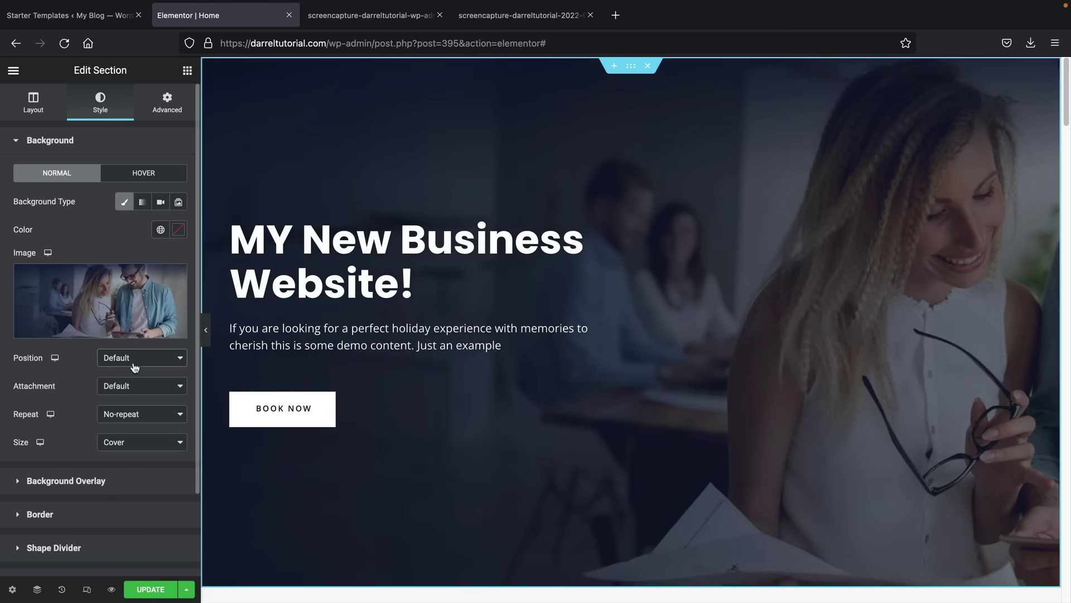
click(132, 361)
click(134, 370)
click(144, 358)
click(139, 371)
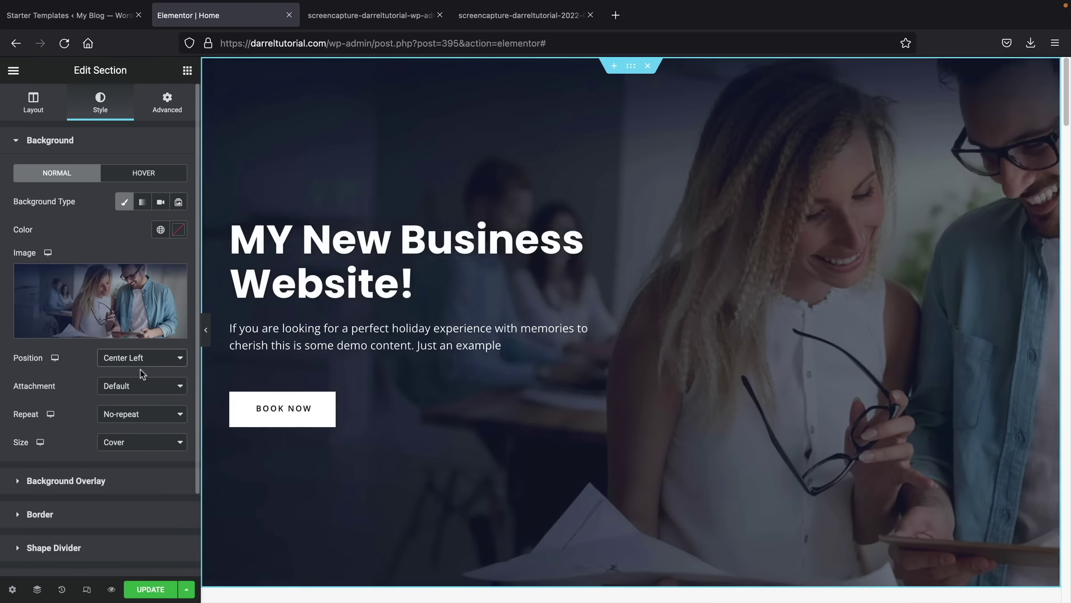
click(147, 357)
click(140, 370)
click(143, 358)
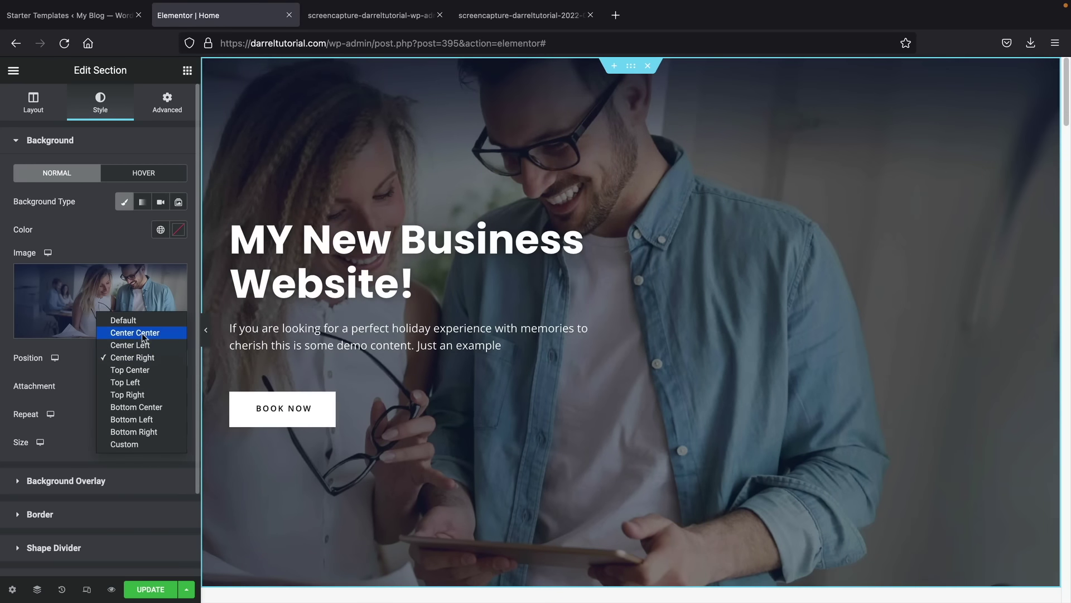
click(144, 335)
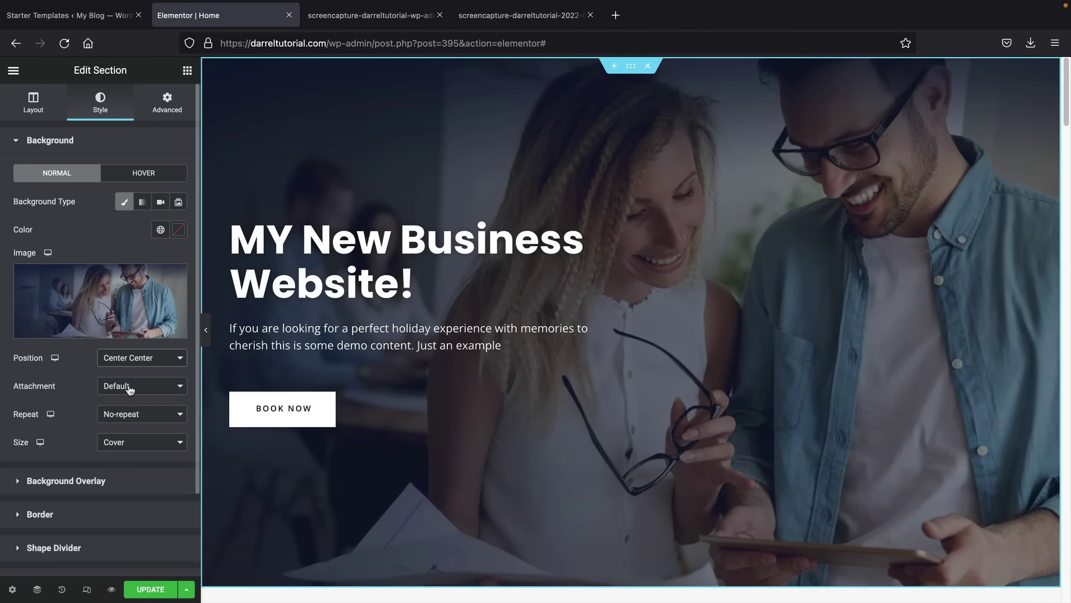
- Compare Fixed and Scroll attachment, settle on Default, and keep background size Cover
click(129, 387)
click(122, 410)
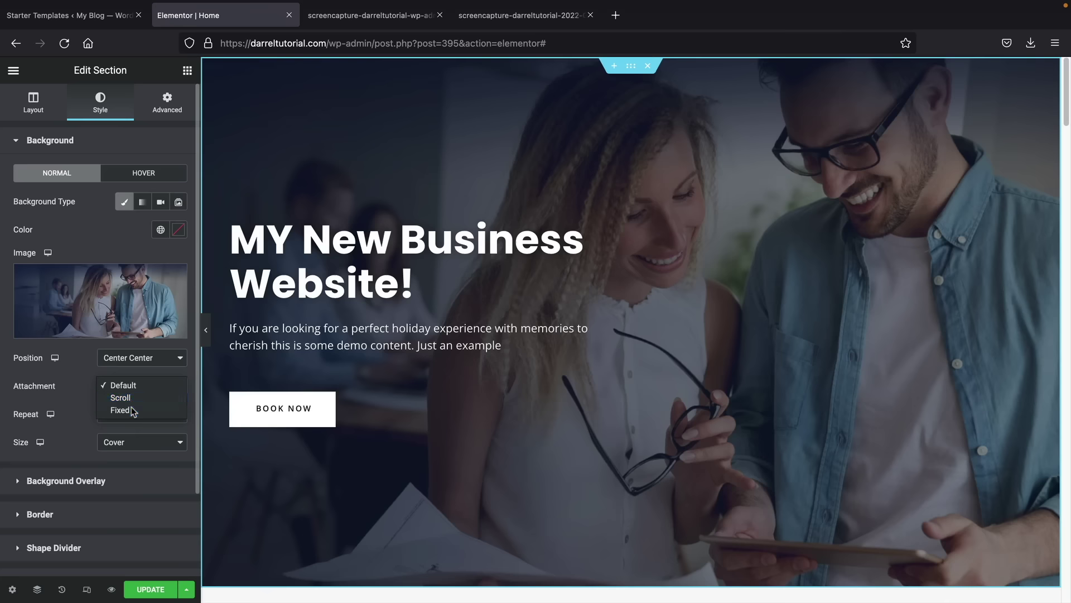
scroll(420, 328, down, 3)
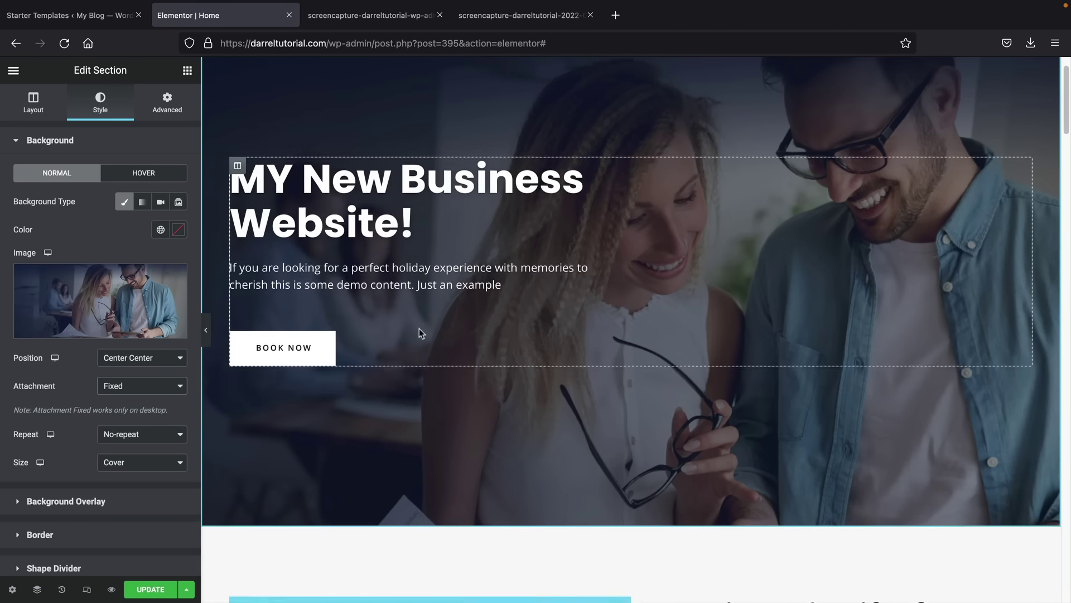
scroll(420, 328, up, 3)
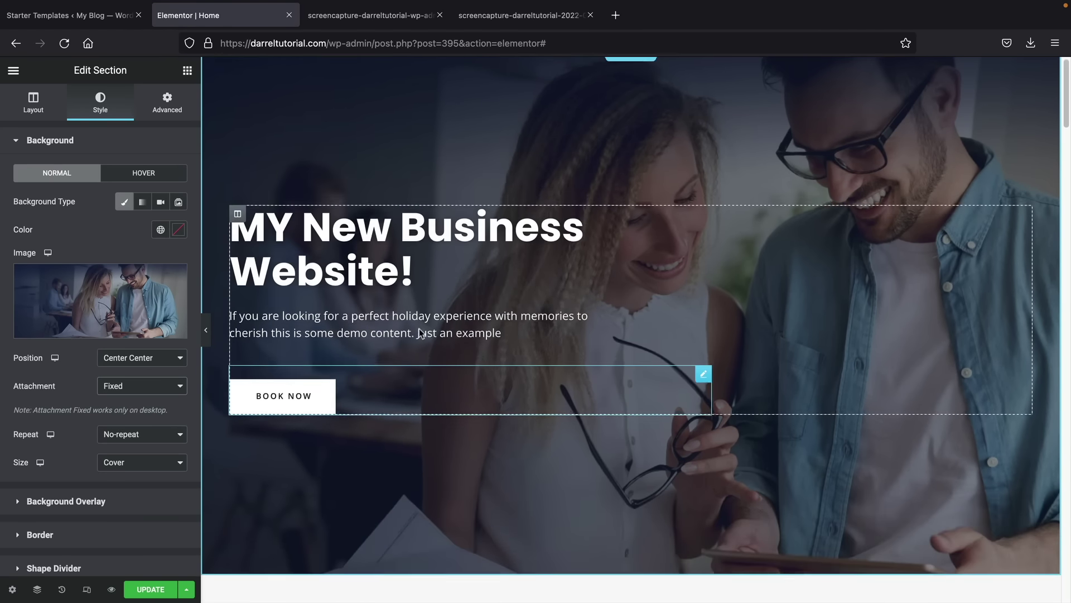
scroll(420, 329, down, 1)
scroll(420, 328, down, 3)
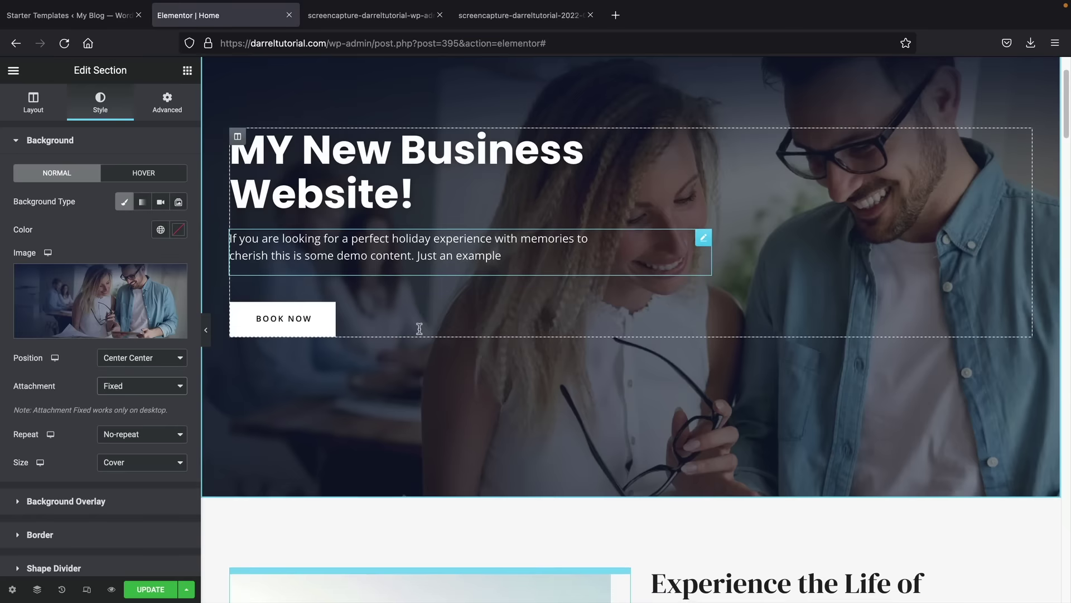
scroll(419, 328, up, 3)
scroll(419, 329, up, 1)
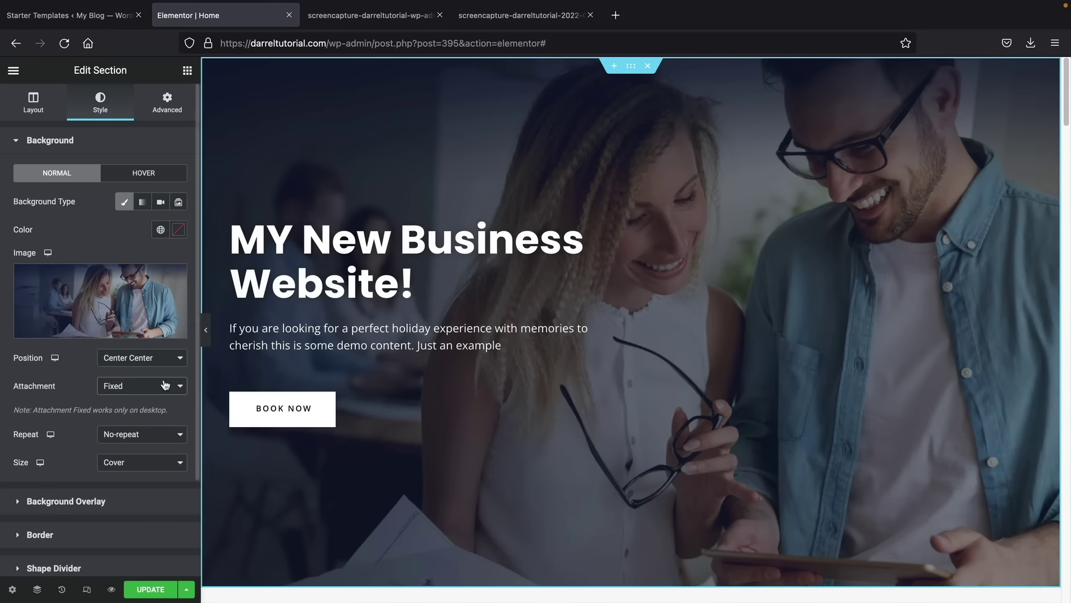
click(148, 386)
click(151, 372)
scroll(306, 363, down, 3)
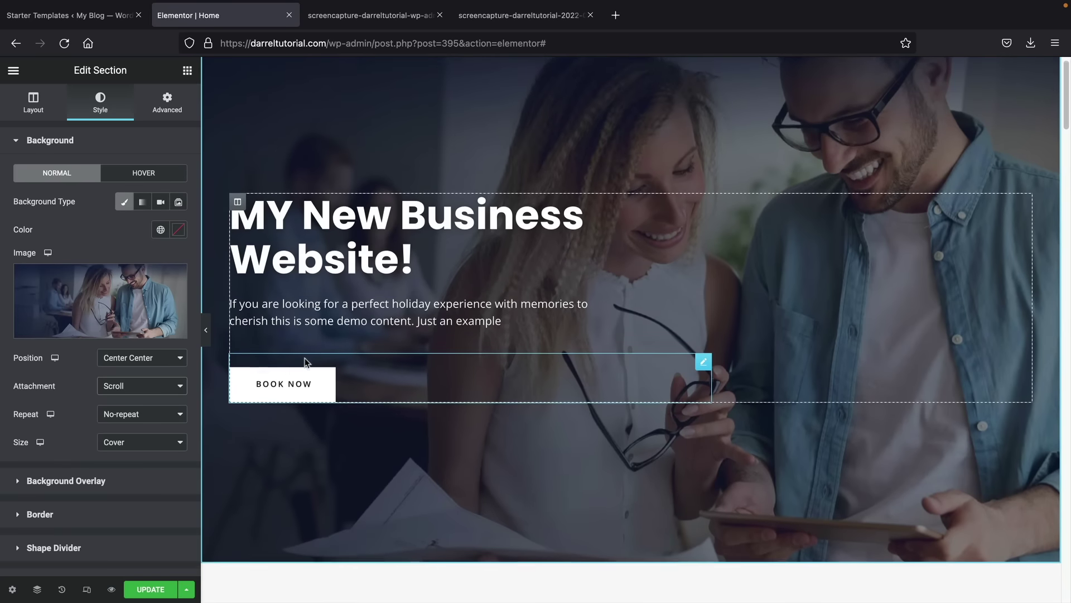
scroll(306, 363, up, 3)
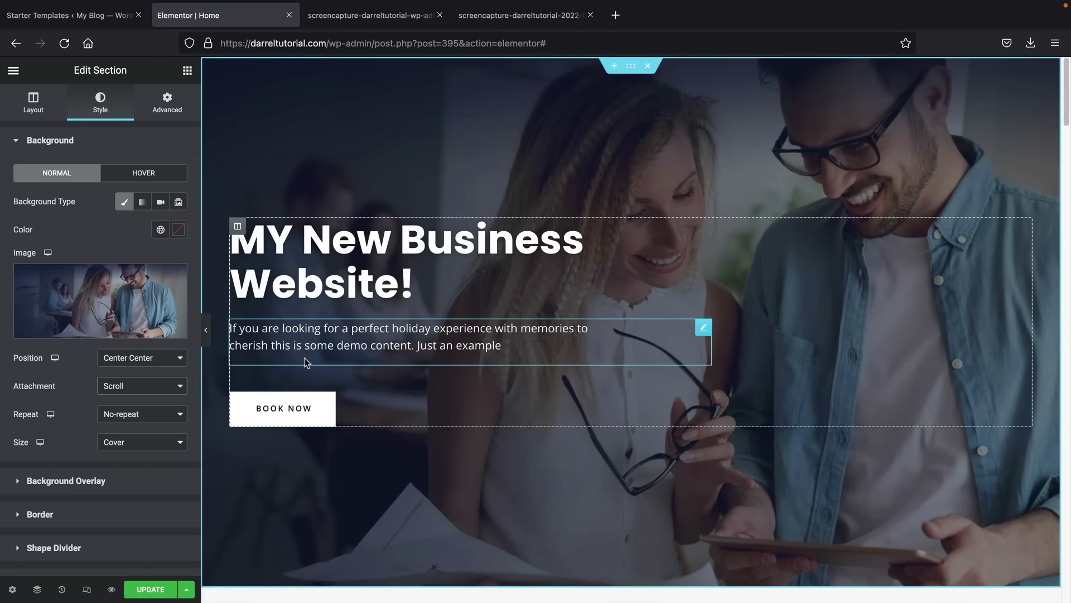
click(148, 386)
click(117, 372)
scroll(419, 371, down, 1)
scroll(419, 370, up, 1)
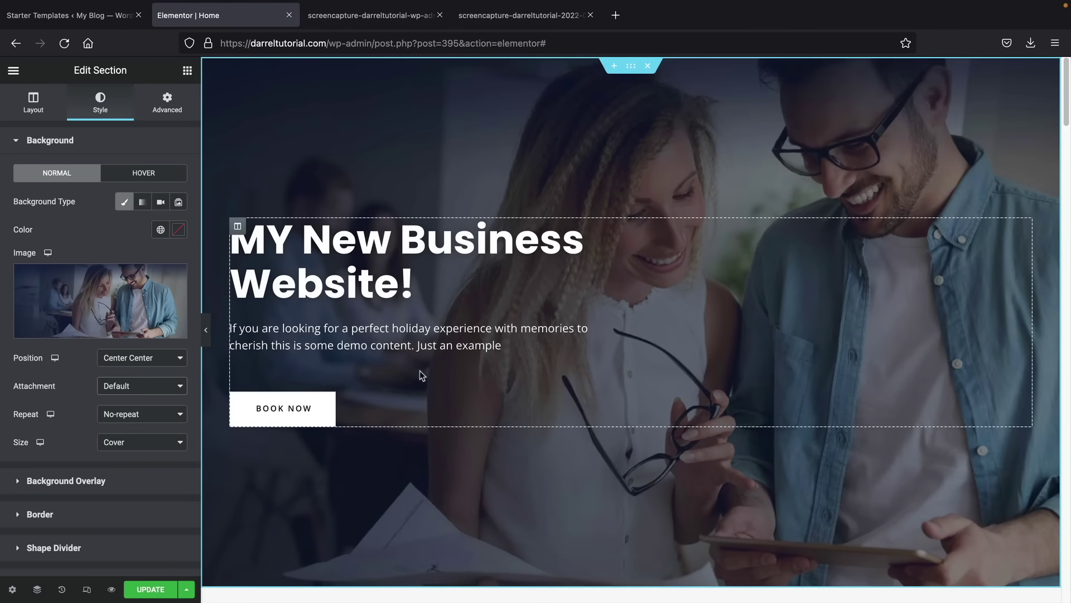
click(118, 444)
click(130, 443)
- Replace the hero heading text with 'Get A New Loan For Your House!'
triple_click(331, 286)
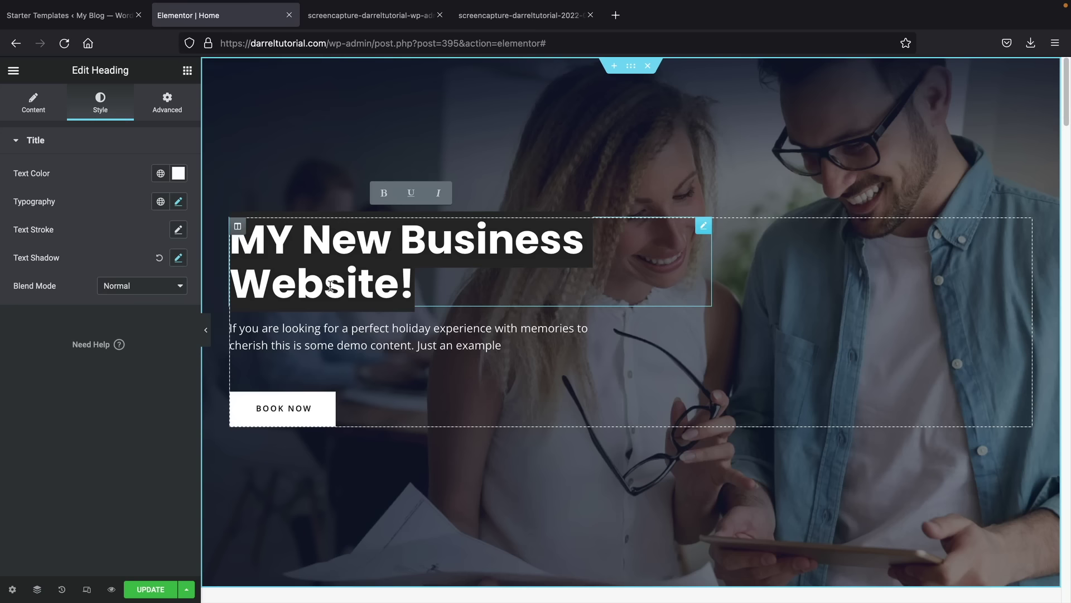
text(Get A New)
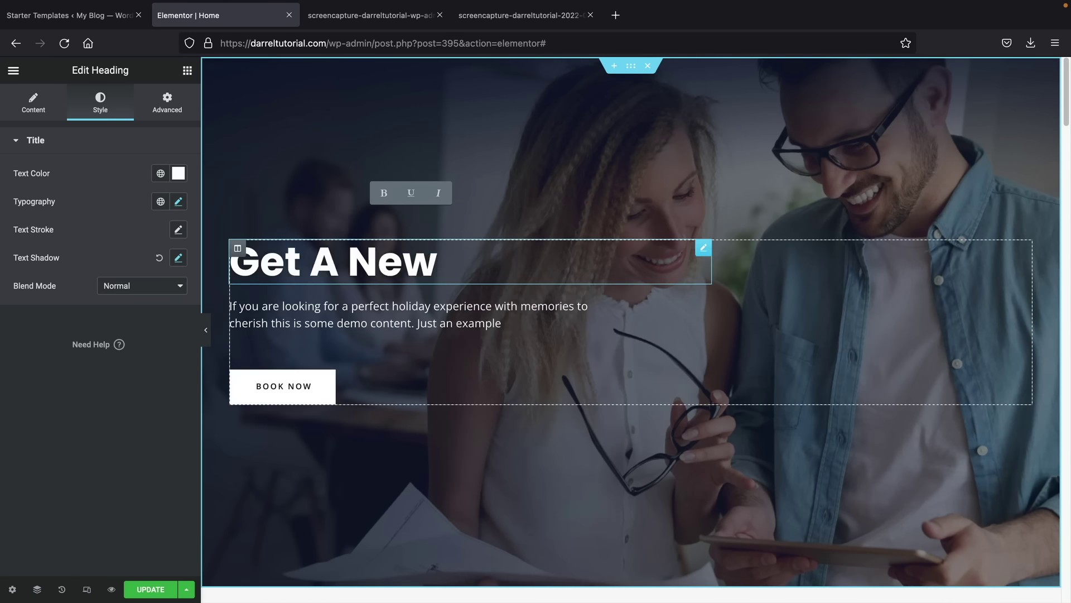
text( Loan For Your b)
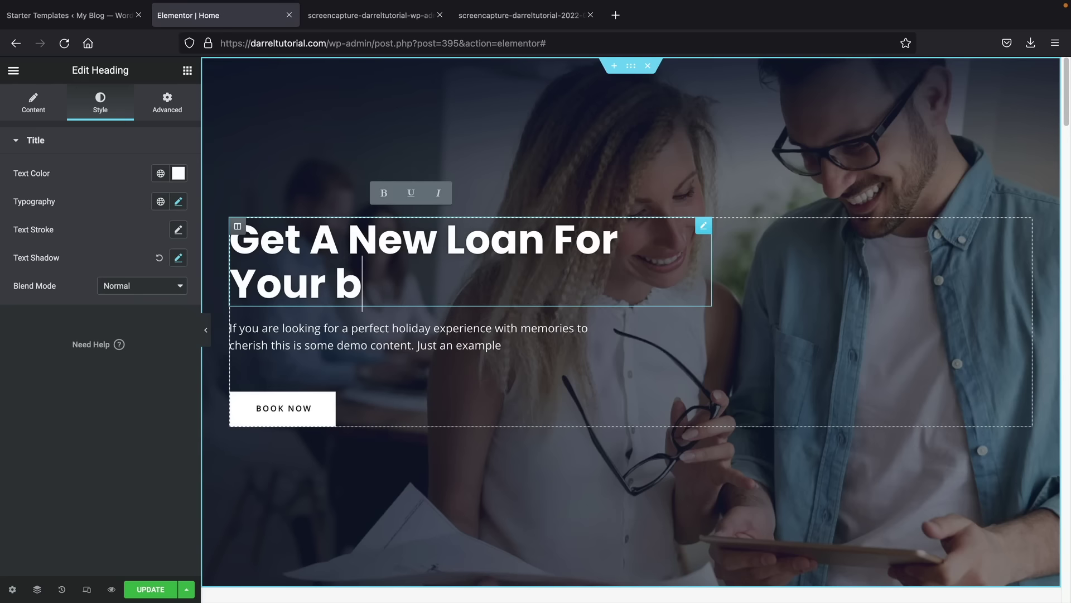
key(BackSpace)
text(House!)
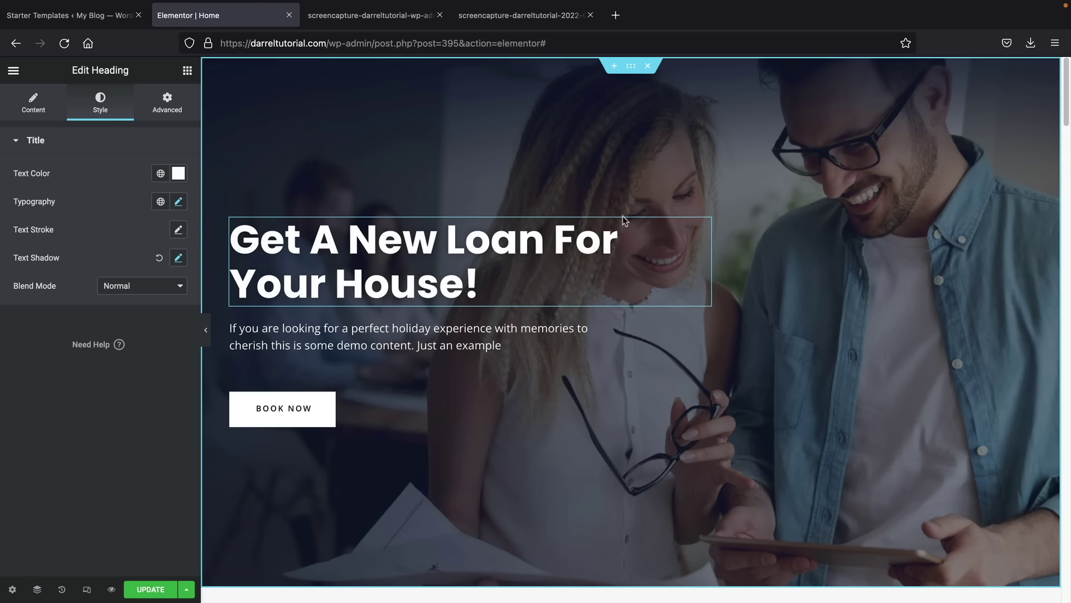
click(186, 72)
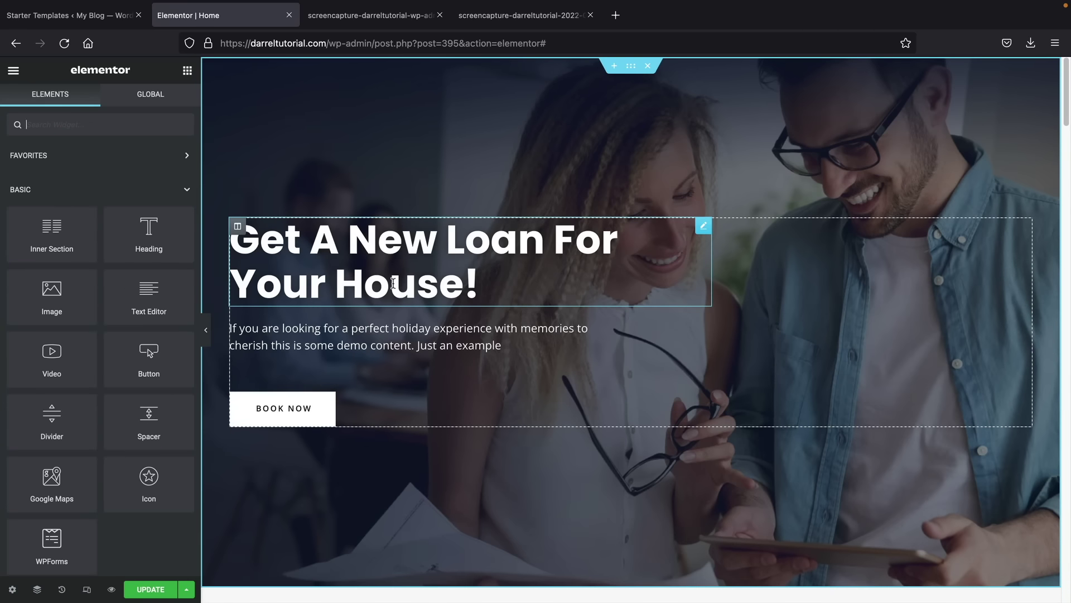
- Set the hero section's background overlay colour to cyan #12E0F2
right_click(505, 159)
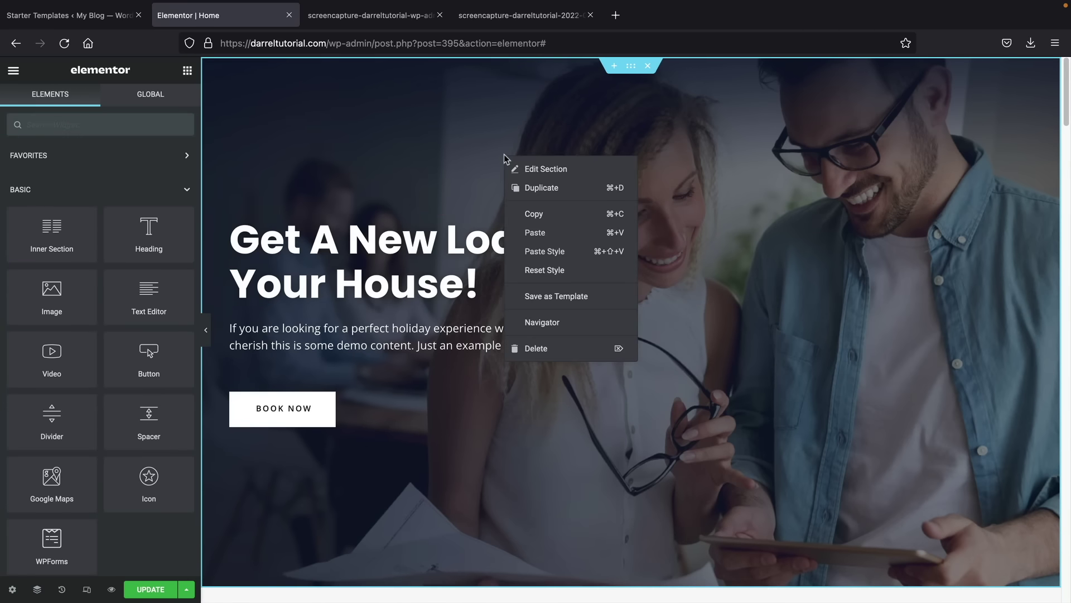
click(527, 169)
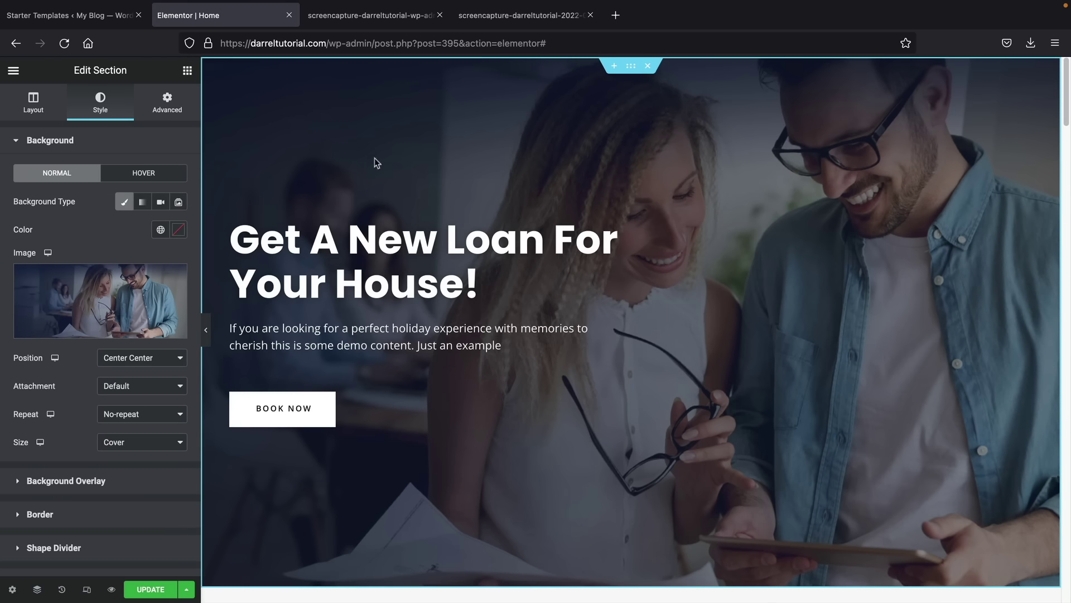
mouse_move(121, 330)
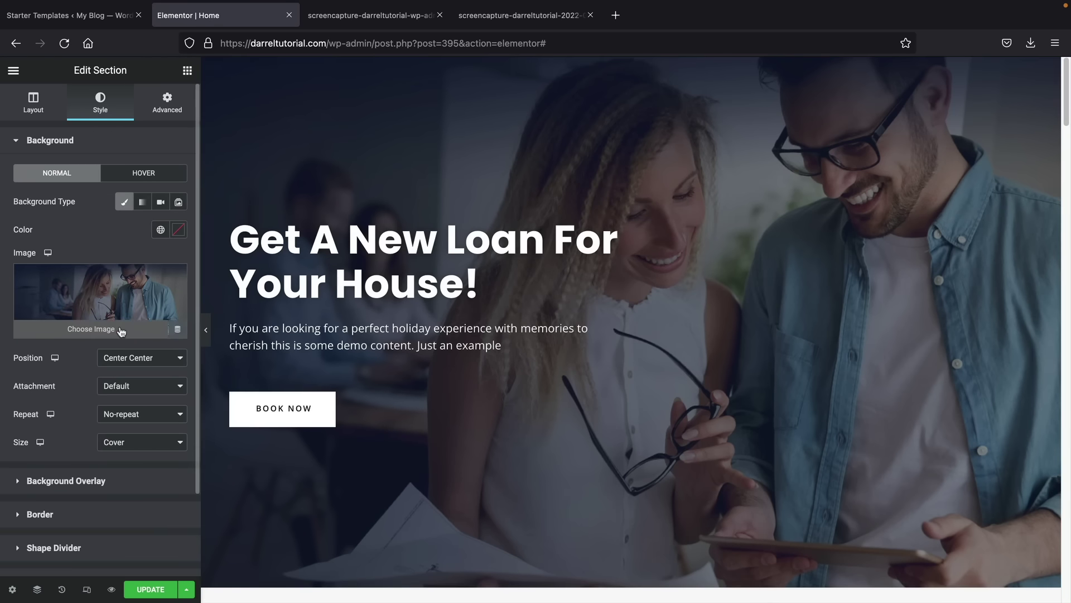
scroll(111, 424, down, 2)
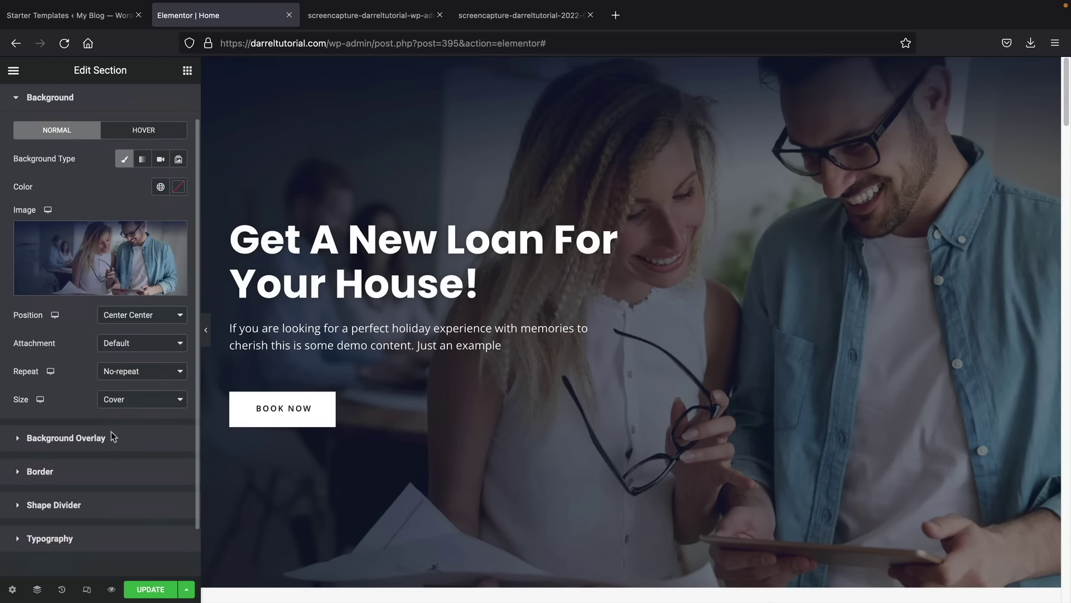
click(78, 439)
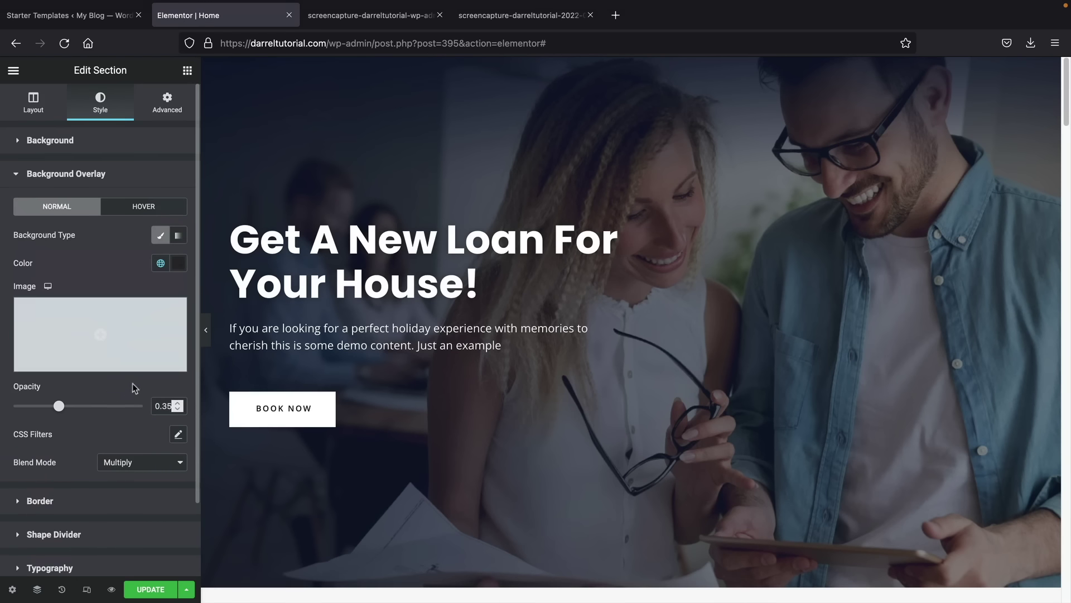
click(178, 269)
click(103, 435)
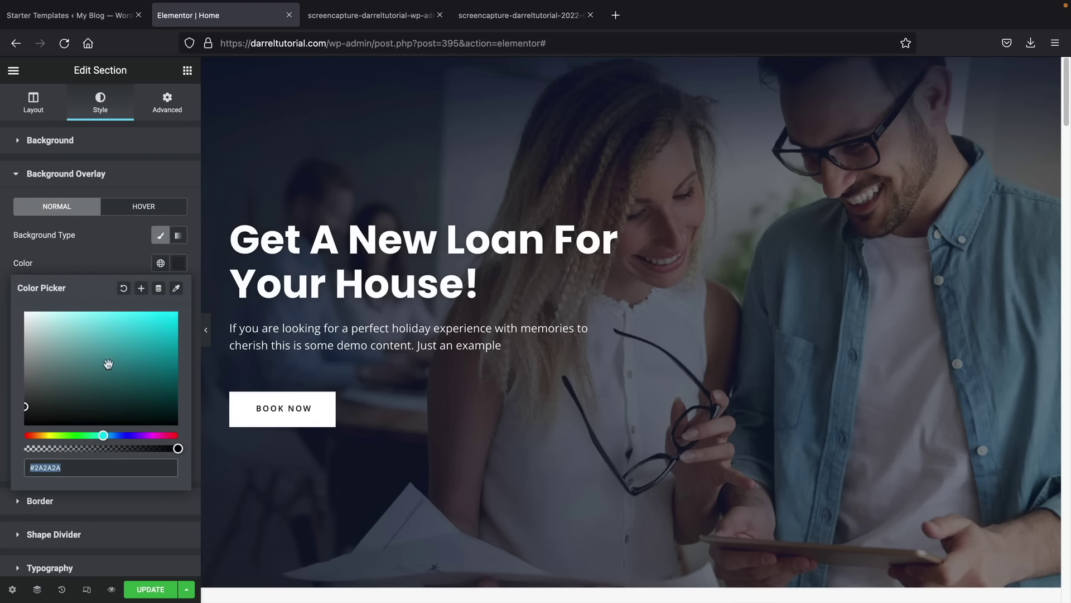
mouse_move(116, 335)
mouse_down()
mouse_move(153, 334)
mouse_move(167, 317)
mouse_up()
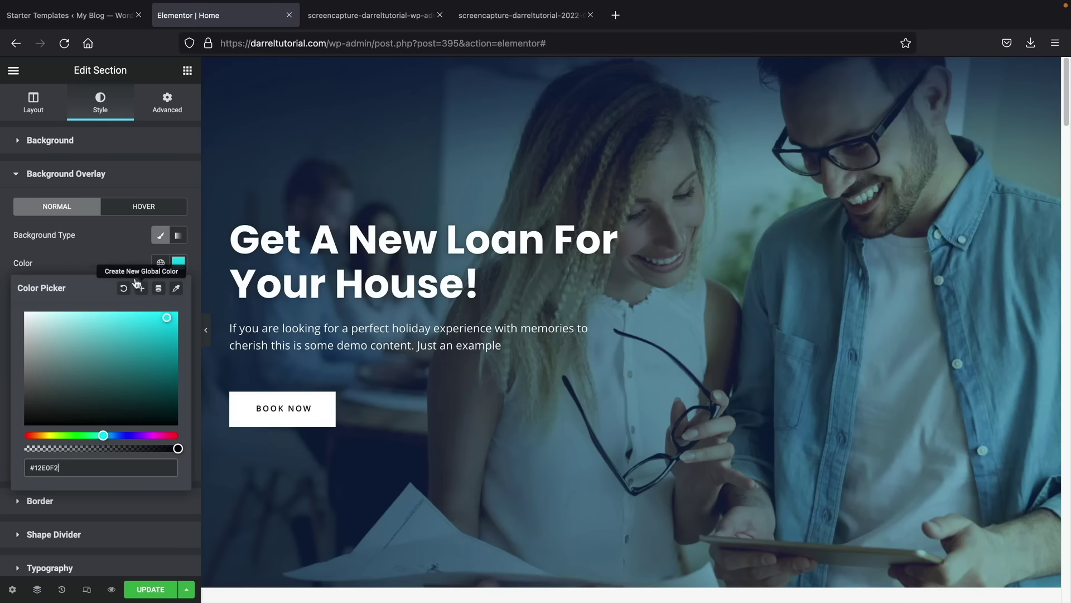
click(119, 272)
- Fade the overlay opacity to 0 and preview the page without the editing panel
drag(78, 405, 54, 411)
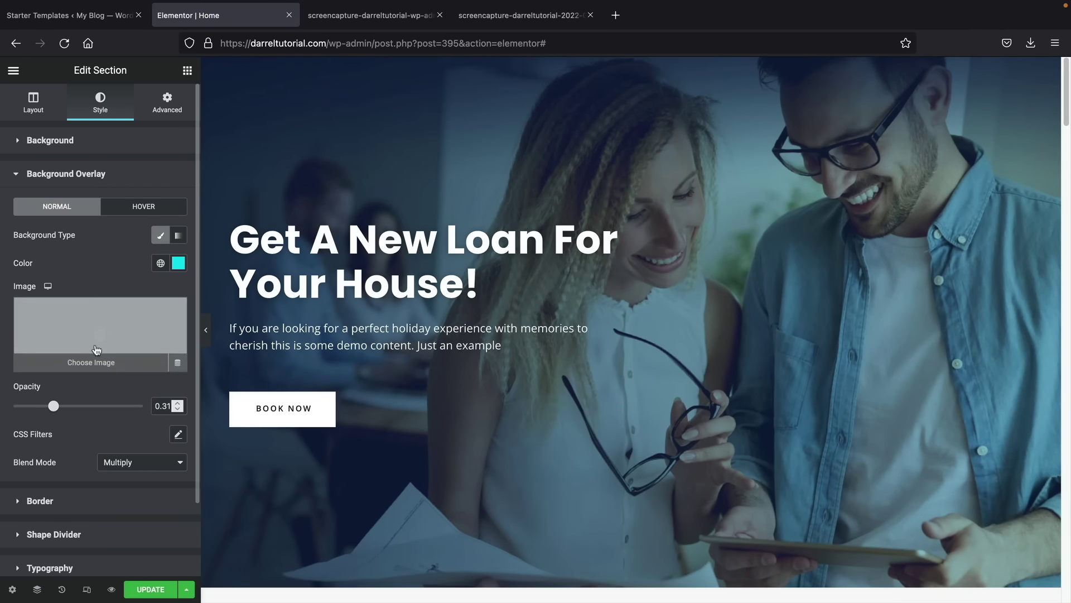
drag(53, 406, 5, 410)
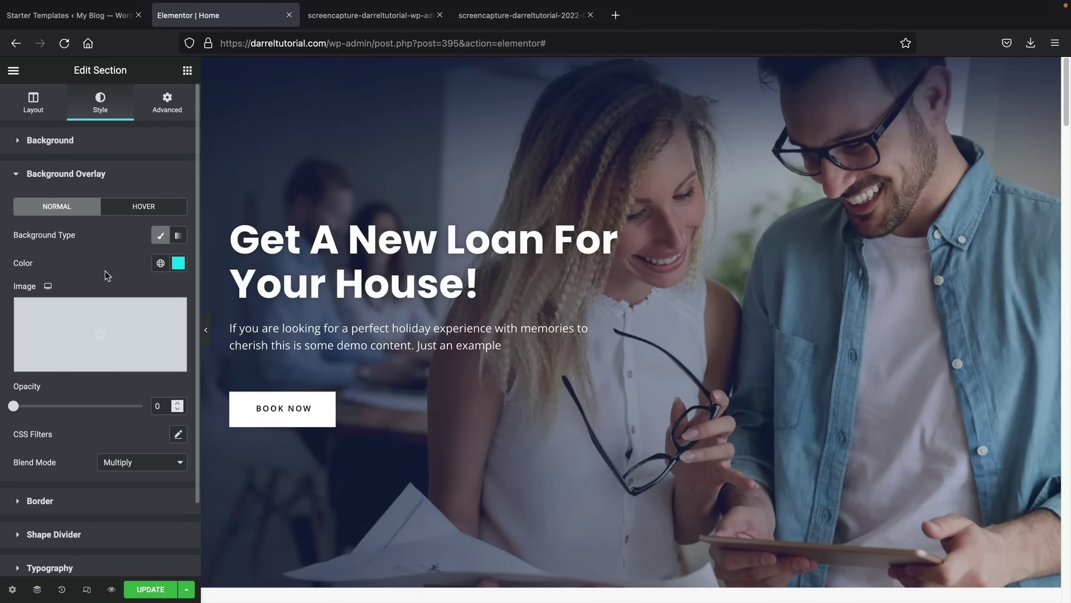
click(207, 330)
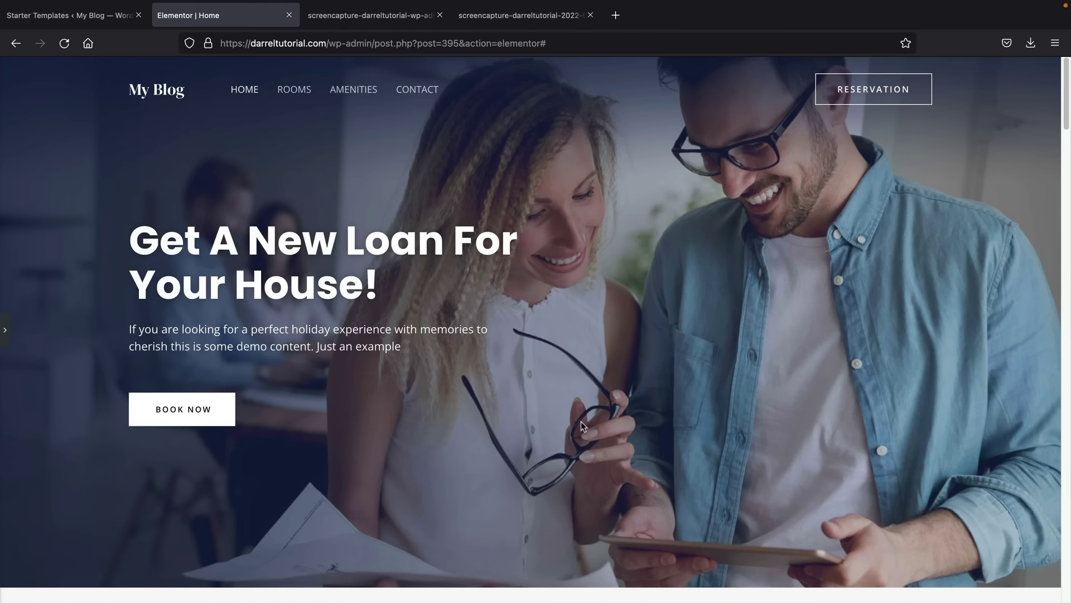
scroll(581, 425, down, 8)
- Delete the left-column and right-column photos from the Mykonos section
scroll(581, 426, down, 3)
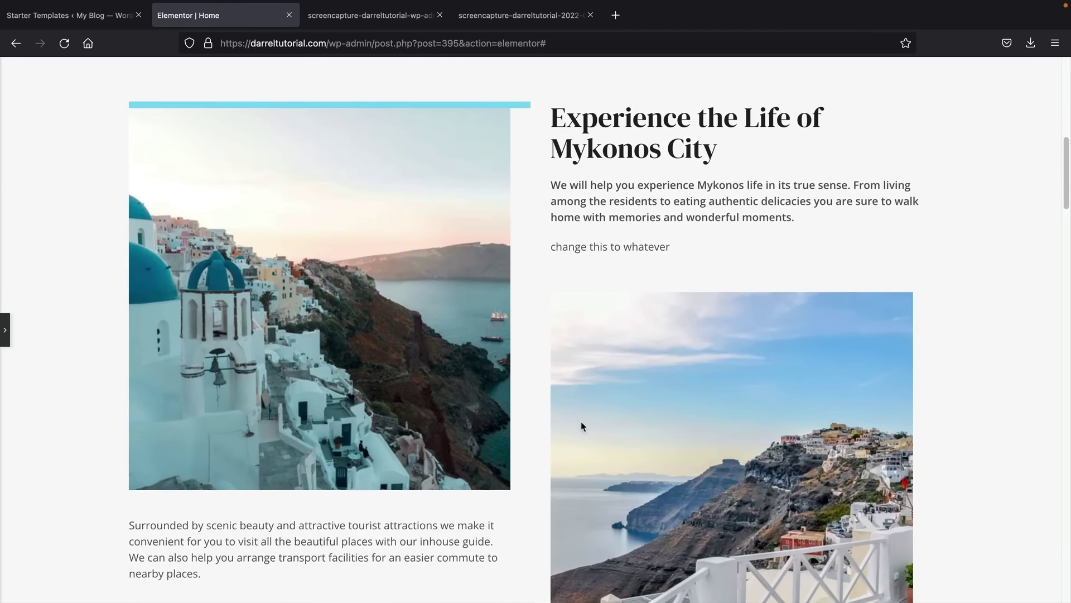
click(4, 332)
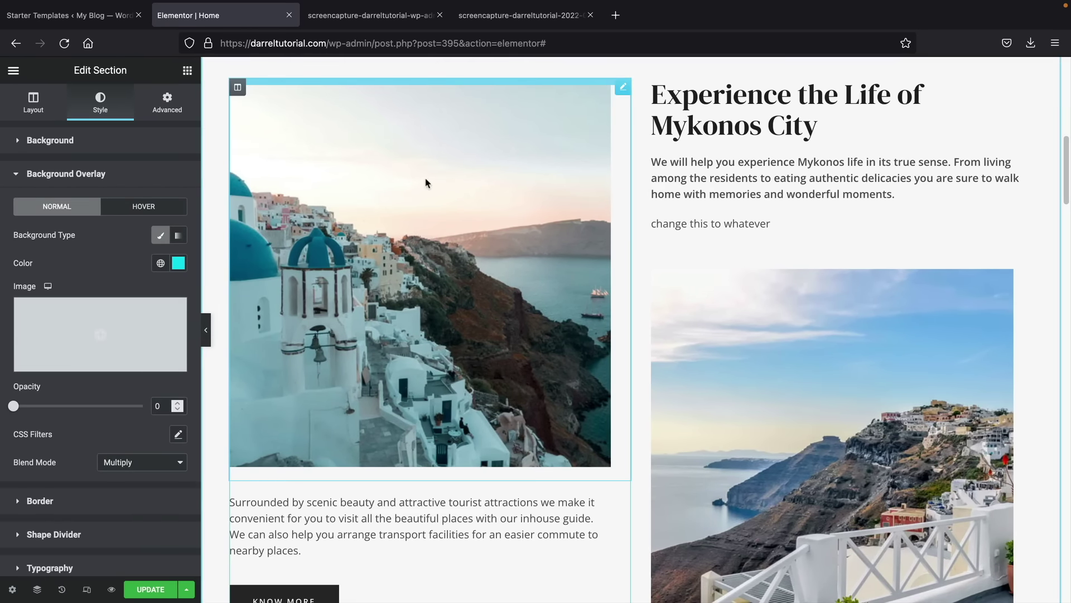
right_click(438, 164)
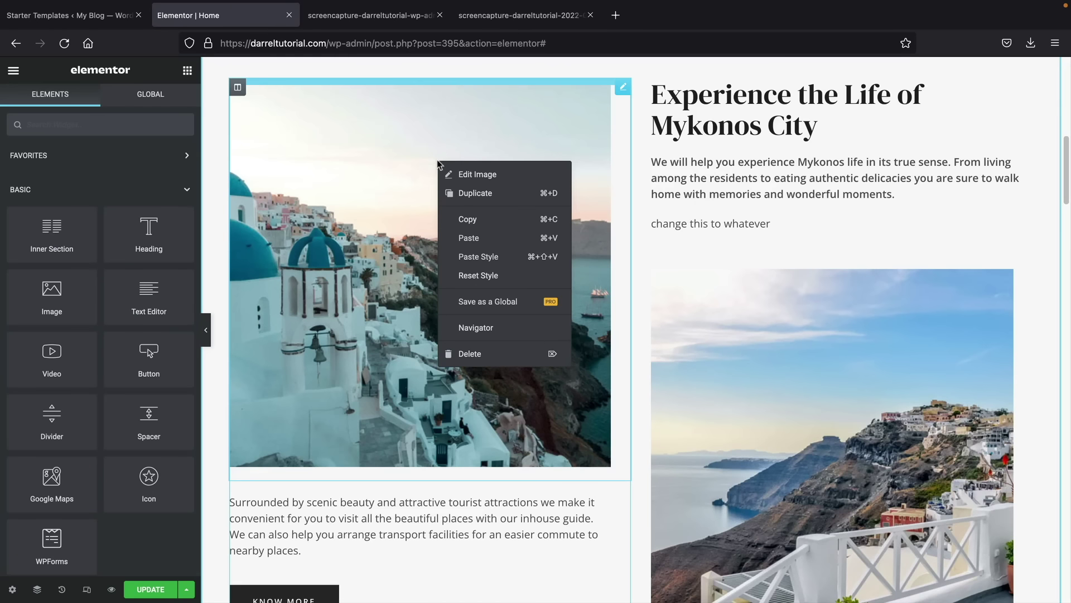
click(471, 354)
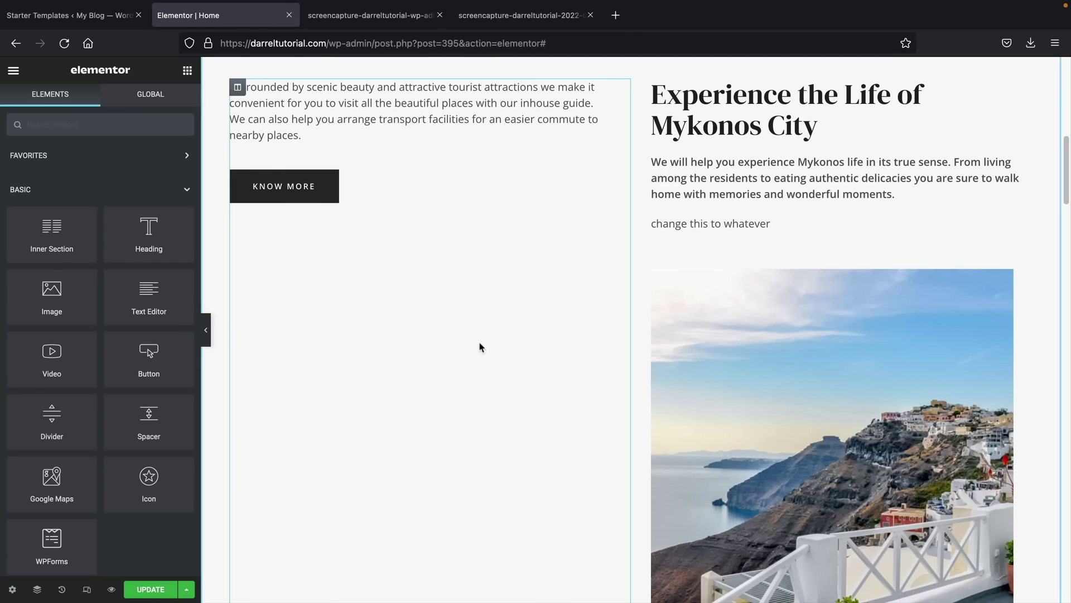
scroll(477, 343, up, 1)
scroll(477, 340, down, 1)
right_click(720, 327)
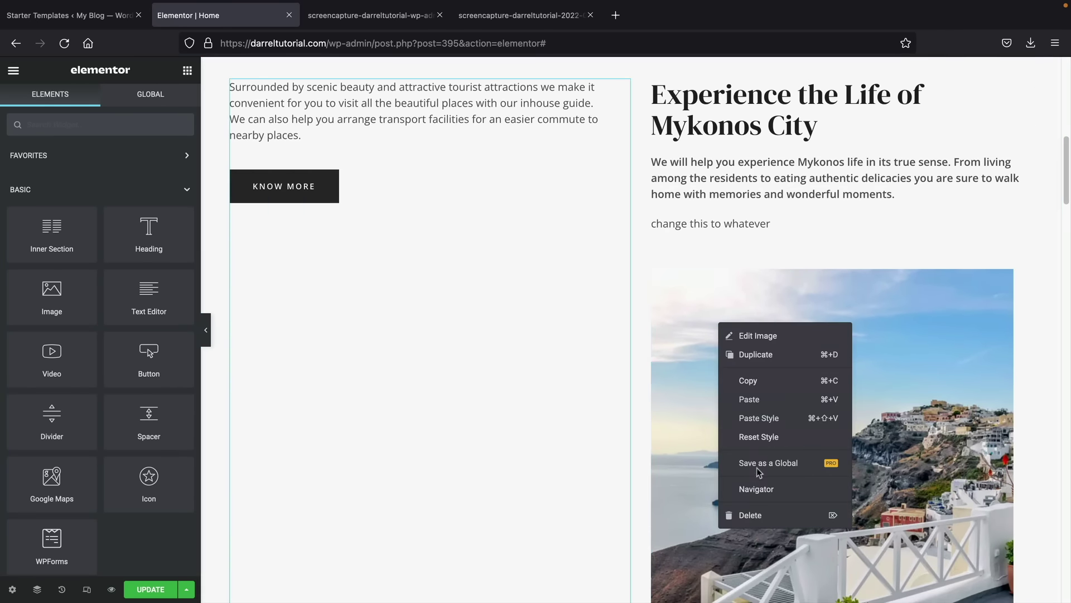
click(768, 520)
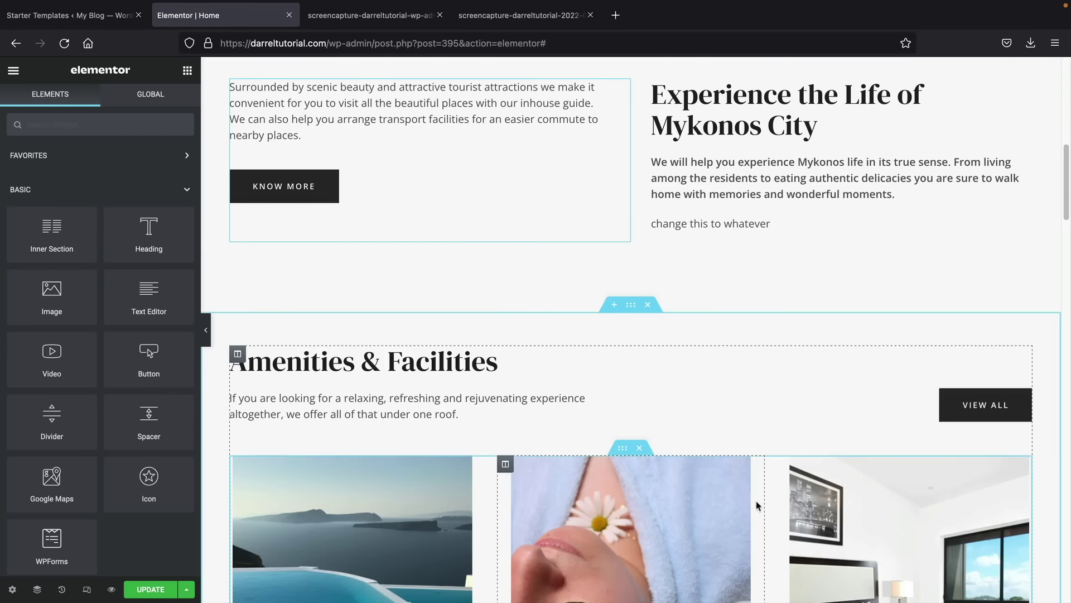
scroll(466, 304, up, 3)
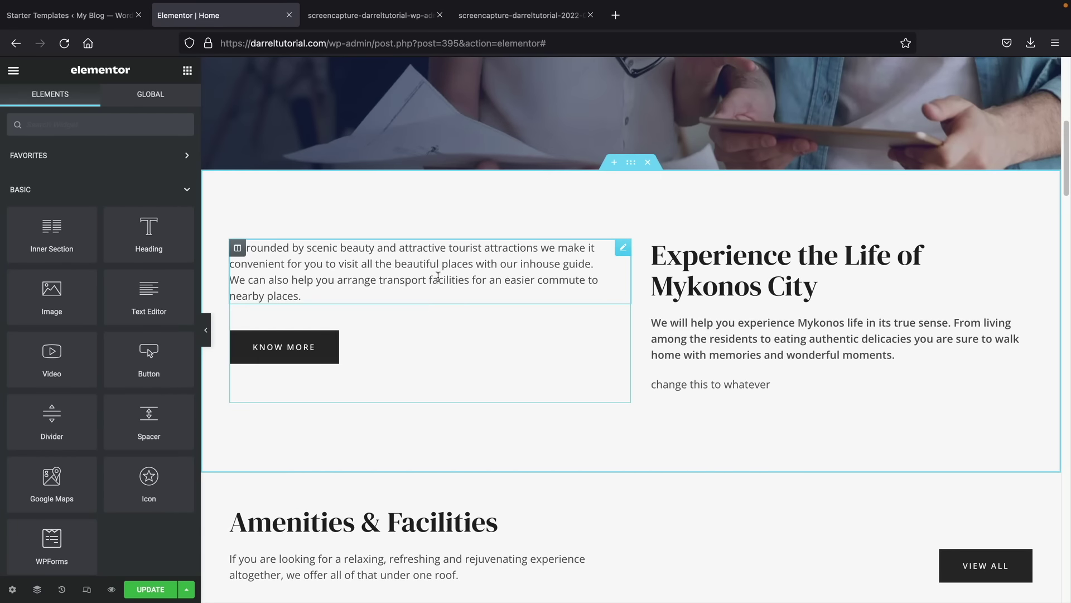
- Add an Image widget above the Mykonos paragraph in the left column
drag(52, 290, 398, 247)
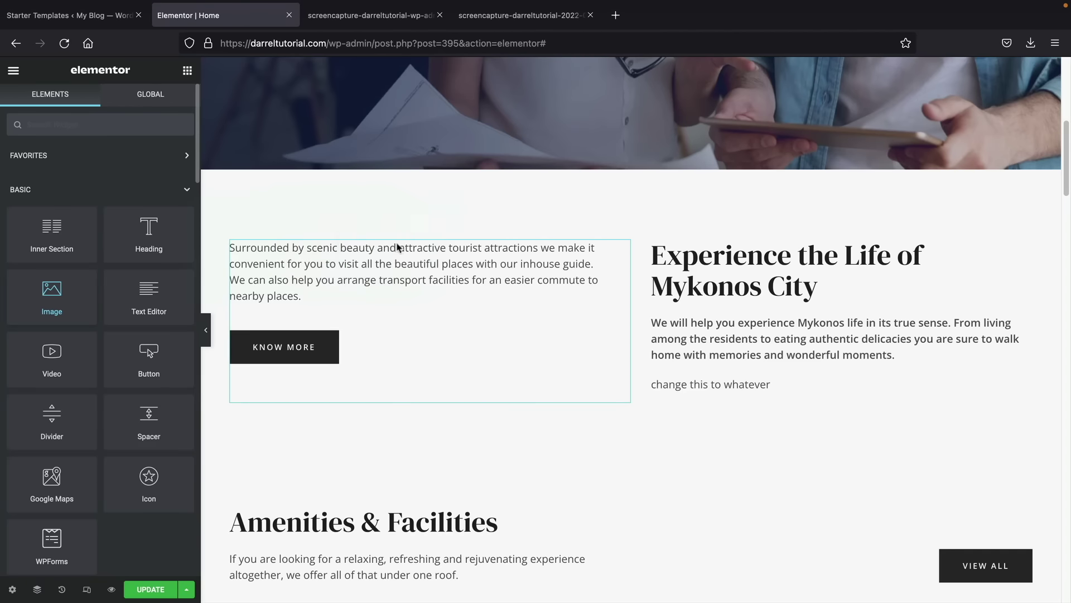
scroll(502, 257, down, 1)
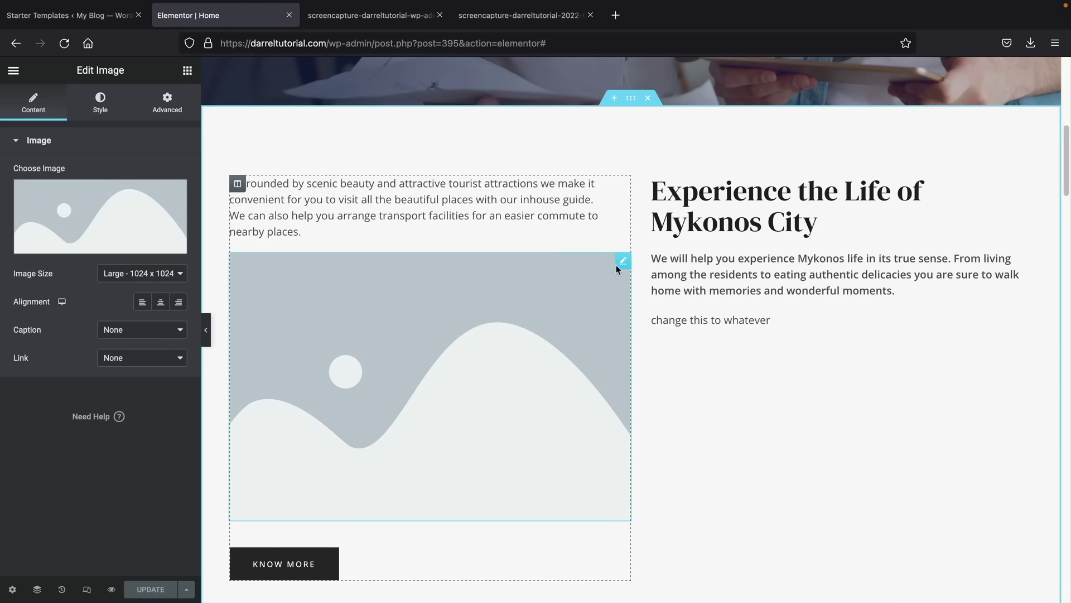
drag(623, 262, 441, 184)
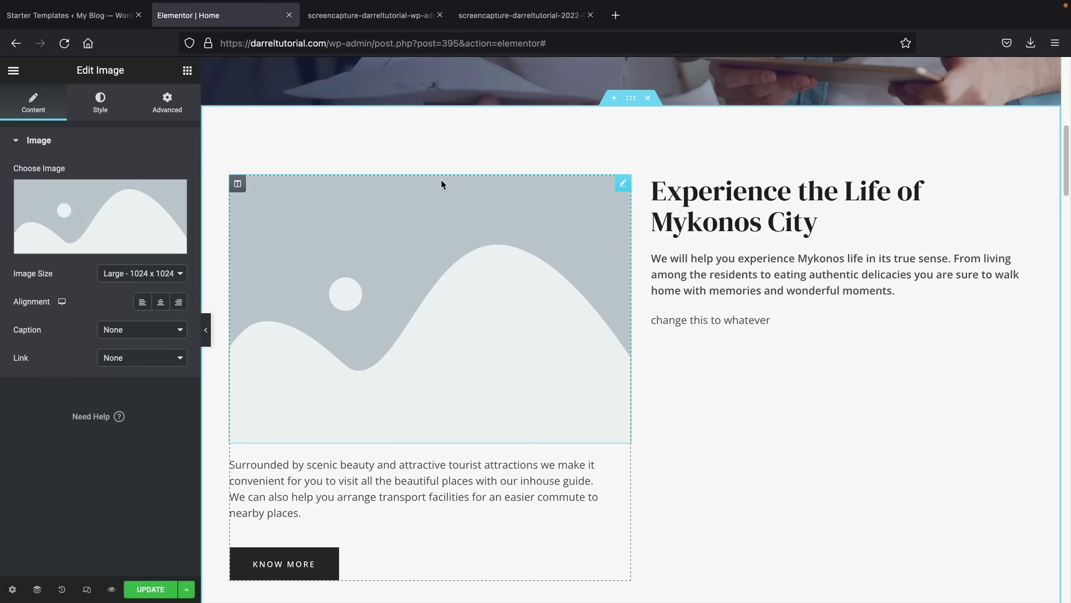
mouse_move(76, 193)
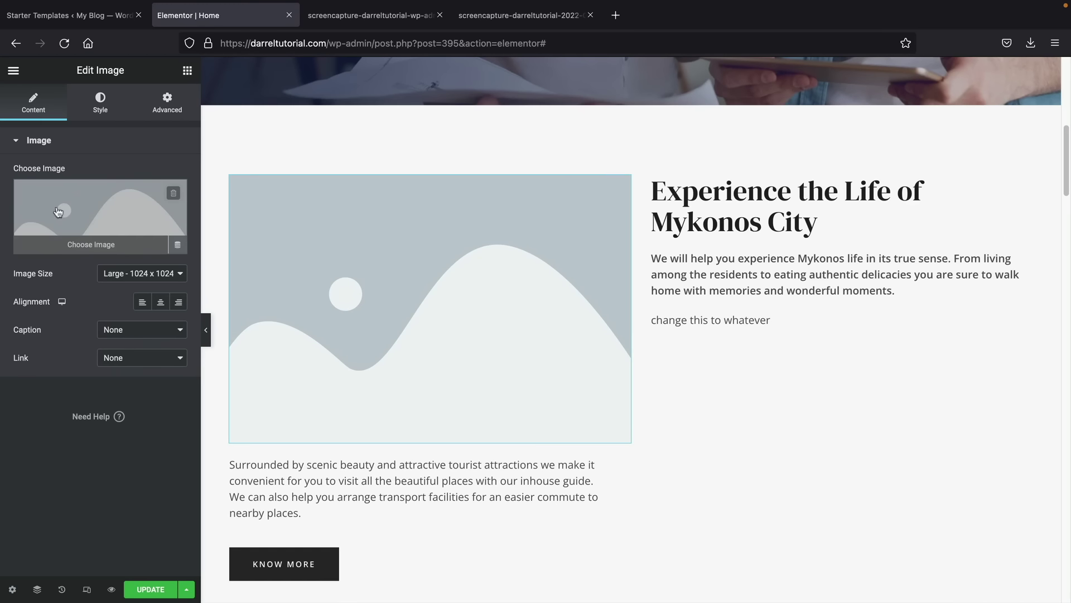
click(84, 219)
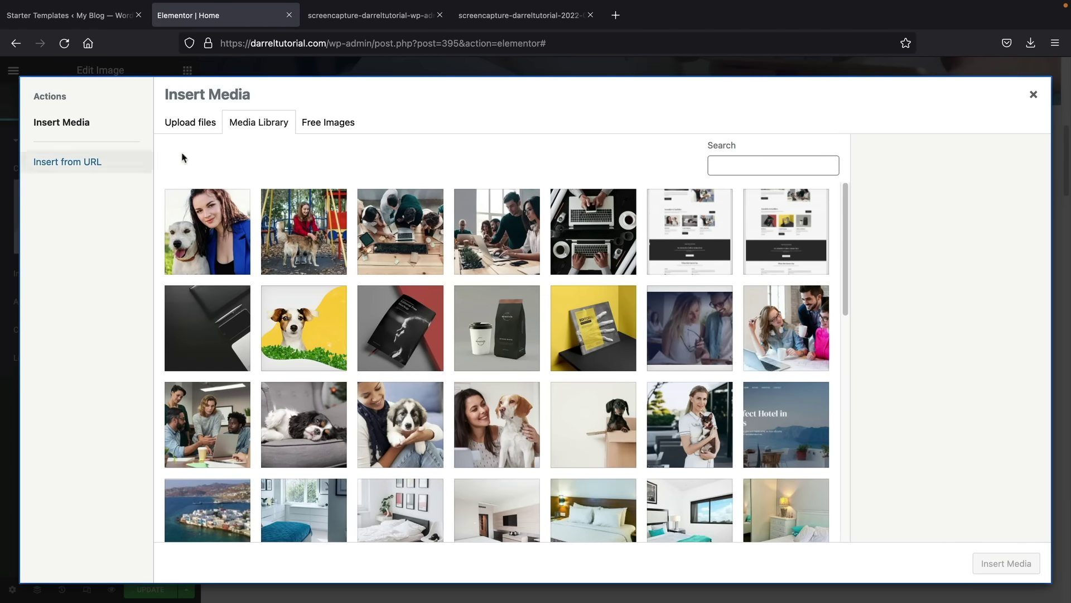
- Insert a vertical free stock photo of a red rose into the image widget
click(347, 128)
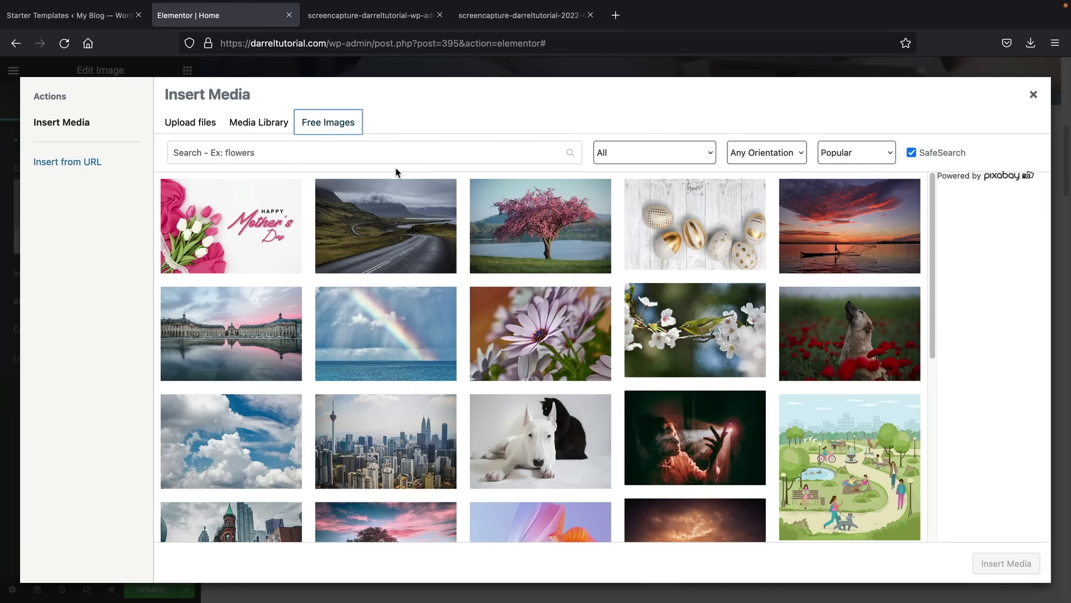
scroll(536, 335, down, 2)
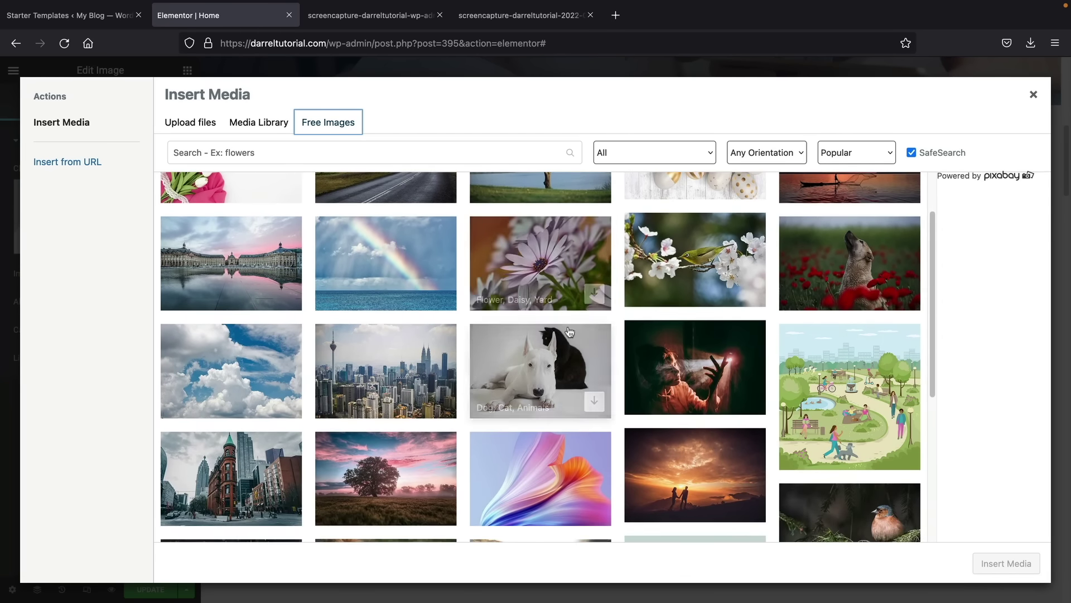
scroll(434, 403, up, 2)
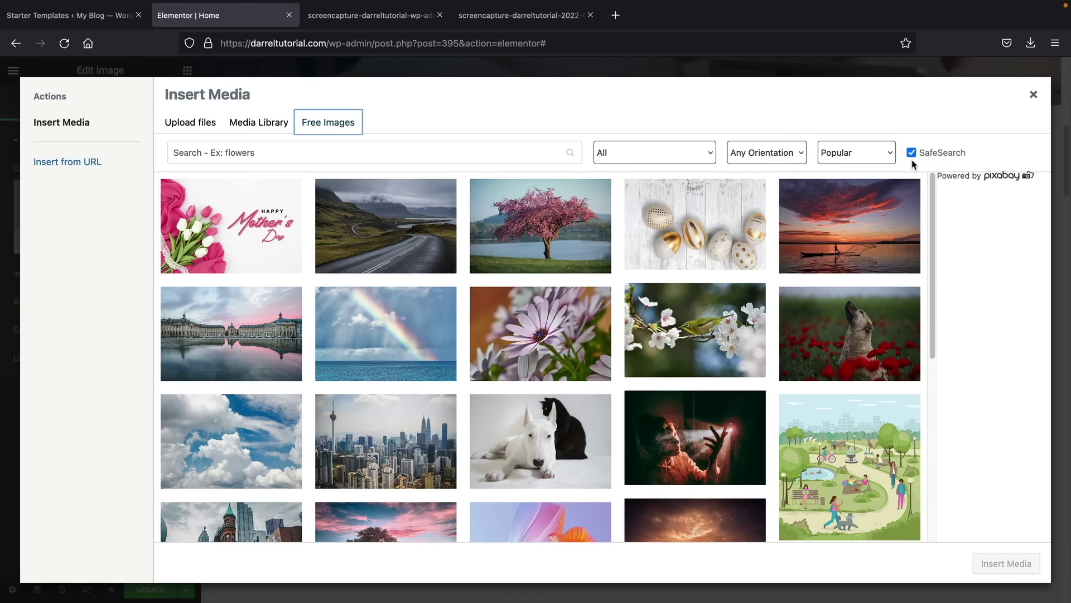
click(776, 158)
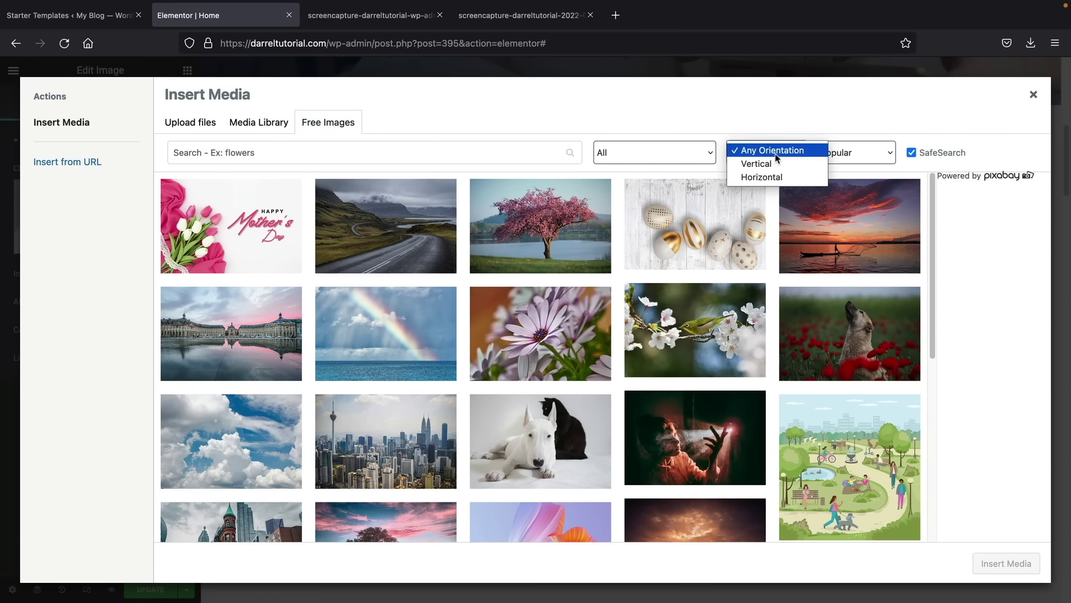
click(775, 164)
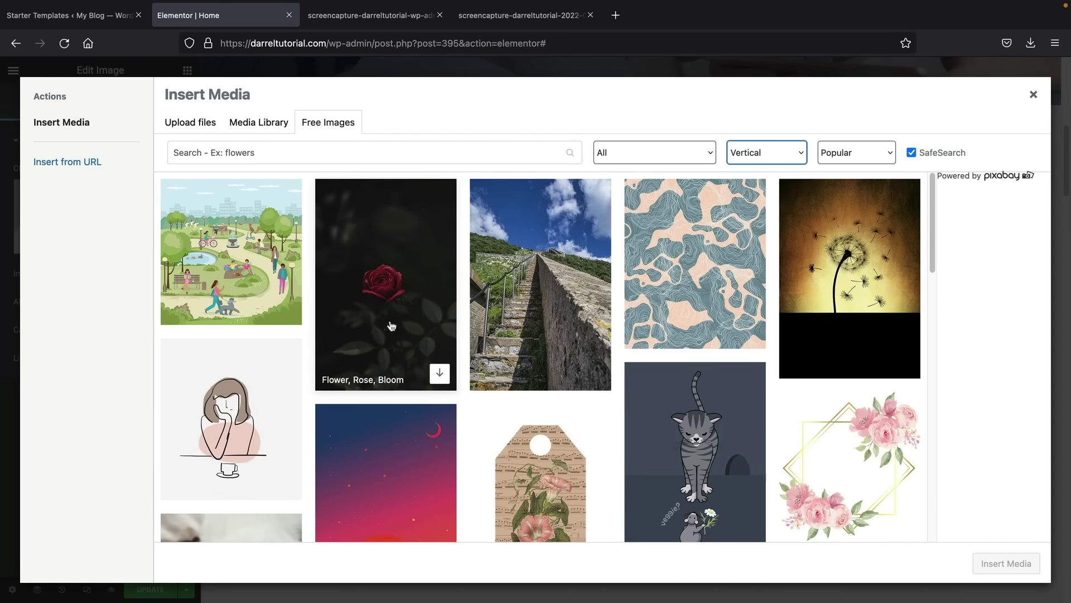
click(391, 286)
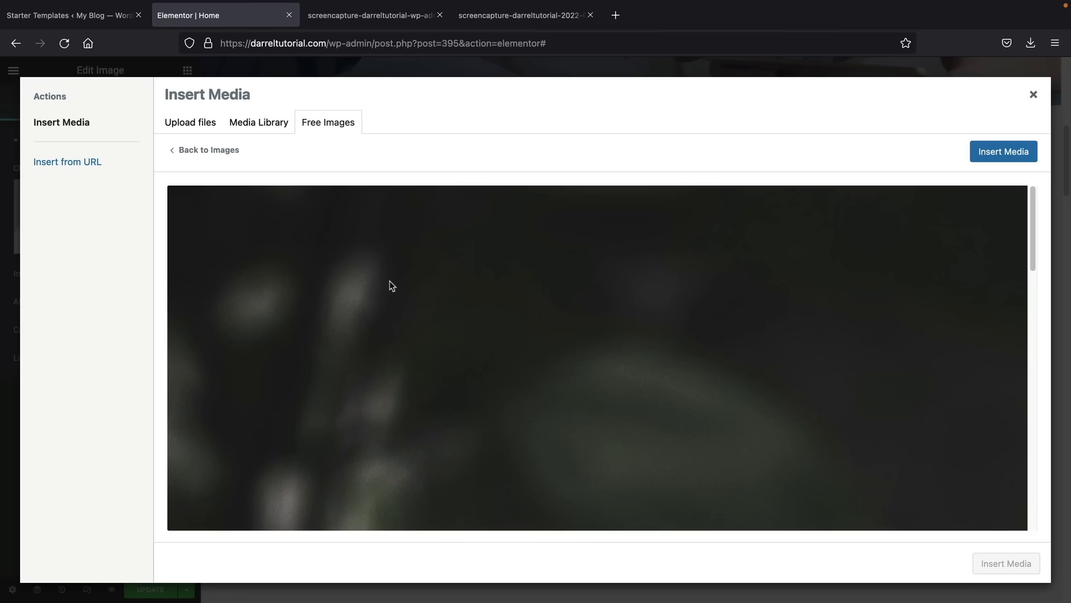
click(1017, 156)
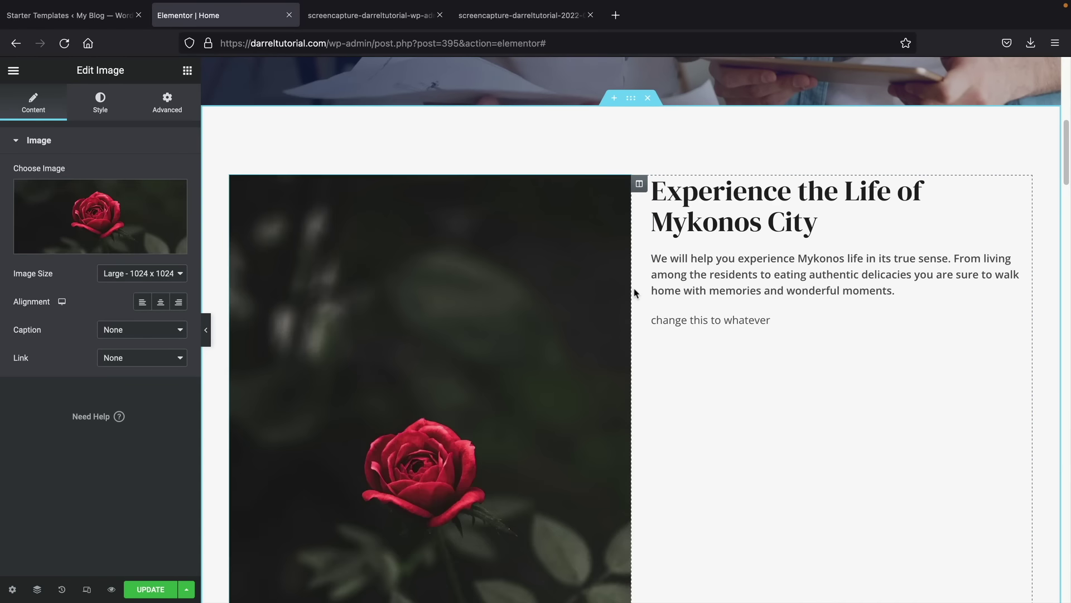
- Try Medium and Medium Large sizes for the rose image, then choose Custom
scroll(652, 291, down, 3)
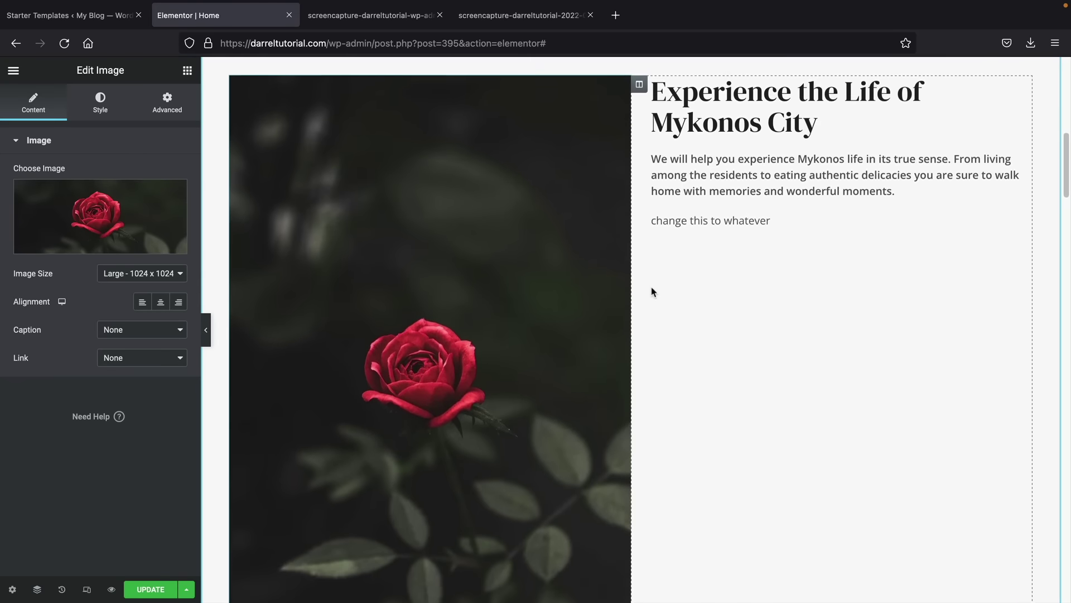
click(158, 273)
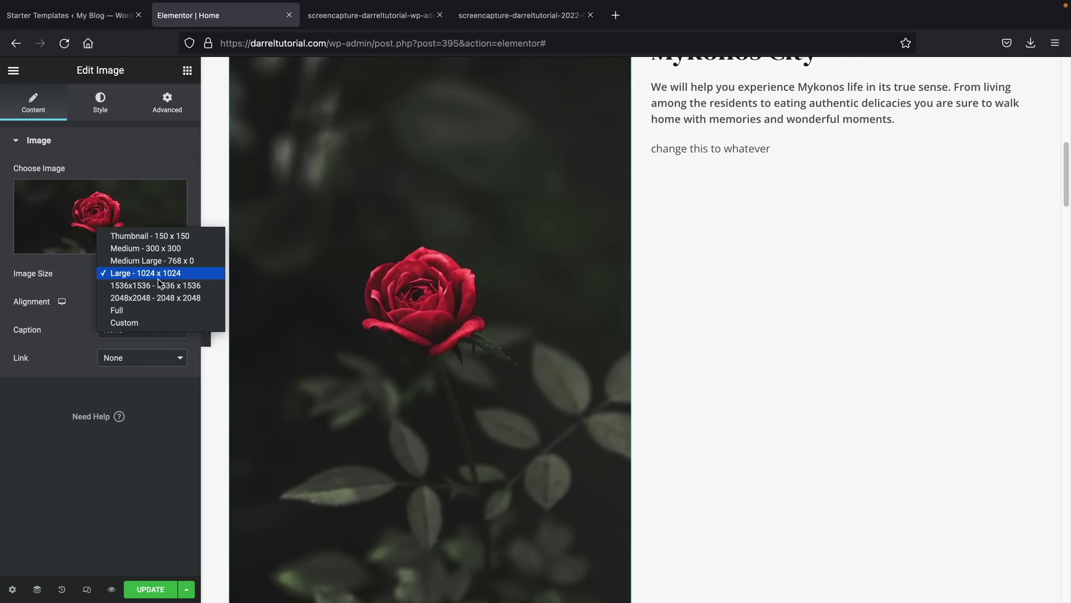
click(158, 248)
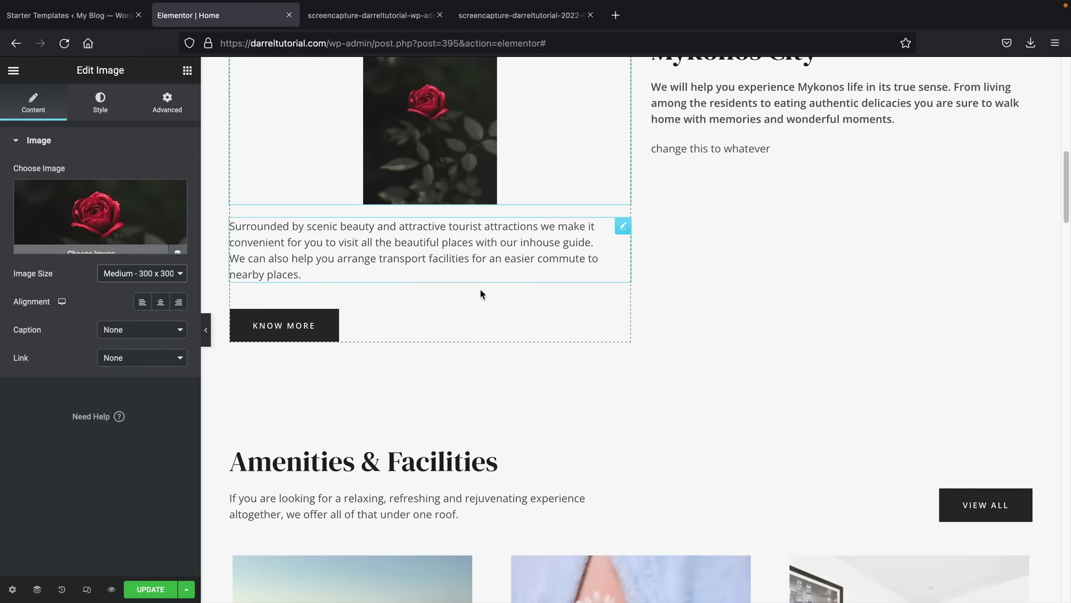
click(131, 279)
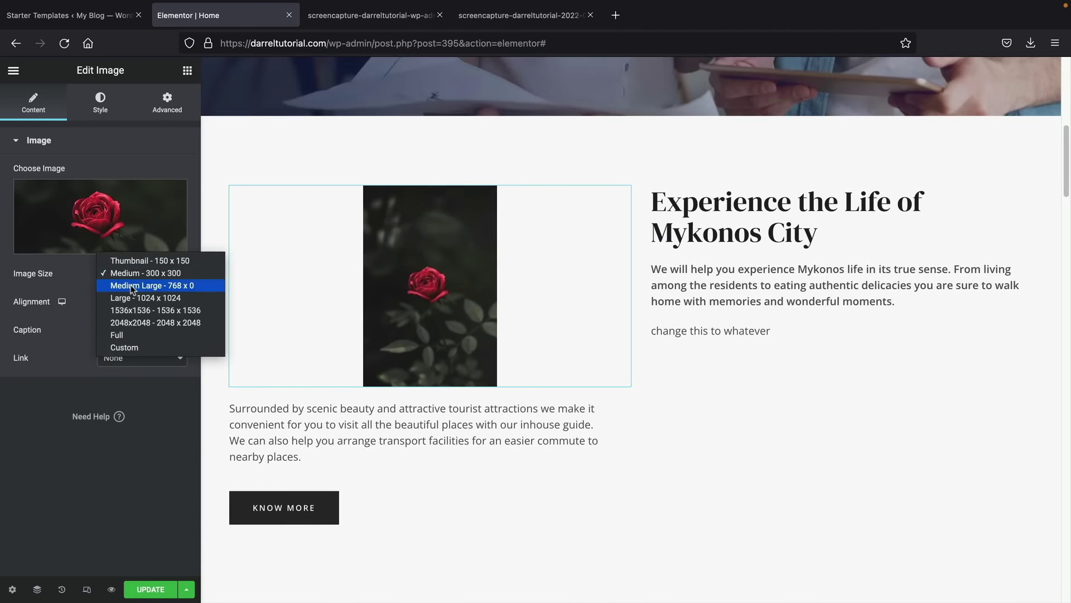
click(132, 285)
scroll(346, 318, down, 3)
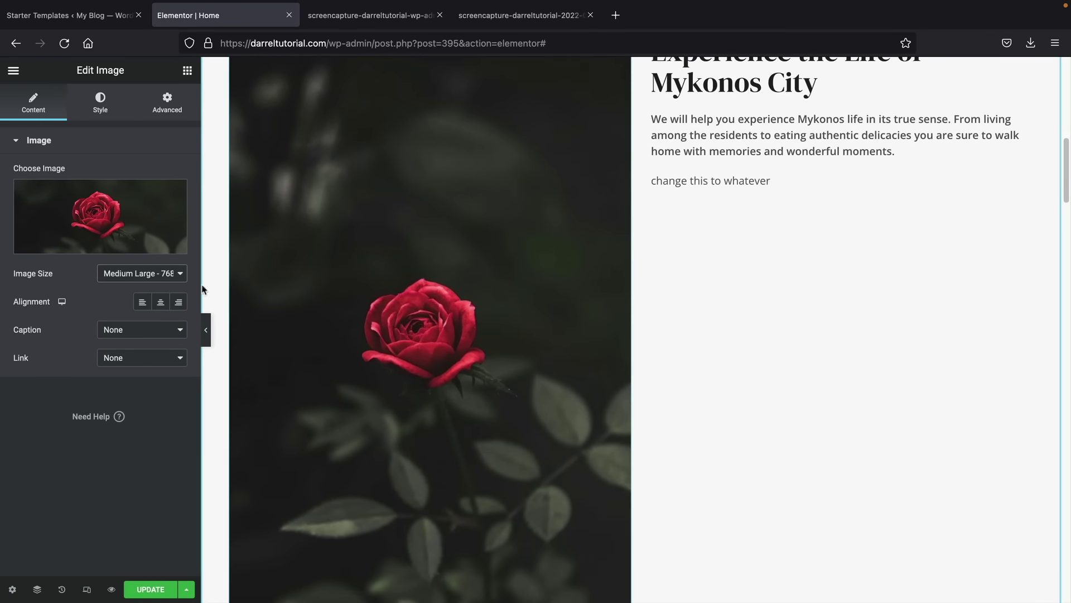
click(162, 274)
click(149, 334)
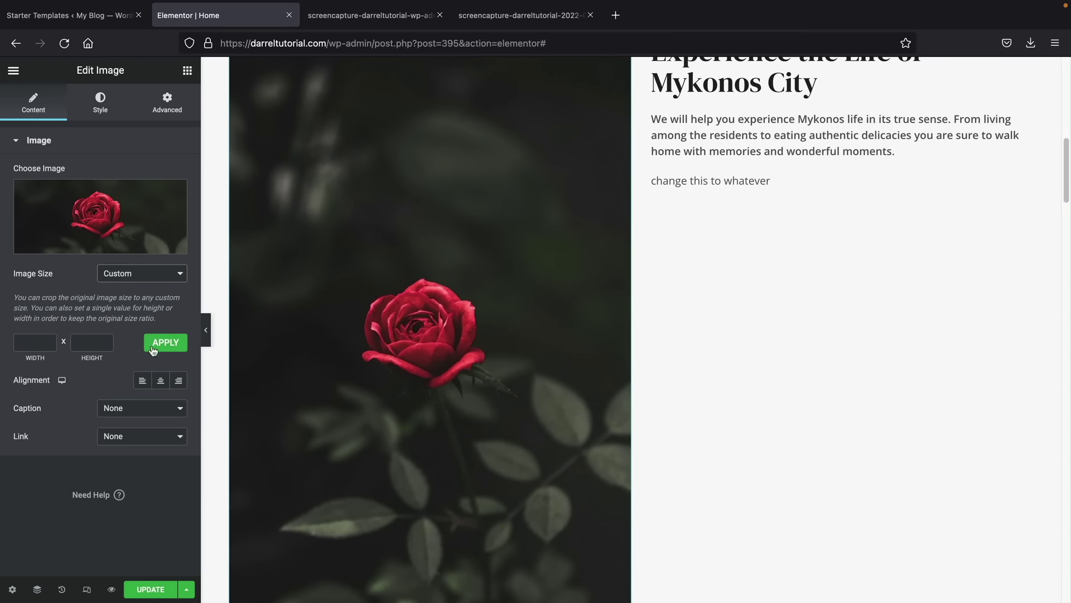
scroll(323, 363, up, 2)
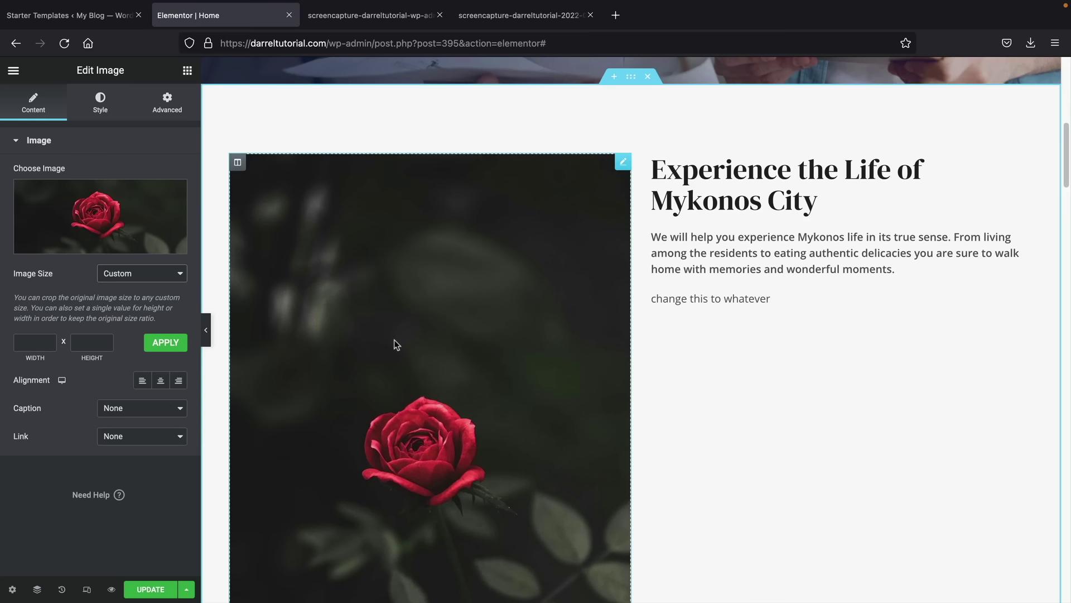
- Apply a custom 500 × 500 size to the rose image
click(42, 347)
text(5)
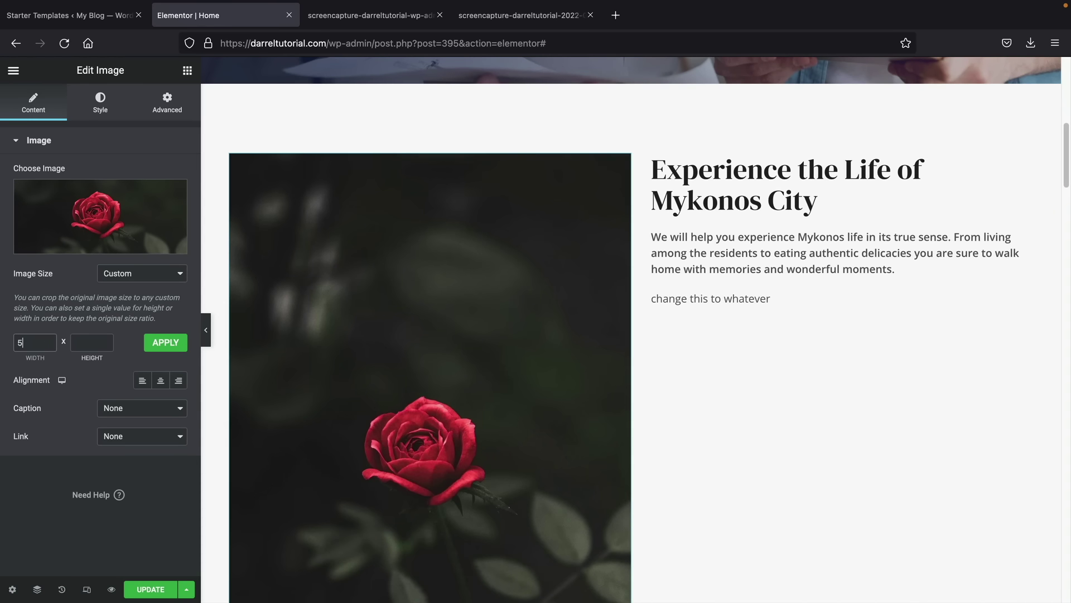
text(00)
key(Tab)
click(162, 343)
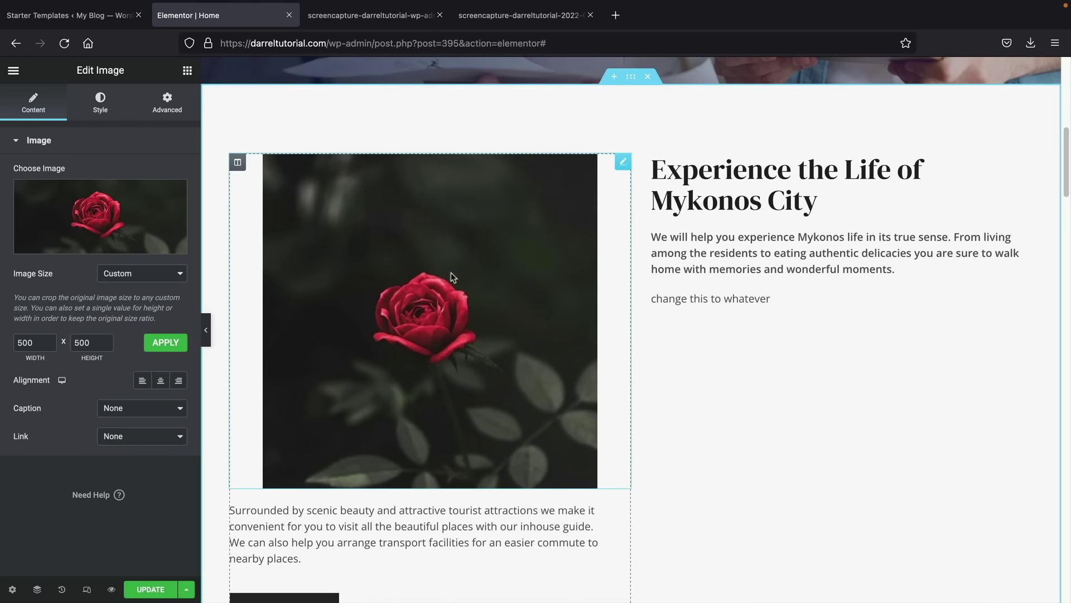
right_click(383, 249)
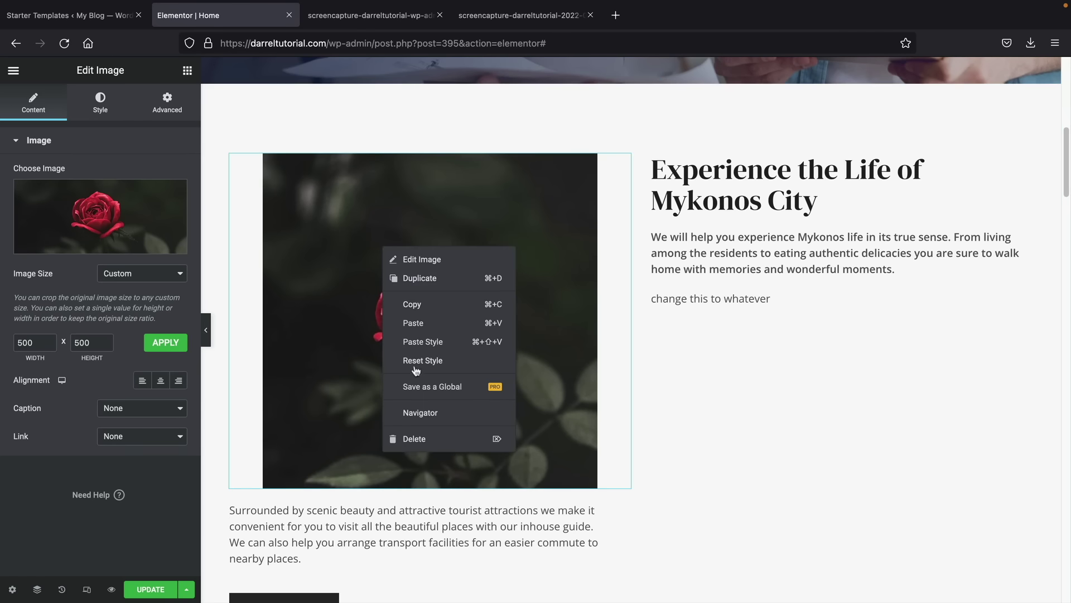
- Delete the rose image and drop a new Image widget above the scenic-beauty paragraph
click(423, 439)
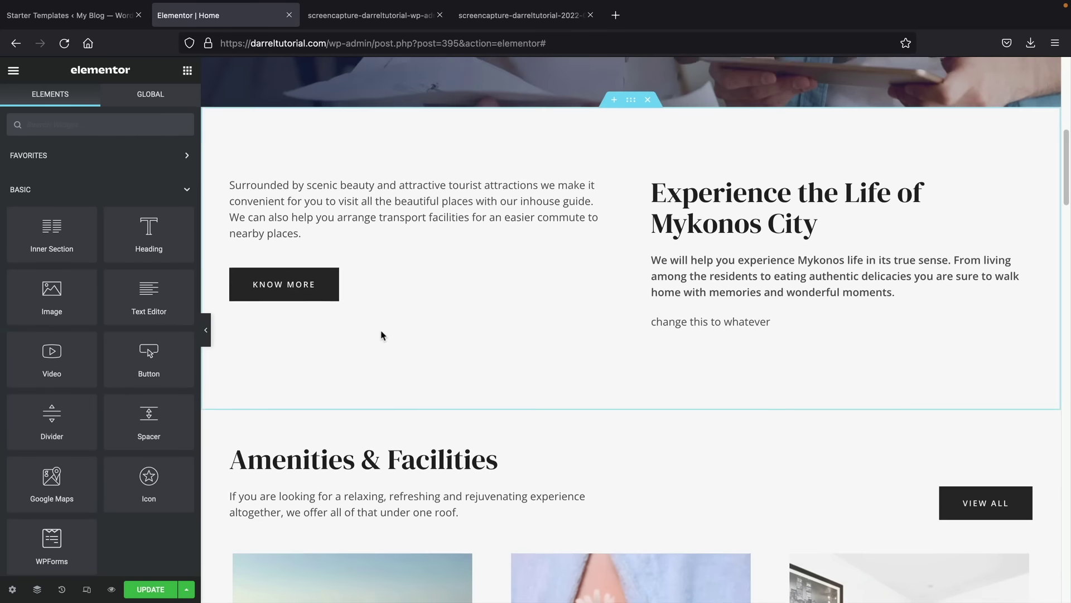
scroll(383, 335, up, 2)
drag(58, 301, 255, 222)
- After comparing with the reference screenshots, fill the new image with the business-people meeting photo
click(103, 213)
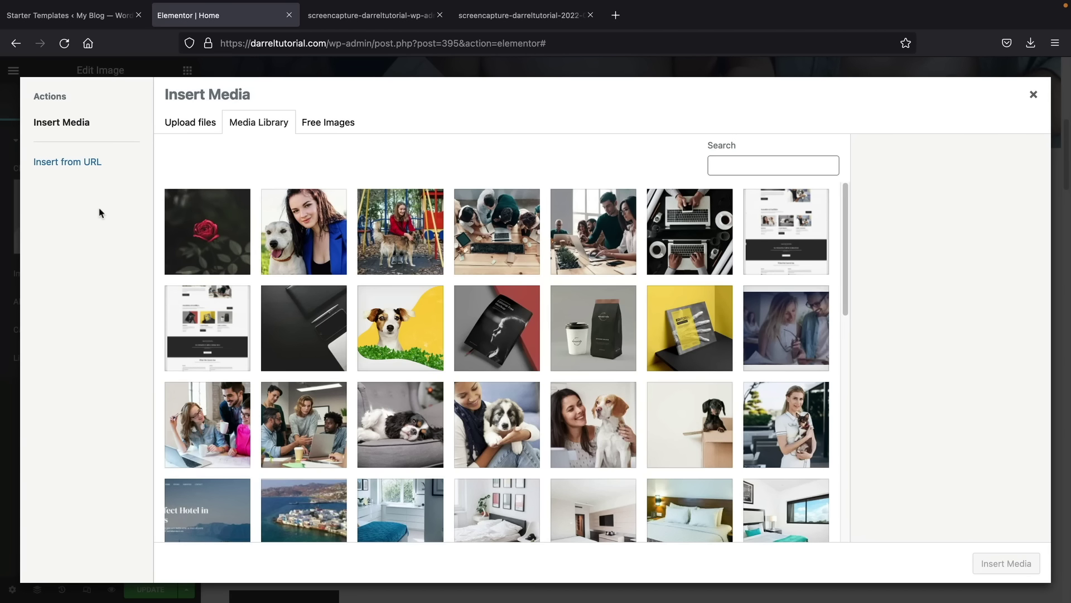
click(349, 18)
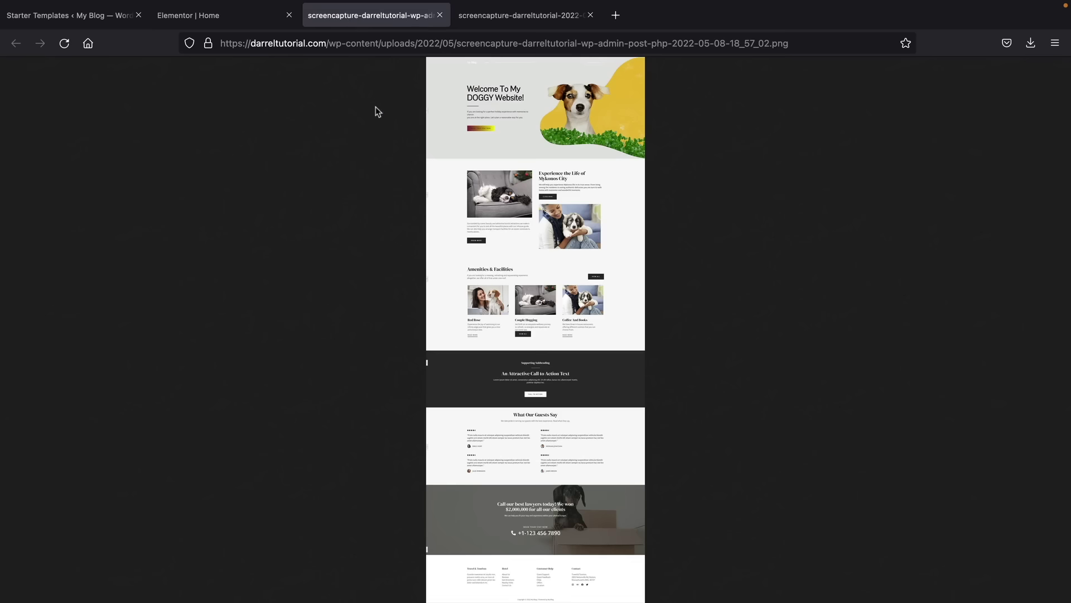
click(524, 15)
click(507, 191)
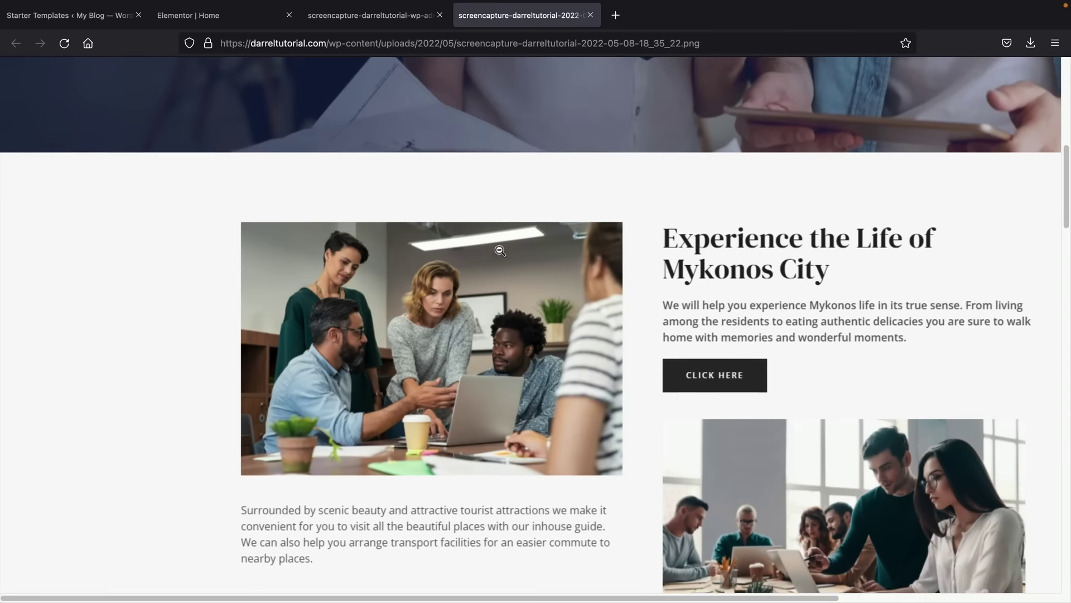
scroll(499, 343, down, 1)
click(226, 23)
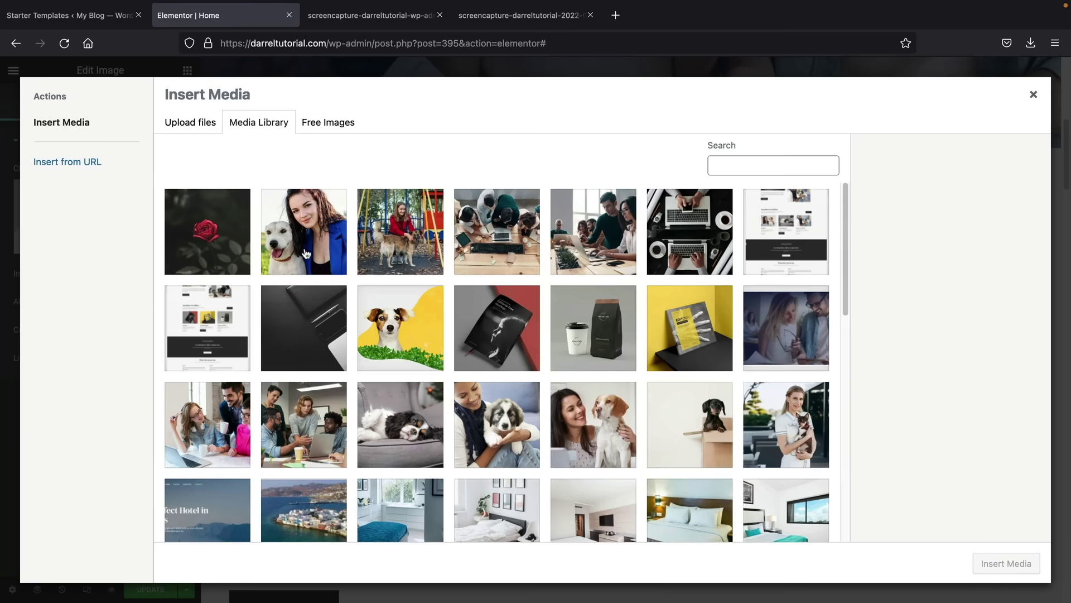
scroll(605, 398, down, 1)
click(308, 375)
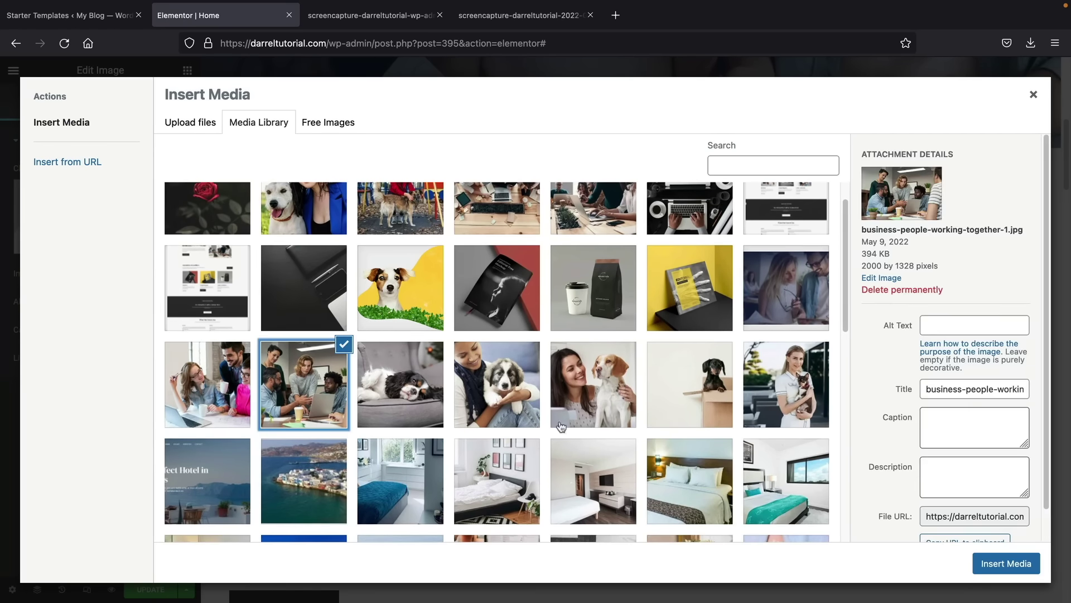
click(996, 563)
scroll(860, 457, down, 2)
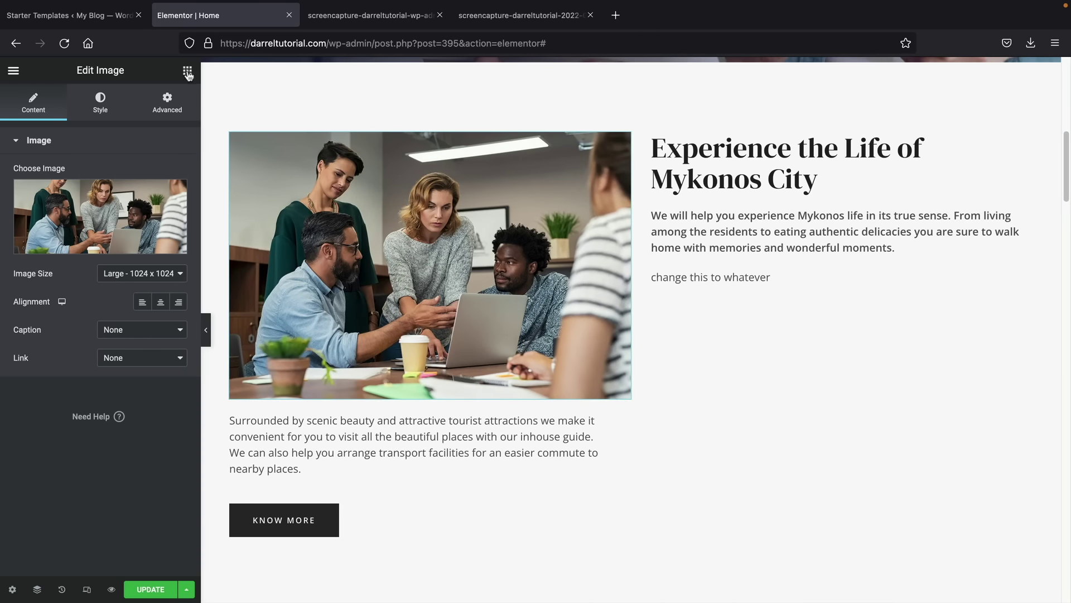
click(188, 71)
- Add an Image widget to the right column and delete the 'change this to whatever' text
drag(52, 291, 695, 289)
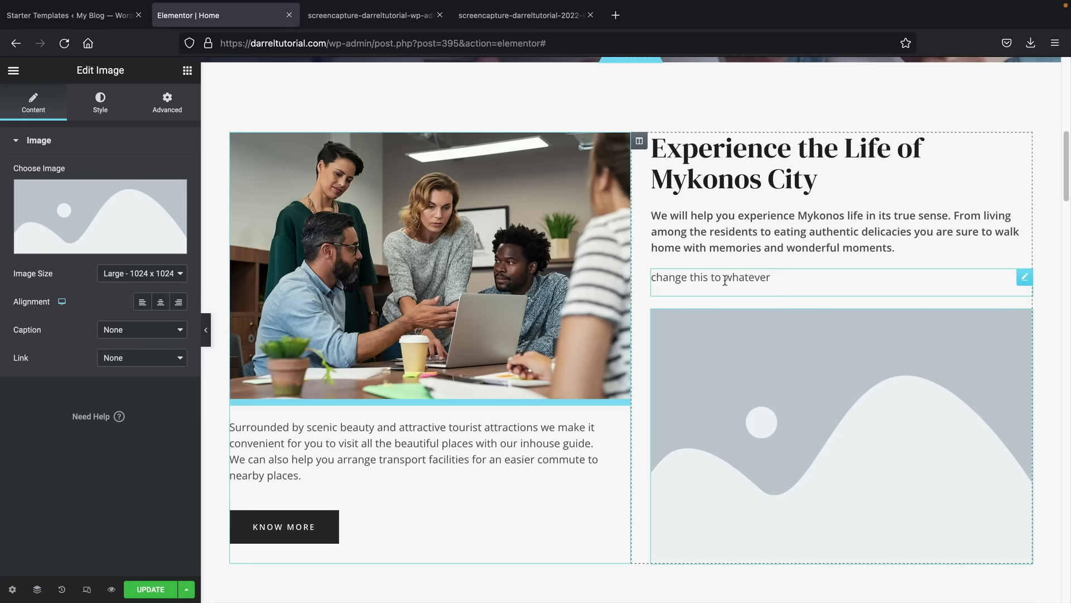
right_click(1024, 277)
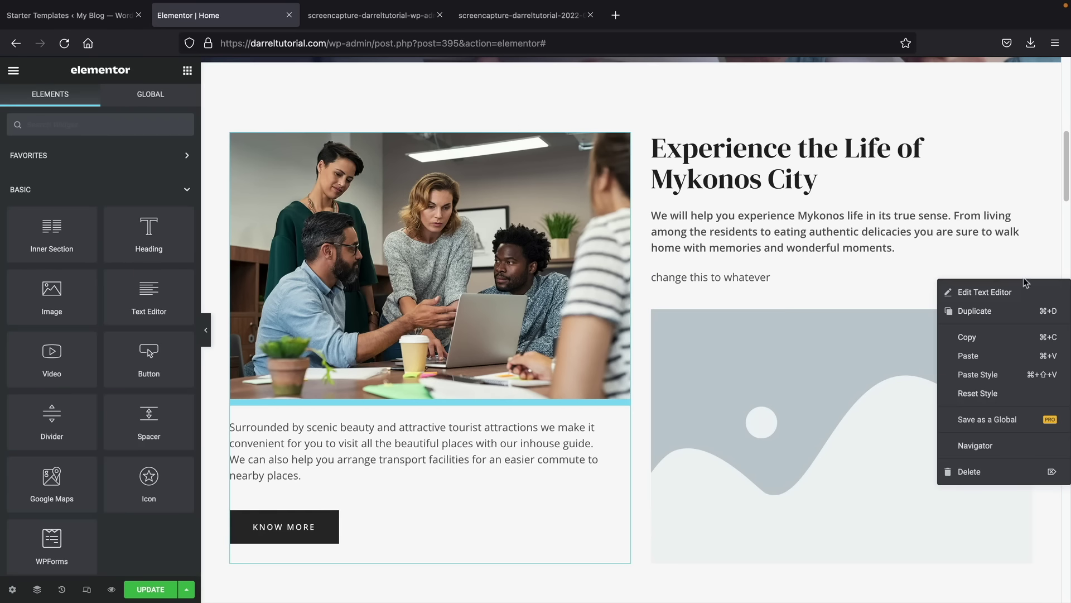
click(1012, 469)
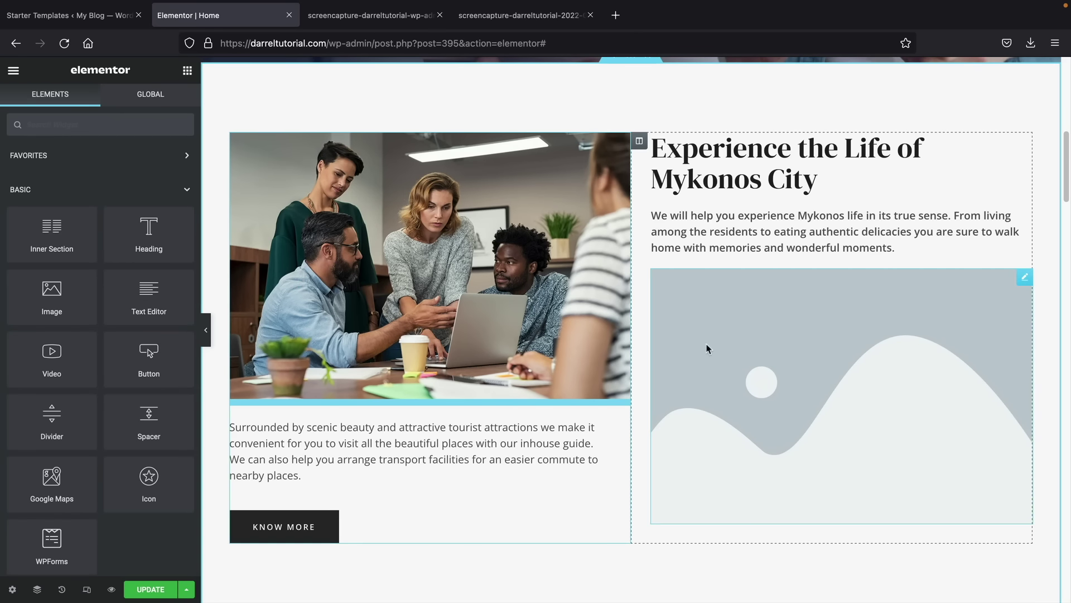
- After checking the reference screenshots, set the new right-column image to the team-meeting photo
click(734, 340)
click(101, 216)
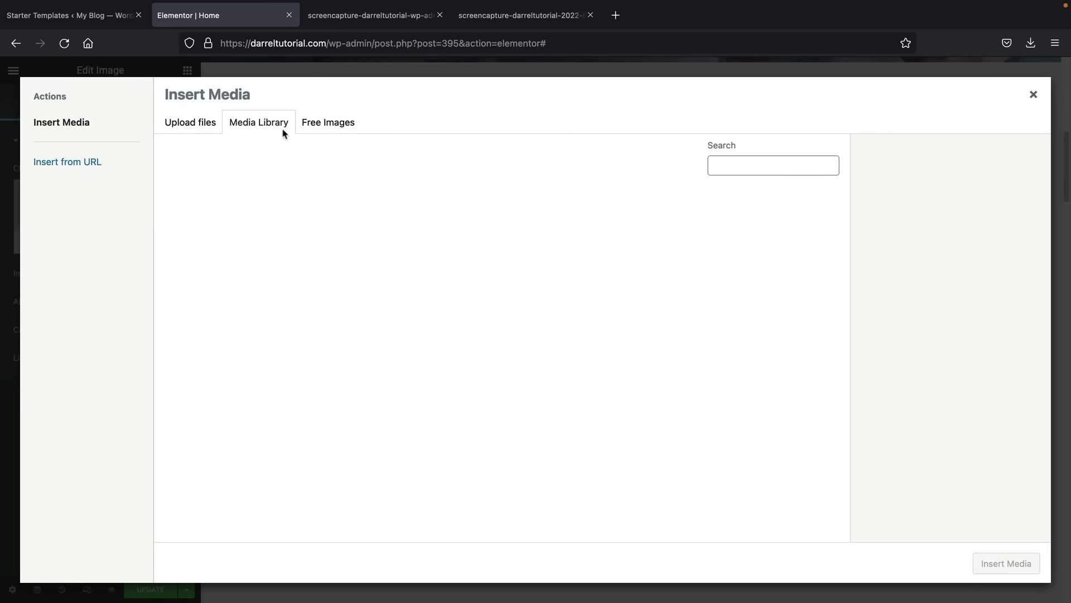
click(344, 18)
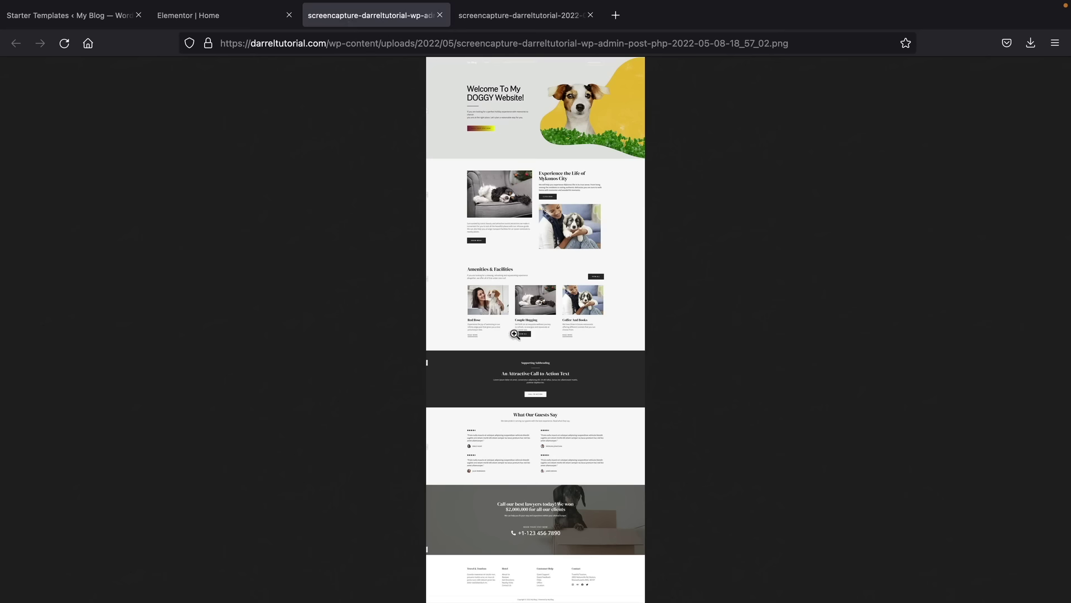
drag(393, 20, 480, 20)
click(398, 18)
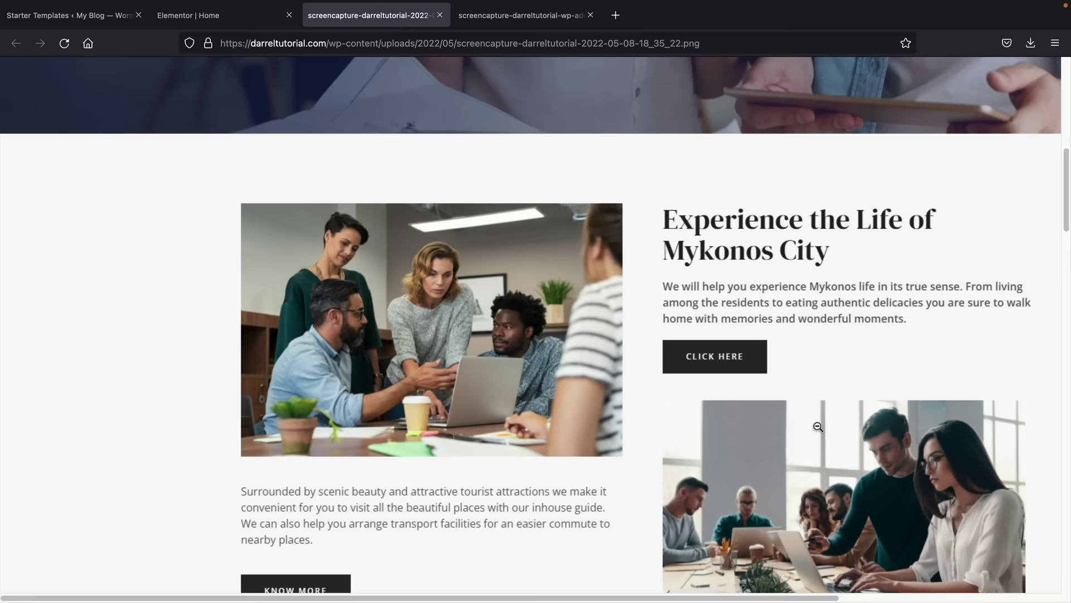
scroll(817, 427, down, 3)
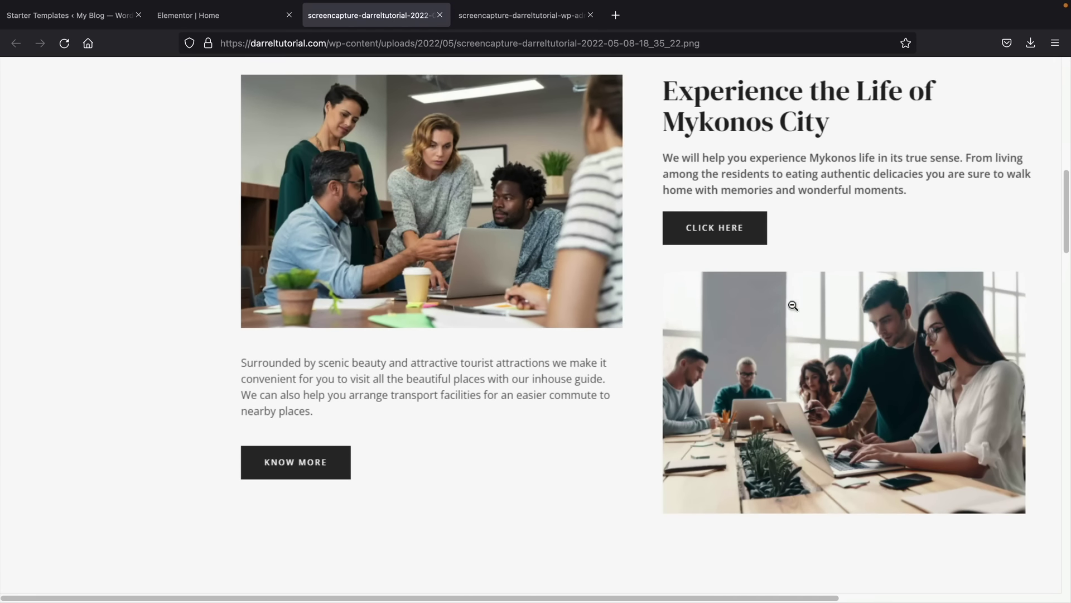
click(247, 21)
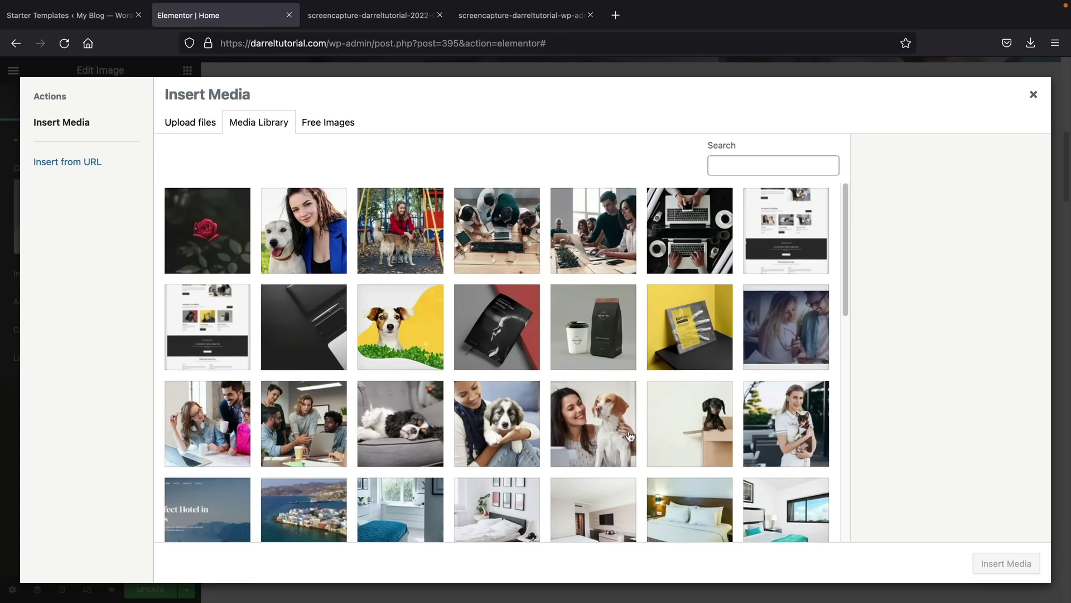
scroll(256, 385, down, 1)
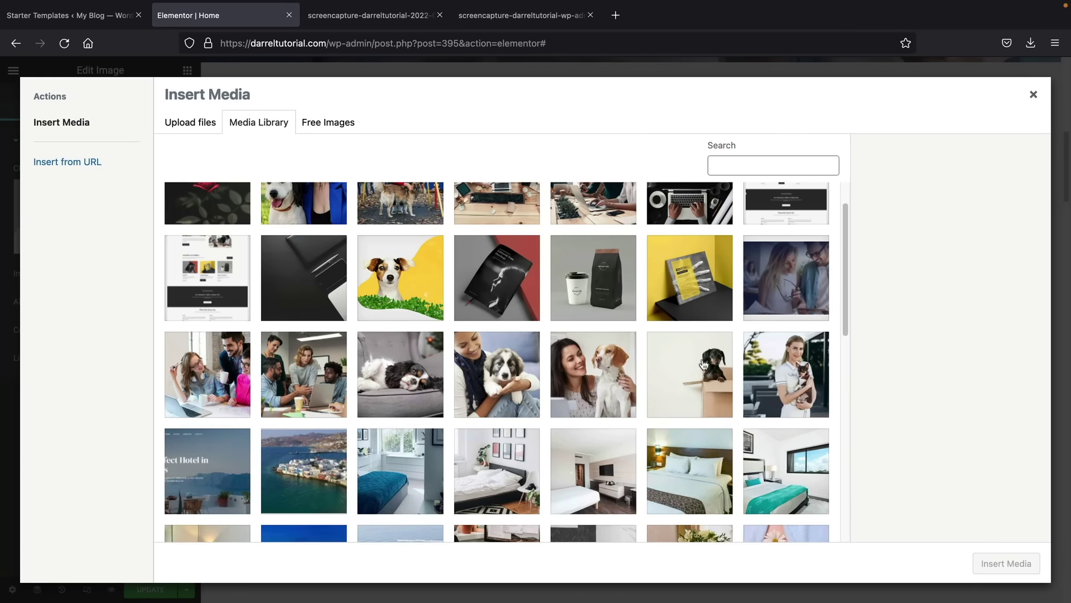
scroll(703, 364, down, 2)
scroll(703, 364, up, 3)
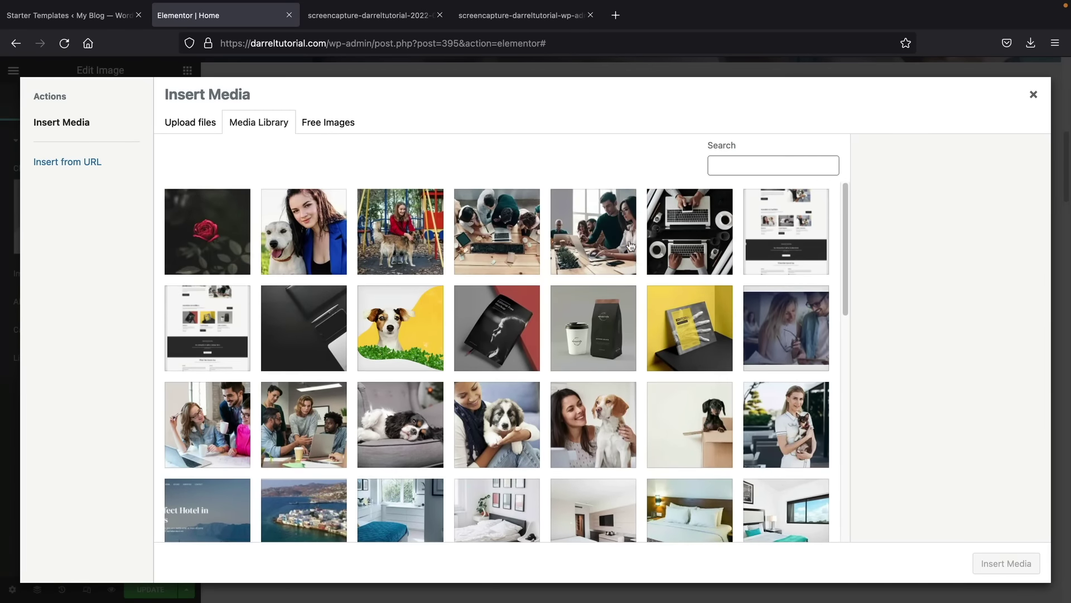
click(630, 246)
click(1005, 564)
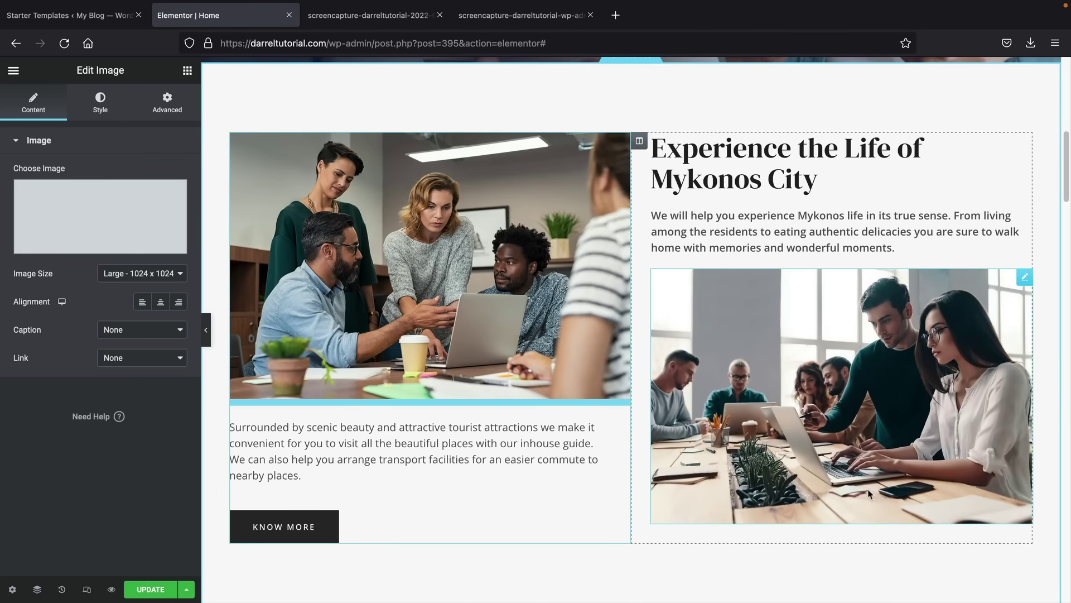
- Replace the Mykonos heading with 'We are the leading digital marketing agency!'
triple_click(738, 172)
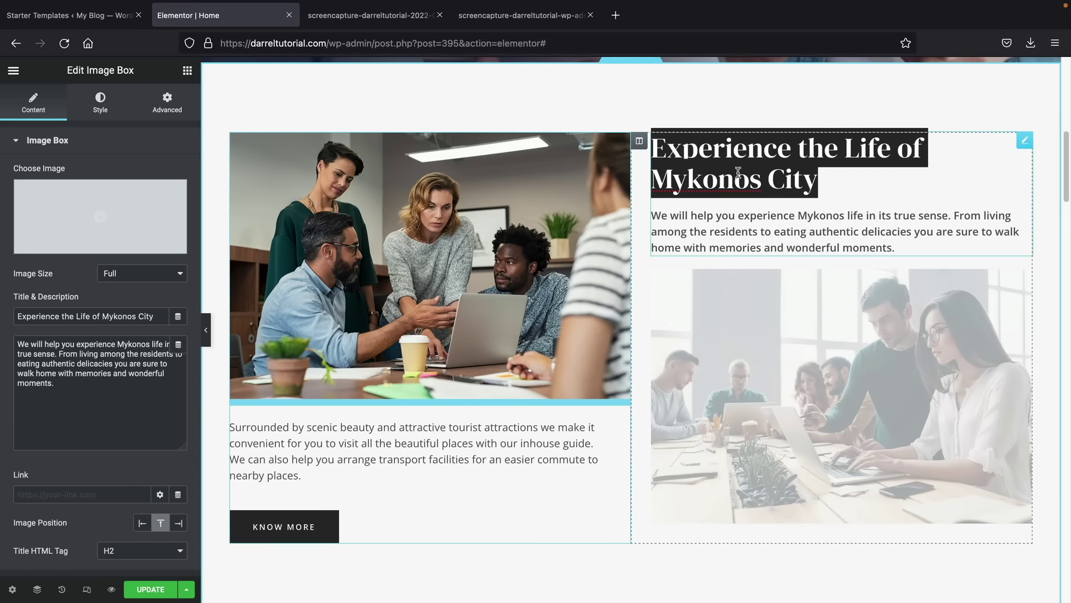
text(We a)
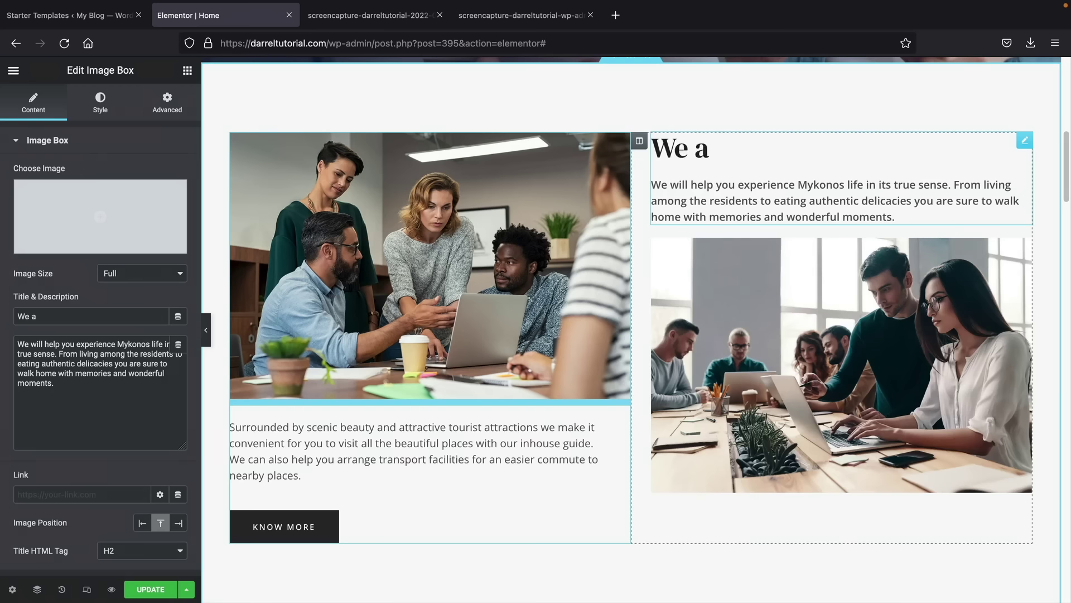
text(re the leading digi)
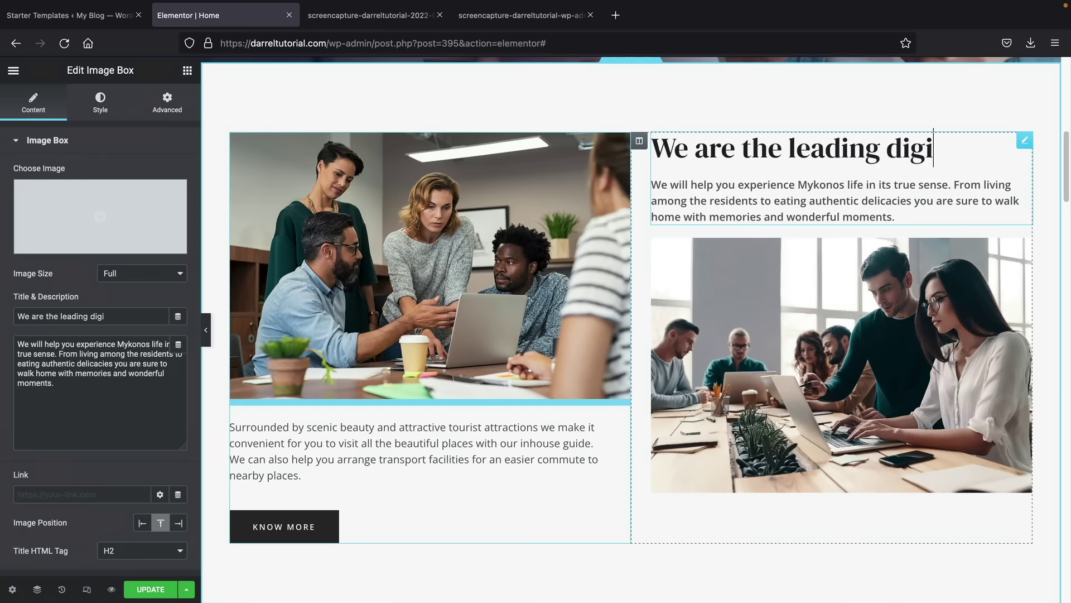
text(tal marketing agency)
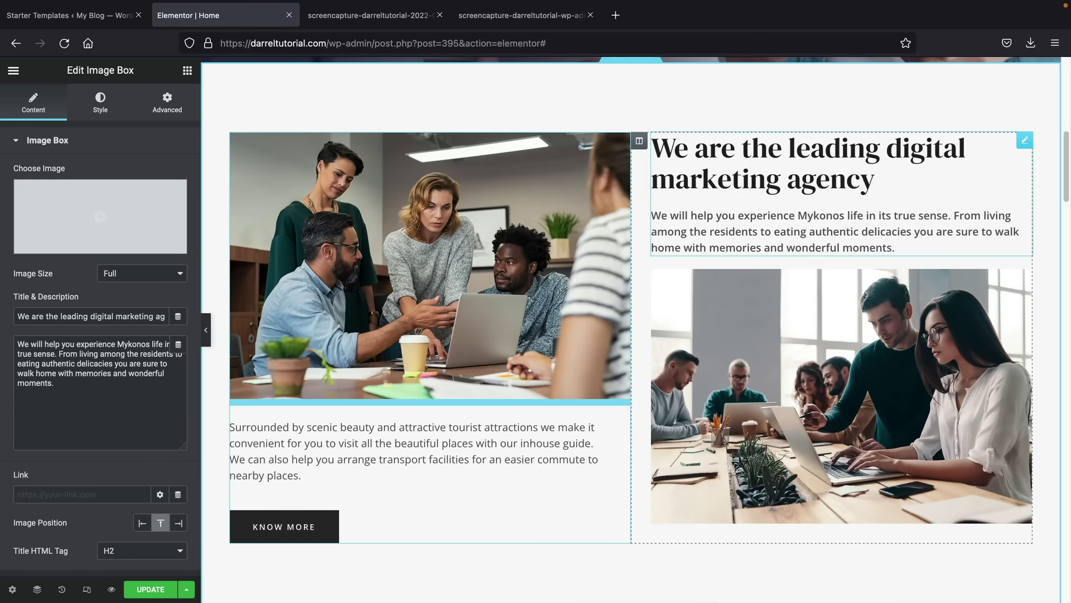
text(!)
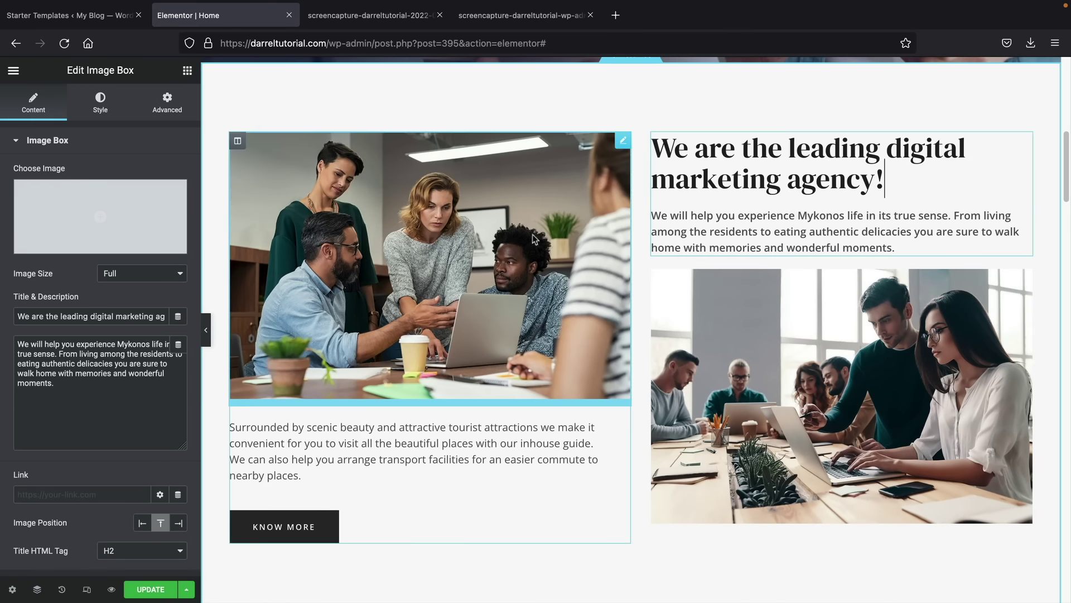
click(187, 70)
scroll(145, 339, down, 2)
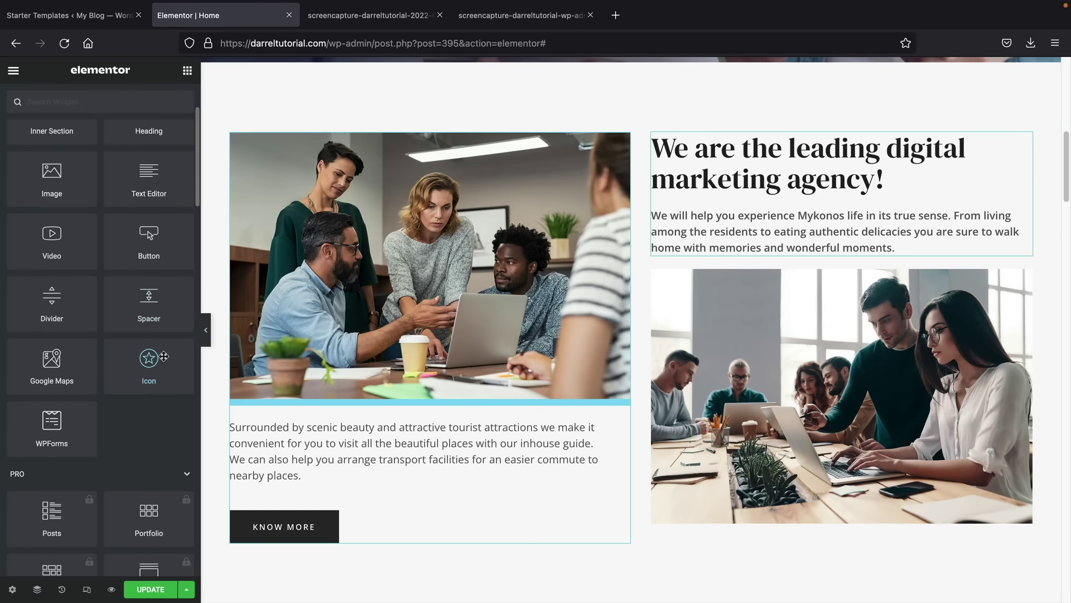
scroll(438, 481, down, 1)
scroll(99, 448, down, 15)
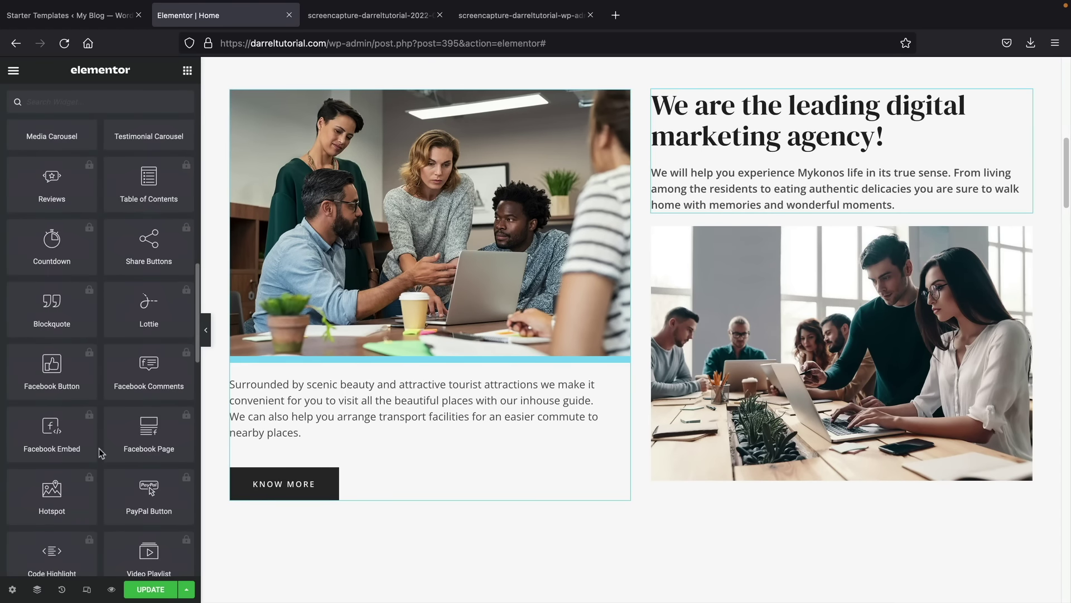
scroll(99, 447, down, 2)
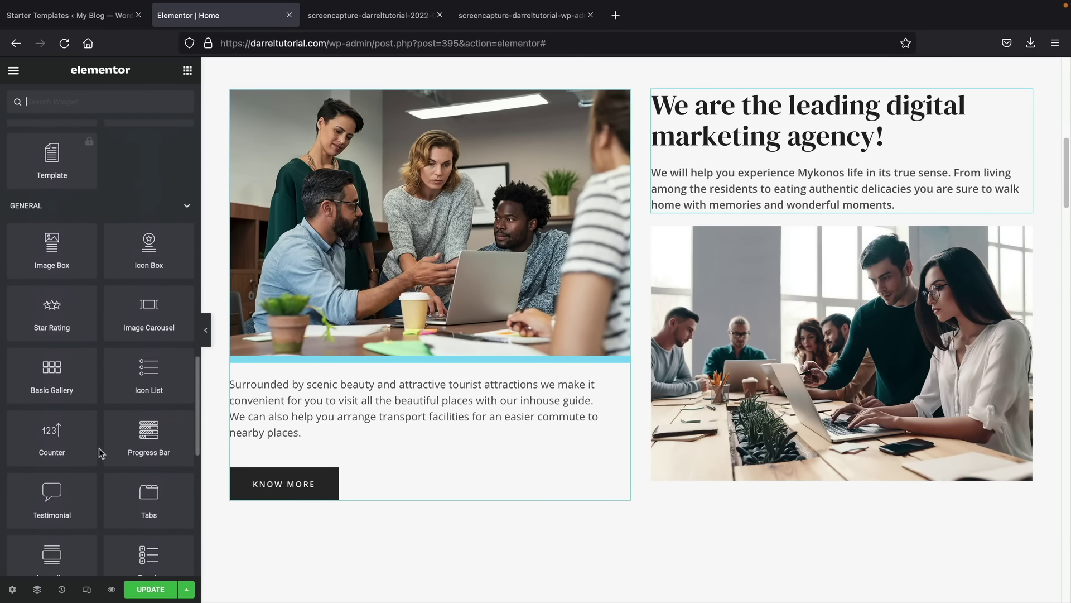
drag(147, 403, 702, 214)
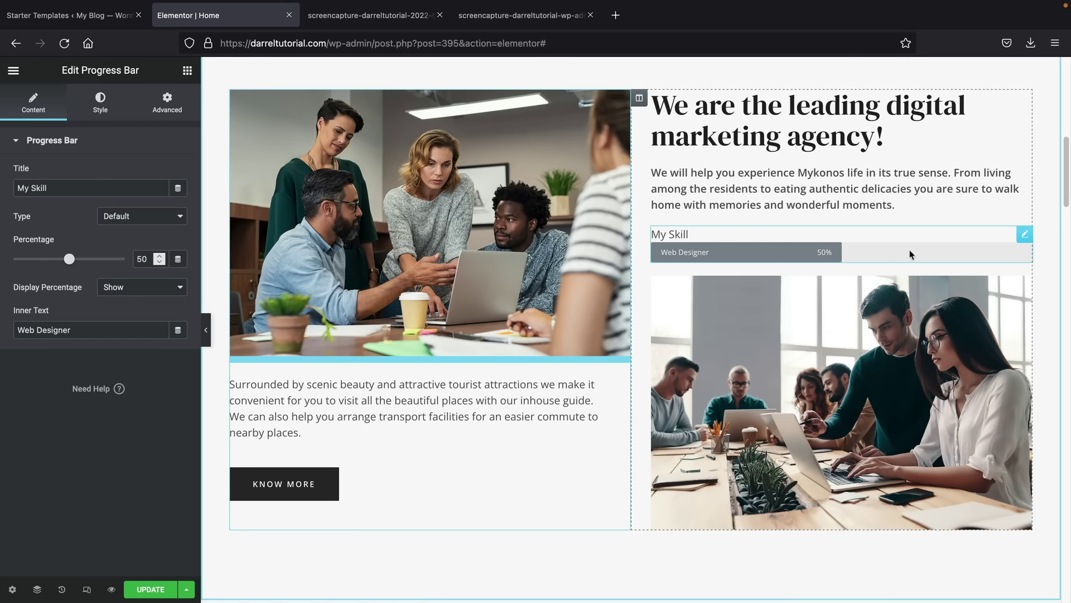
right_click(1017, 237)
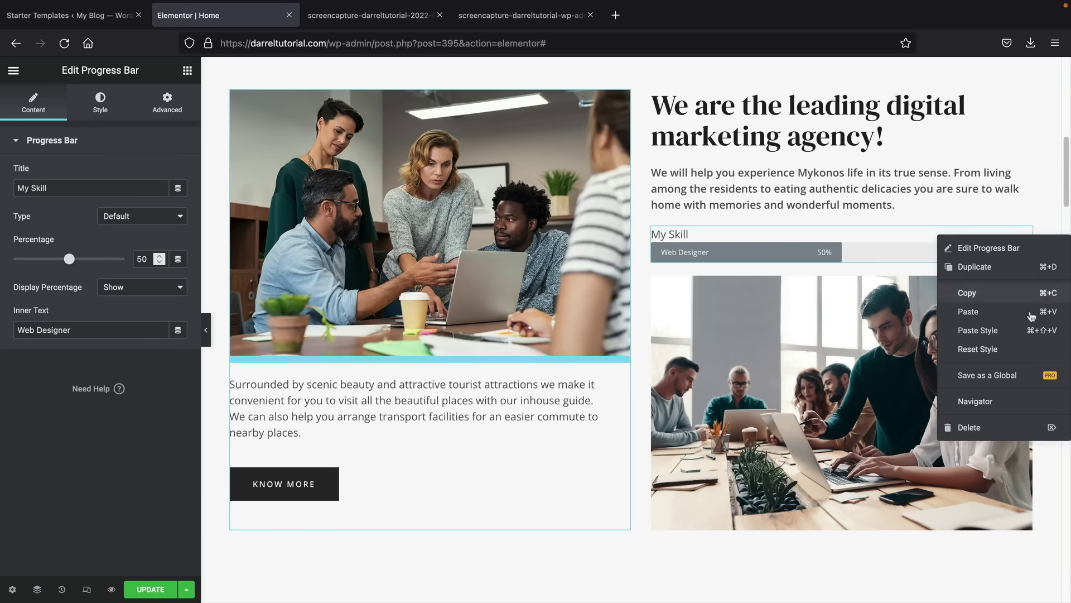
click(1007, 429)
click(568, 387)
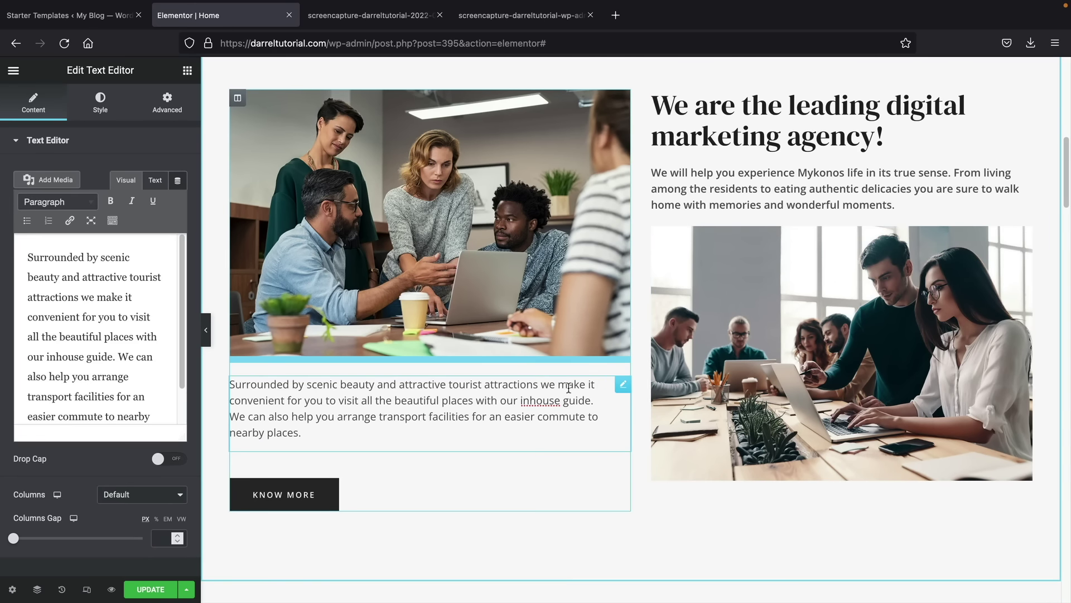
- Duplicate the Know More button and move the copy below the right column's team photo
scroll(722, 315, up, 1)
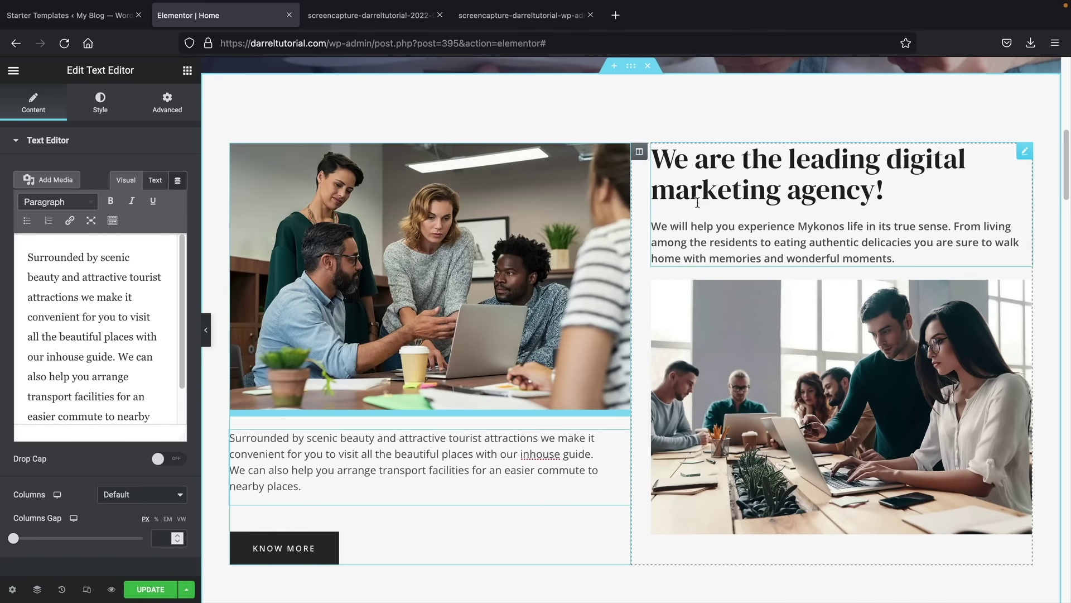
click(188, 71)
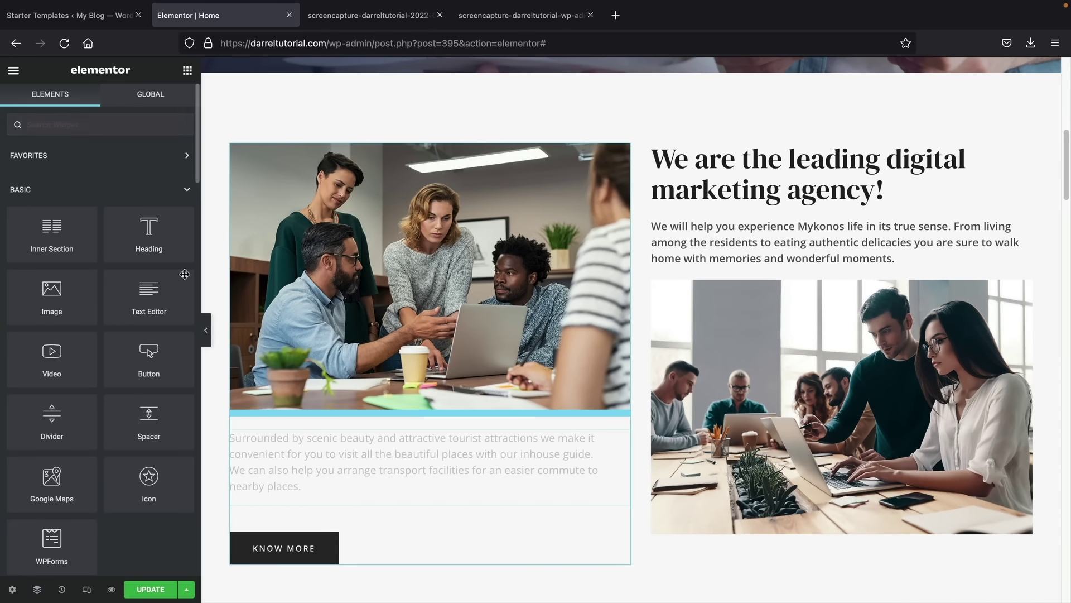
scroll(298, 430, down, 2)
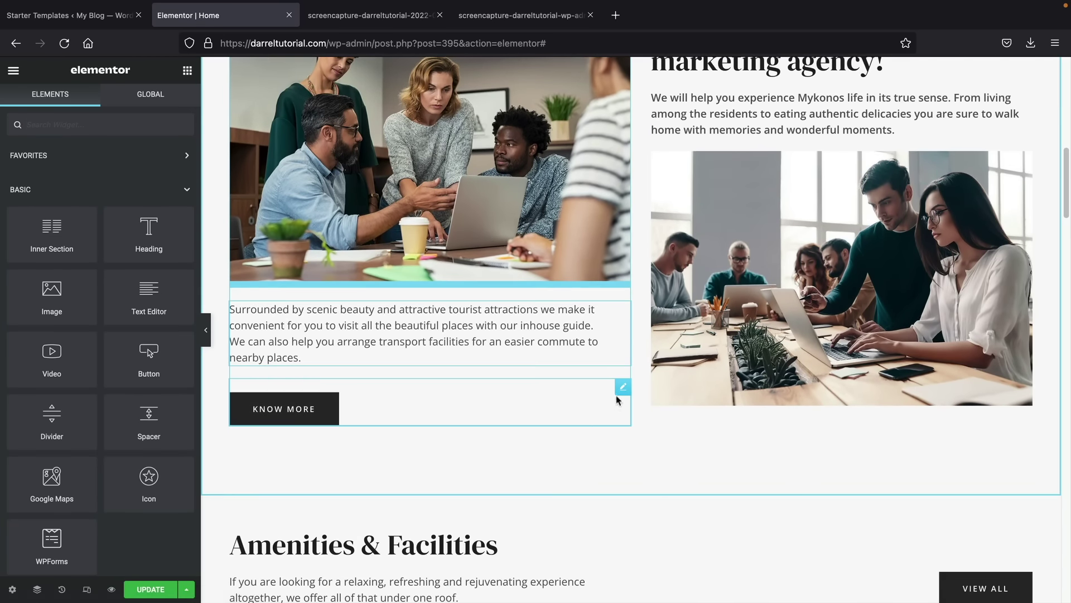
right_click(621, 389)
click(634, 421)
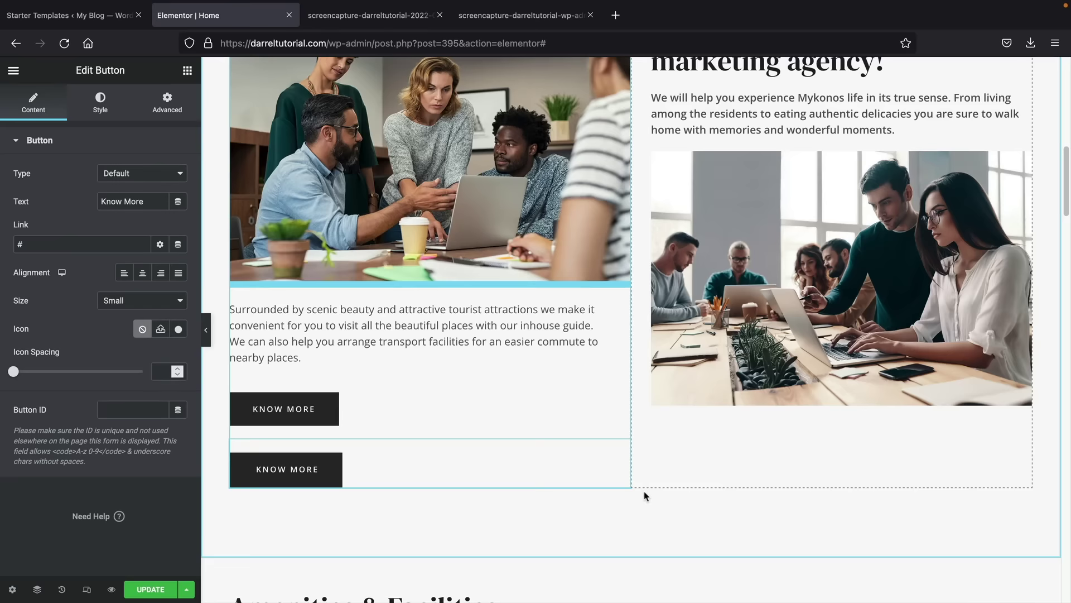
scroll(618, 411, down, 1)
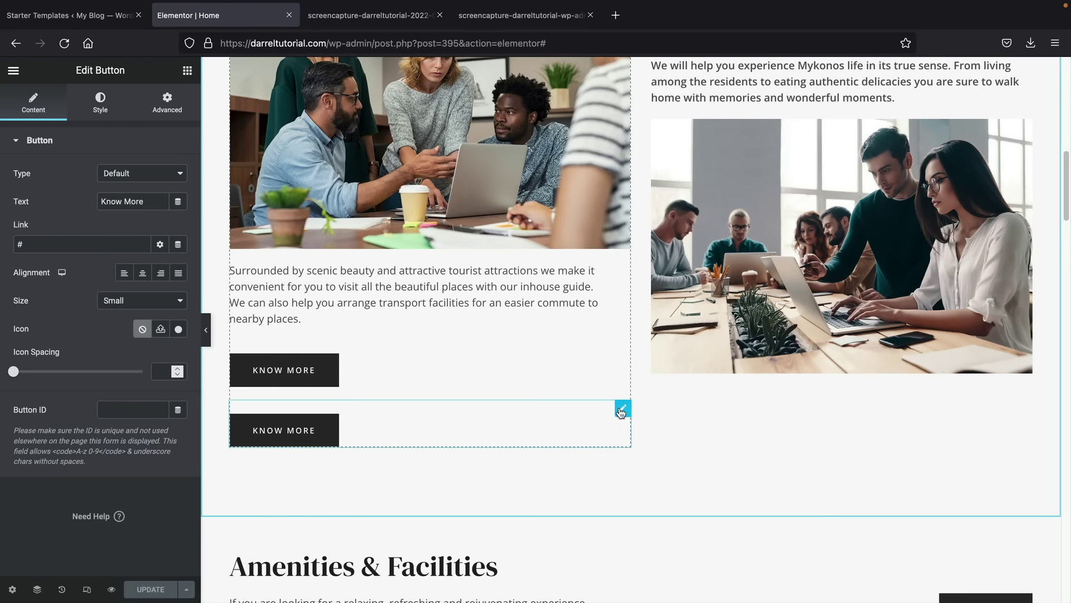
drag(621, 411, 716, 371)
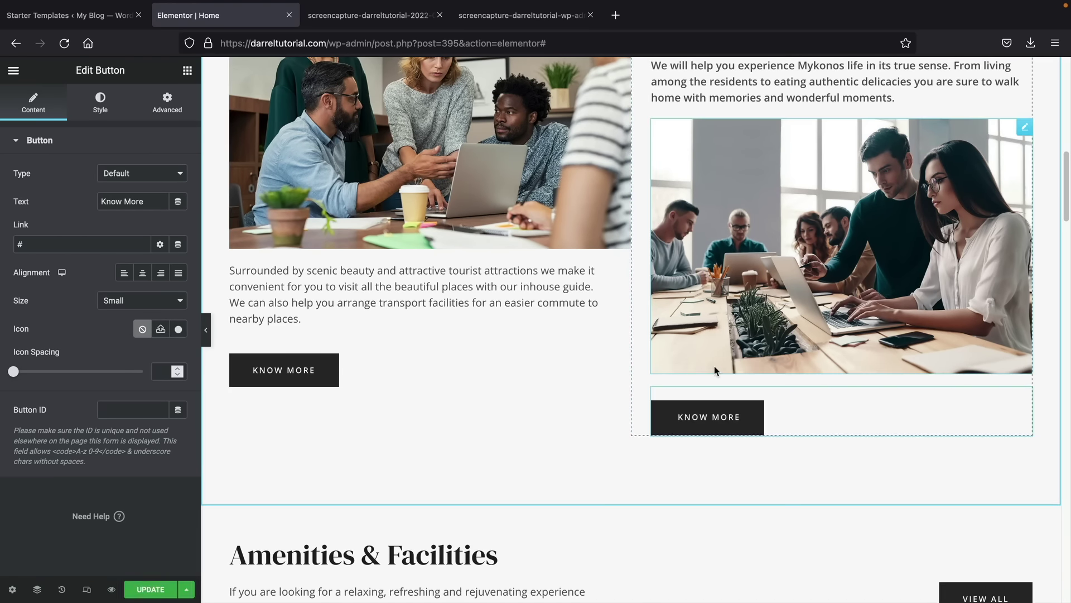
scroll(747, 425, up, 2)
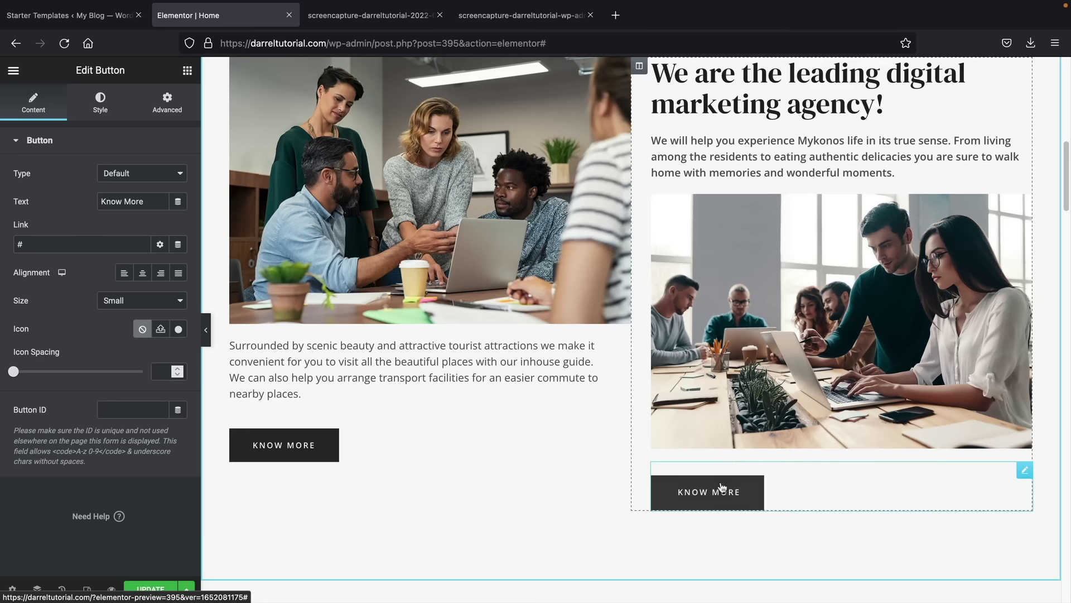
scroll(627, 474, down, 5)
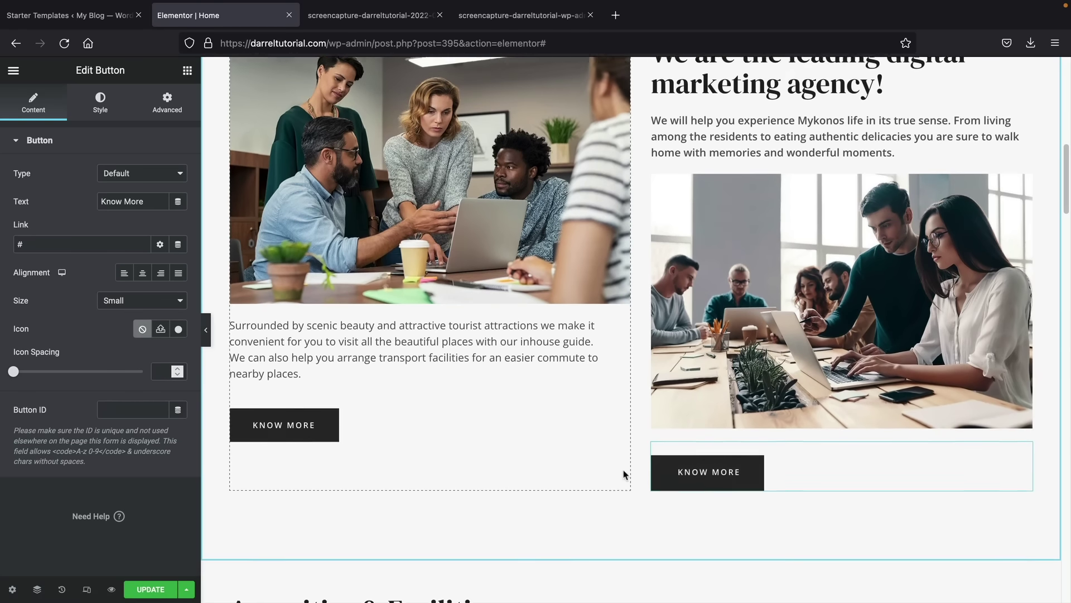
scroll(624, 476, down, 5)
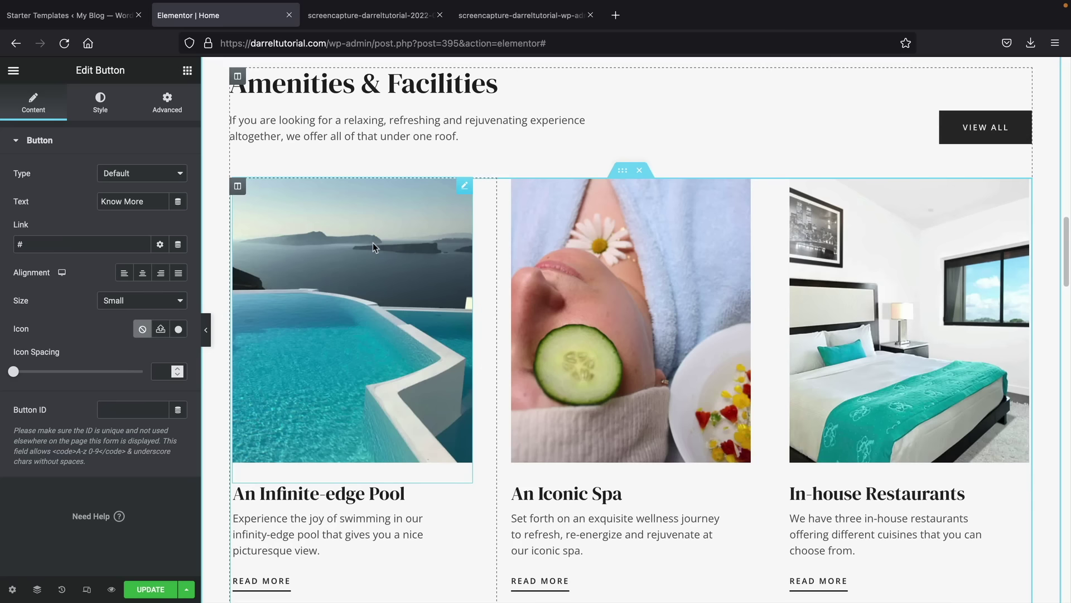
- Rename the Amenities & Facilities heading to 'Our Main Services'
double_click(400, 79)
triple_click(400, 79)
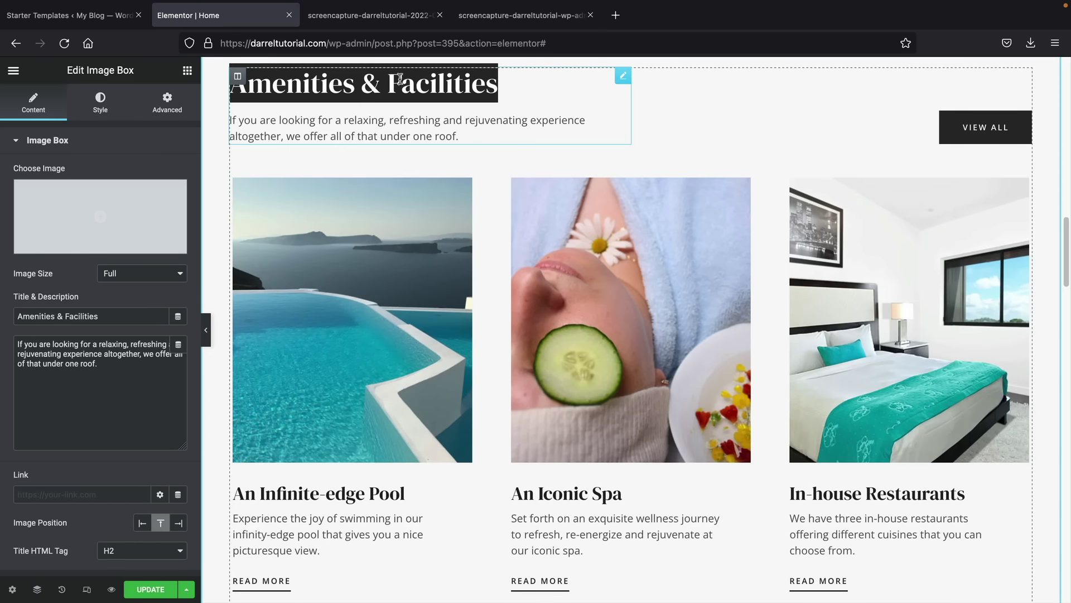
text(Our Main Ser)
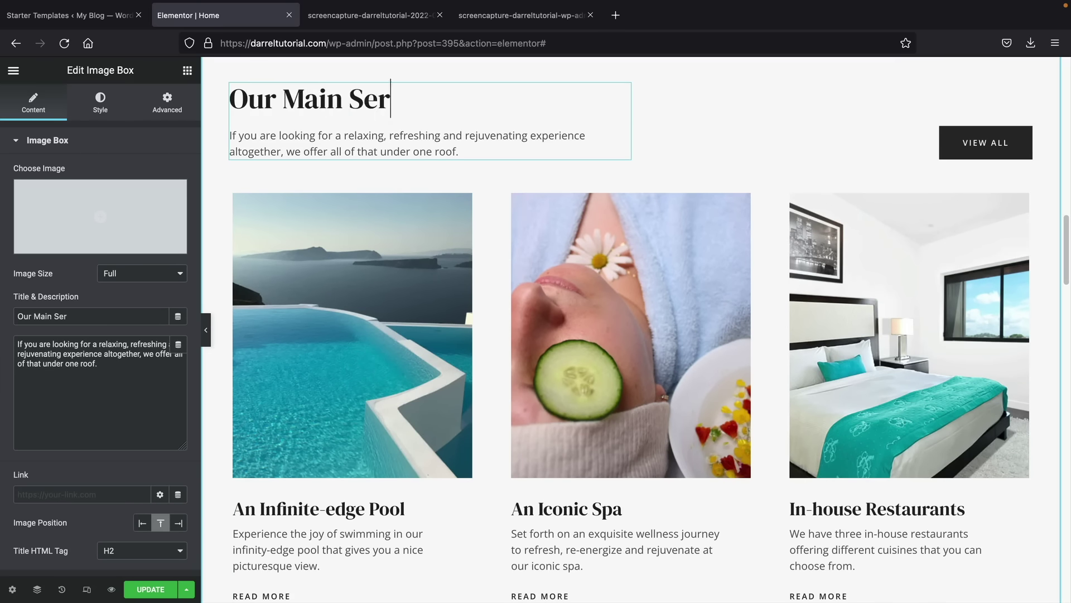
text(vices)
- Swap the three card images for the book mockup, coffee-bag and yellow mockup pictures
click(386, 303)
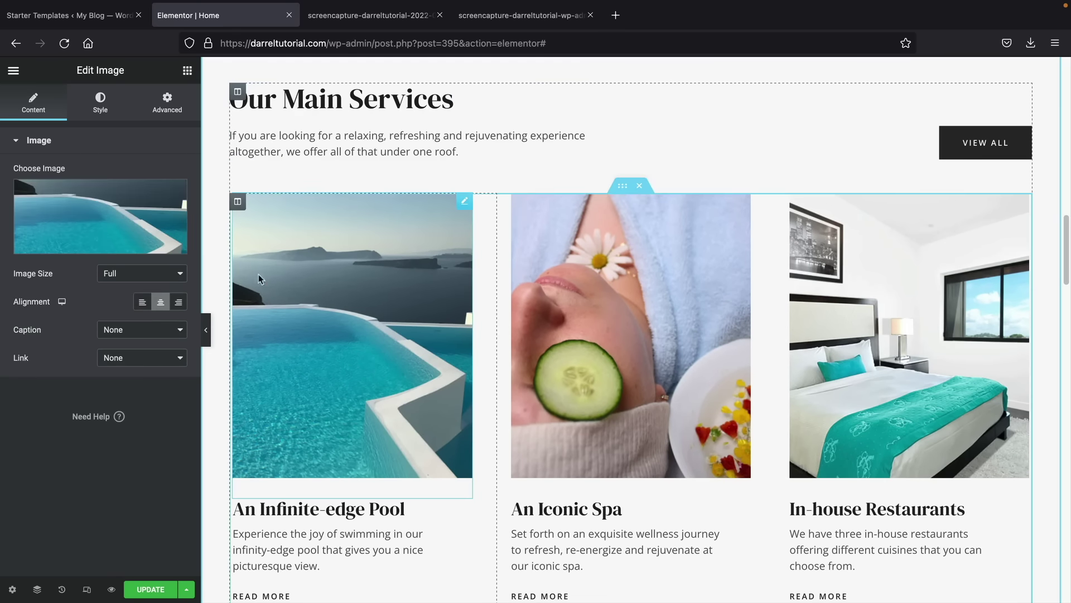
click(86, 215)
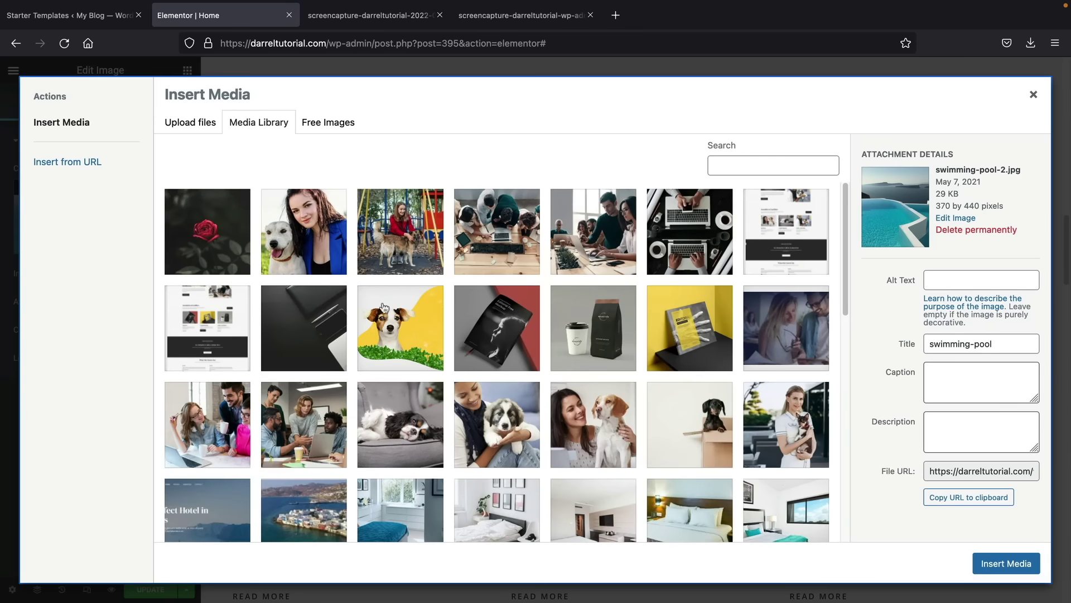
click(513, 323)
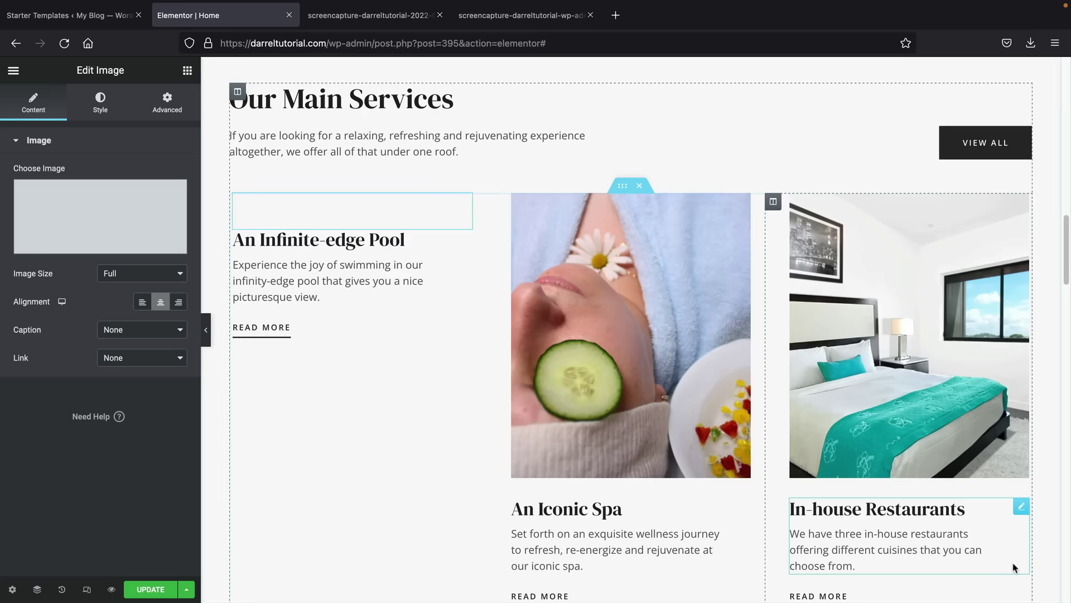
click(998, 562)
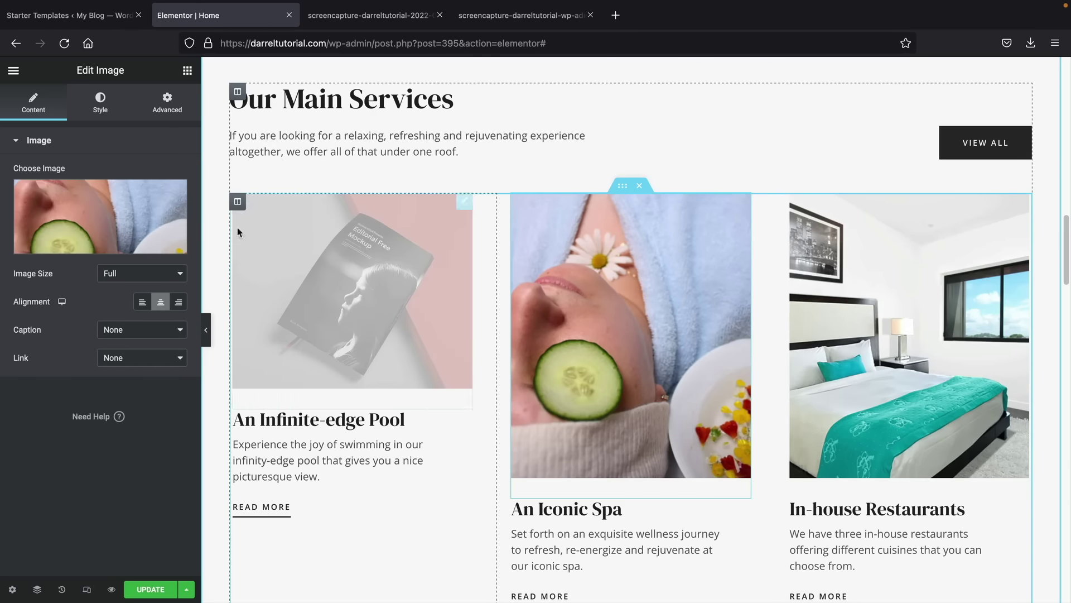
click(100, 223)
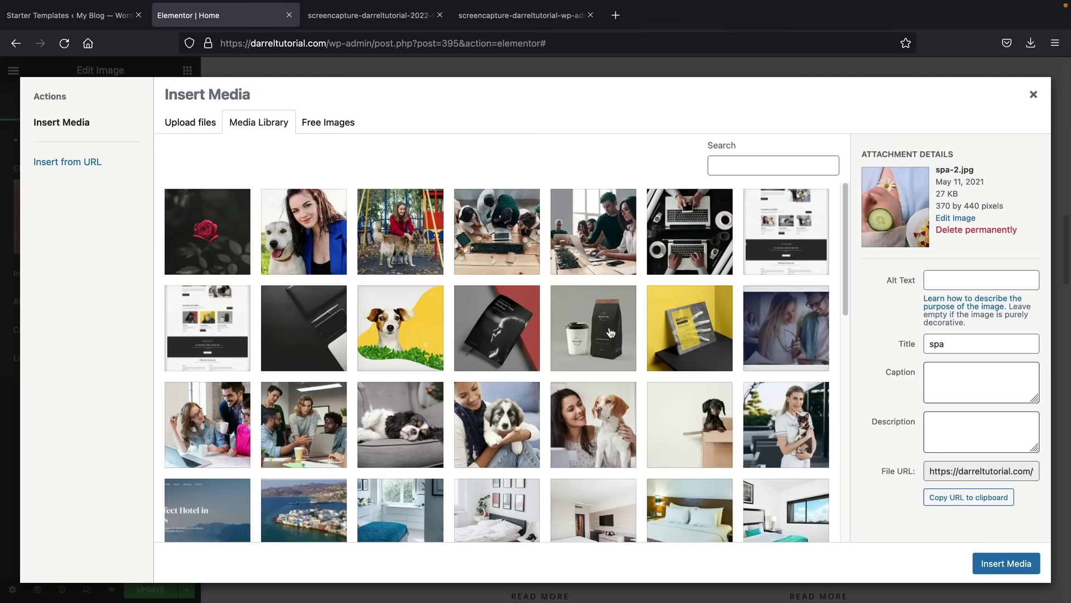
click(611, 333)
click(1021, 565)
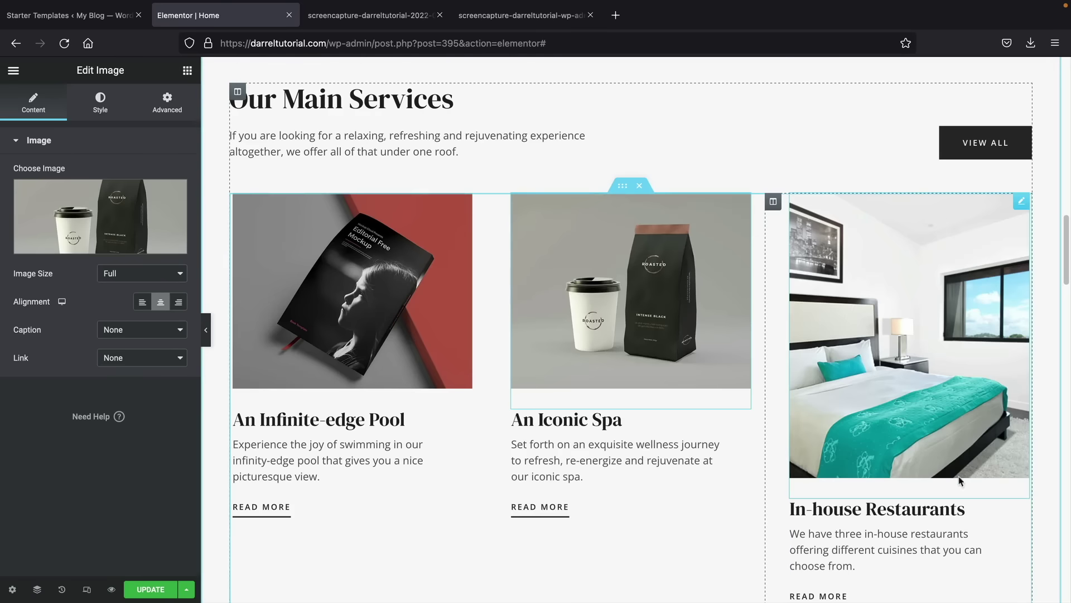
click(20, 245)
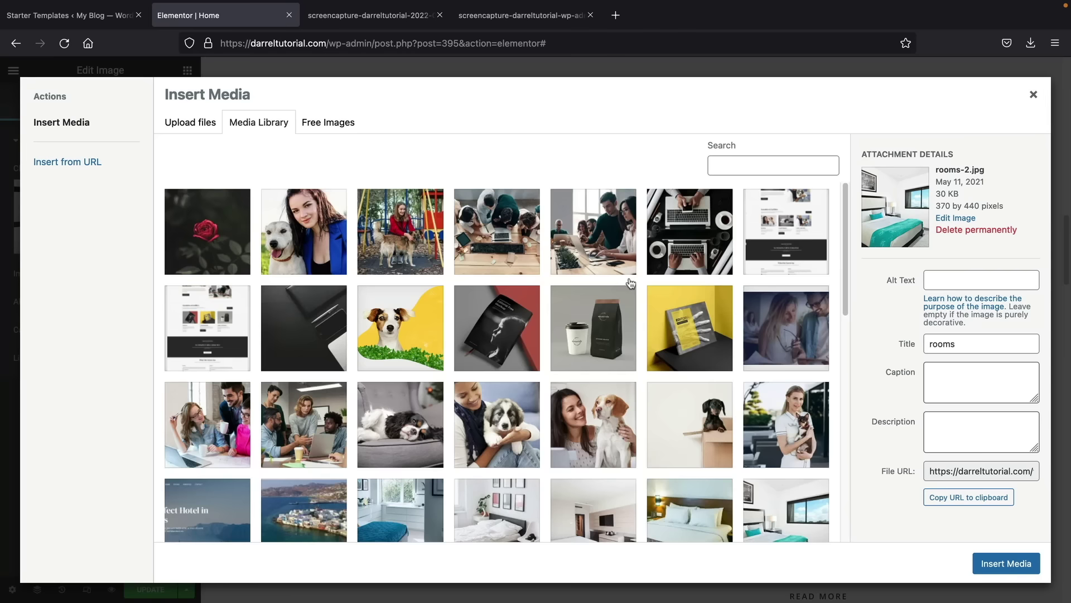
click(676, 310)
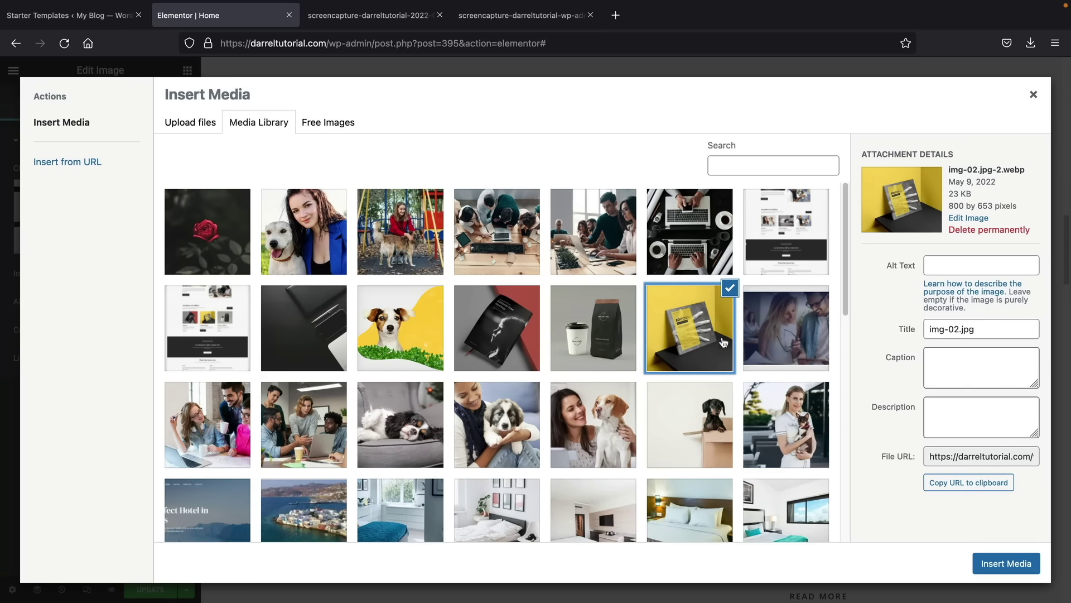
click(1002, 564)
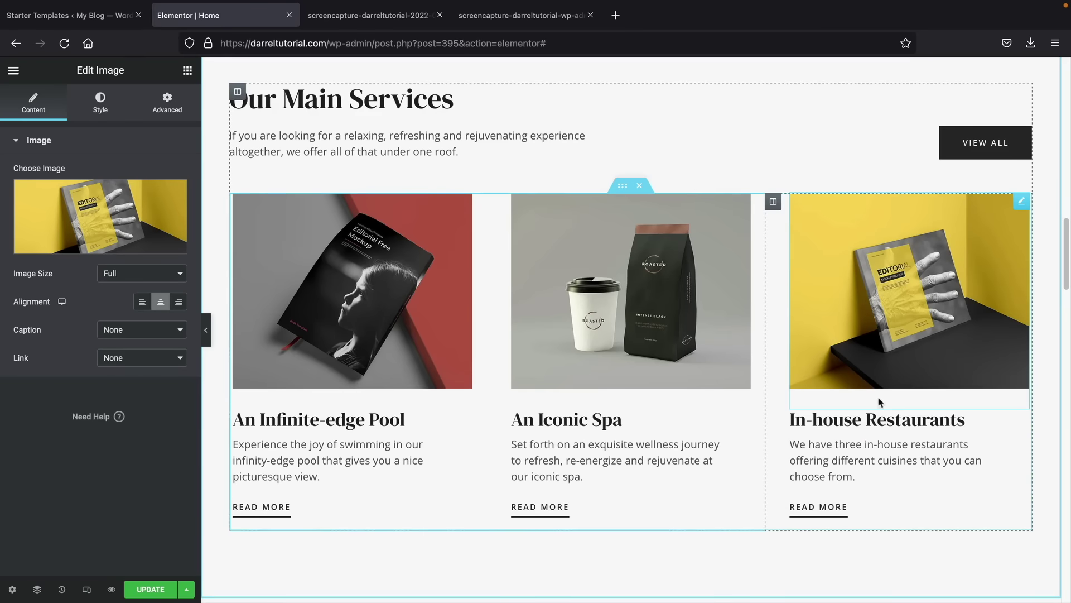
- Retitle the cards Cool Book, Coffee Drink and Yellow Hand?, replacing the pool, spa and restaurant names
triple_click(592, 419)
text(Cof)
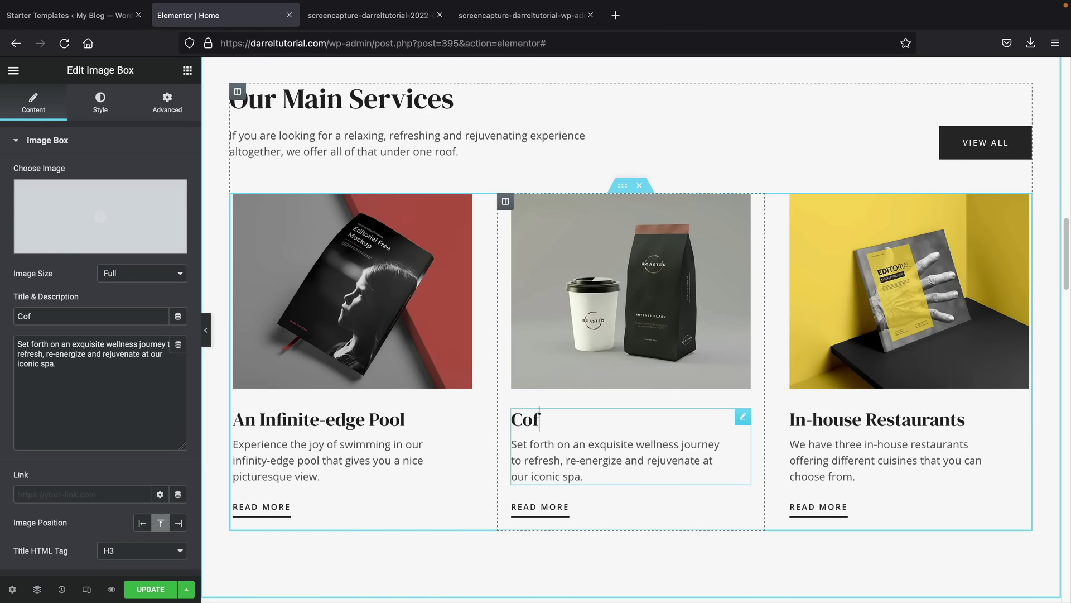
text(fee Drink)
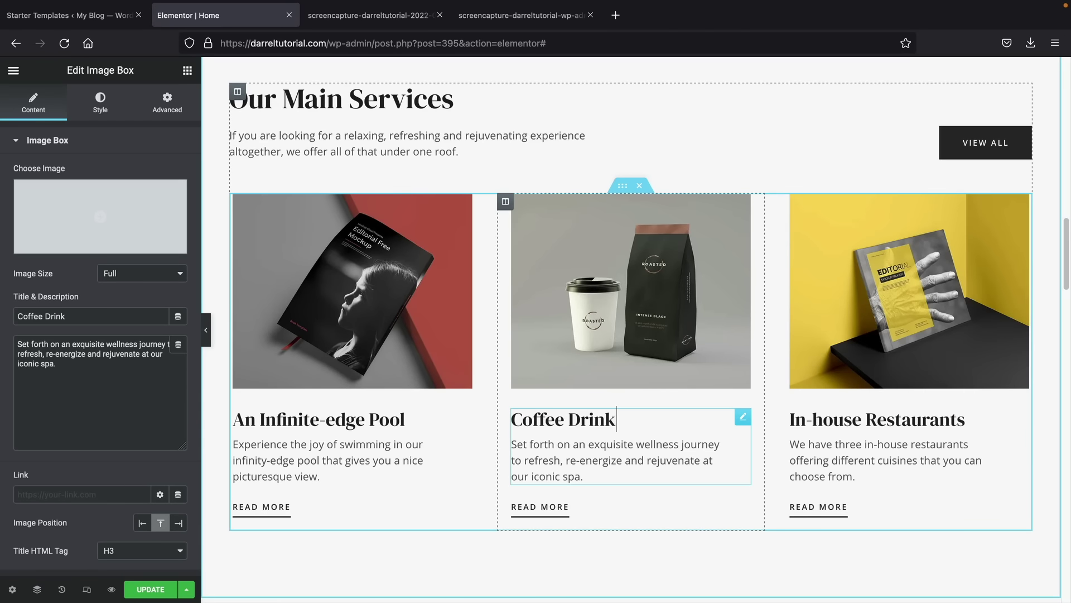
triple_click(347, 422)
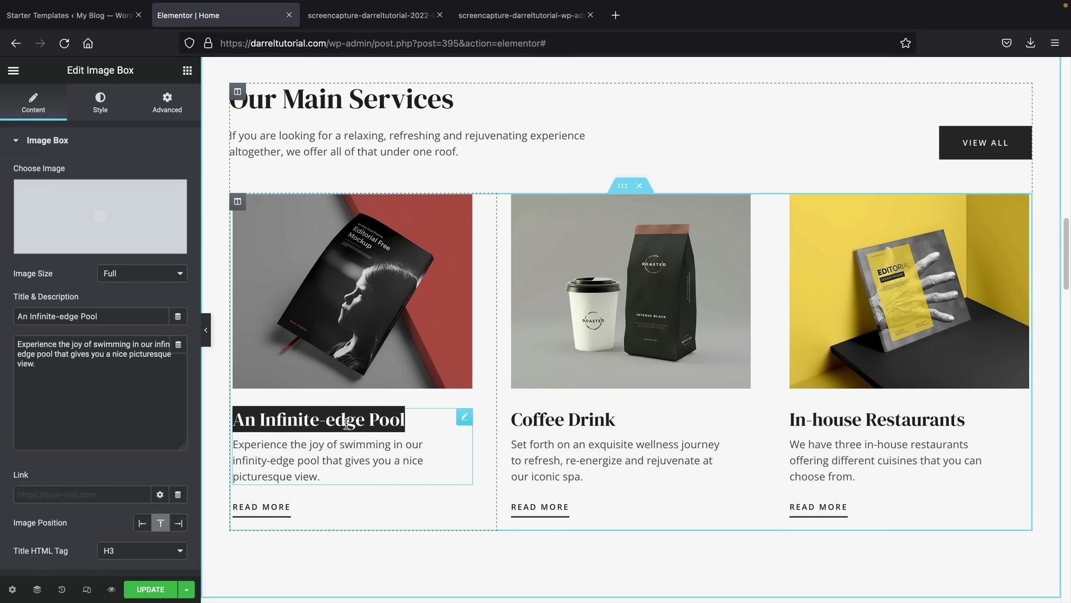
text(Cool Book)
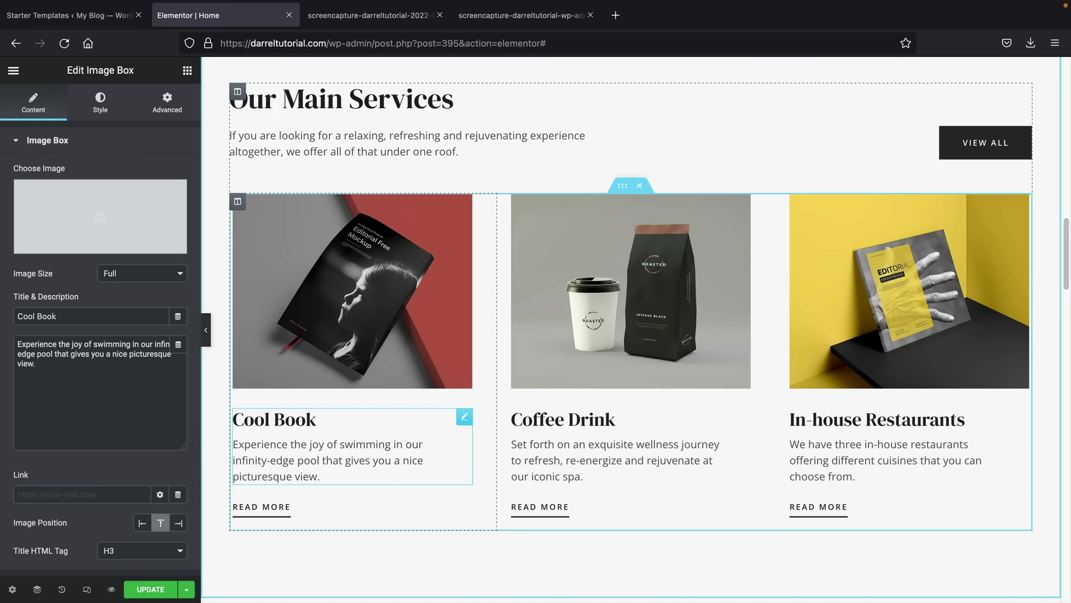
triple_click(910, 418)
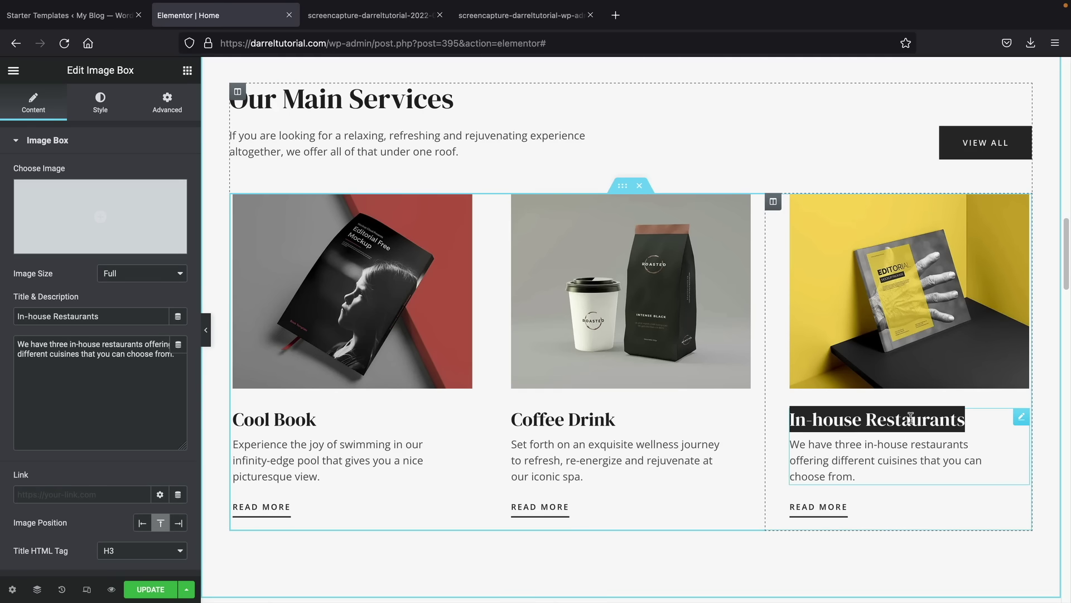
text(Yellow Hand?)
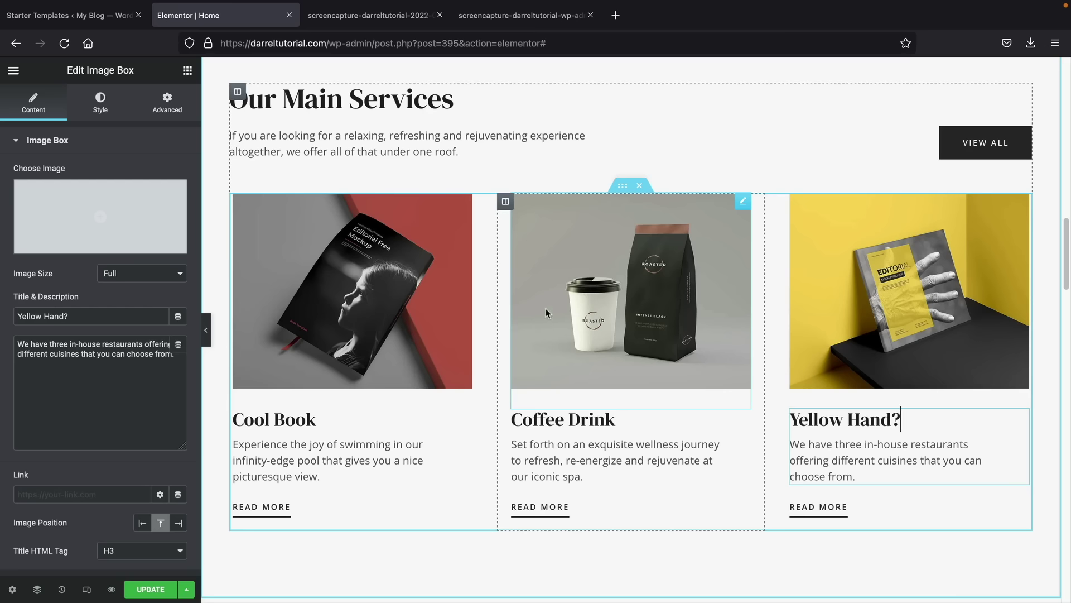
scroll(546, 313, down, 6)
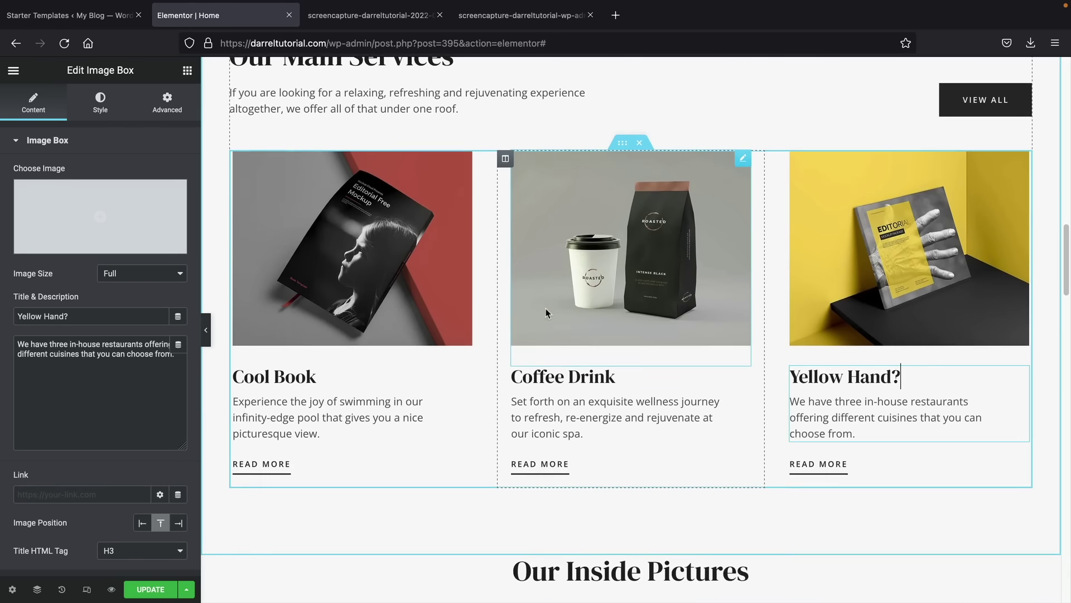
scroll(547, 311, down, 5)
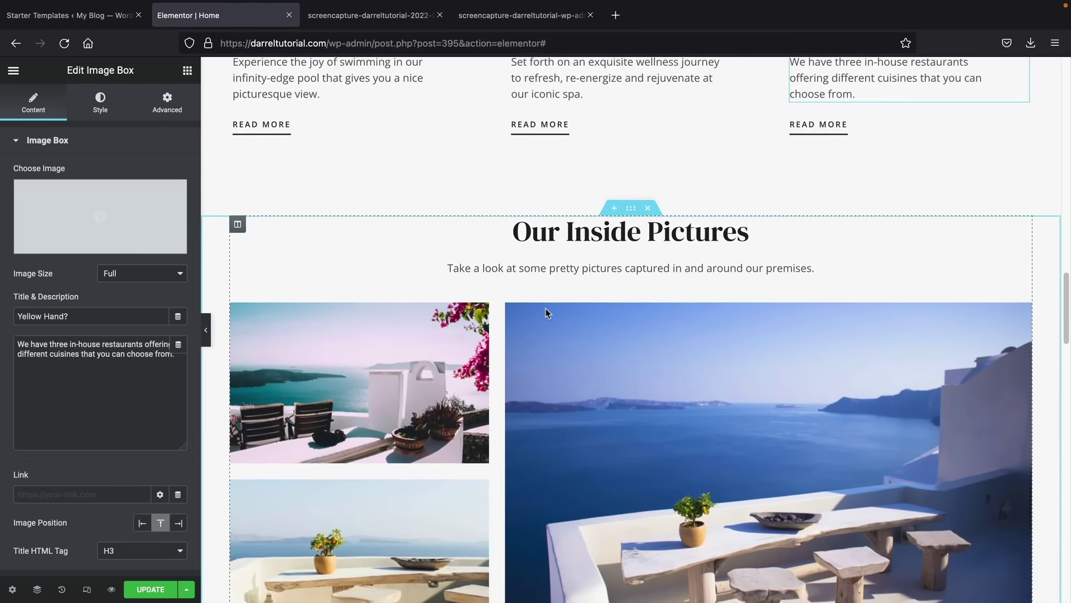
scroll(545, 311, down, 5)
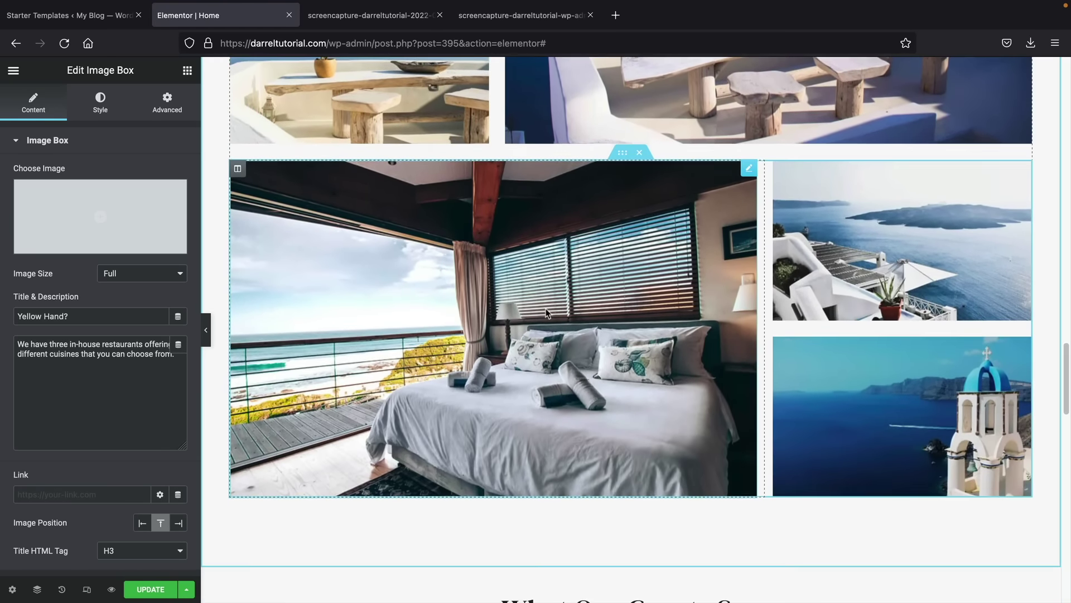
- Delete the Our Inside Pictures section, undoing once through History before deleting it for good
scroll(547, 312, up, 5)
scroll(546, 311, up, 4)
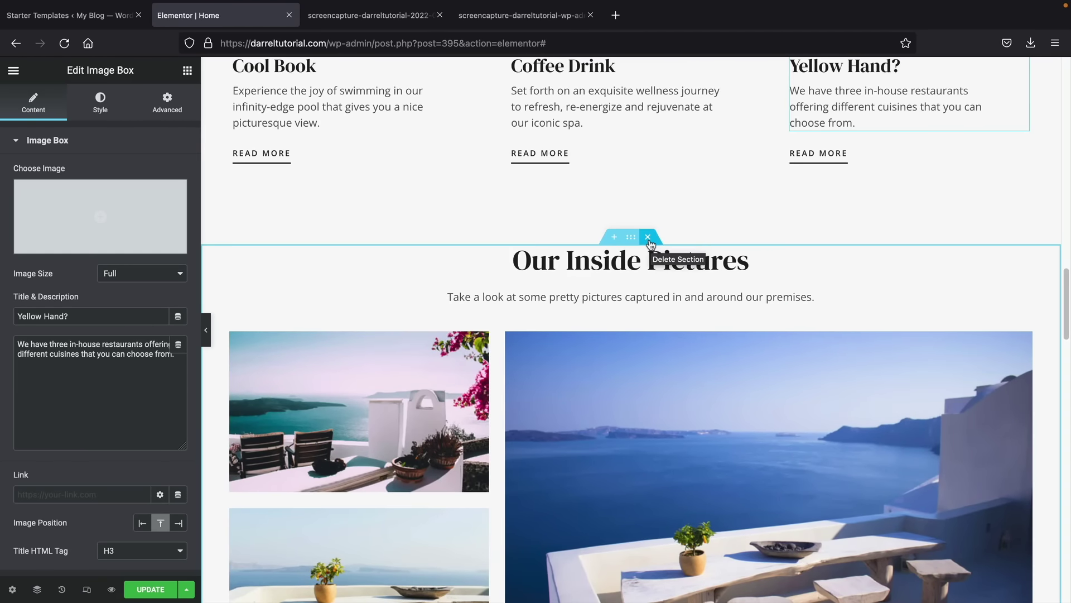
scroll(638, 323, down, 3)
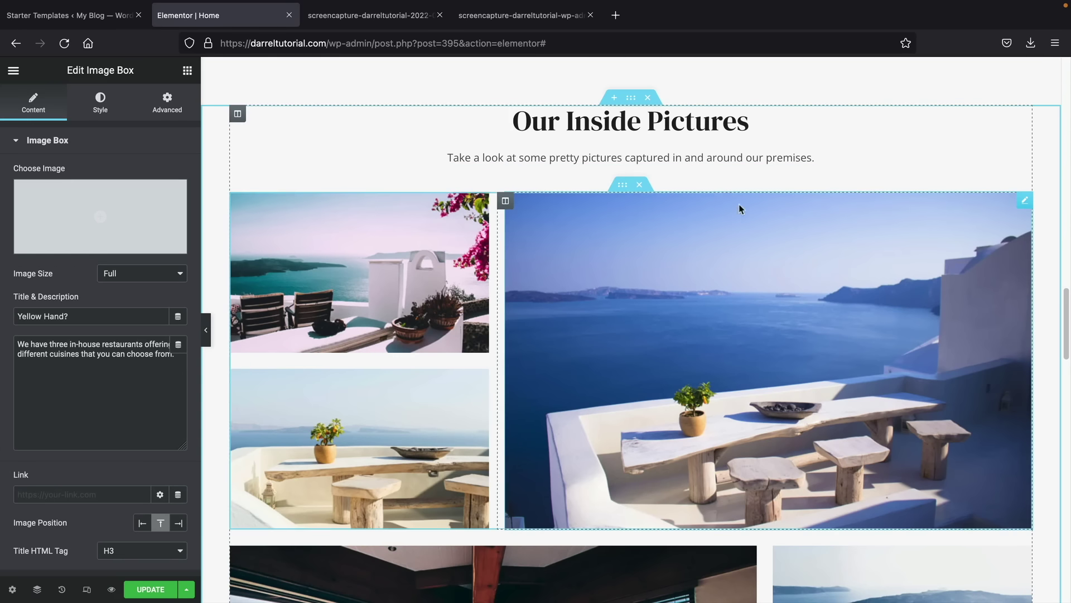
click(651, 103)
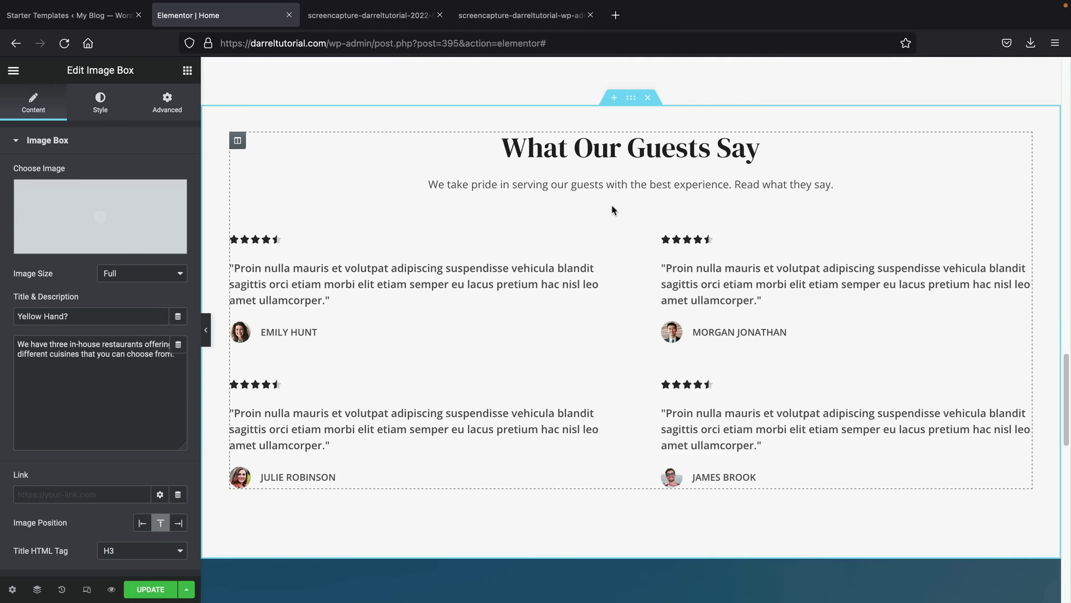
click(61, 589)
click(159, 173)
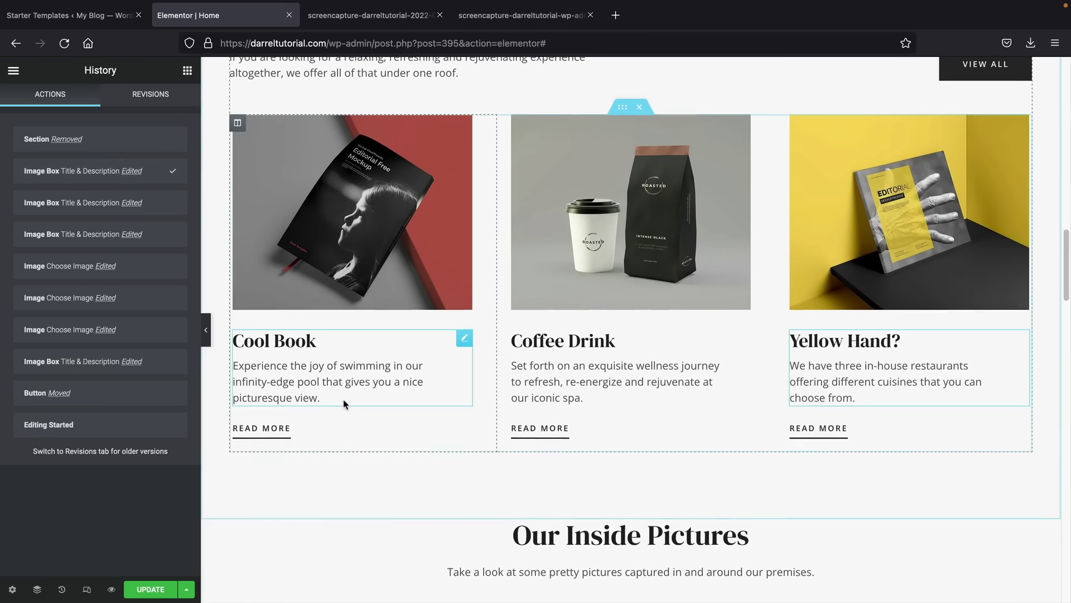
scroll(341, 401, down, 4)
scroll(346, 401, down, 3)
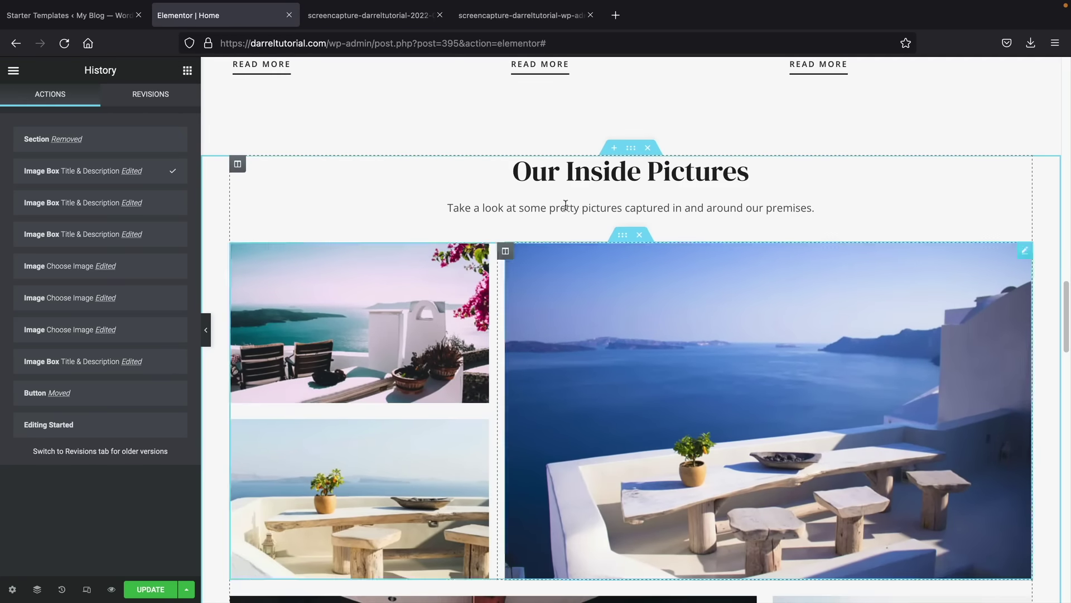
click(648, 148)
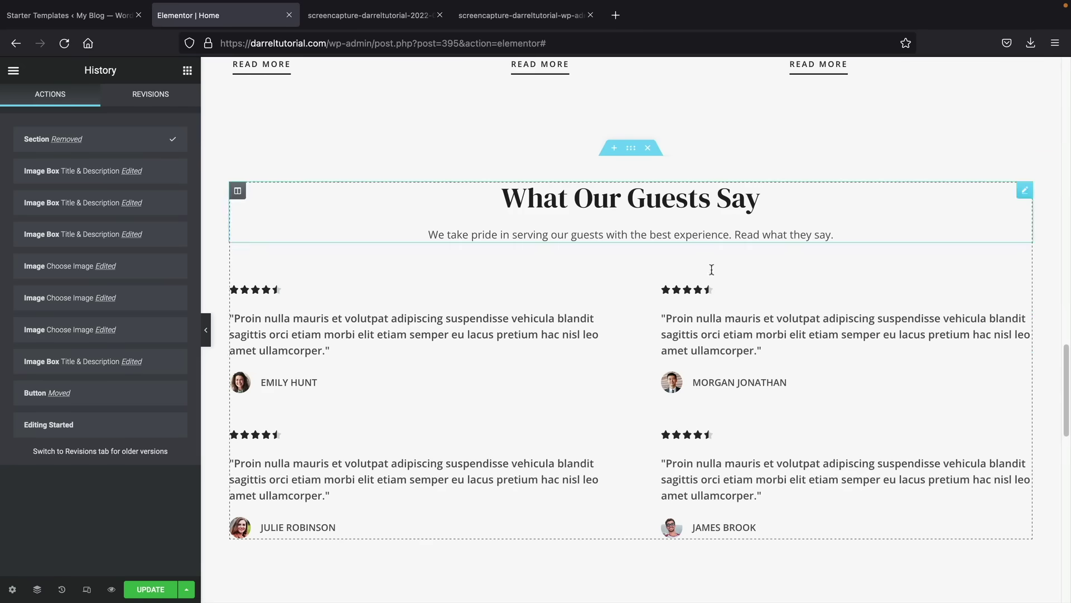
scroll(725, 312, up, 4)
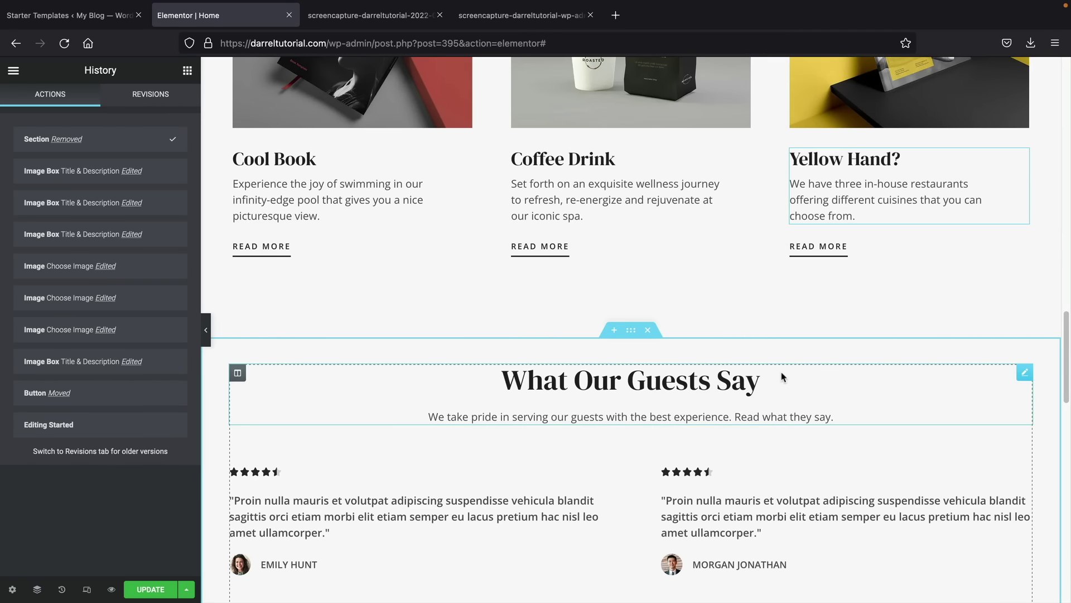
- Insert a new three-column section above What Our Guests Say
click(614, 331)
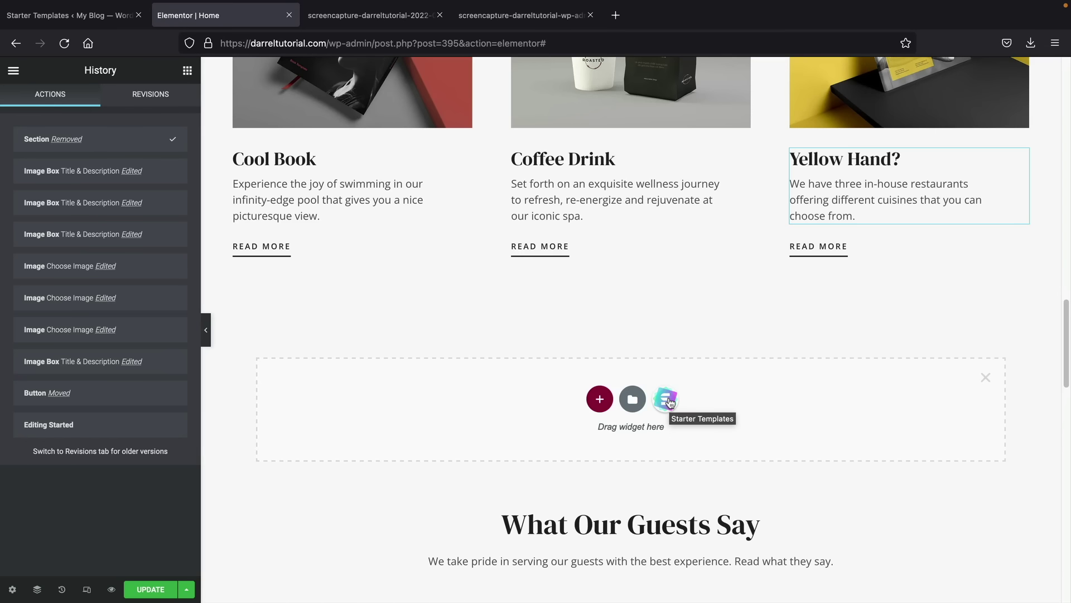
click(600, 399)
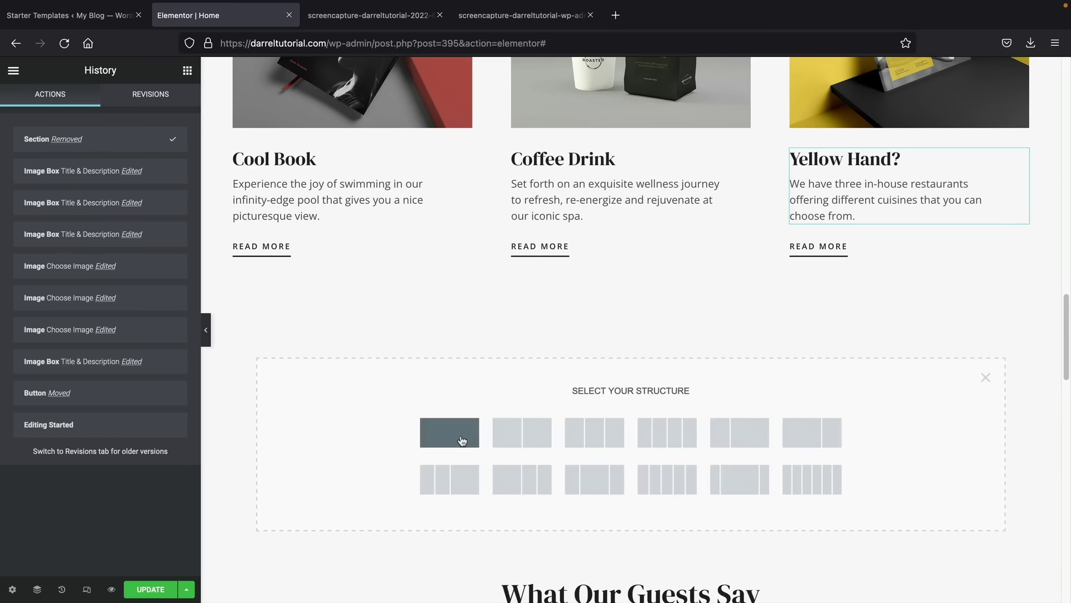
click(612, 438)
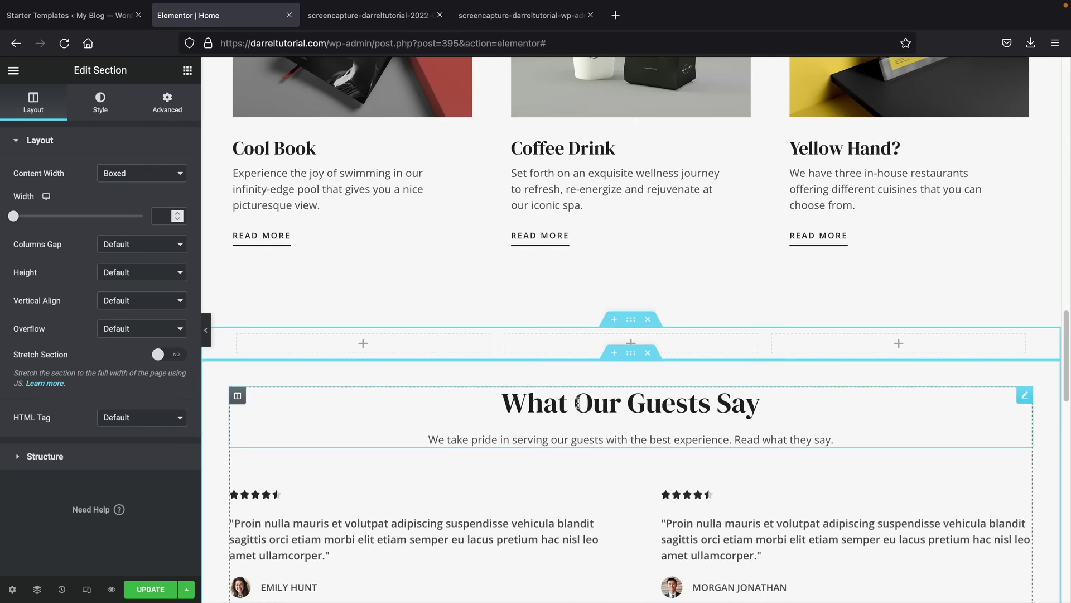
click(187, 72)
scroll(297, 223, down, 1)
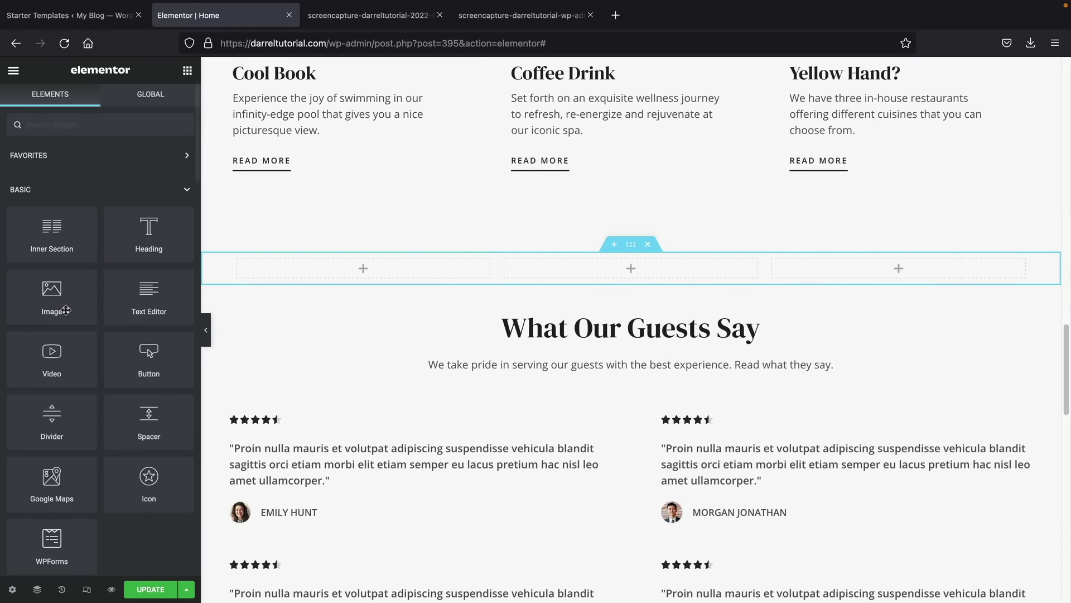
- Place an Image Box widget in the new section's first column
scroll(63, 316, down, 2)
scroll(63, 316, down, 3)
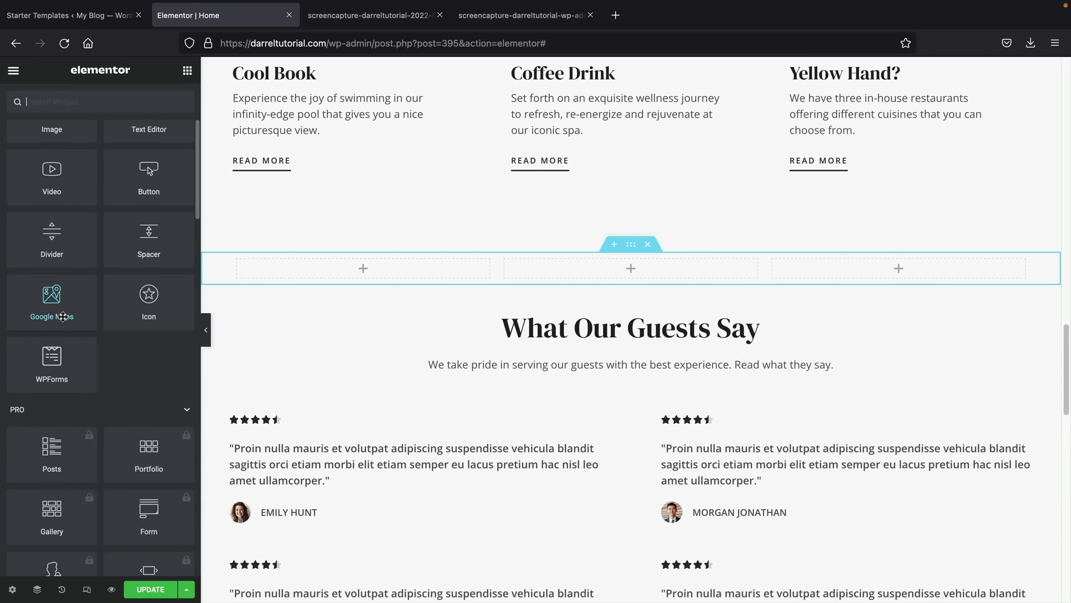
scroll(63, 316, down, 10)
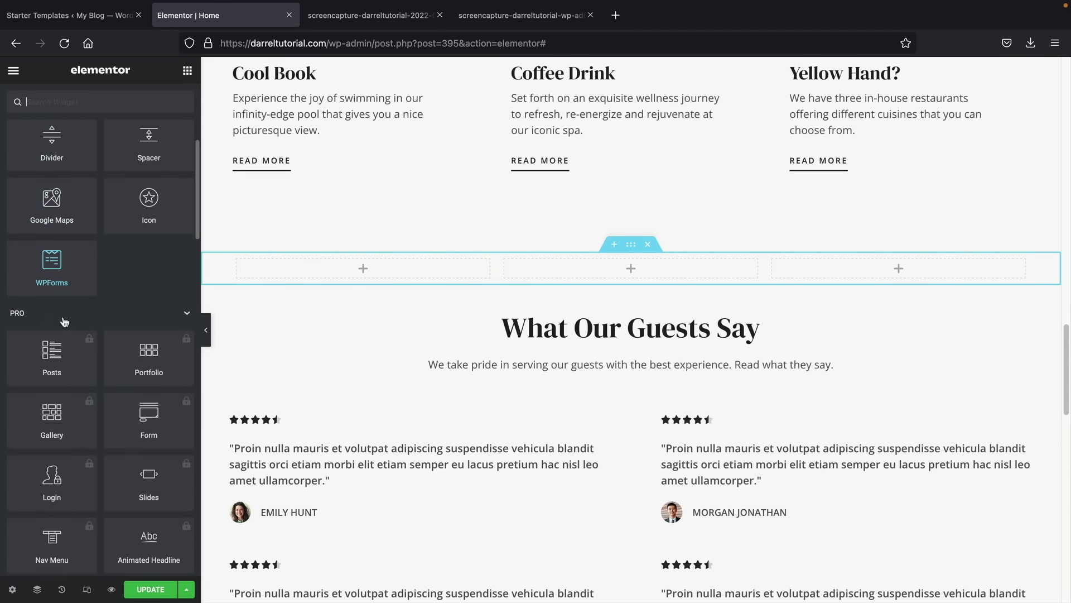
scroll(66, 322, down, 17)
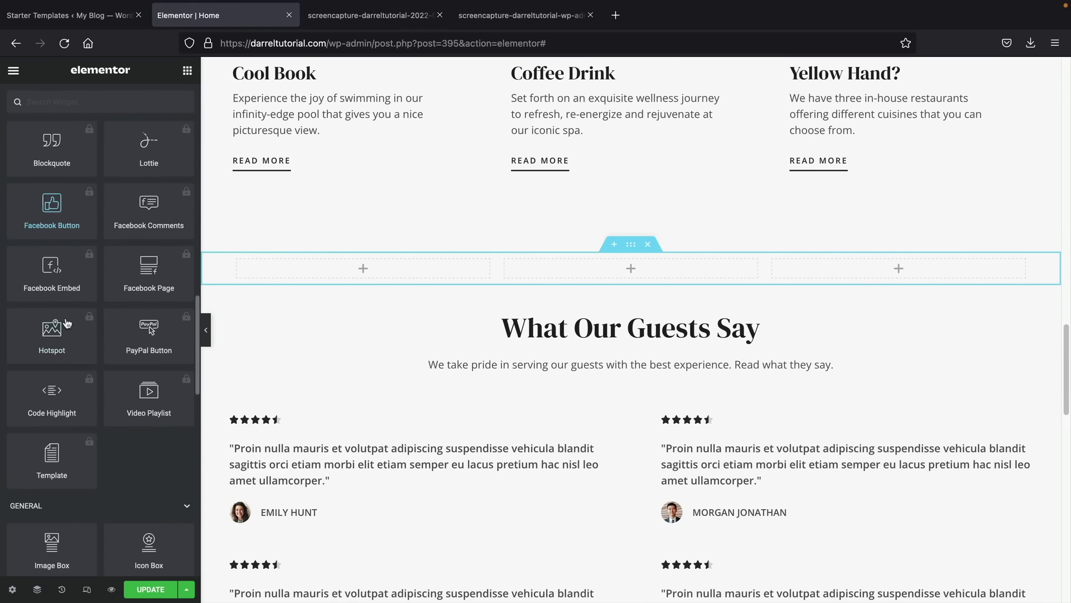
scroll(66, 318, down, 2)
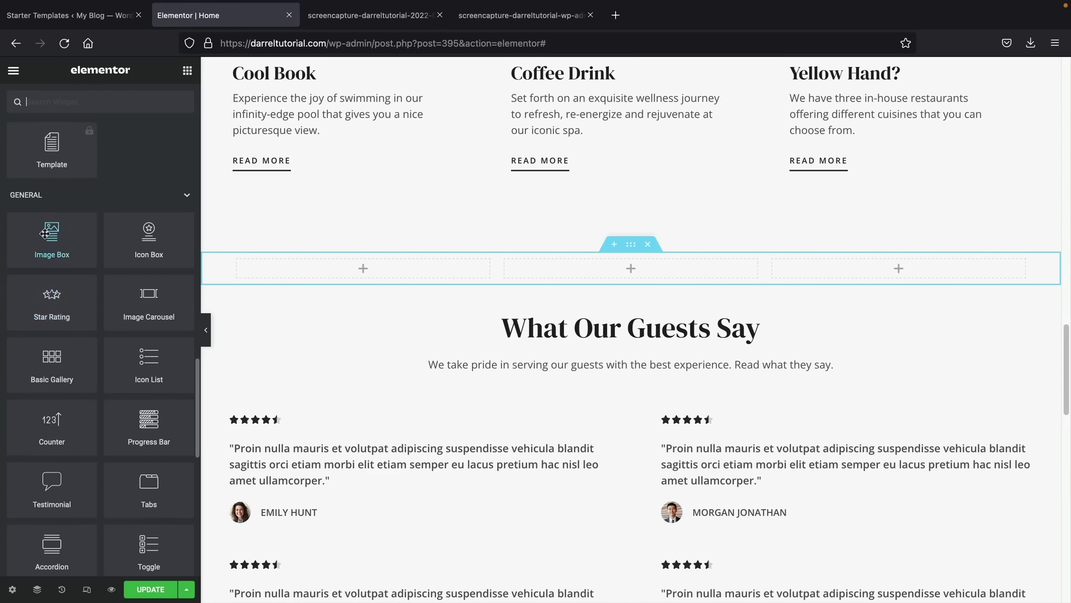
drag(48, 233, 313, 271)
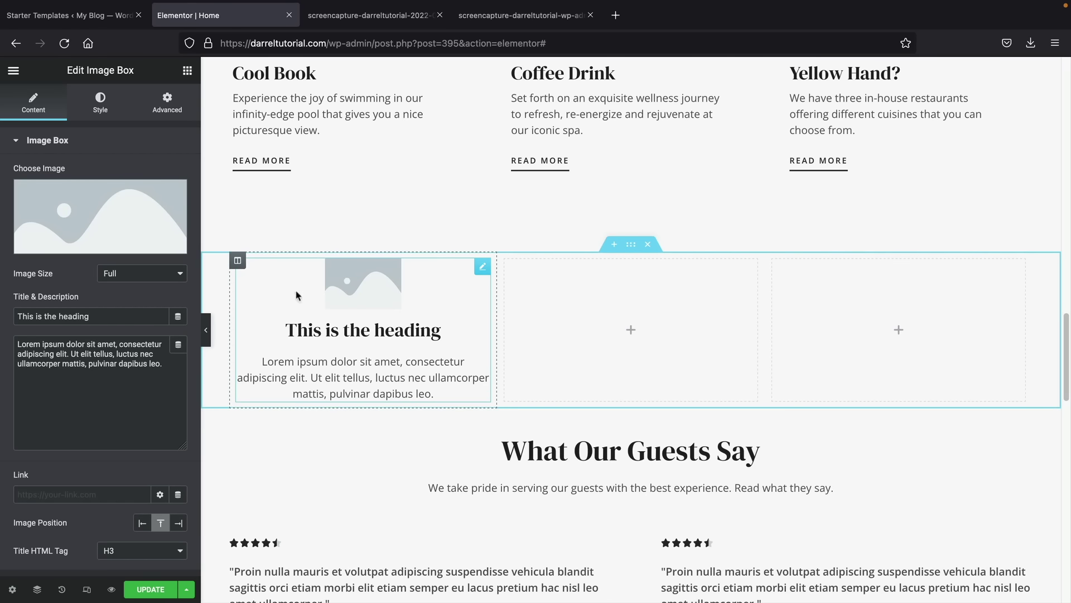
- Add a Social Icons widget with Facebook, Twitter and YouTube beneath the Image Box
click(187, 71)
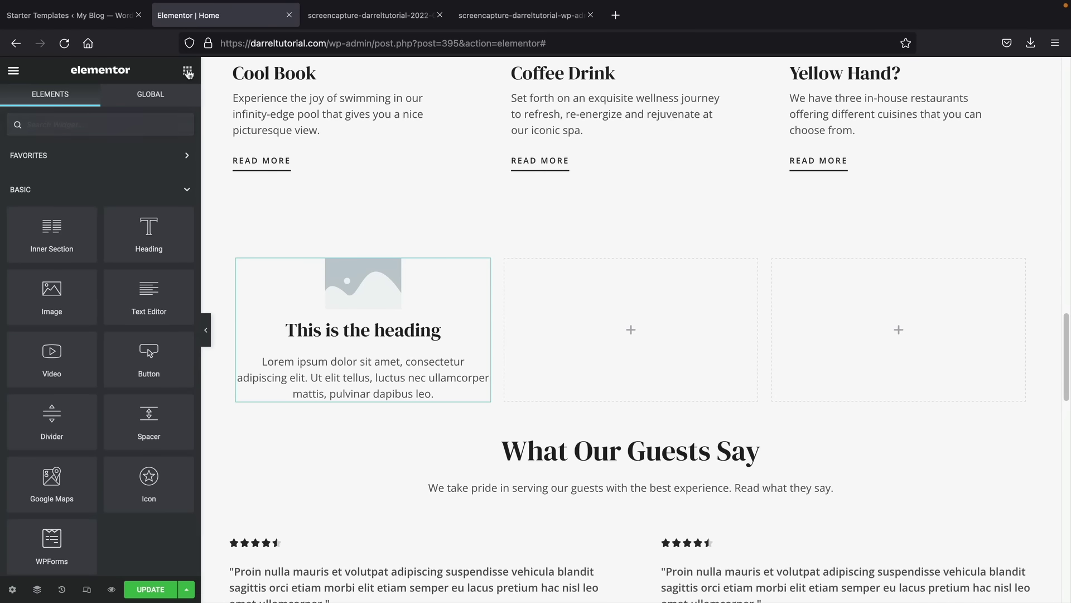
scroll(134, 316, down, 2)
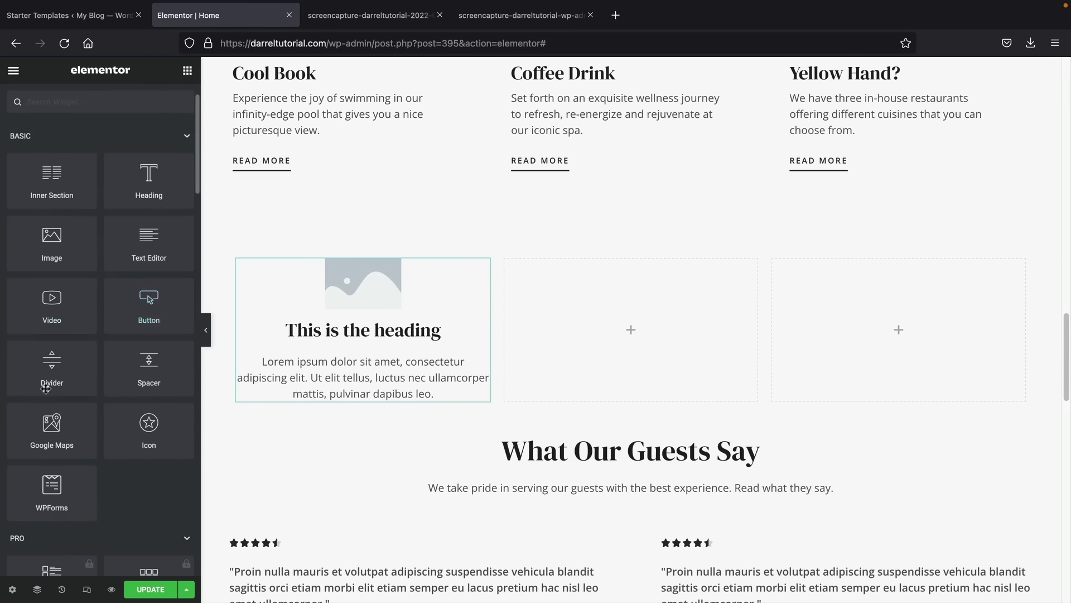
scroll(154, 411, down, 8)
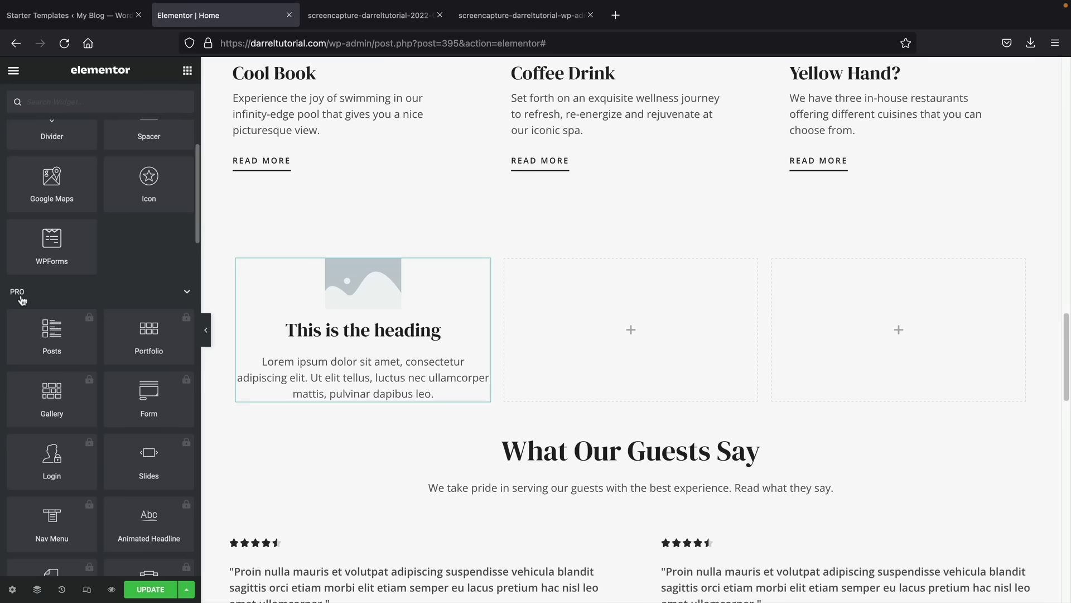
scroll(51, 328, down, 5)
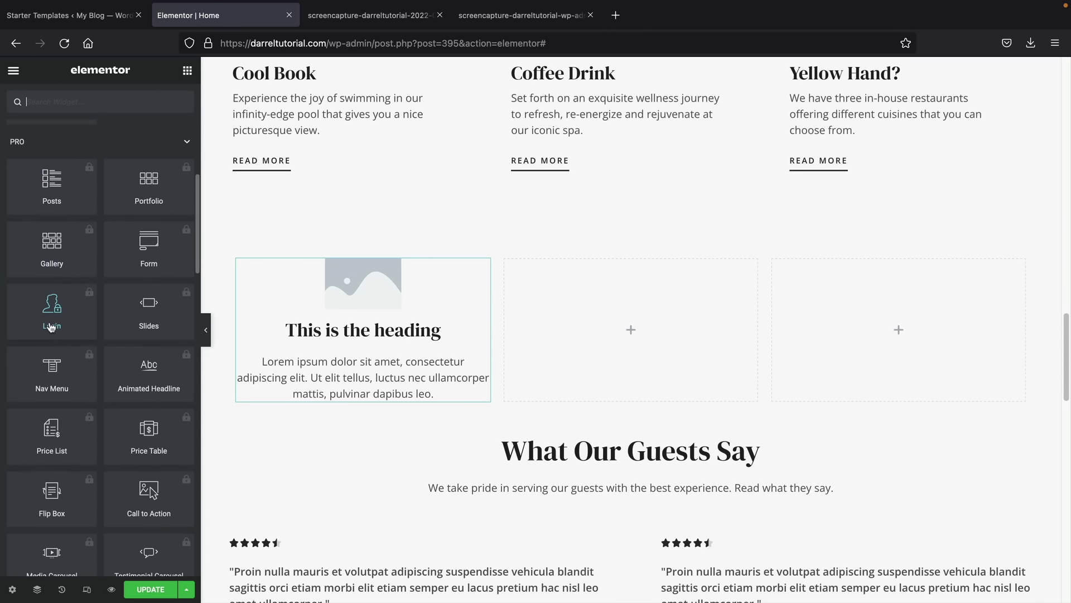
scroll(50, 327, down, 15)
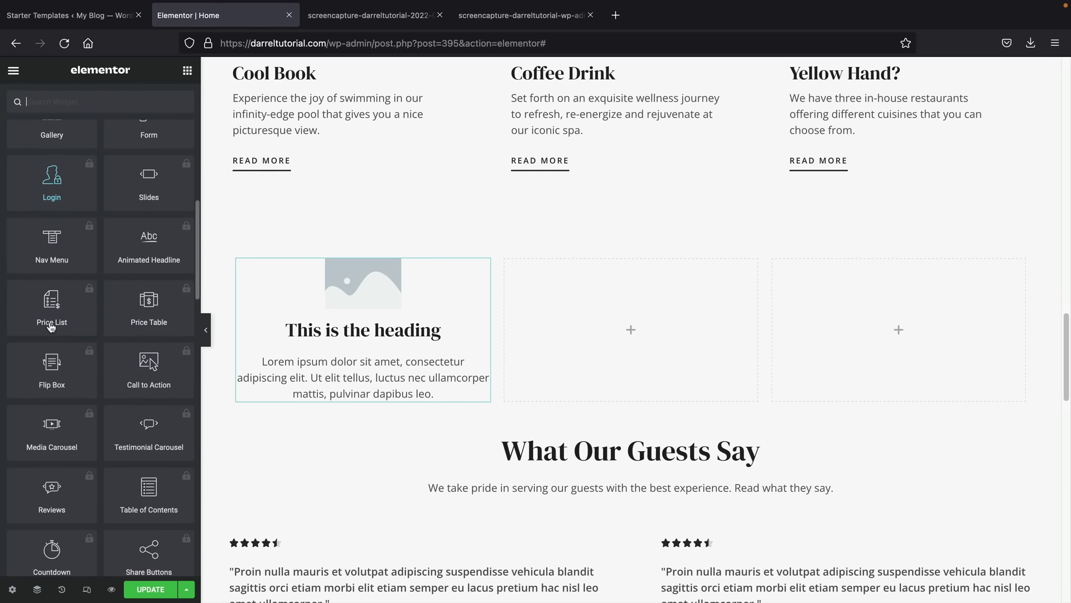
scroll(51, 327, down, 12)
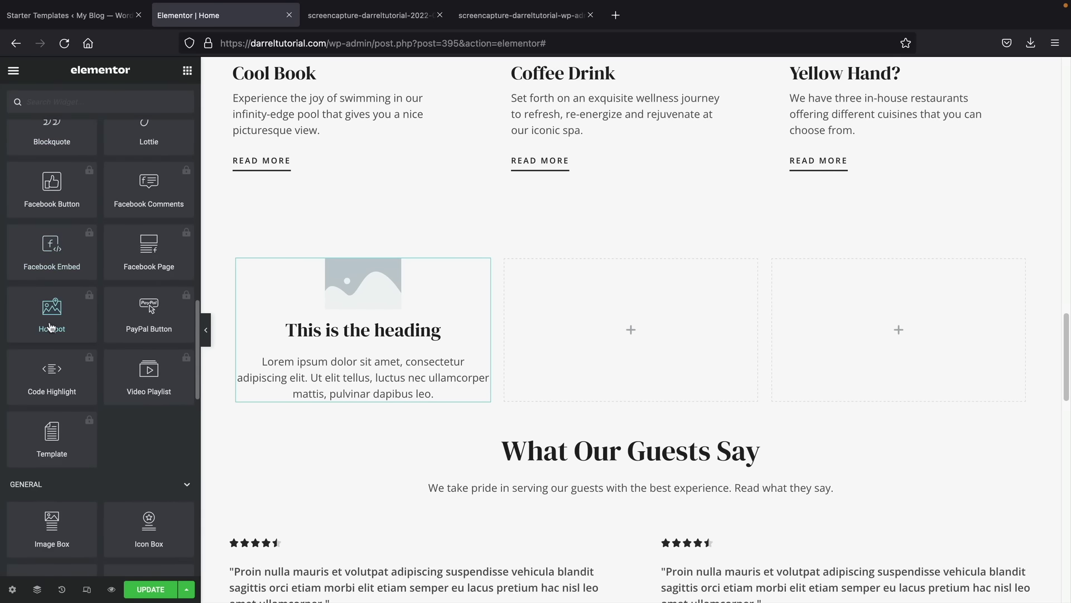
scroll(50, 327, down, 2)
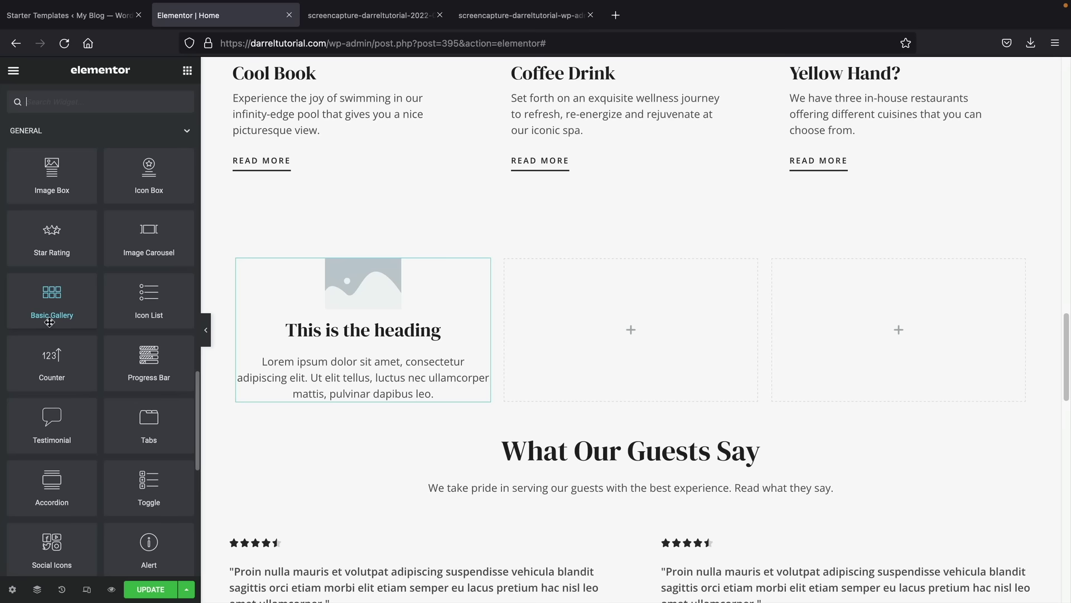
scroll(50, 323, down, 1)
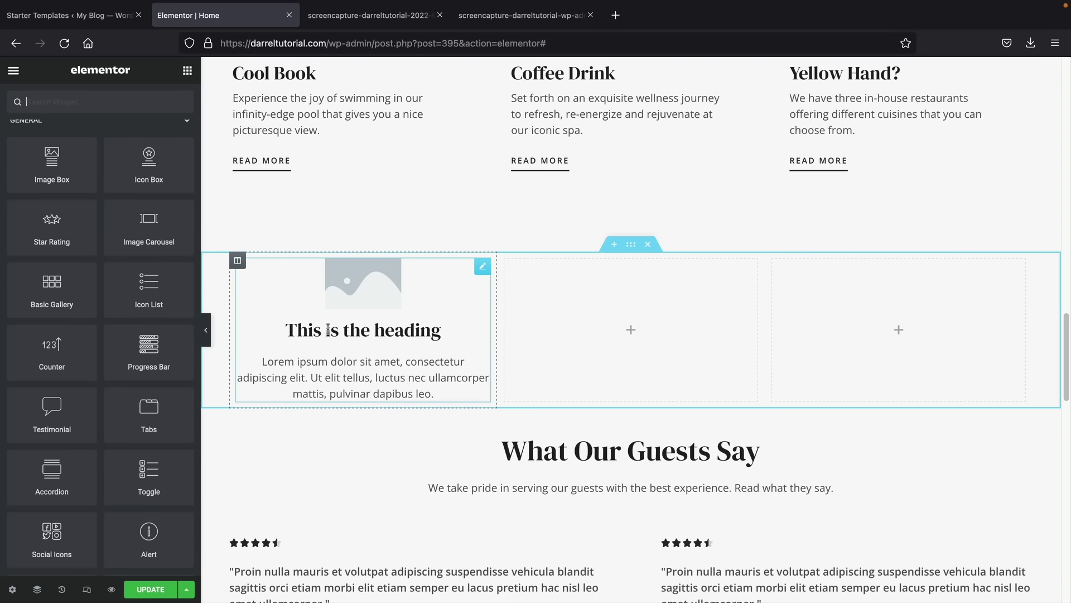
drag(51, 538, 349, 399)
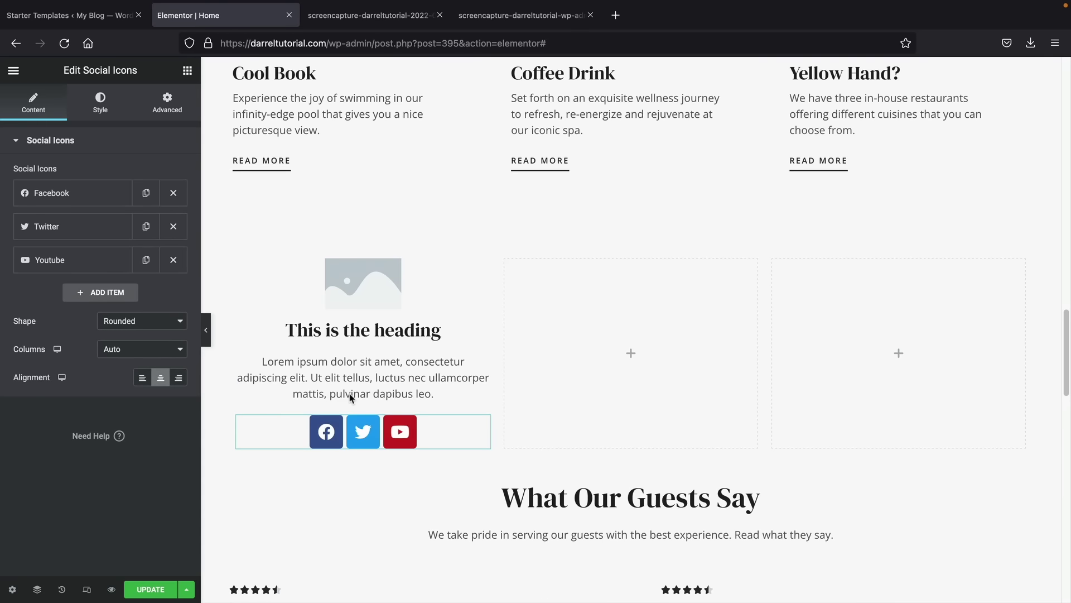
- Set the first-column image box picture to the smiling man in sunglasses photo
click(362, 296)
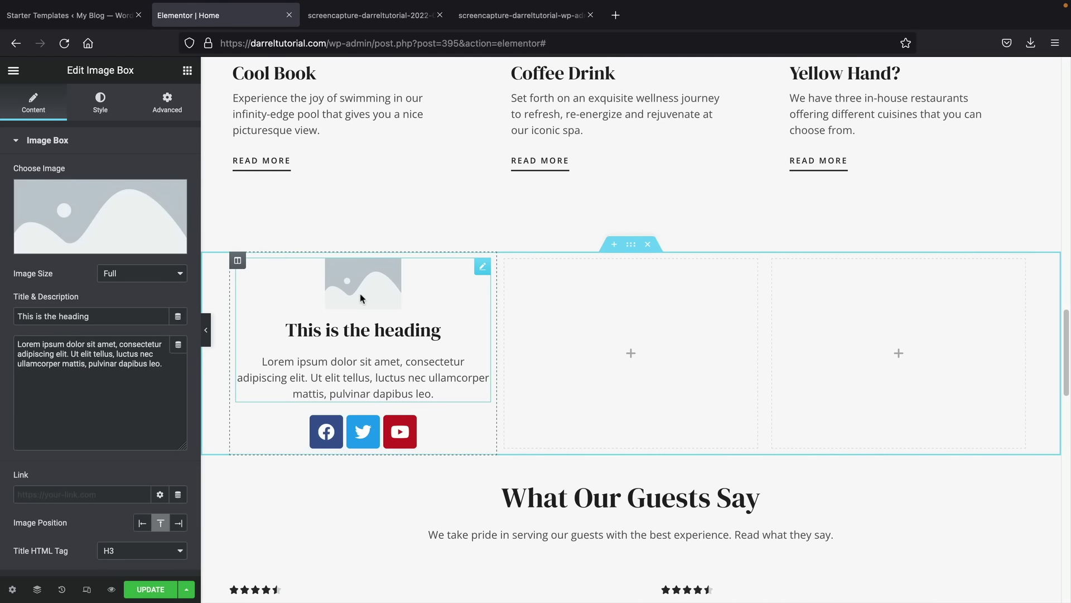
click(96, 212)
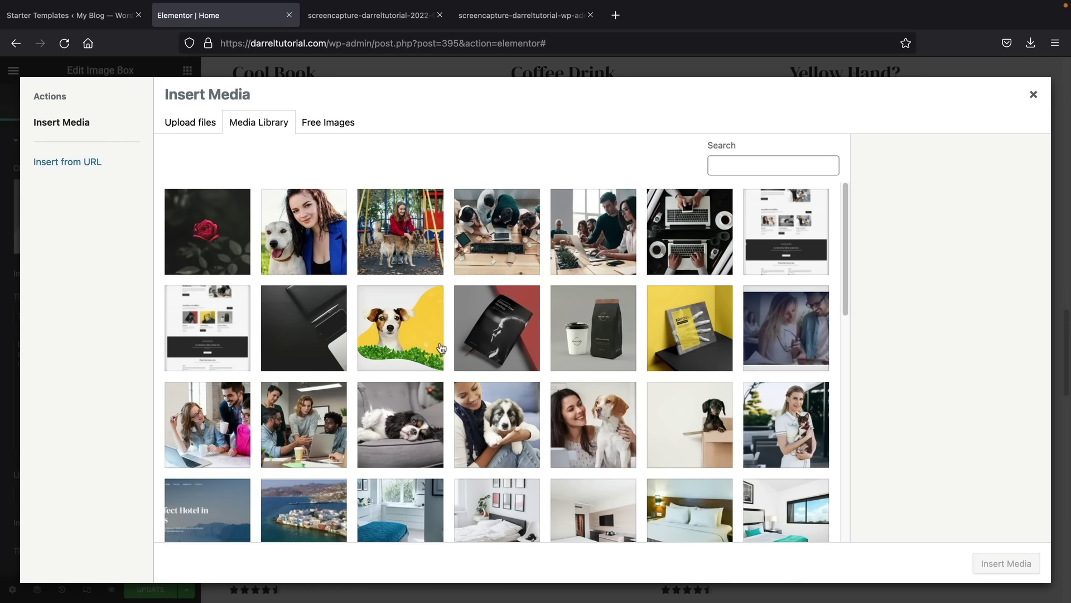
scroll(477, 371, down, 3)
scroll(479, 371, down, 10)
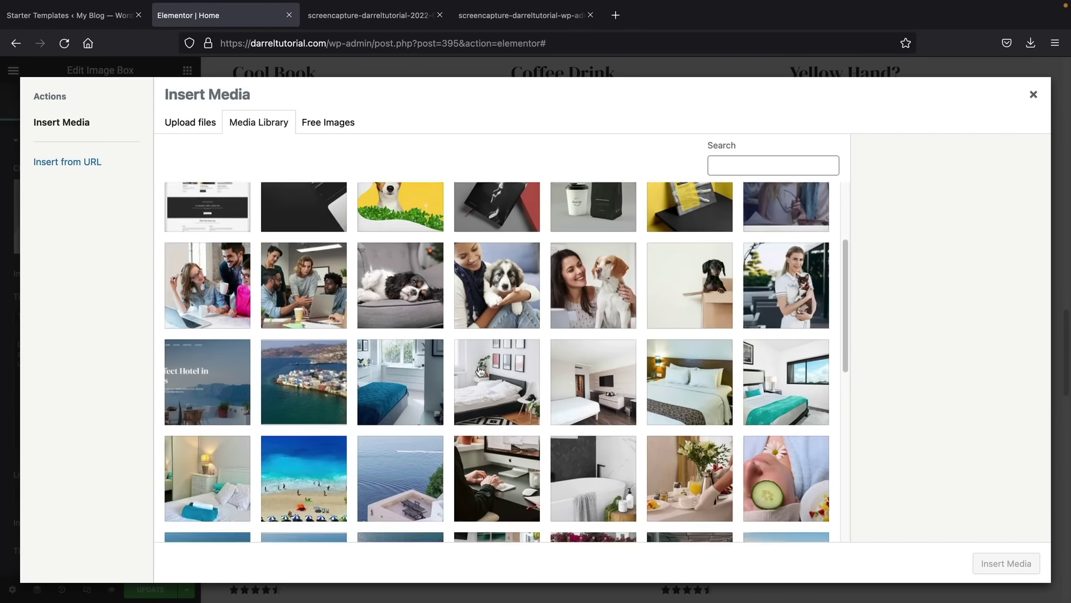
scroll(479, 371, down, 3)
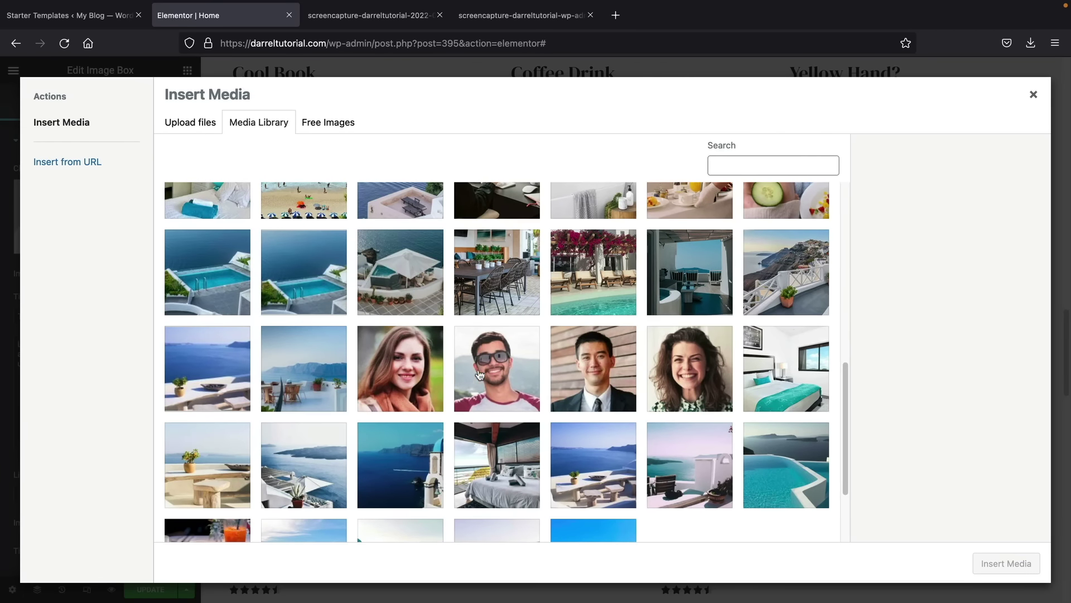
click(482, 371)
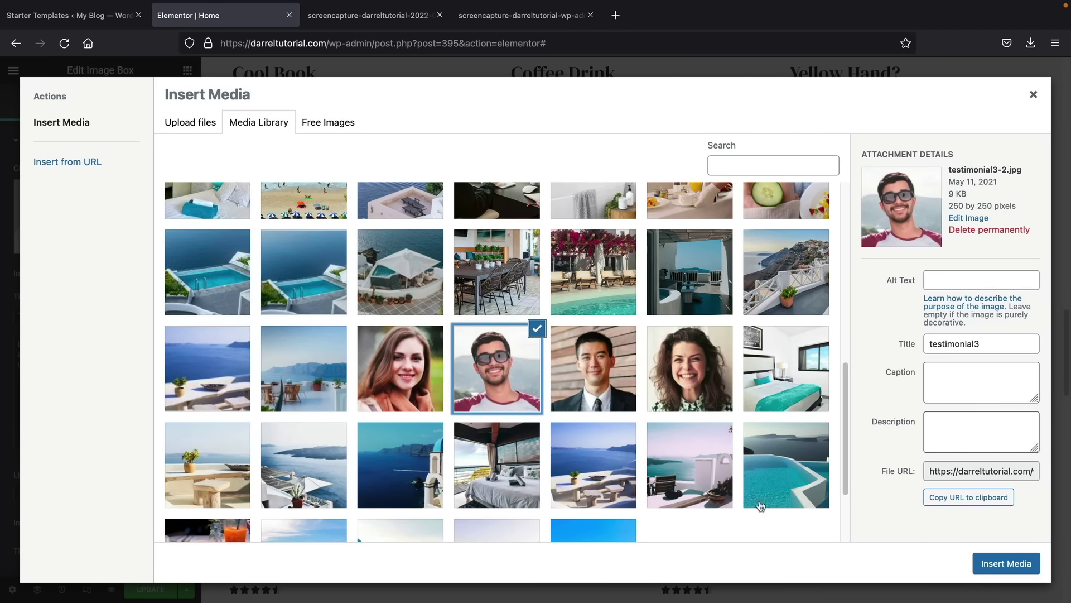
click(1005, 564)
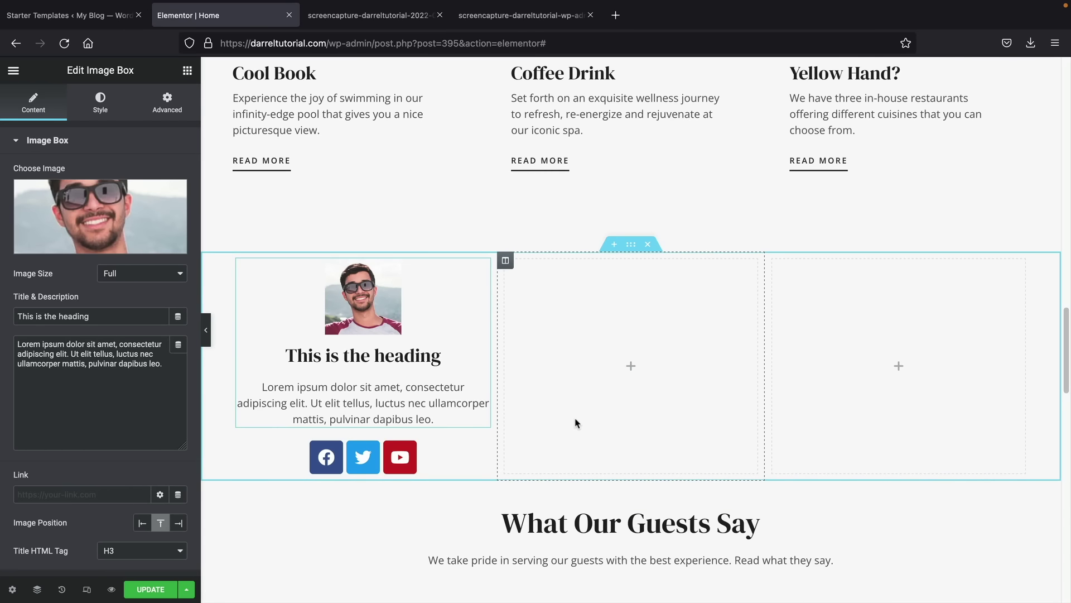
- Replace the 'This was amazing!' title with the team member's name, then select the description text
triple_click(420, 358)
text(Darre)
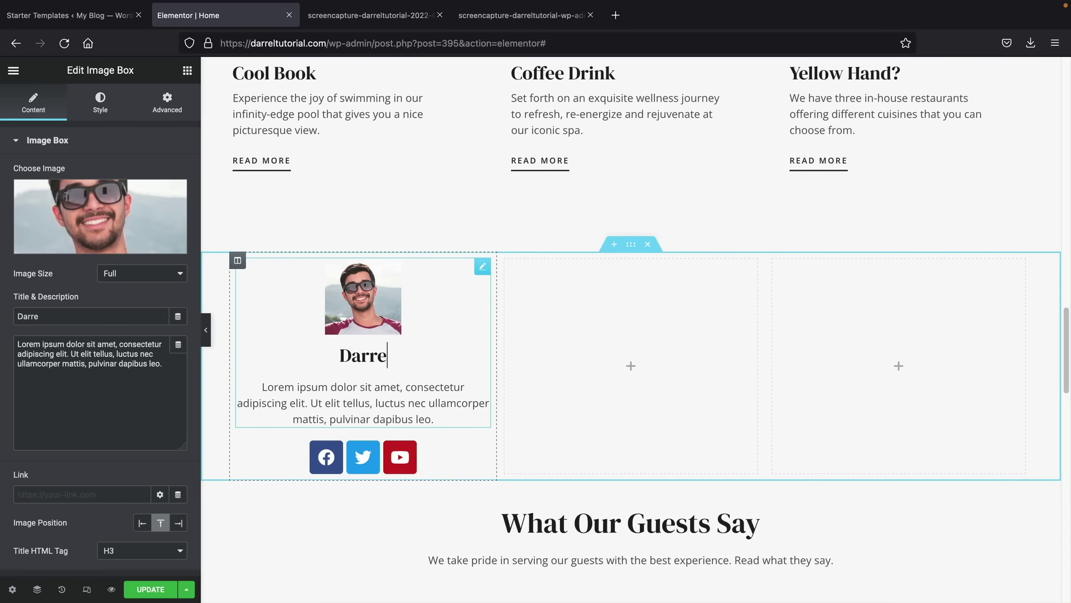
text(lWilson)
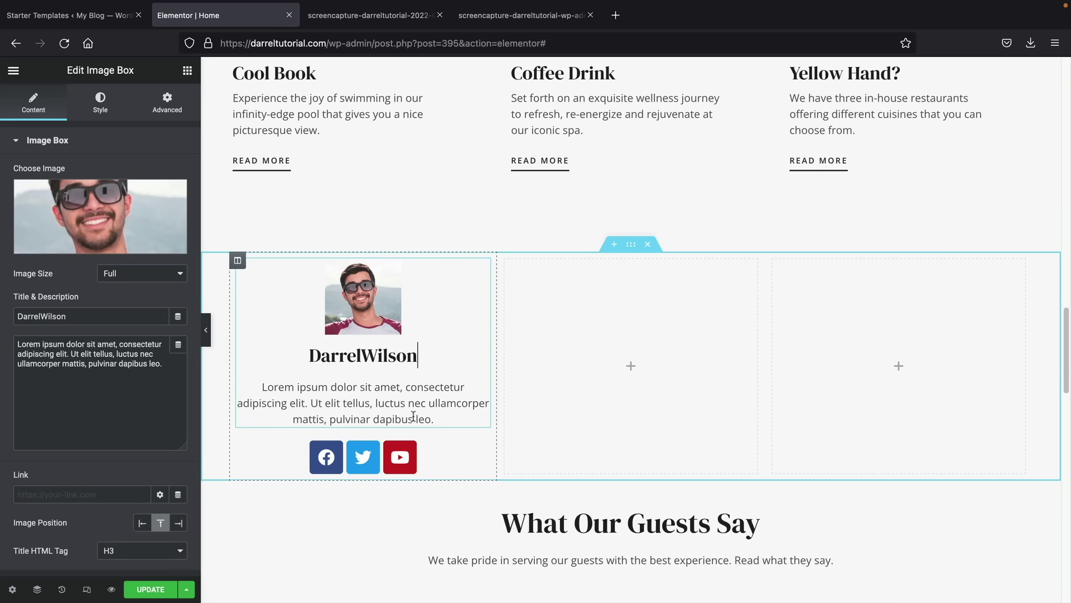
double_click(407, 358)
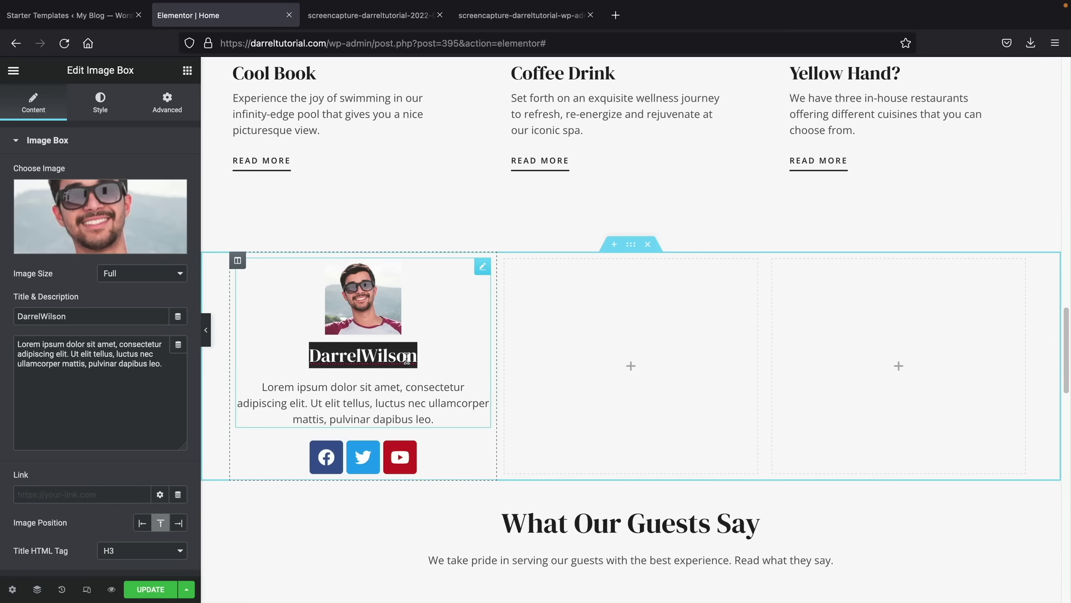
text(This w)
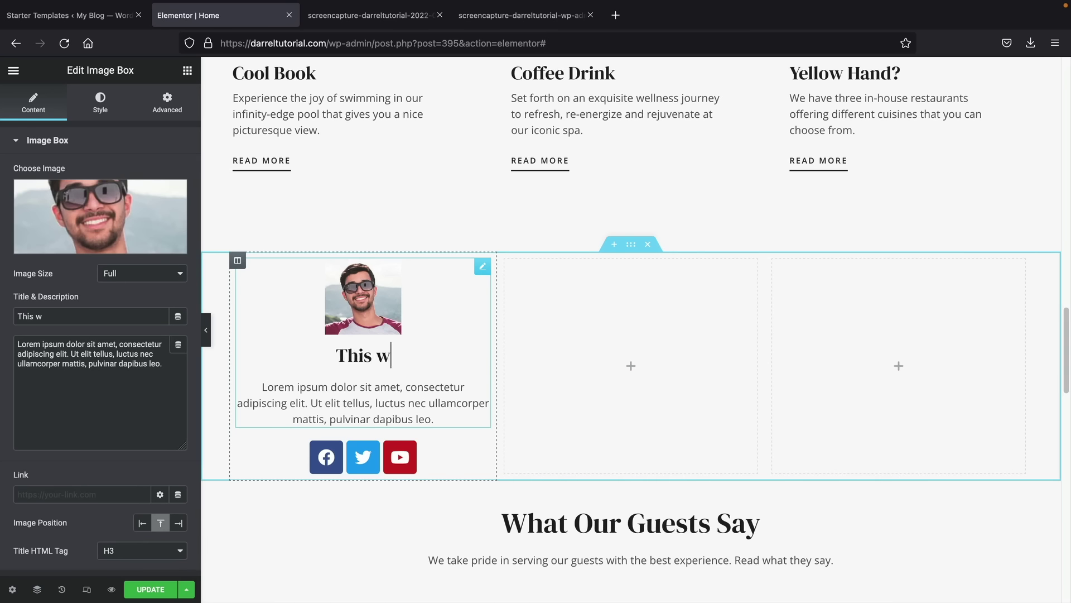
text(as amazing!)
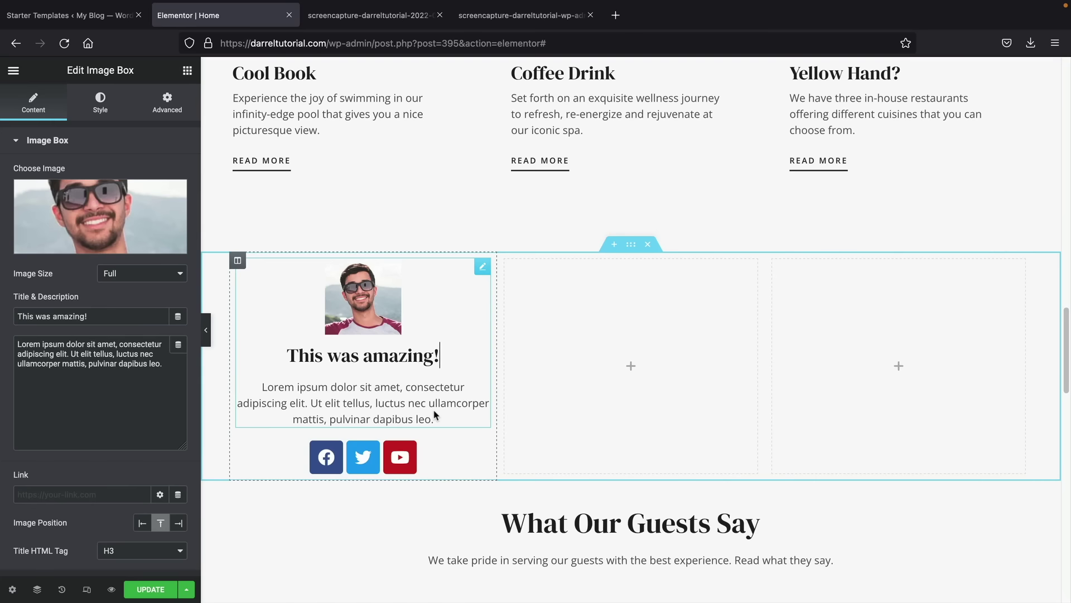
drag(123, 317, 1, 302)
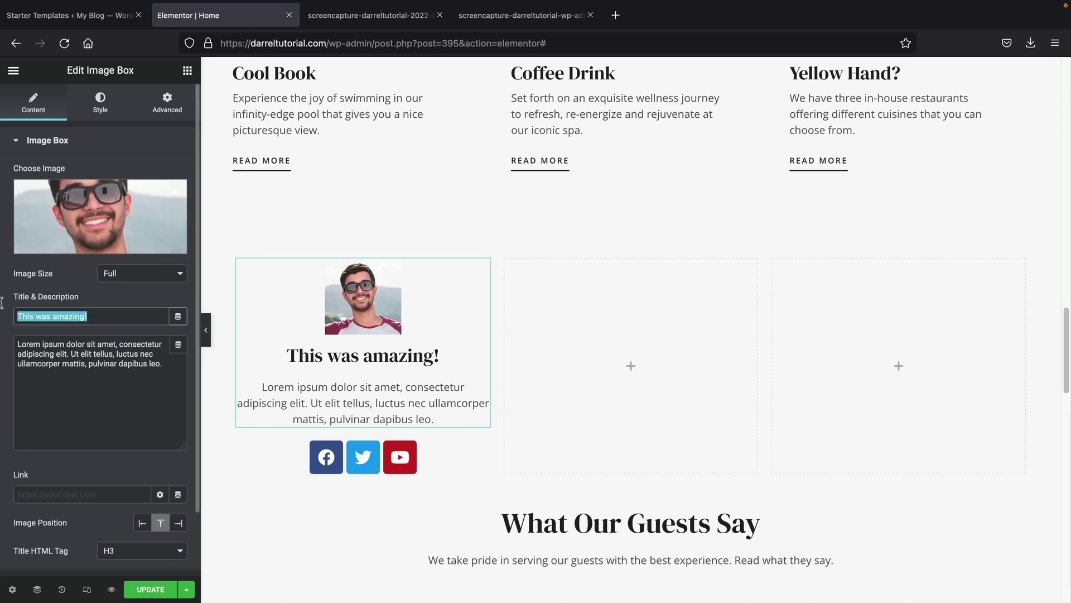
text(DarrelWilson)
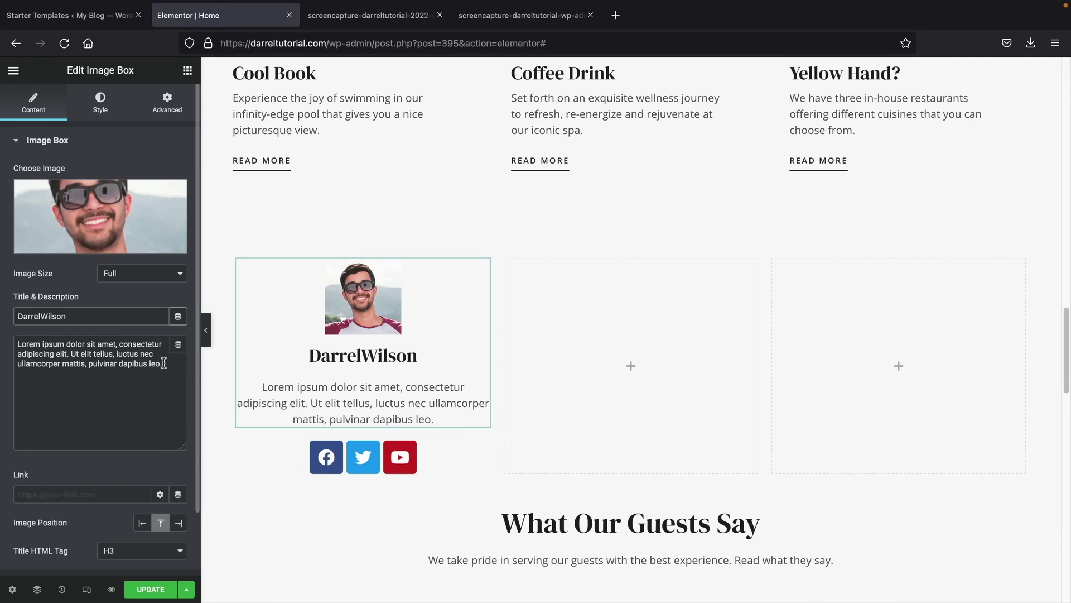
drag(163, 364, 13, 343)
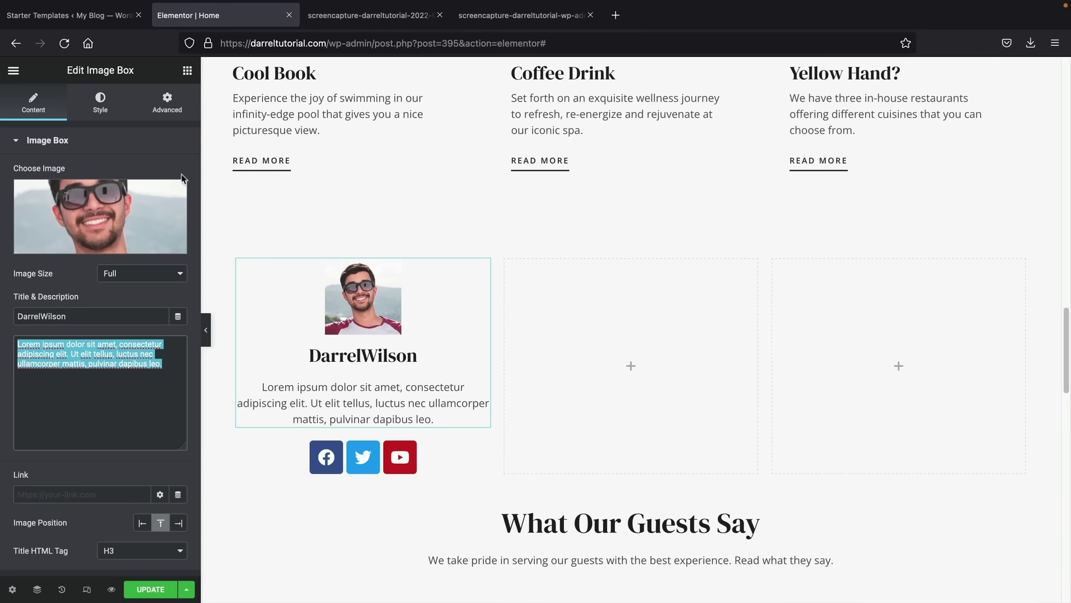
- Make the profile photo circular with a 100 border radius and a solid border
click(100, 104)
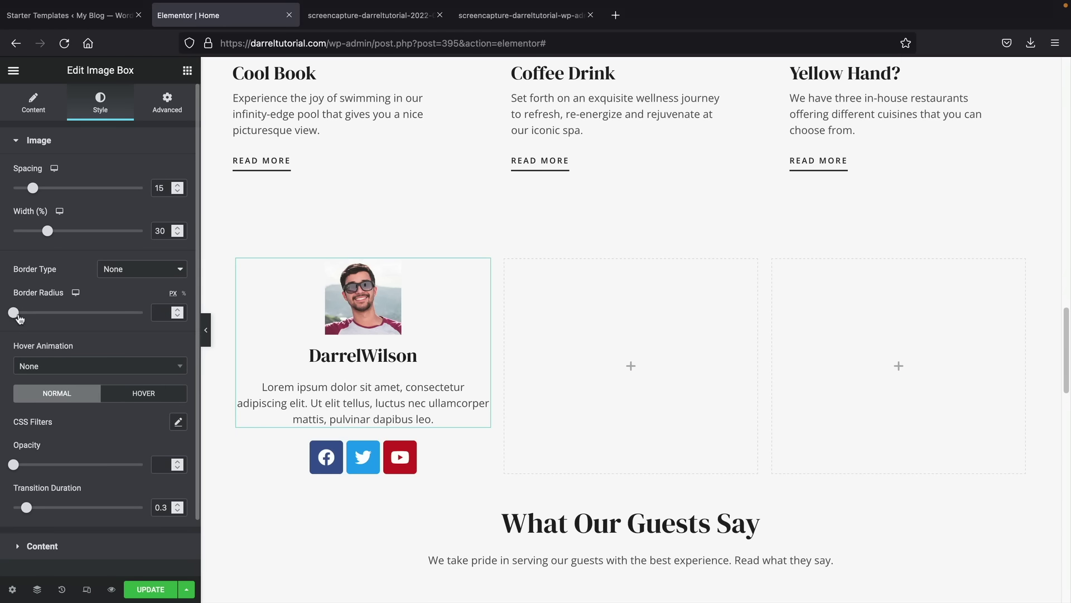
drag(18, 315, 150, 323)
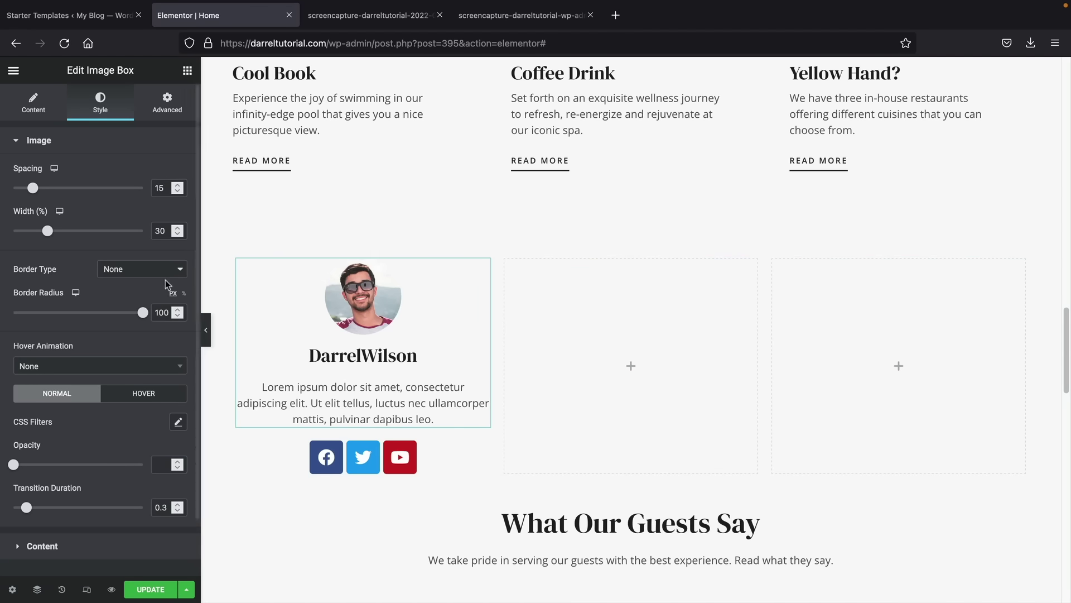
click(146, 271)
click(146, 280)
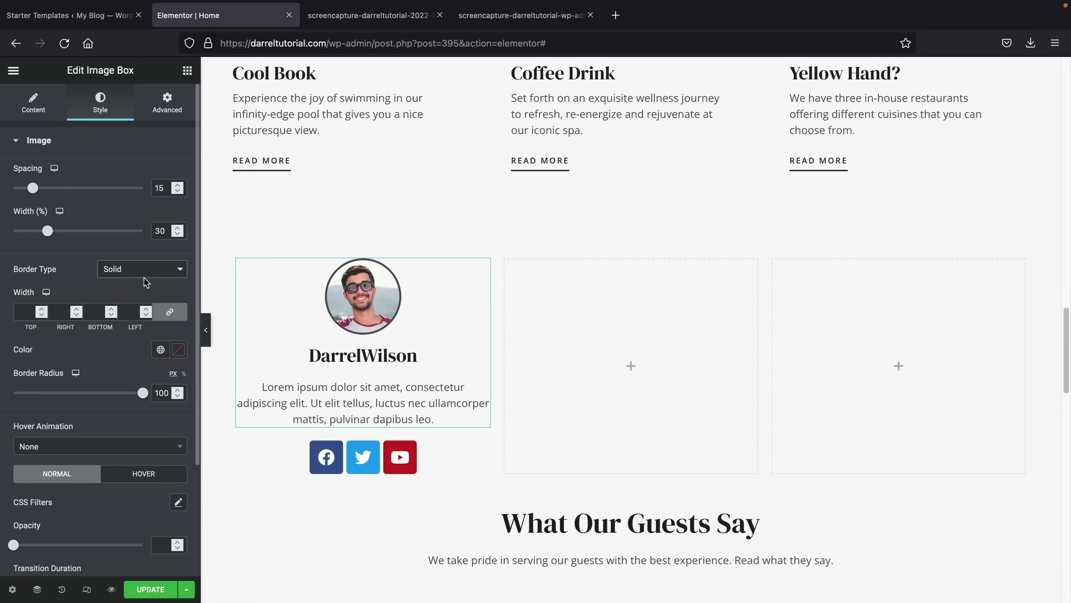
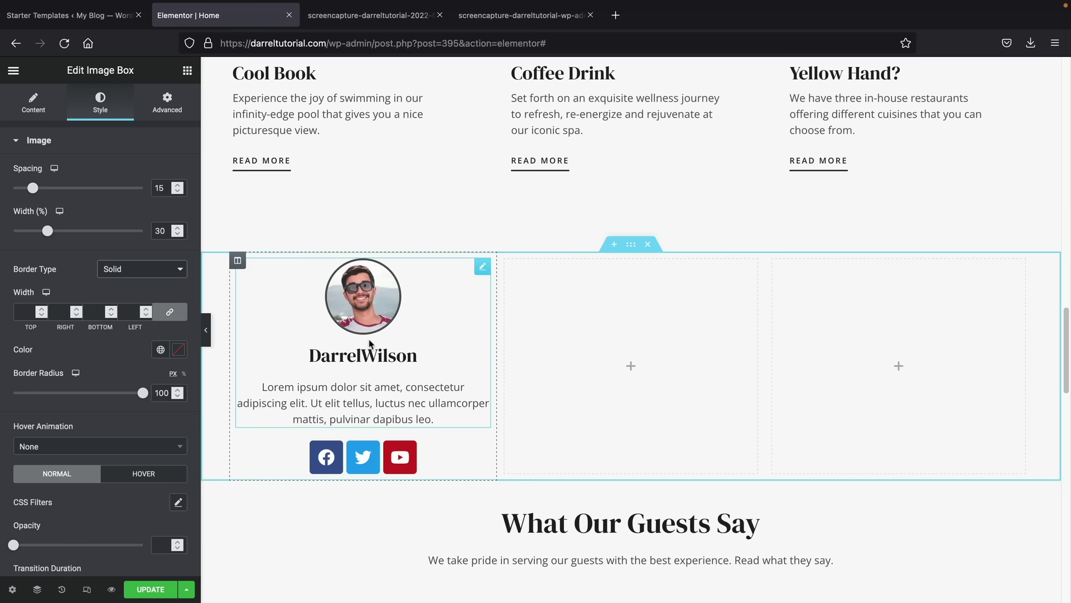
- Duplicate the DarrelWilson image box, then delete the extra copy again
right_click(483, 270)
click(504, 300)
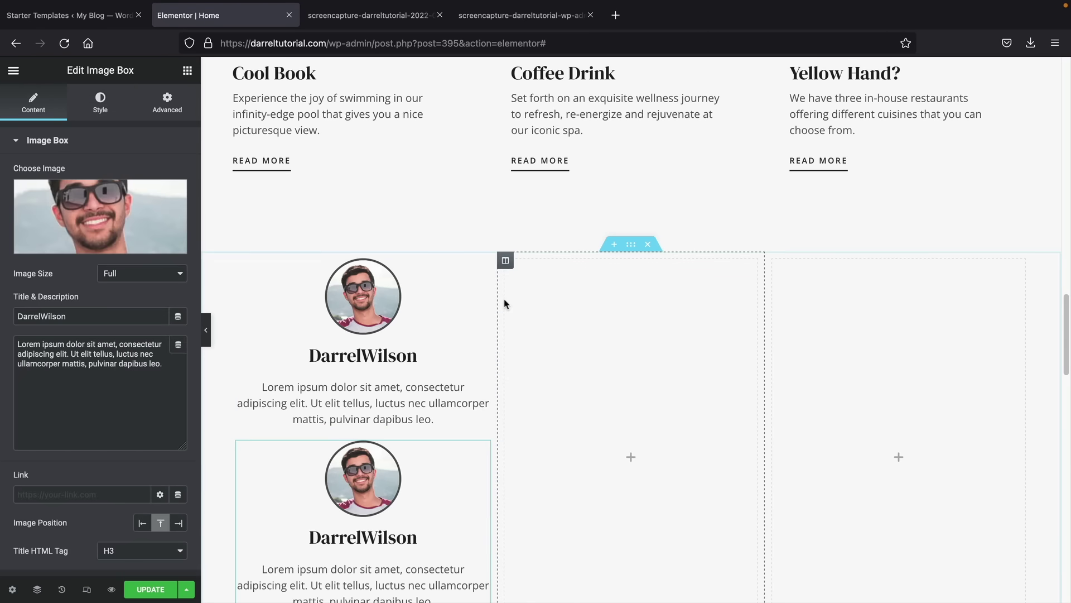
scroll(471, 455, down, 1)
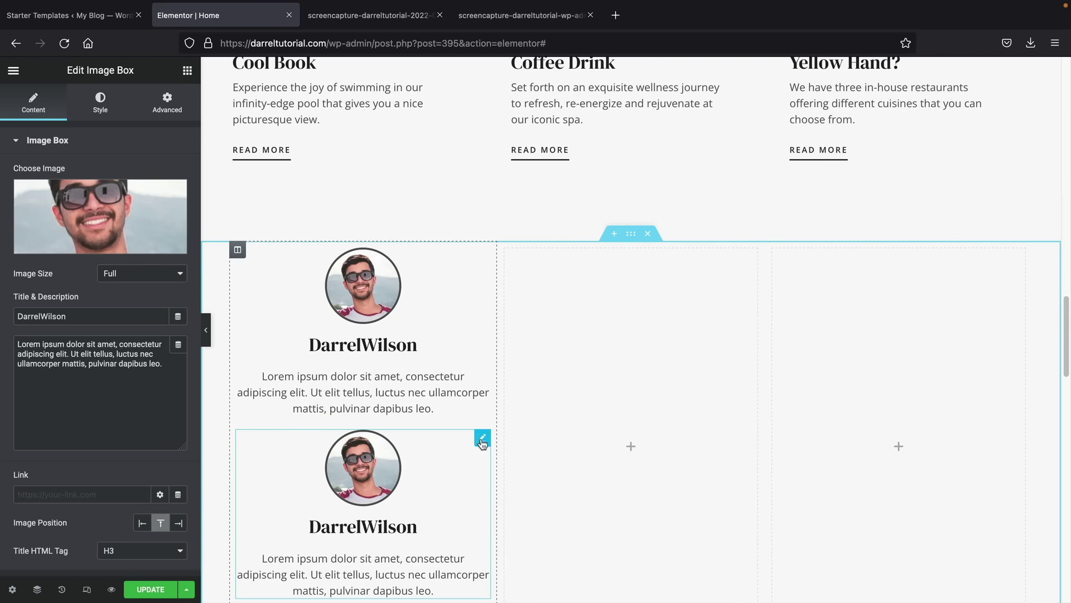
right_click(482, 444)
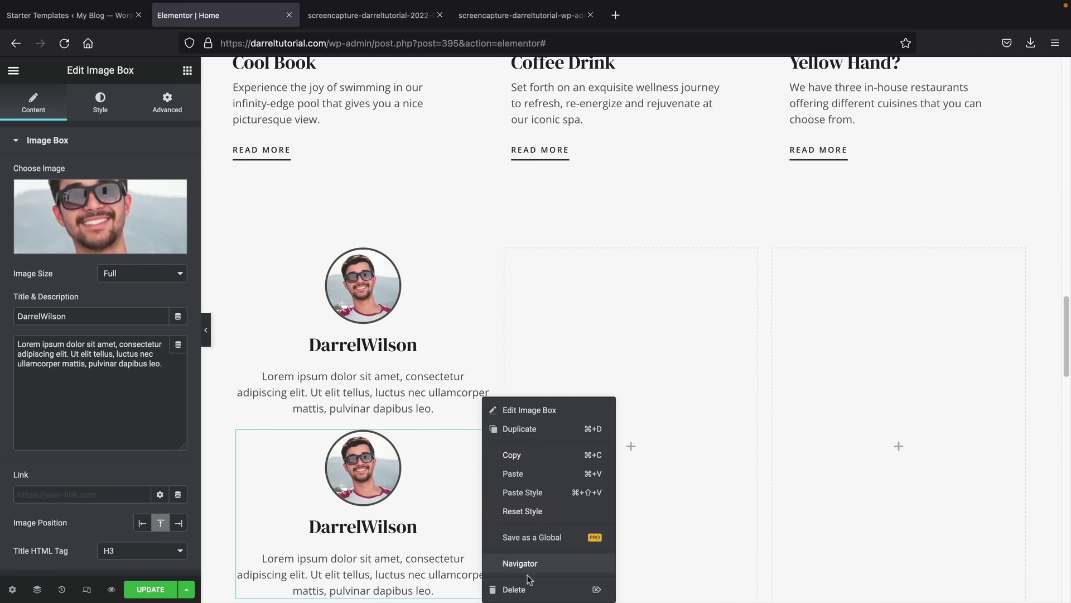
click(513, 589)
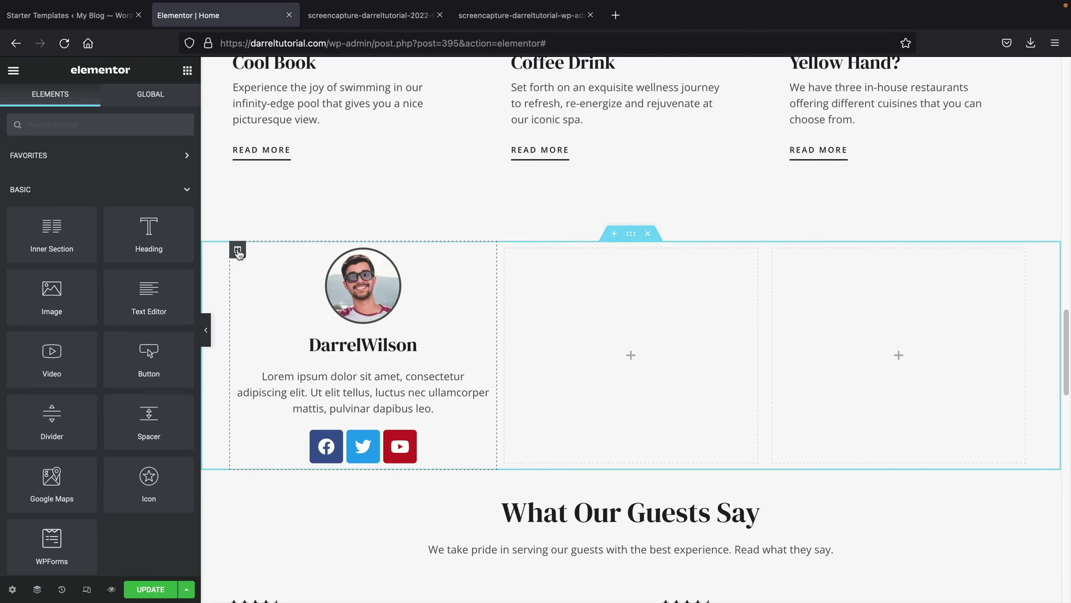
- Duplicate the DarrelWilson column twice to make three identical profile cards
right_click(238, 250)
click(263, 286)
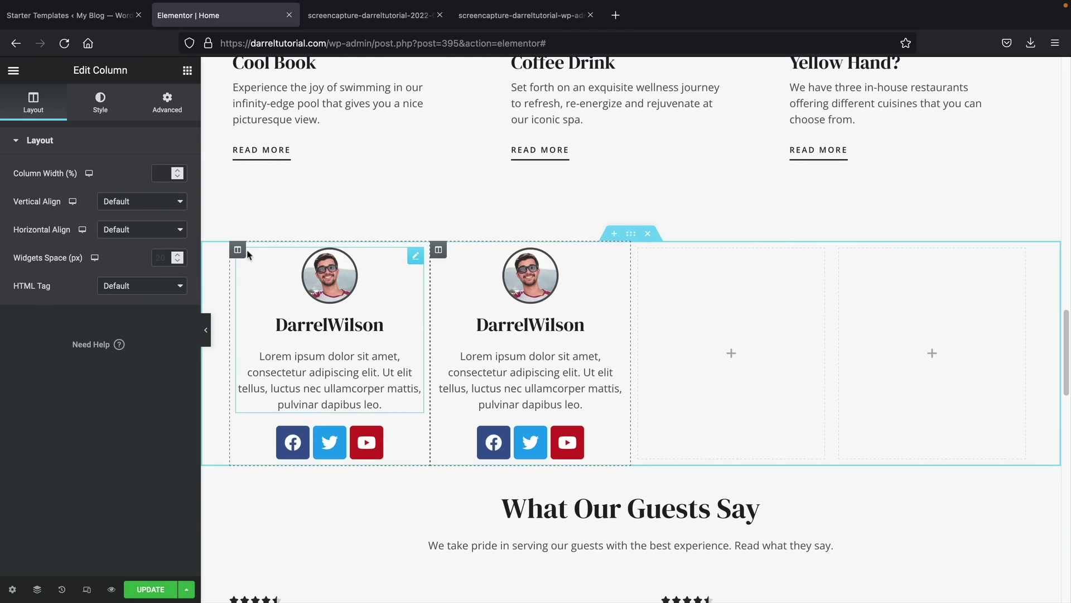
right_click(238, 249)
click(259, 282)
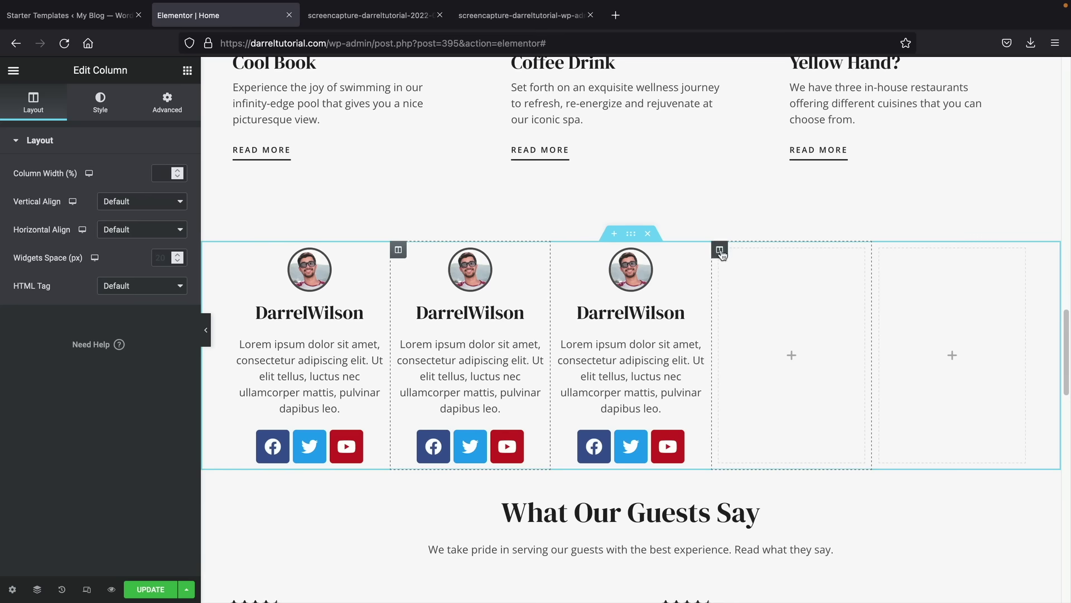
- Delete the two empty columns from the team section
right_click(719, 249)
click(768, 444)
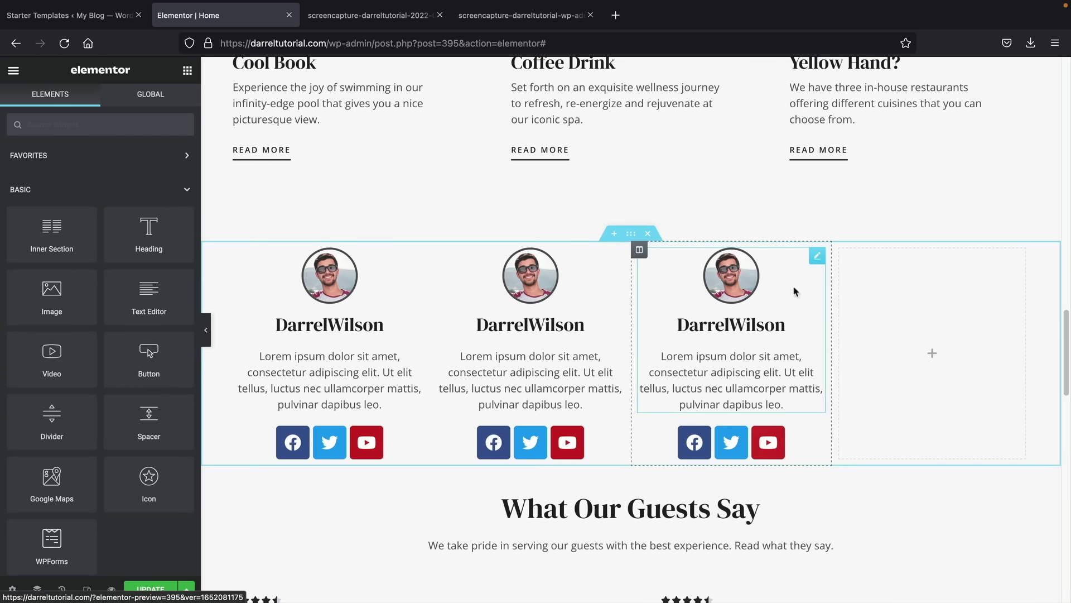
right_click(837, 246)
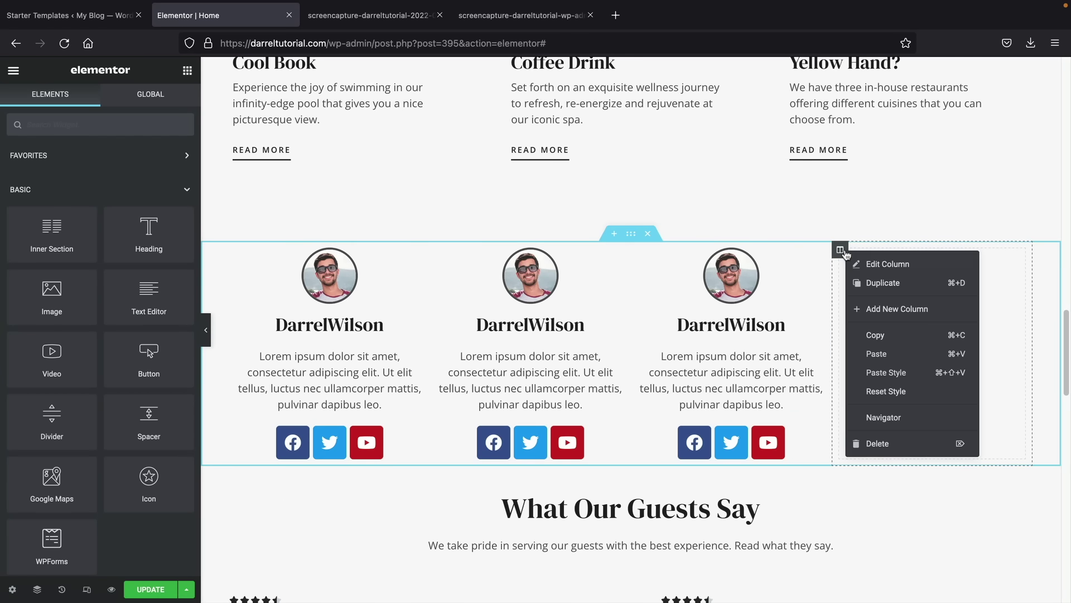
click(887, 444)
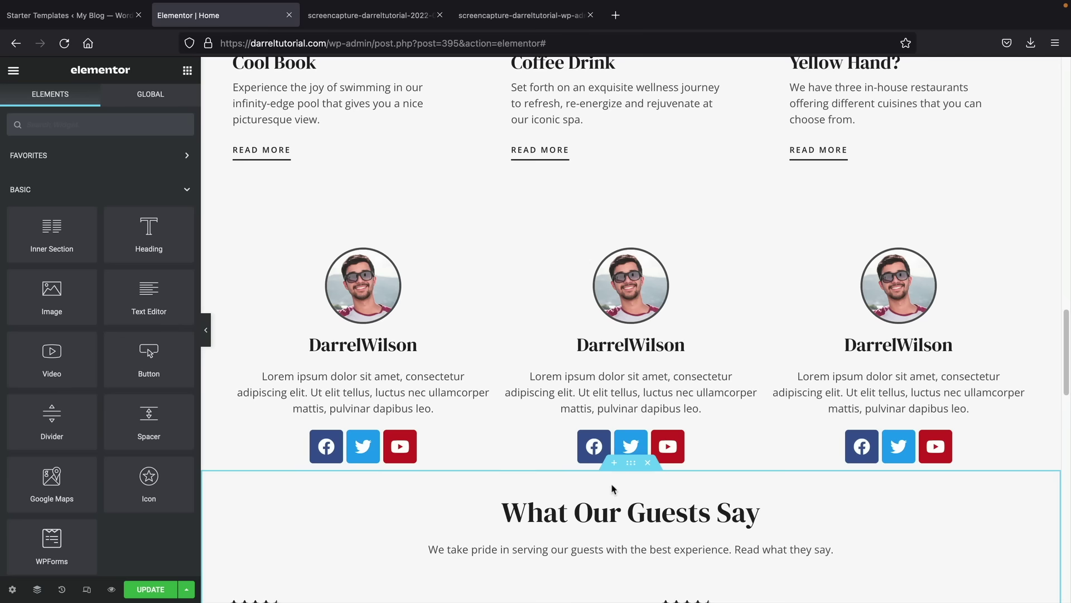
scroll(605, 483, down, 2)
scroll(600, 422, up, 4)
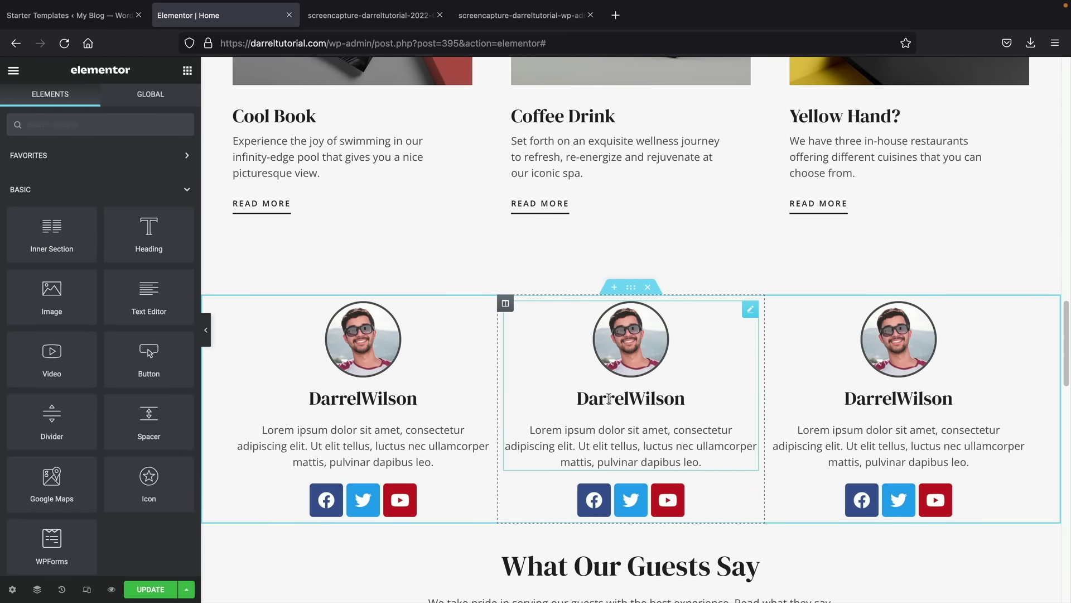
- Unlink the team section's padding and set only its bottom padding to 50 px
click(631, 287)
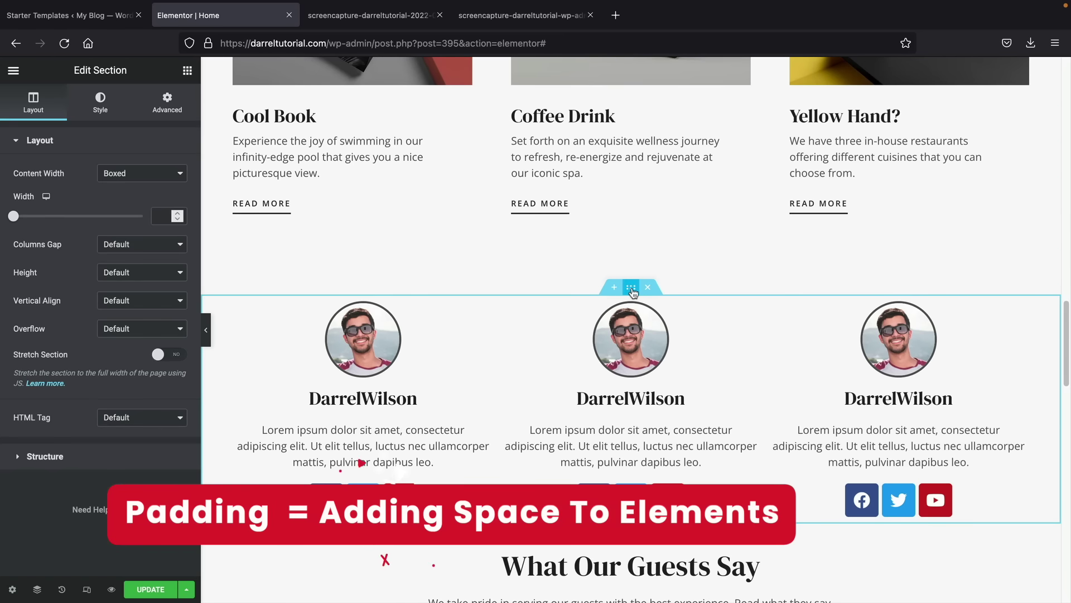
click(165, 102)
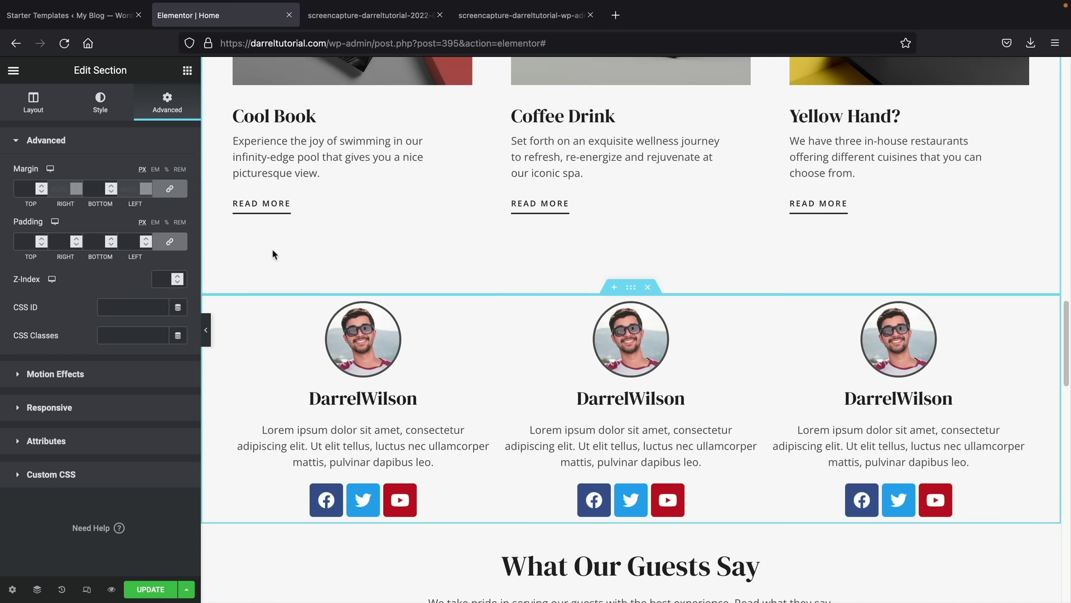
click(170, 242)
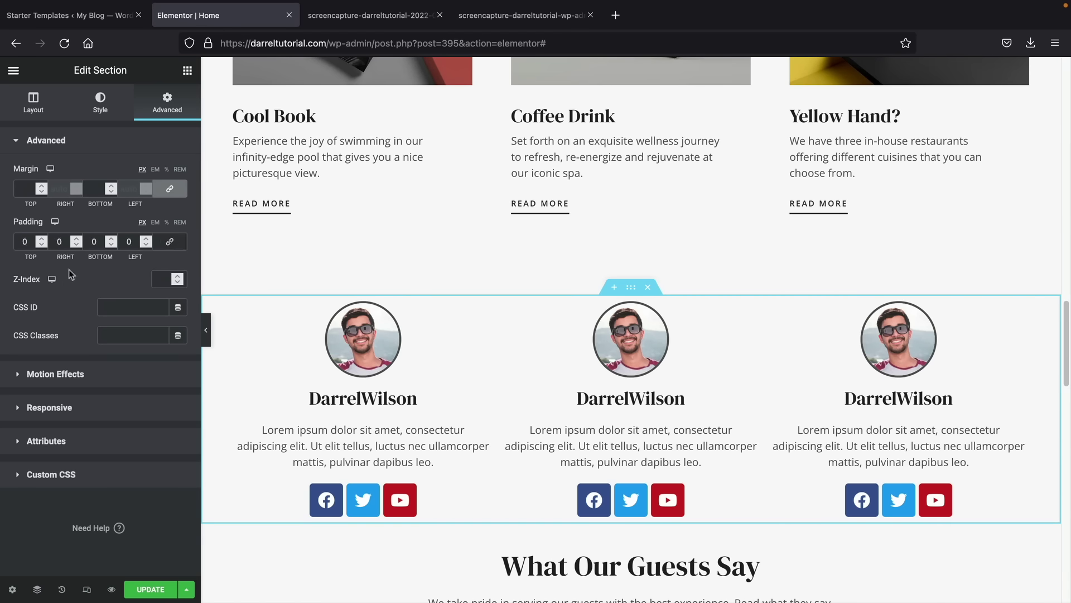
scroll(554, 428, down, 3)
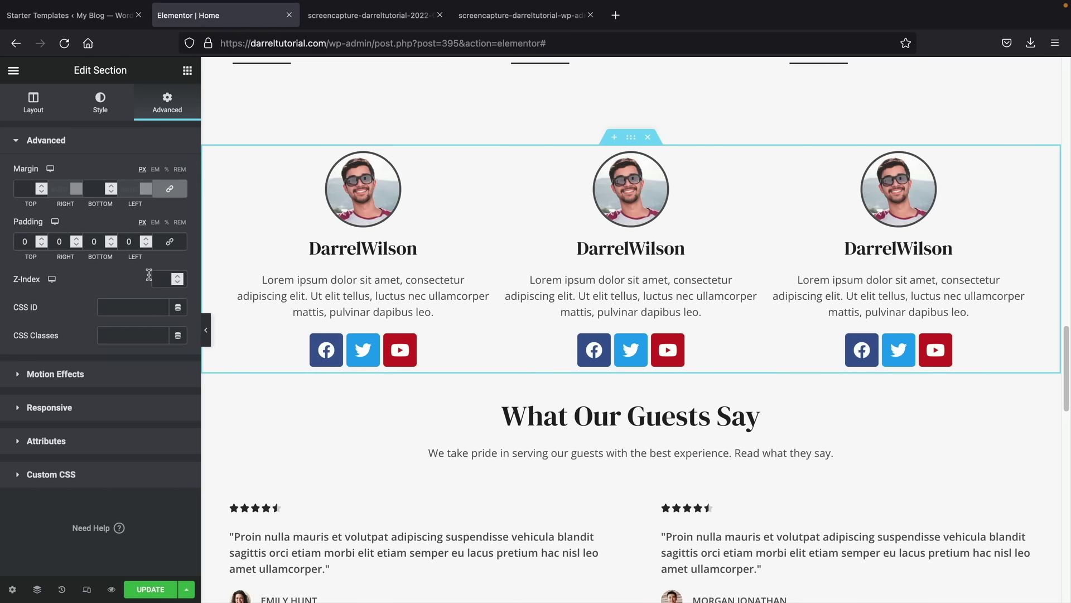
drag(111, 240, 110, 239)
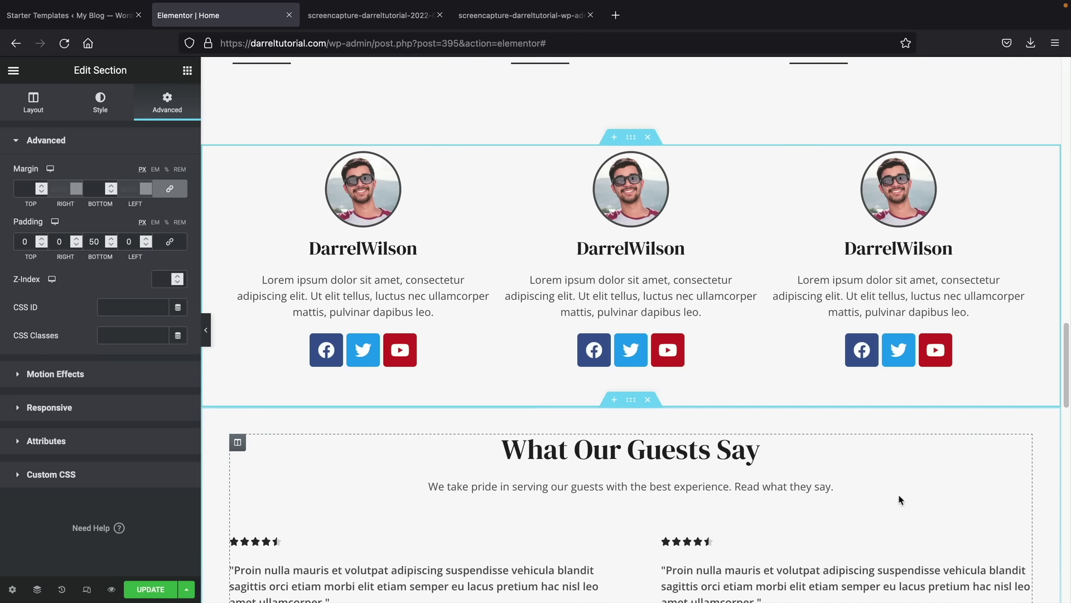
scroll(902, 499, down, 3)
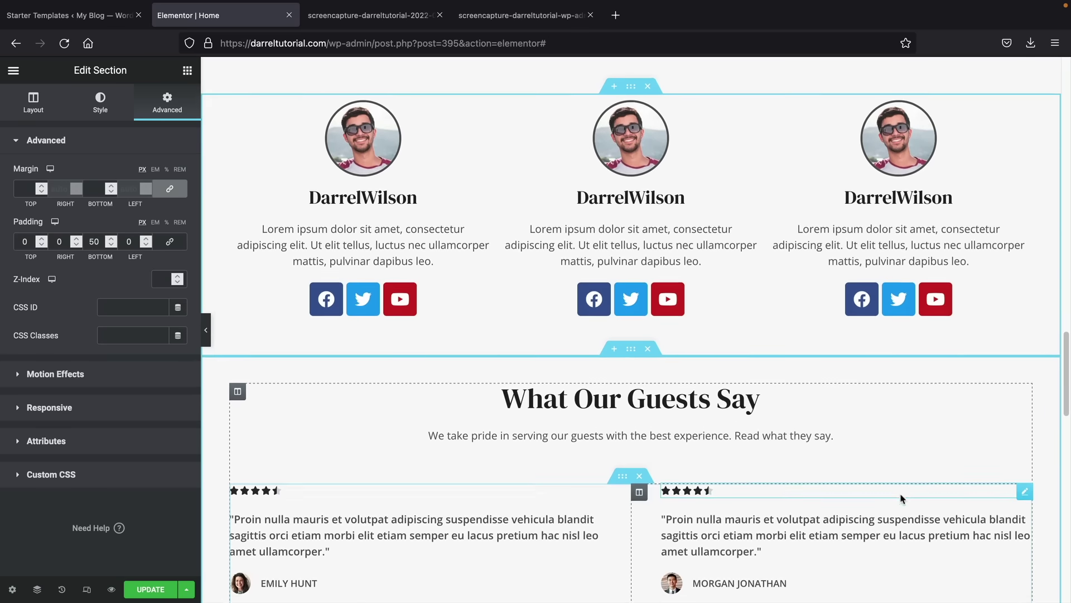
scroll(753, 376, down, 5)
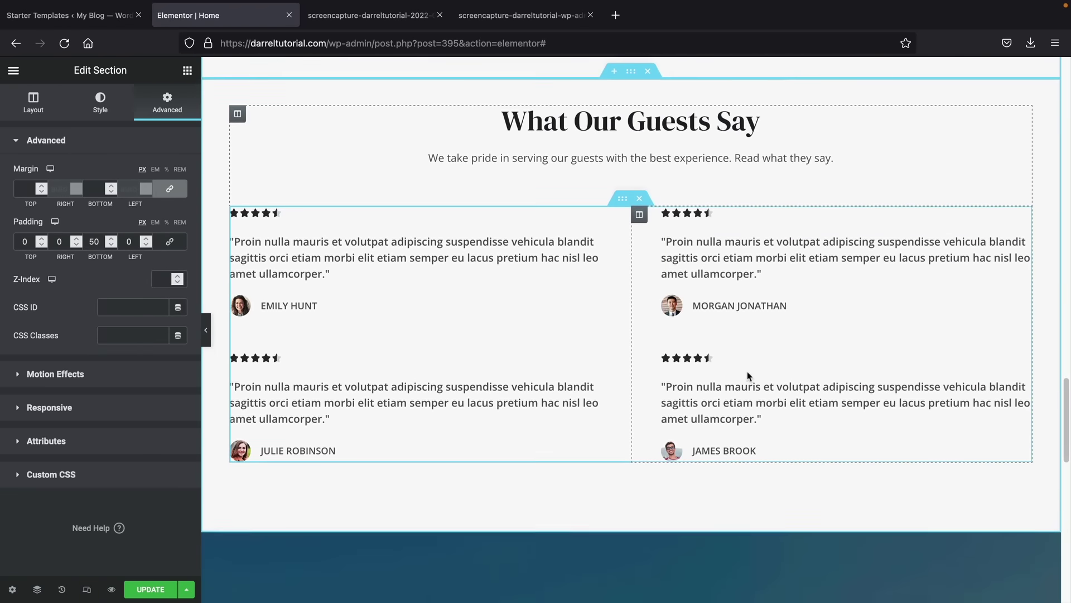
scroll(749, 375, down, 4)
scroll(748, 375, up, 6)
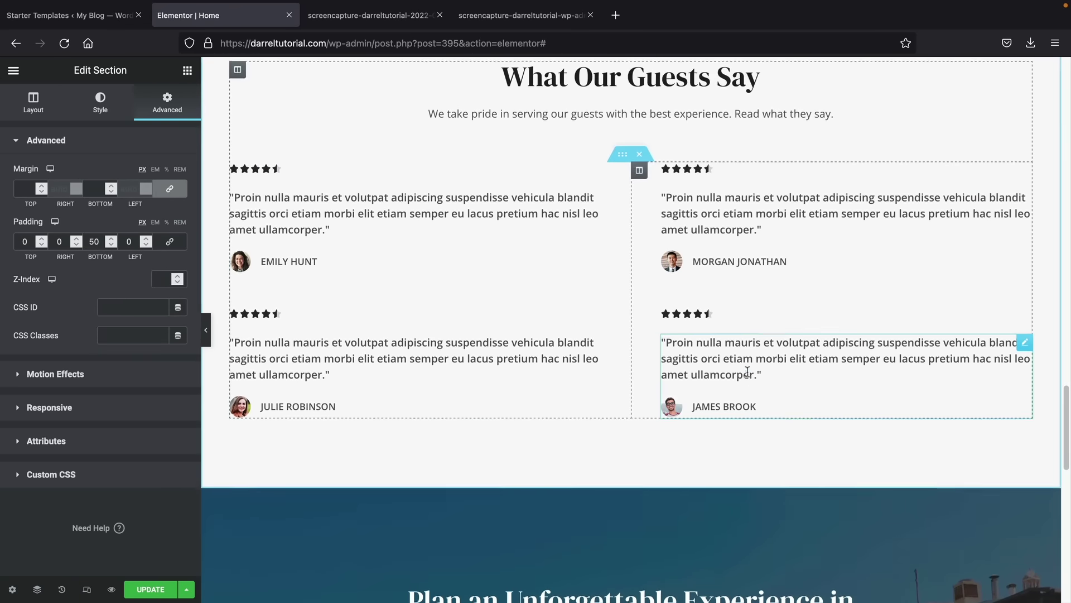
scroll(748, 376, up, 3)
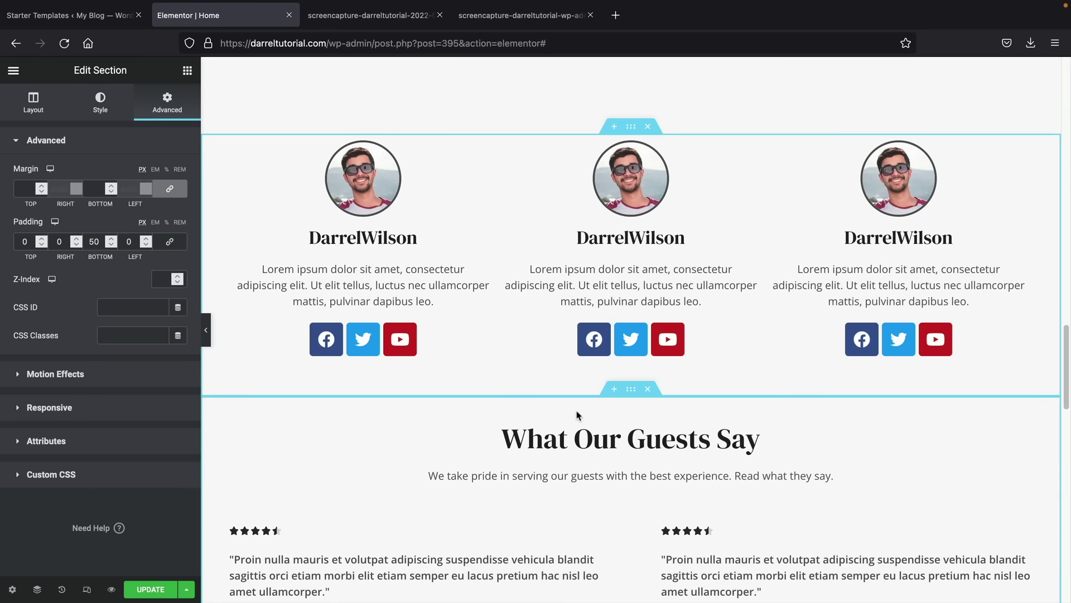
- Add an empty section below the team cards and bring up the Starter Templates library
click(615, 389)
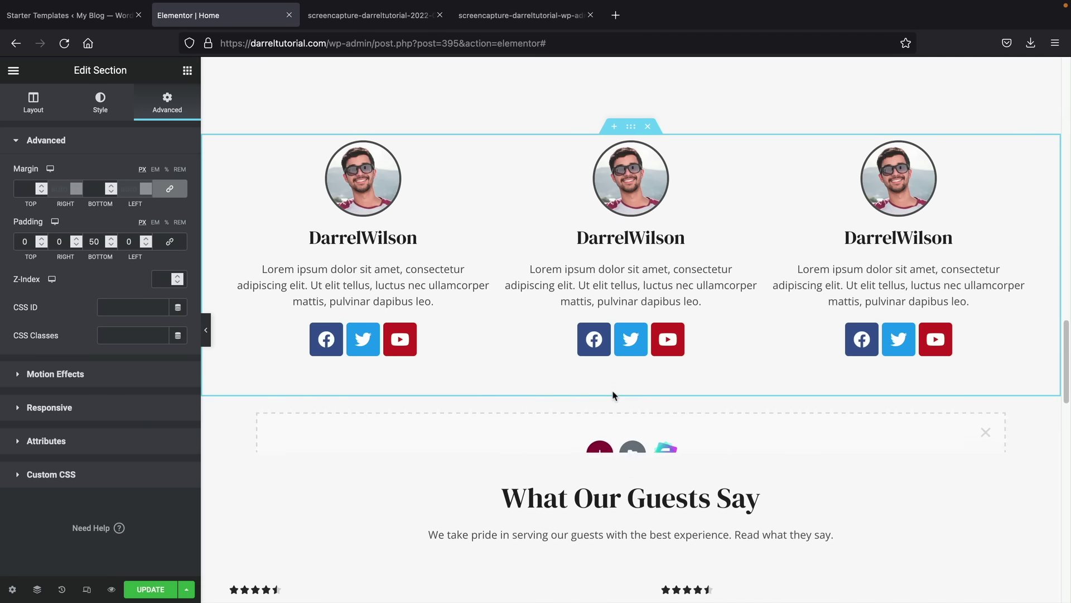
scroll(567, 457, down, 1)
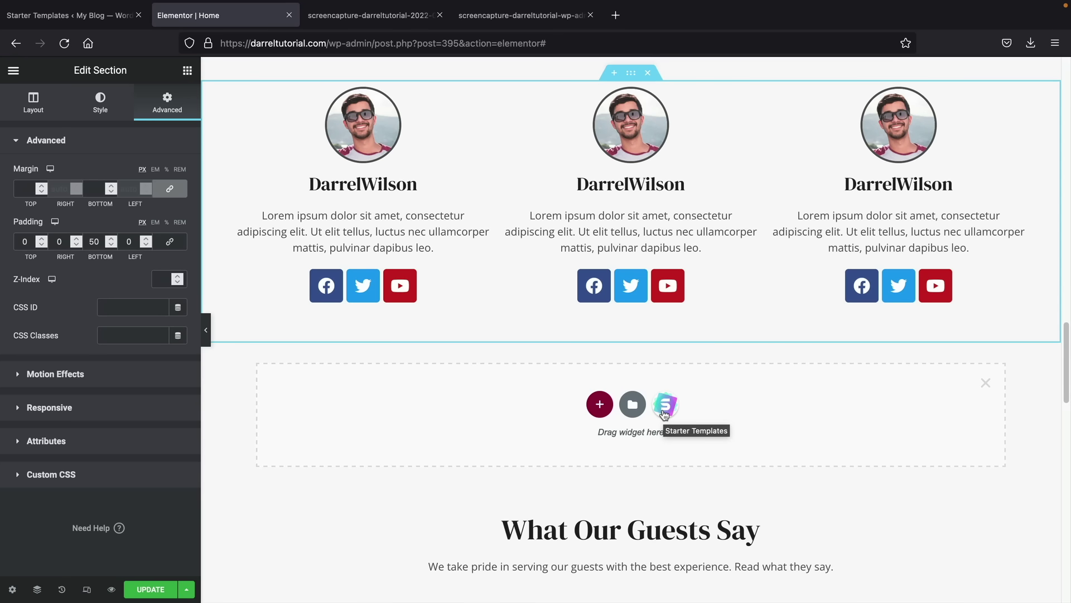
scroll(664, 414, down, 1)
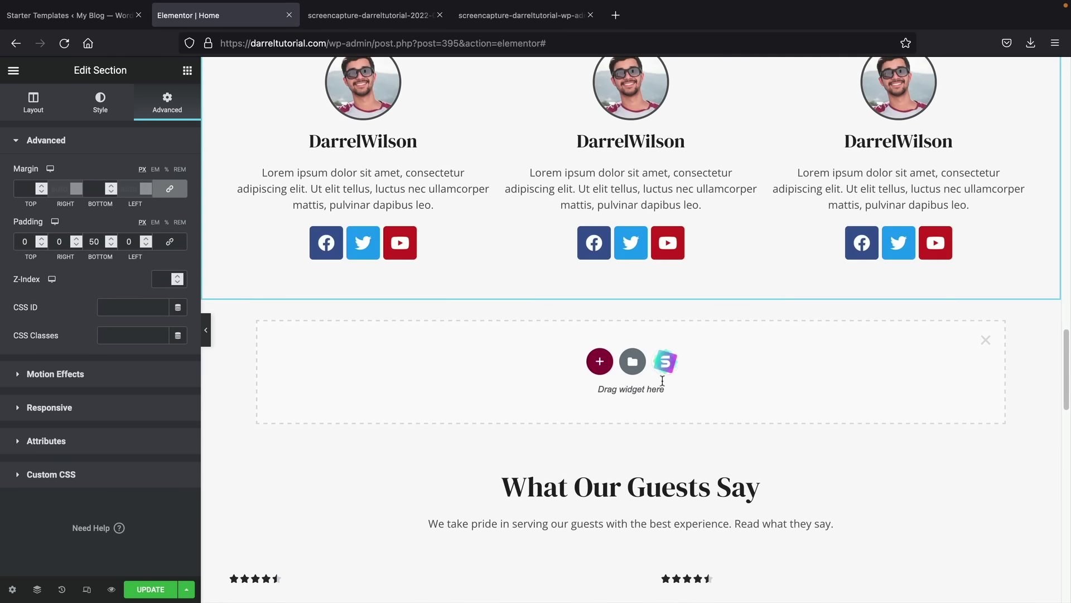
click(665, 363)
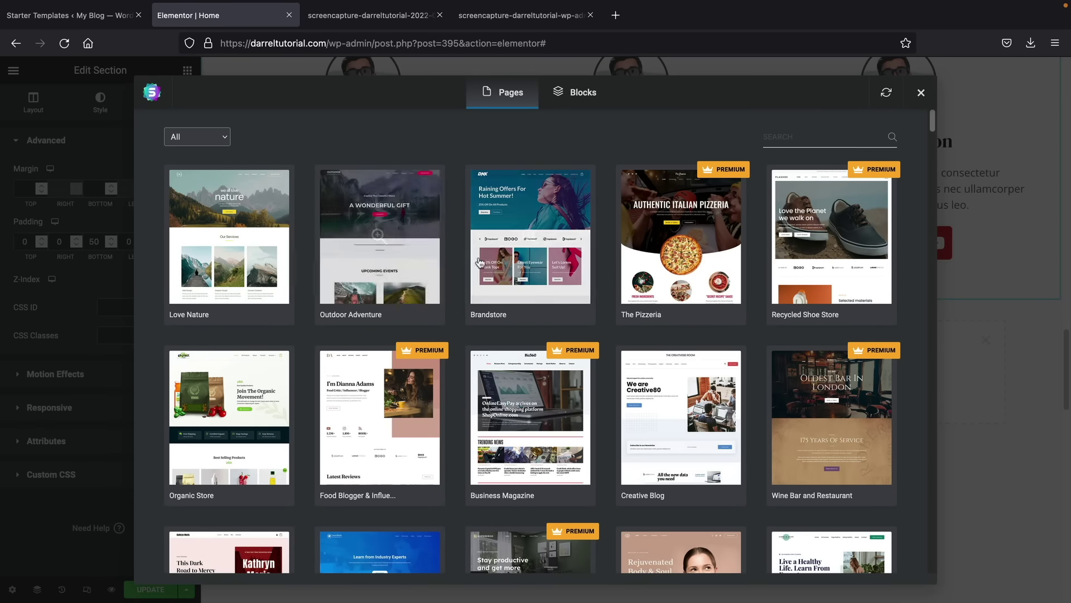
- Switch the Starter Templates library from page templates to Blocks
scroll(457, 440, down, 3)
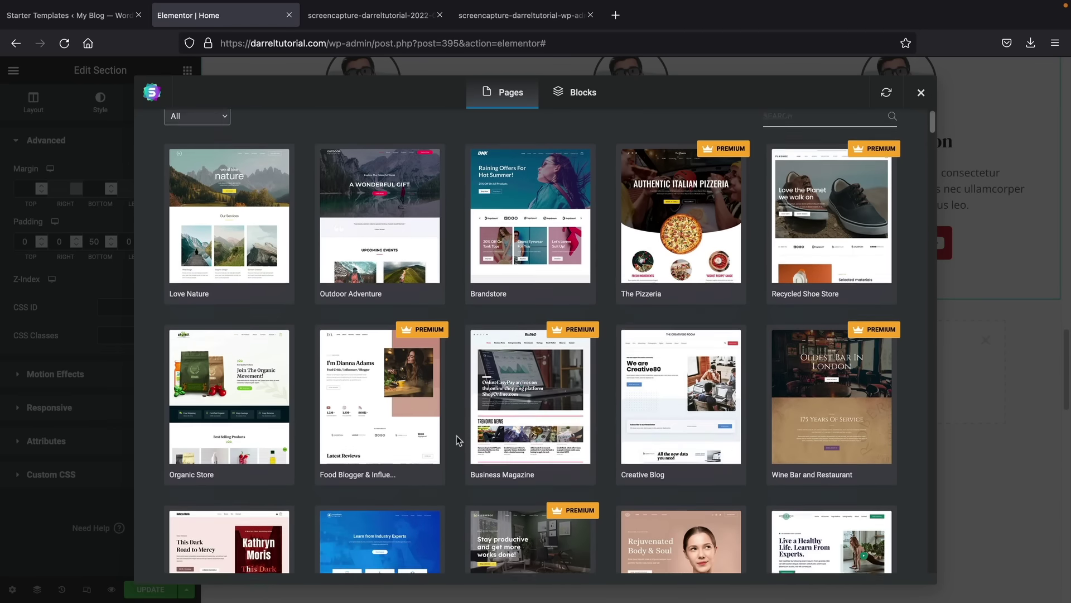
scroll(457, 439, up, 3)
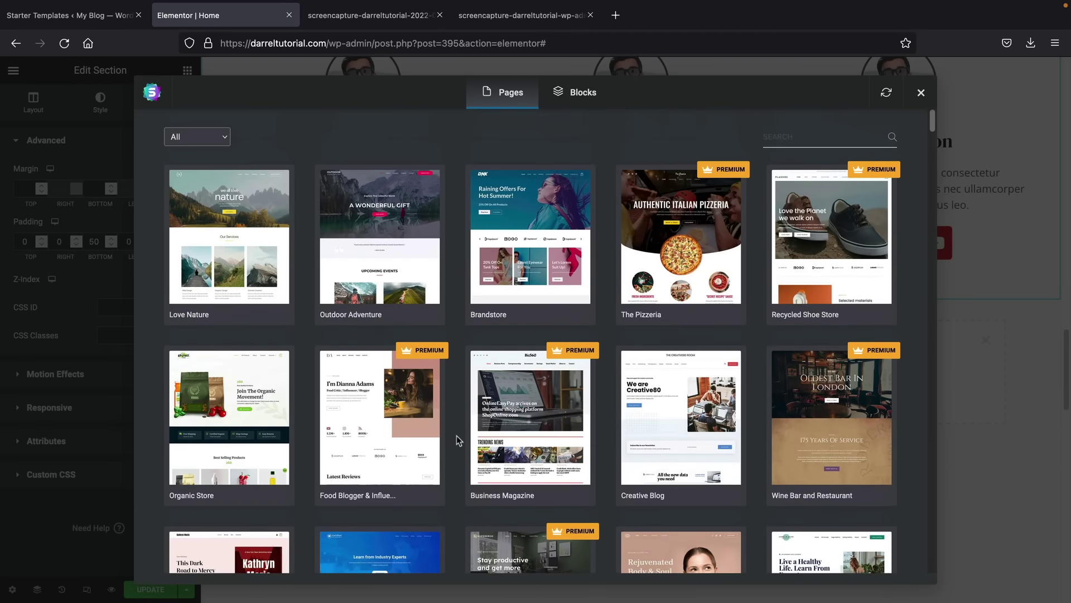
click(580, 99)
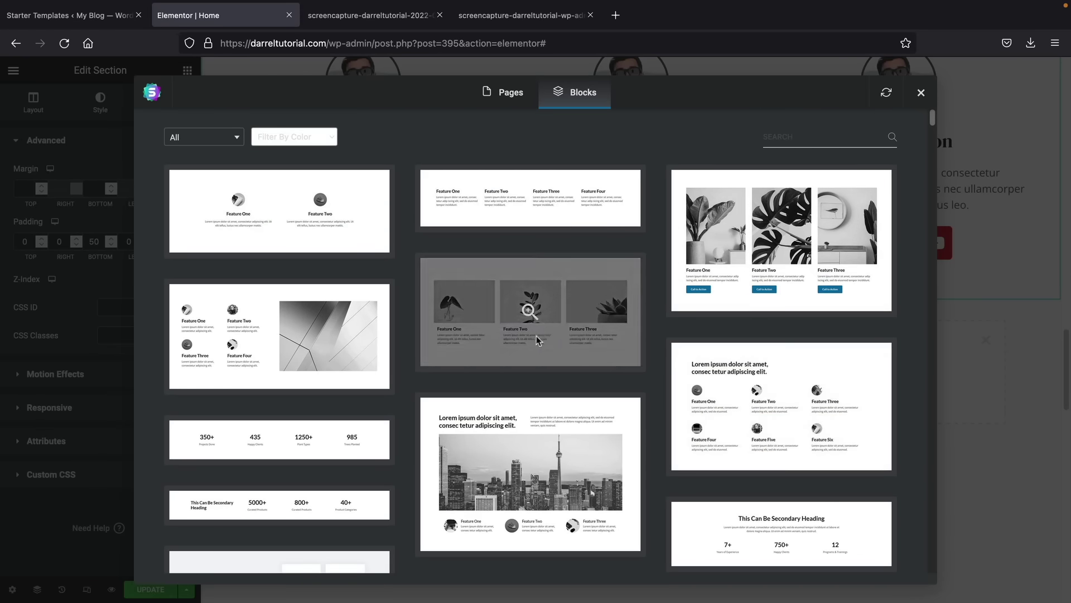
scroll(533, 380, down, 6)
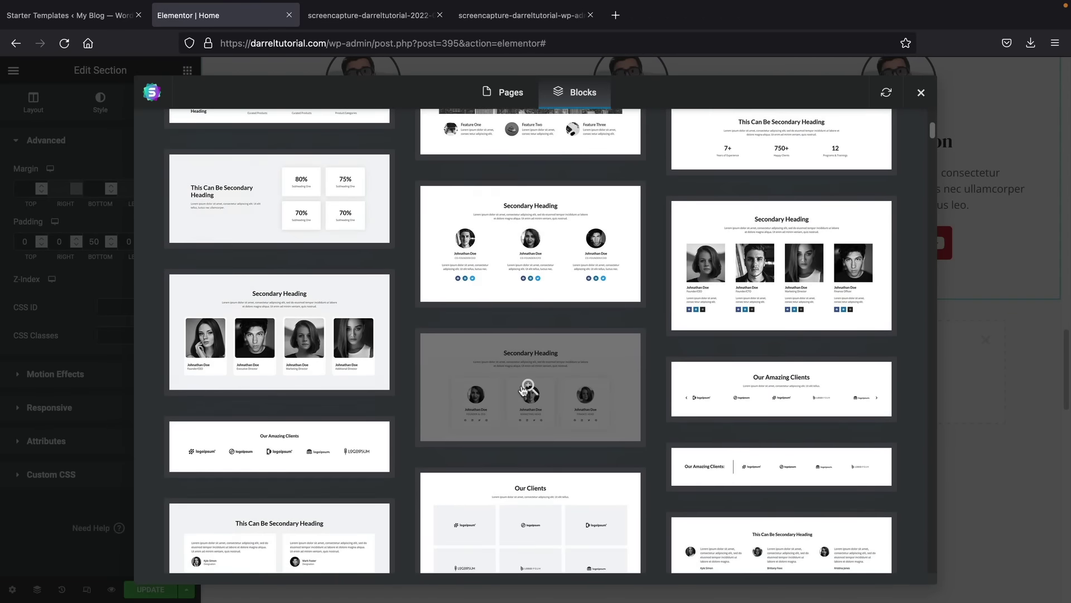
scroll(342, 371, down, 2)
scroll(342, 371, down, 6)
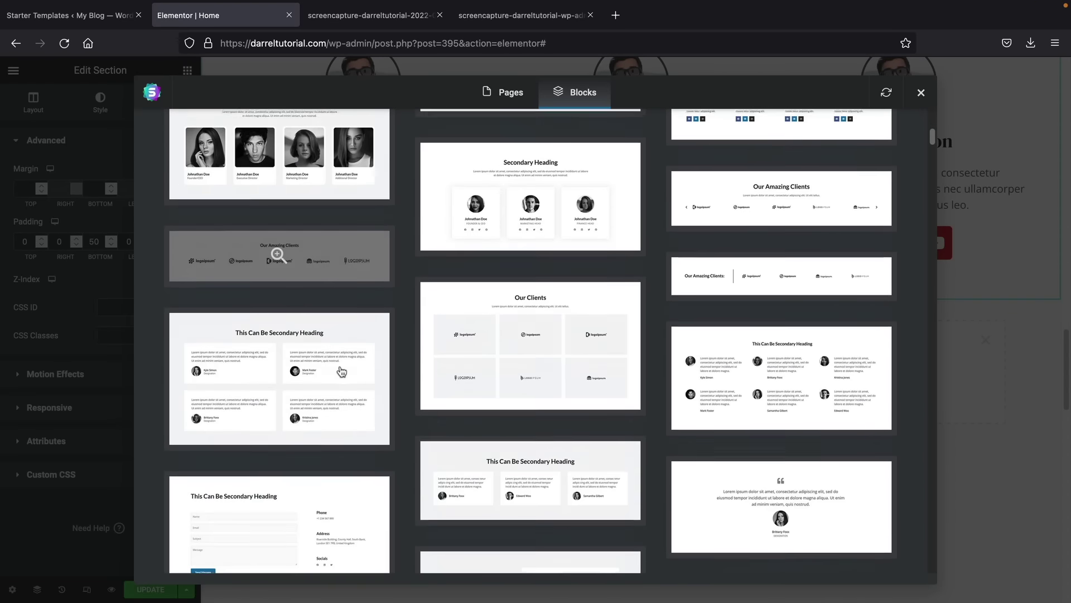
scroll(342, 371, down, 1)
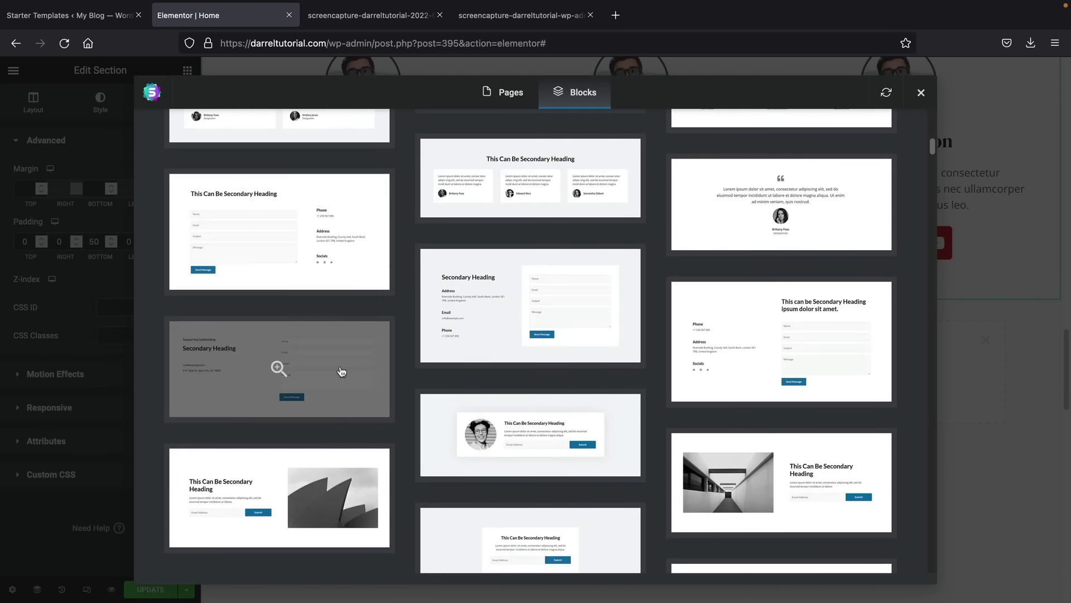
scroll(341, 371, up, 10)
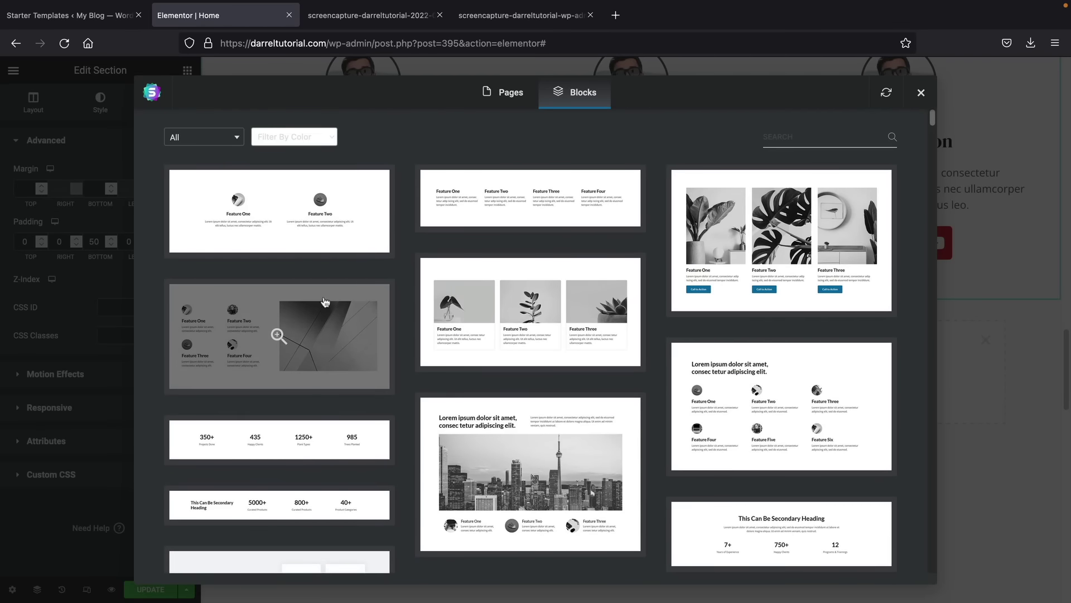
- Filter blocks by Call To Action and import the dark centred block
click(234, 141)
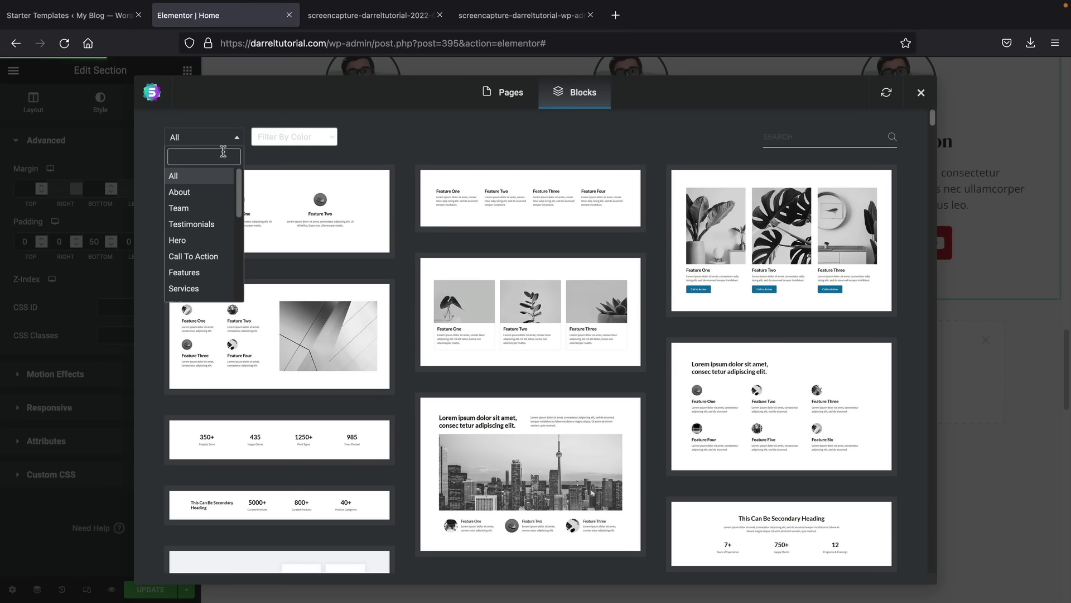
scroll(206, 245, down, 1)
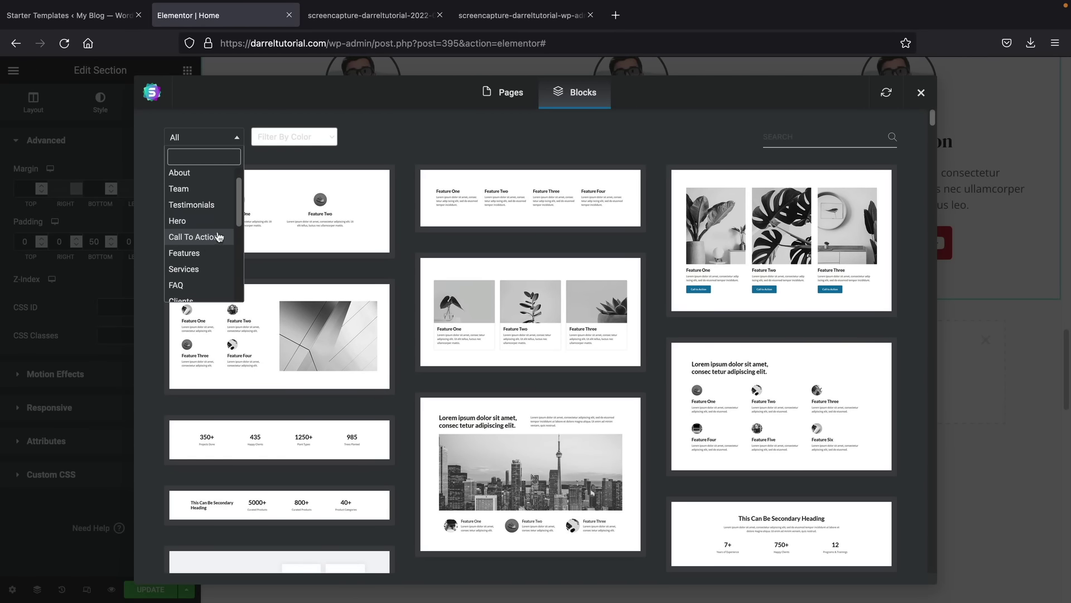
click(198, 239)
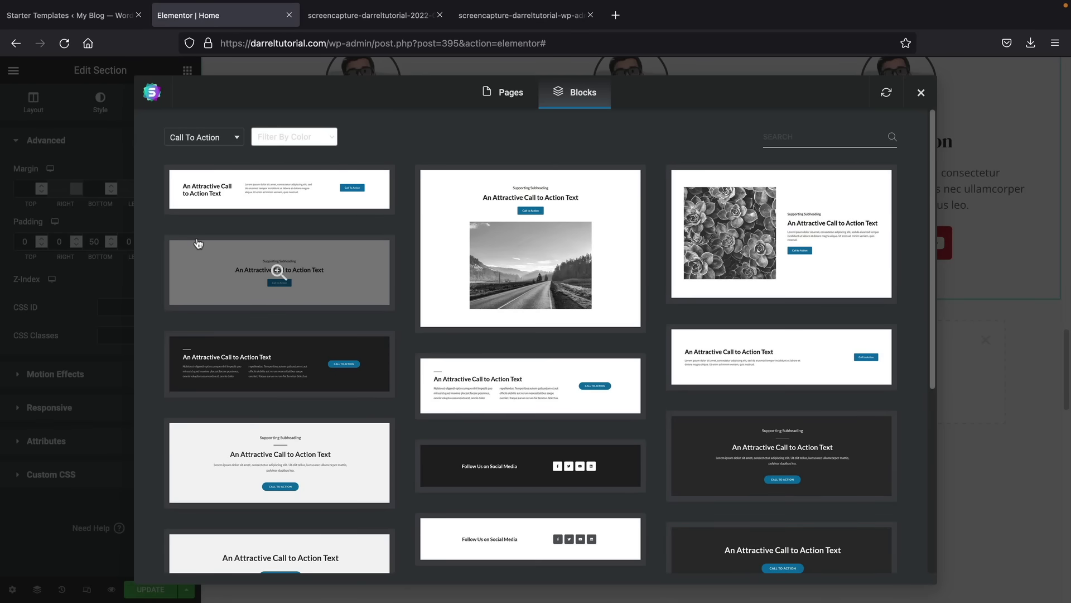
scroll(372, 322, down, 3)
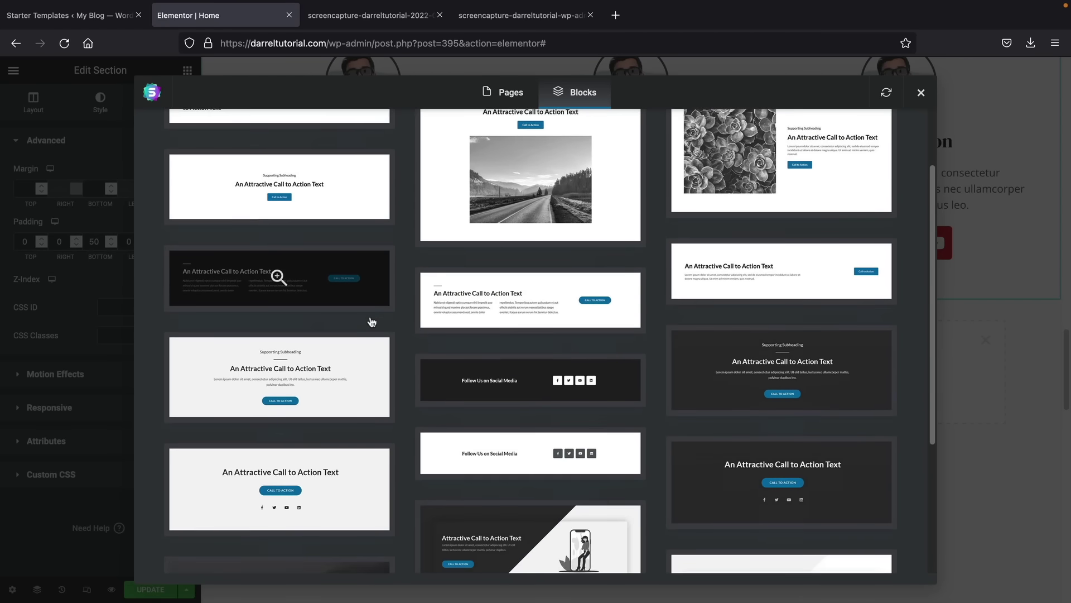
click(779, 368)
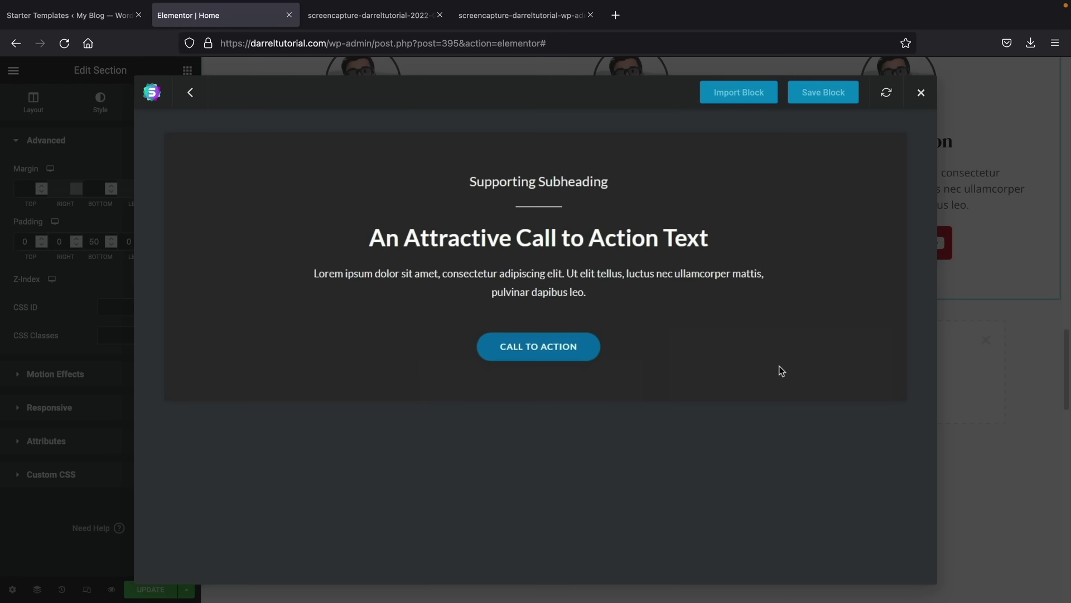
click(745, 97)
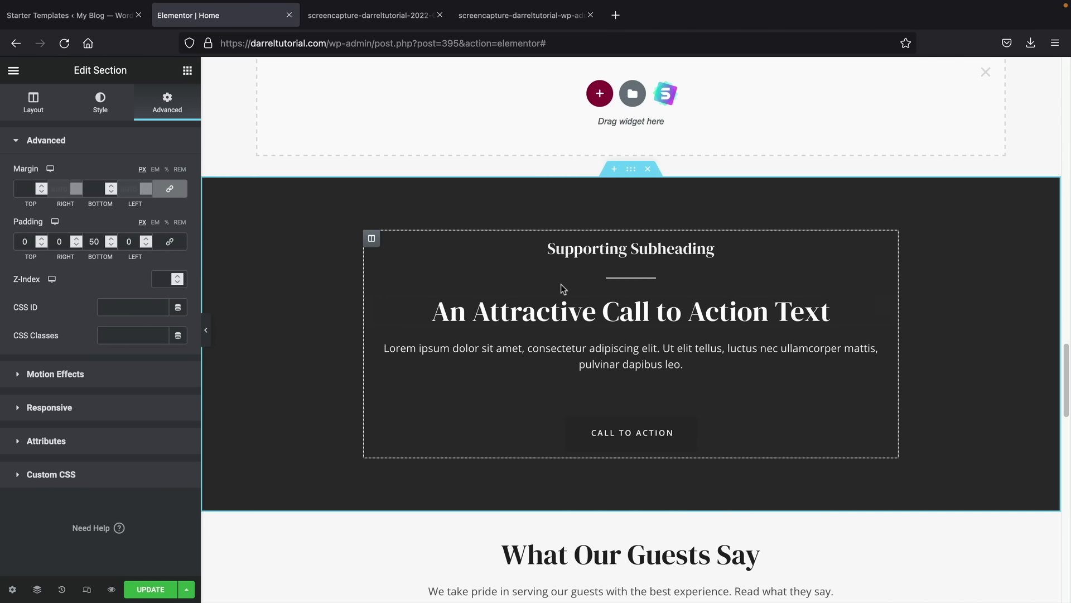
- Delete the empty placeholder section and the three profile columns with social icons
click(565, 317)
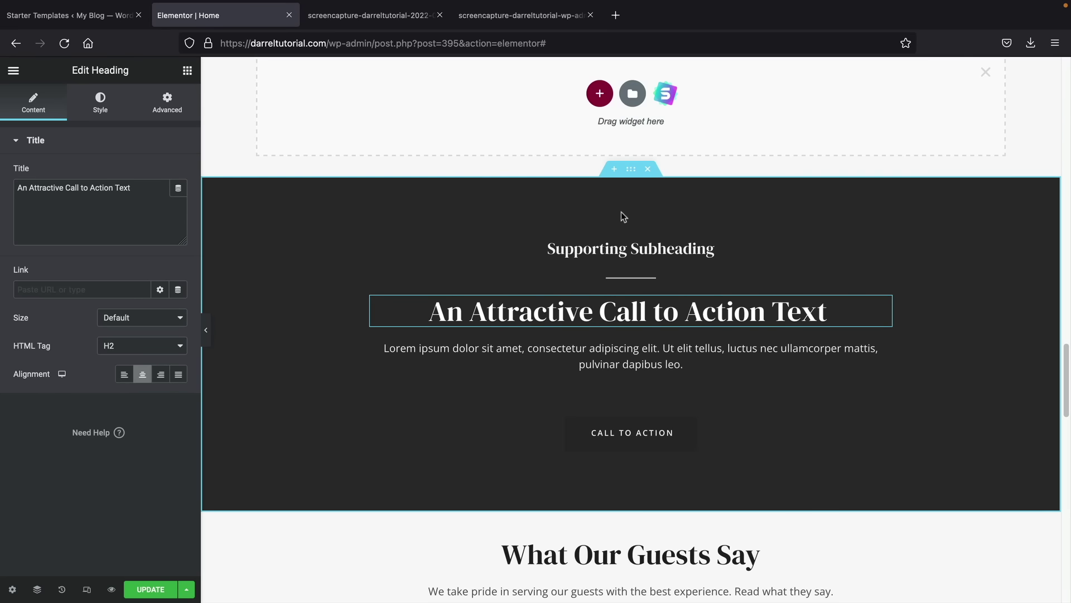
scroll(623, 216, up, 2)
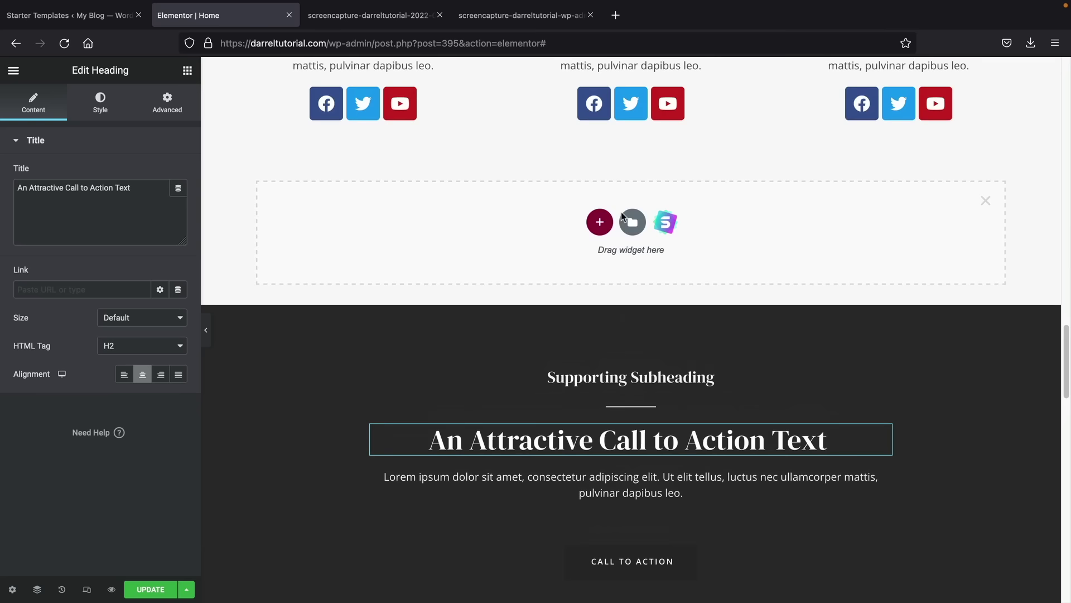
click(985, 200)
scroll(661, 270, up, 3)
scroll(663, 276, up, 3)
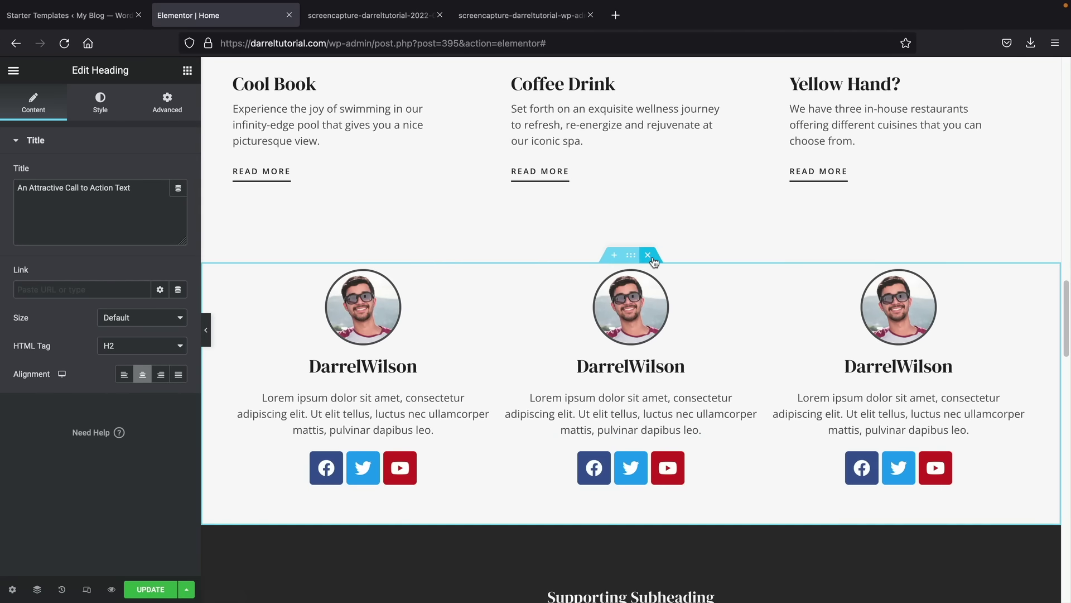
click(648, 255)
scroll(654, 260, down, 3)
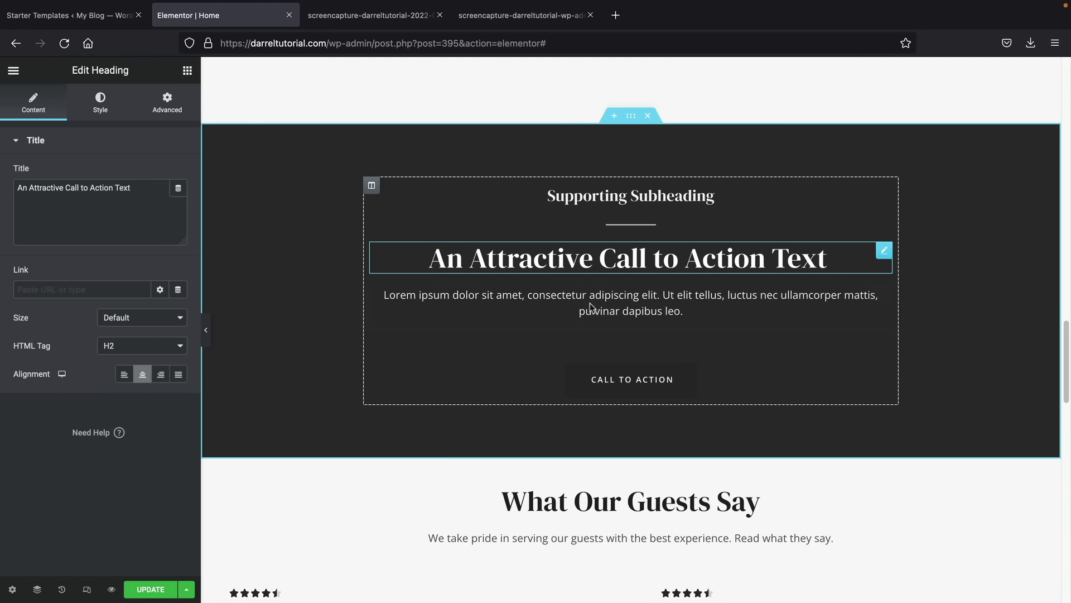
scroll(614, 378, down, 2)
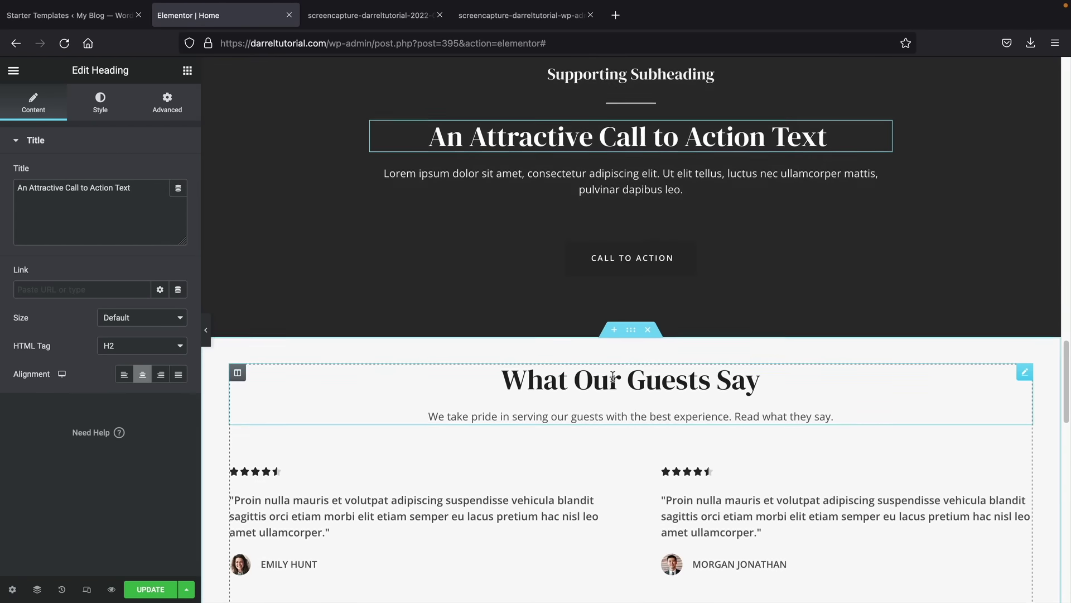
scroll(613, 377, down, 3)
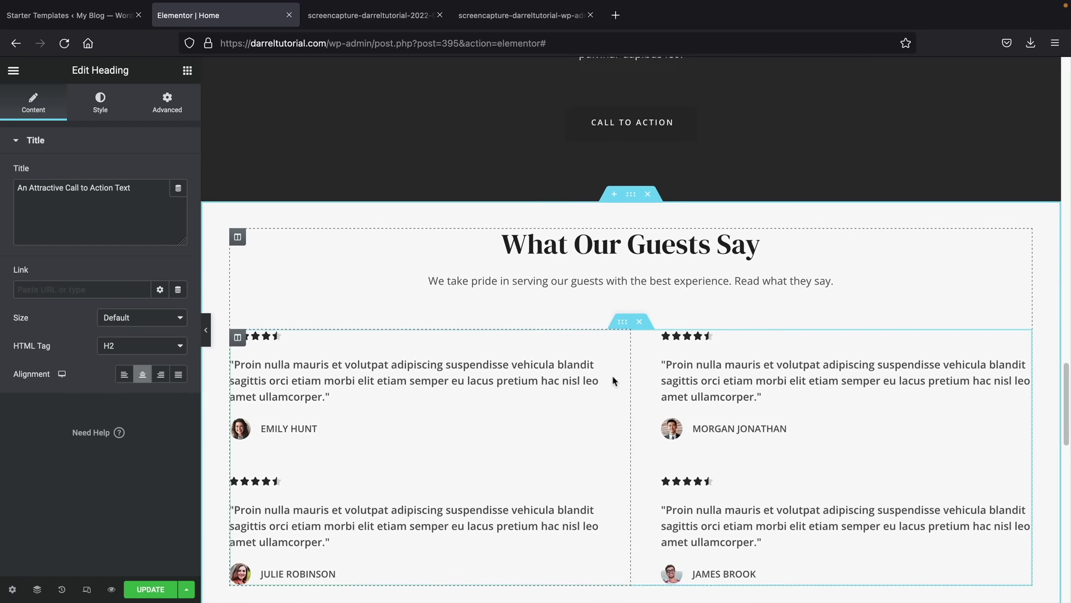
scroll(612, 380, down, 3)
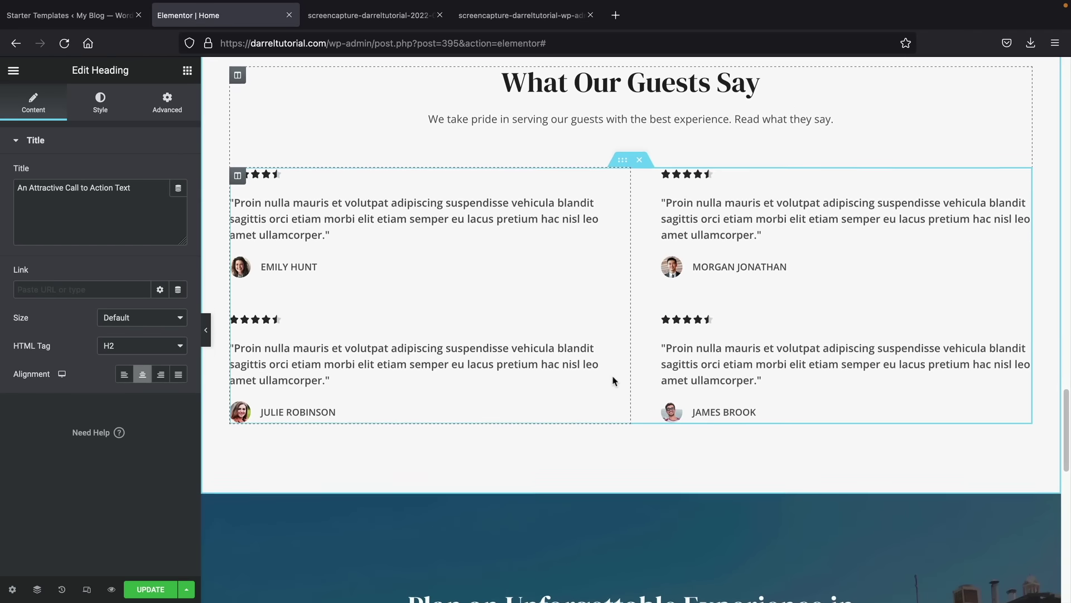
scroll(613, 381, down, 1)
click(489, 196)
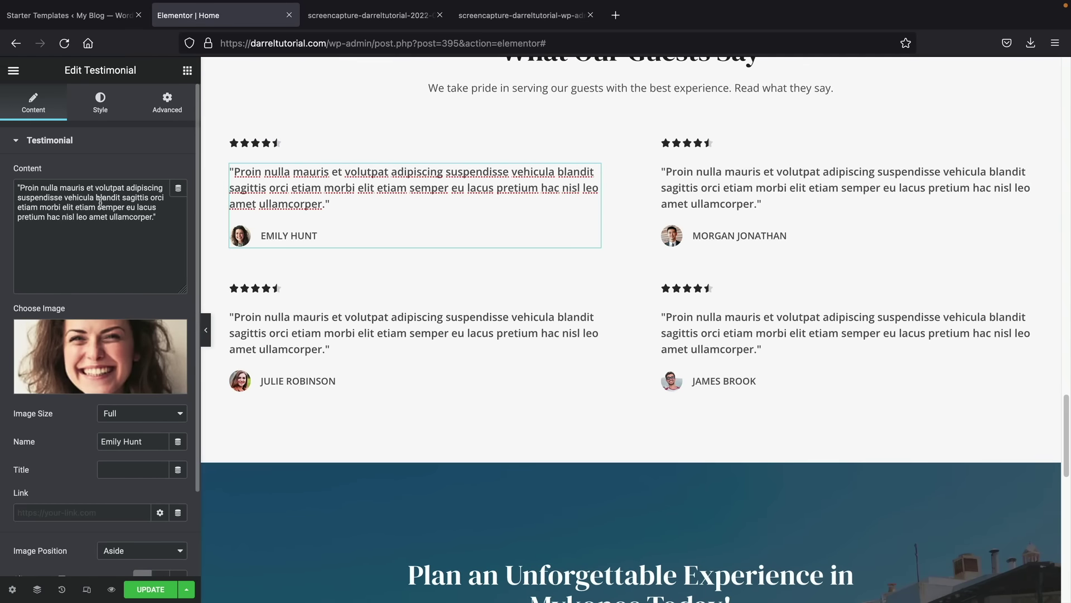
key(ctrl+z)
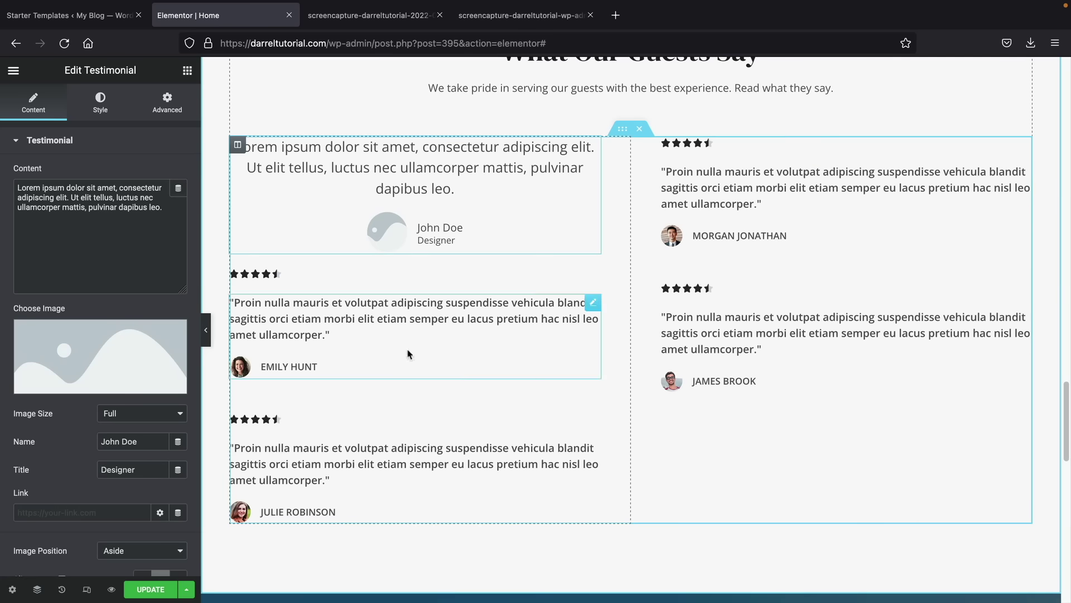
scroll(162, 430, down, 2)
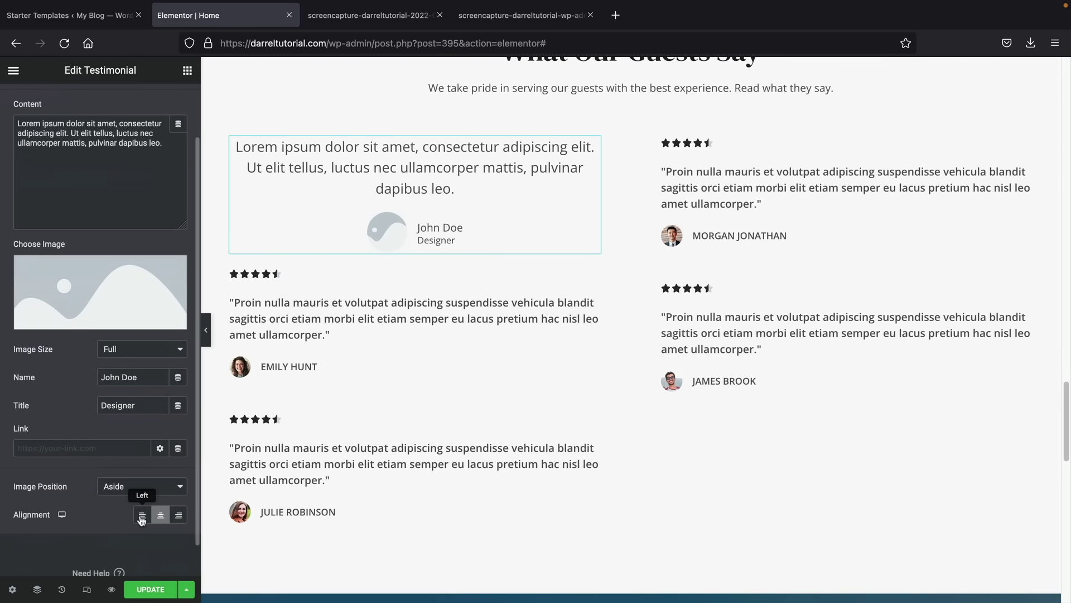
click(142, 516)
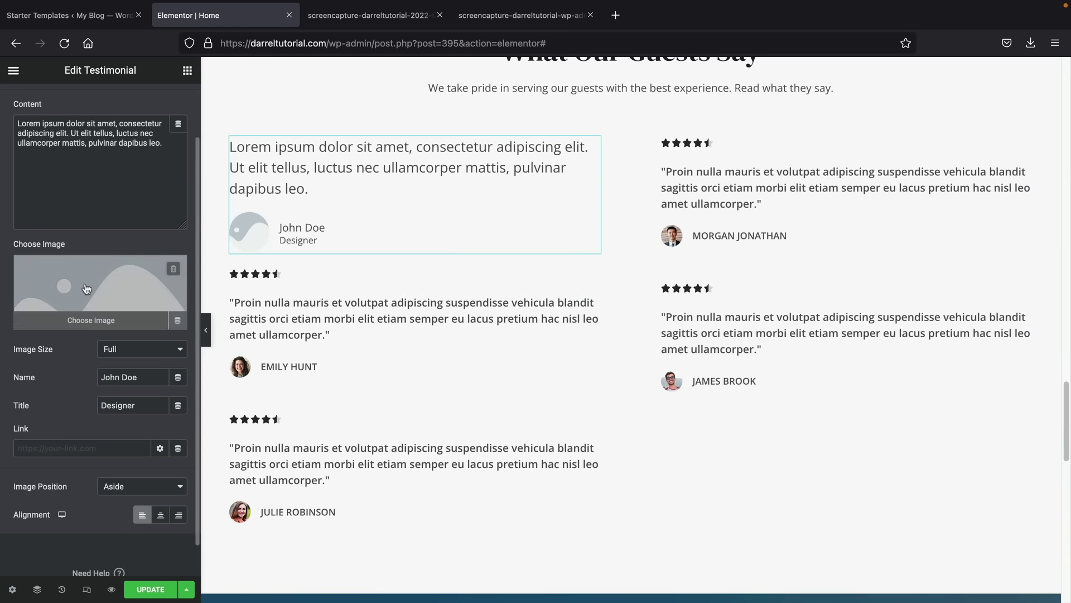
scroll(87, 287, up, 2)
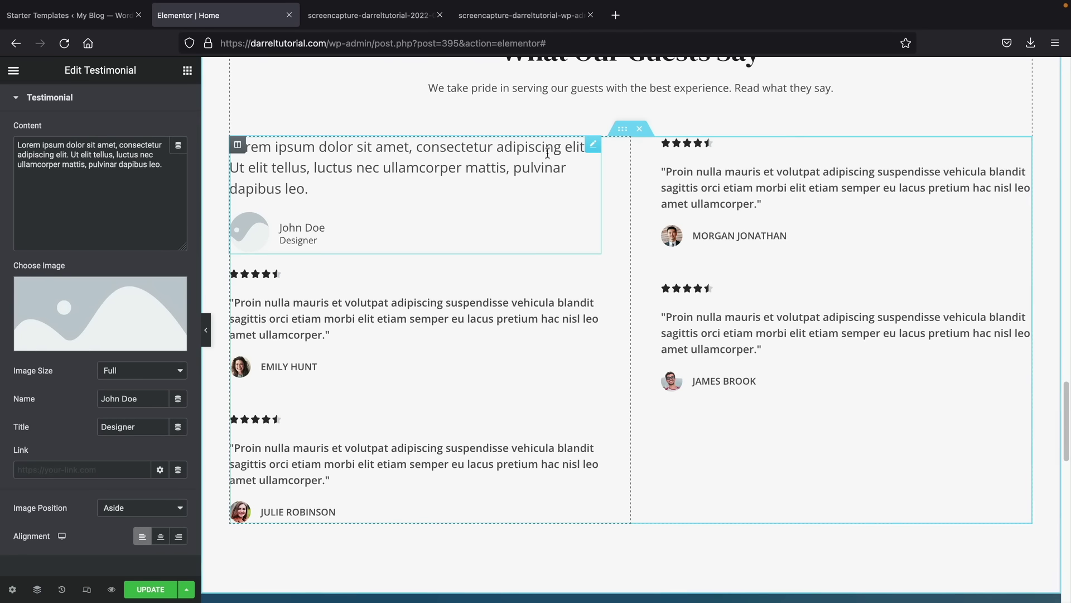
right_click(595, 147)
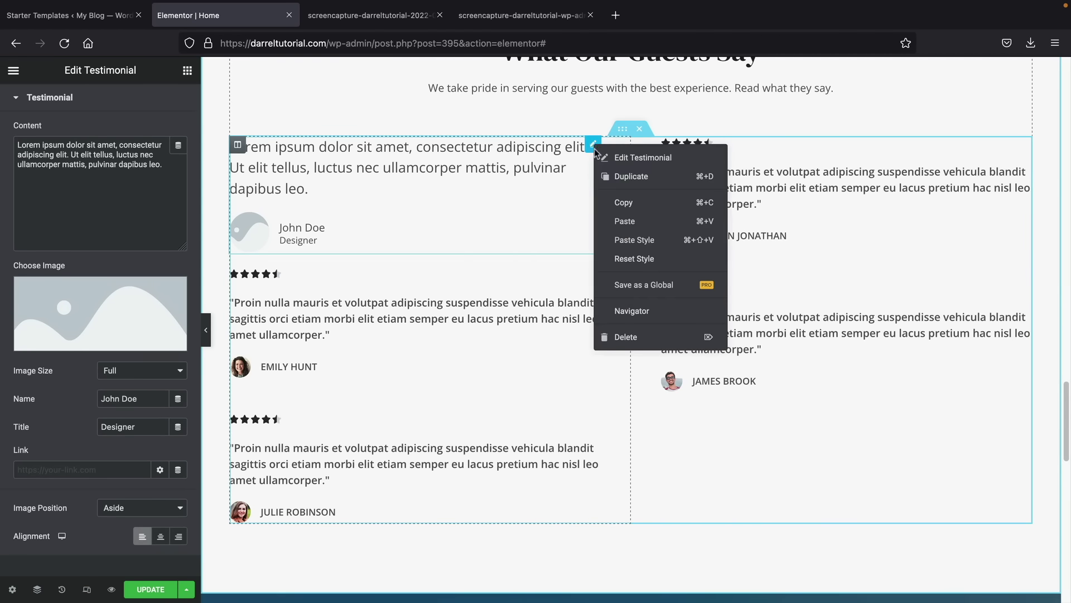
click(649, 335)
scroll(529, 332, down, 6)
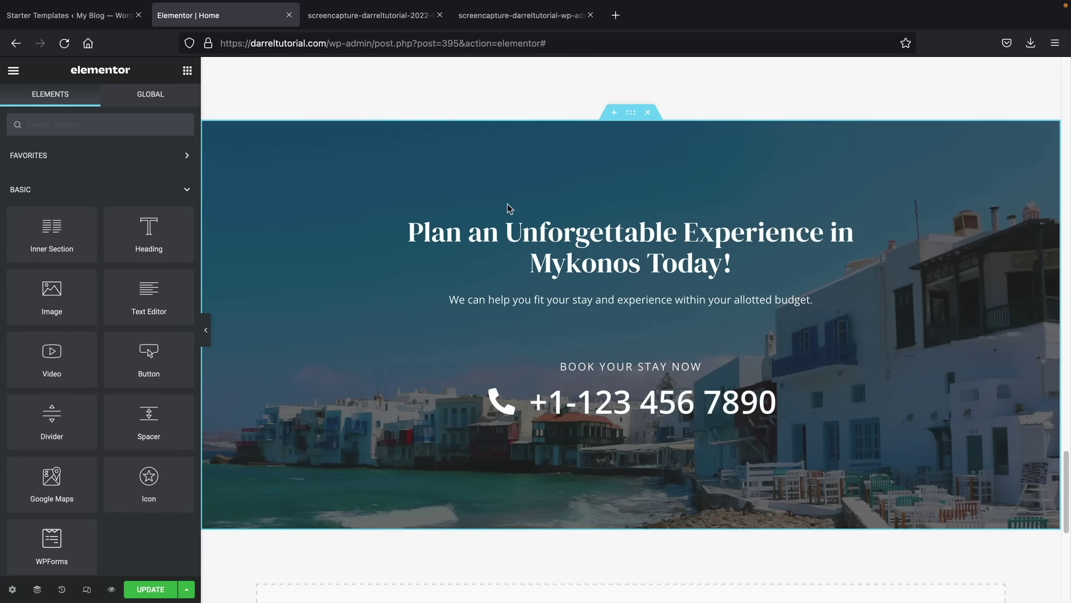
right_click(311, 178)
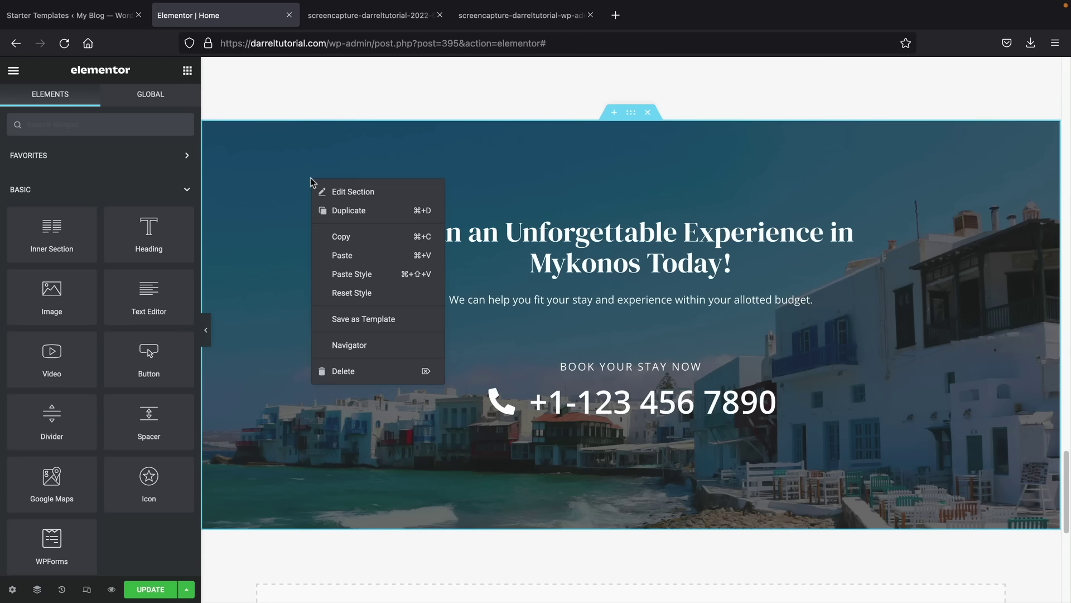
- Give the Mykonos section the dark laptop-and-desk background image with Fixed attachment
click(343, 192)
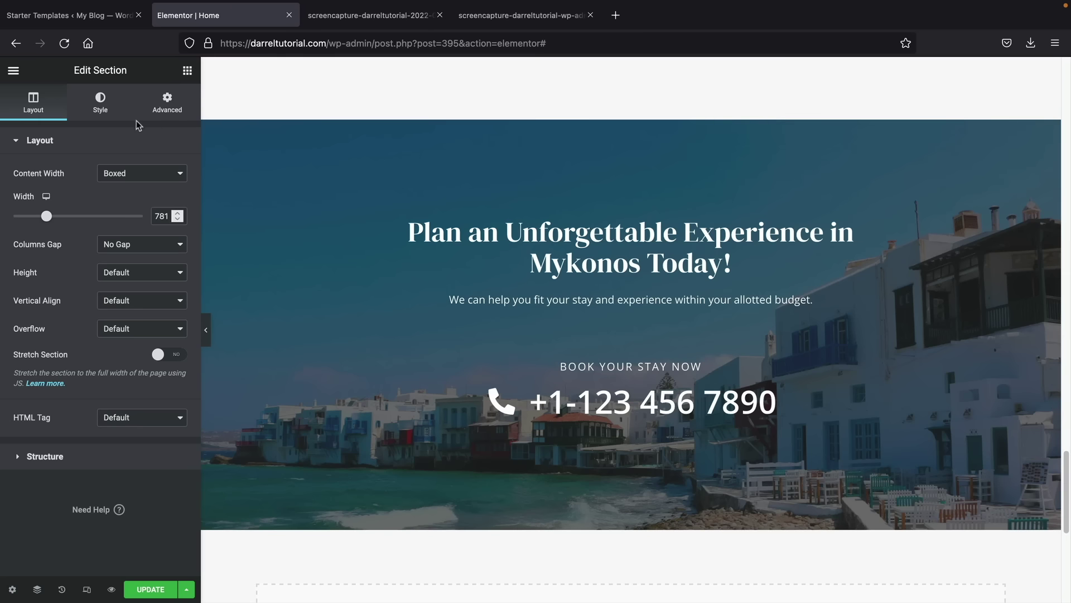
click(103, 102)
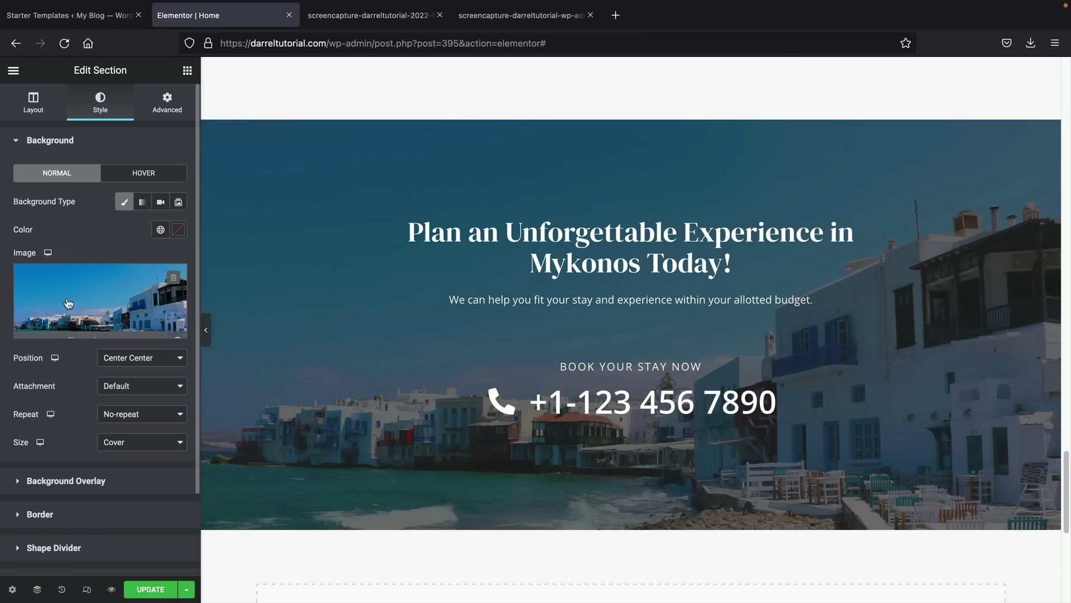
click(104, 287)
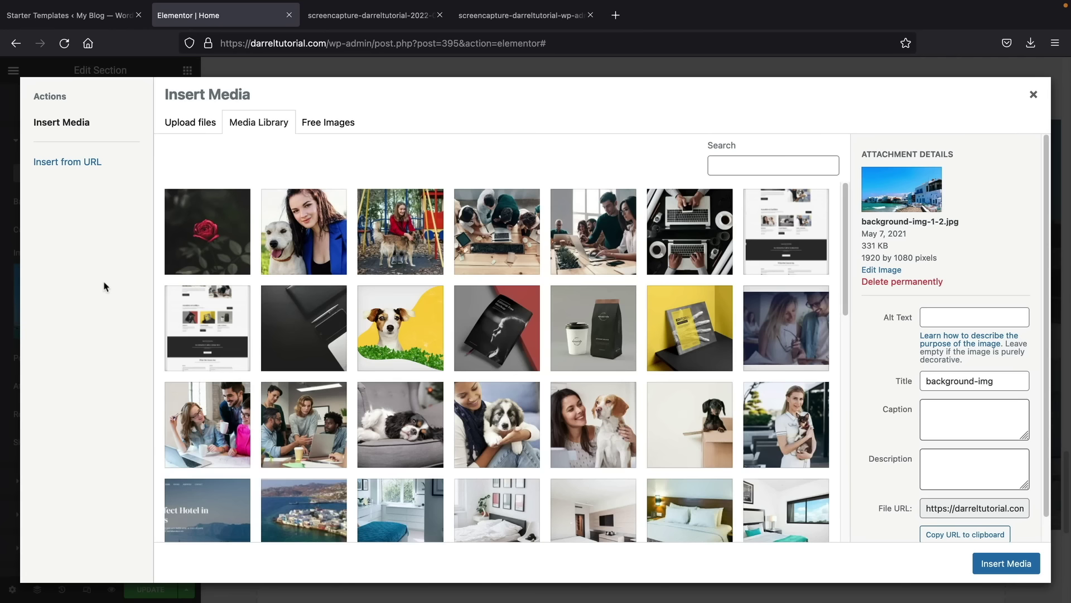
click(677, 254)
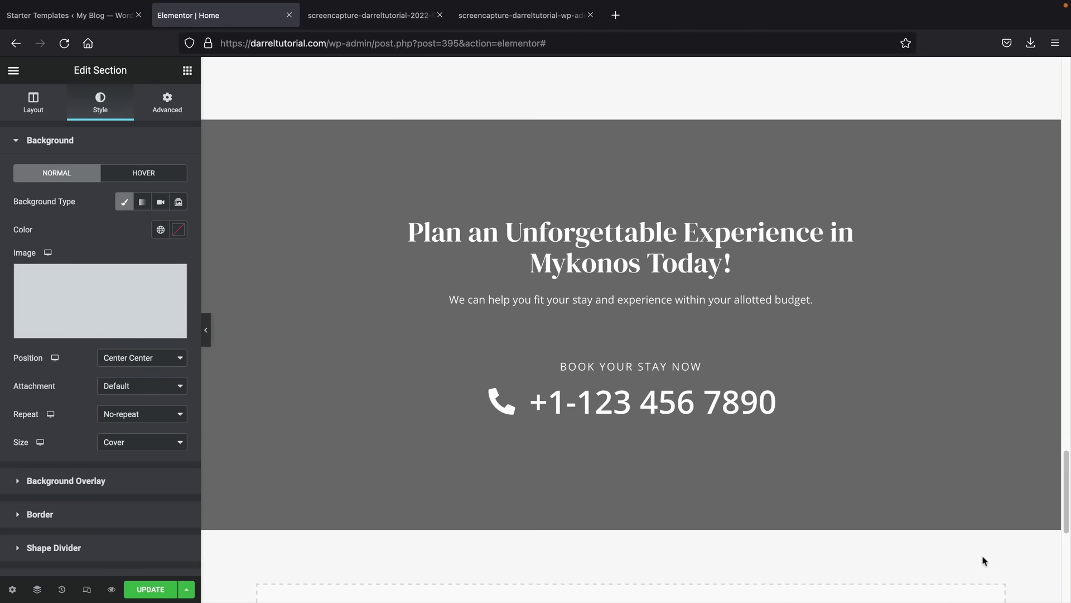
scroll(433, 439, up, 1)
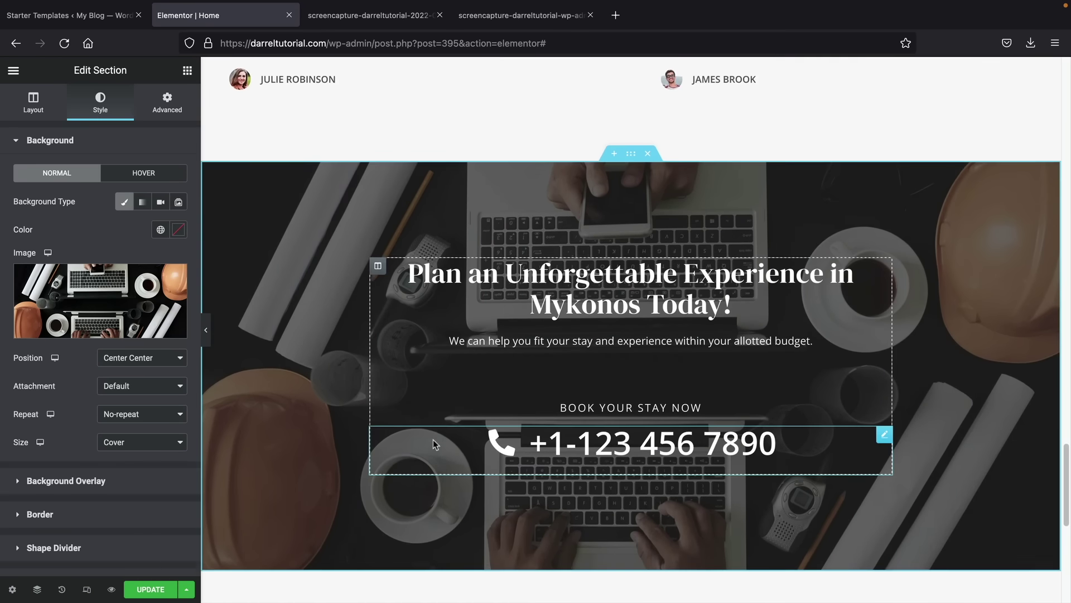
scroll(433, 439, down, 2)
scroll(391, 436, up, 1)
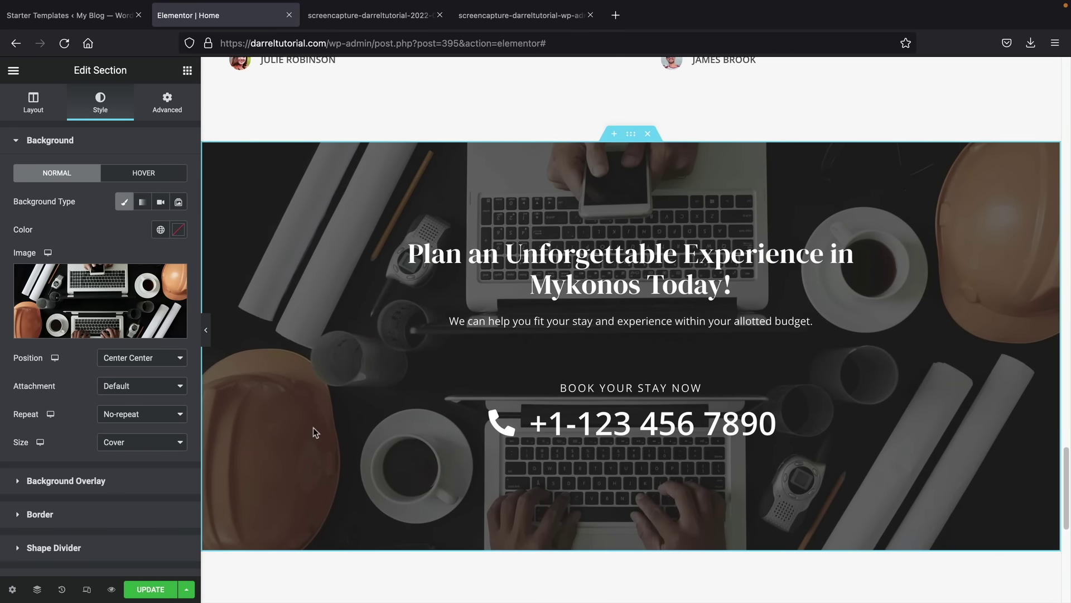
click(163, 388)
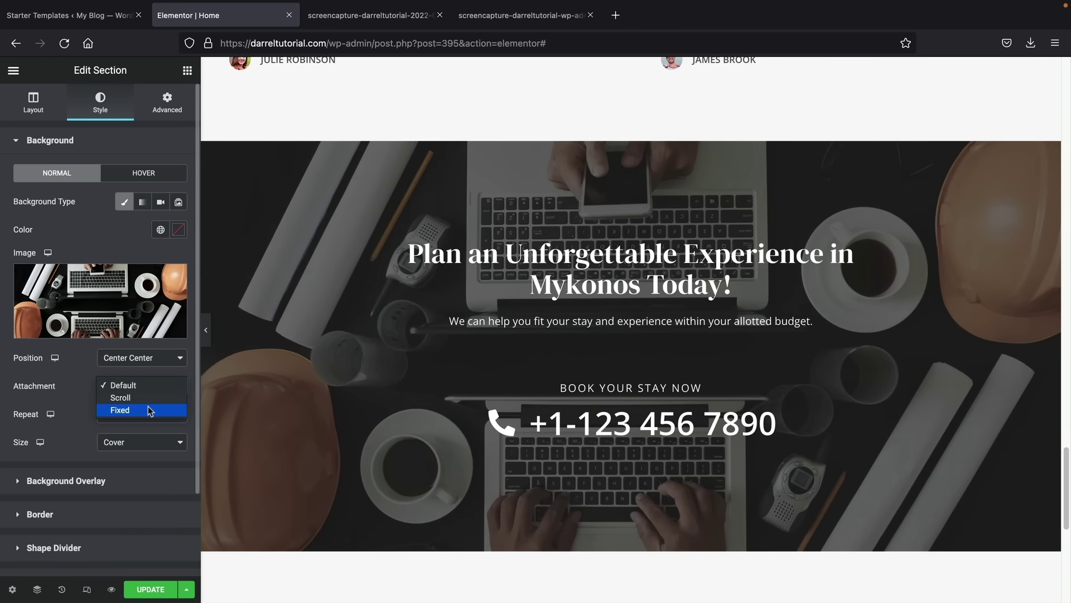
click(149, 411)
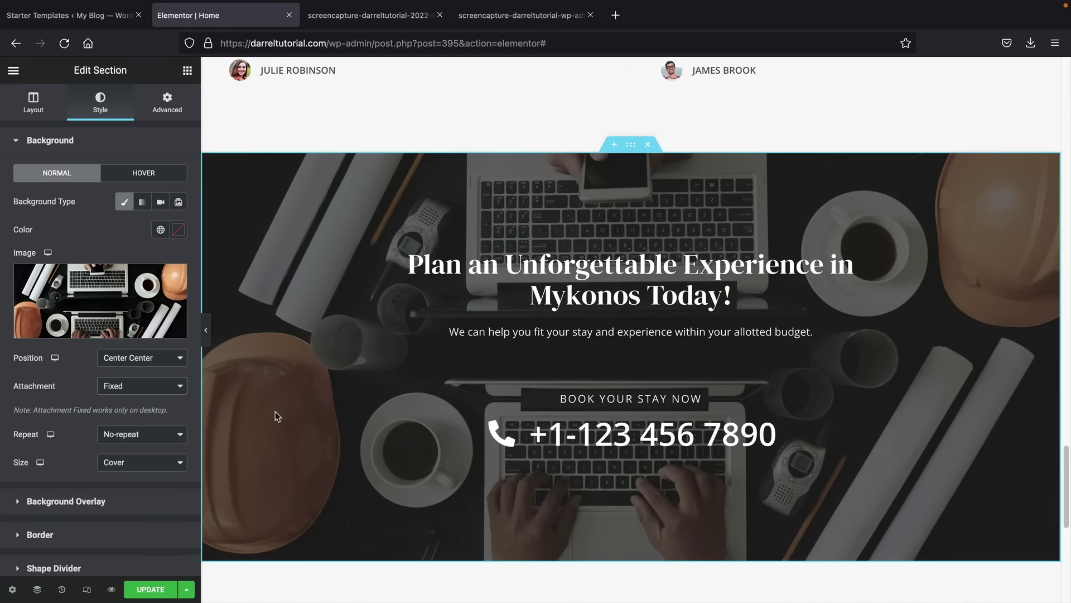
- Update the page to save the edits and open a preview of the changes
scroll(278, 412, up, 8)
scroll(976, 422, down, 2)
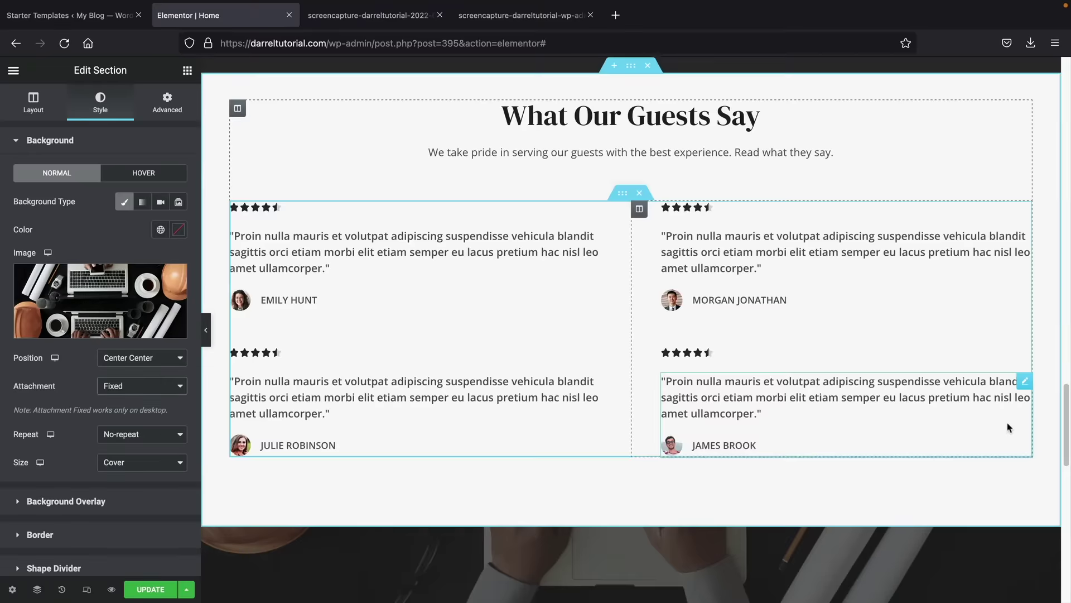
scroll(1009, 428, down, 6)
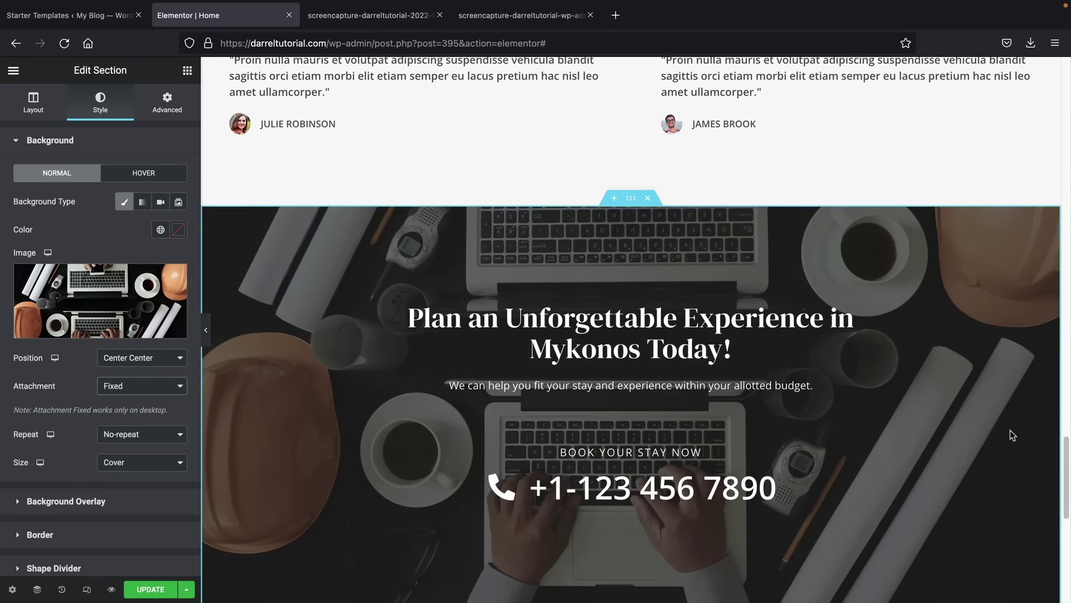
scroll(1012, 435, down, 1)
scroll(999, 427, down, 1)
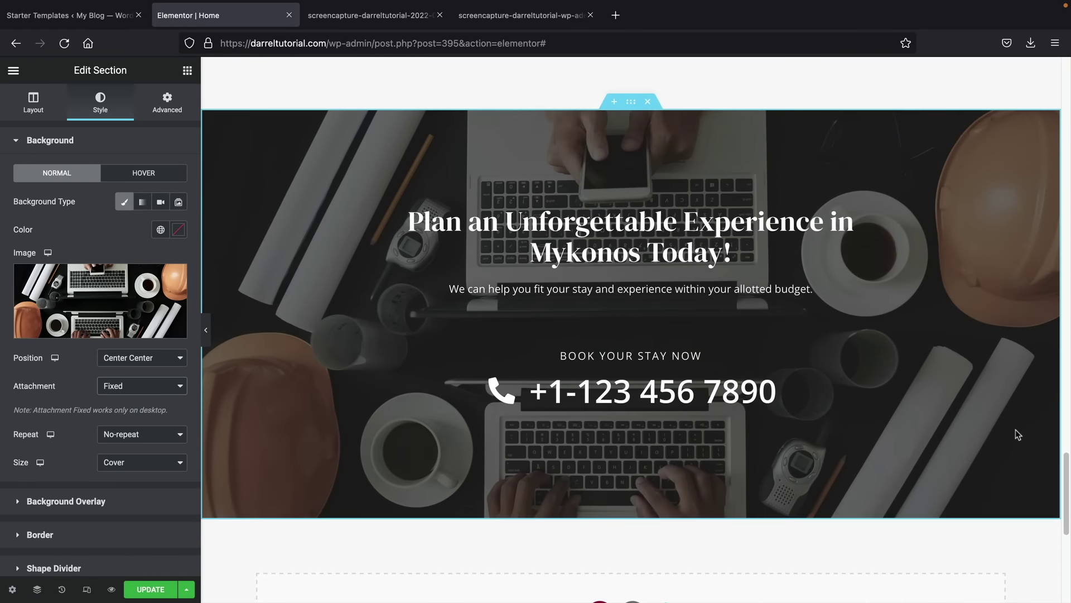
scroll(1015, 430, down, 1)
scroll(1016, 429, up, 2)
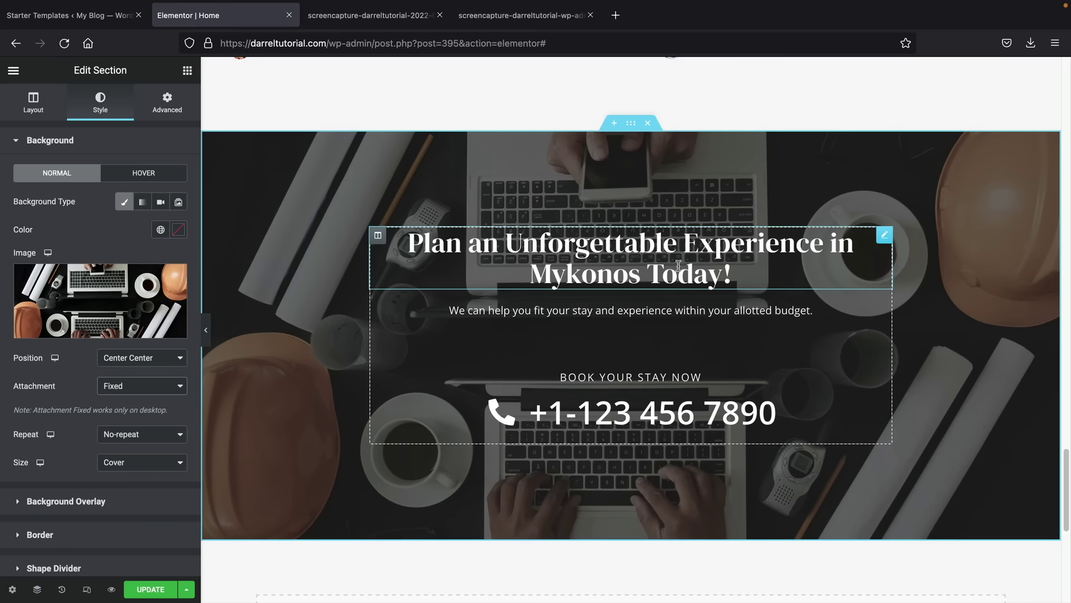
scroll(615, 383, down, 1)
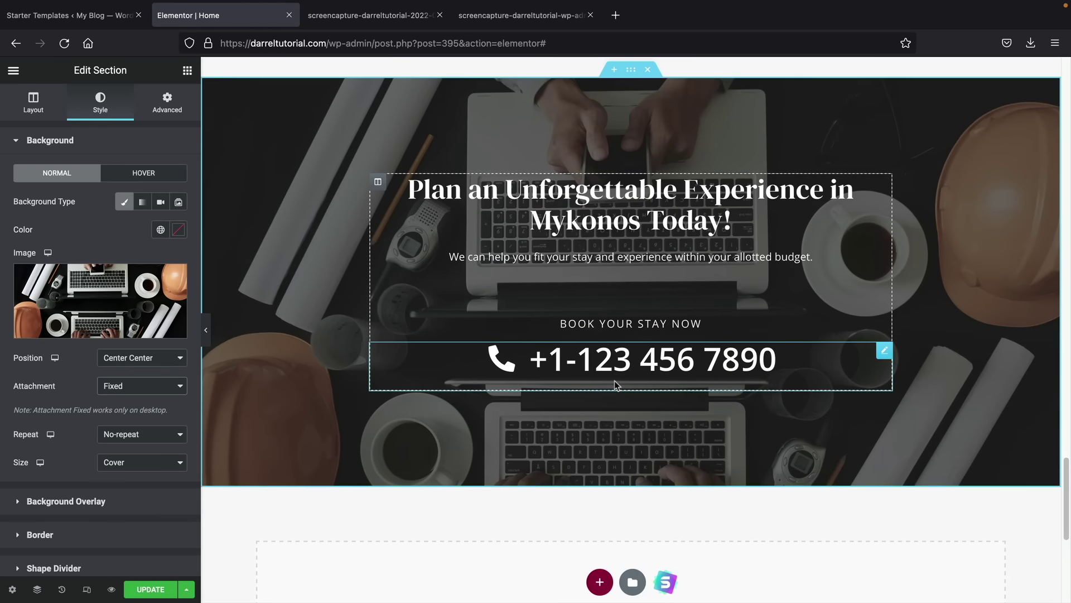
scroll(614, 380, down, 1)
scroll(1003, 333, up, 2)
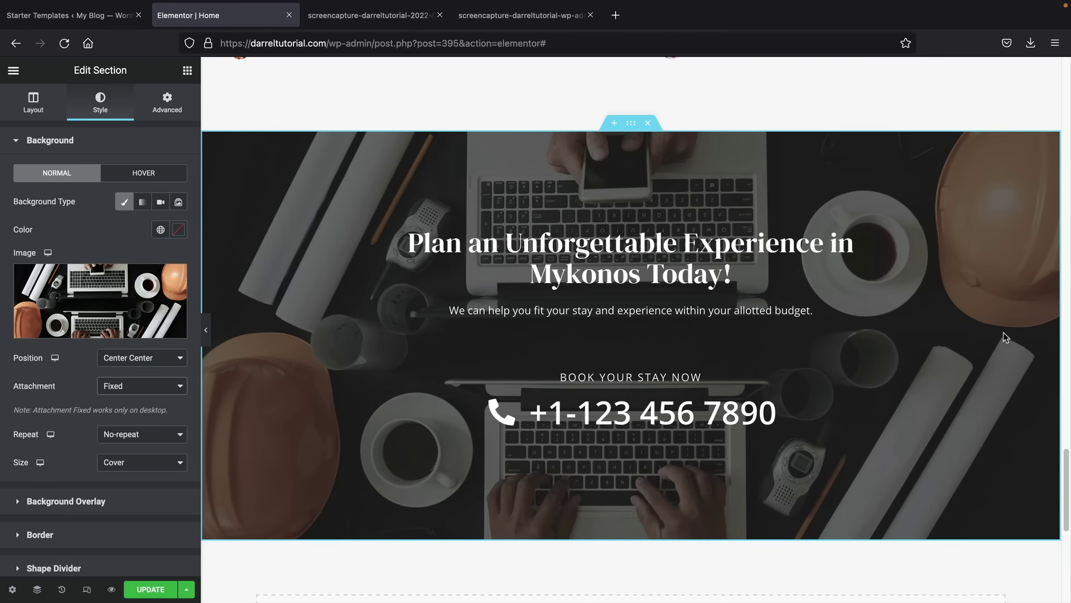
scroll(1004, 335, up, 8)
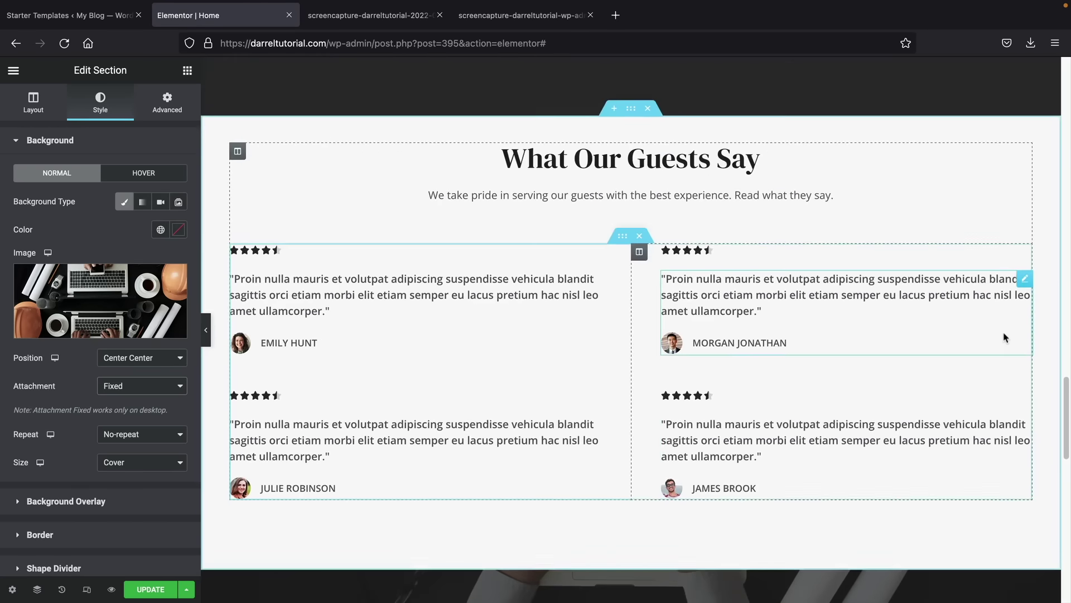
scroll(1003, 337, up, 17)
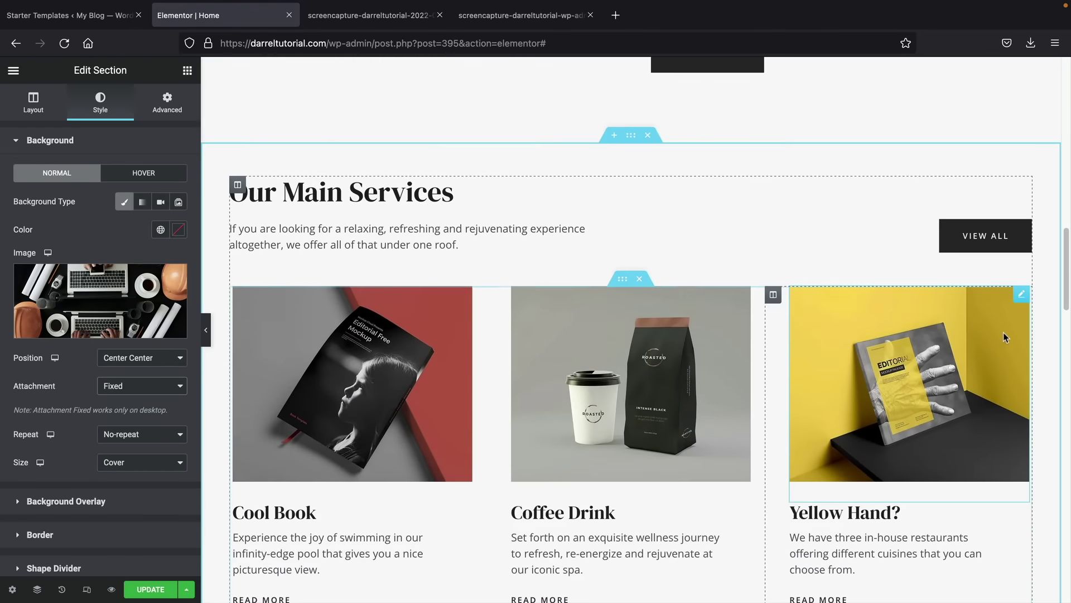
scroll(1003, 332, up, 6)
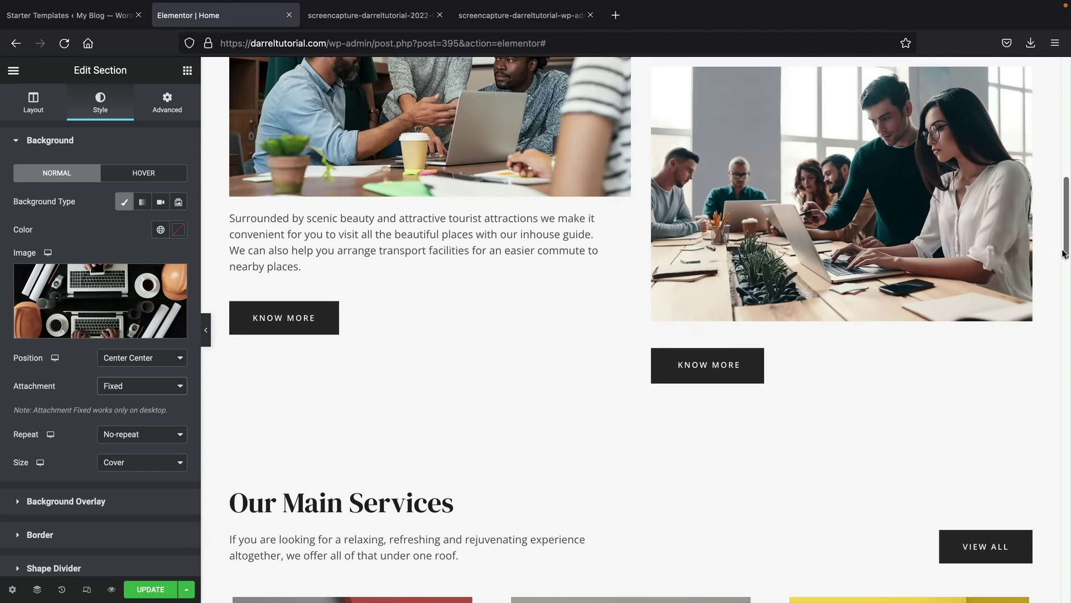
scroll(1063, 254, up, 10)
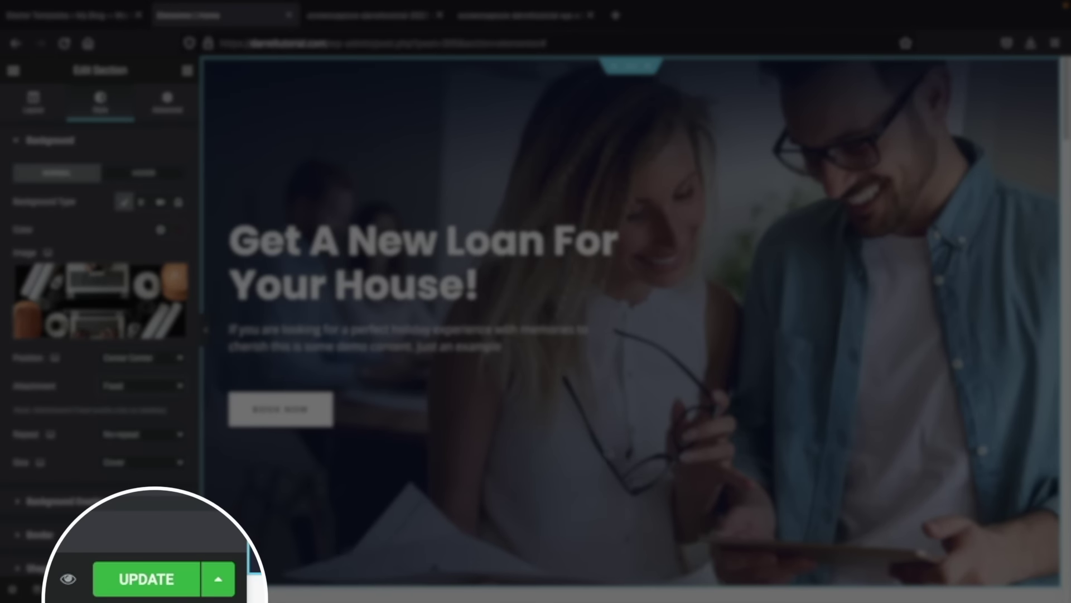
click(136, 586)
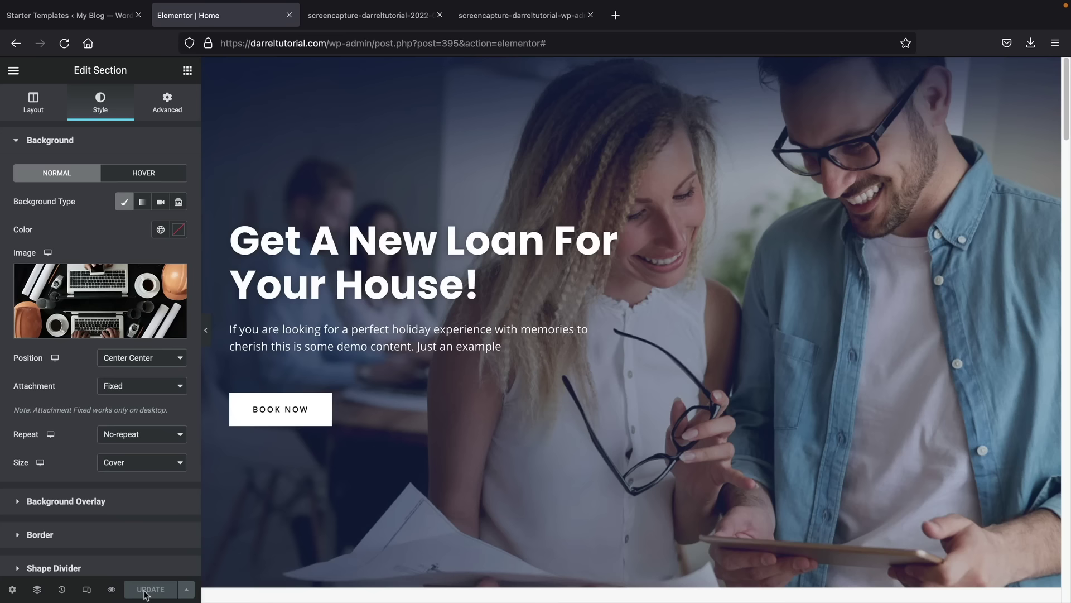
click(112, 590)
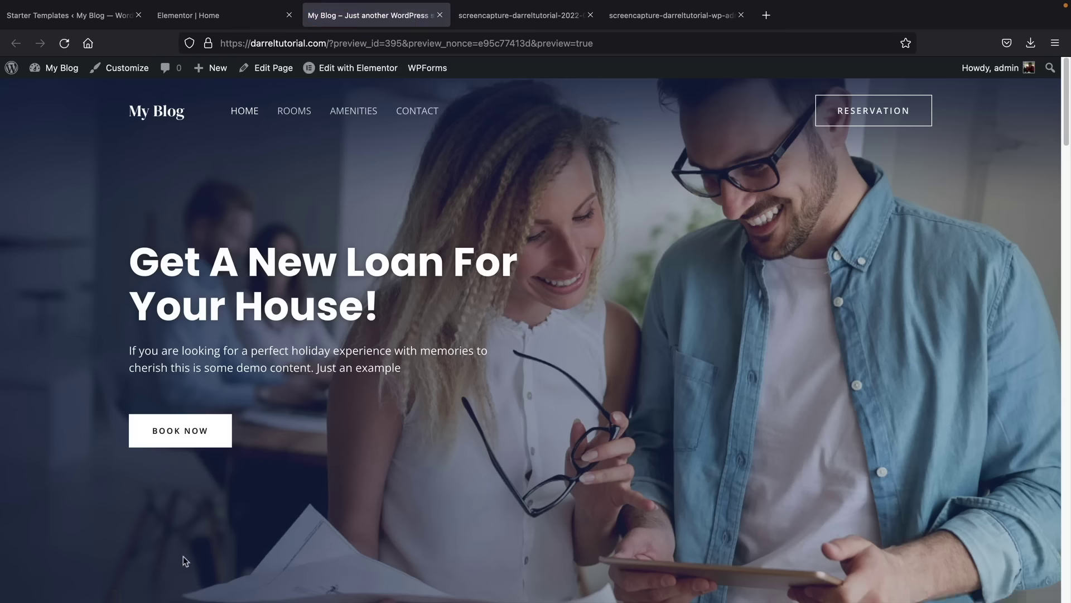
- Scroll the Home page preview down to the footer, then close the preview tab
scroll(966, 440, down, 3)
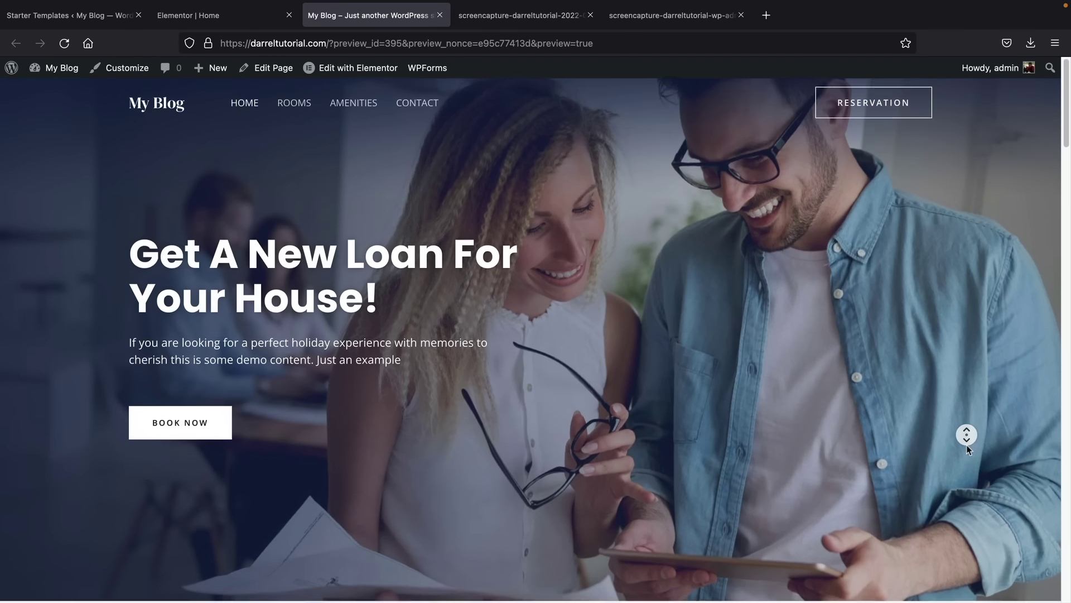
scroll(967, 440, down, 4)
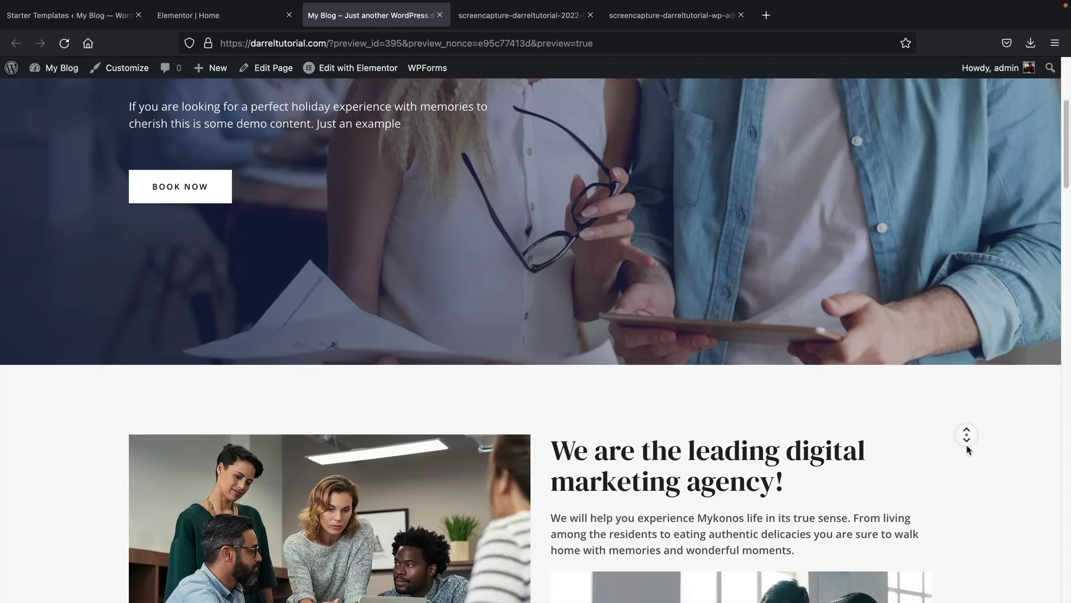
scroll(966, 441, down, 4)
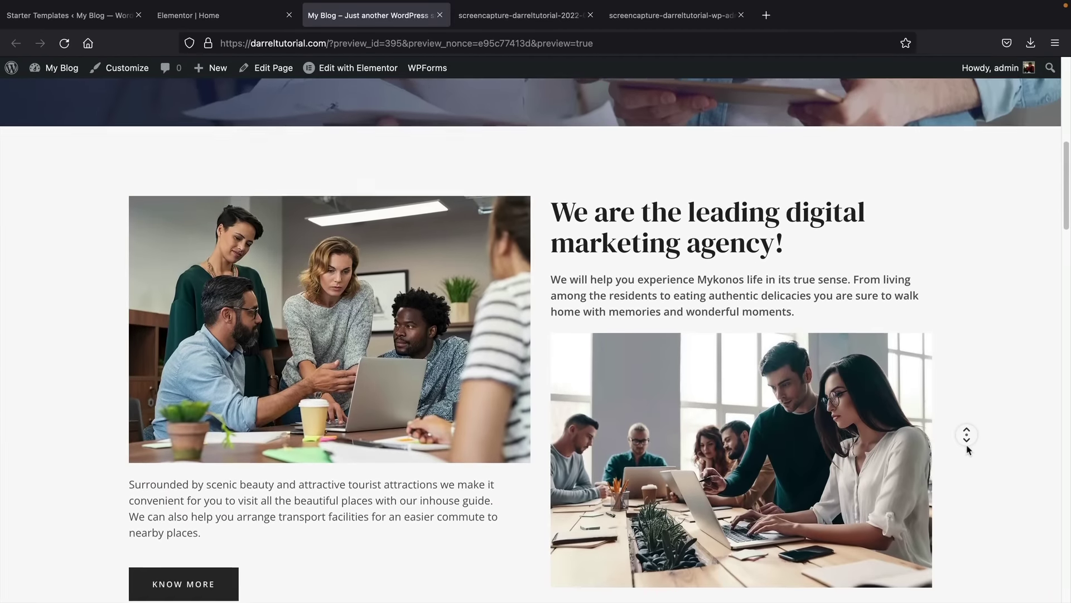
scroll(967, 441, down, 4)
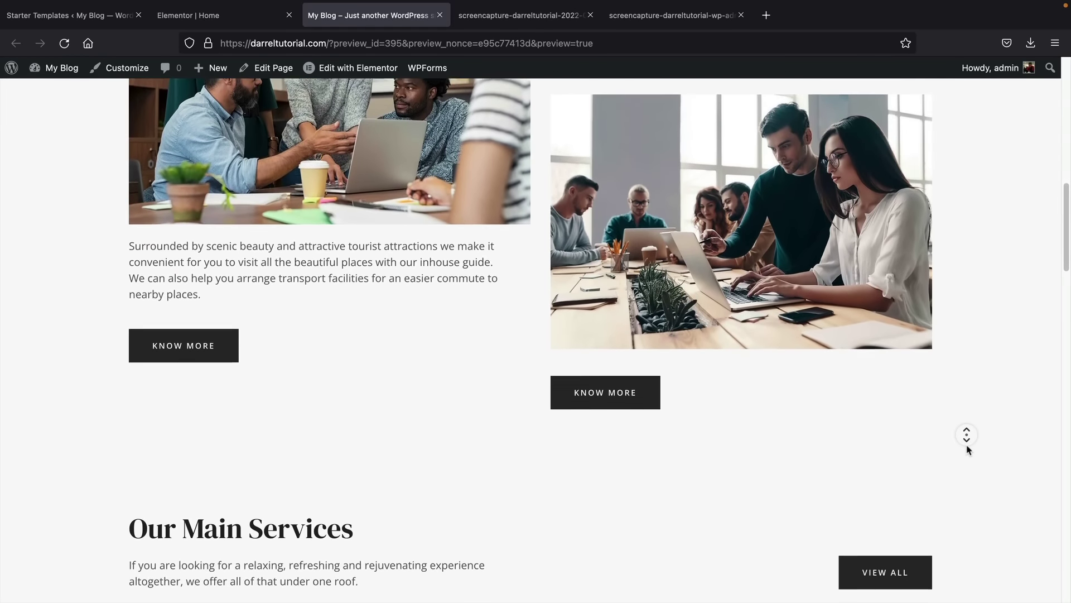
scroll(967, 441, down, 5)
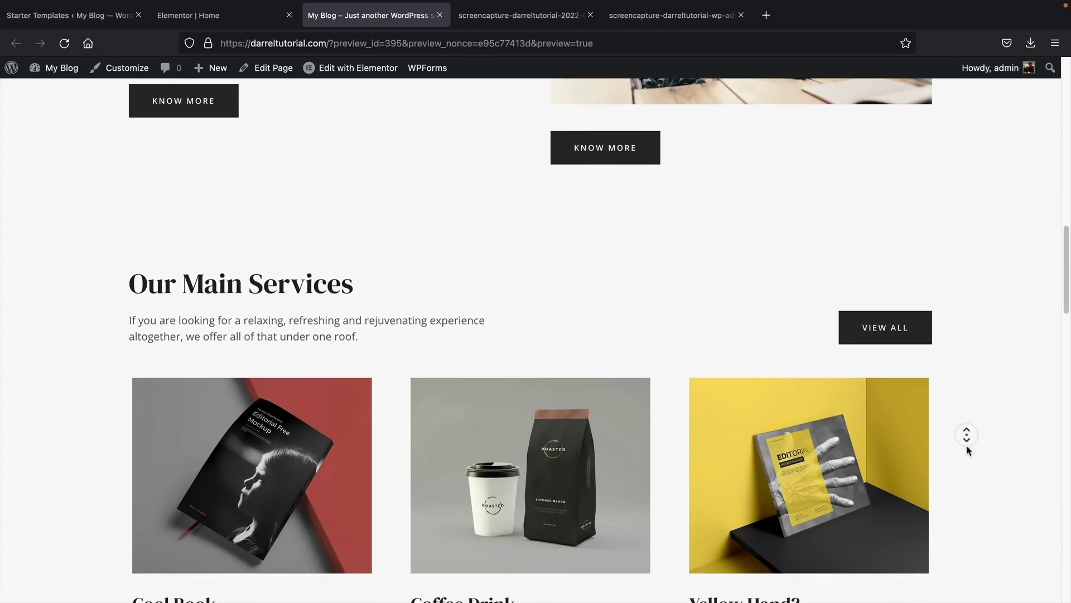
scroll(967, 441, down, 5)
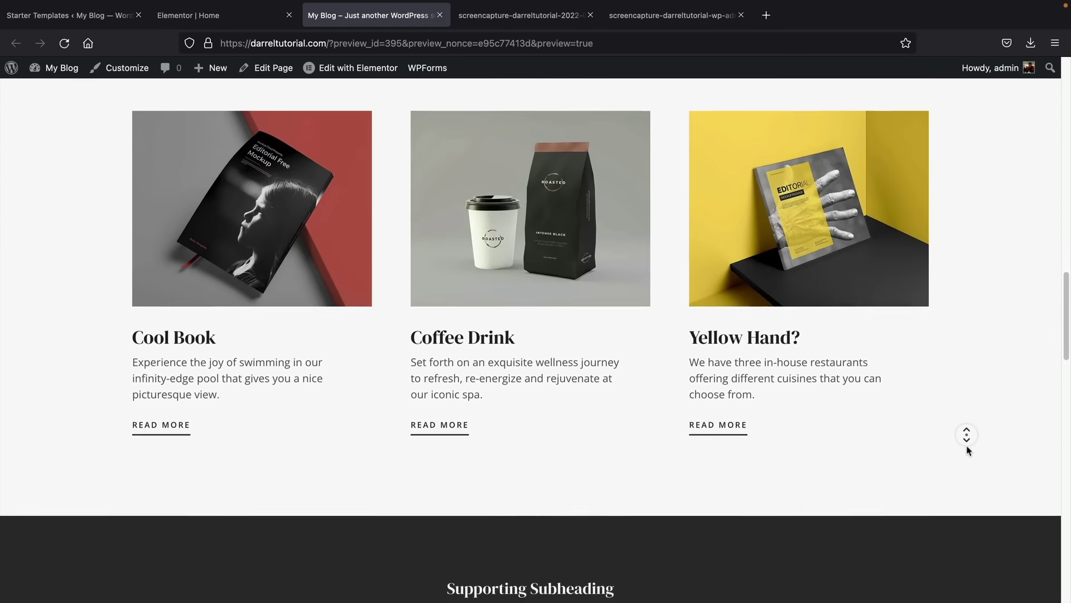
scroll(966, 441, down, 5)
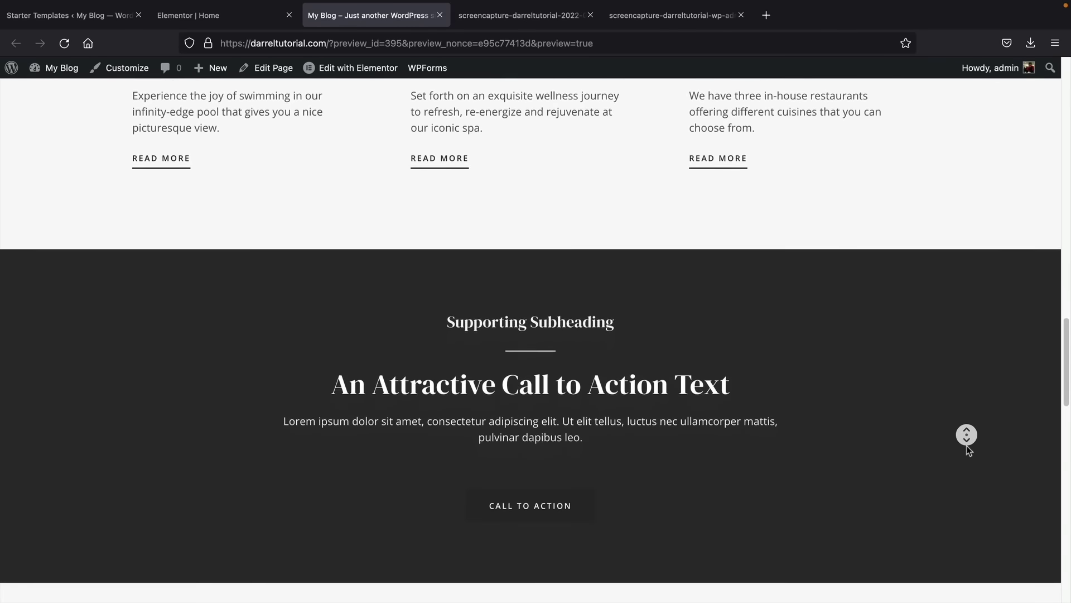
scroll(966, 441, down, 5)
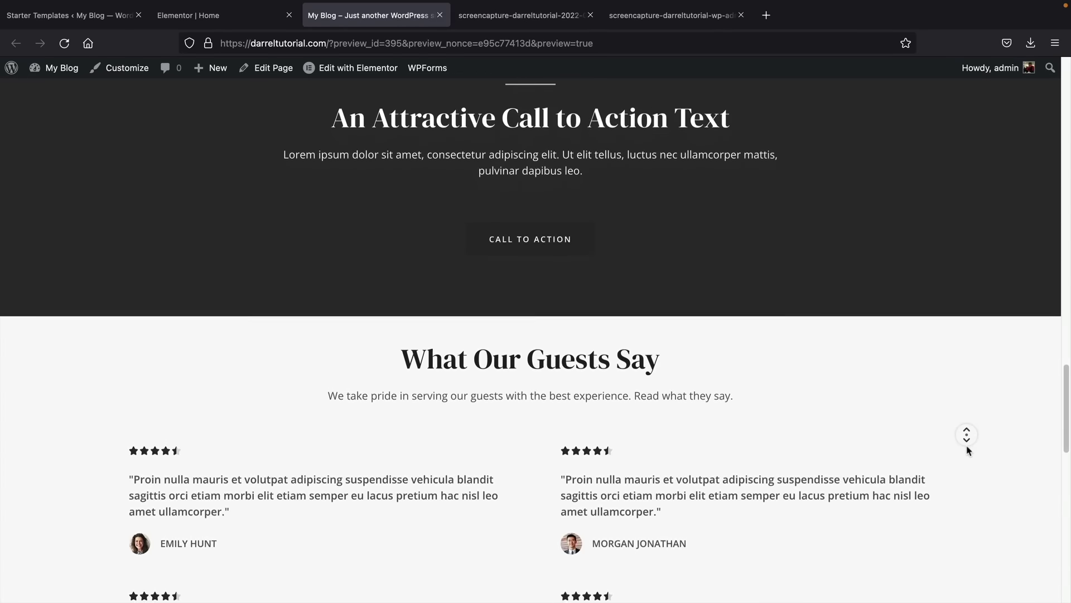
scroll(967, 441, down, 5)
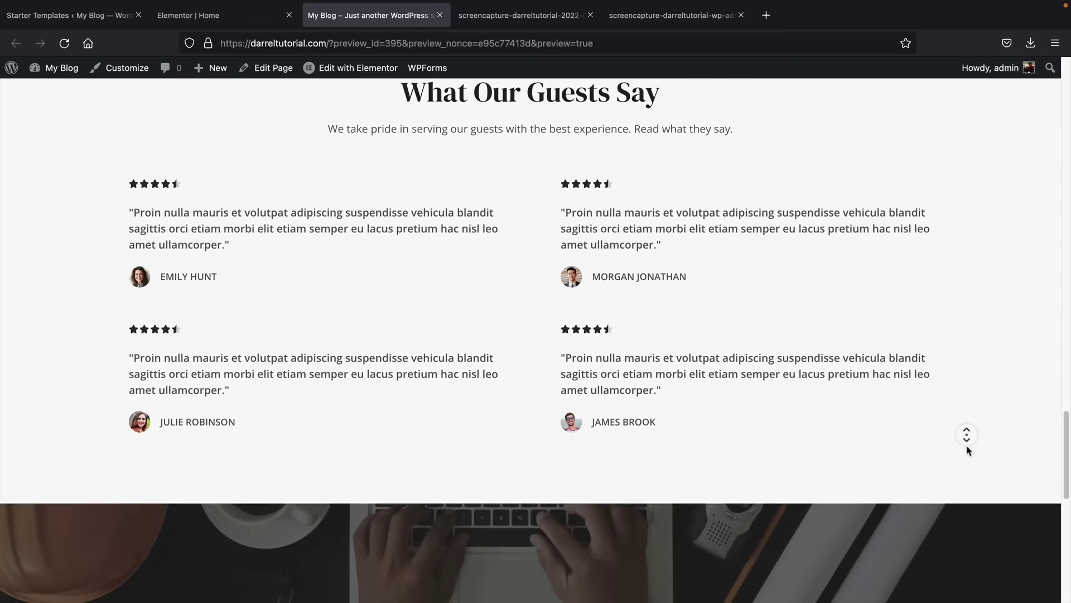
scroll(966, 441, down, 7)
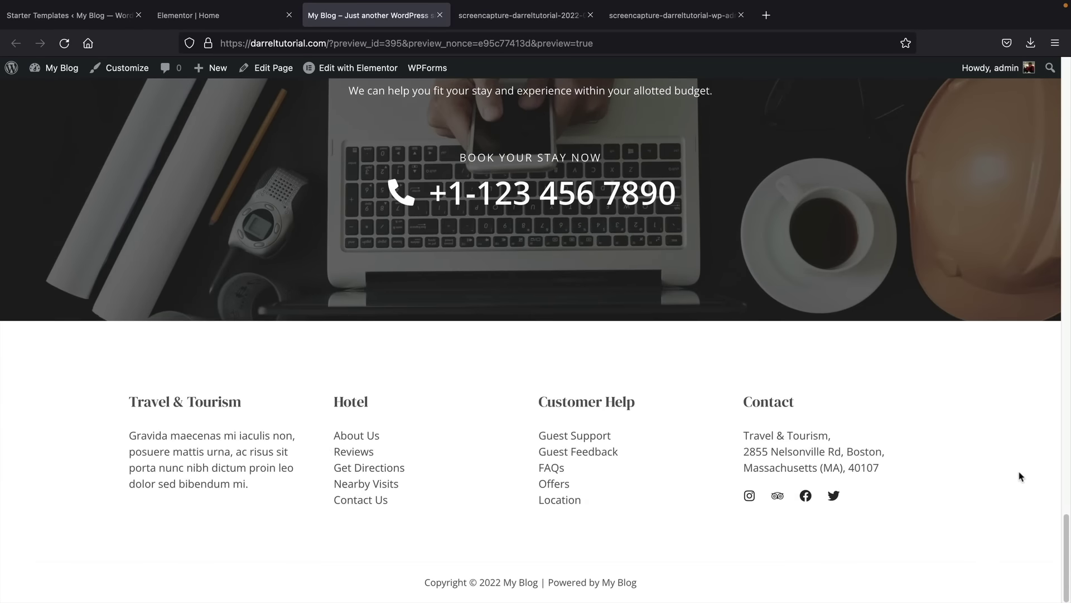
key(super+w)
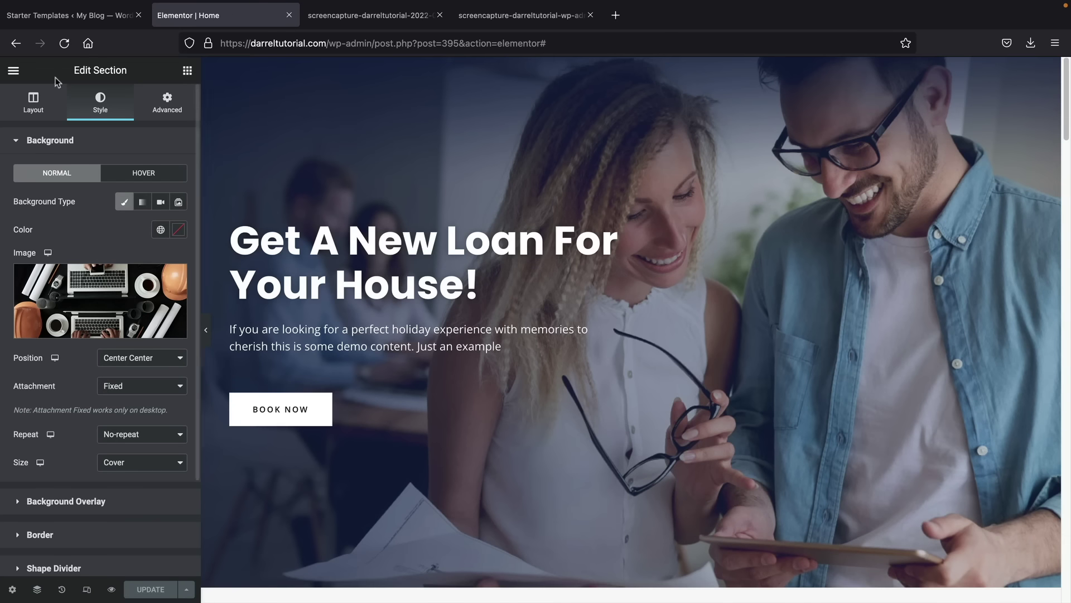
- Use View Page in the Elementor panel menu to show the live front page
click(13, 72)
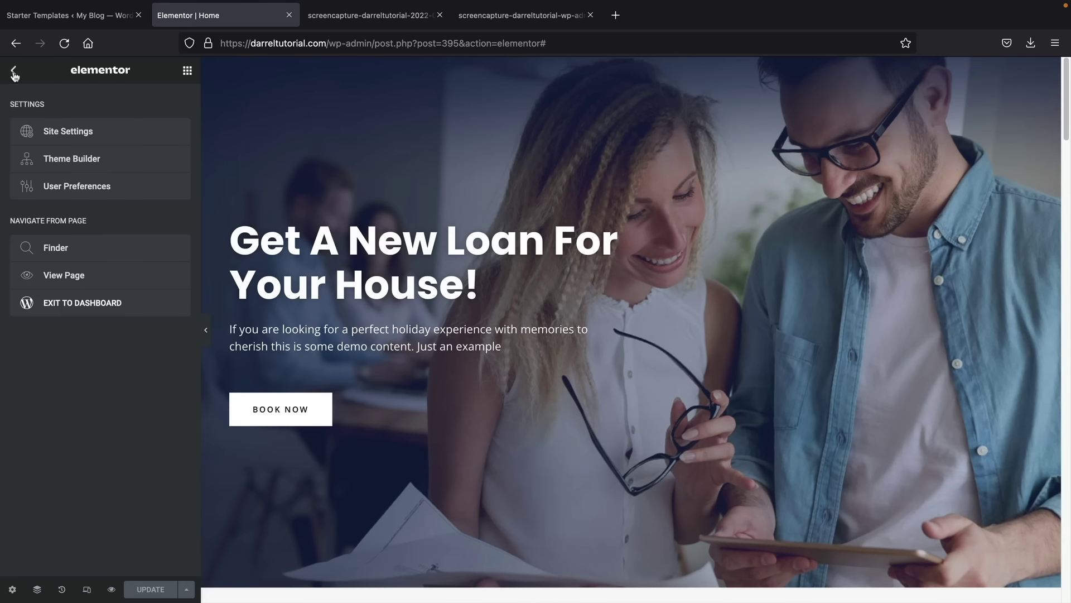
click(68, 276)
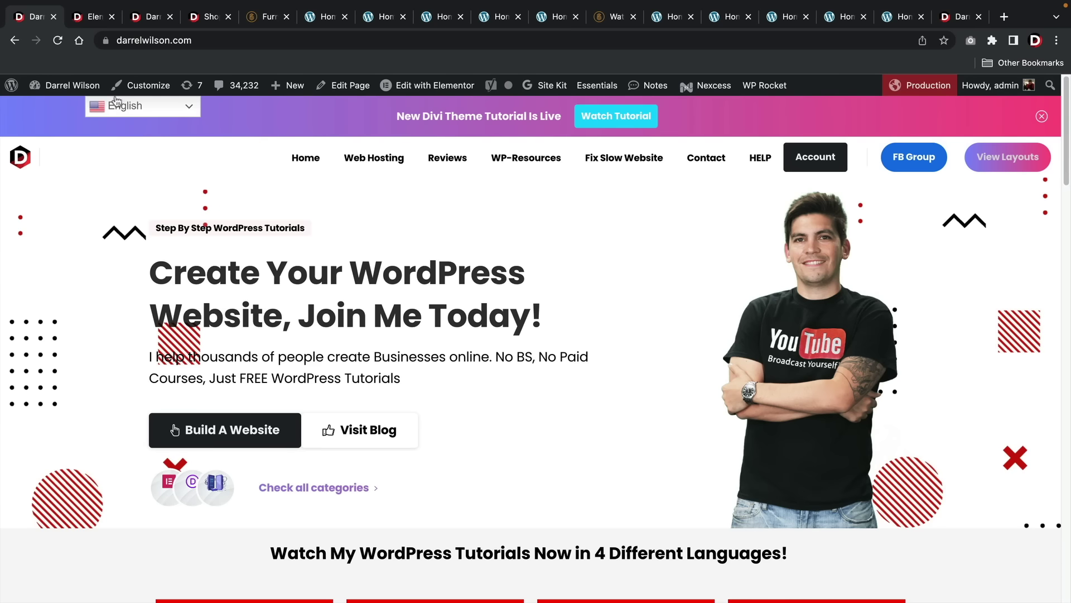
- Glance at the Get Free Elementor Templates page, then return to the redesigned darrelwilson.com homepage
click(94, 22)
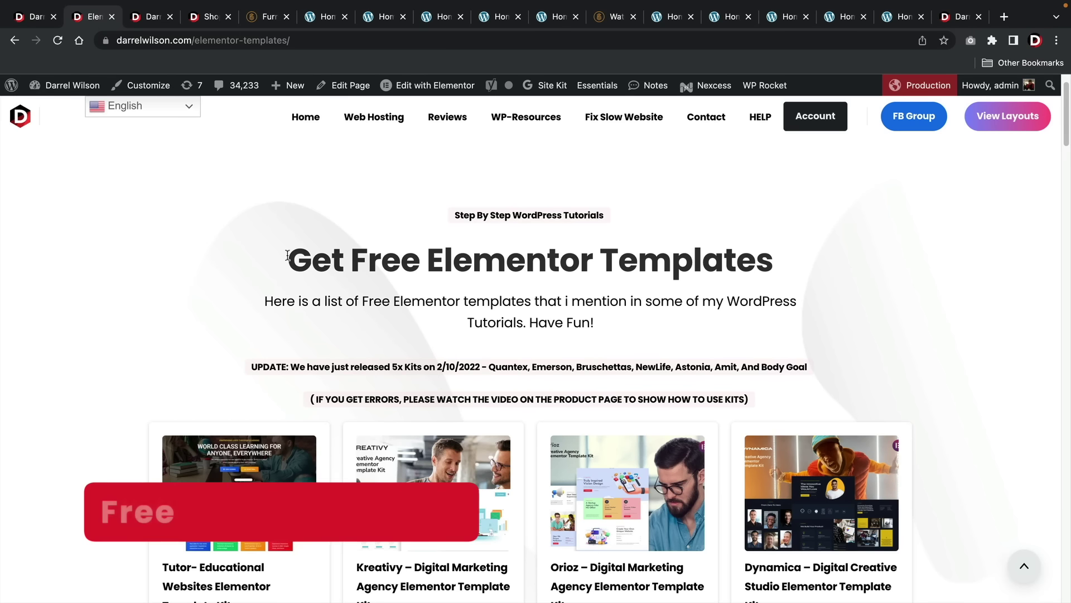
drag(278, 260, 810, 263)
click(810, 263)
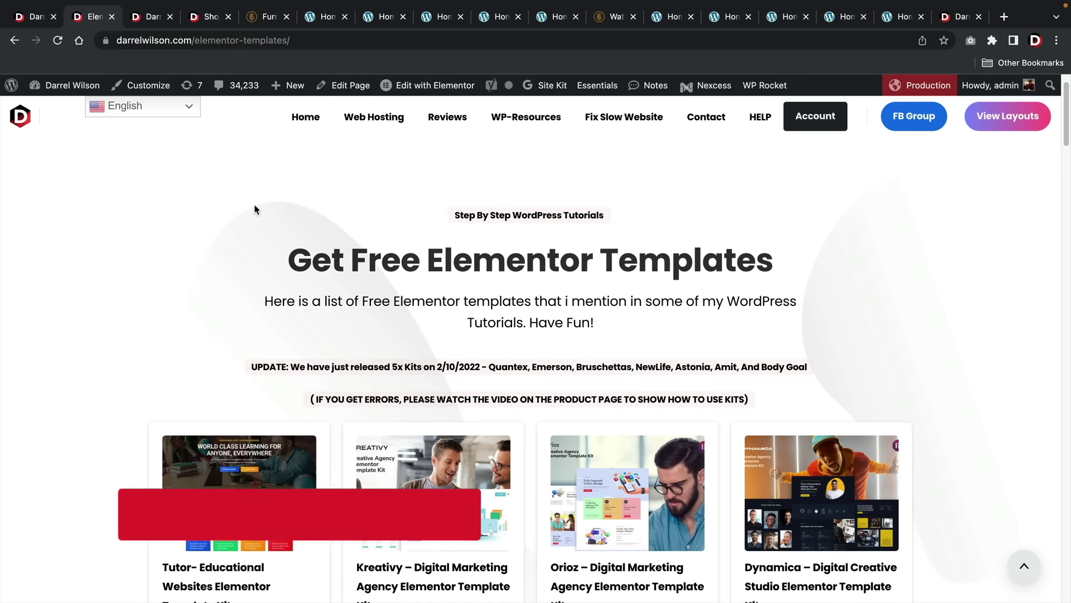
click(150, 17)
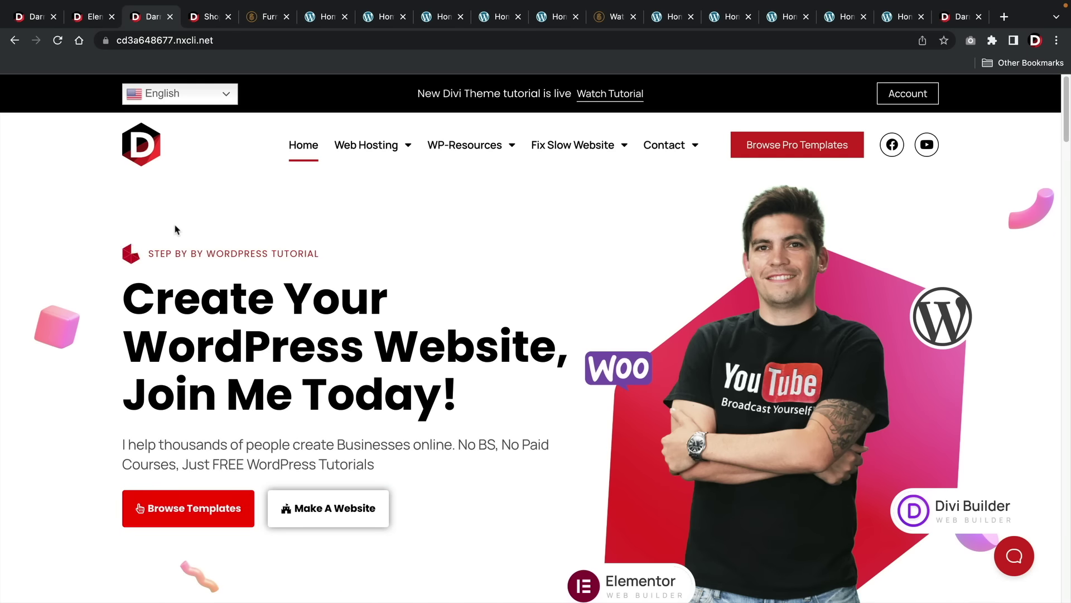
- Scroll down through the darrelwilson.com homepage
scroll(194, 254, down, 5)
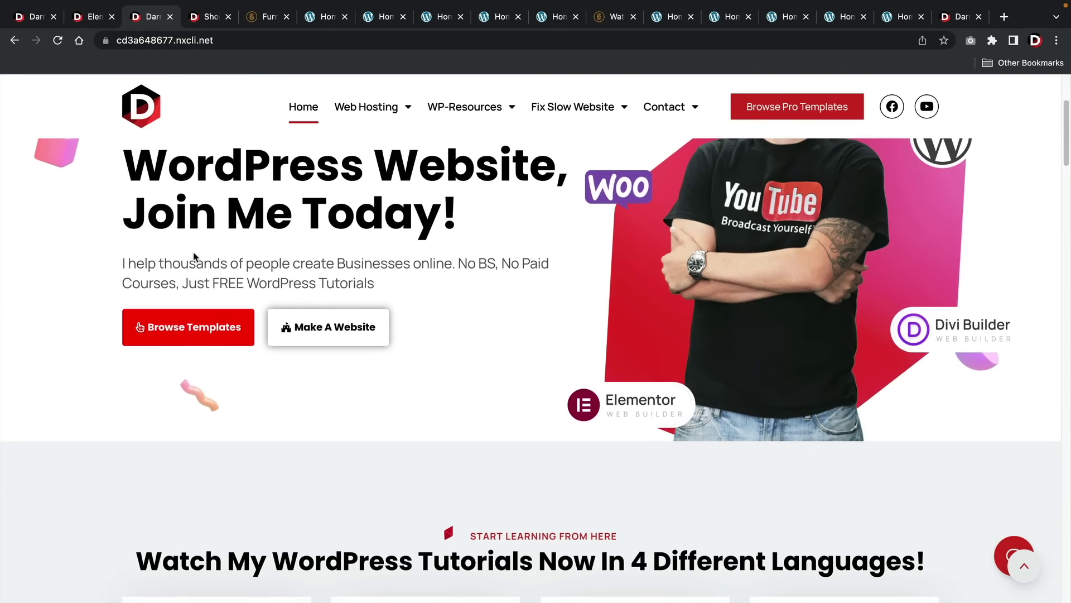
scroll(194, 256, down, 6)
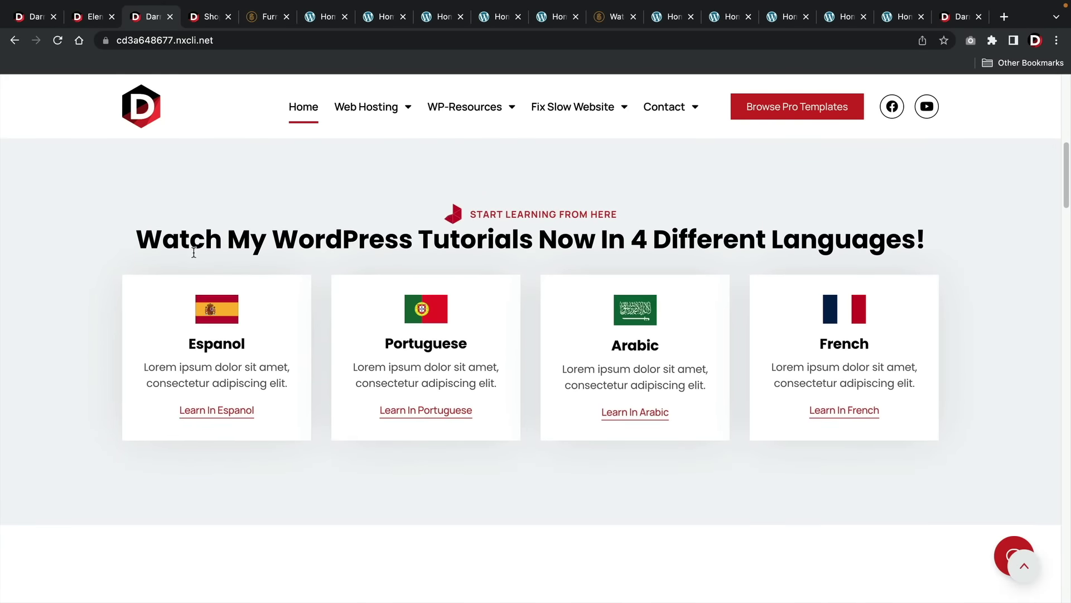
scroll(193, 254, down, 5)
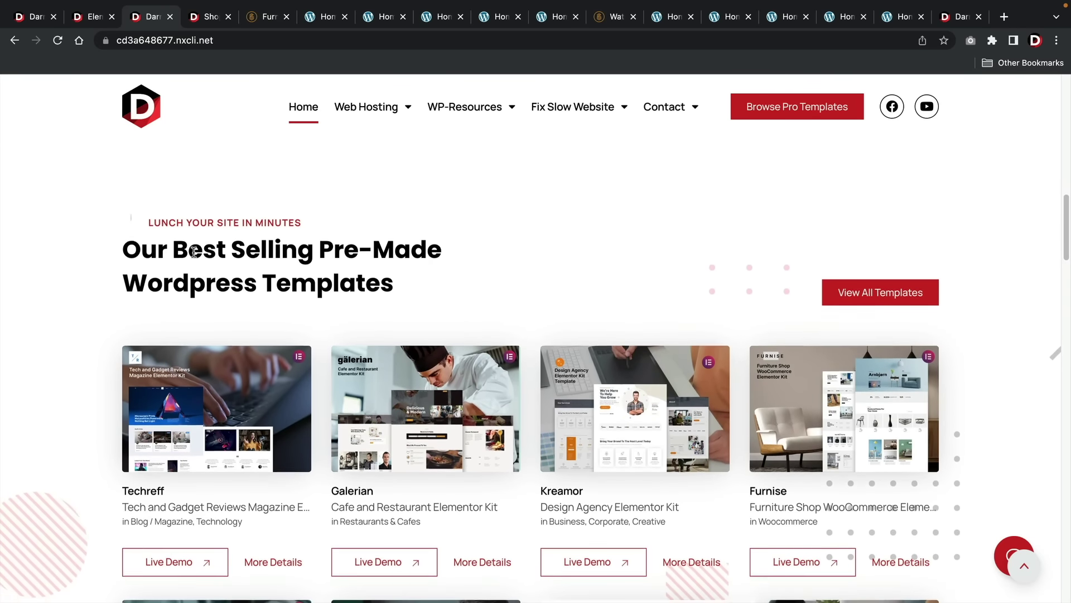
scroll(193, 254, down, 1)
scroll(194, 252, down, 1)
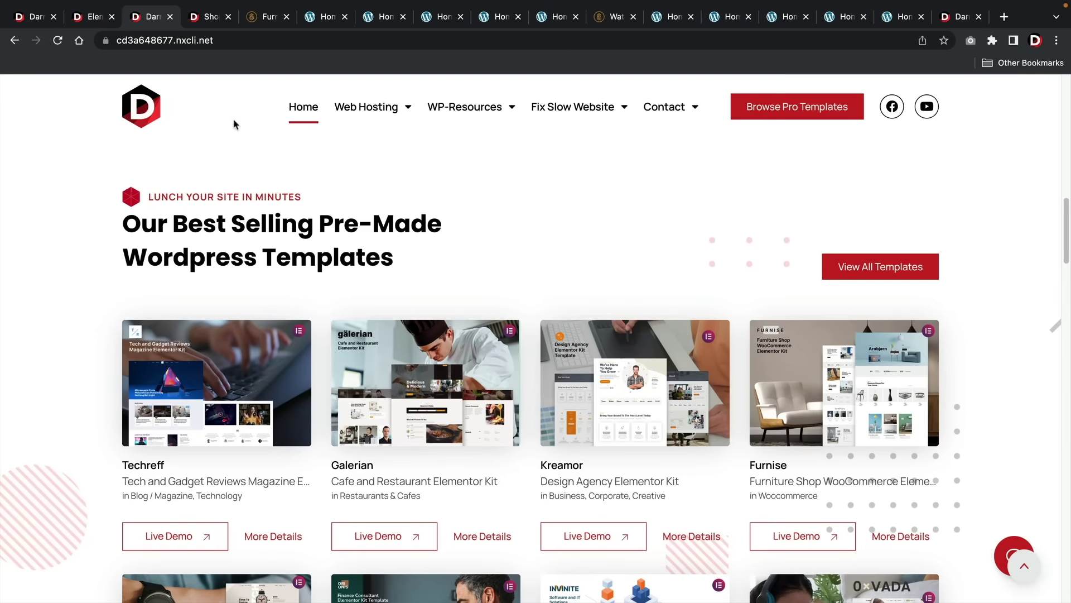
scroll(217, 223, down, 2)
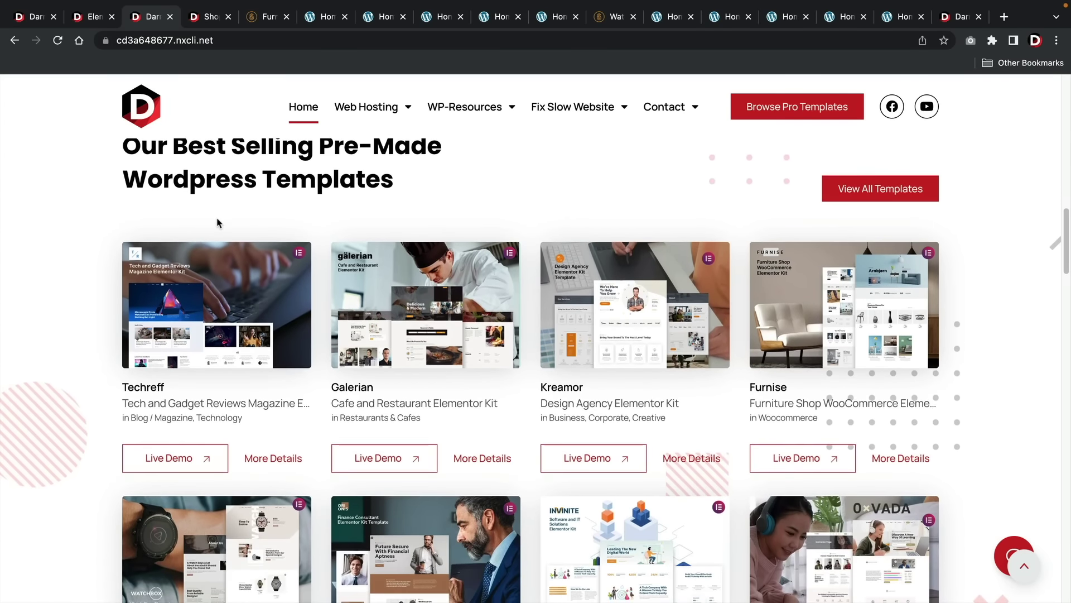
scroll(218, 223, down, 1)
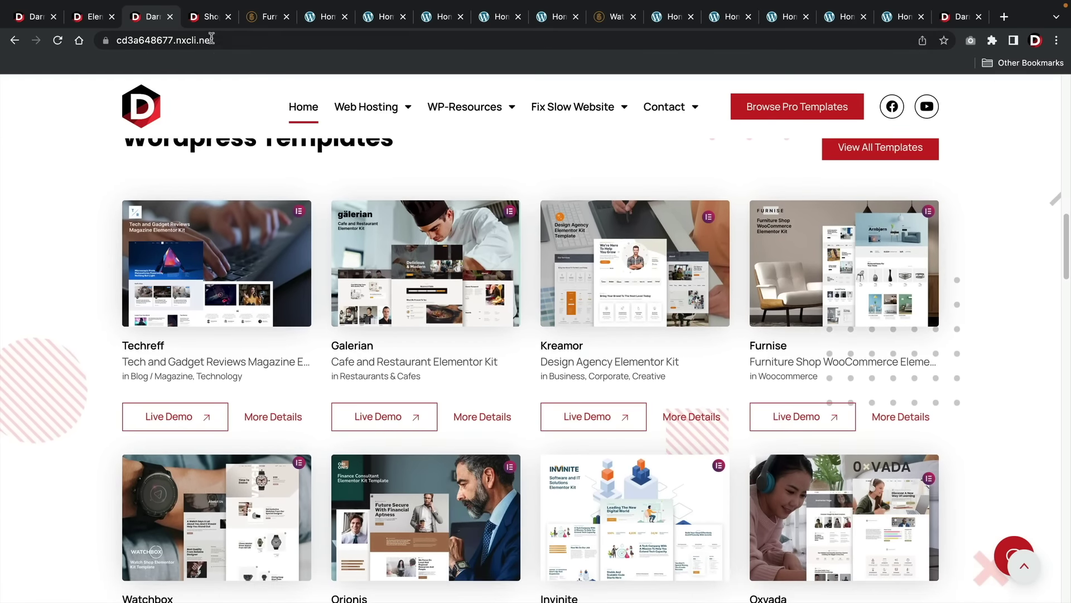
- Open the Products shop page and expand its full list of template categories
click(208, 22)
scroll(240, 340, down, 5)
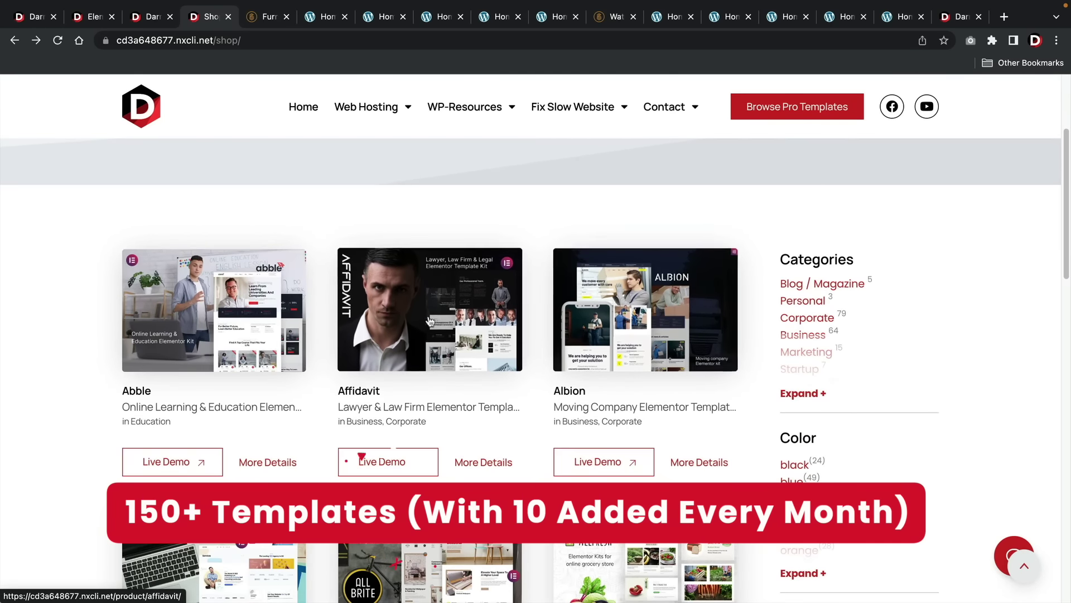
scroll(222, 318, down, 2)
scroll(223, 318, down, 1)
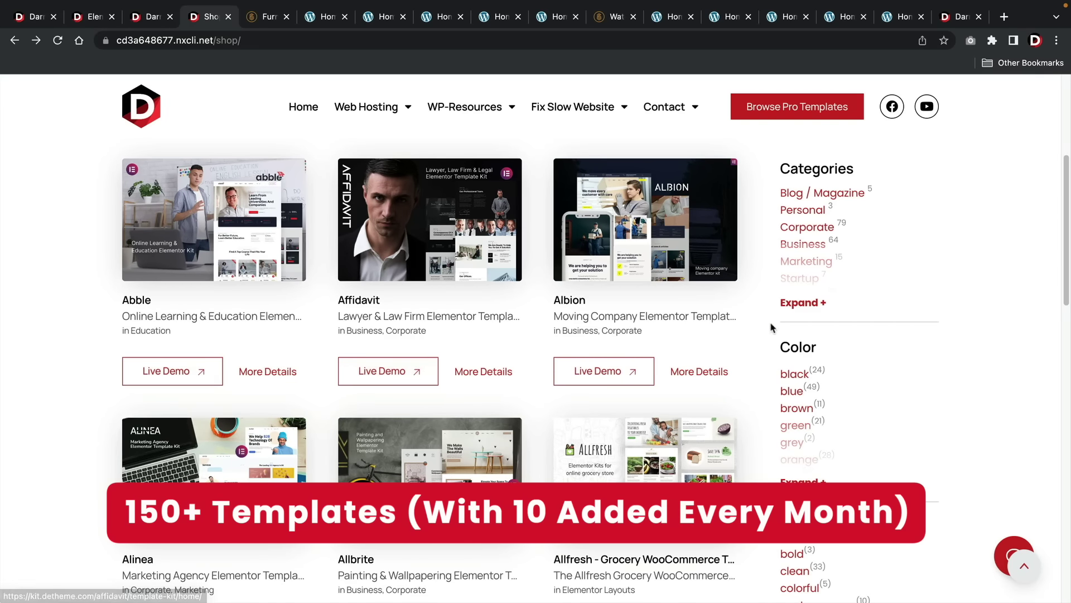
click(803, 304)
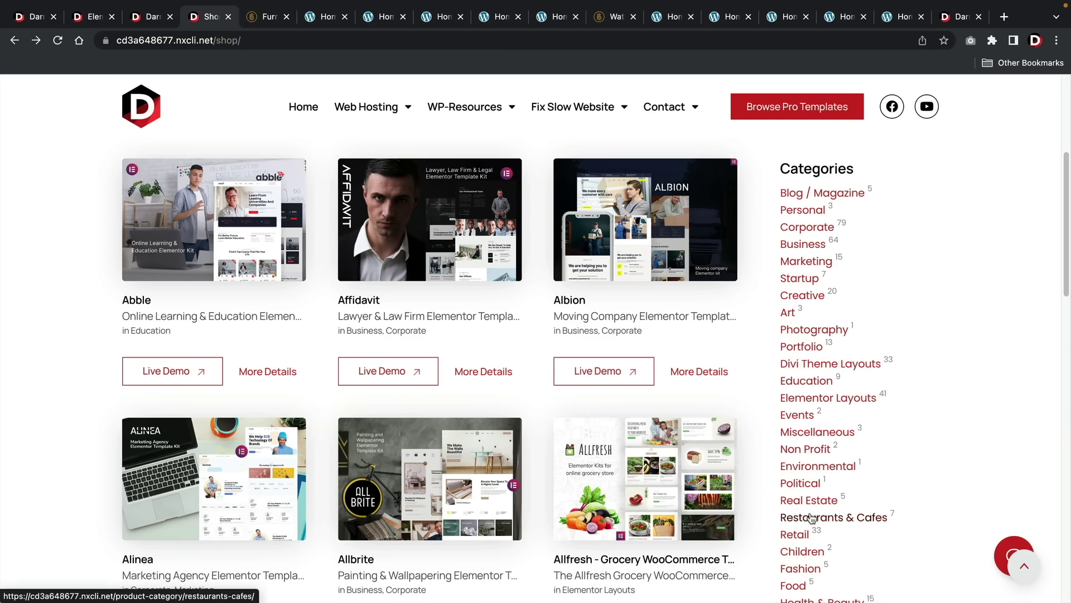
scroll(820, 475, down, 5)
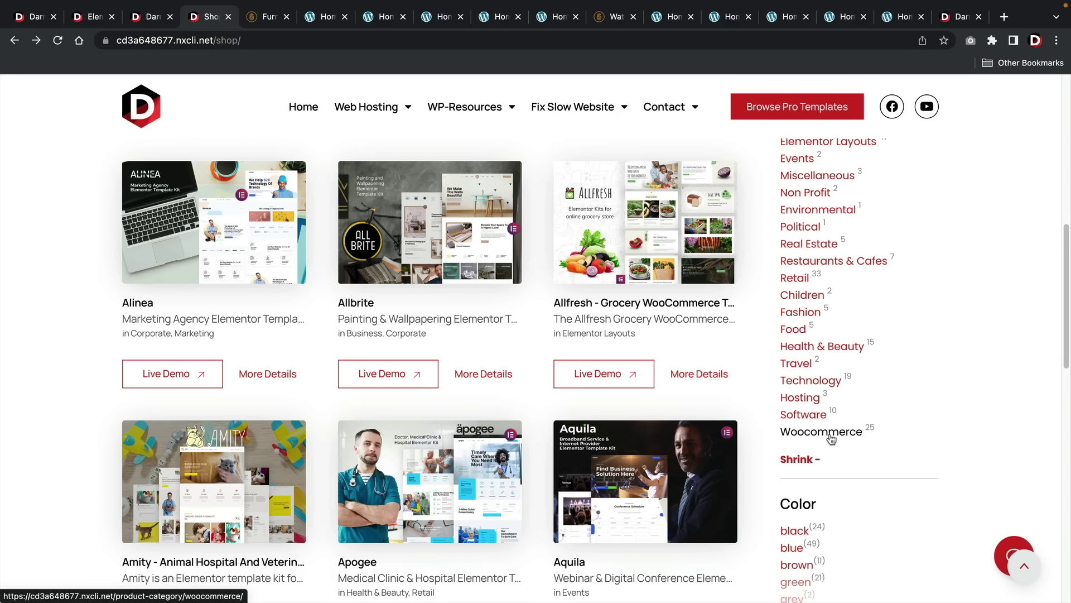
scroll(549, 372, up, 7)
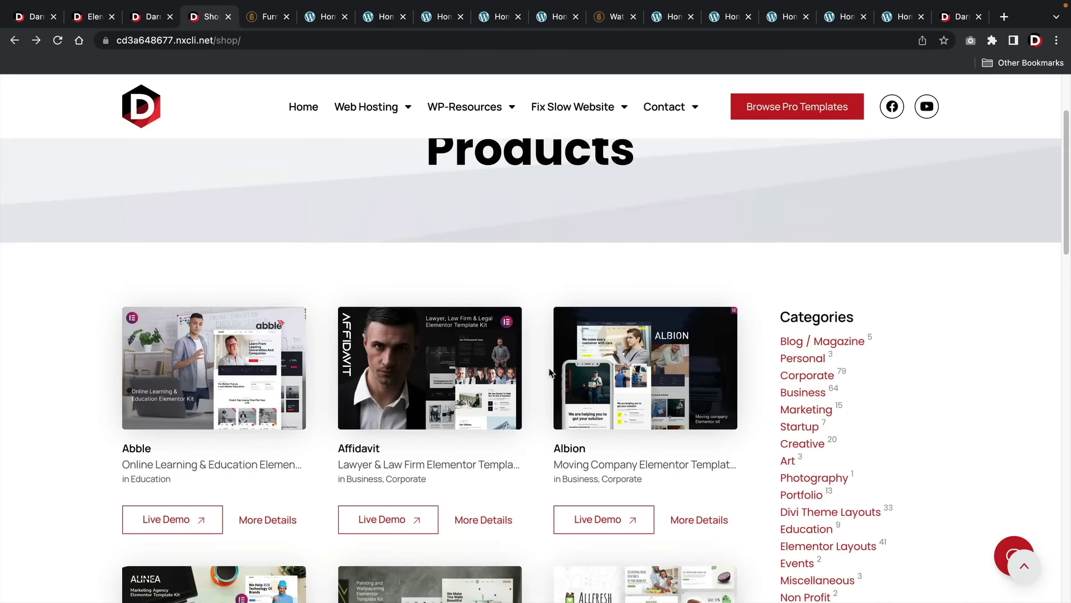
scroll(549, 372, up, 1)
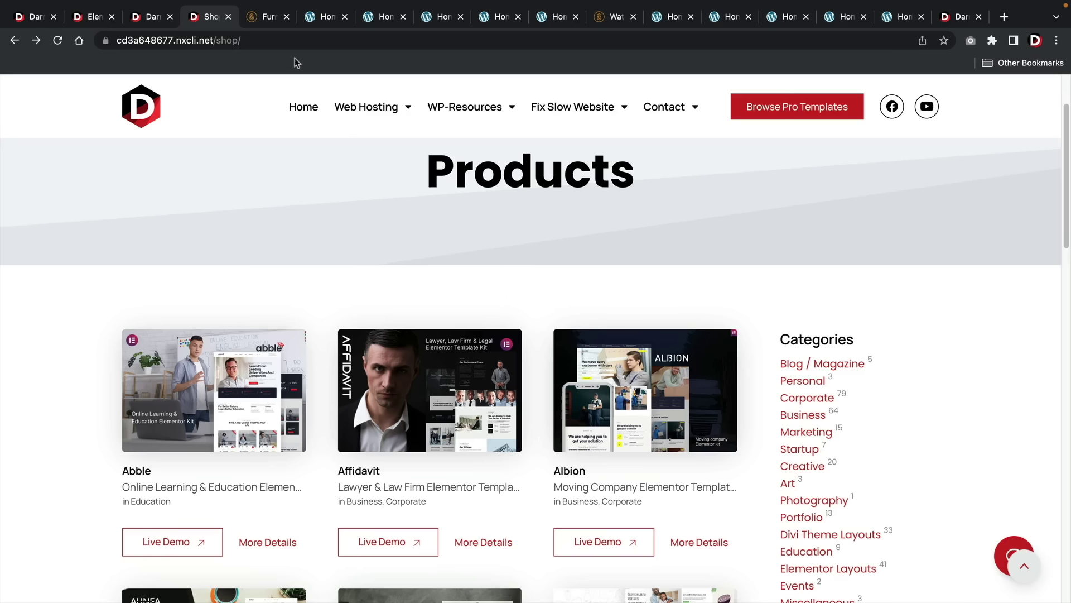
scroll(284, 64, up, 4)
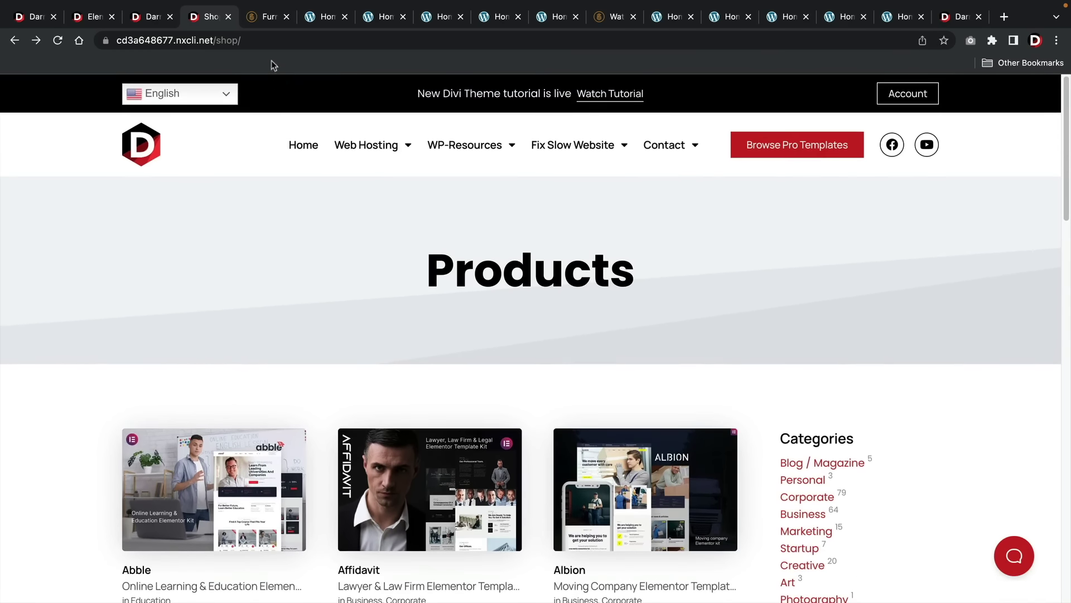
- Preview the Furnise demo, toggling its side panel, then the Terarsitek, GEEKFIX and briel demos
click(263, 20)
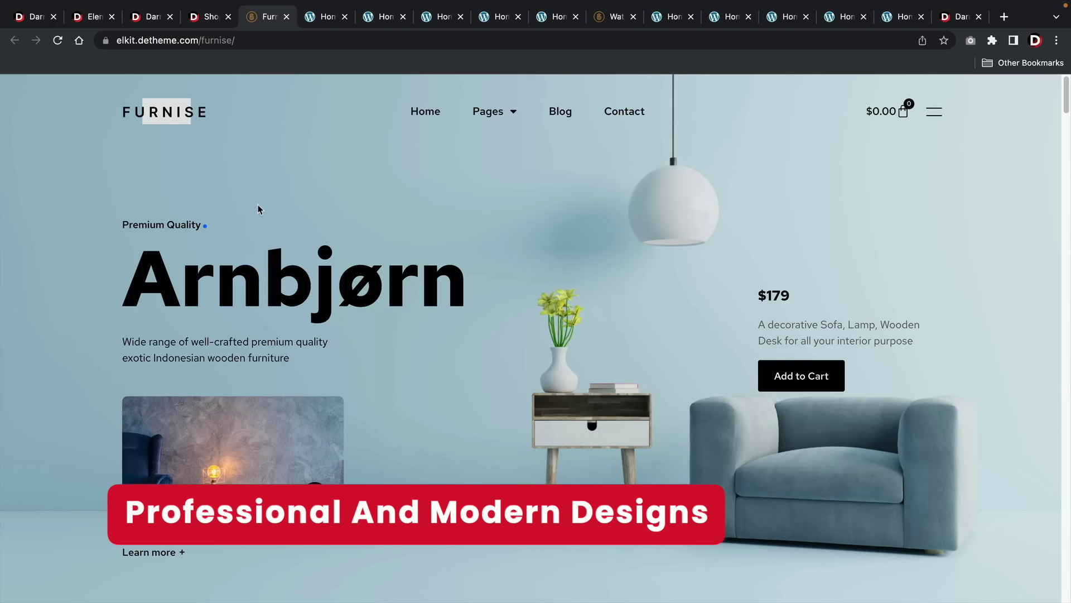
click(940, 113)
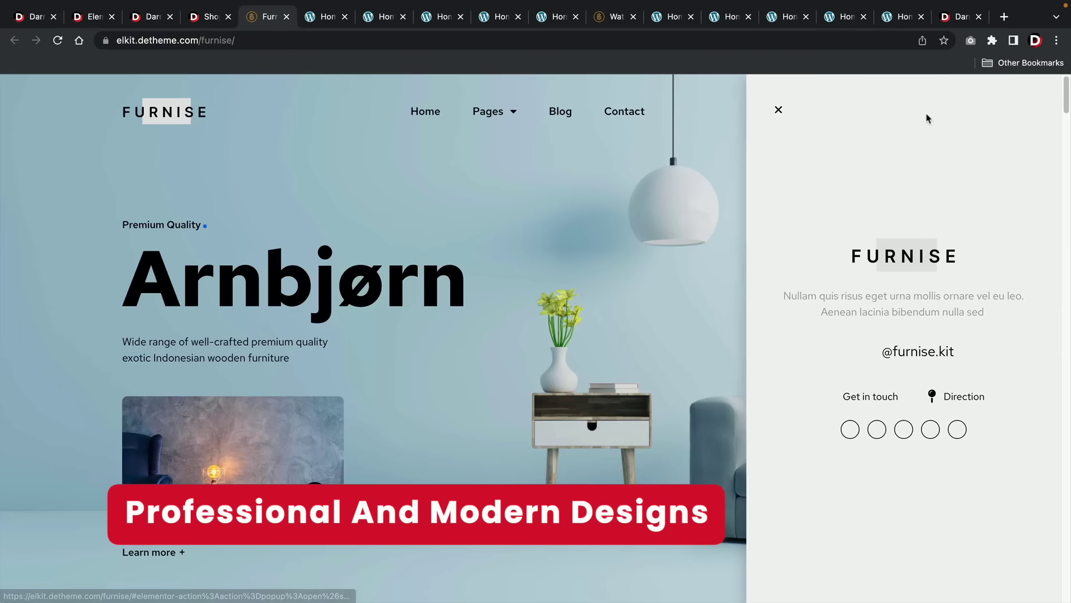
click(778, 110)
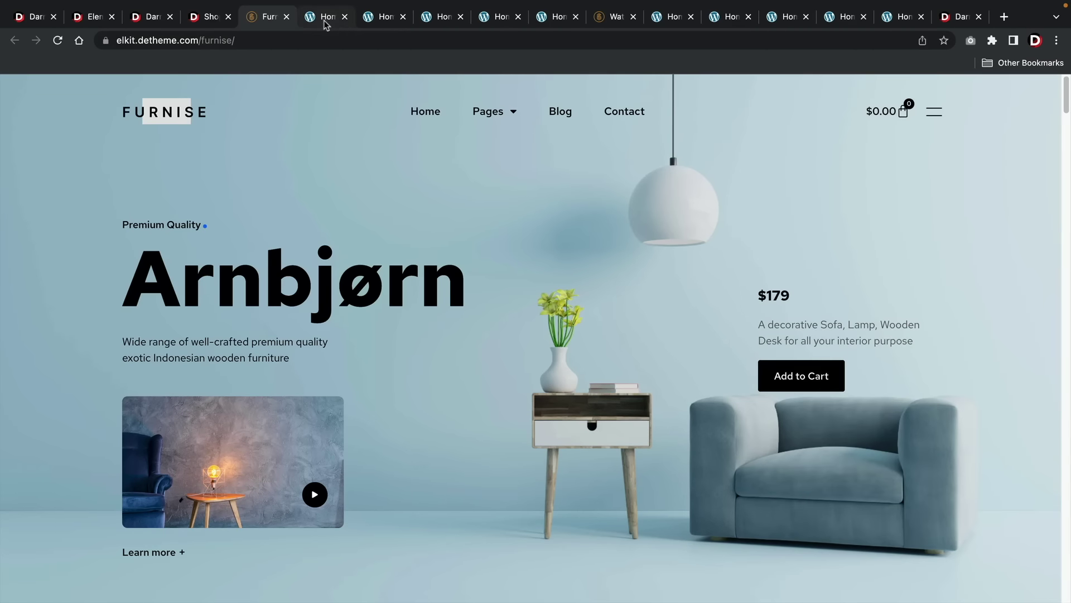
click(326, 22)
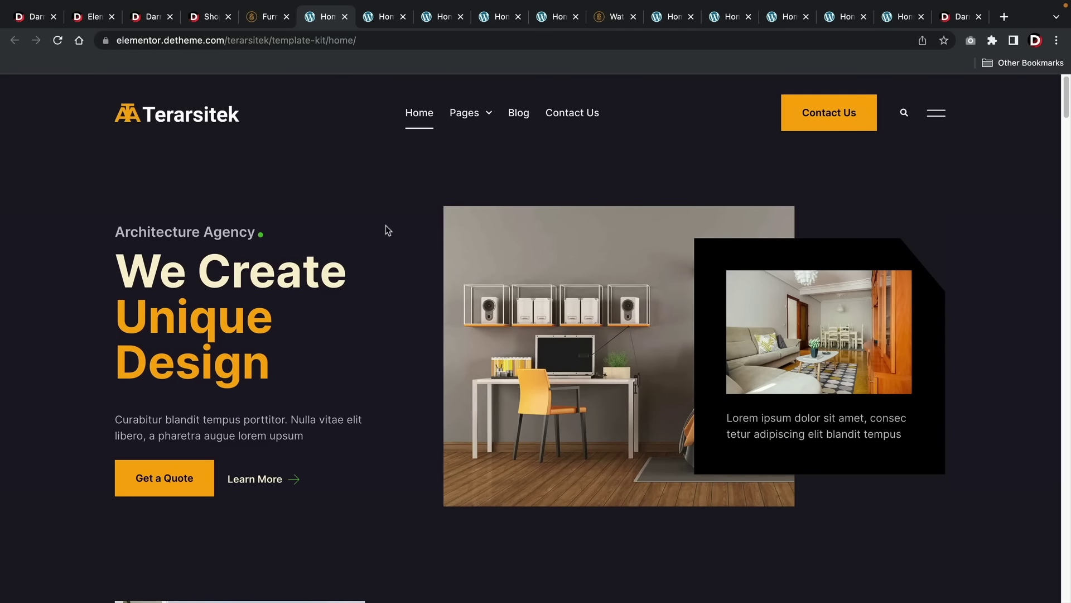
click(386, 17)
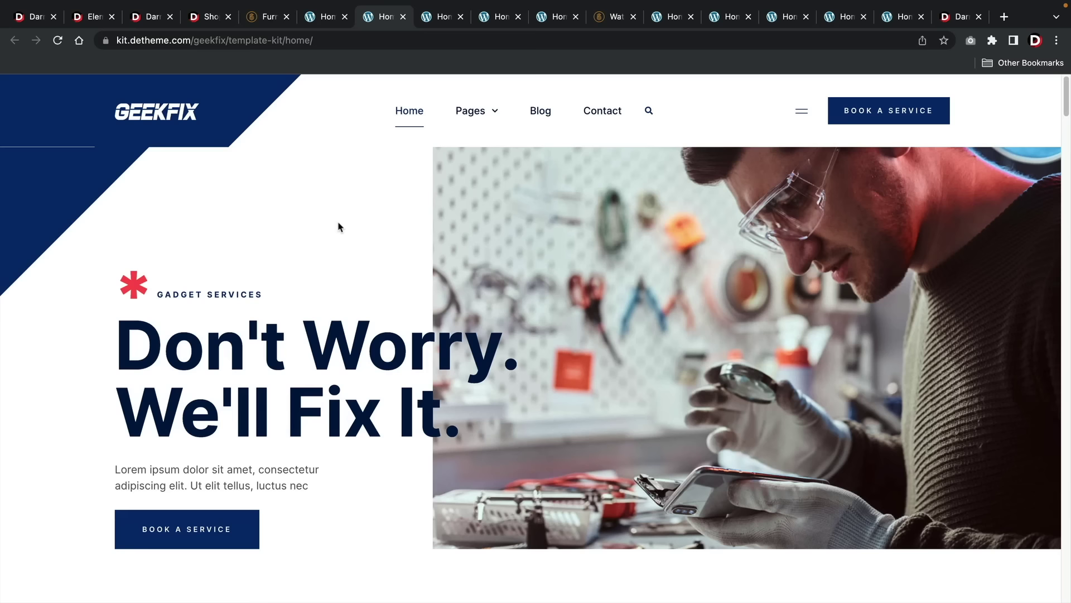
click(437, 22)
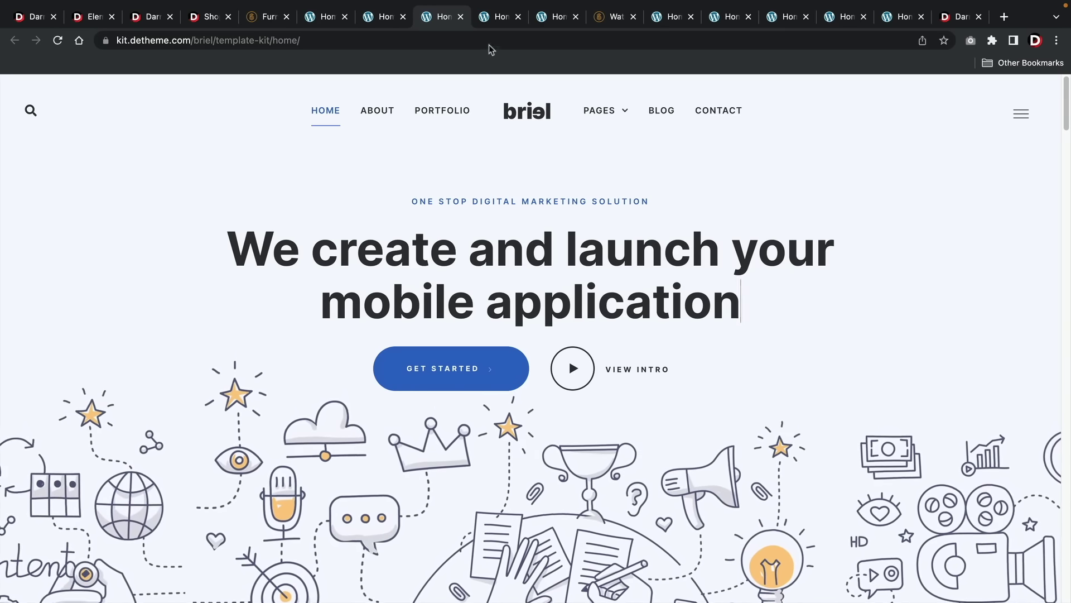
- Open the Dexor furniture template demo and scroll through its homepage
click(494, 27)
scroll(439, 291, down, 1)
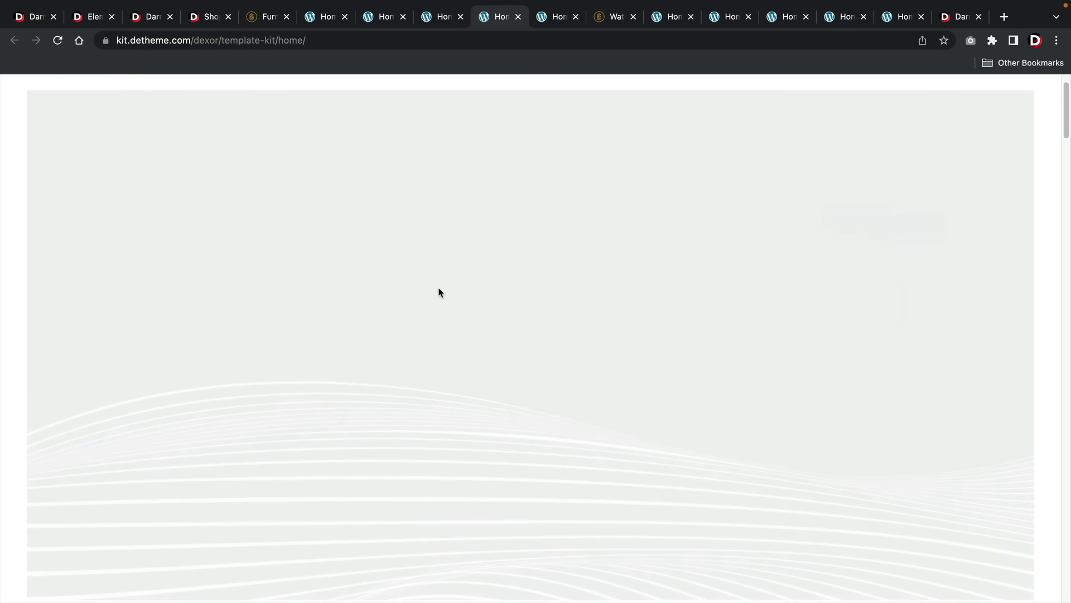
scroll(439, 292, down, 2)
scroll(439, 292, down, 10)
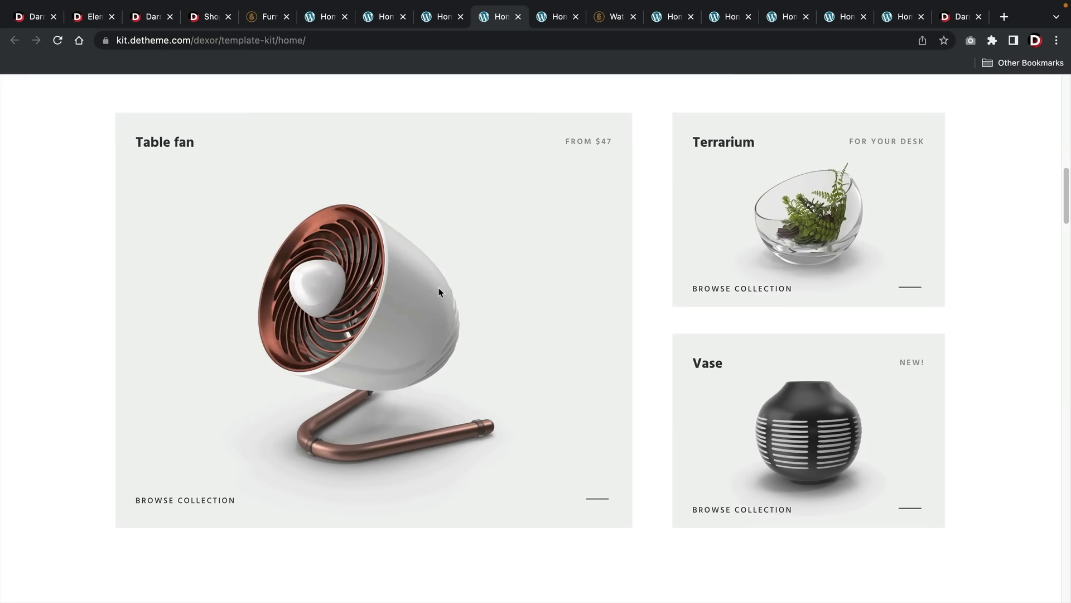
scroll(438, 292, down, 4)
scroll(439, 292, down, 8)
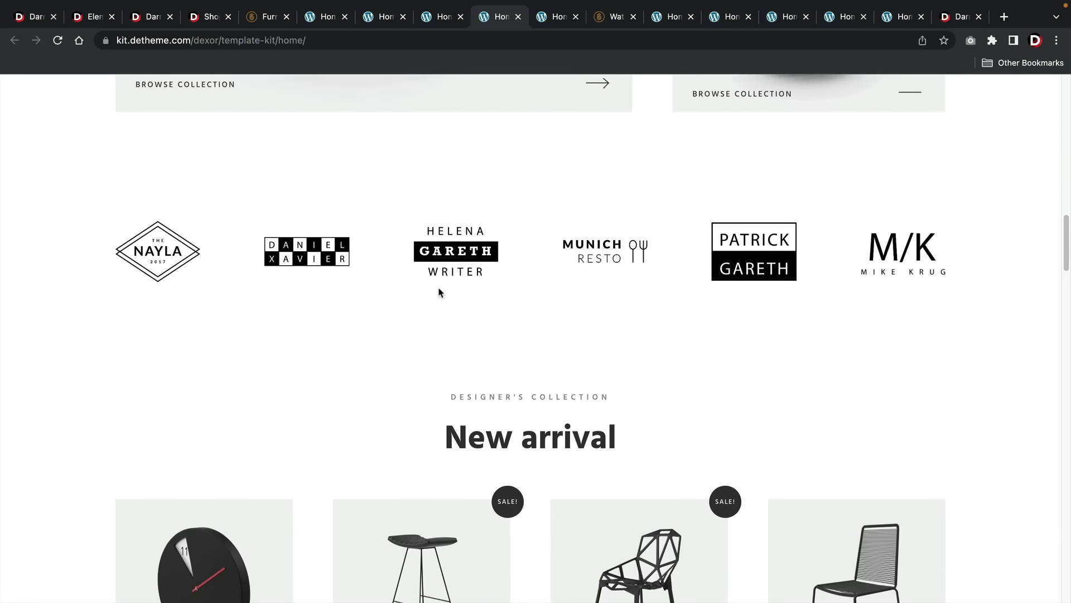
scroll(440, 292, up, 12)
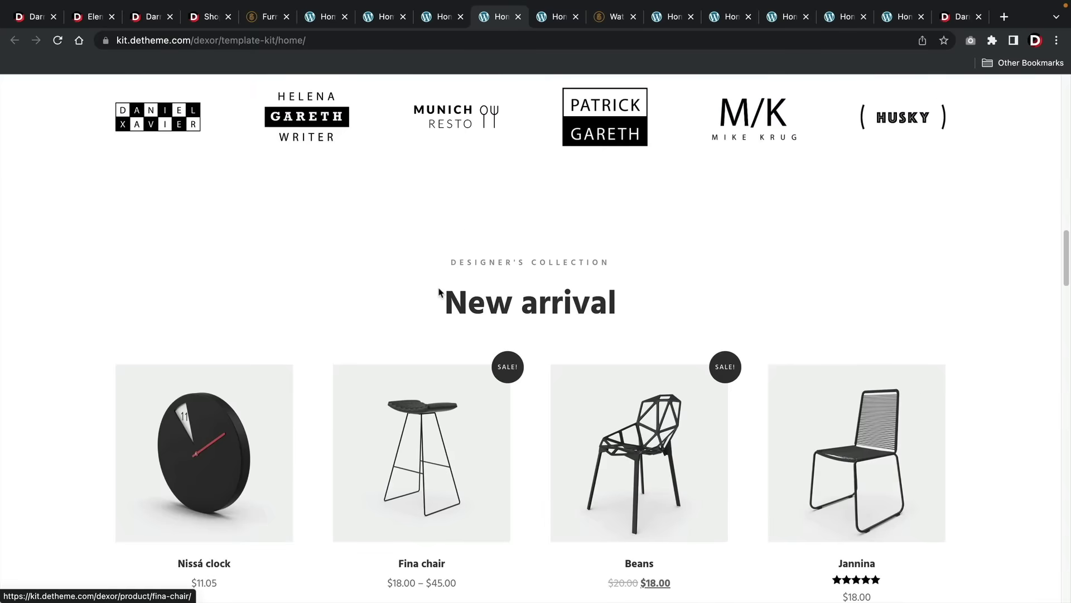
scroll(439, 311, up, 10)
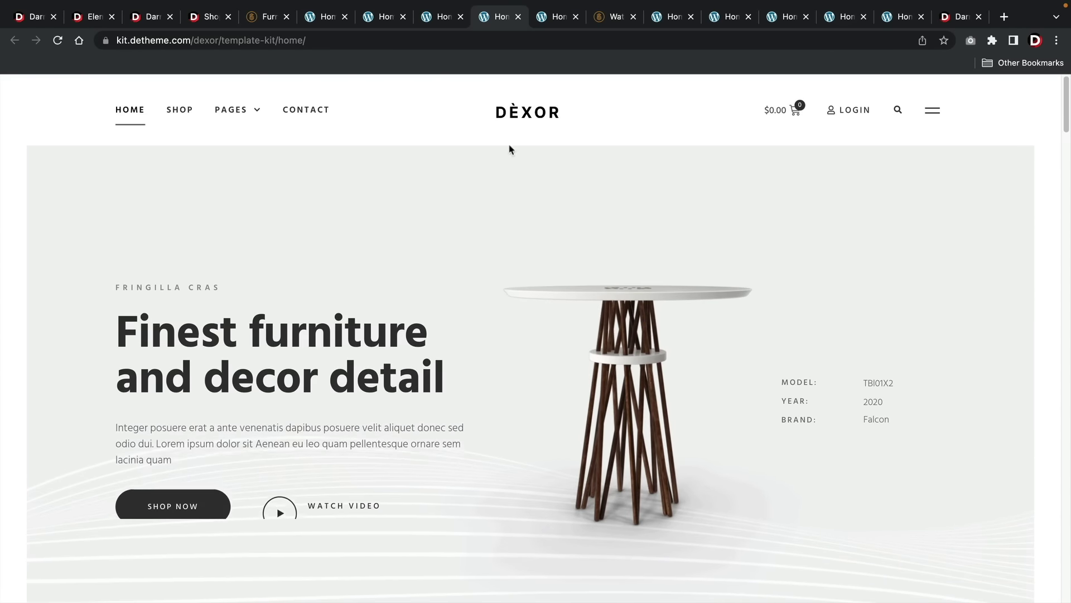
- Preview the Semeru and Watchbox demos, scrolling Watchbox and toggling its off-canvas side panel
click(552, 21)
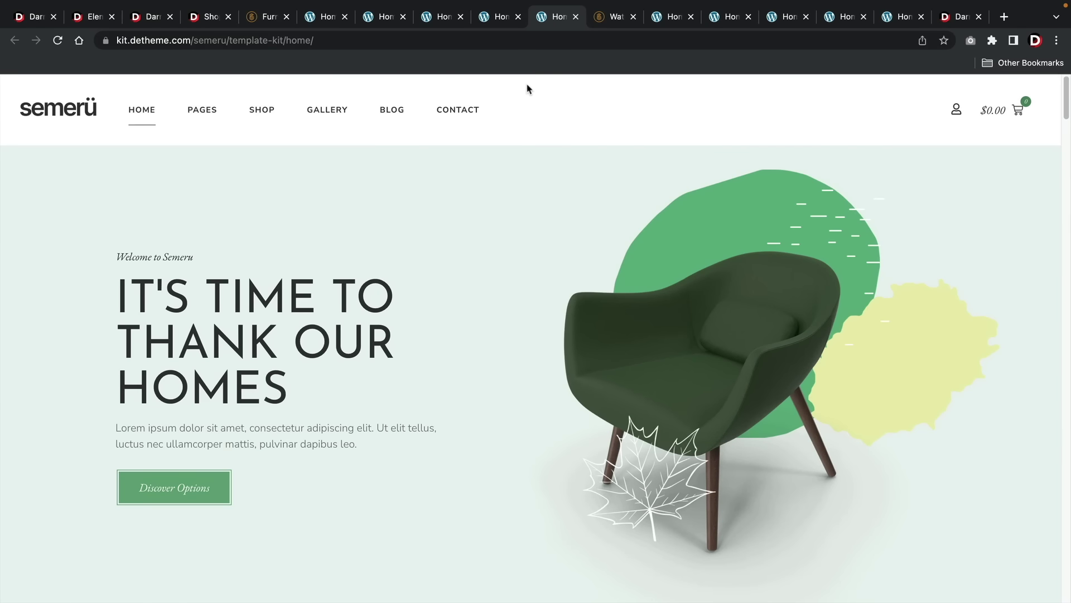
click(610, 20)
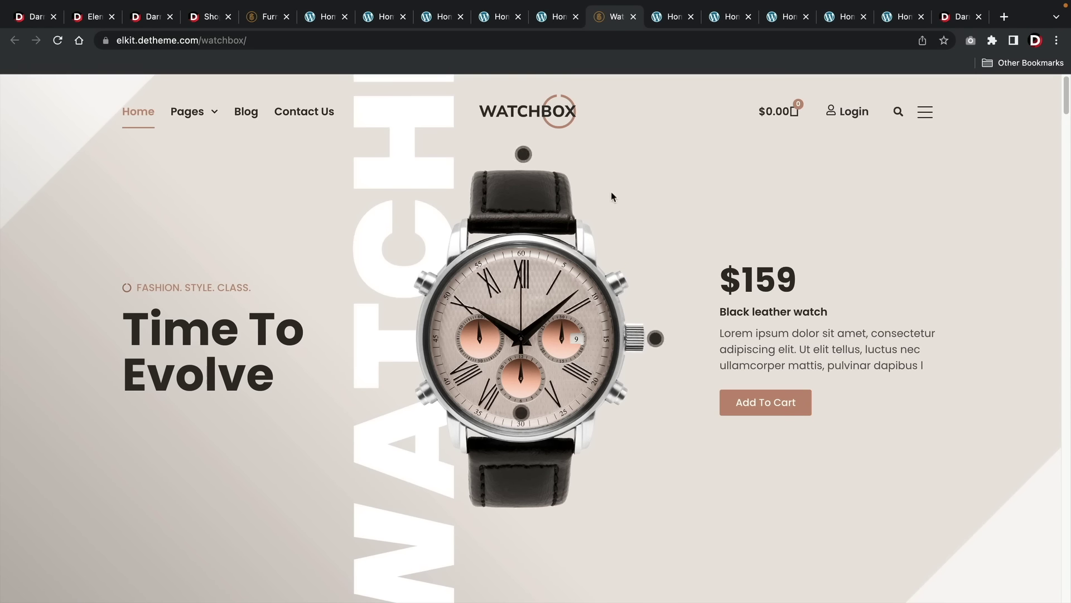
mouse_move(524, 159)
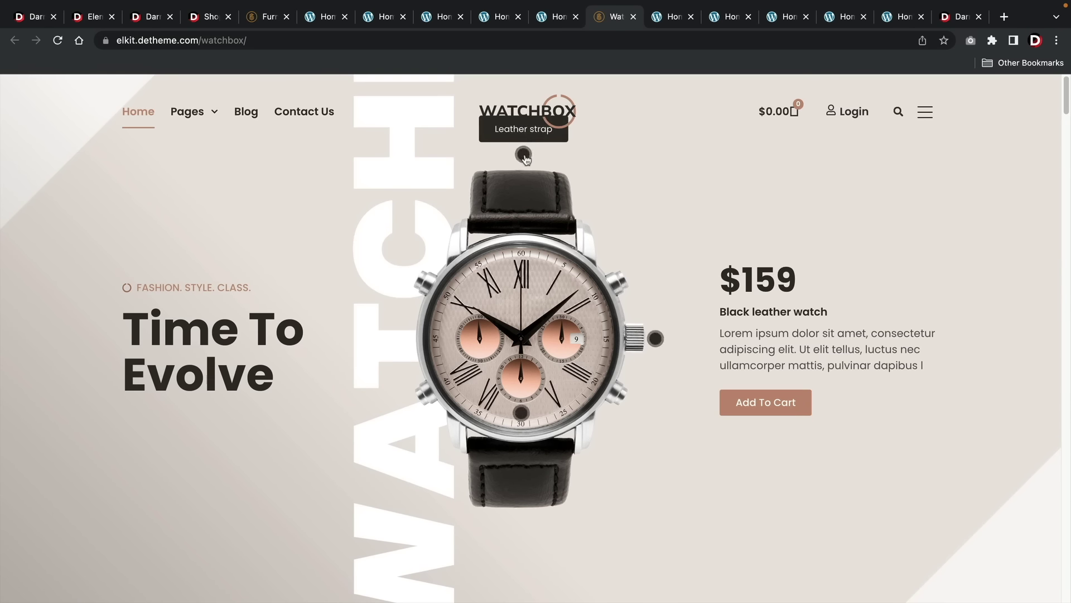
mouse_move(656, 350)
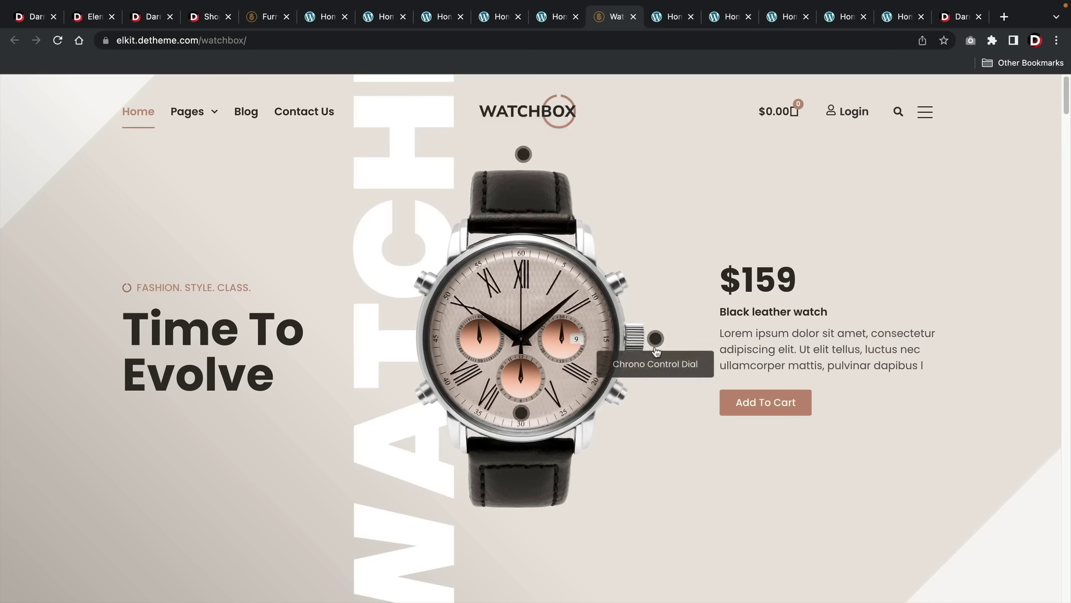
mouse_move(523, 414)
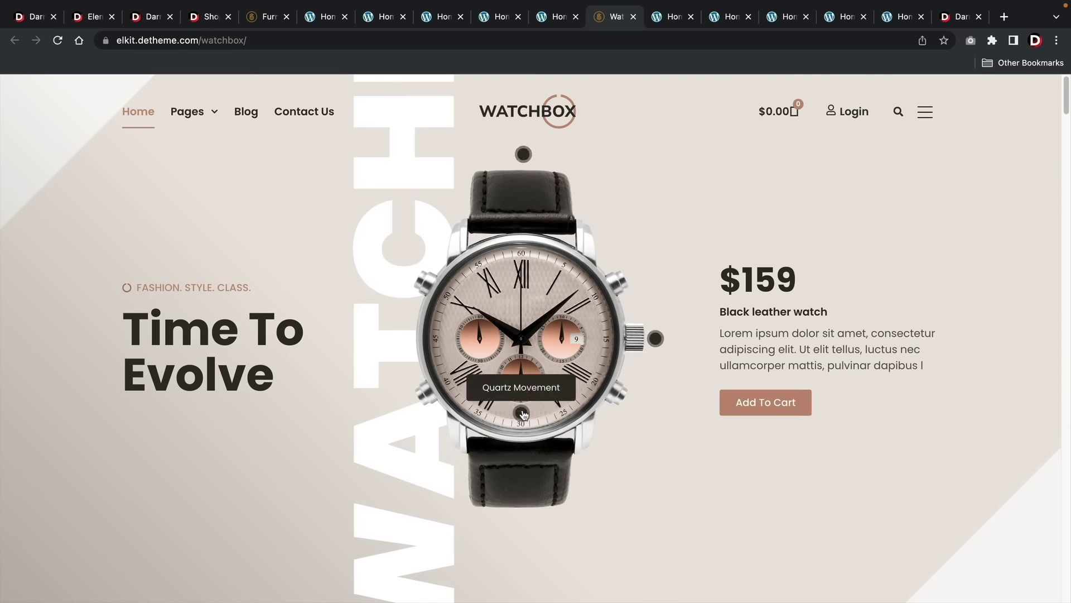
scroll(617, 314, down, 6)
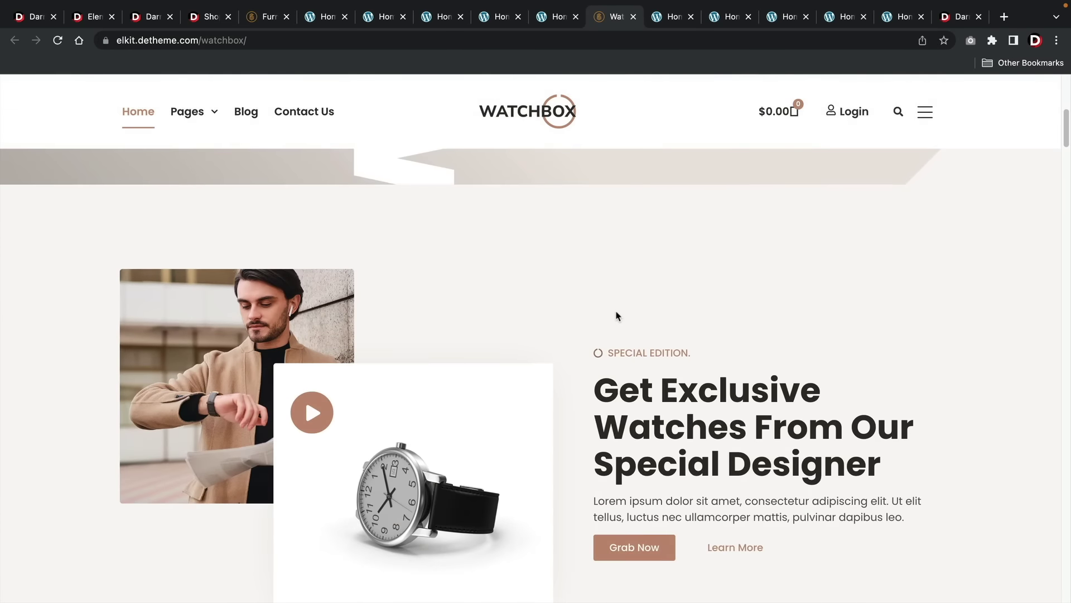
scroll(617, 316, down, 2)
scroll(616, 310, up, 7)
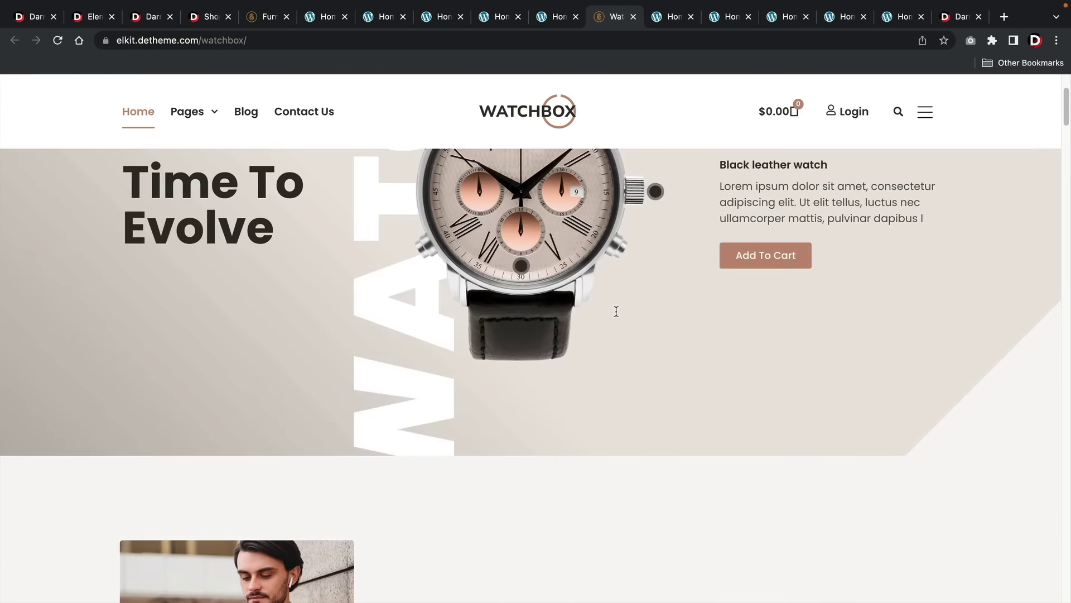
scroll(616, 311, up, 3)
click(921, 113)
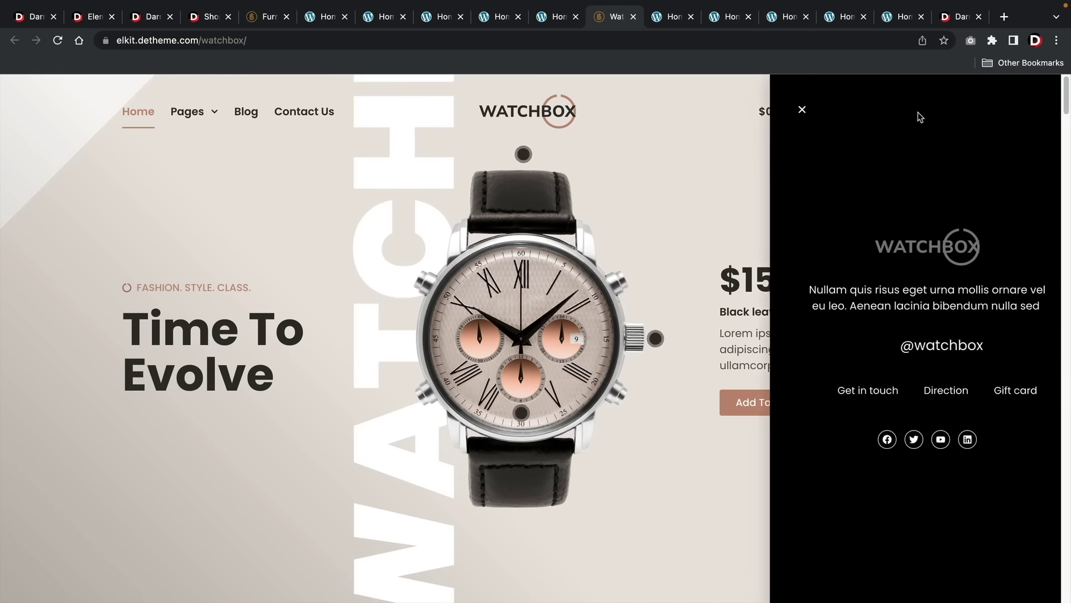
click(779, 109)
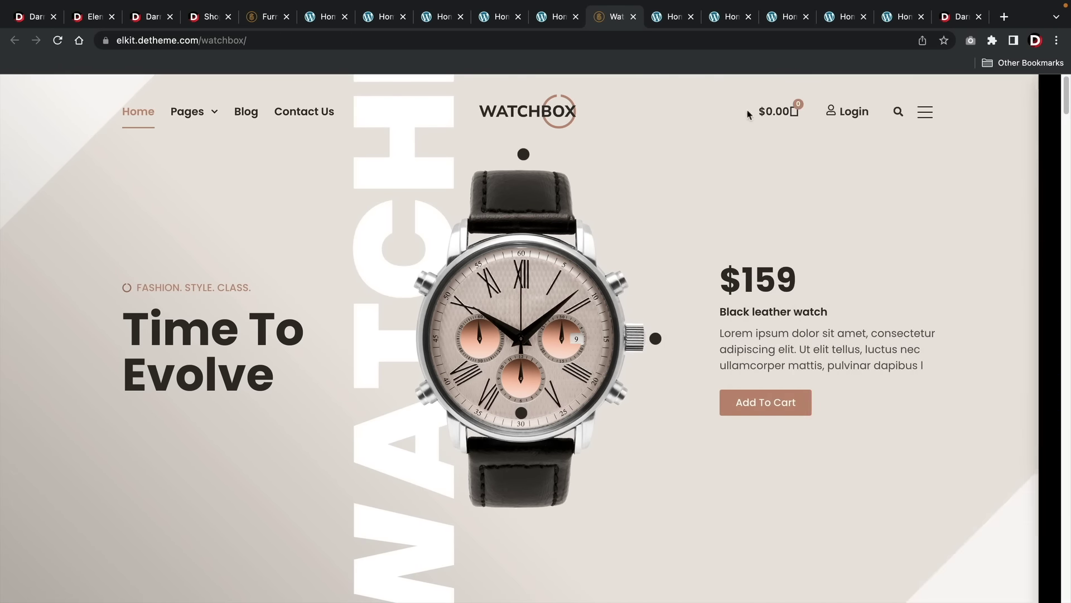
- Preview the Affidavit and Colson demos, toggling Colson's full-screen popup menu and scrolling its page
click(678, 17)
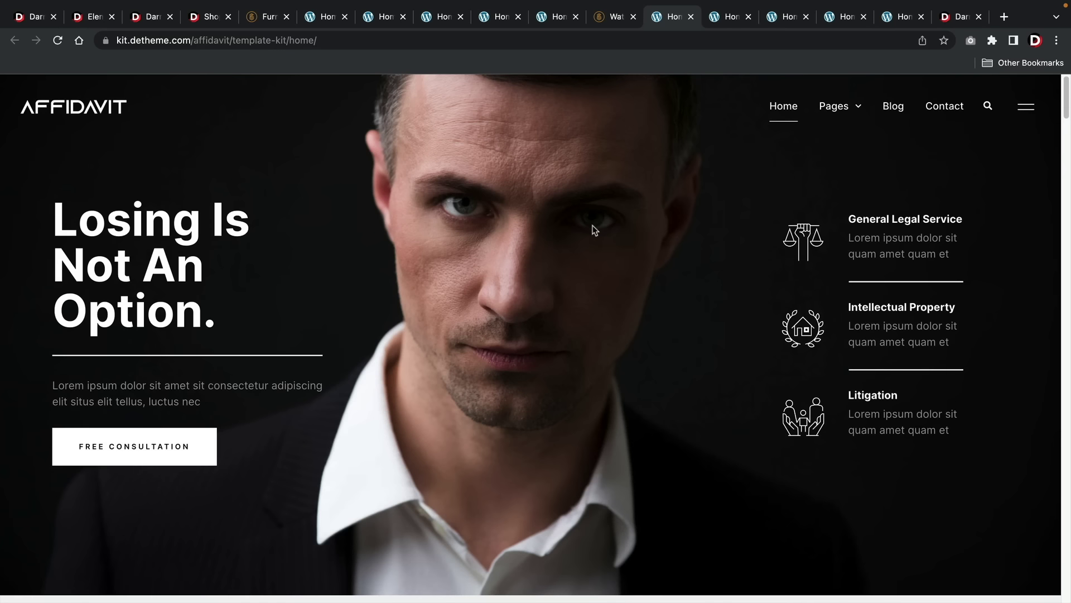
click(723, 17)
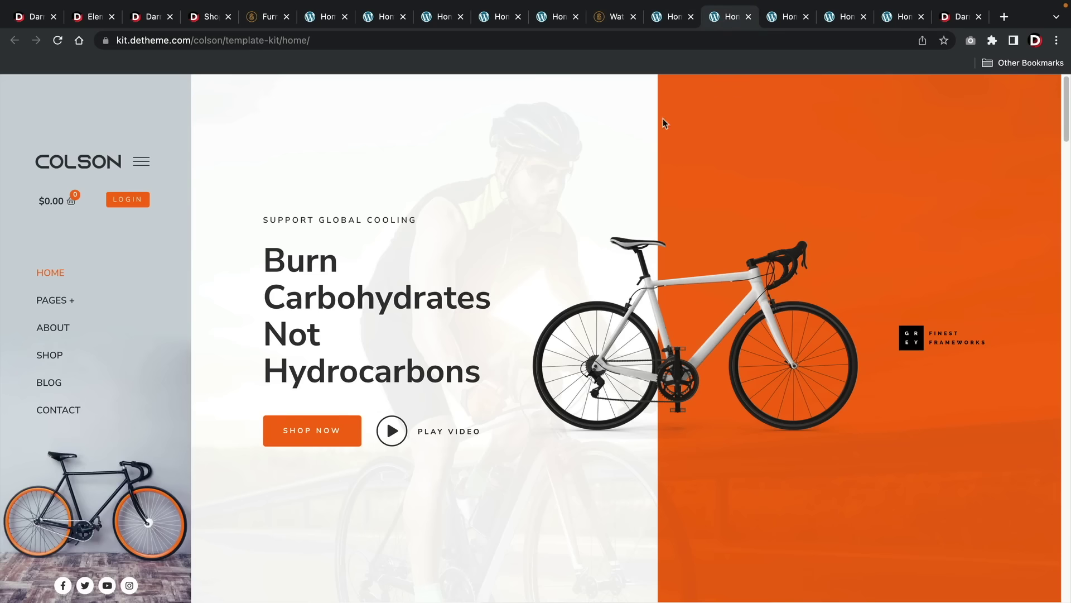
click(140, 165)
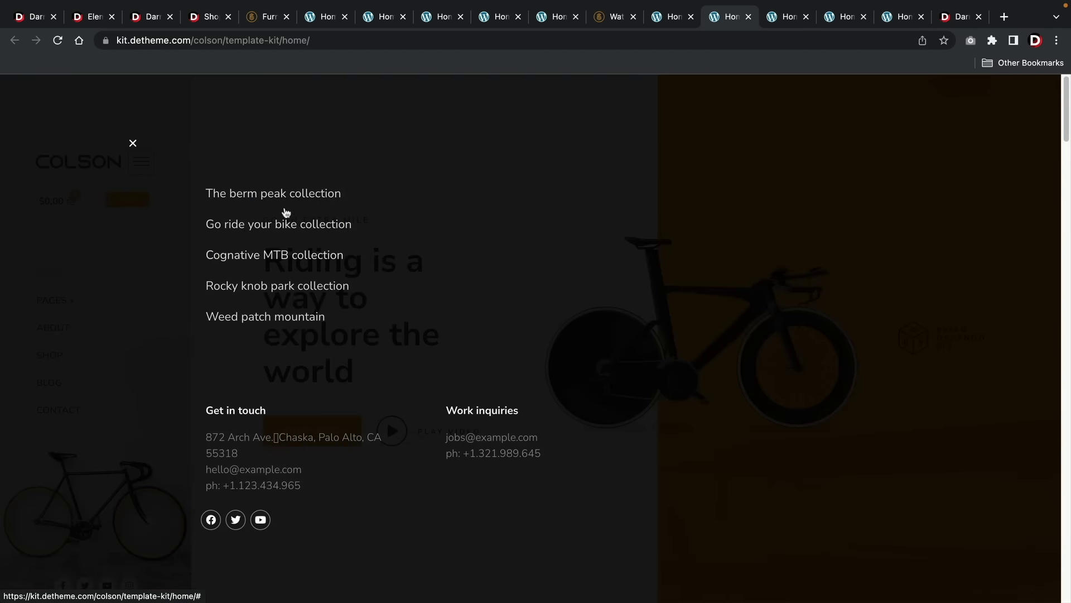
click(133, 145)
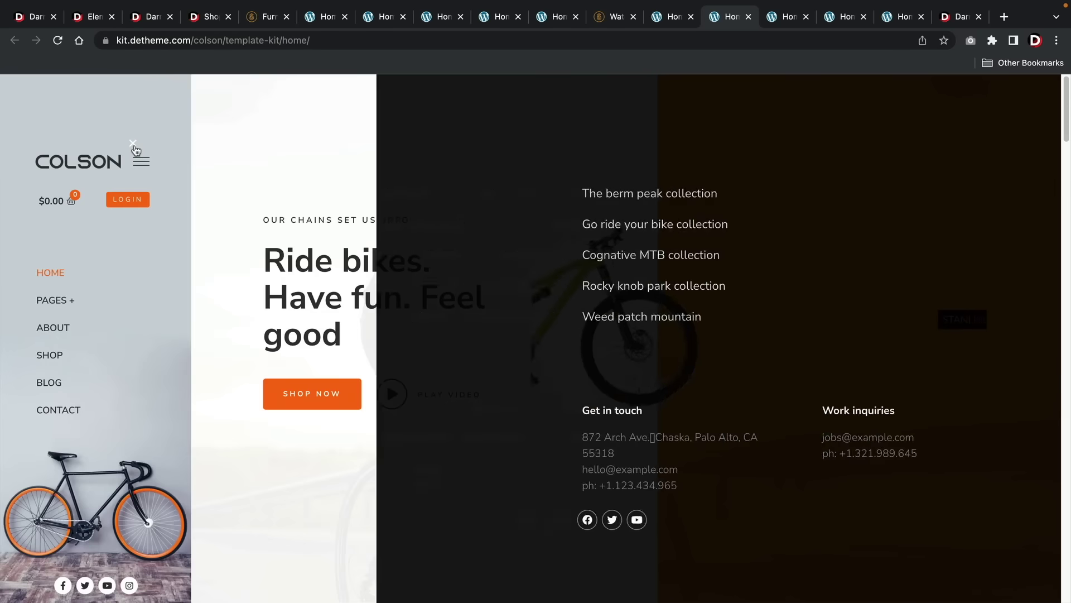
scroll(289, 322, down, 6)
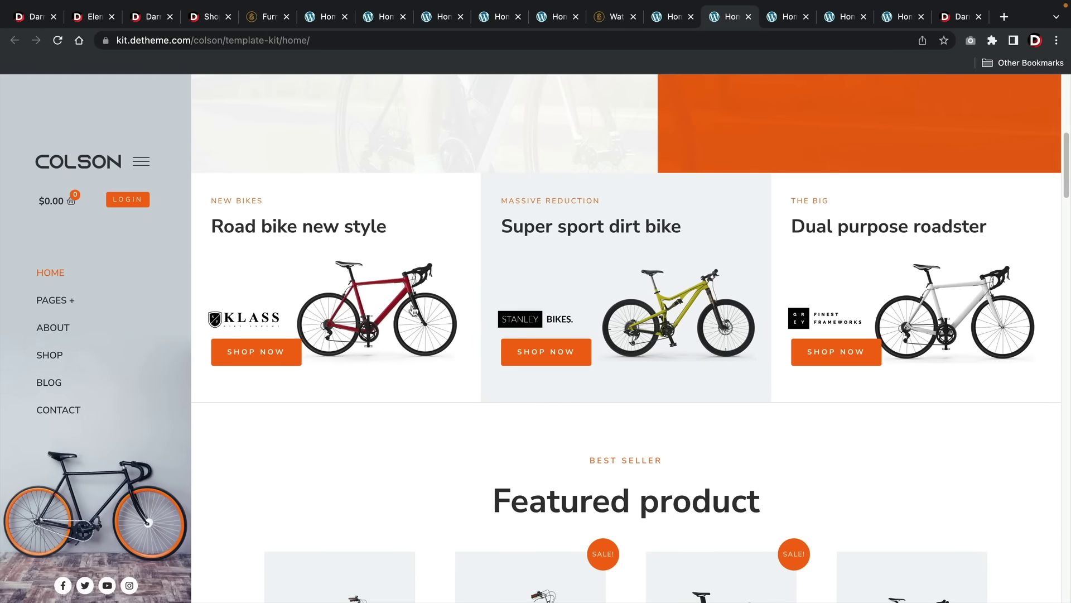
scroll(411, 310, down, 6)
scroll(411, 309, down, 8)
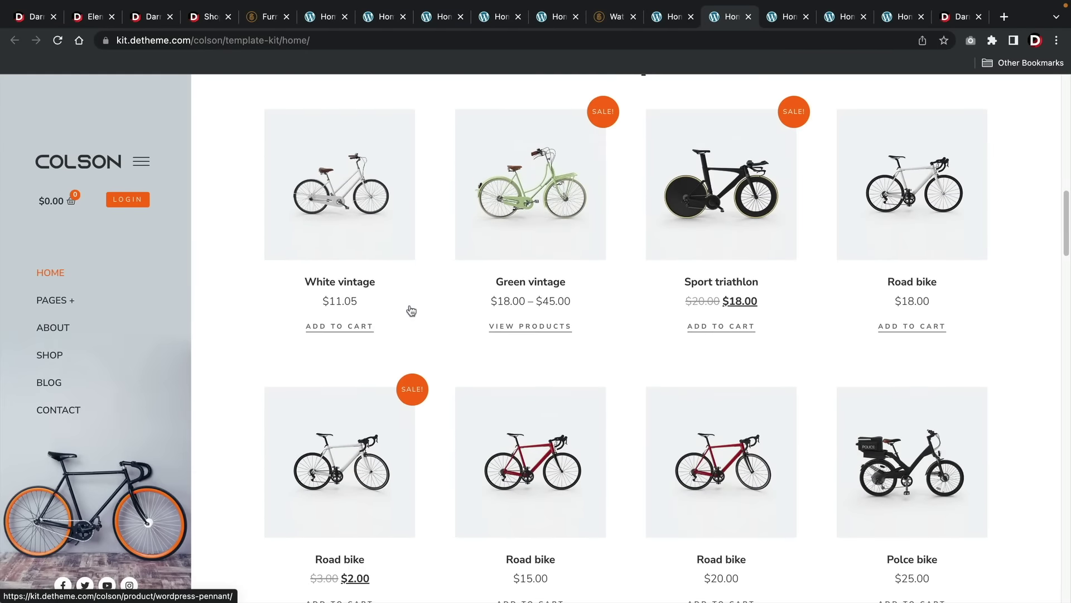
scroll(409, 310, down, 3)
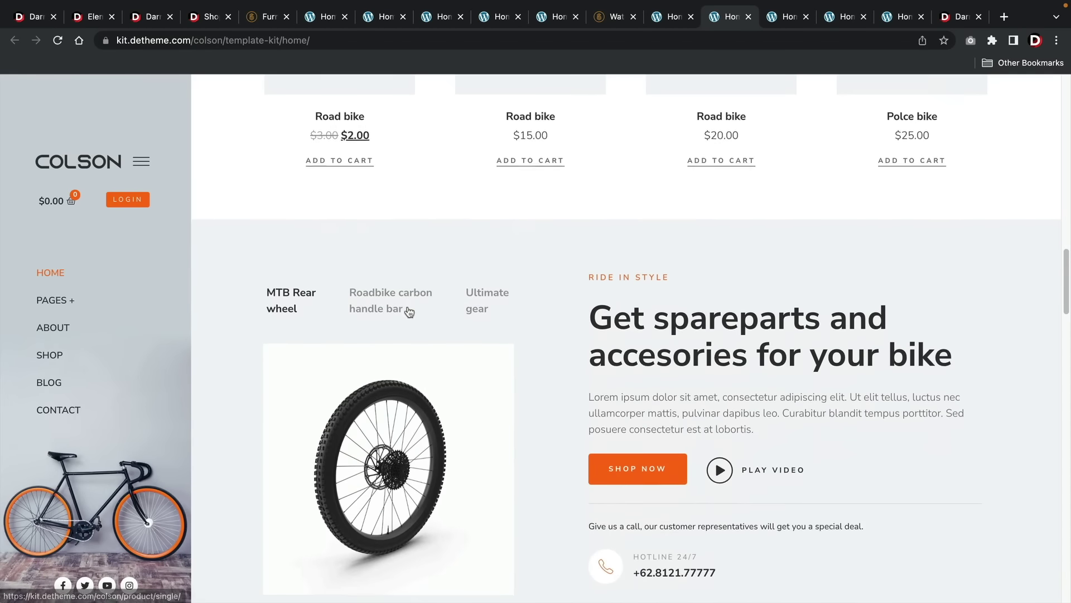
scroll(407, 306, up, 5)
scroll(406, 311, up, 15)
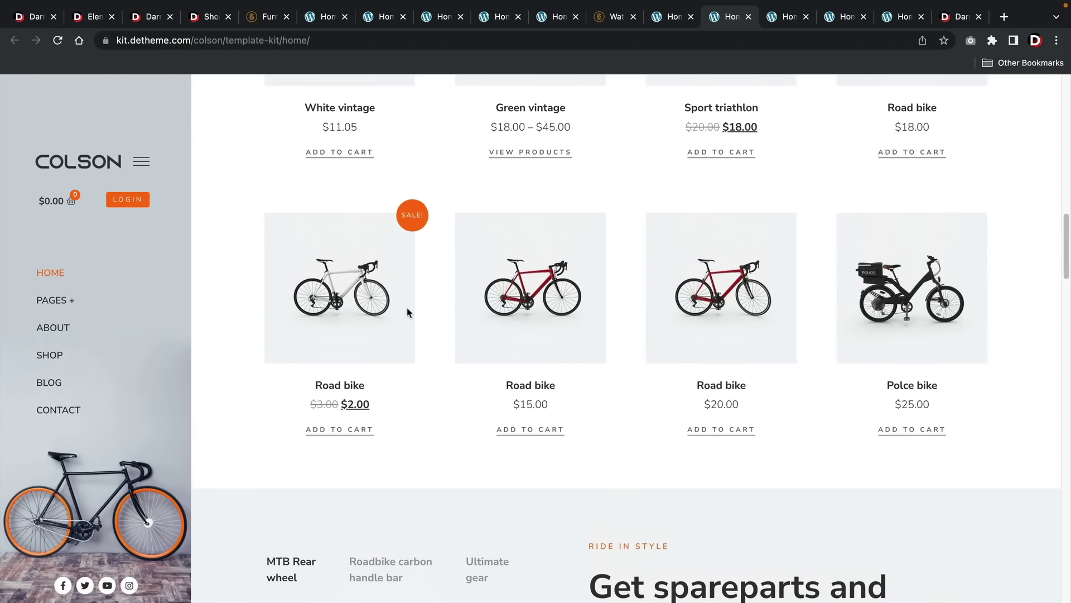
scroll(428, 276, up, 3)
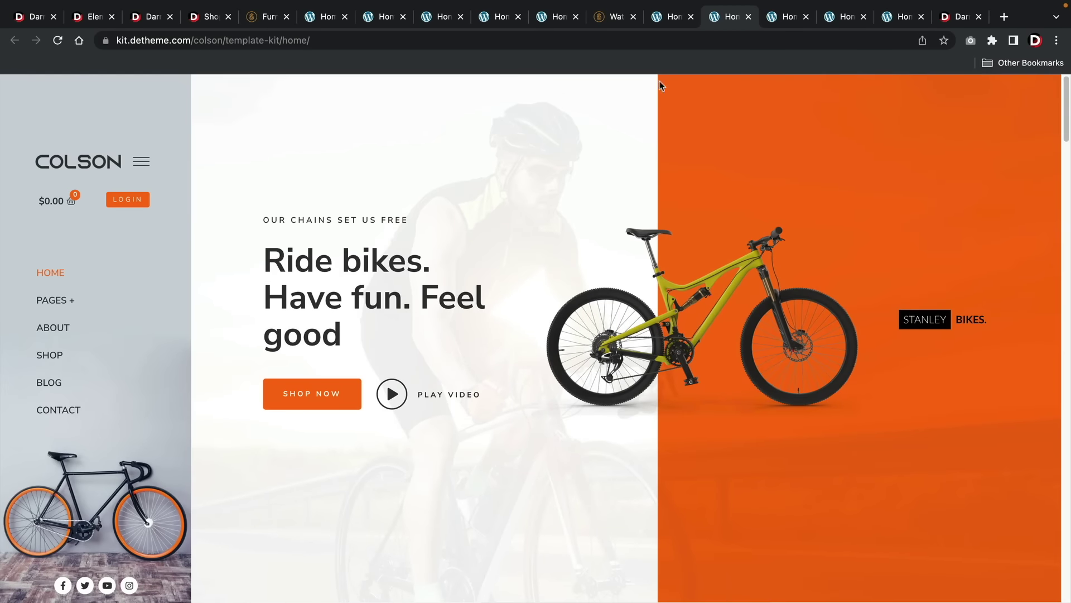
- View the Olivia & Co. and Defacto demos, then the darrelwilson.com free templates page and site preview
click(786, 18)
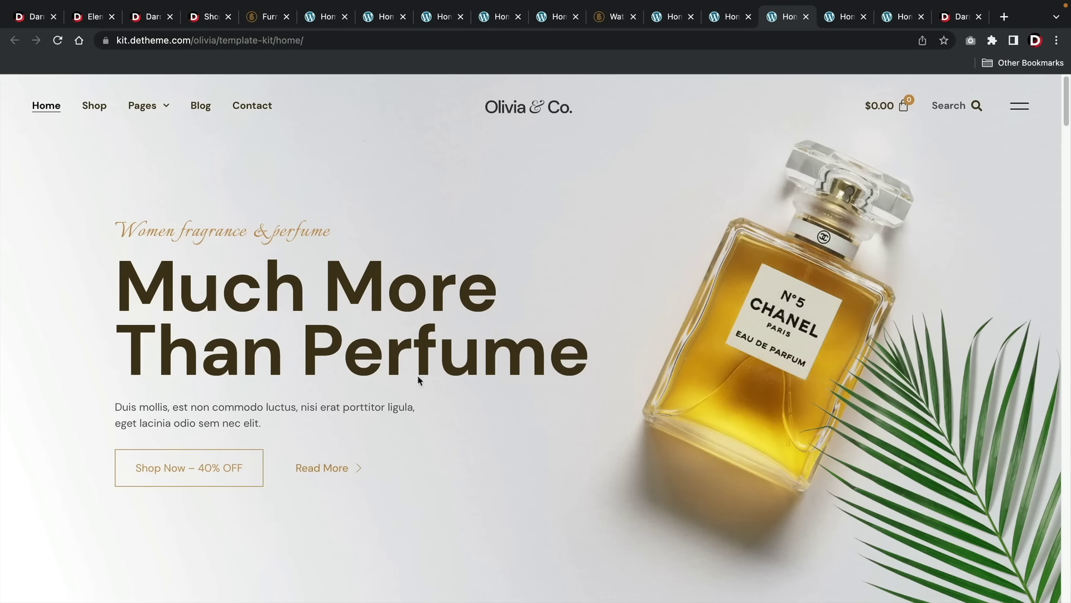
click(834, 23)
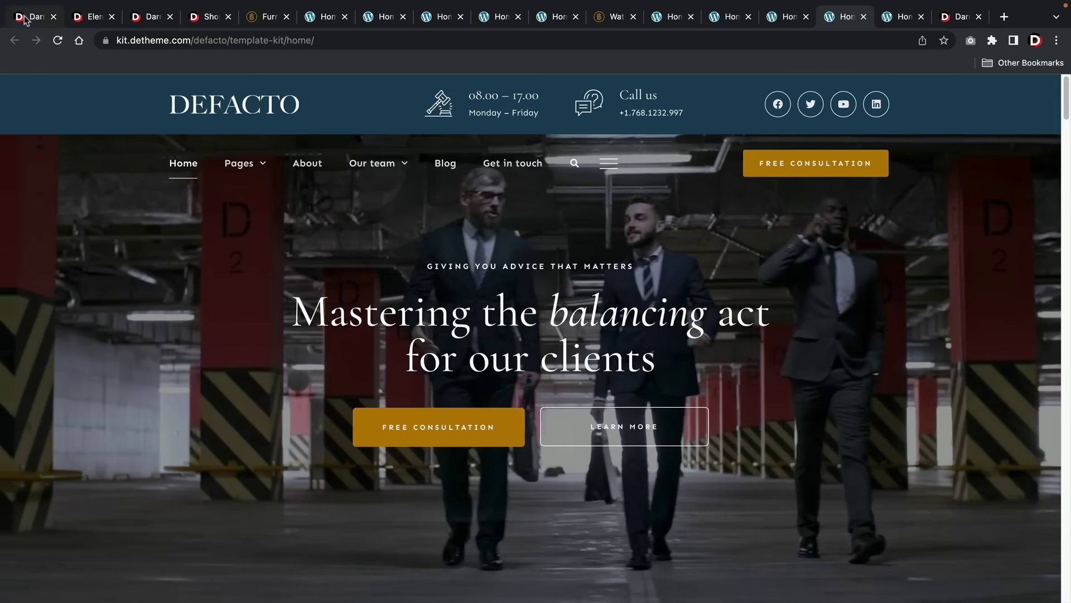
key(super+1)
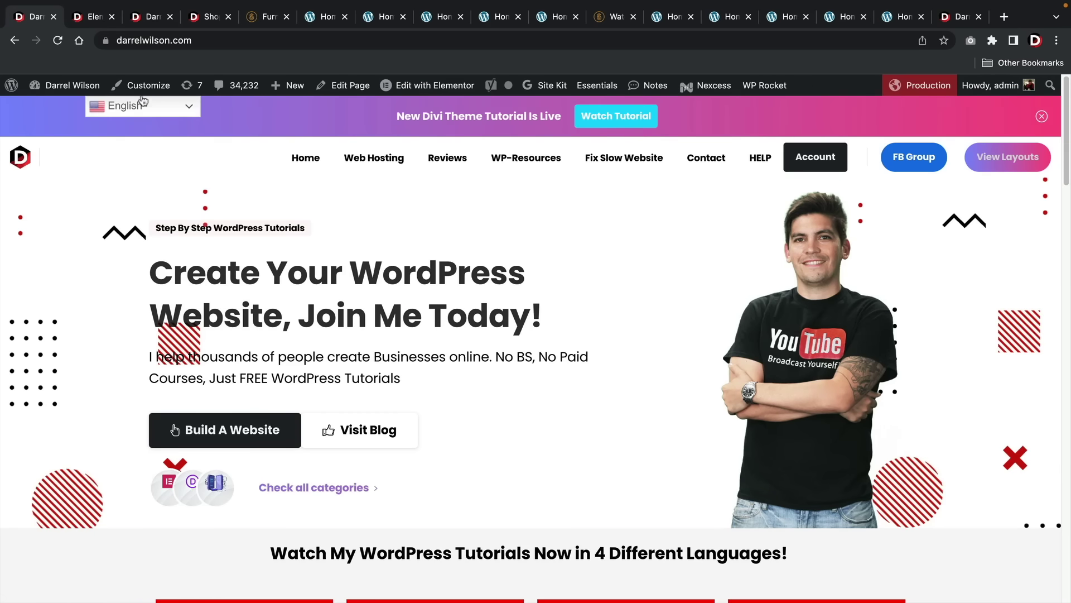
click(91, 20)
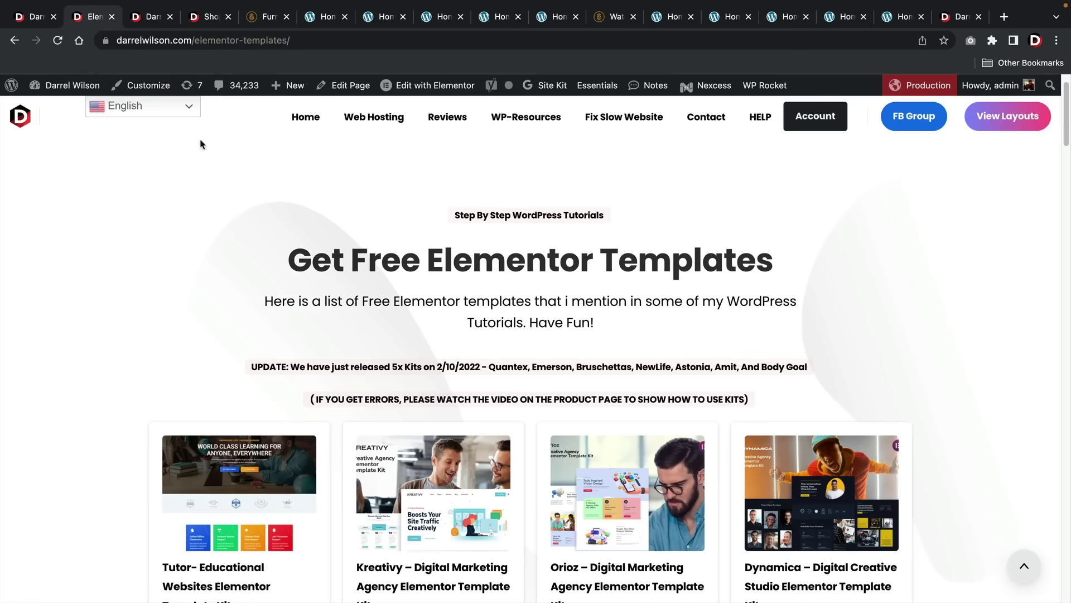
click(151, 18)
scroll(477, 350, up, 15)
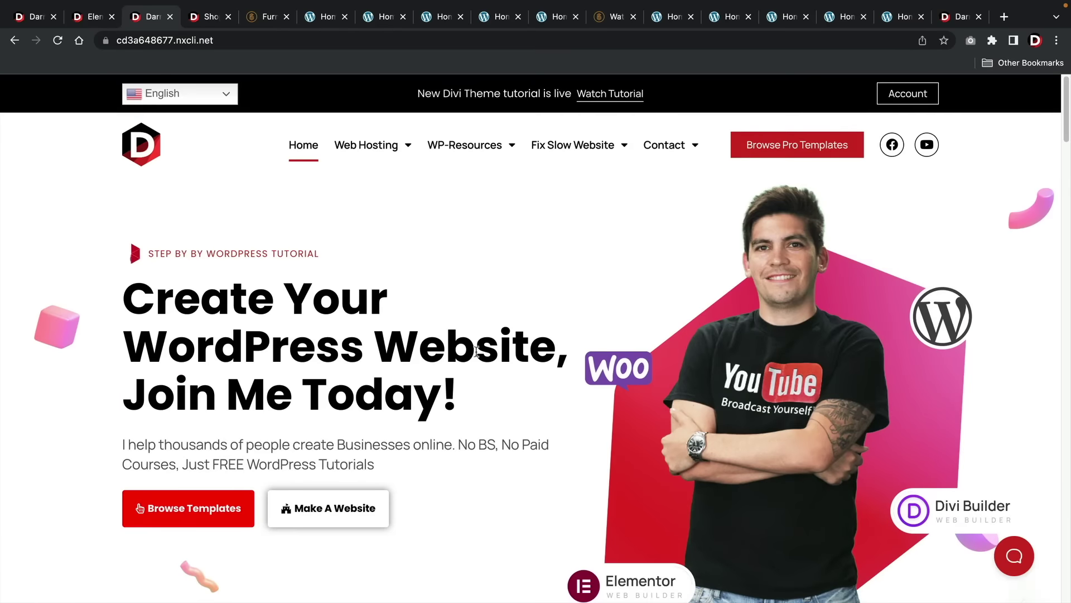
- Revisit Defacto, preview the Bexley demo, then return to the loan-hero My Blog homepage
click(846, 18)
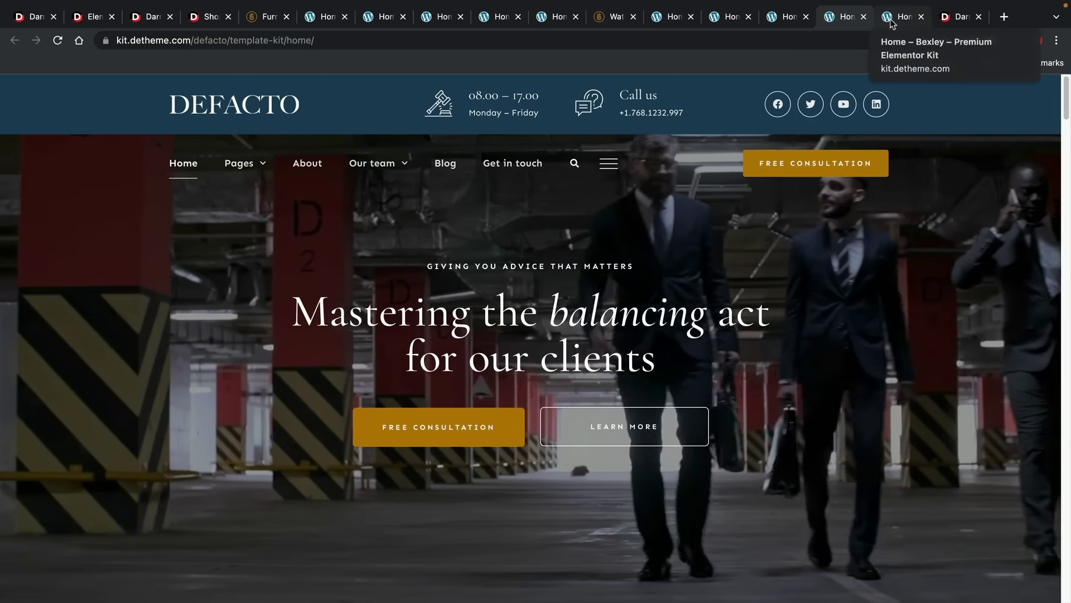
click(893, 21)
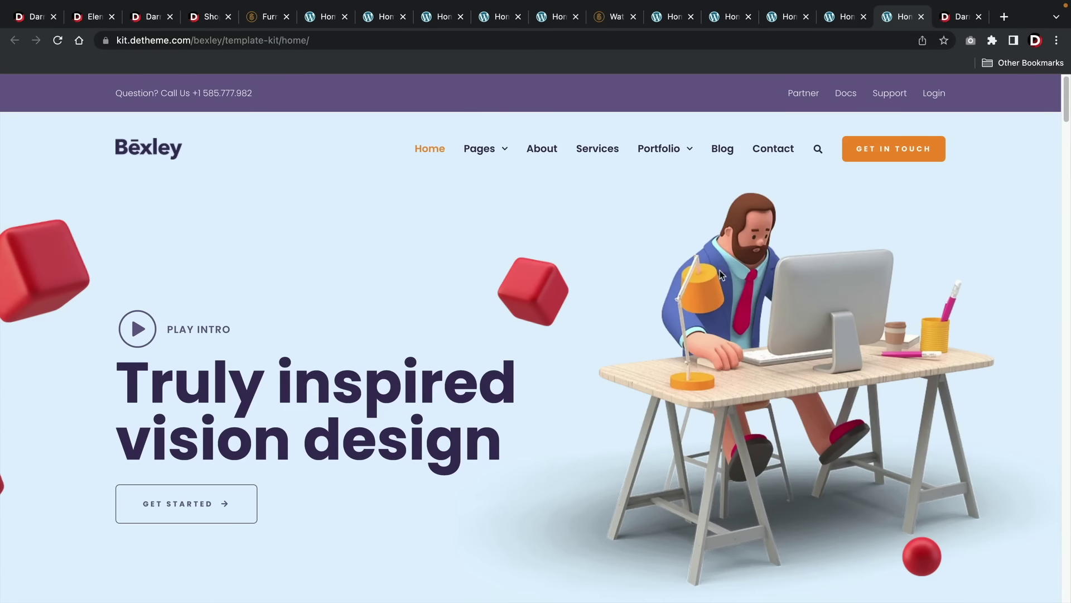
scroll(720, 270, down, 5)
scroll(721, 270, up, 5)
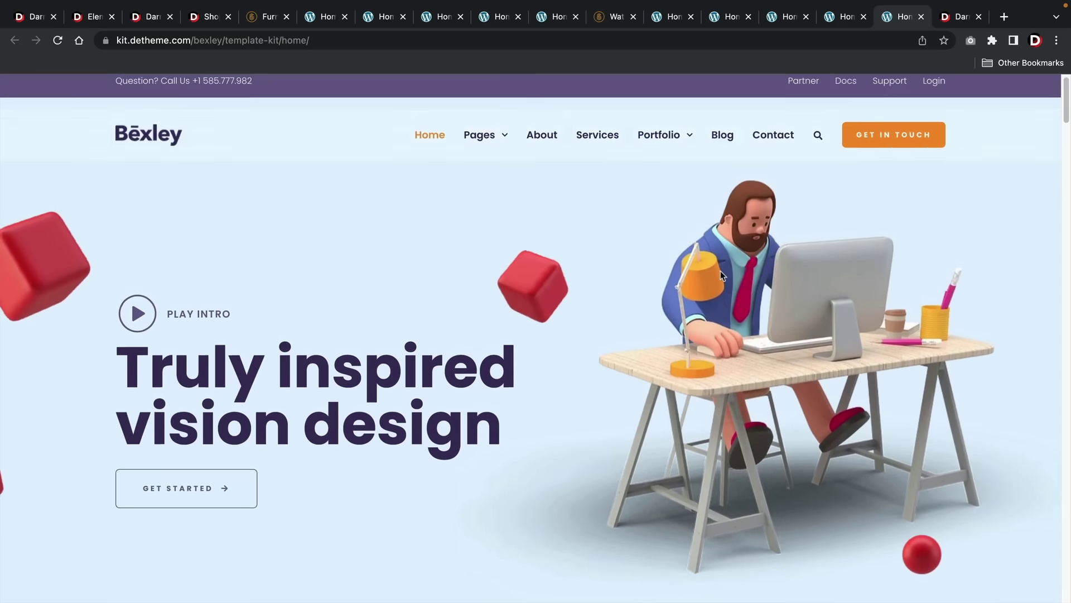
click(35, 20)
click(144, 20)
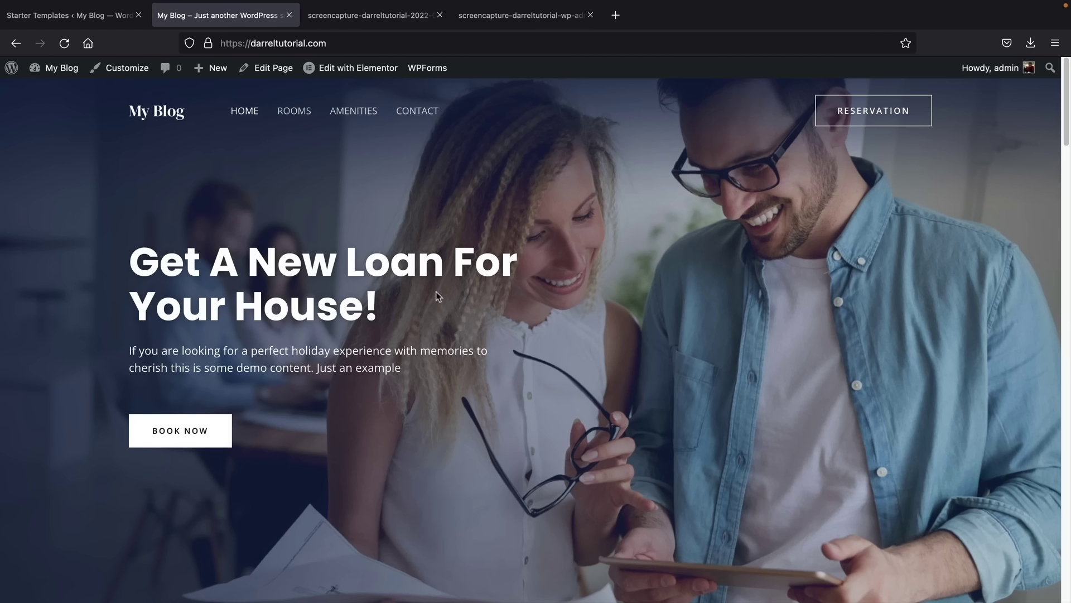
- Open the Rooms page, point out its rooms-2 slug and heading, then edit it in the block editor
click(298, 113)
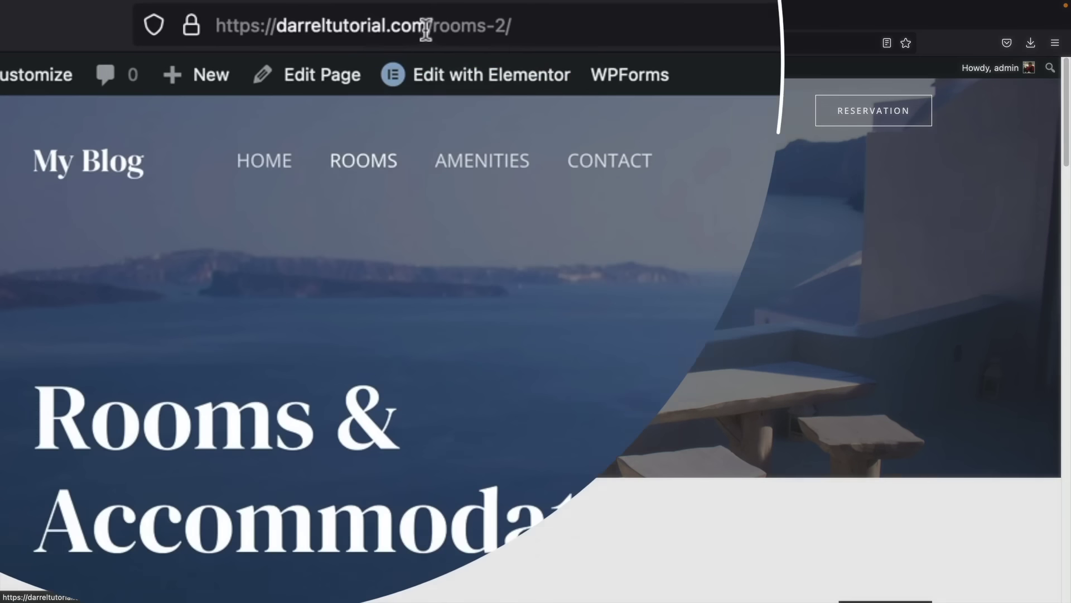
drag(326, 45, 381, 45)
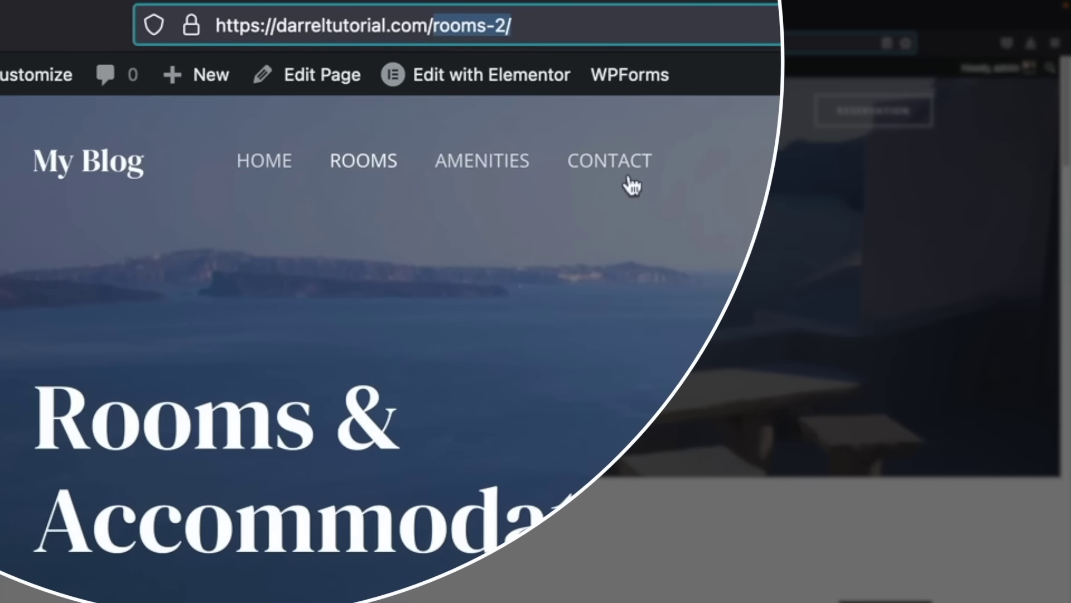
drag(36, 413, 608, 530)
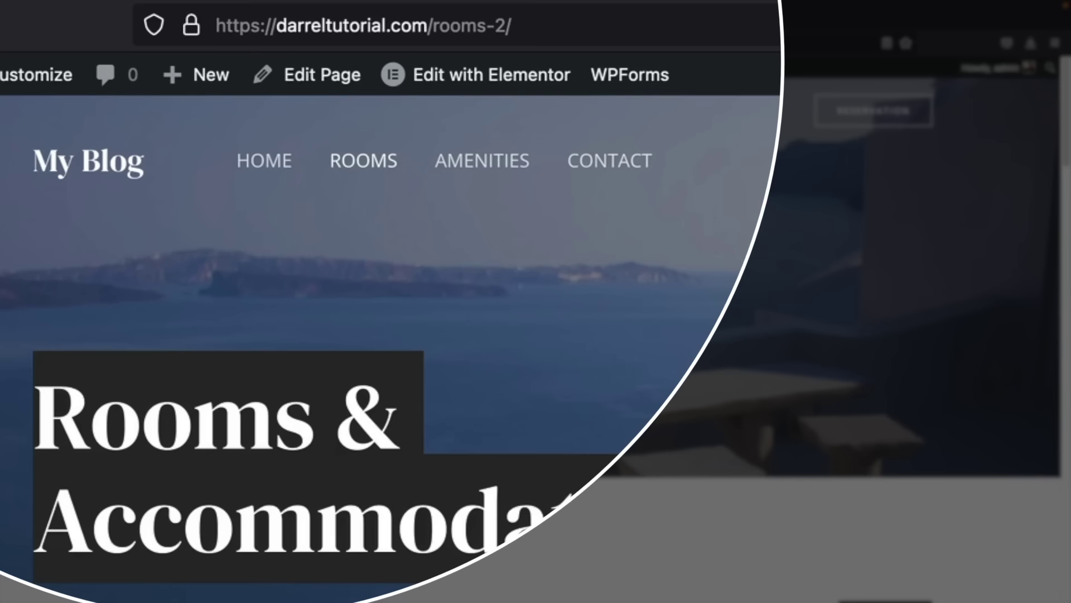
click(613, 525)
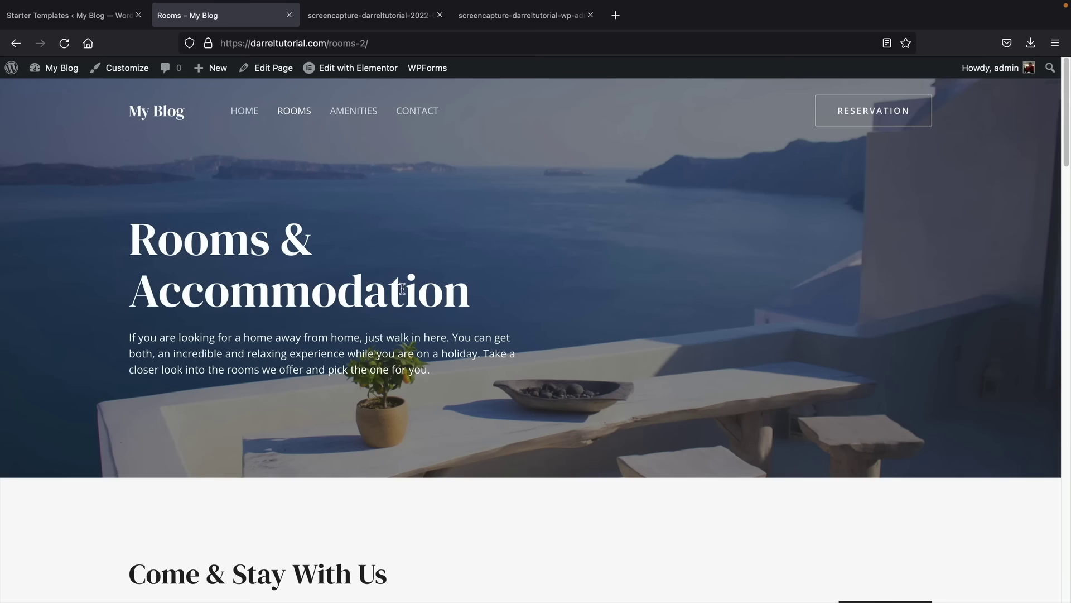
drag(334, 43, 355, 43)
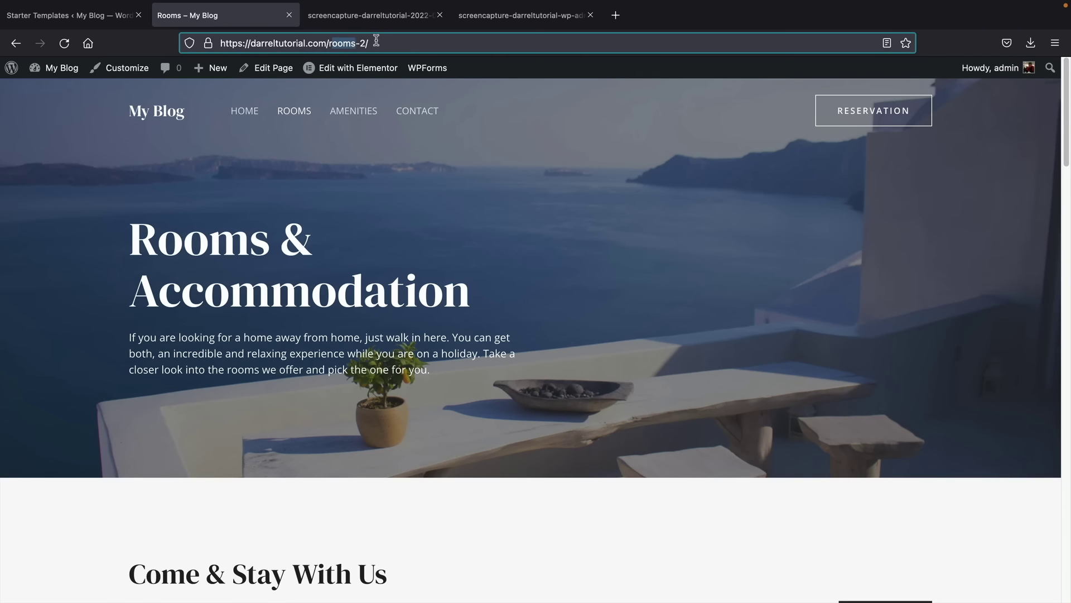
click(456, 214)
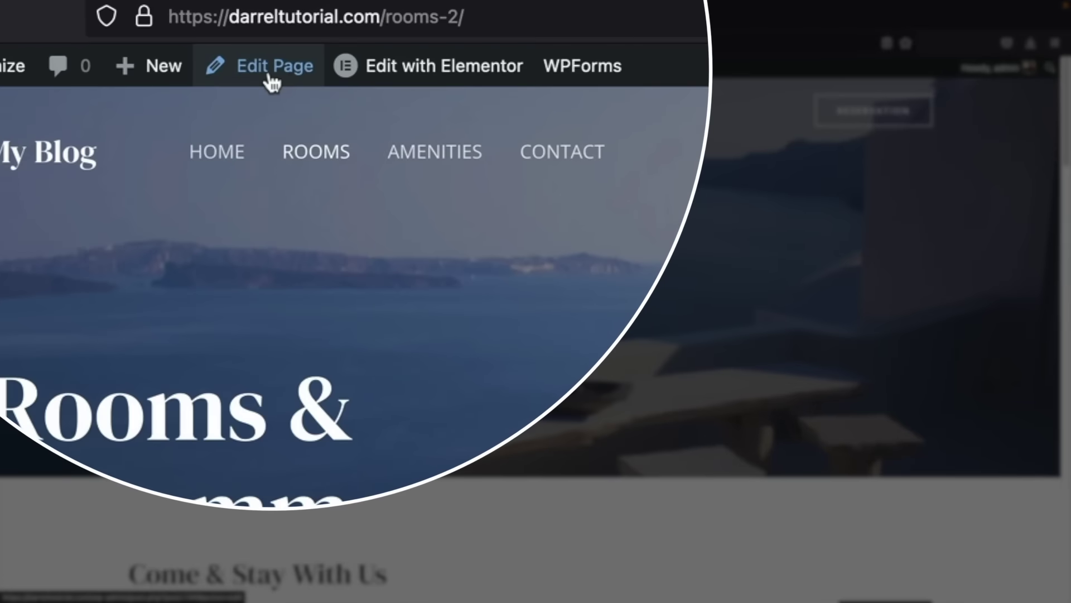
click(271, 70)
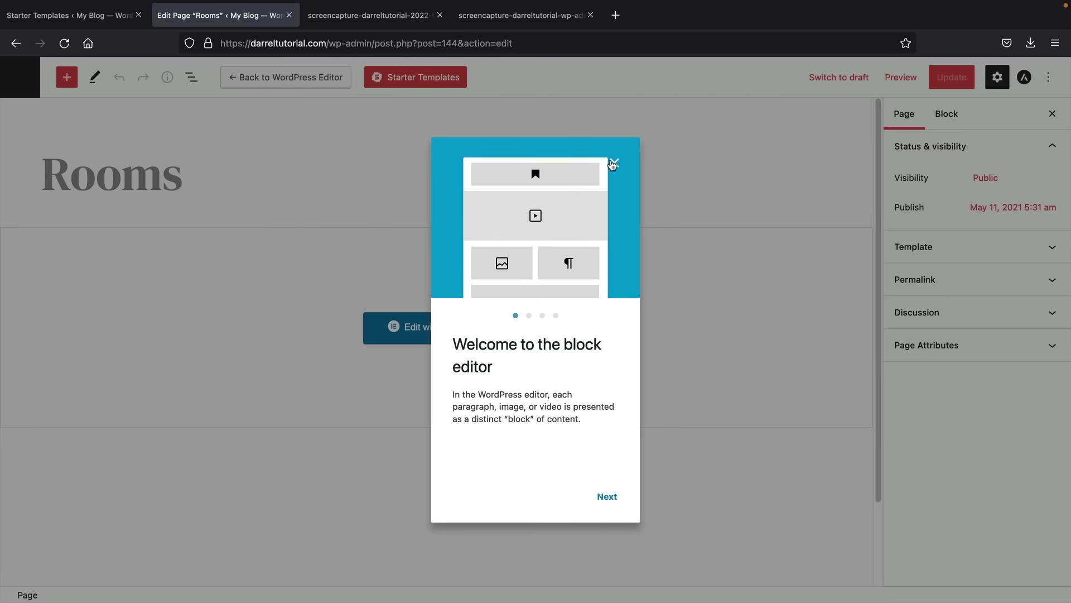
- Retitle the Rooms page 'About Us' with URL slug 'about', update it, and view it live
click(613, 163)
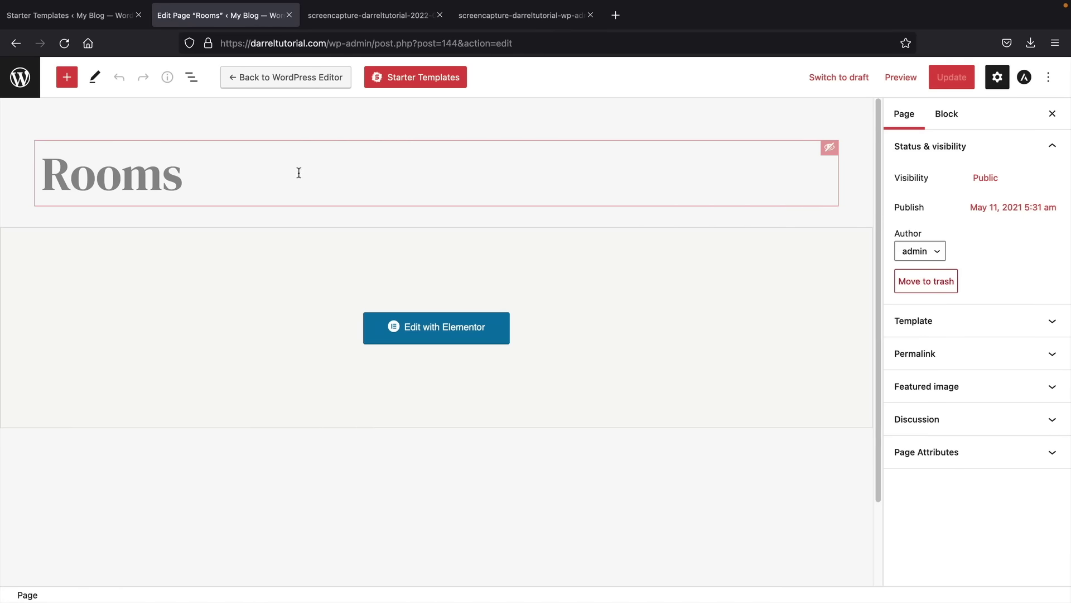
double_click(150, 167)
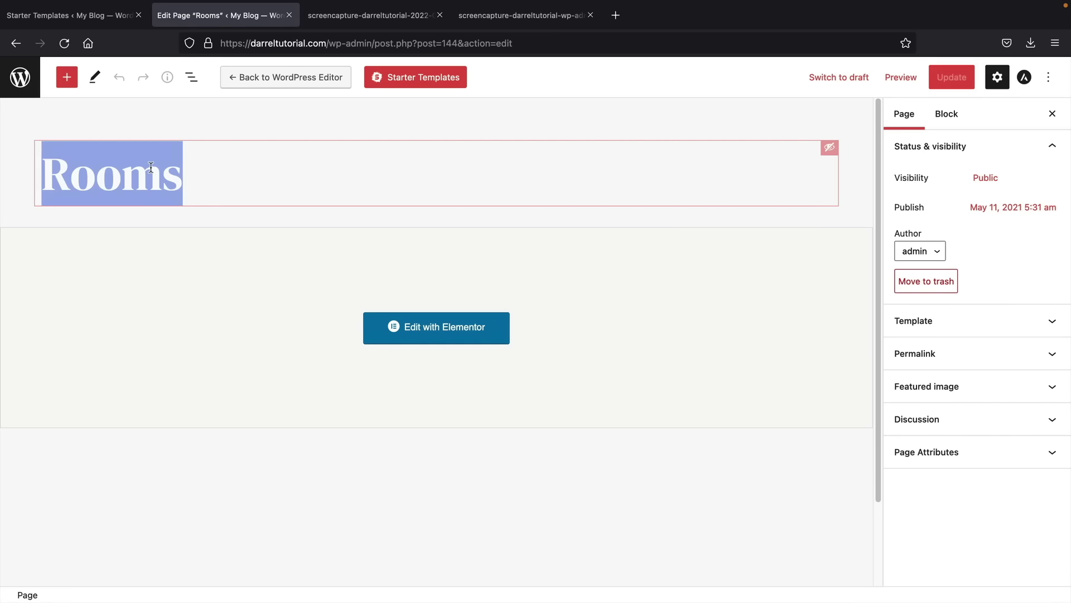
text(About Us)
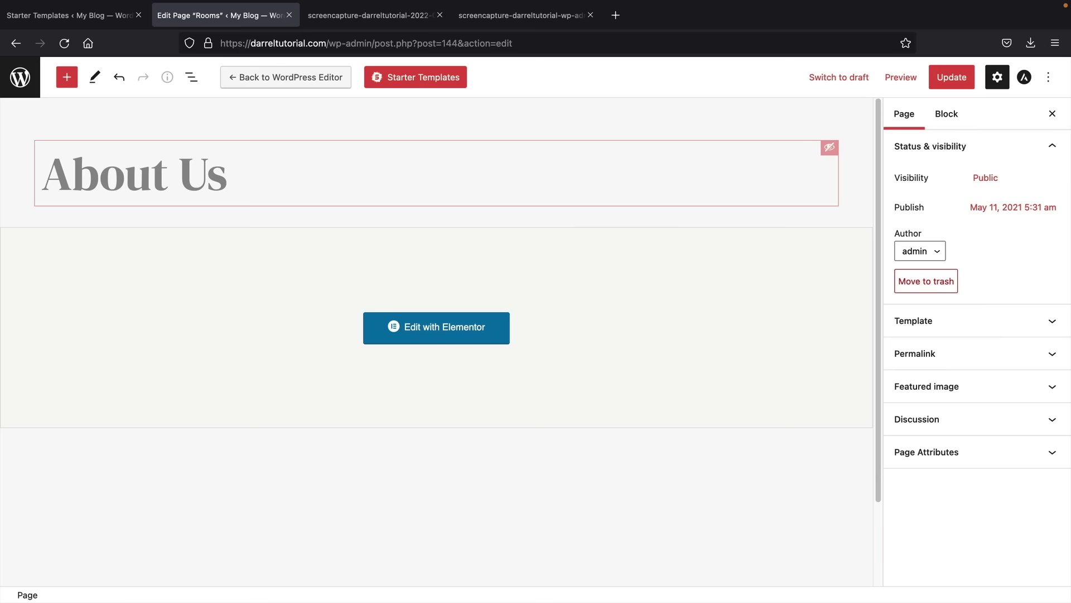
click(950, 364)
click(956, 404)
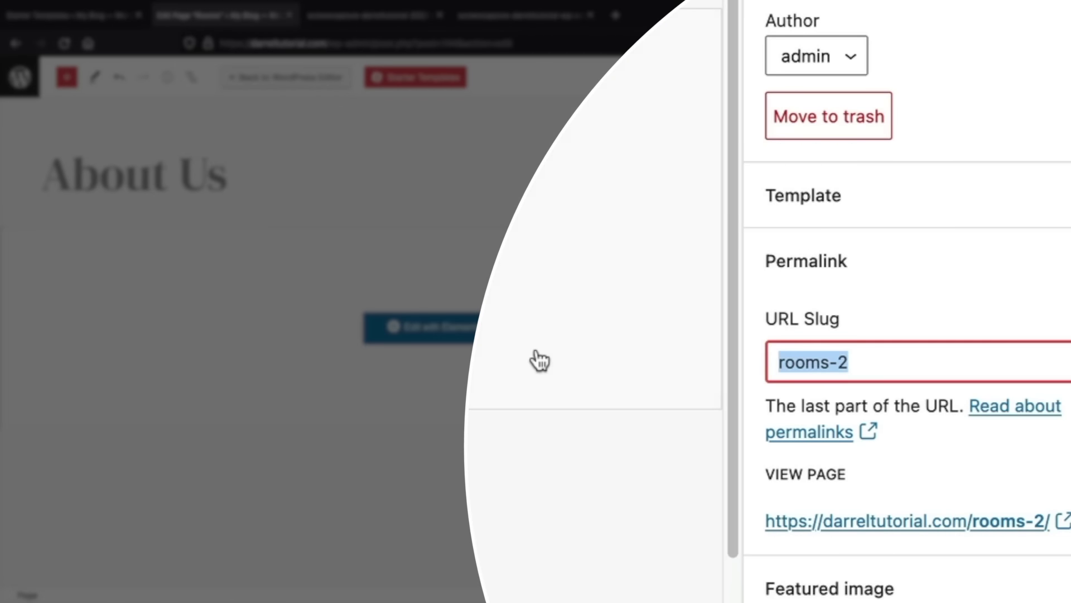
text(About)
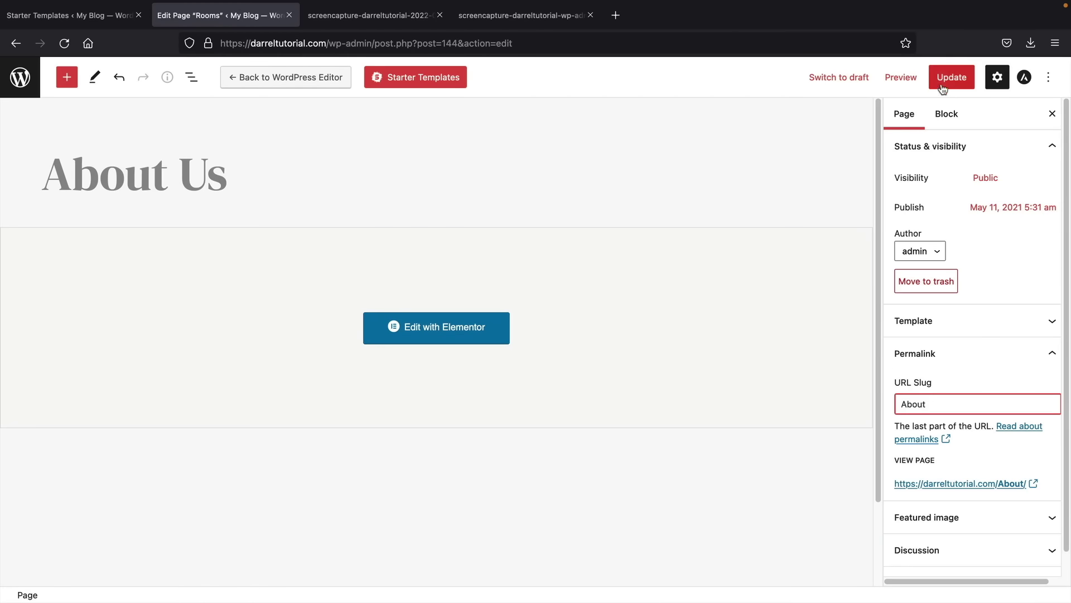
click(950, 79)
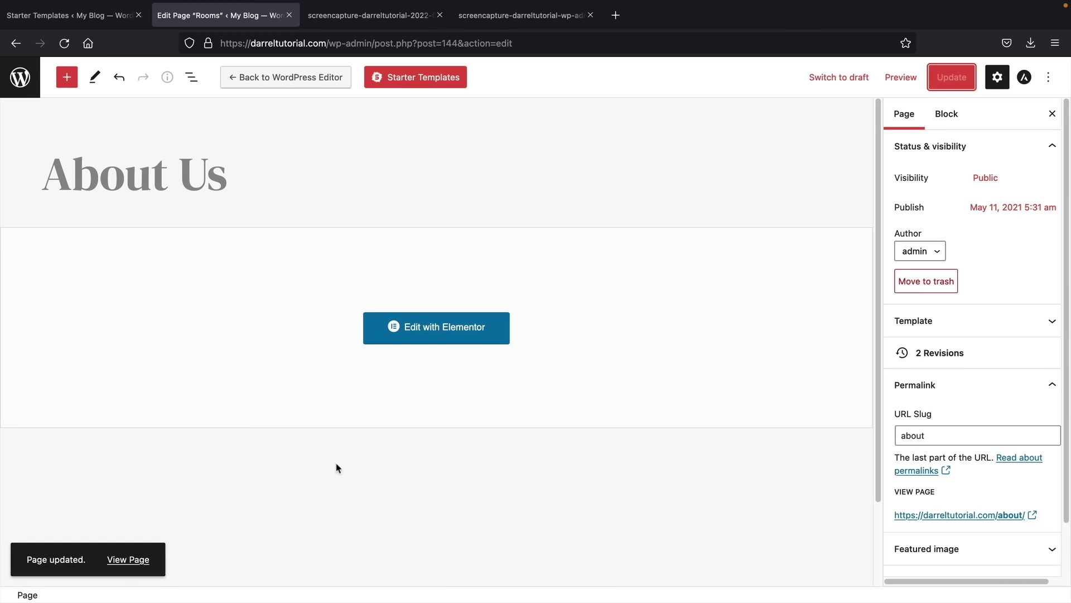
click(130, 559)
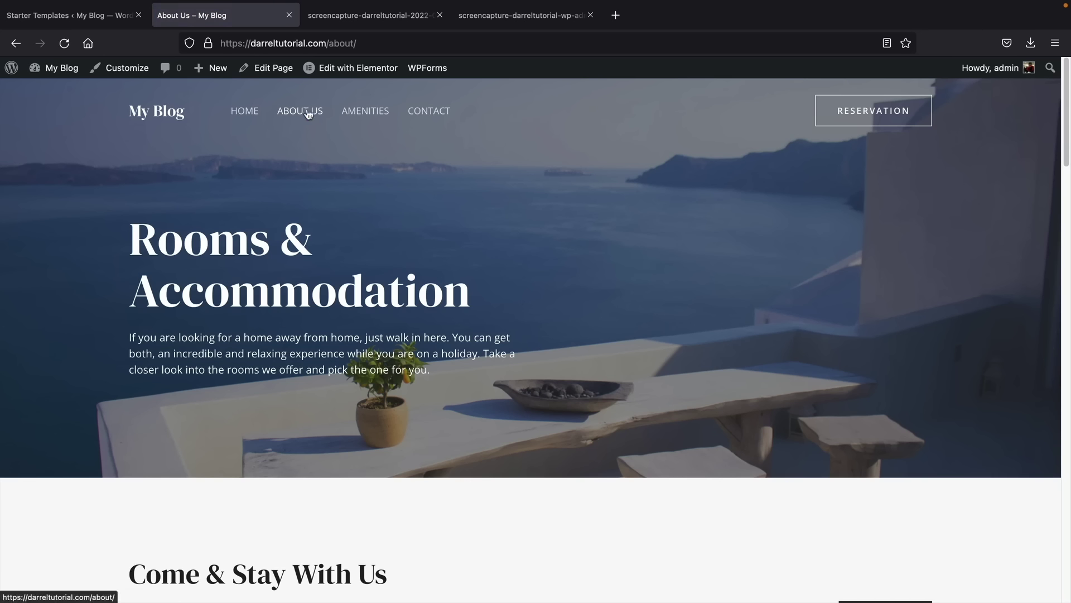
- Check the live page's /about/ address, then choose Edit with Elementor
drag(329, 44, 375, 44)
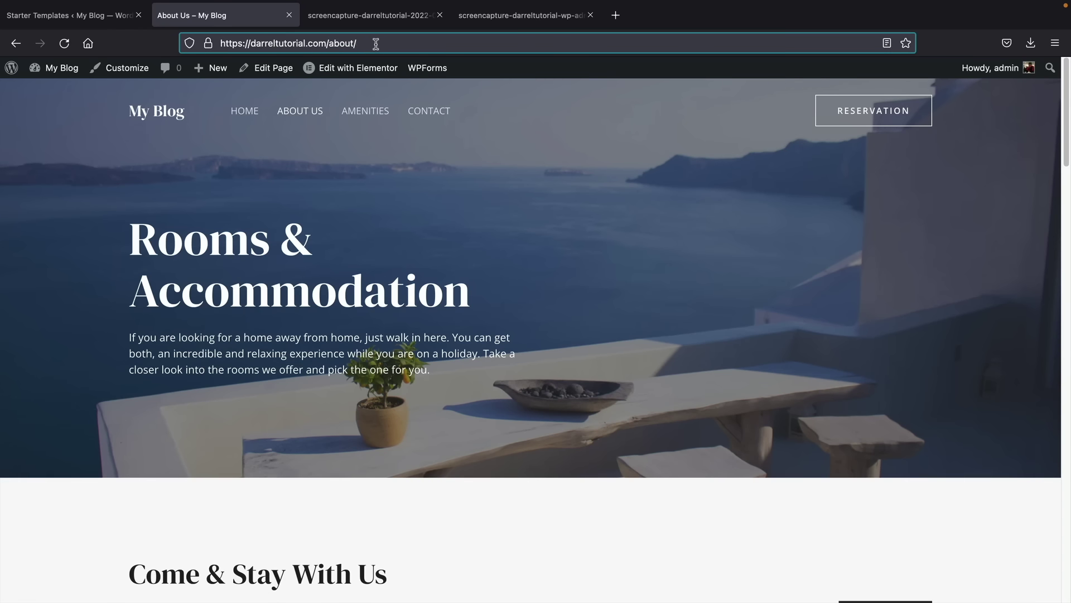
drag(376, 44, 209, 46)
click(218, 149)
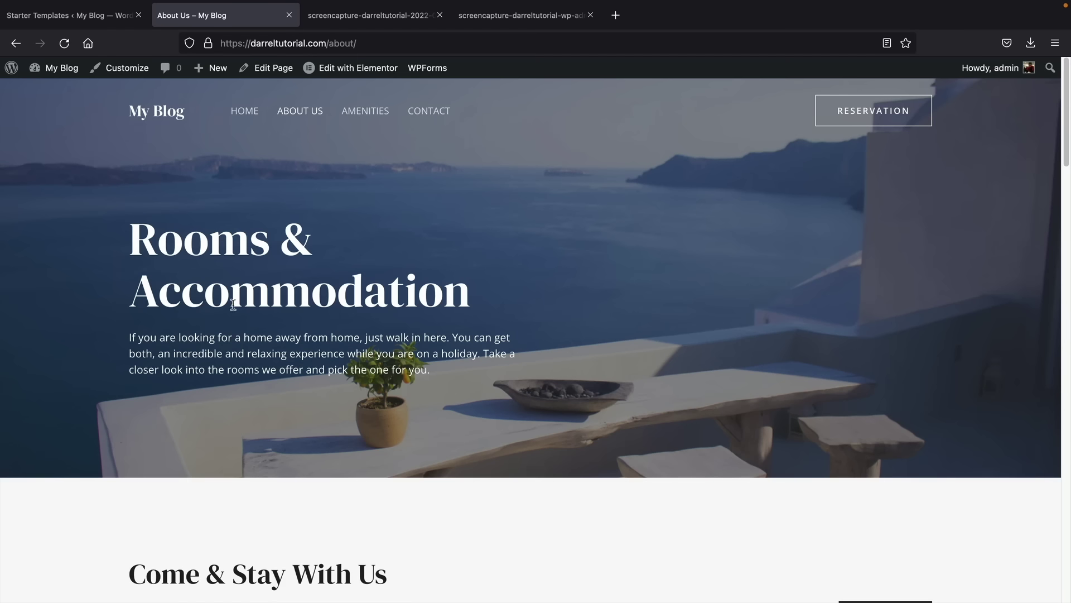
mouse_move(355, 74)
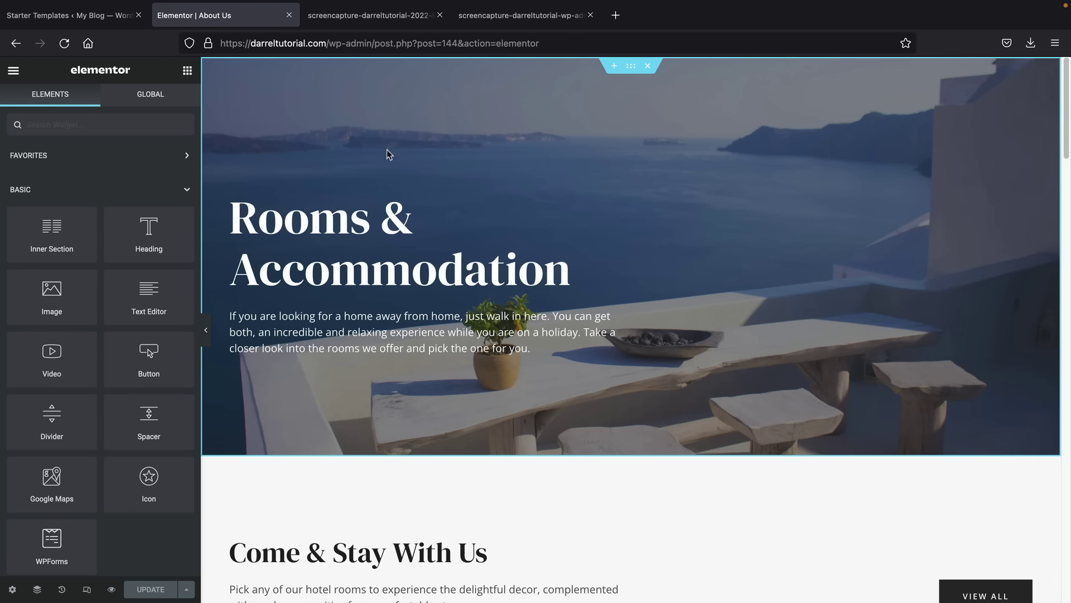
- Replace the hero section's sea-view background with office-desk-smartphone-865091-3.jpg
click(631, 67)
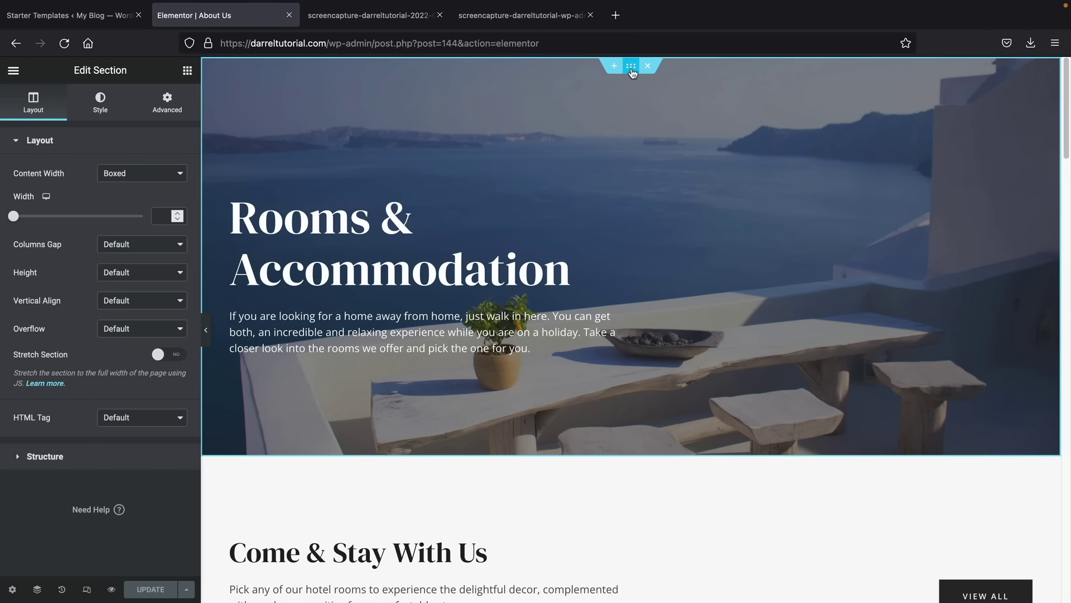
right_click(310, 125)
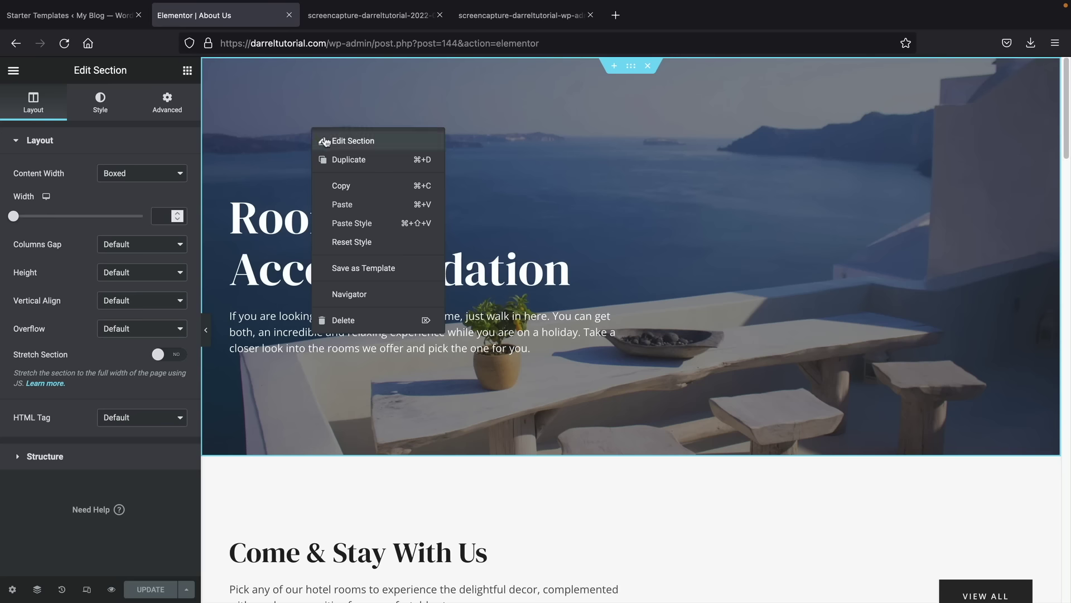
click(332, 141)
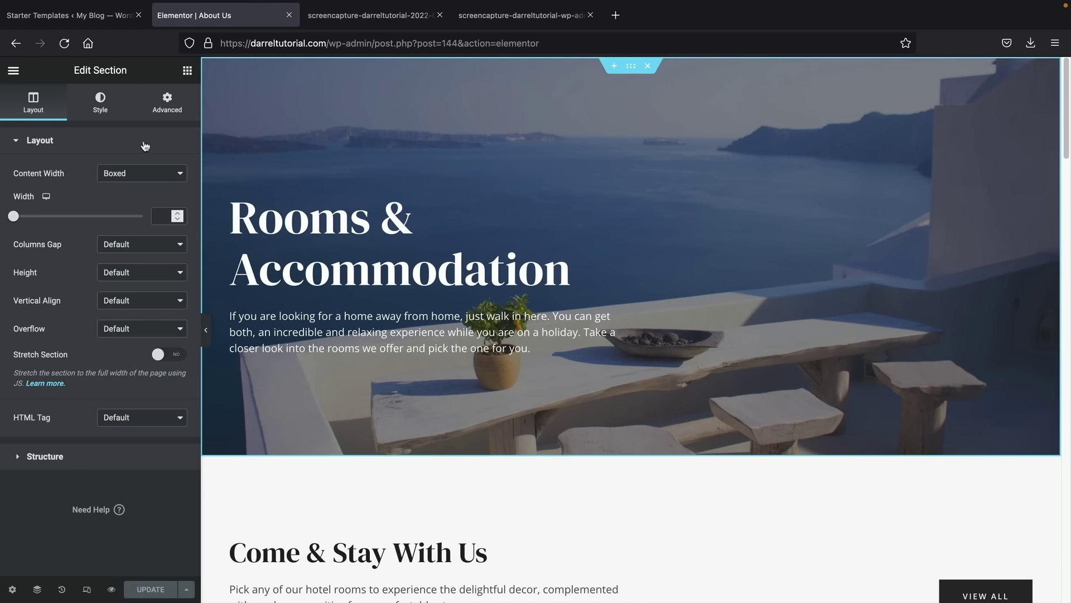
click(102, 106)
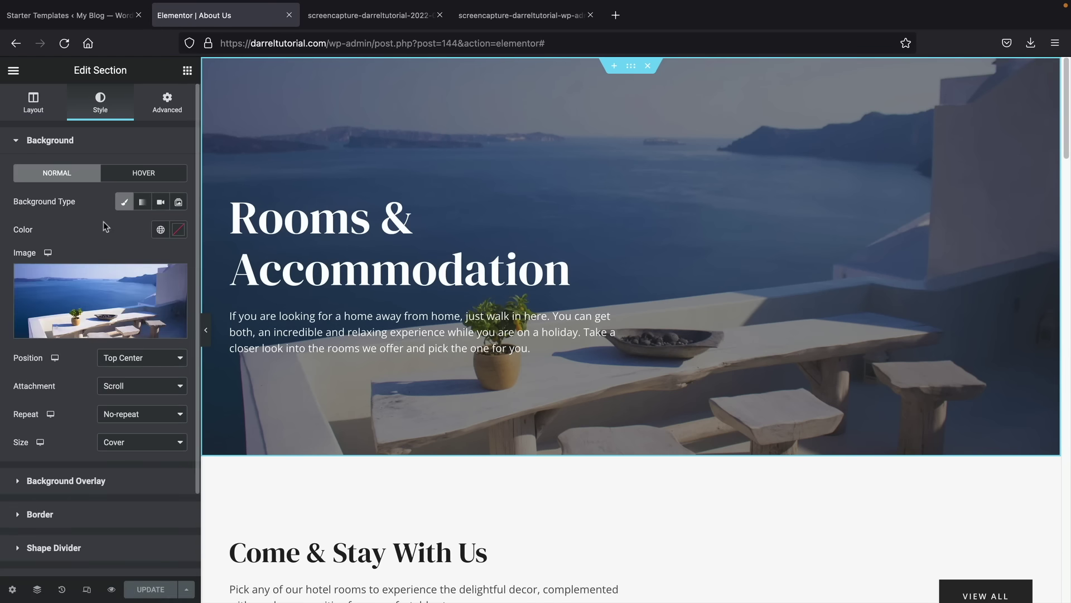
click(88, 296)
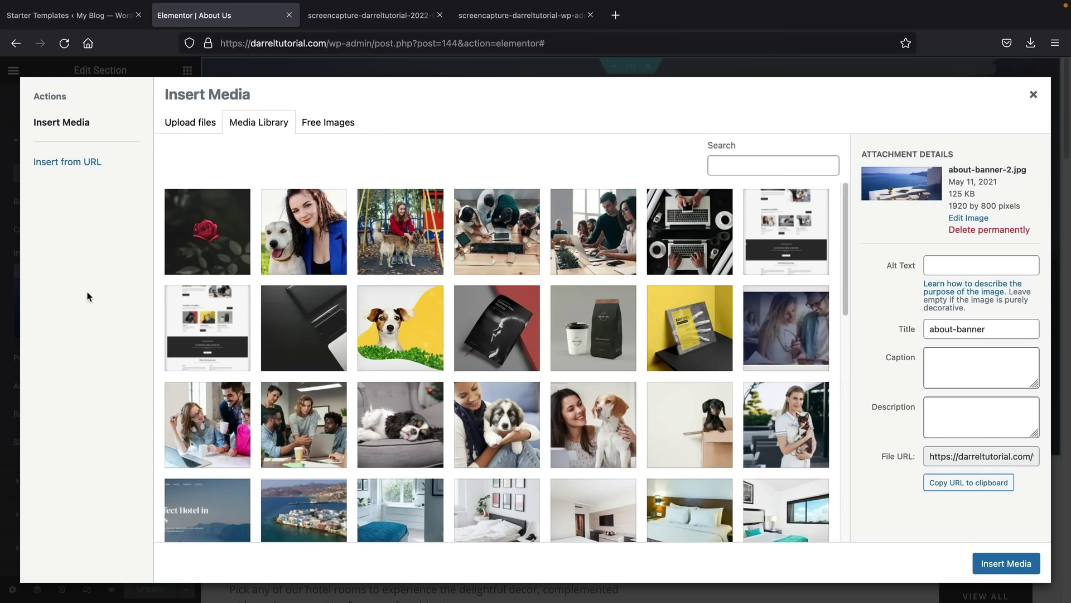
click(279, 328)
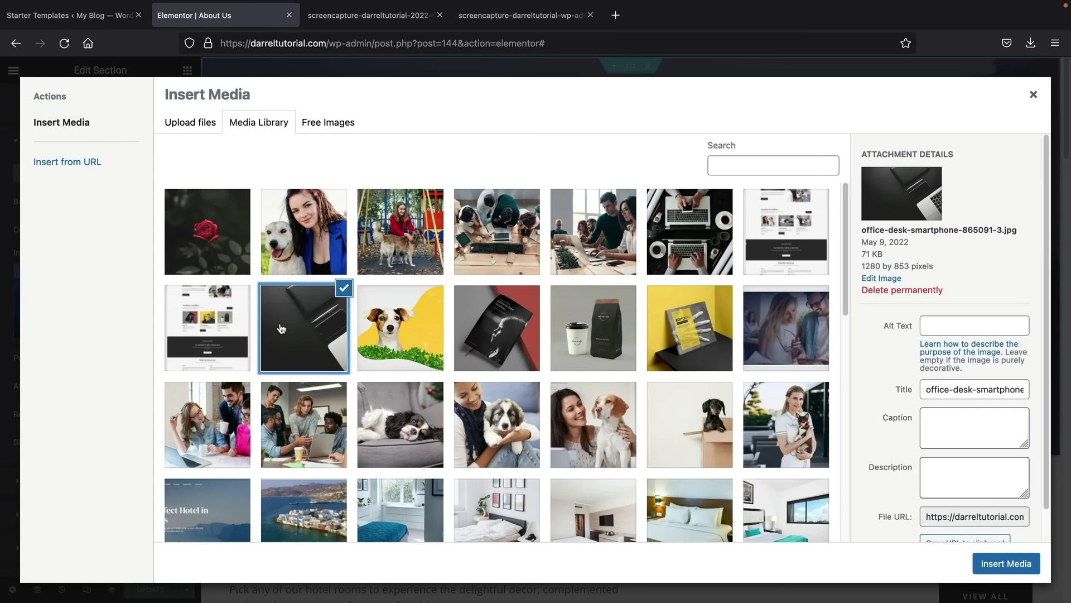
click(996, 564)
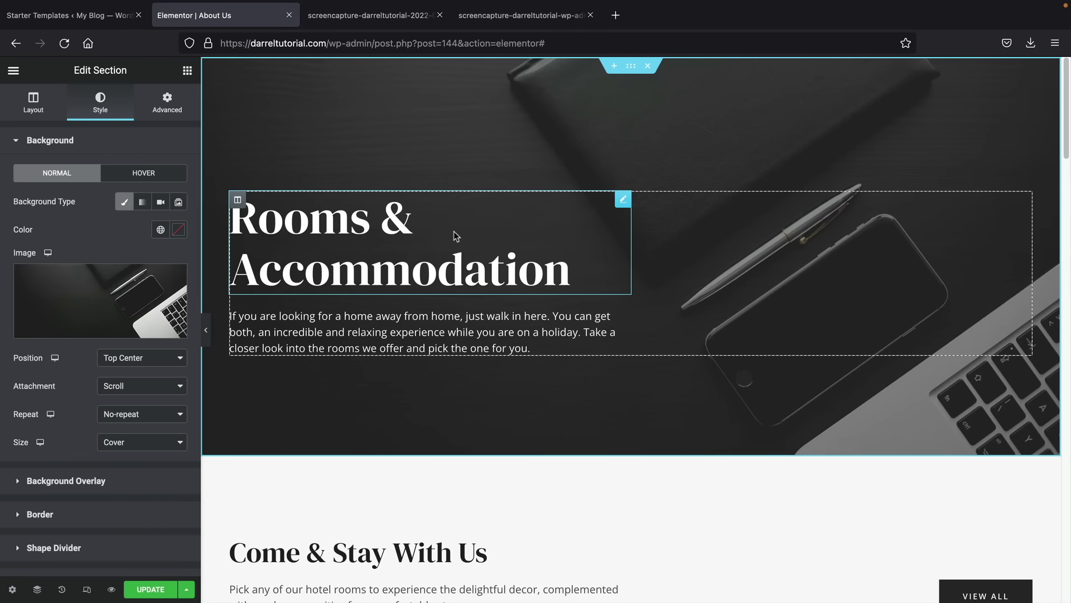
scroll(454, 268, down, 2)
scroll(458, 275, up, 2)
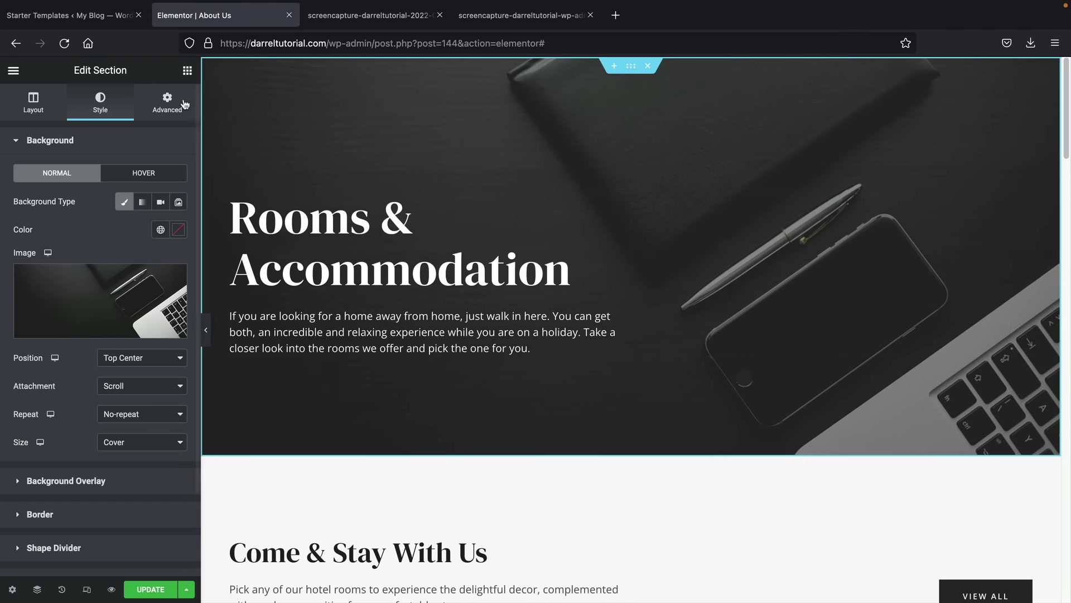
- Set the section's top and bottom padding to 100 px, keeping left and right at 0
click(167, 107)
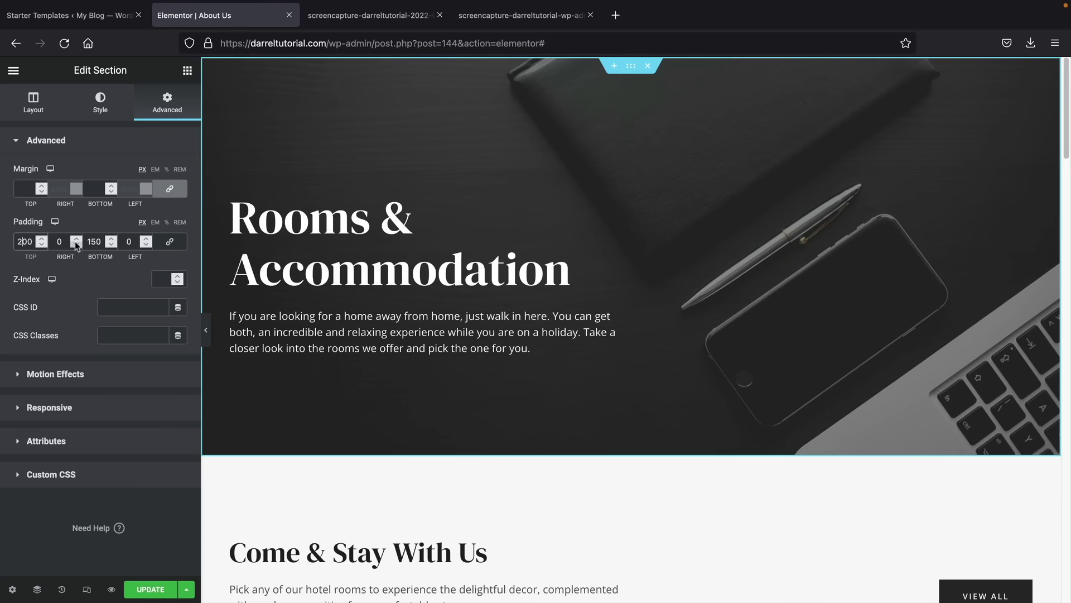
key(BackSpace)
text(1)
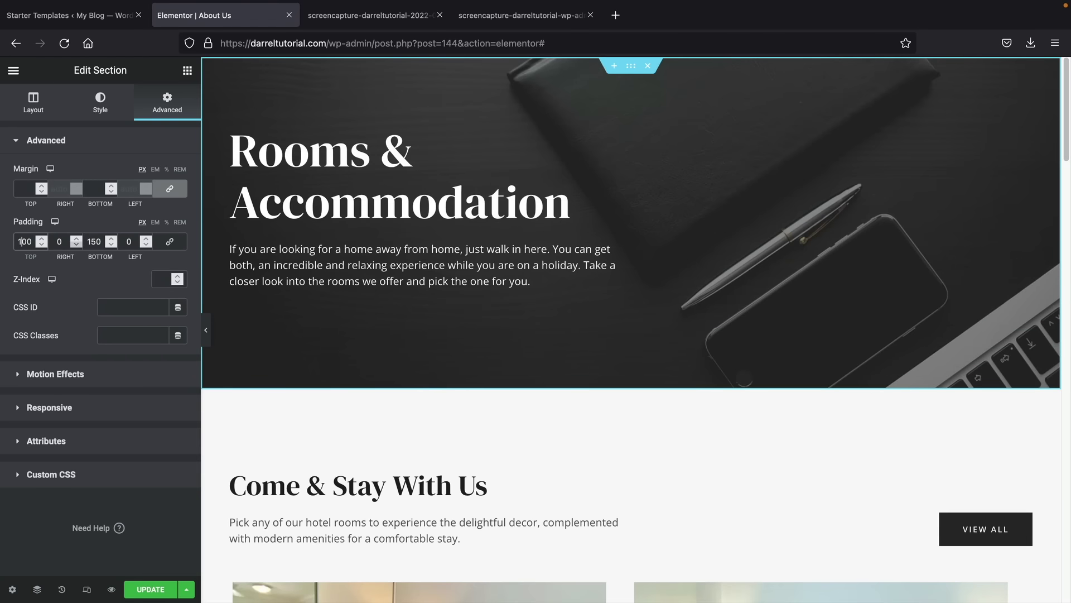
click(98, 240)
key(BackSpace)
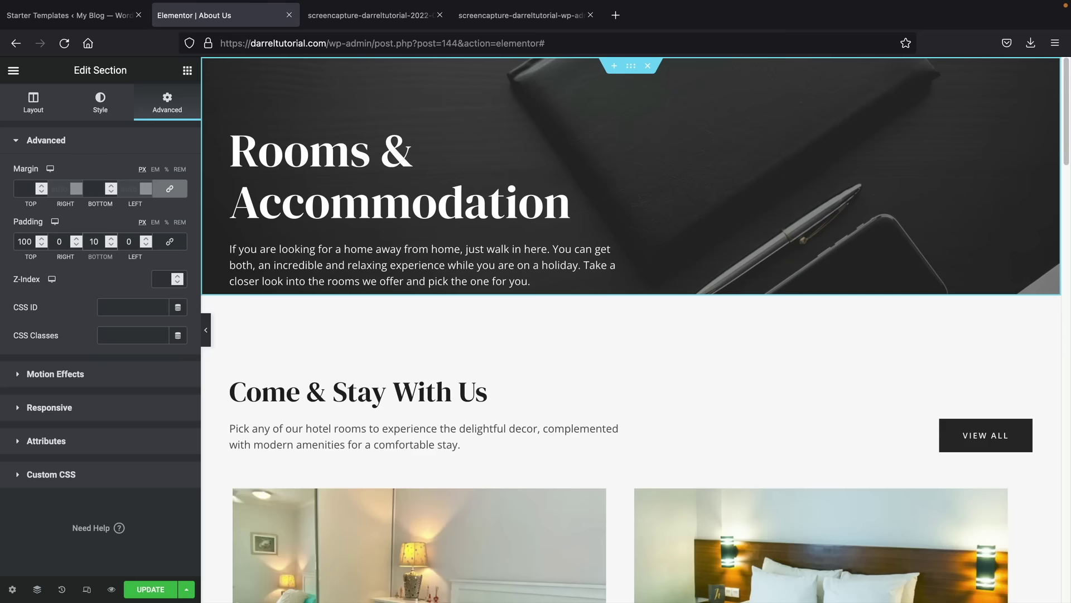
text(0)
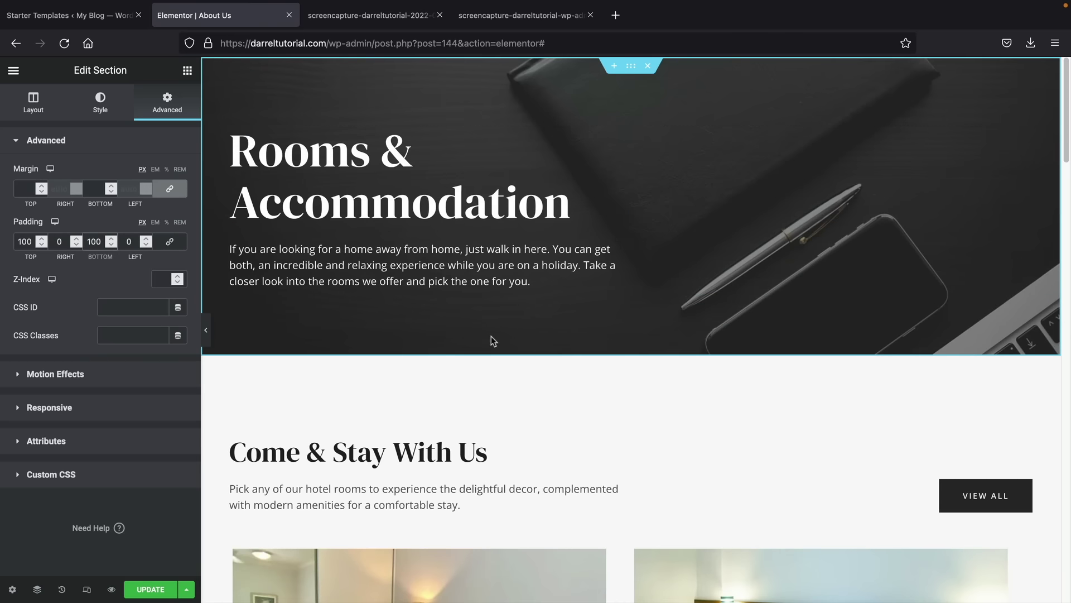
- Scroll down the page and select the Double Deluxe Room image for editing
scroll(518, 342, down, 3)
scroll(517, 346, down, 6)
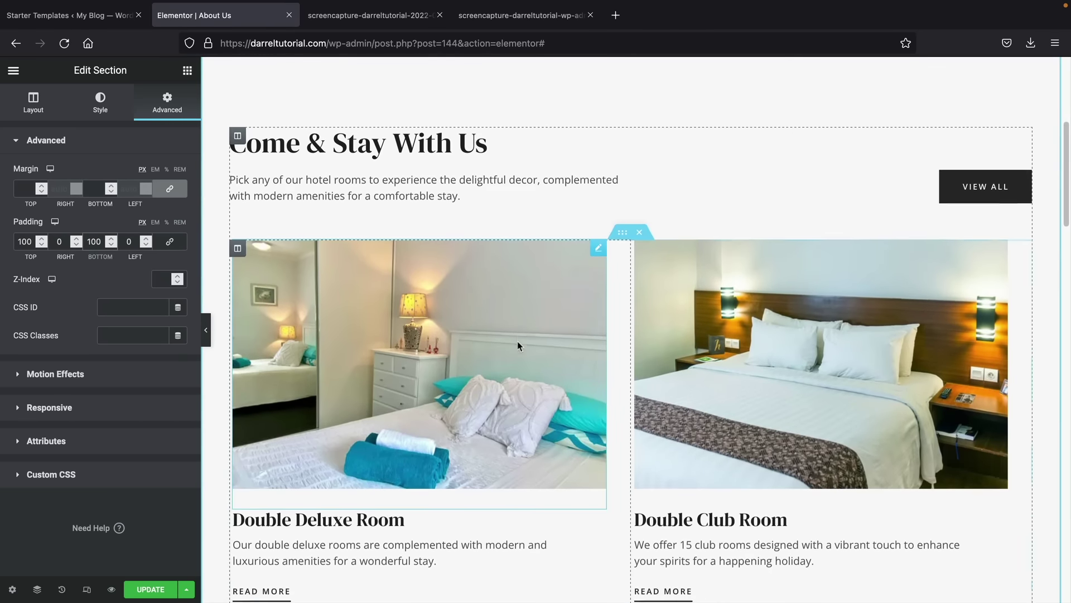
scroll(517, 345, down, 6)
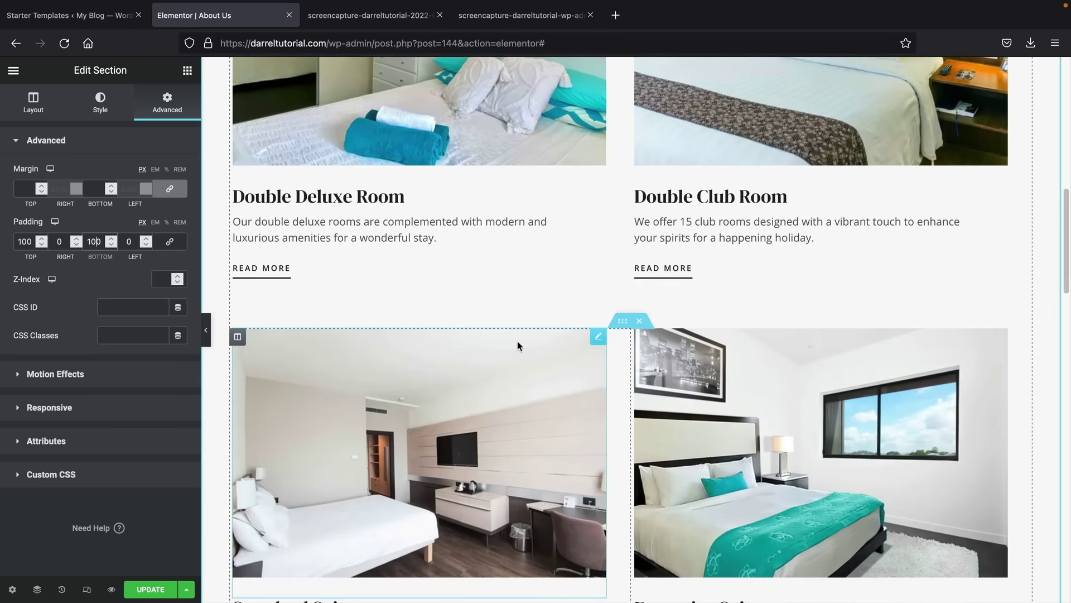
scroll(517, 344, down, 6)
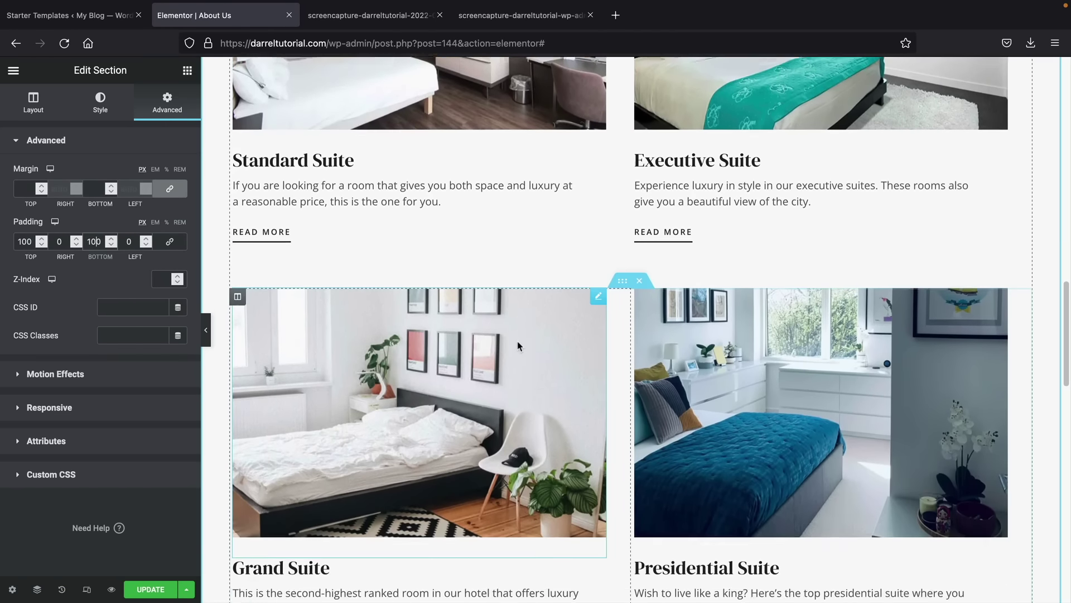
scroll(517, 346, down, 7)
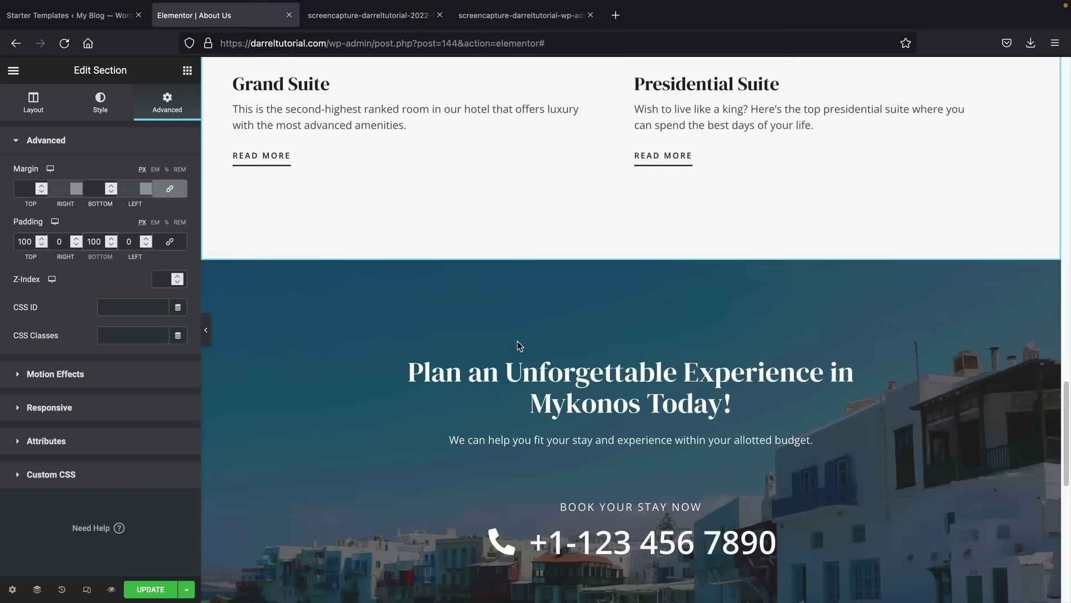
scroll(517, 341, down, 3)
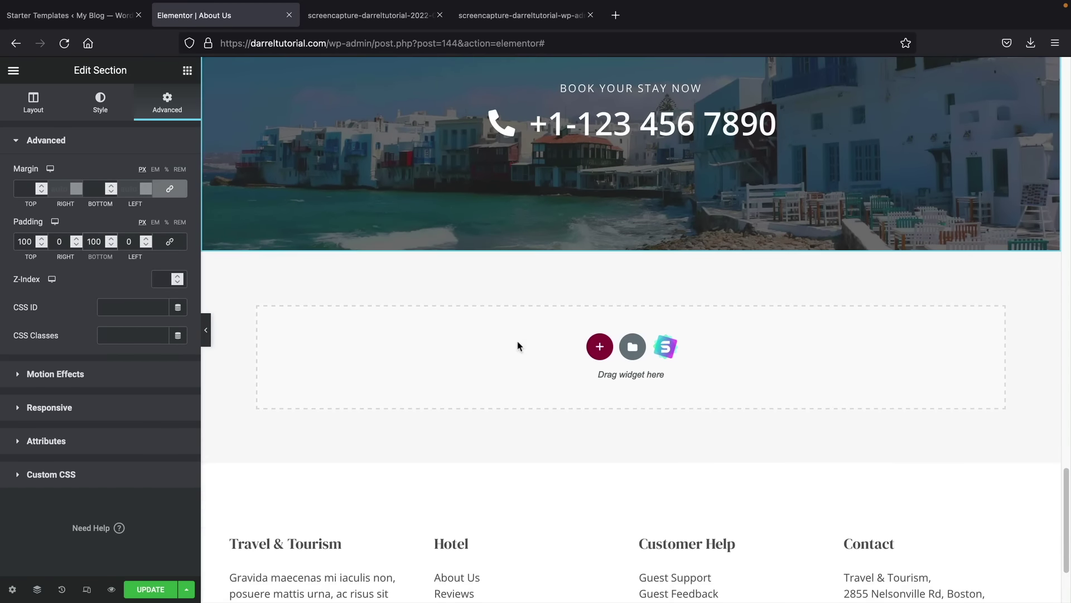
scroll(517, 341, up, 9)
scroll(517, 344, up, 10)
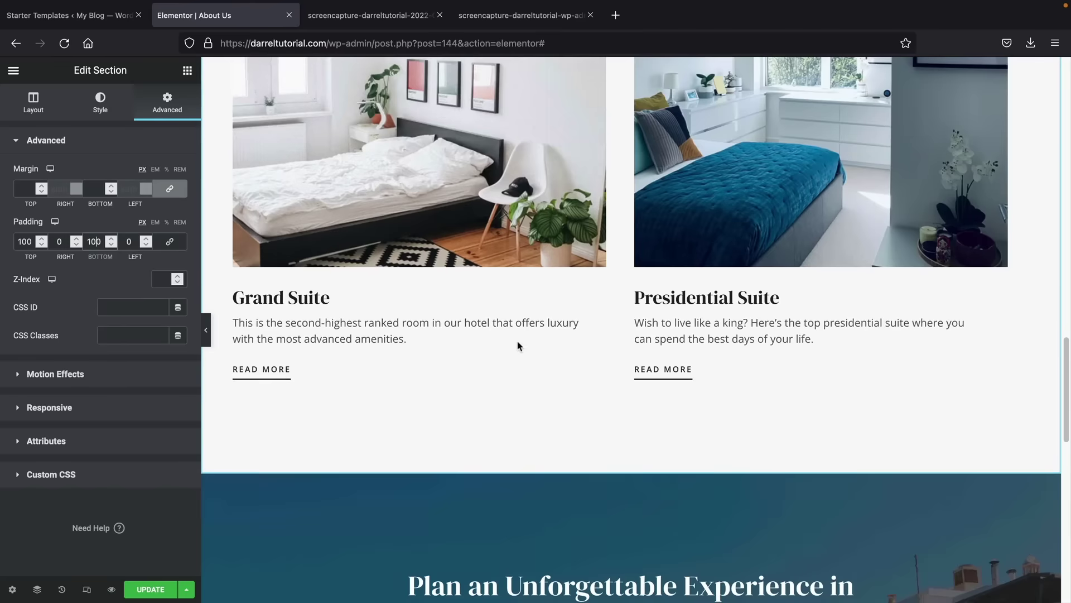
scroll(517, 341, up, 9)
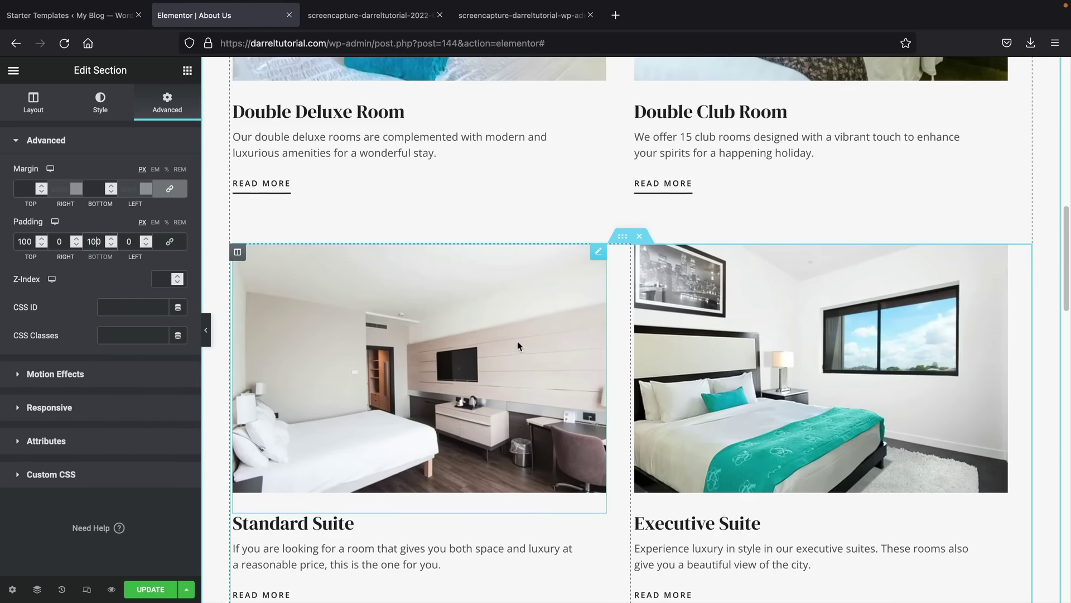
scroll(517, 342, up, 1)
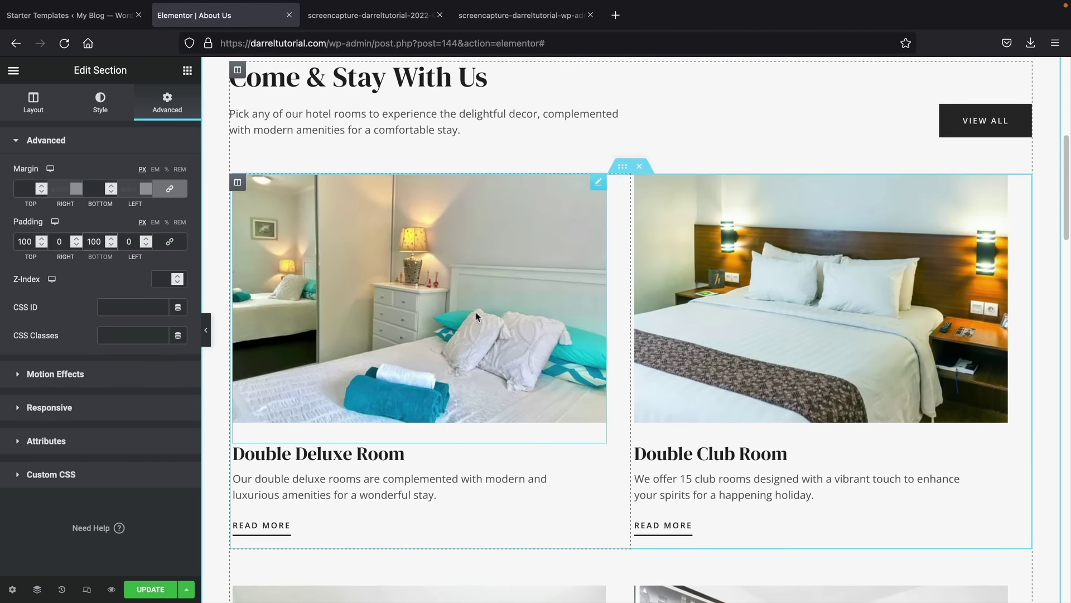
click(425, 284)
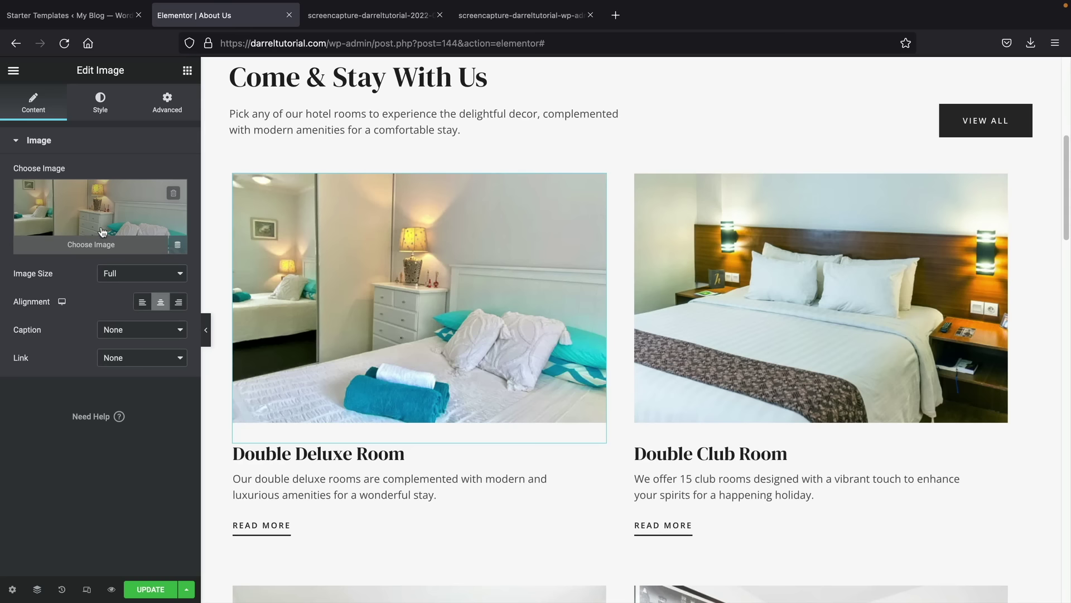
- Swap the Double Deluxe Room photo for a YouTube Video widget, then open the History list
right_click(597, 186)
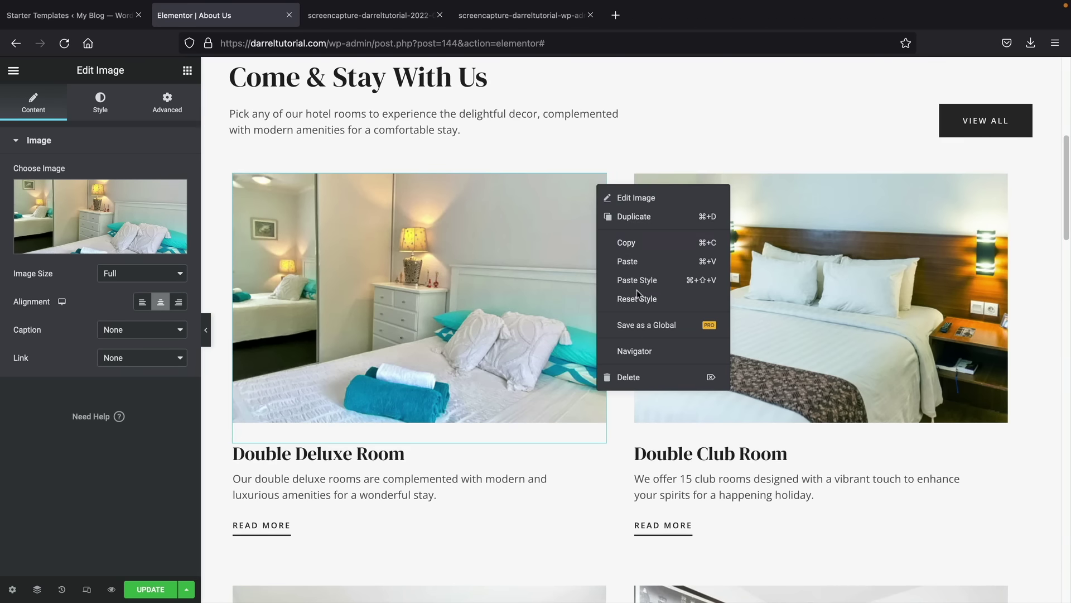
click(656, 377)
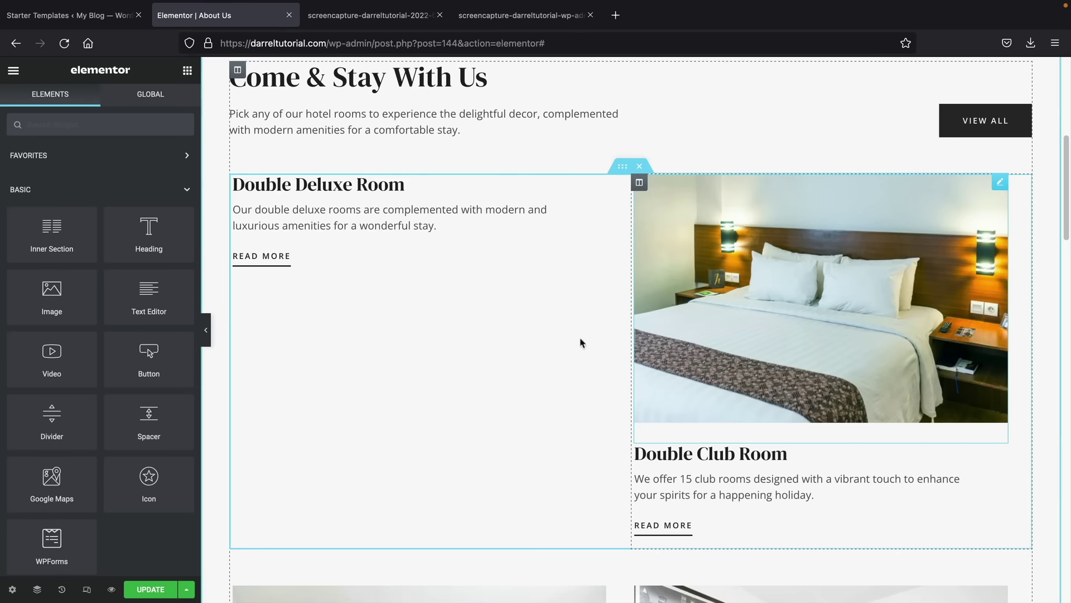
mouse_move(52, 356)
mouse_down()
mouse_move(181, 282)
mouse_move(272, 197)
mouse_up()
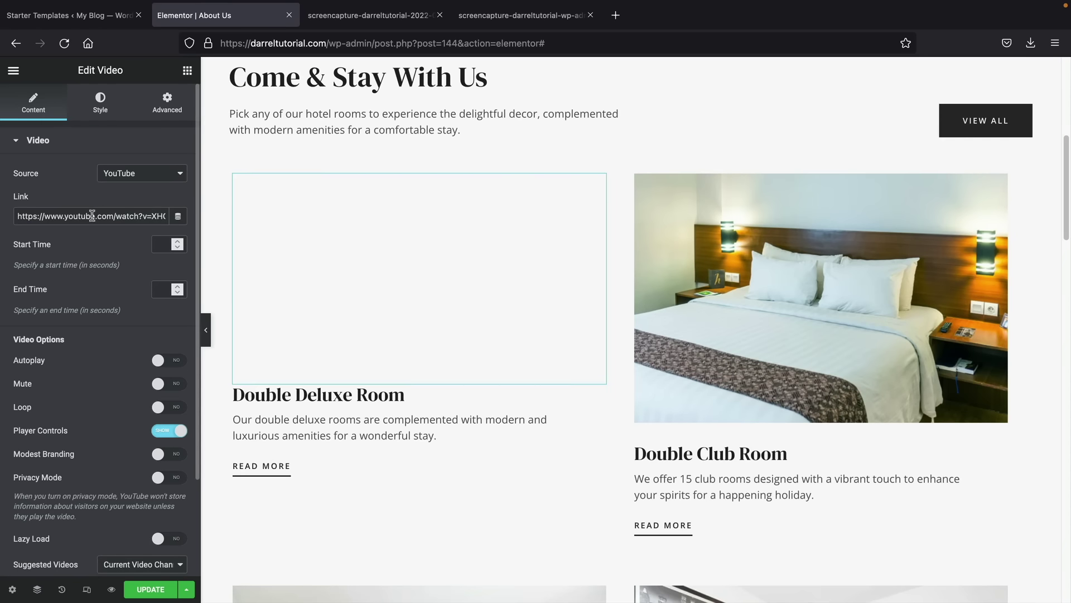
click(402, 270)
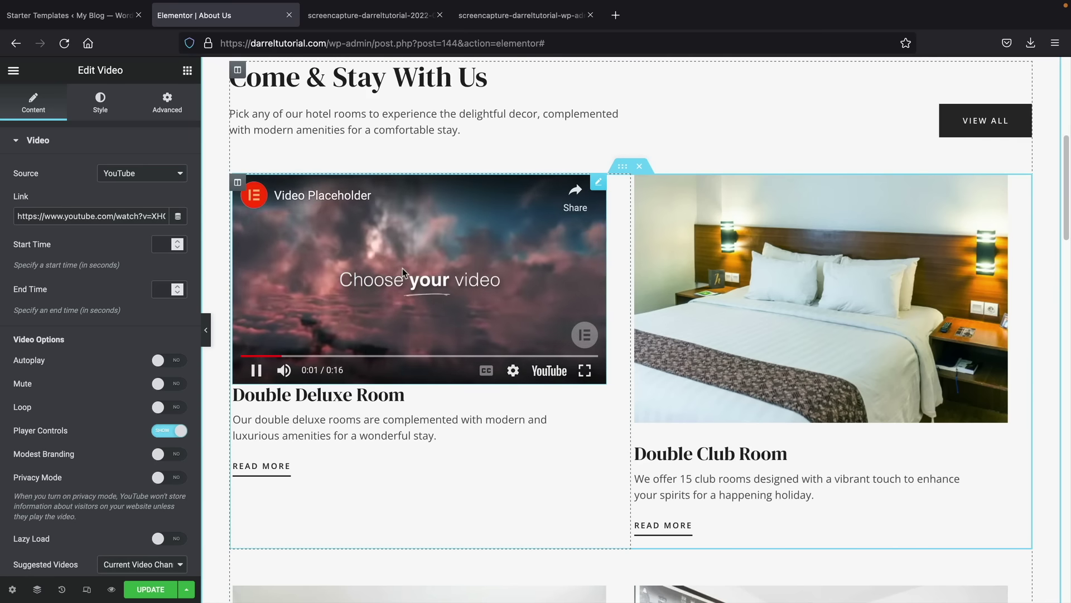
click(62, 589)
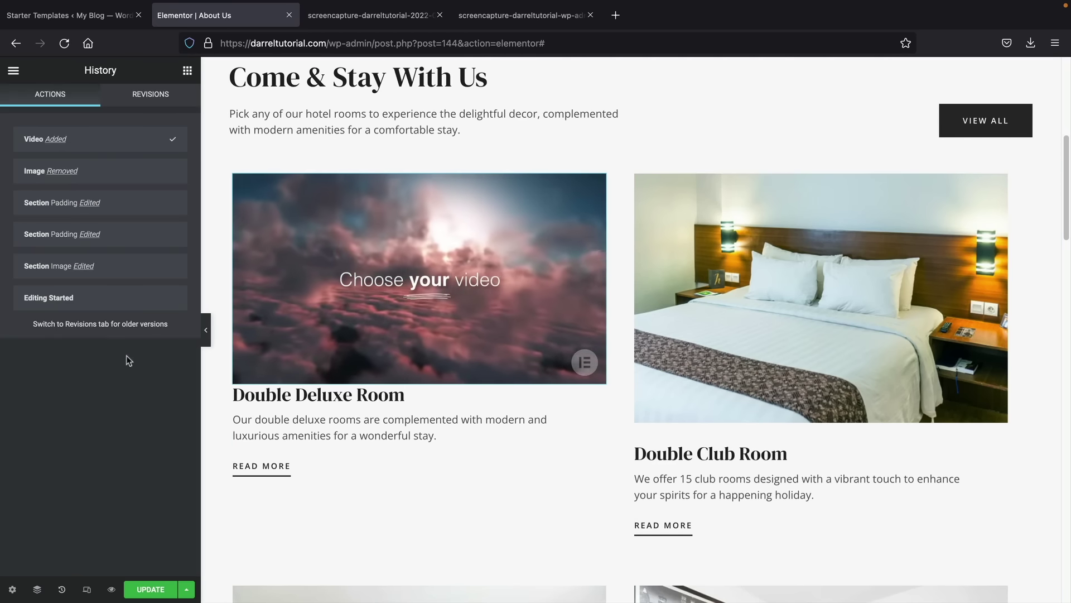
- Revert to the Section Padding Edited history entry, update the page, and exit to the dashboard
click(125, 203)
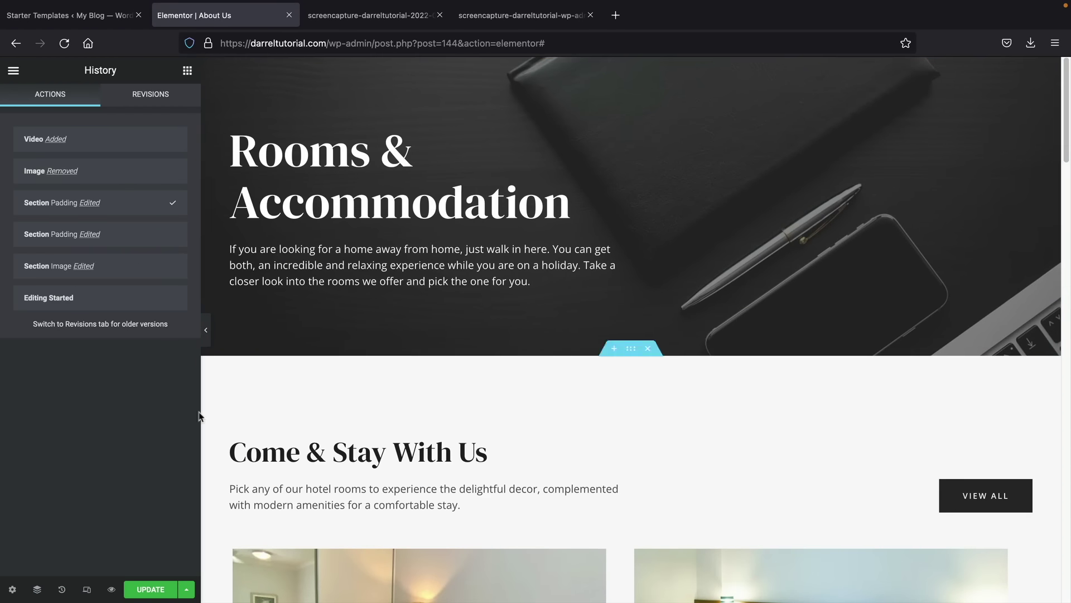
click(147, 589)
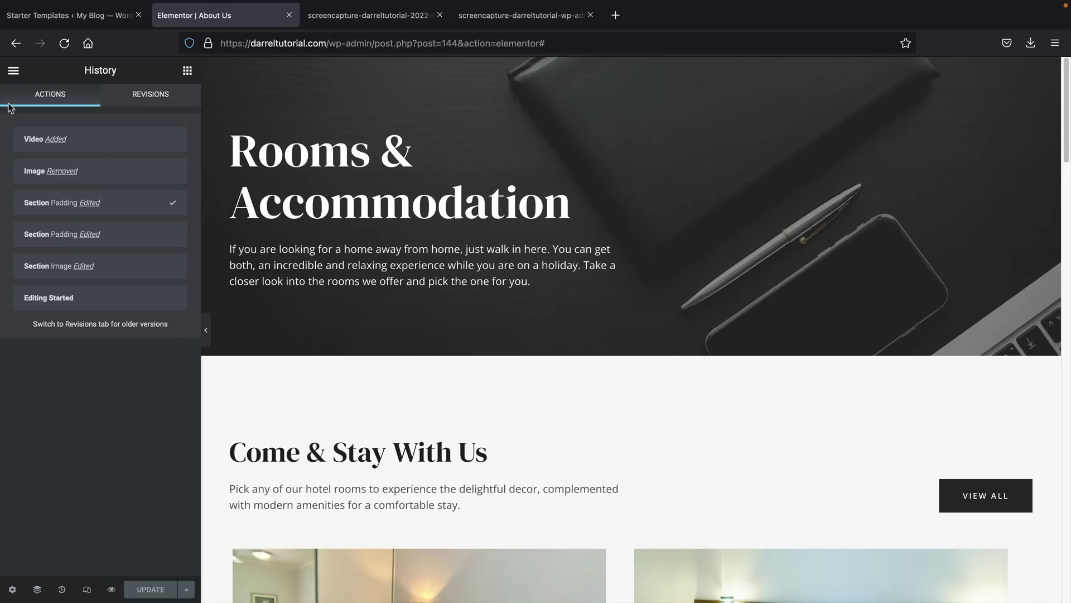
click(14, 73)
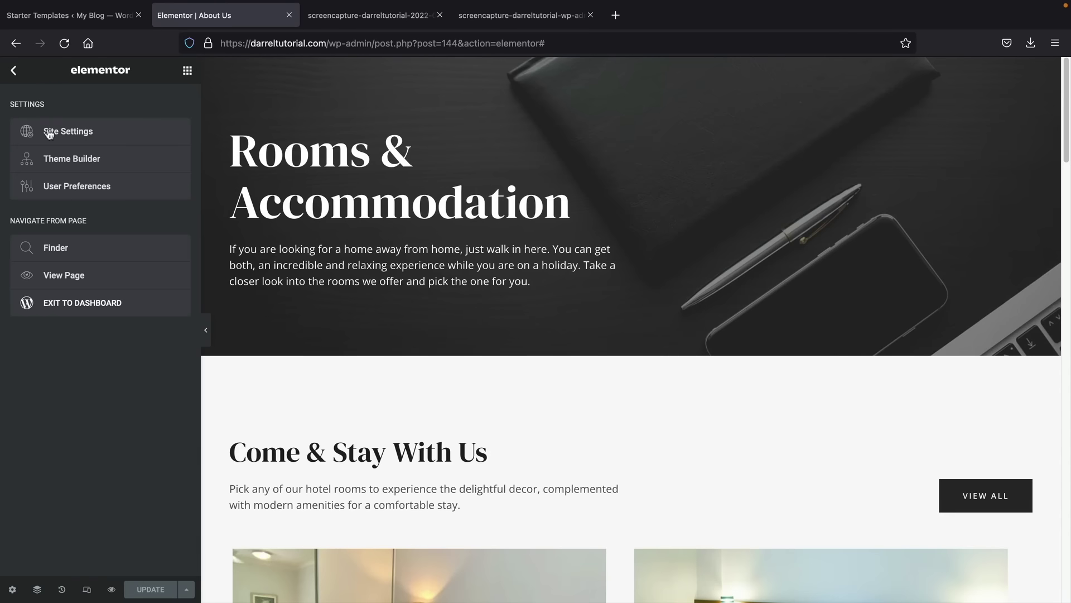
click(84, 305)
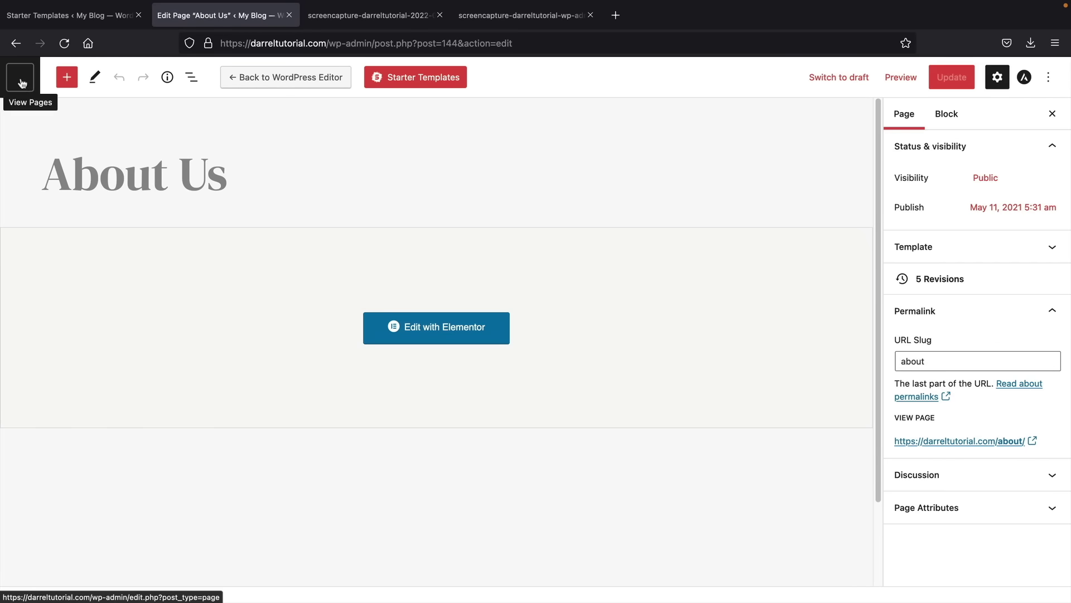
- Go to the Pages list and view the live Amenities page
click(21, 82)
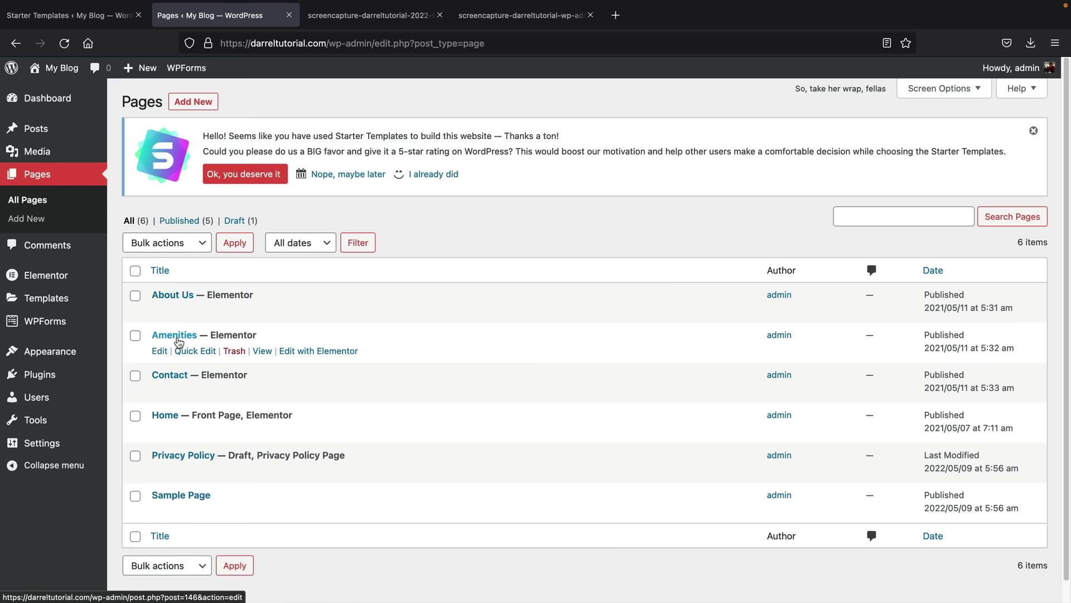
scroll(181, 341, down, 1)
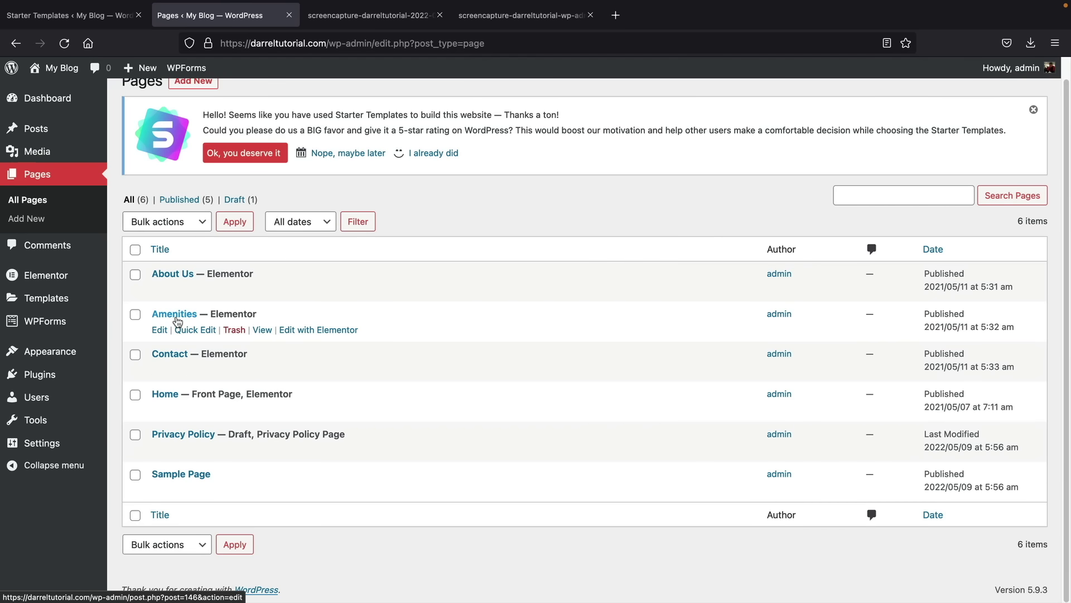
click(262, 330)
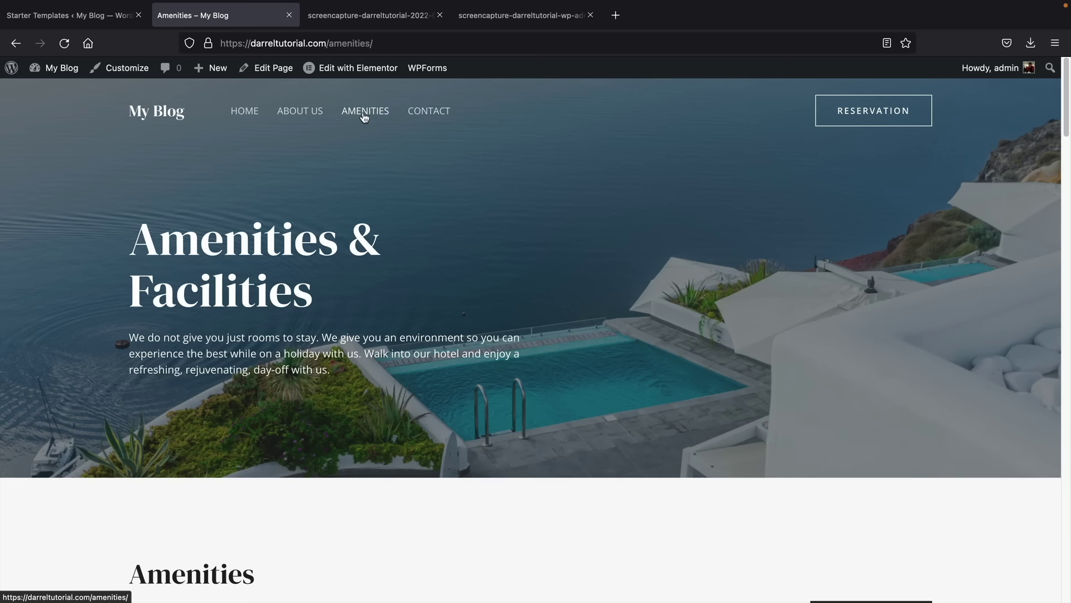
- Rename the Amenities page to 'Services' with URL slug 'services' and save it
click(278, 70)
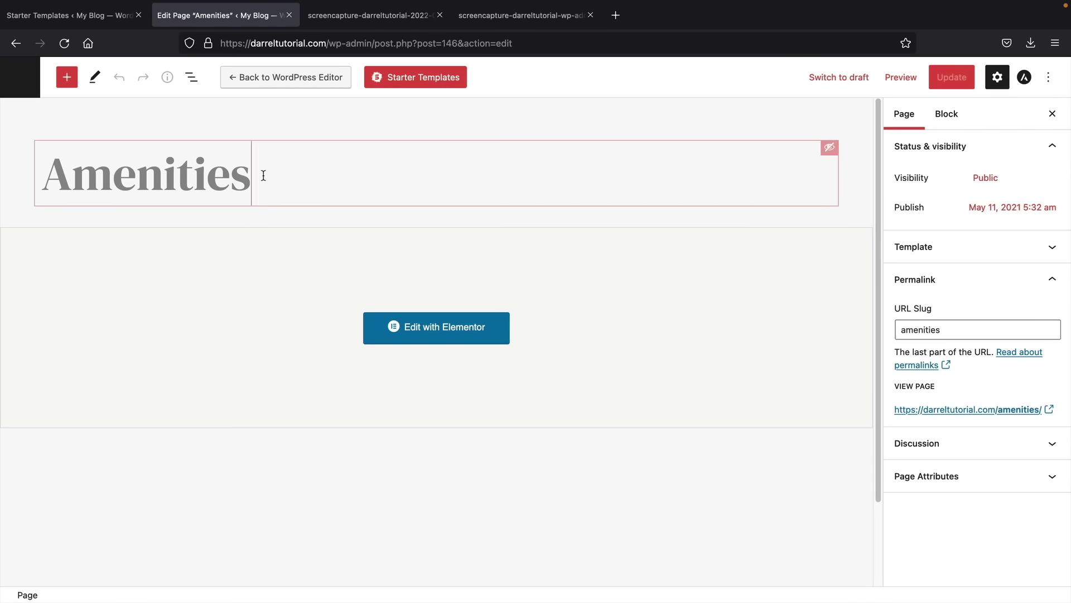
double_click(264, 175)
text(Services)
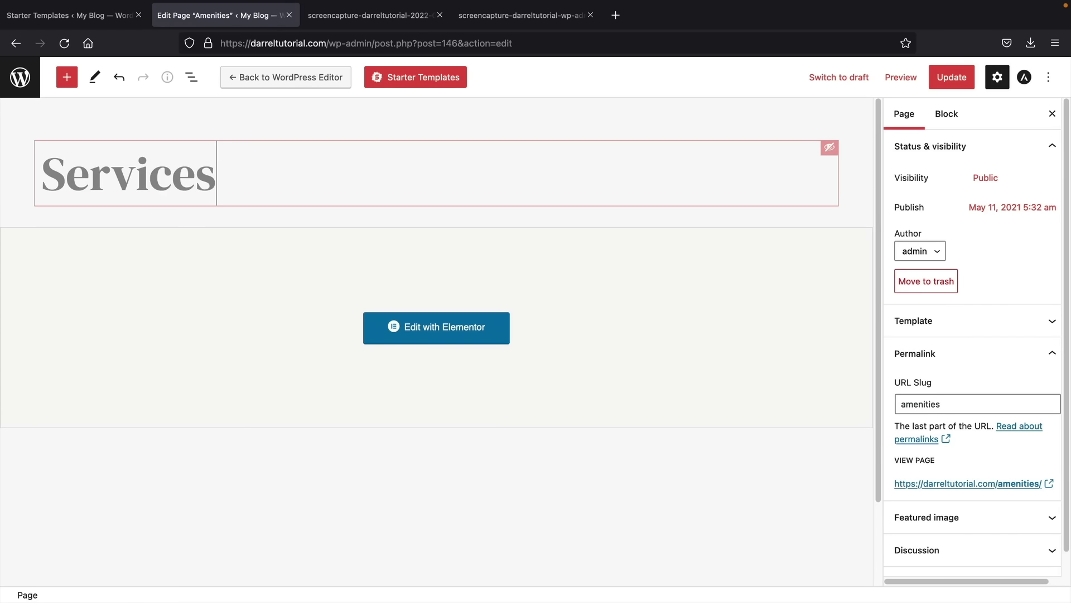
double_click(992, 404)
text(s)
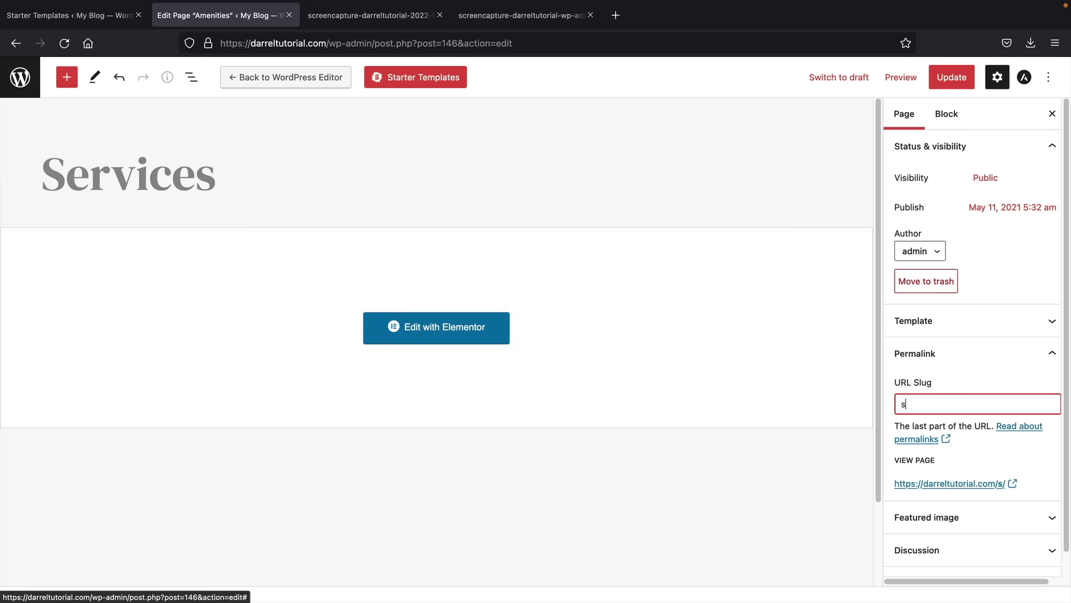
text(ervices)
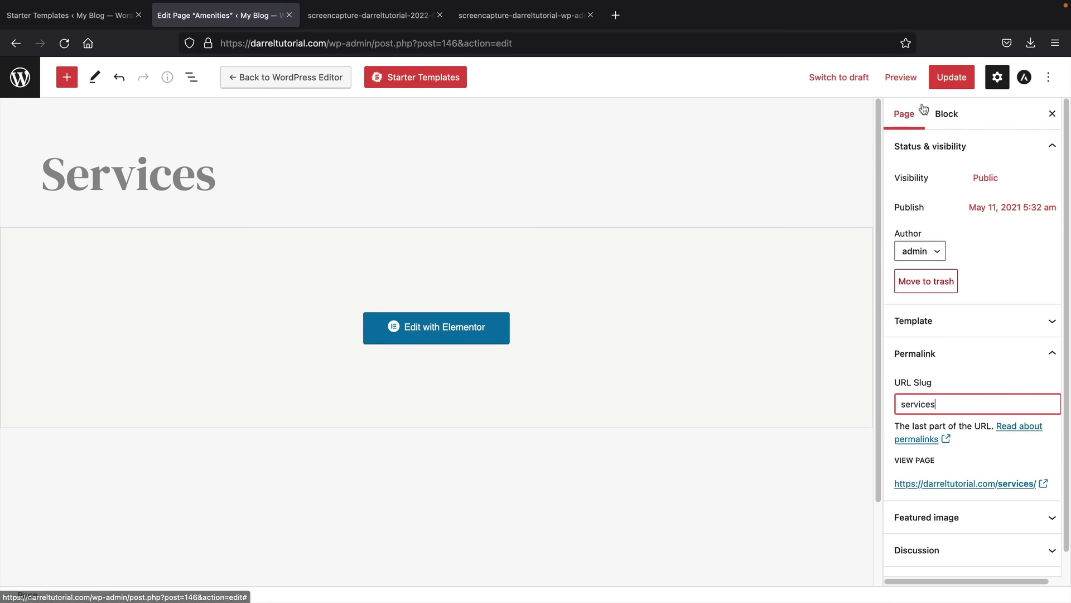
click(947, 78)
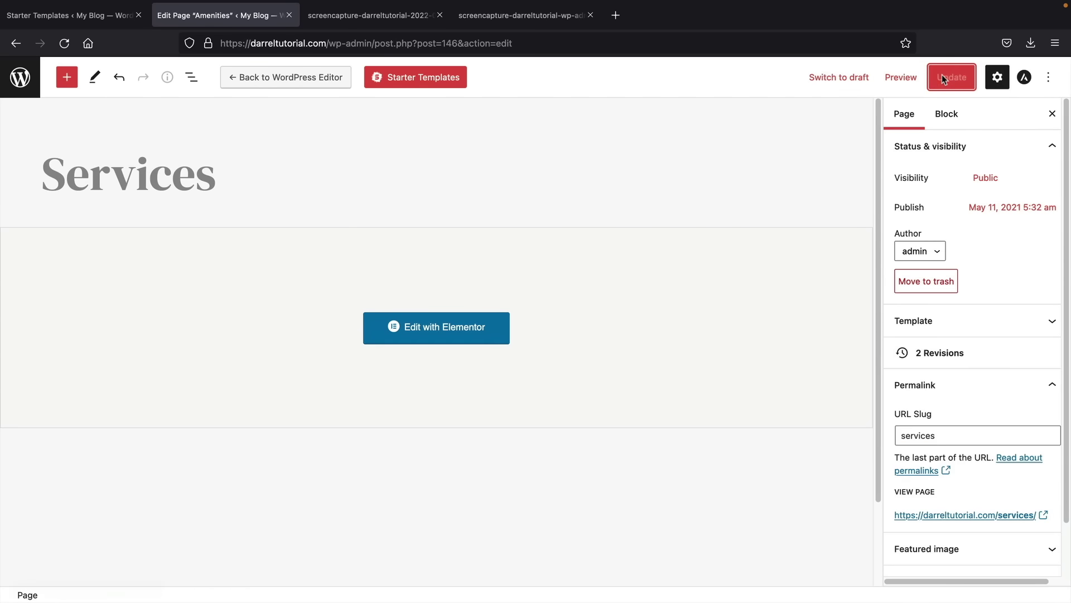
click(425, 337)
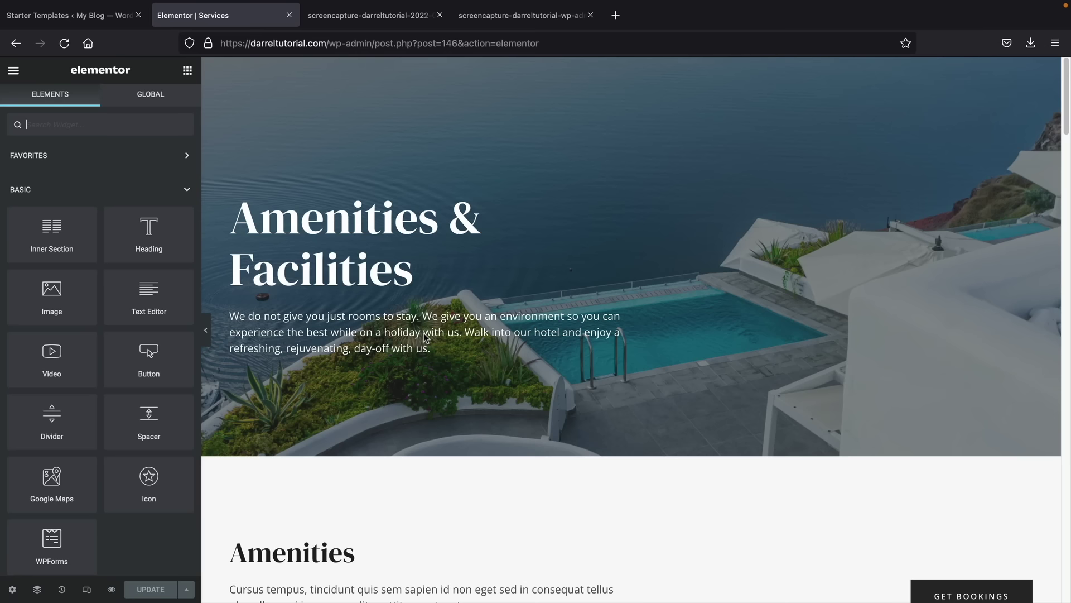
- Replace the hero section's poolside background with the dark office-desk-smartphone photo
right_click(440, 136)
click(455, 149)
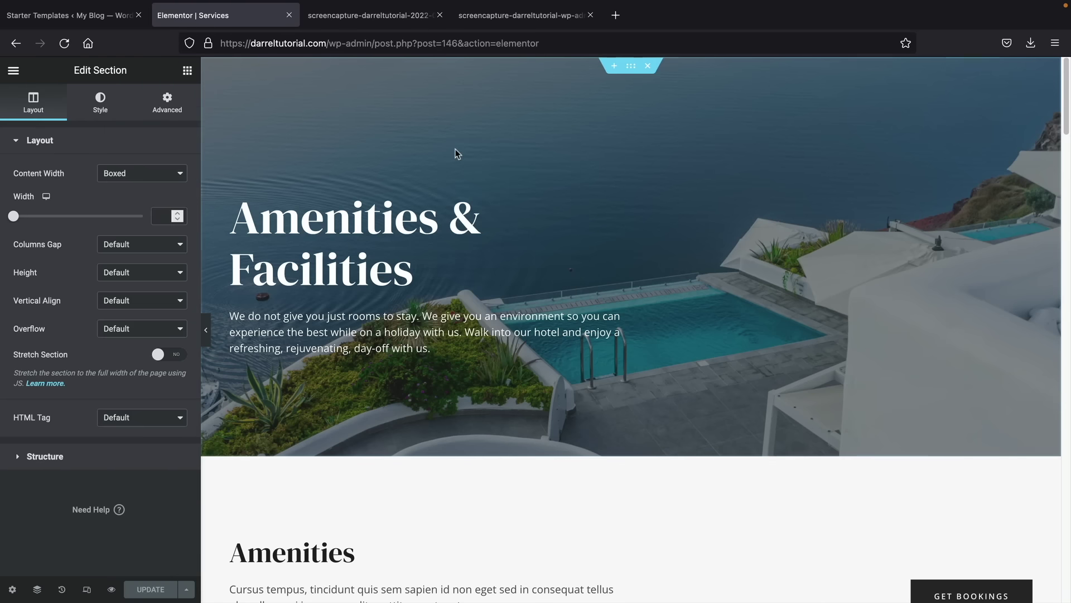
click(116, 112)
click(91, 301)
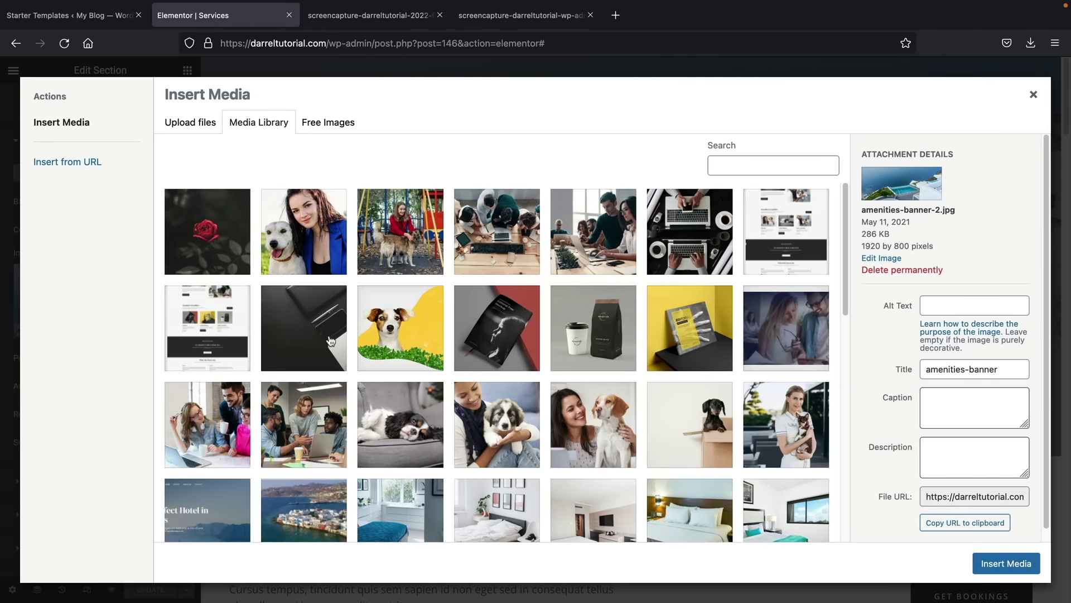
click(330, 341)
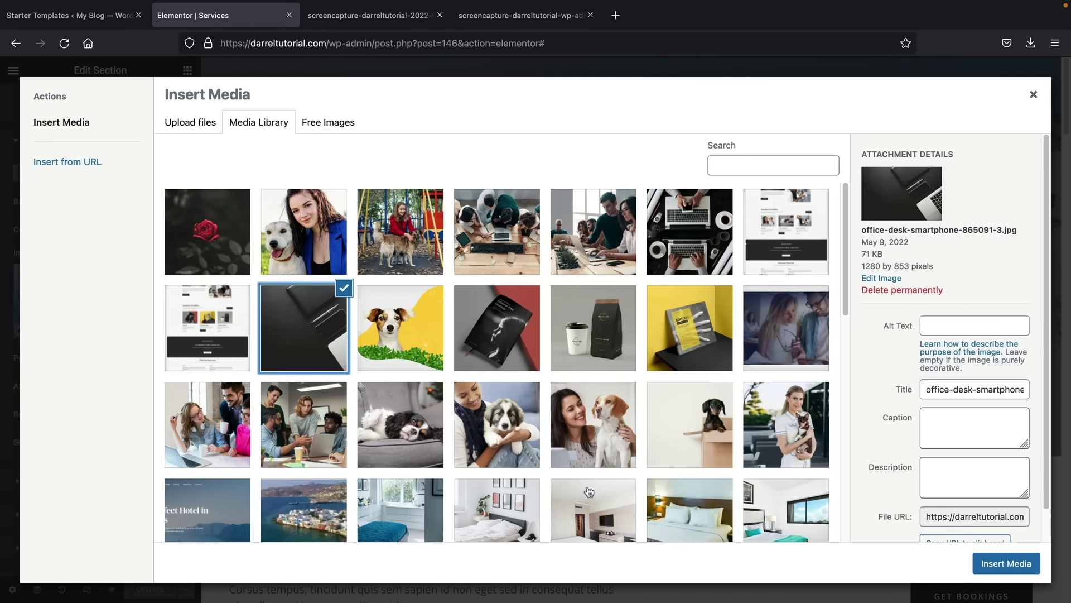
click(1005, 563)
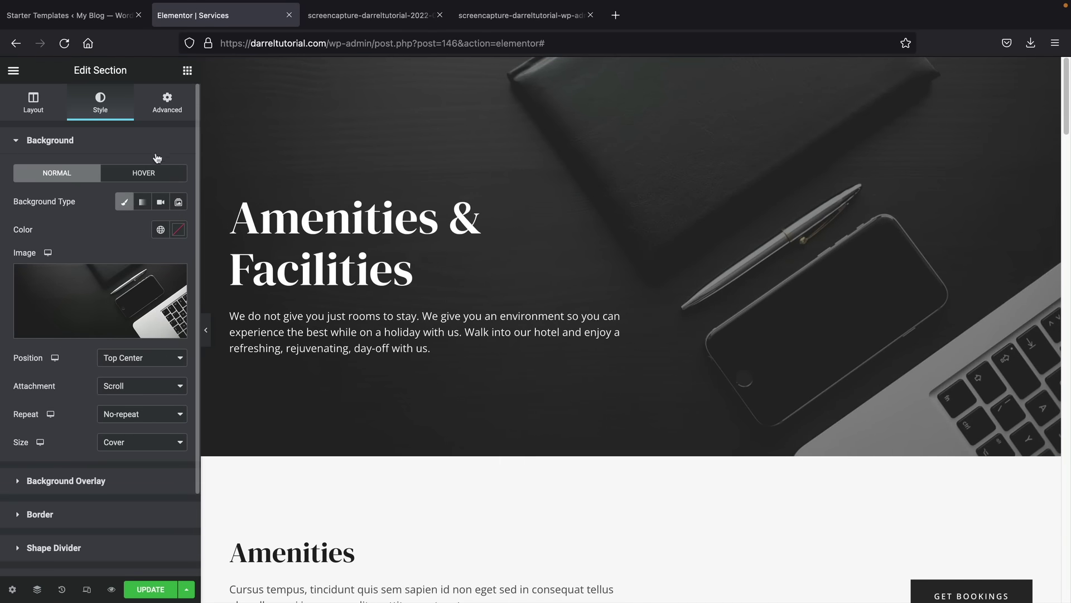
- Set the hero section's top and bottom padding to 100
click(161, 111)
double_click(24, 241)
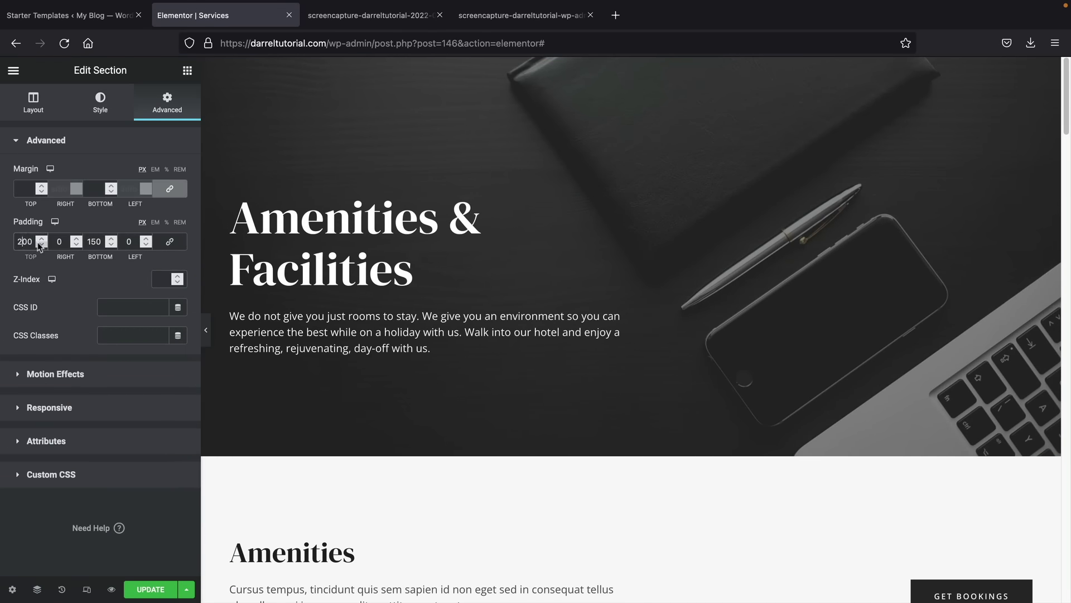
text(100)
click(98, 241)
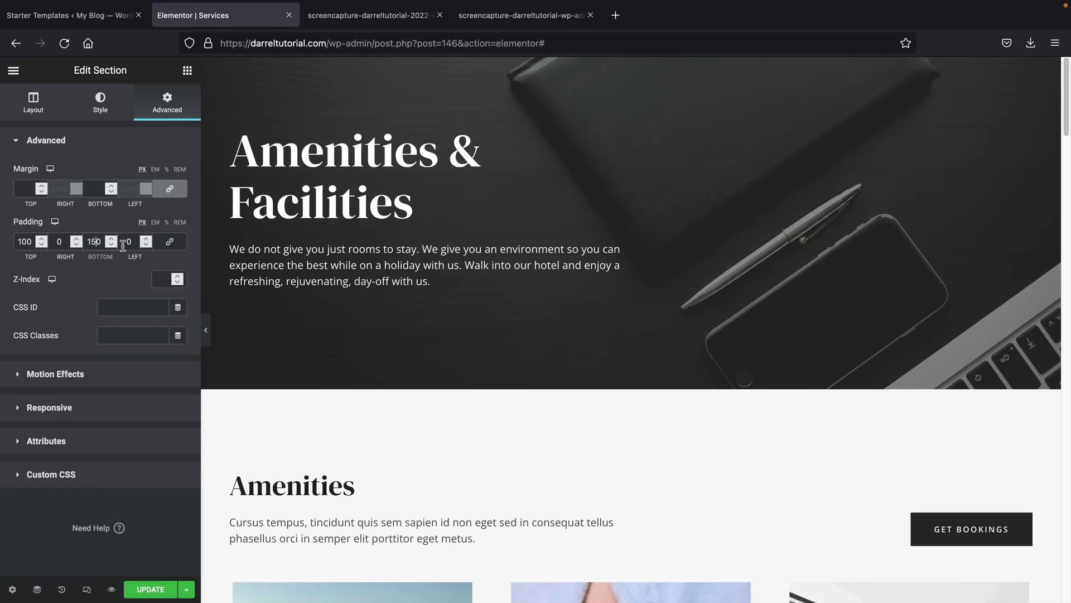
key(BackSpace)
key(BackSpace)
key(BackSpace)
text(100)
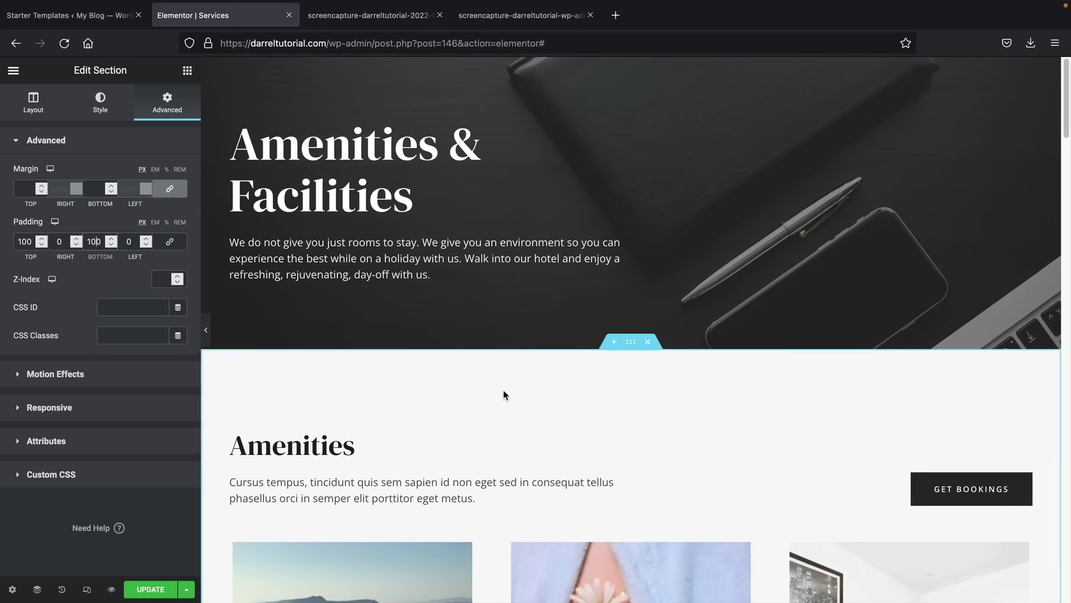
- Delete the two photo gallery sections before Other Perks & Facilities
scroll(505, 394, down, 4)
scroll(504, 394, down, 3)
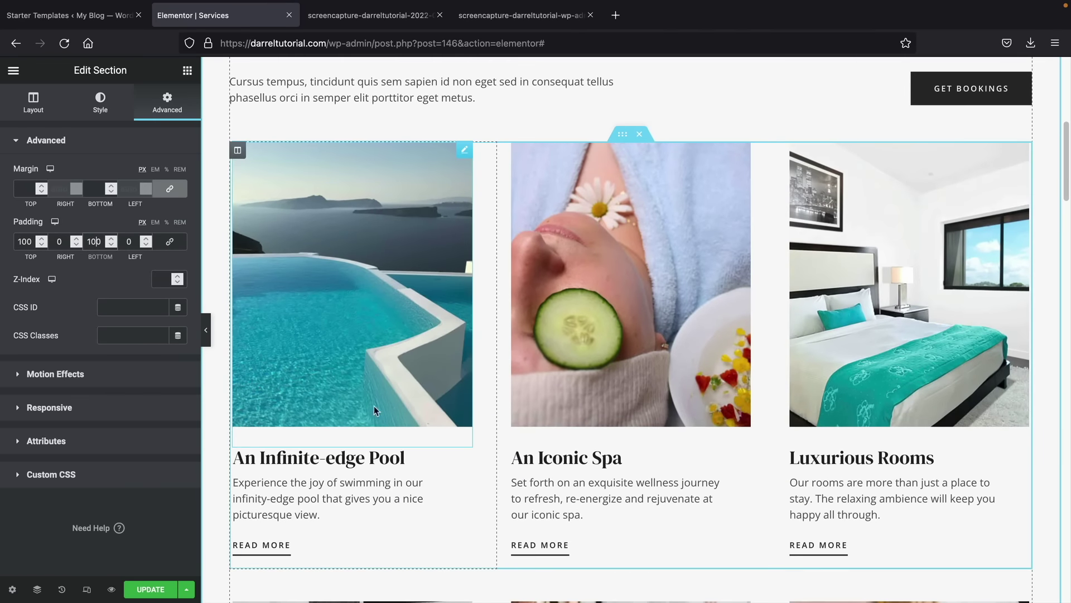
scroll(865, 433, down, 2)
scroll(864, 435, down, 20)
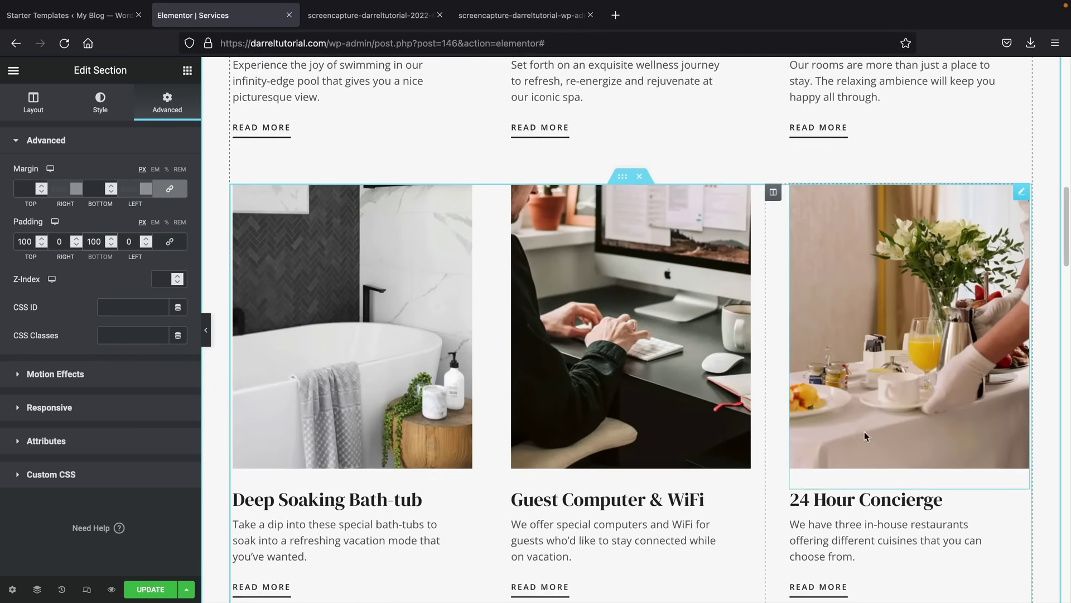
scroll(865, 431, up, 9)
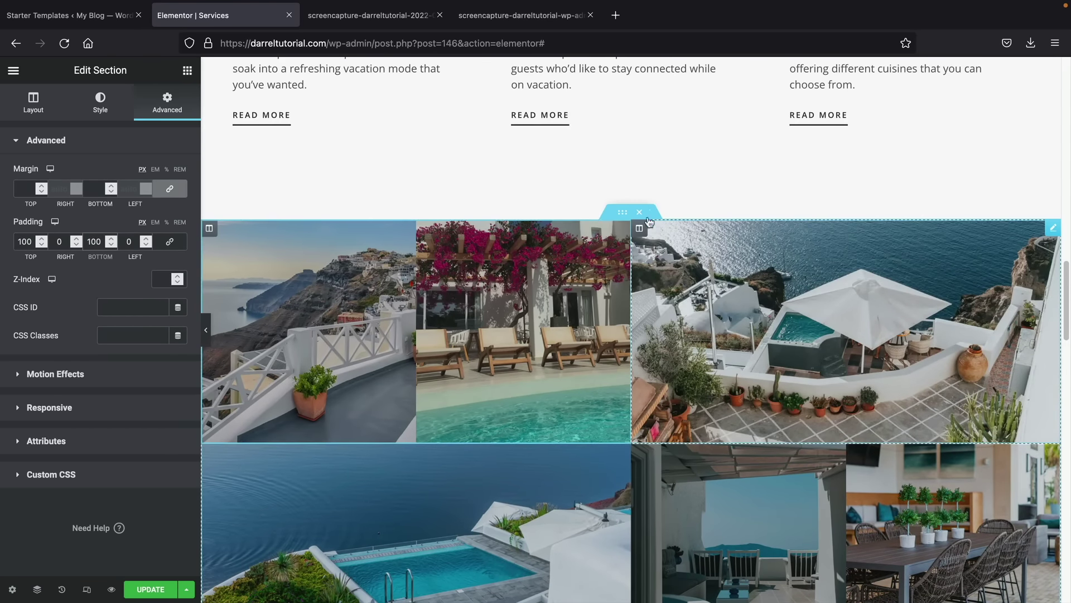
click(652, 212)
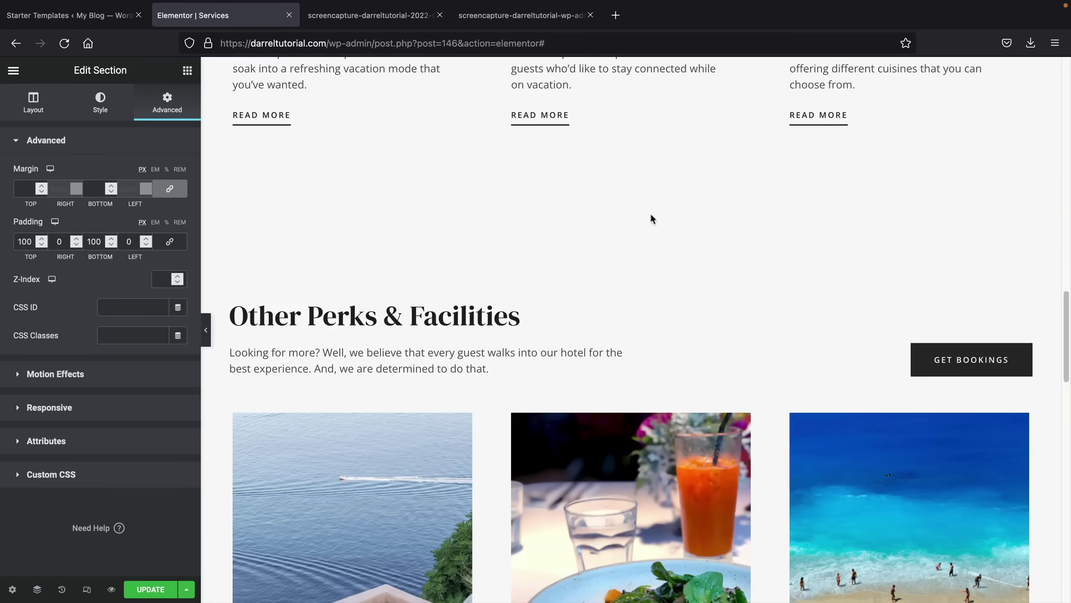
click(652, 212)
drag(1067, 334, 1068, 98)
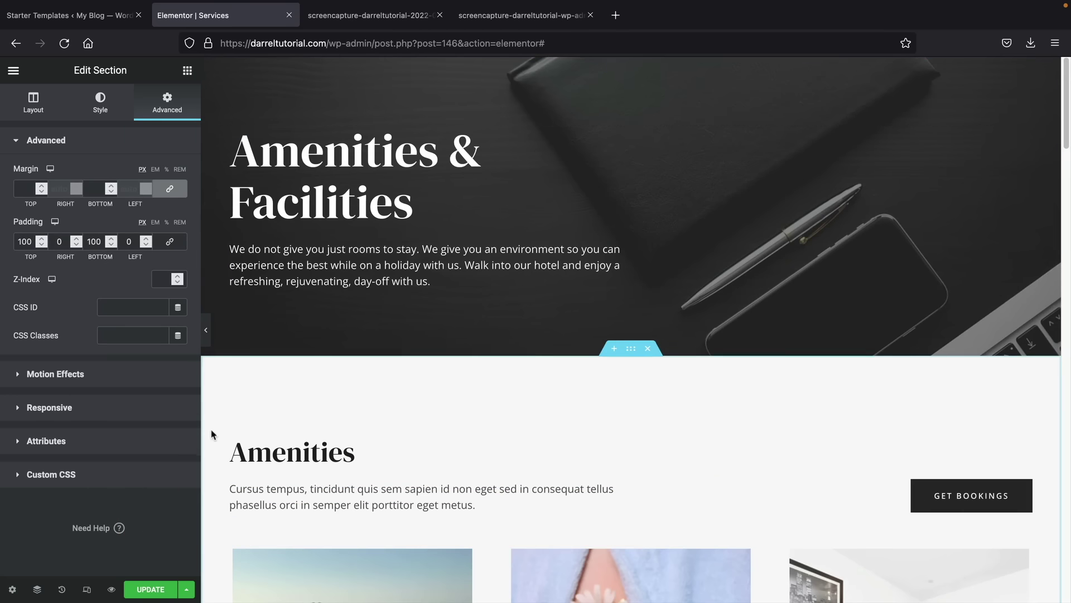
- Save the page to the library as a template named 'Website Template'
click(187, 590)
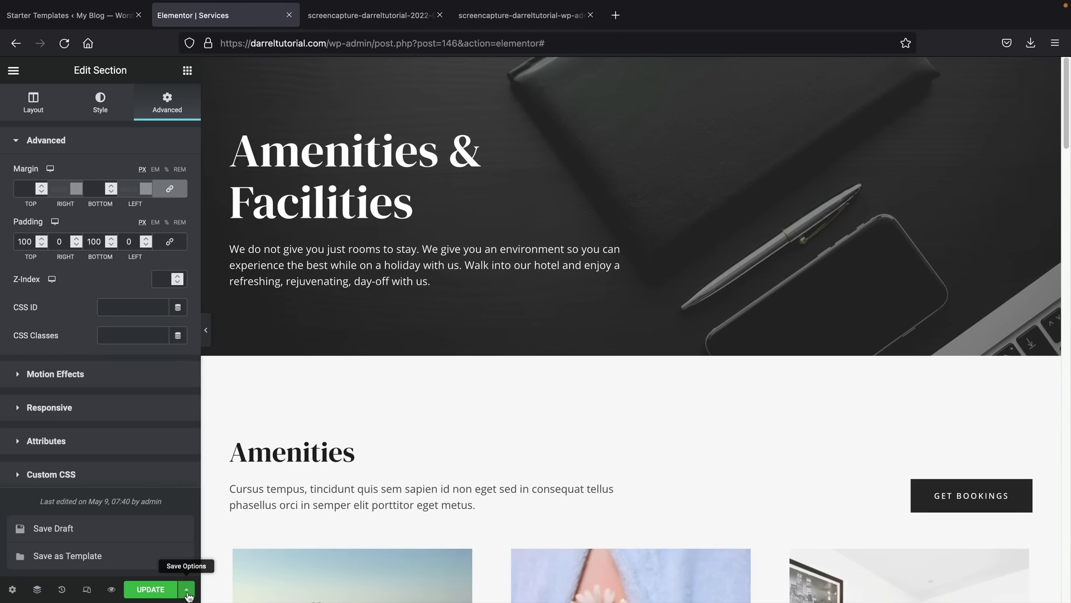
click(82, 558)
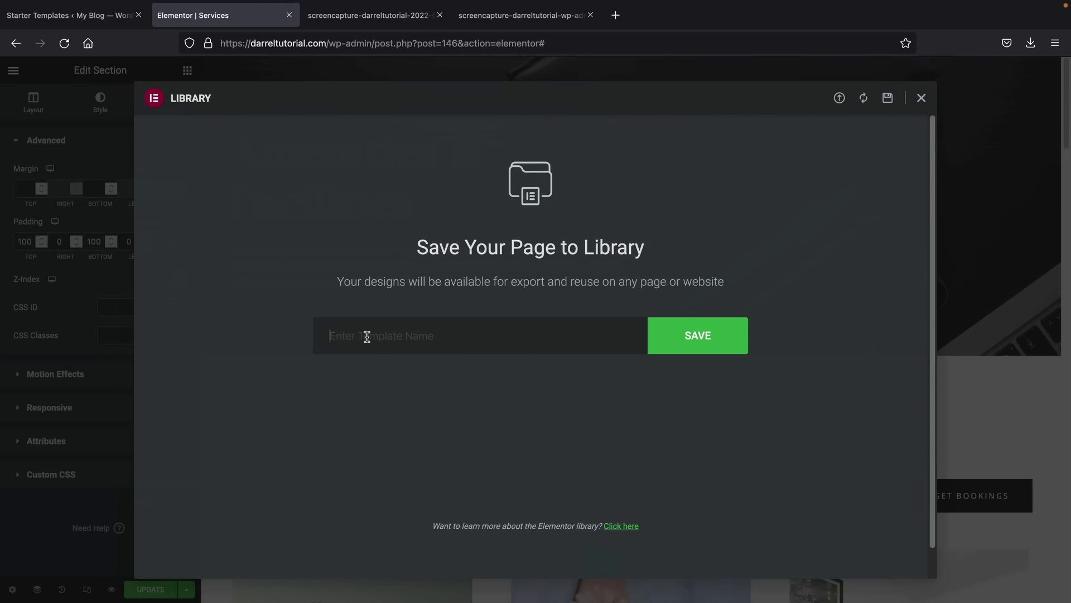
text(Web)
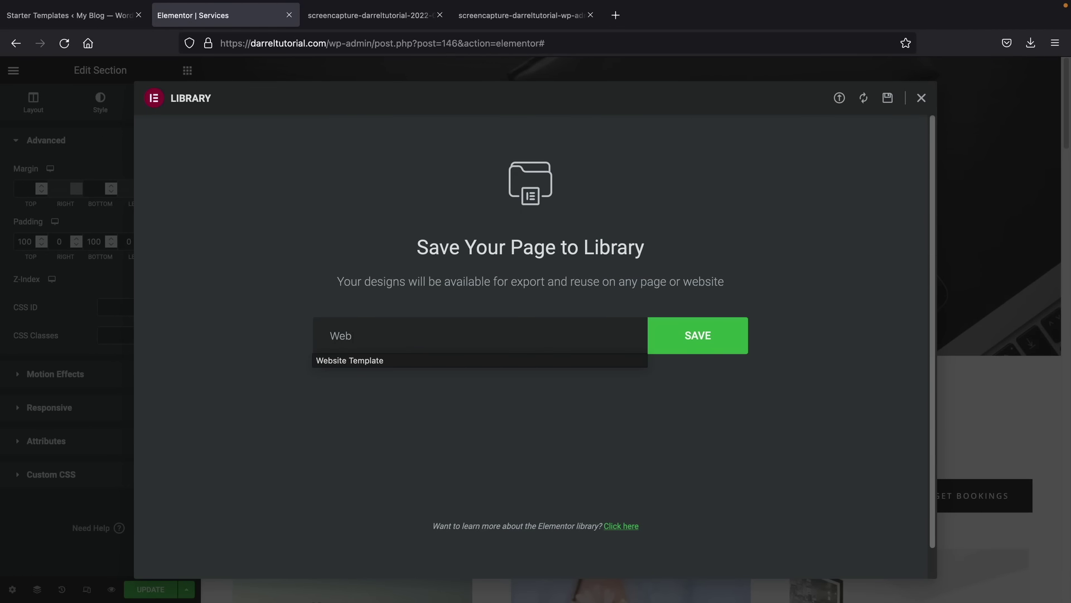
key(Down)
key(Return)
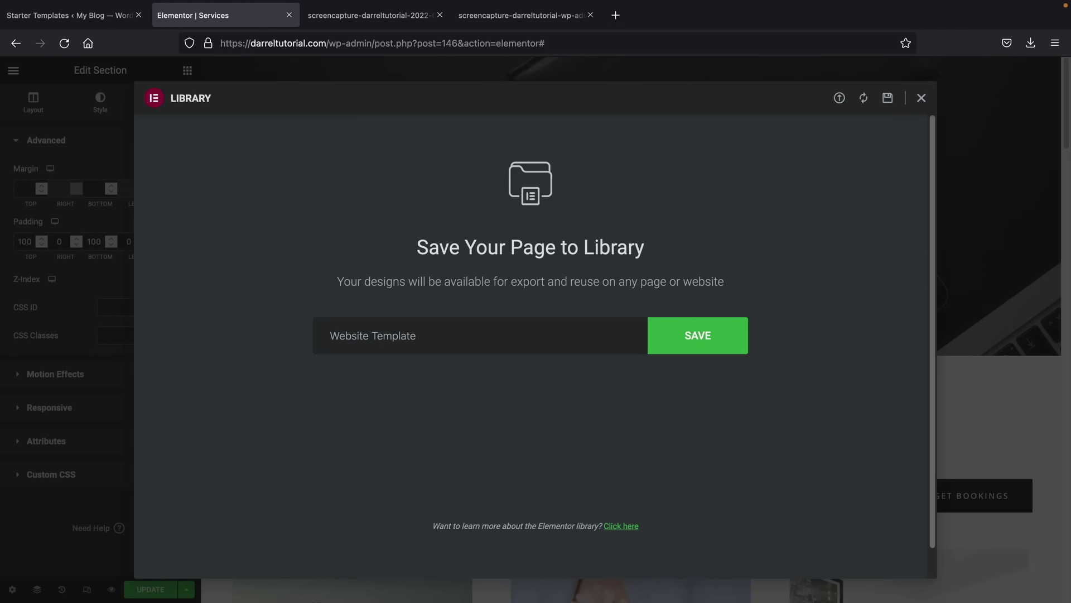
click(684, 346)
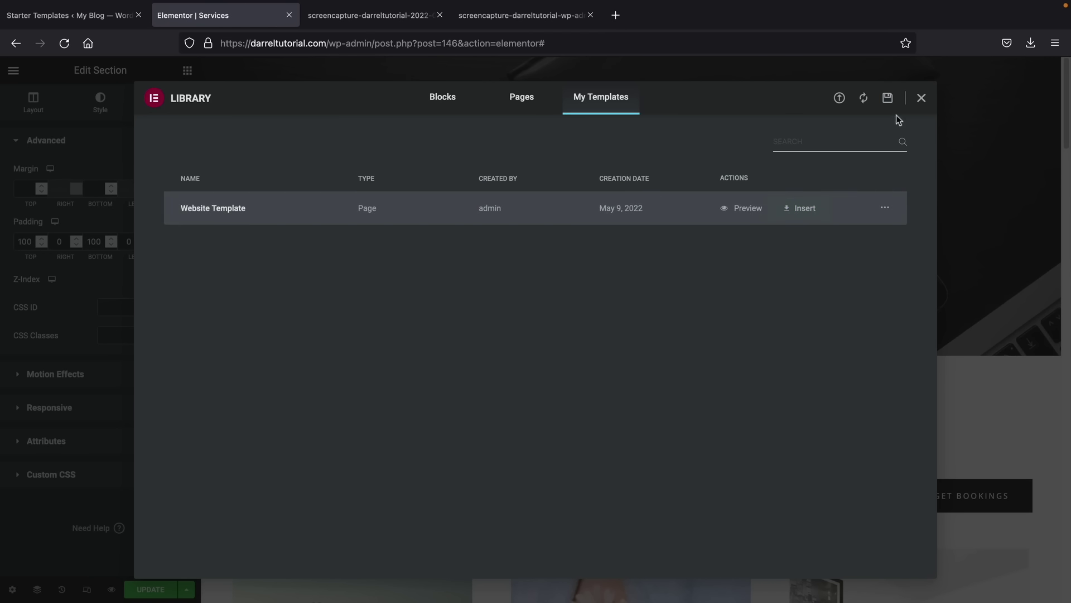
- Close the template library and publish the page changes
click(921, 99)
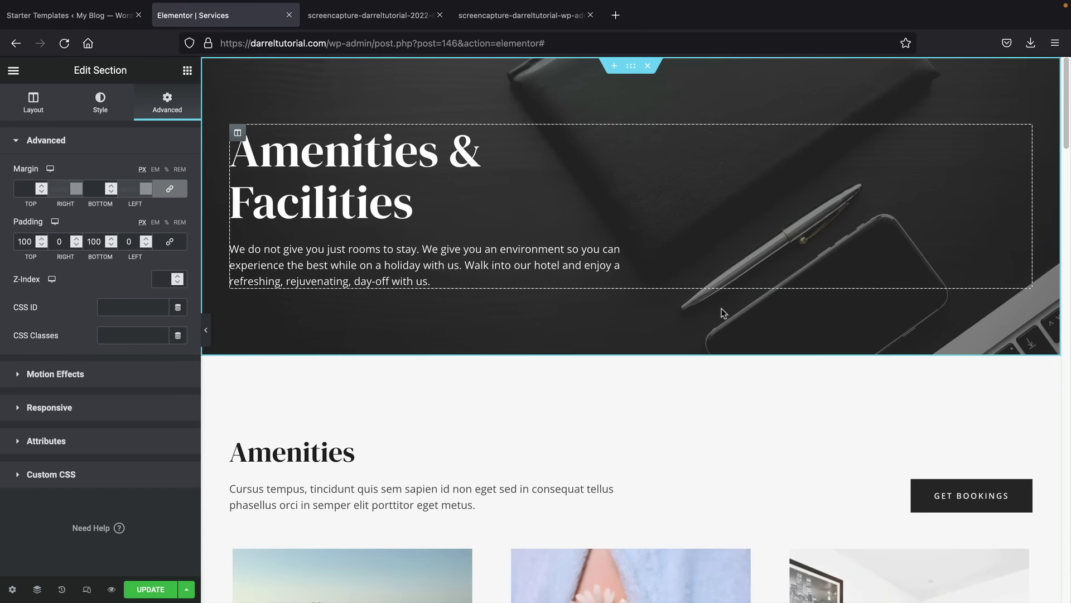
click(150, 589)
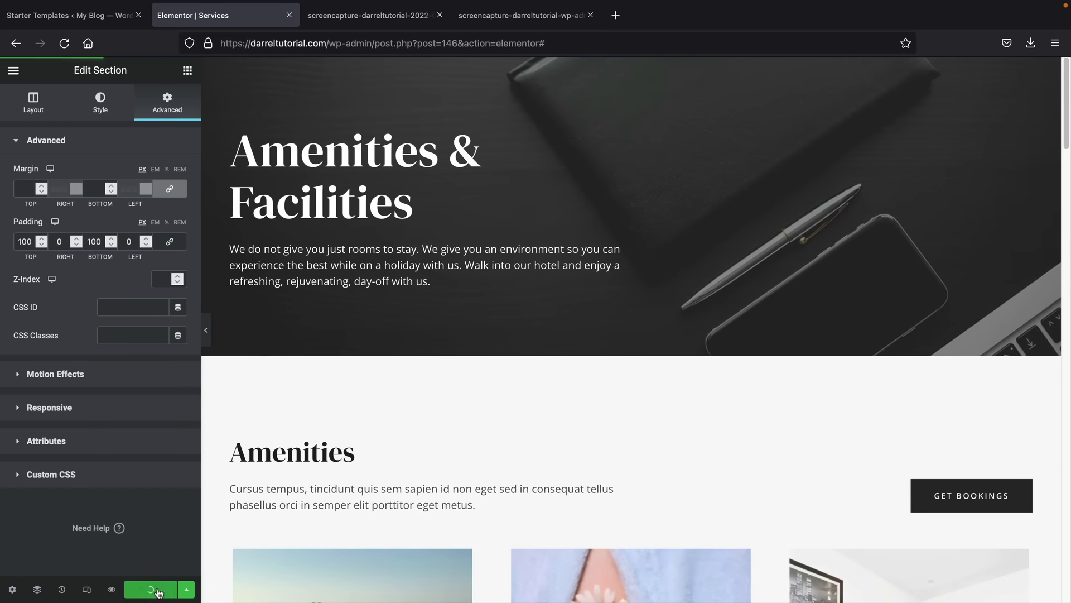
click(14, 71)
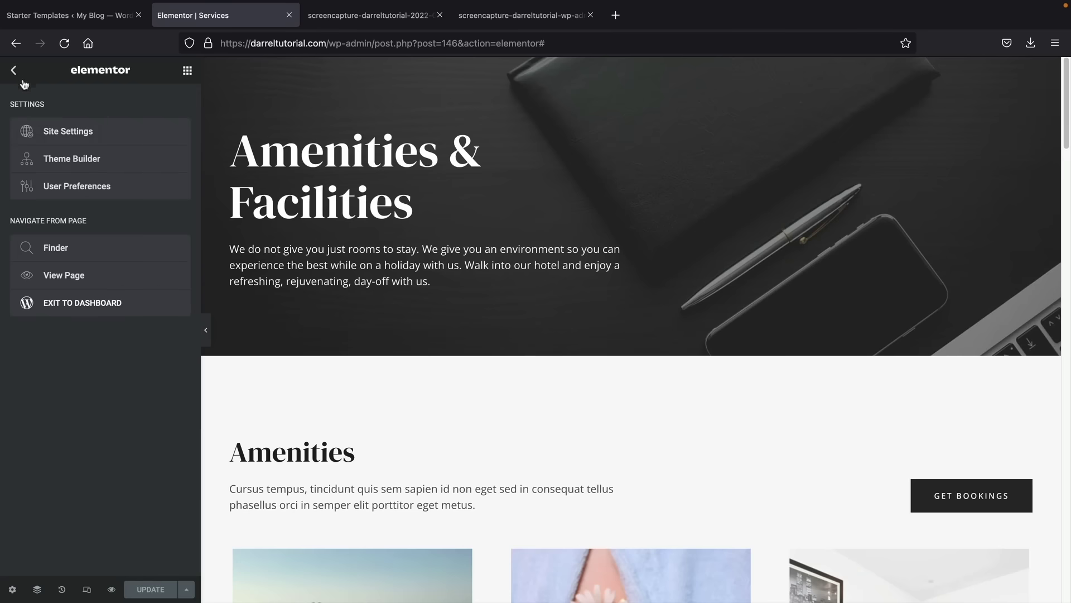
click(73, 276)
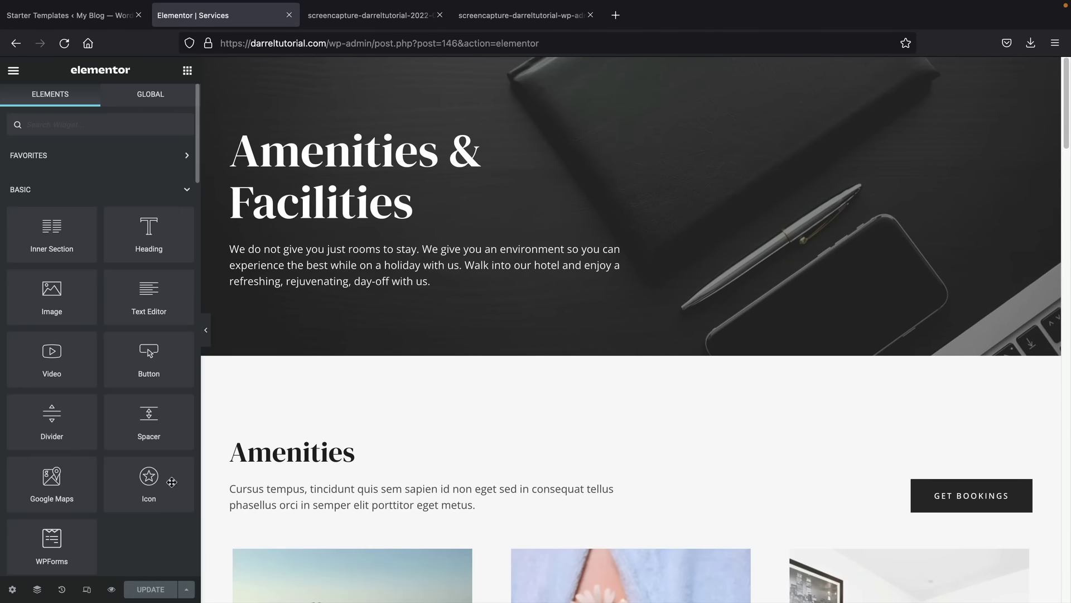
- Change the hero heading from 'Amenities & Facilities' to 'Services' and update the page
click(238, 157)
text(S)
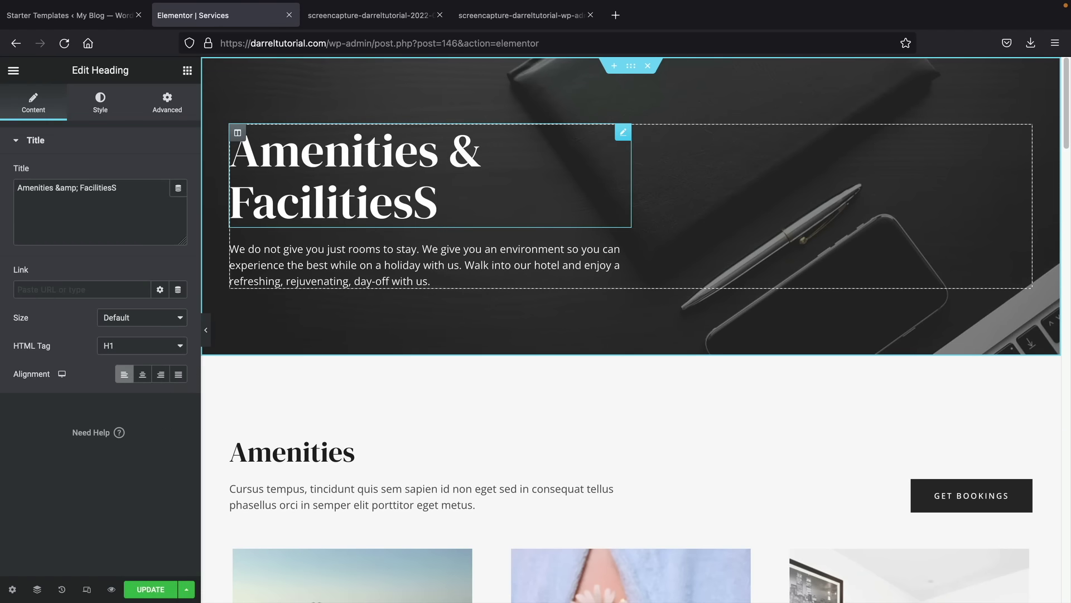
key(ctrl+a)
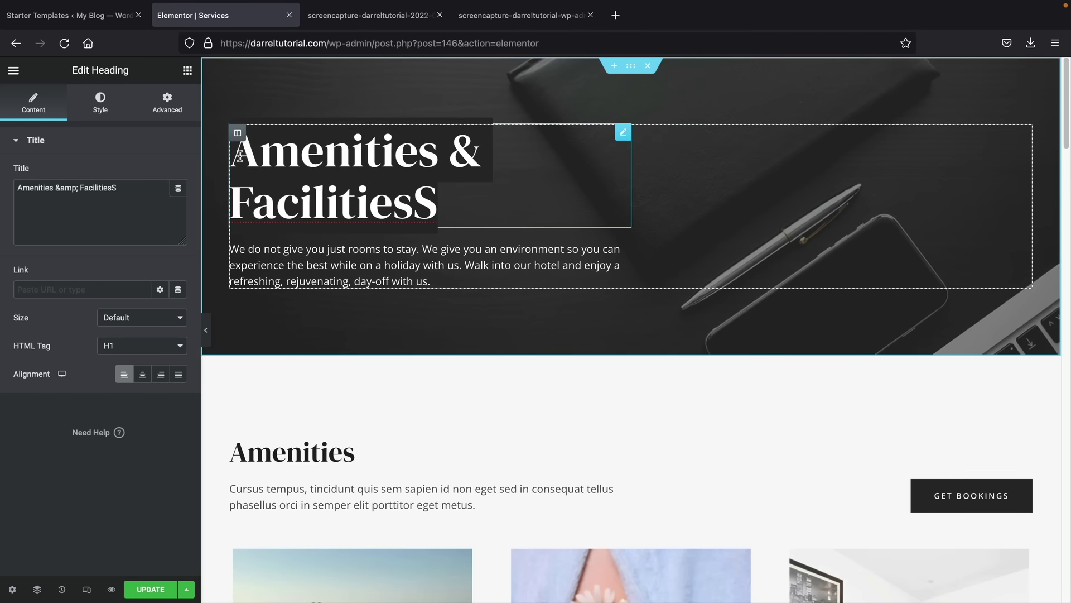
text(Services)
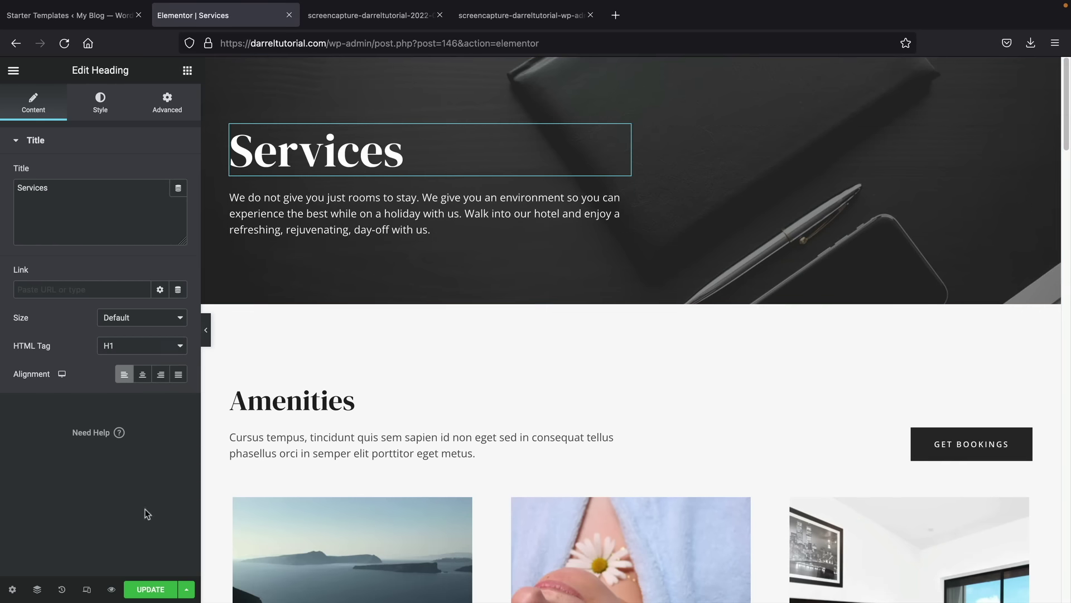
click(145, 590)
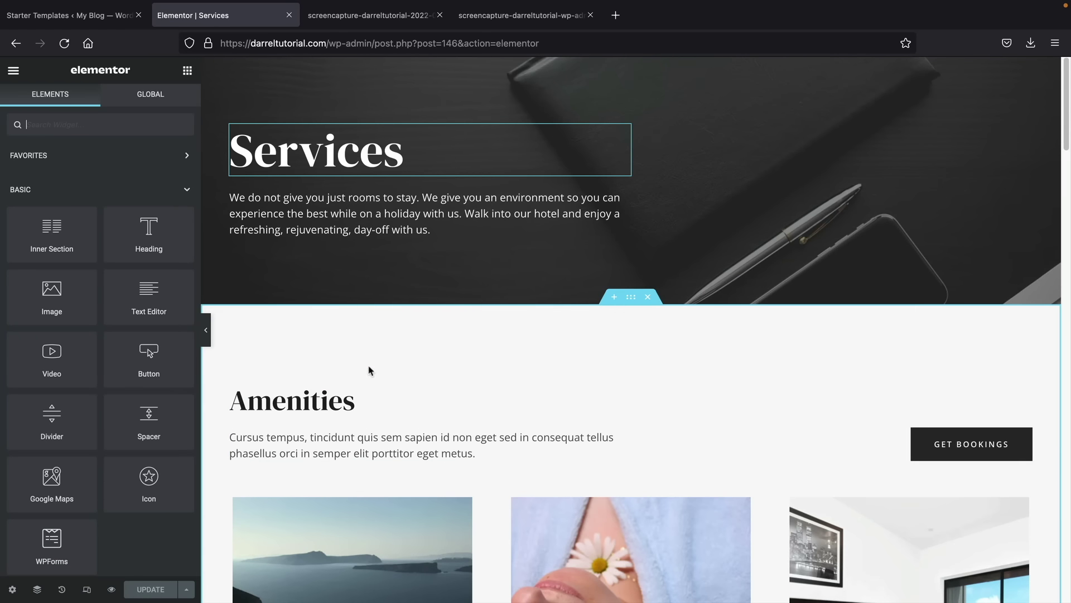
- Find the Contact page via the Finder search 'contact' and open it in the editor
click(13, 71)
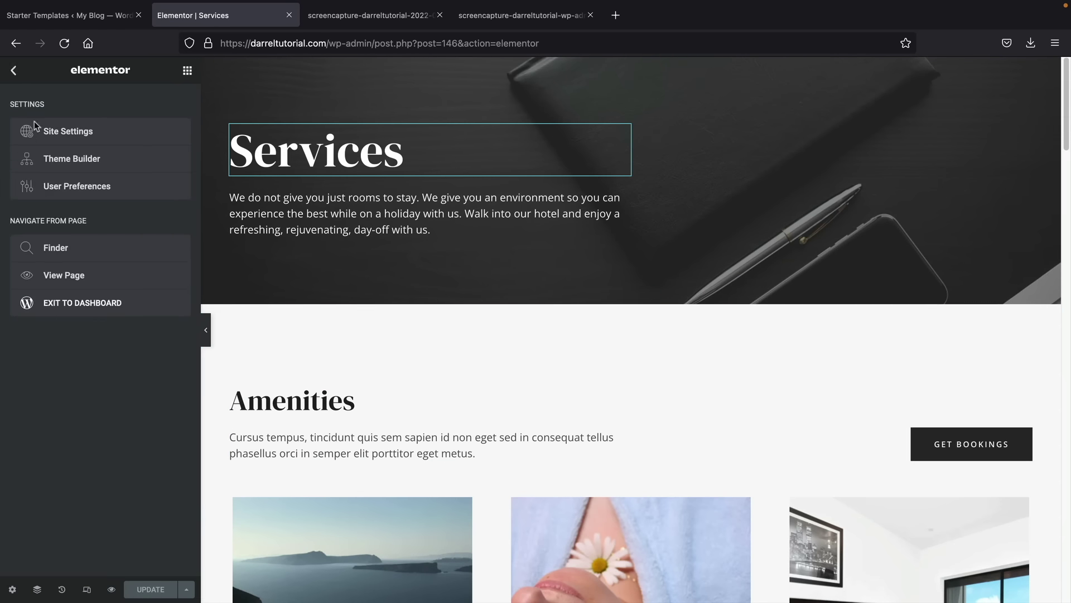
click(58, 251)
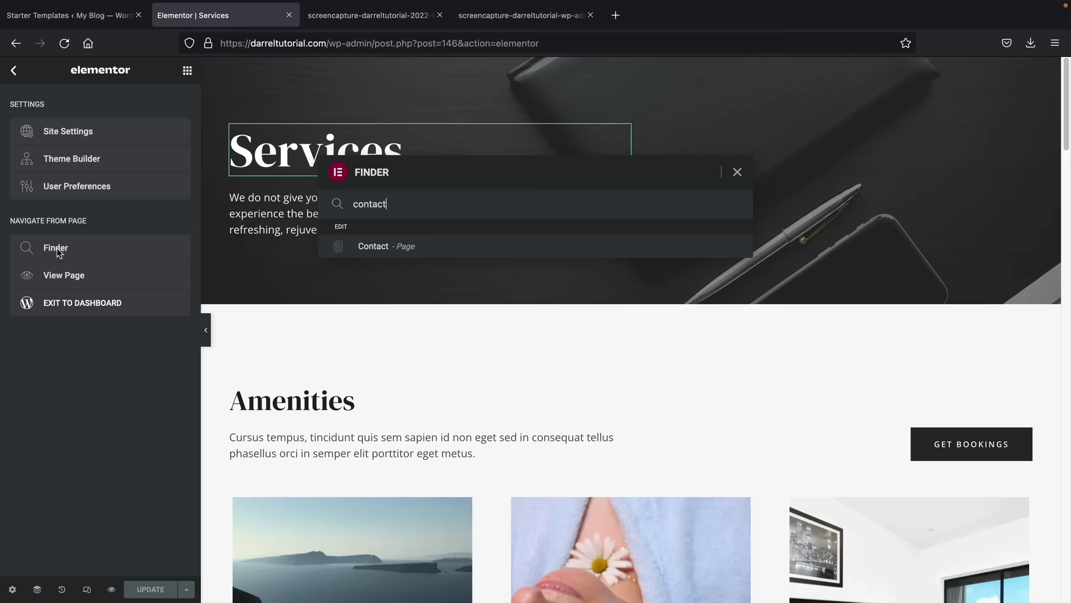
double_click(377, 204)
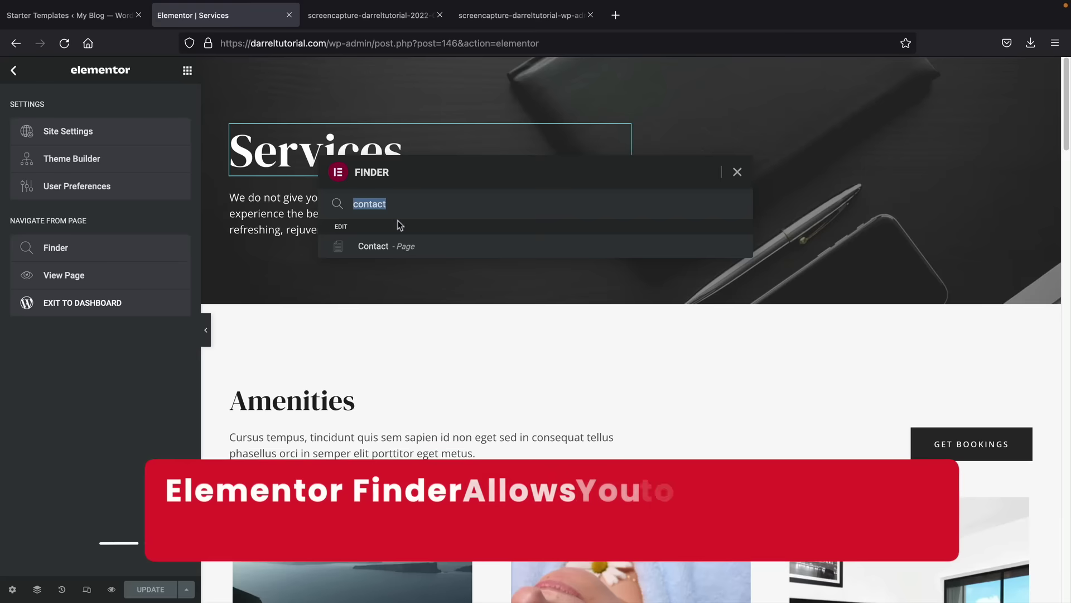
click(379, 250)
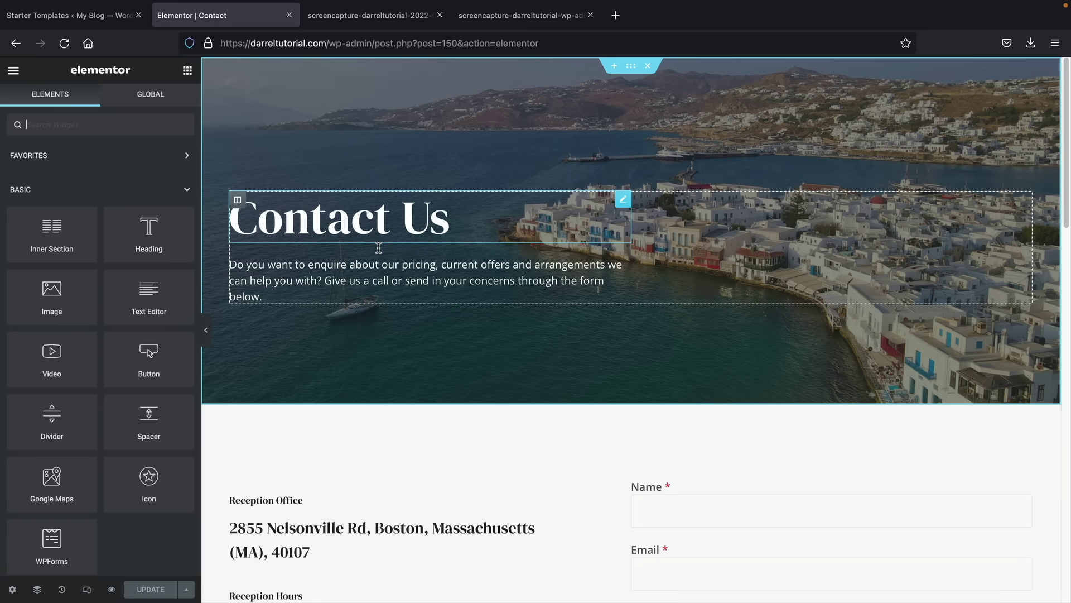
click(16, 73)
click(48, 253)
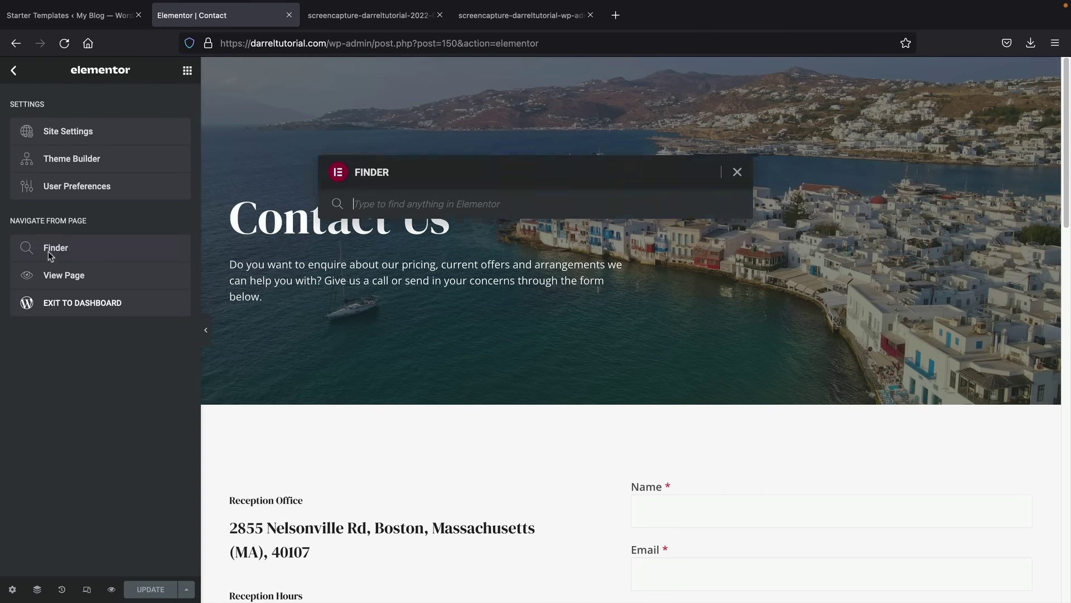
click(738, 173)
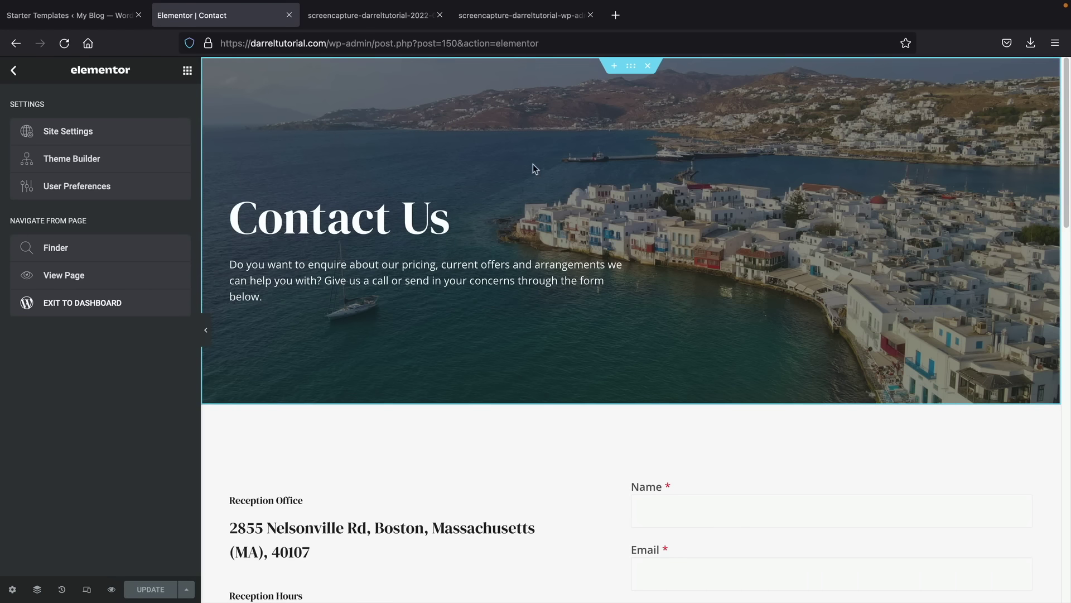
- Set the Contact hero's background to the dark office-desk photo
right_click(473, 163)
click(493, 176)
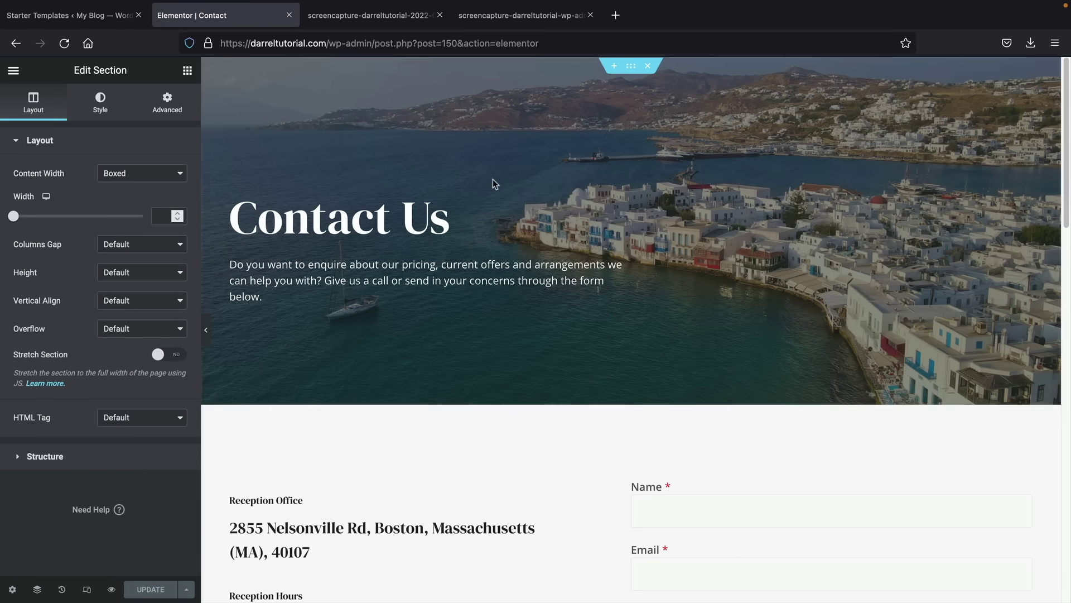
click(100, 109)
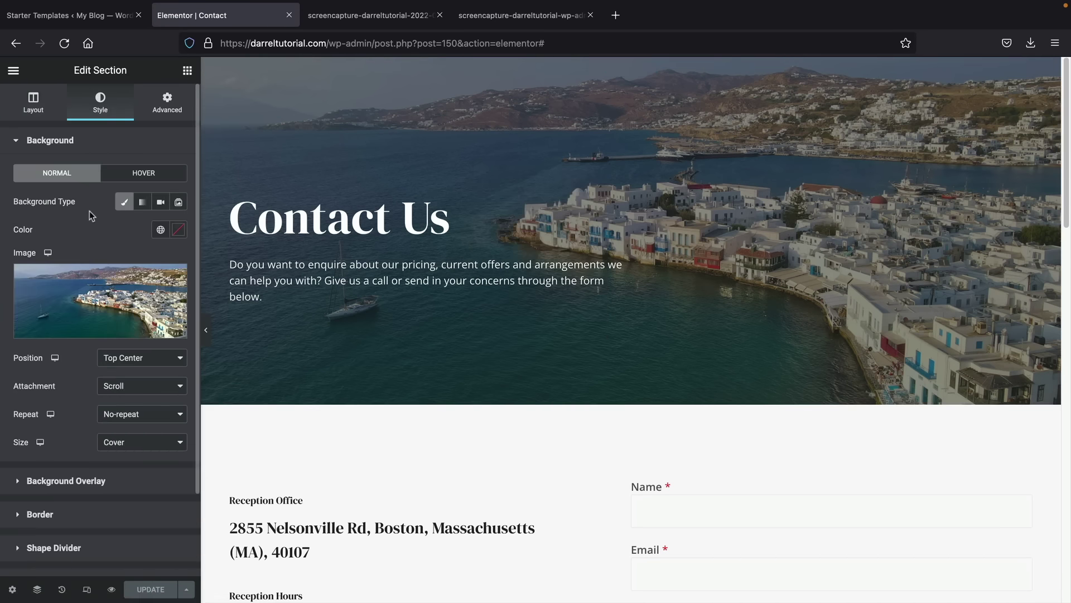
click(85, 296)
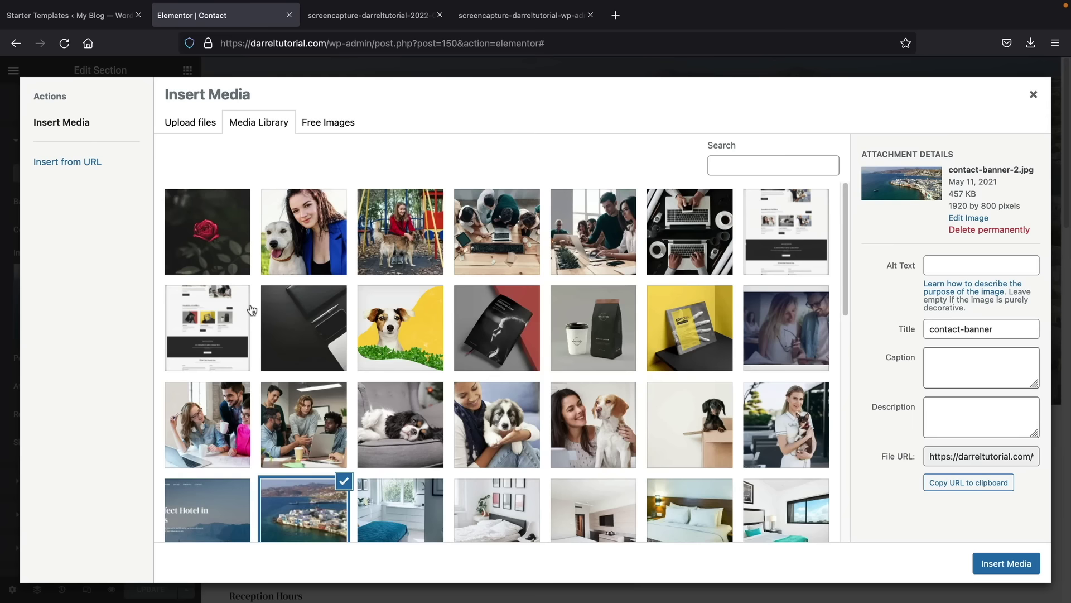
click(292, 316)
click(1006, 562)
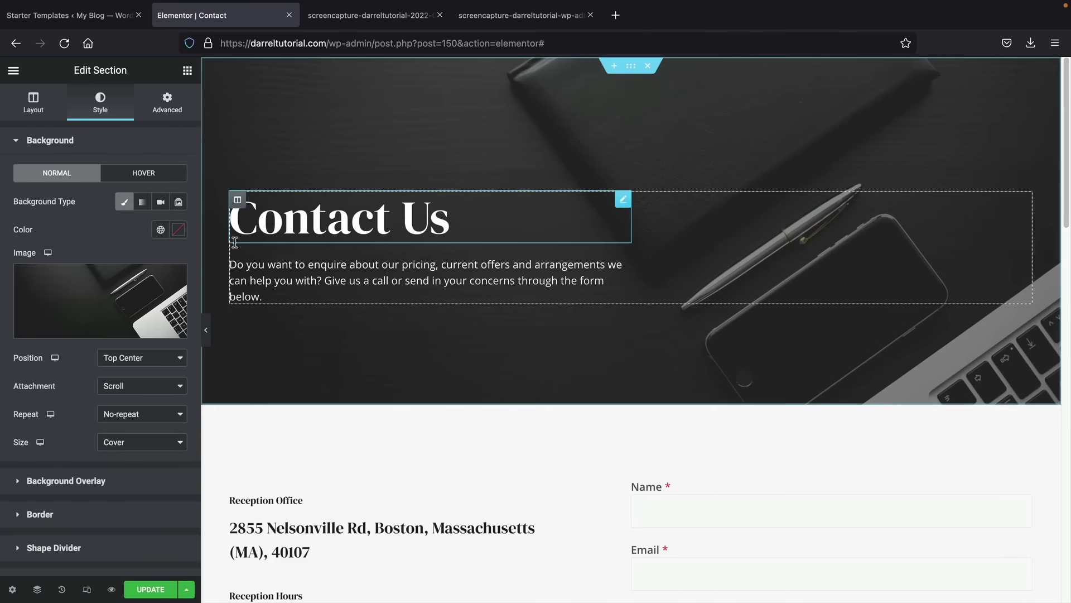
- Change the hero's top and bottom padding to 100 px
click(162, 106)
click(20, 241)
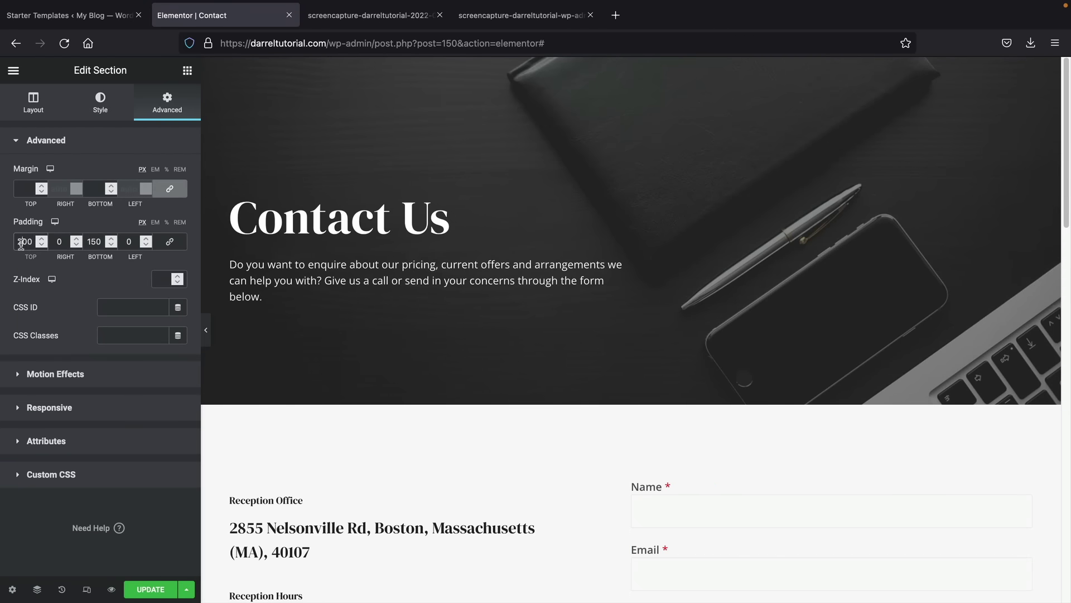
key(BackSpace)
text(1)
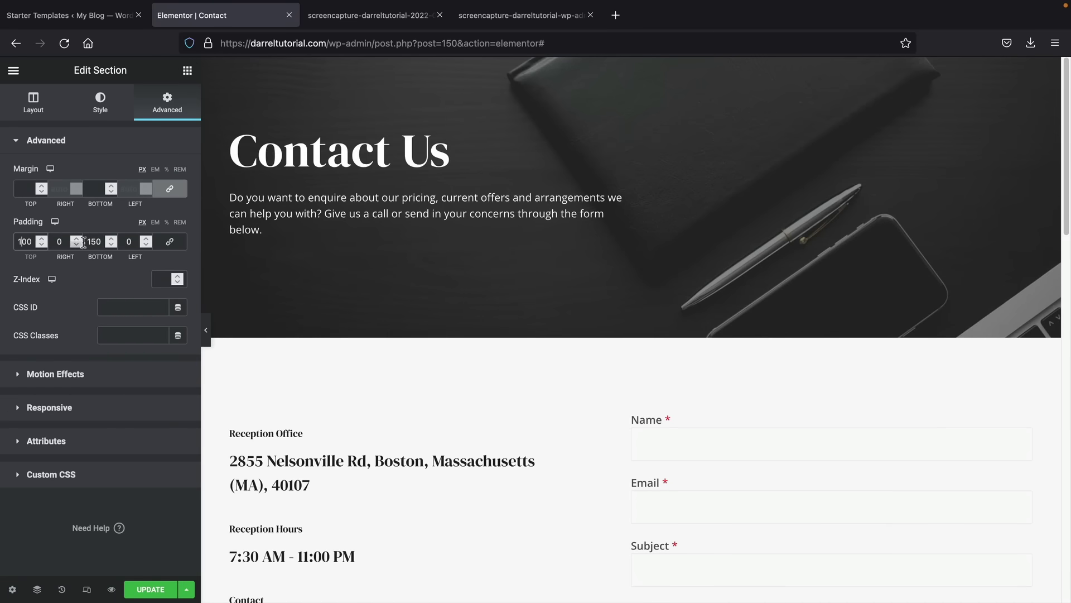
click(95, 242)
key(BackSpace)
text(0)
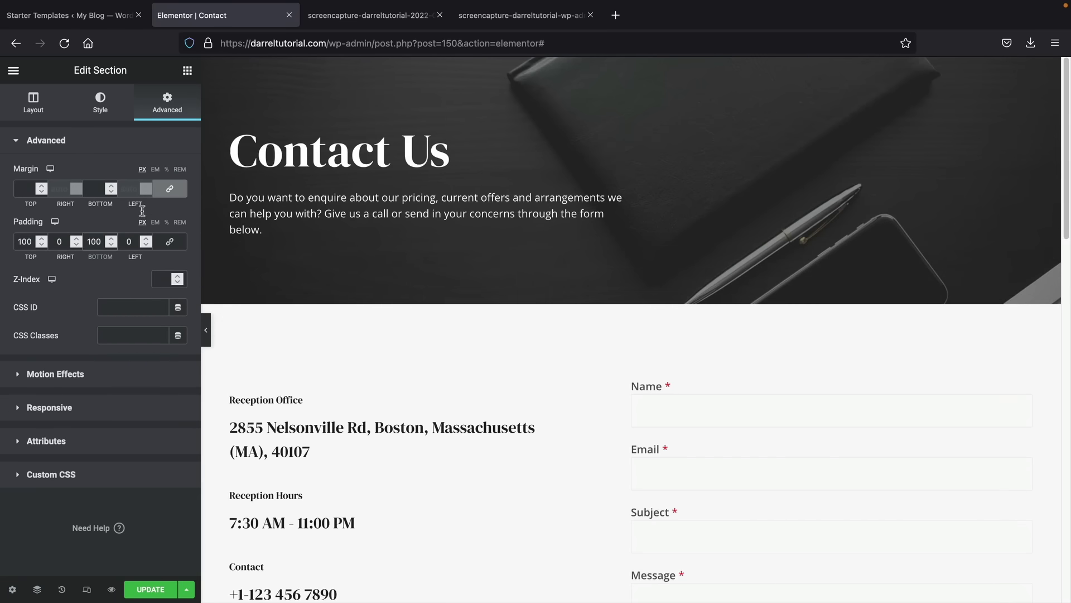
scroll(432, 389, down, 3)
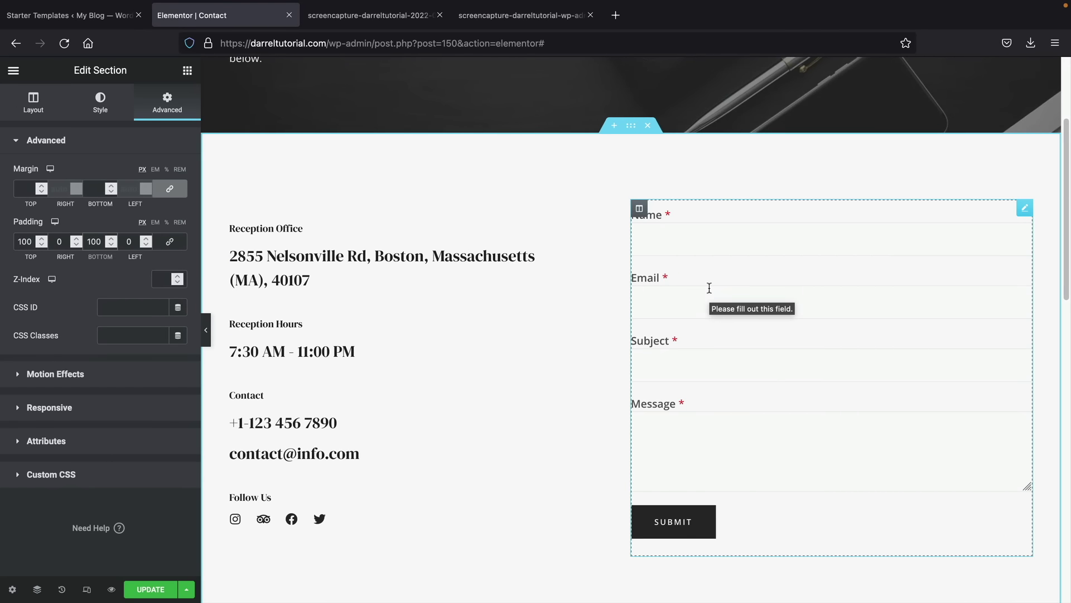
- Save the Contact page edits and view the live page
click(709, 288)
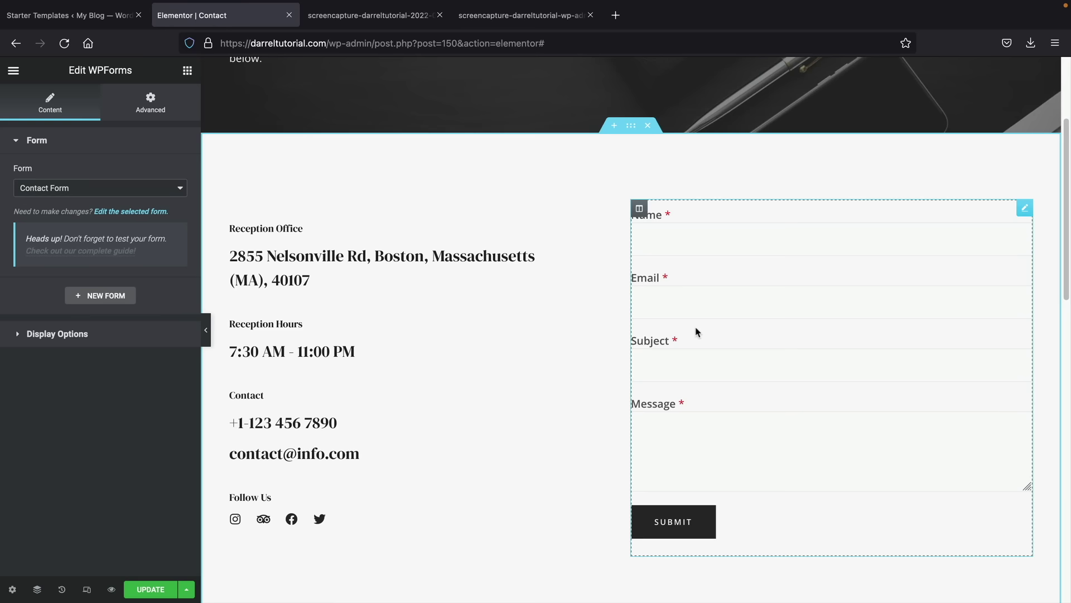
click(144, 591)
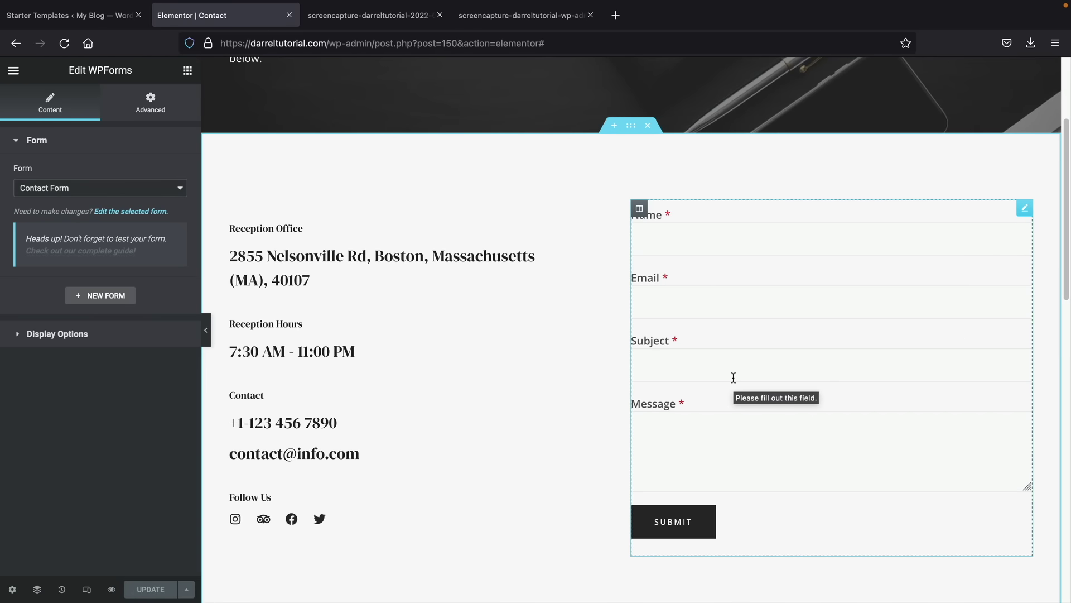
click(14, 73)
click(82, 282)
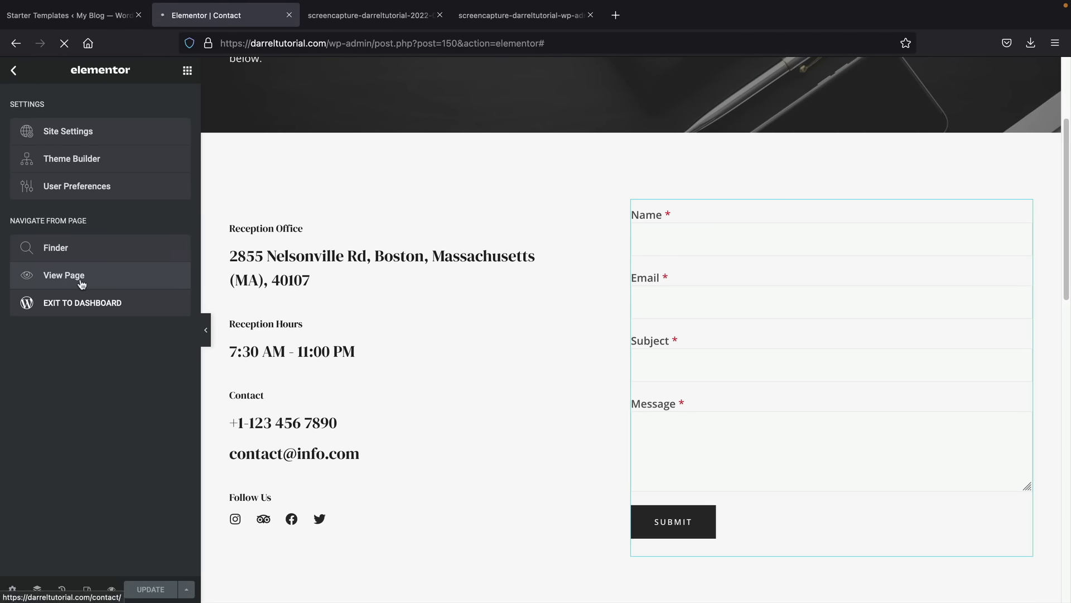
- Submit the contact form with a test name and e-mail, subject 'howdy' and message 'hey'
scroll(510, 464, down, 2)
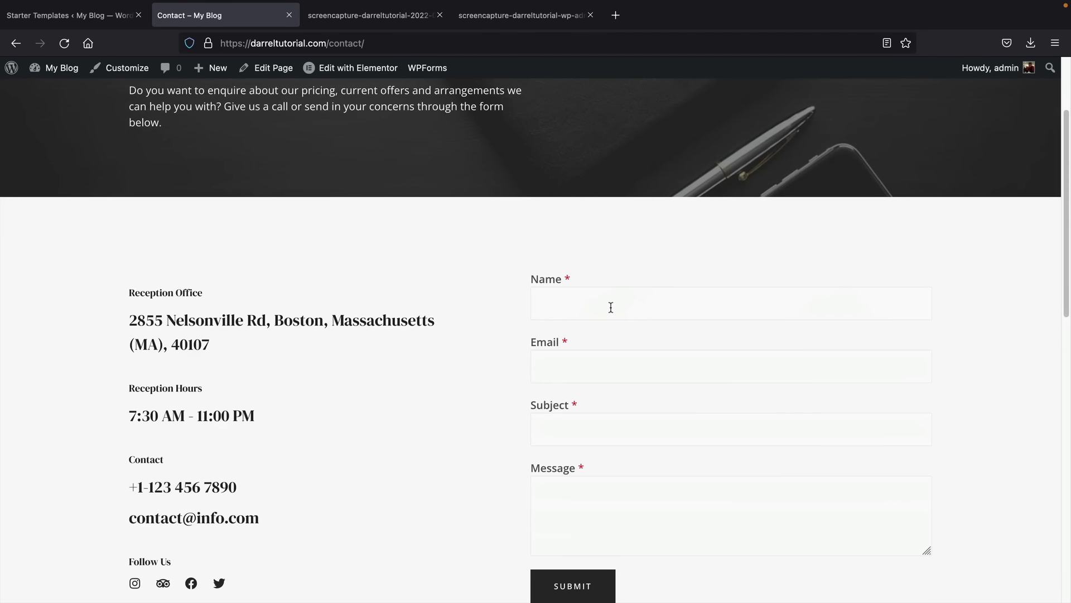
click(612, 306)
text(darrel)
key(Tab)
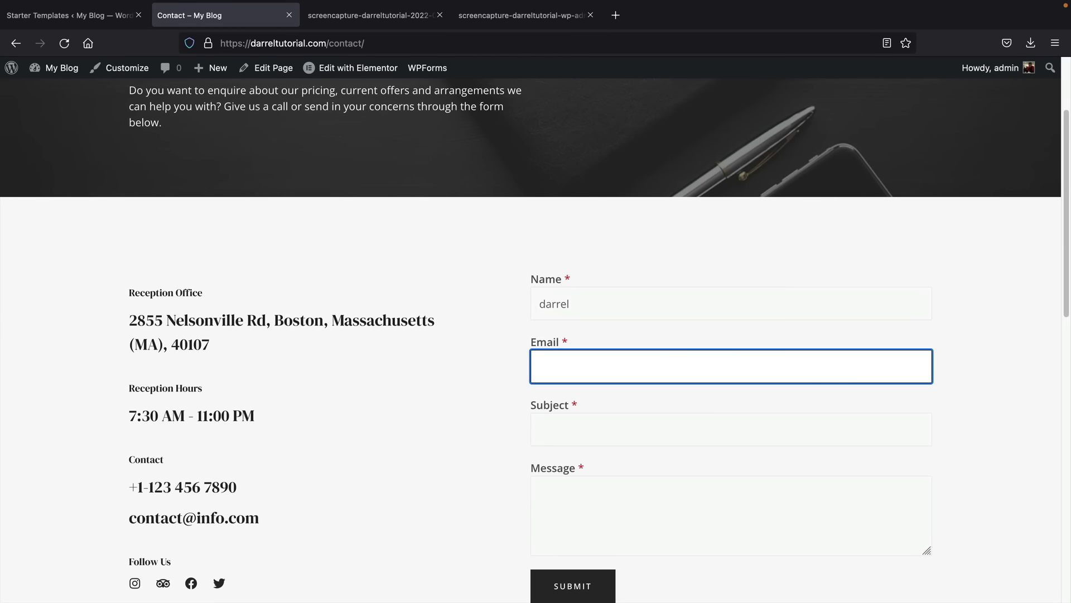
key(Tab)
text(hoiwdy)
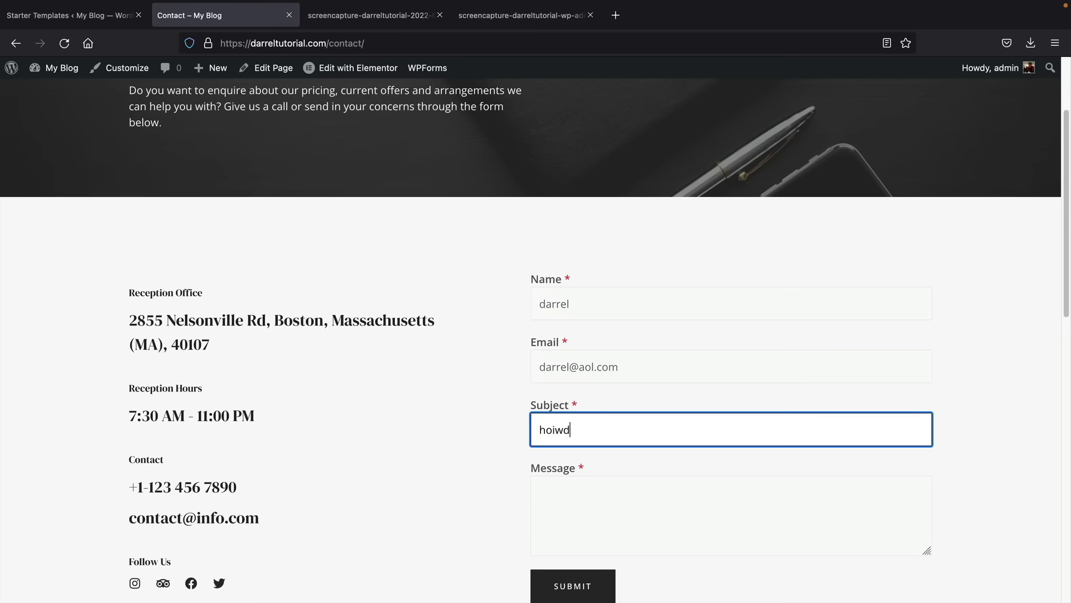
key(BackSpace)
key(BackSpace)
key(BackSpace)
text(wdy)
key(Tab)
text(hey)
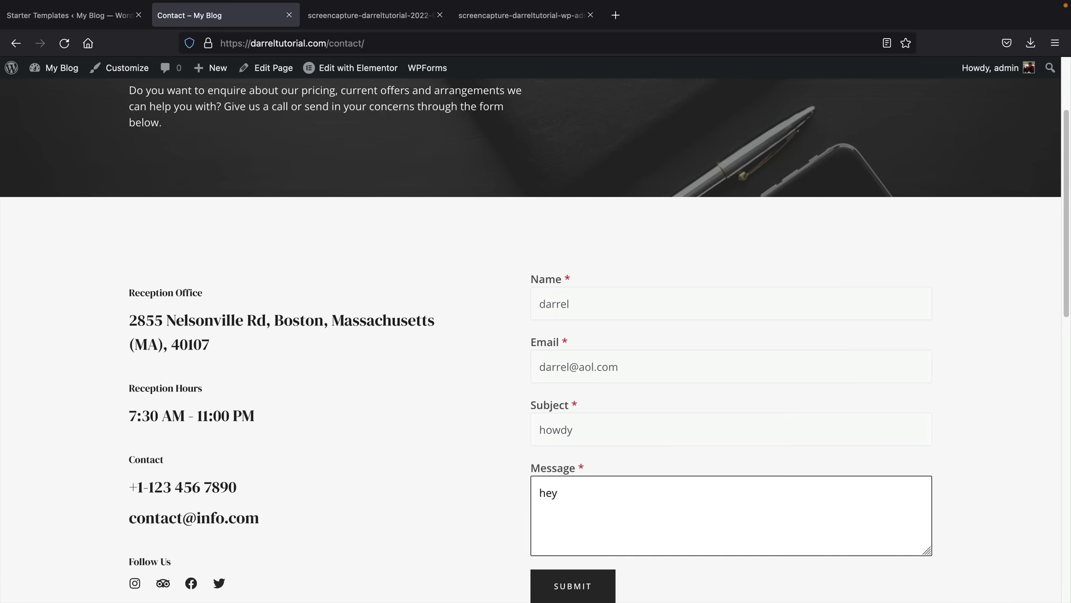
scroll(575, 528, down, 1)
click(583, 534)
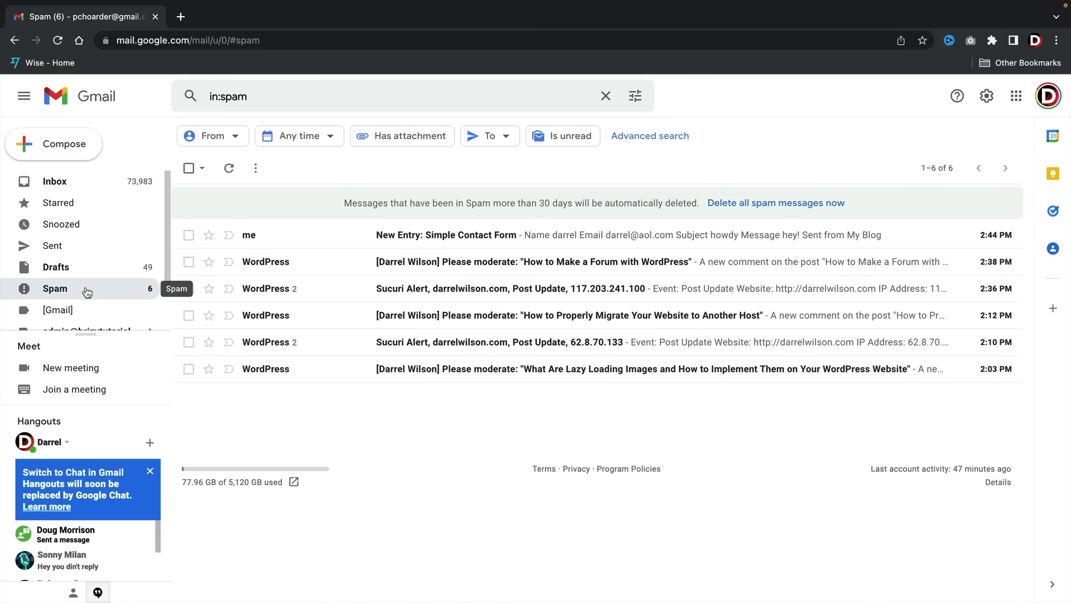
- Open the 'New Entry: Simple Contact Form' e-mail in Spam and read the submitted details
click(444, 236)
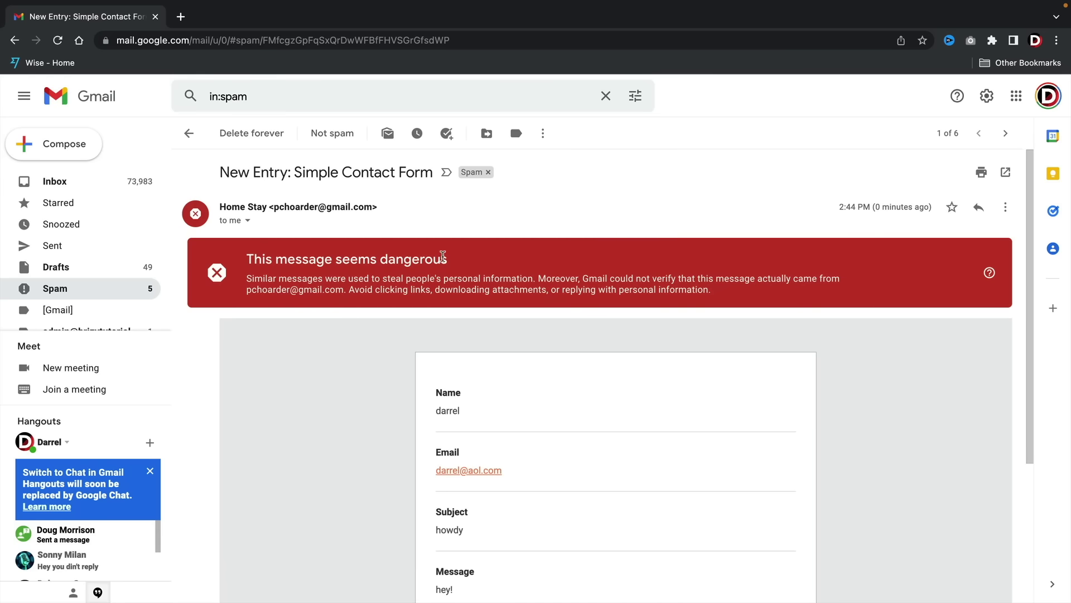
scroll(443, 256, down, 2)
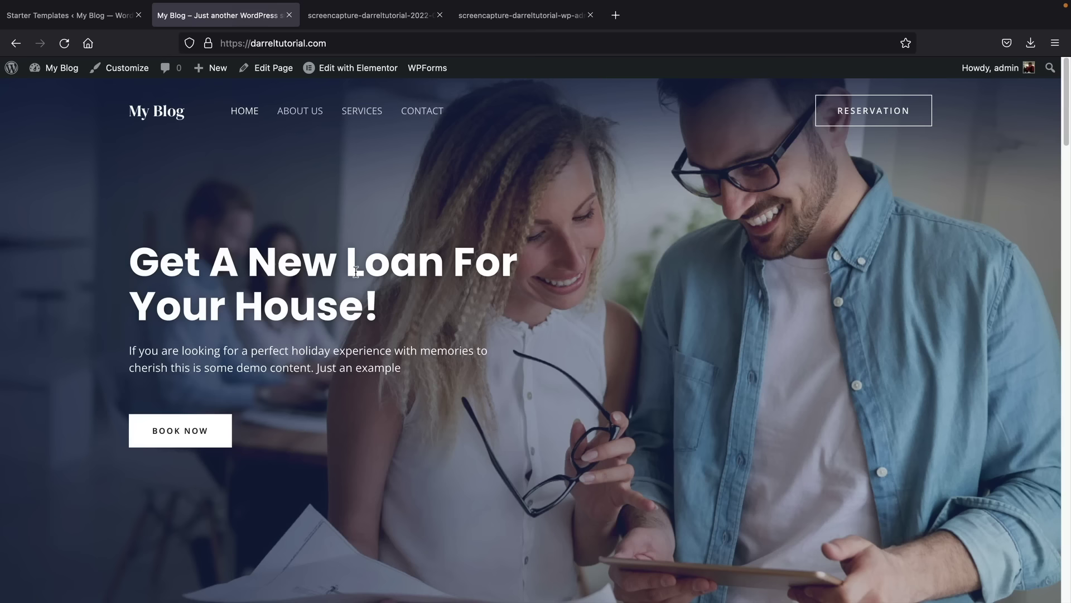
- Search the WordPress plugin directory for 'form' from Plugins > Add New
mouse_move(59, 69)
click(68, 94)
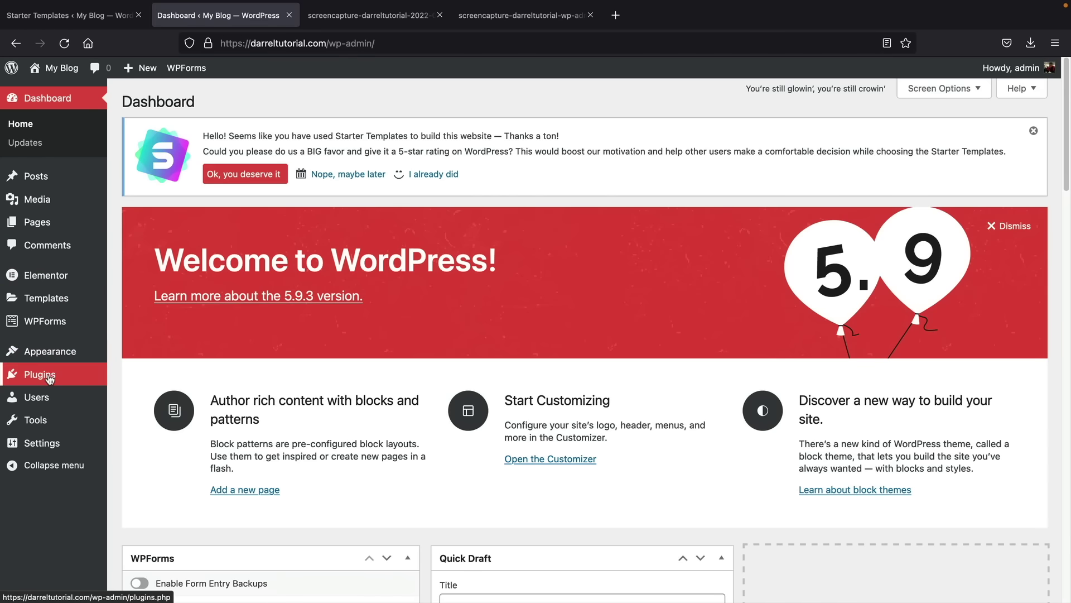
mouse_move(47, 375)
click(138, 395)
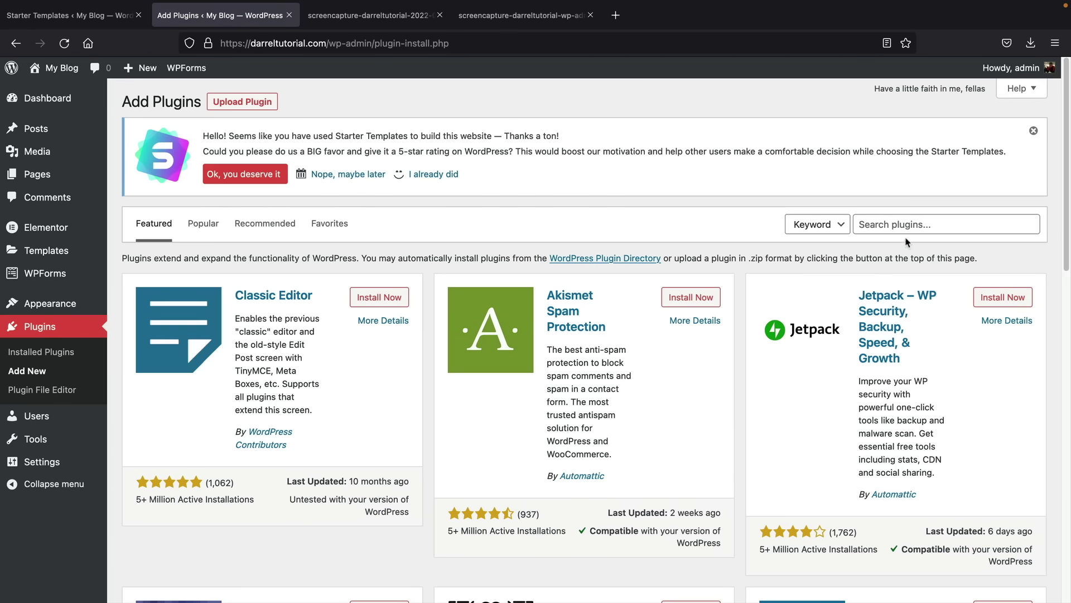
click(908, 218)
text(form)
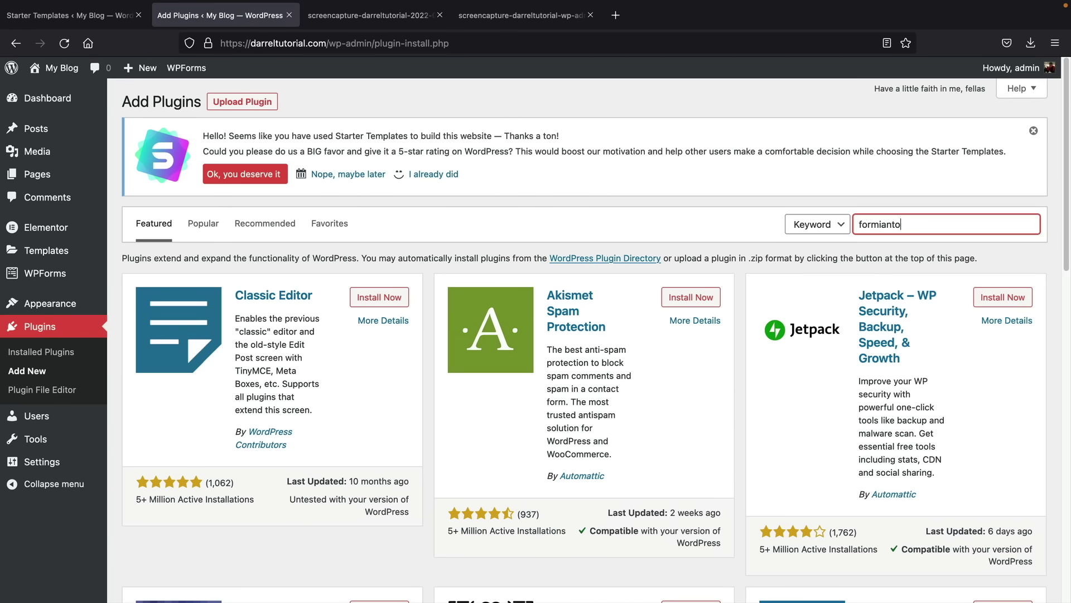
key(Return)
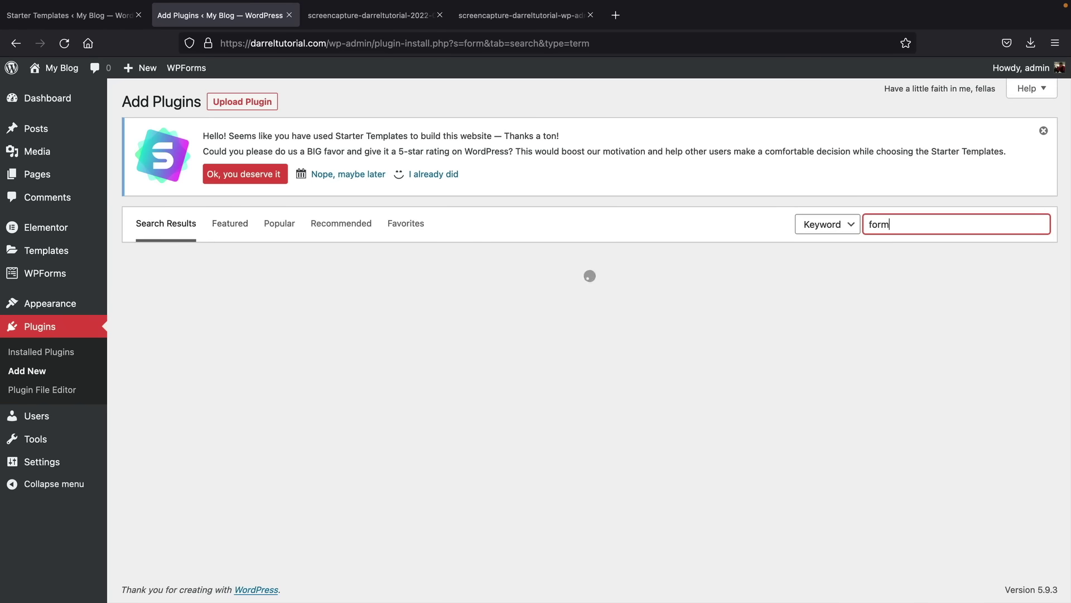
text(rmin)
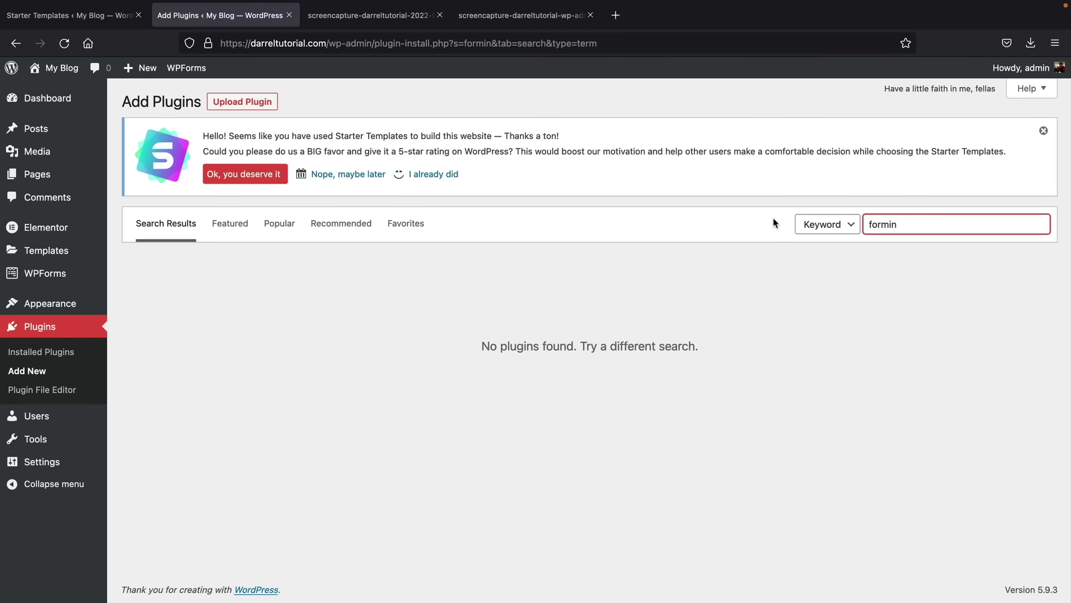
key(BackSpace)
key(BackSpace)
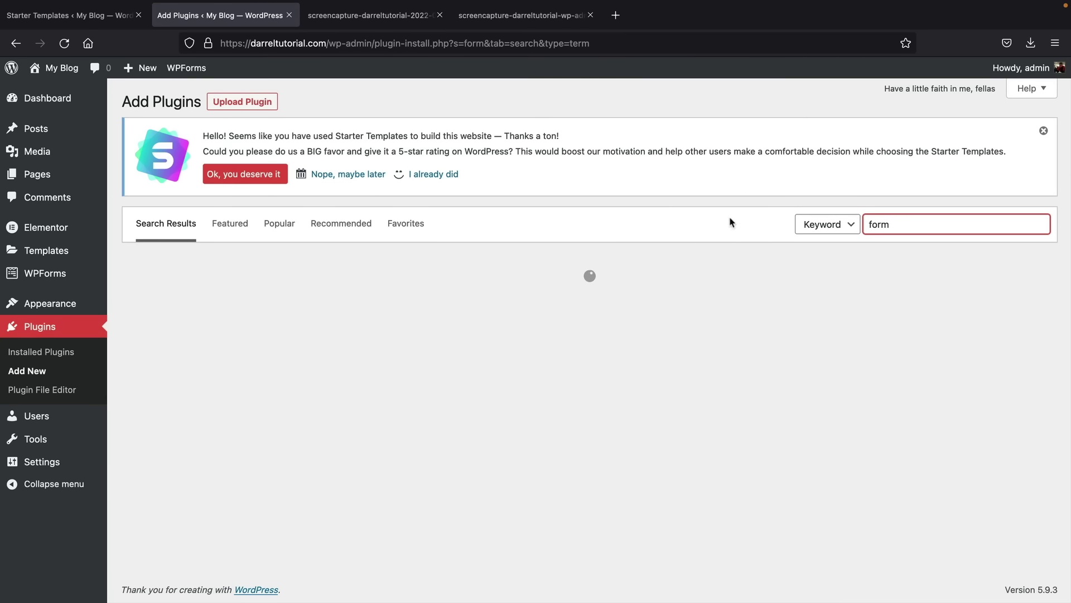
- Dismiss the Starter Templates rating notice, then install and activate Forminator
click(1043, 131)
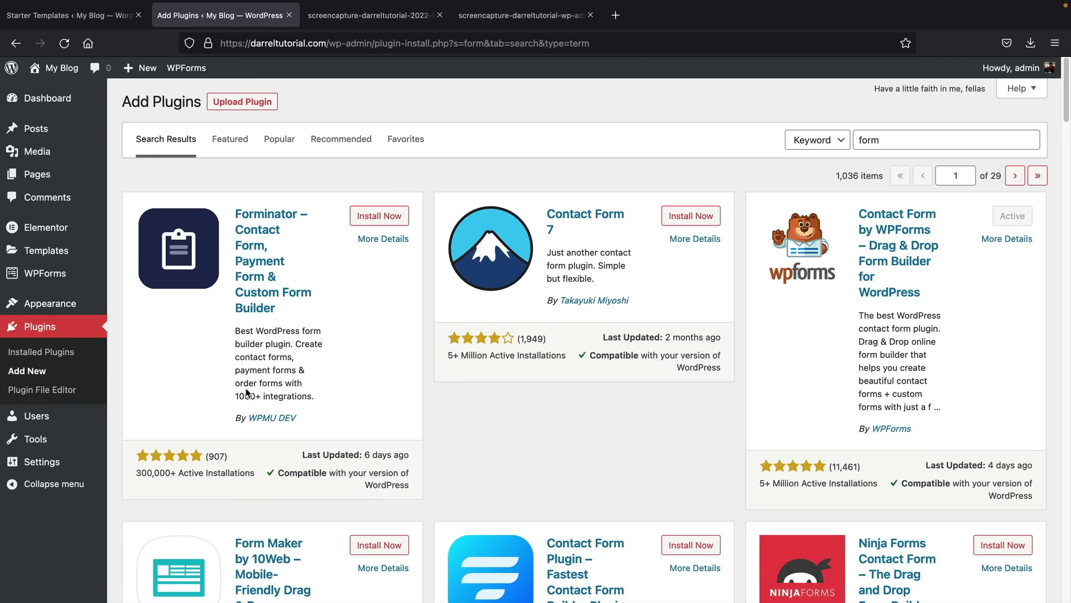
click(379, 218)
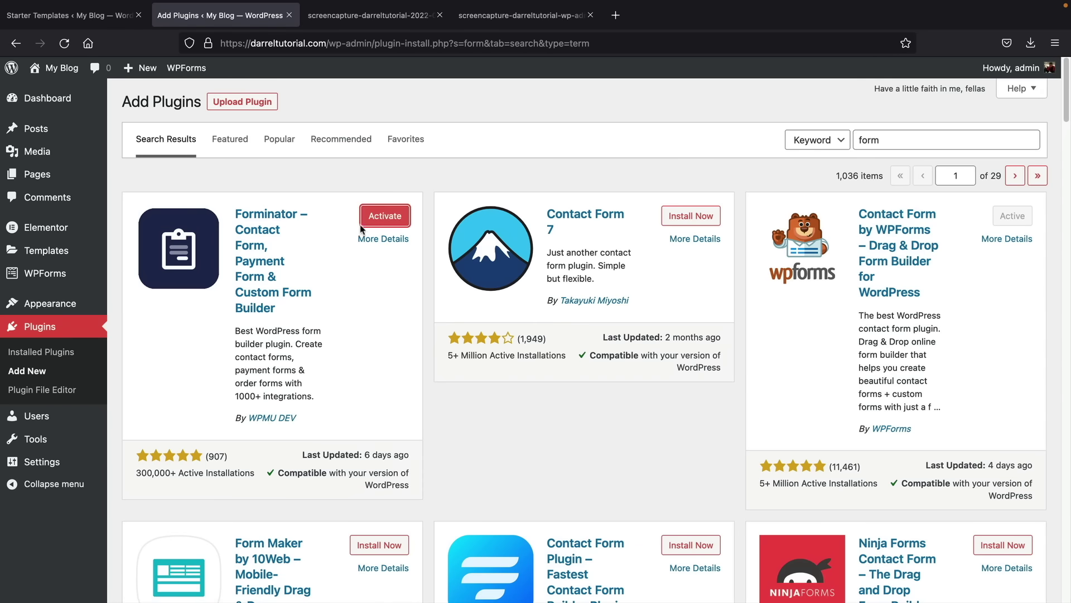
click(363, 221)
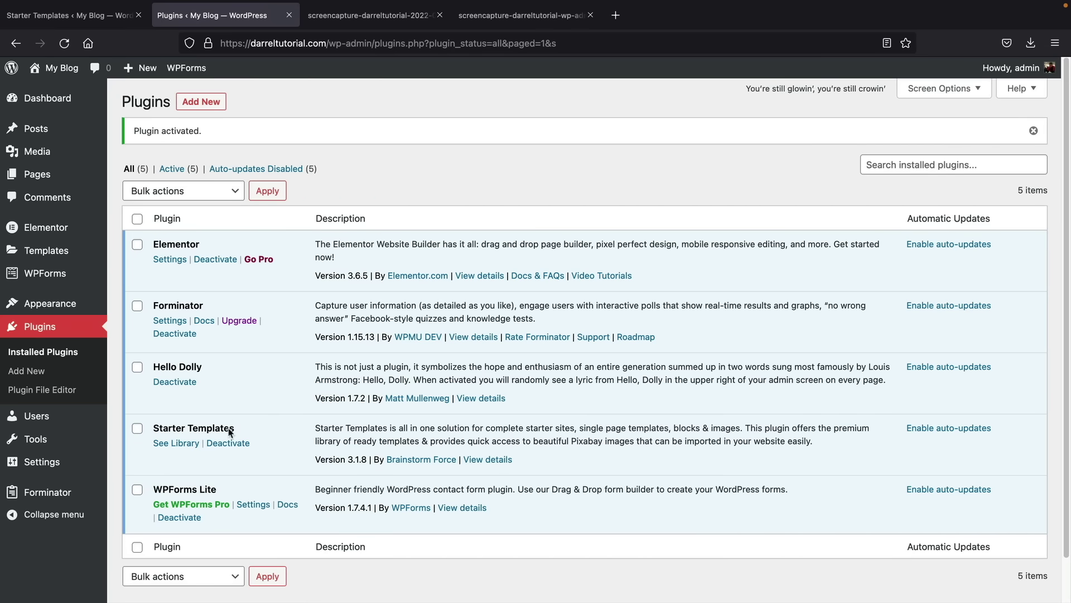
- Deactivate the WPForms Lite plugin, then the Hello Dolly plugin, on Installed Plugins
drag(155, 489, 224, 495)
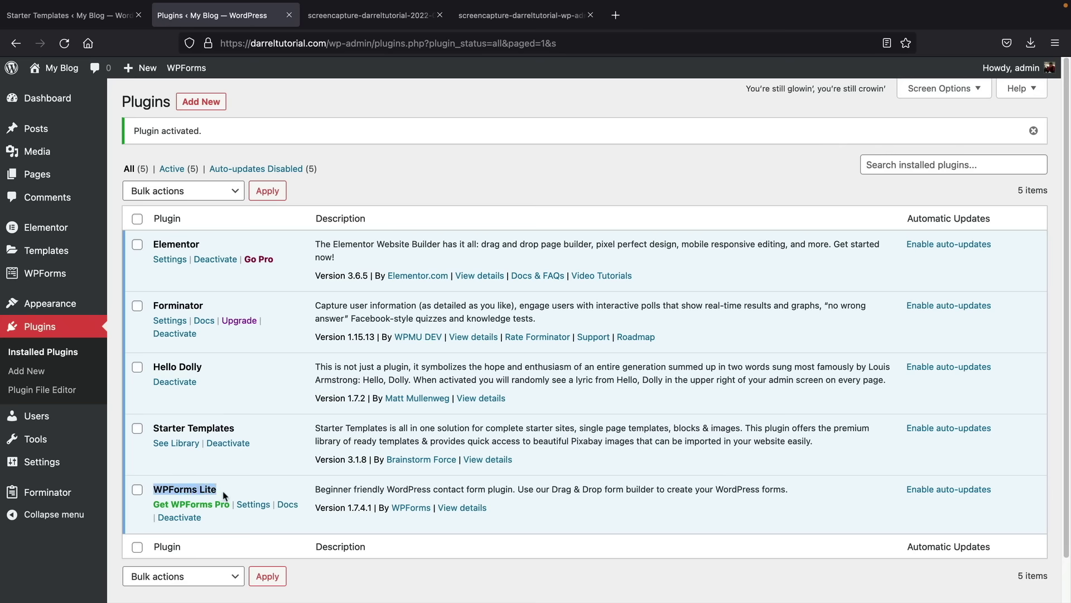
click(179, 517)
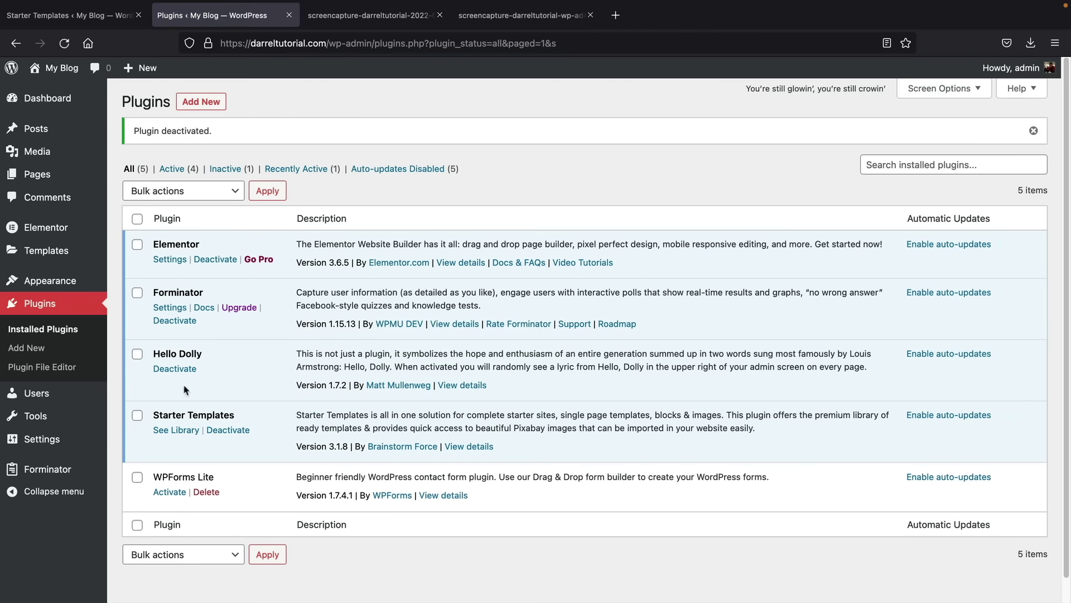
drag(166, 353, 217, 360)
drag(749, 88, 881, 85)
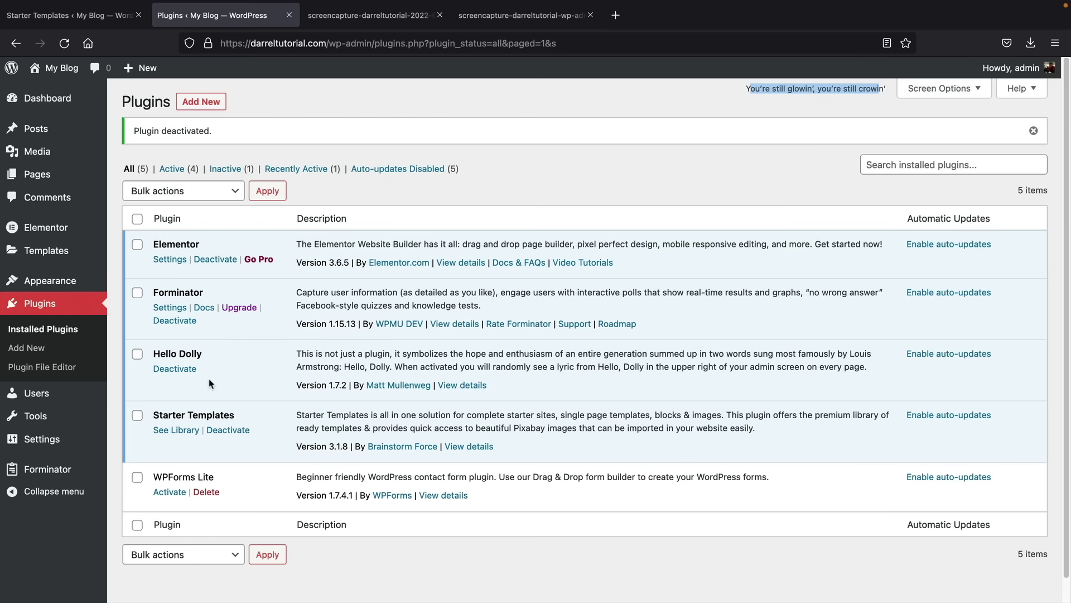
click(182, 368)
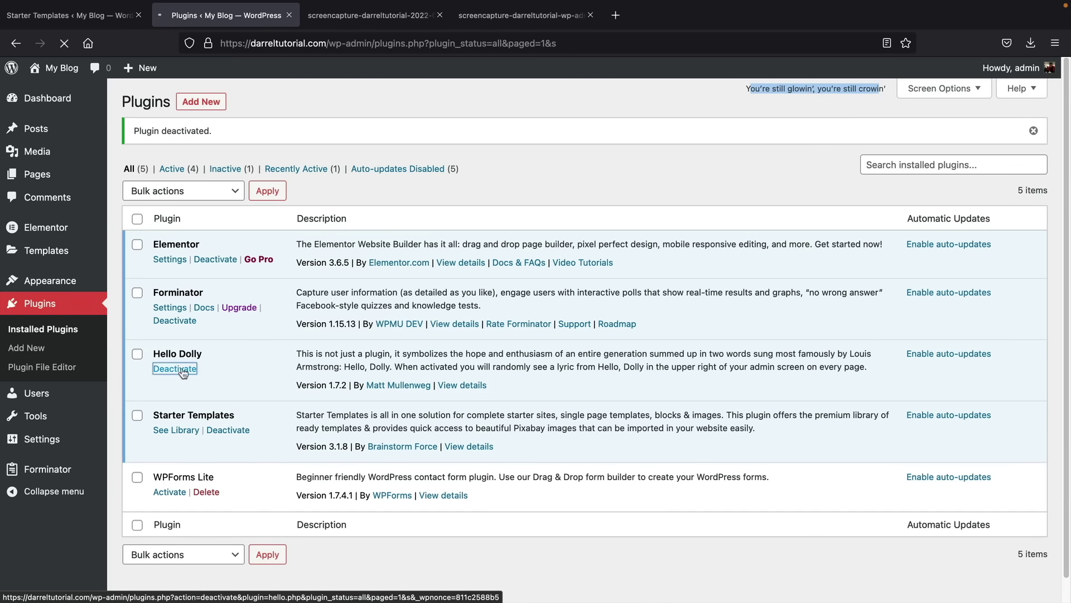
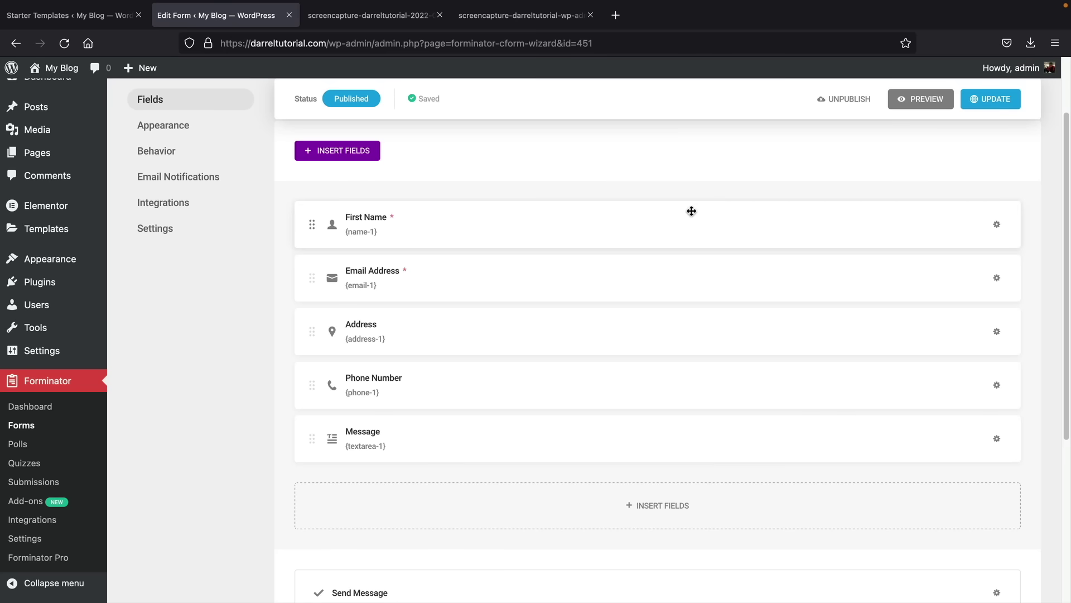
- Open Forminator's settings and overwrite the From Headers sender email address
scroll(576, 347, up, 3)
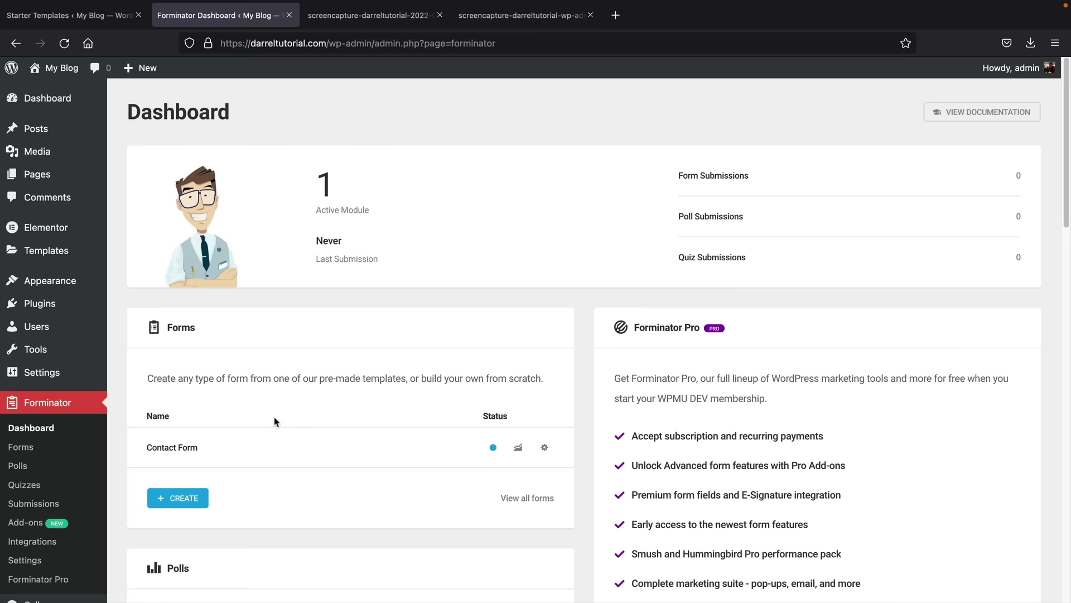
click(30, 565)
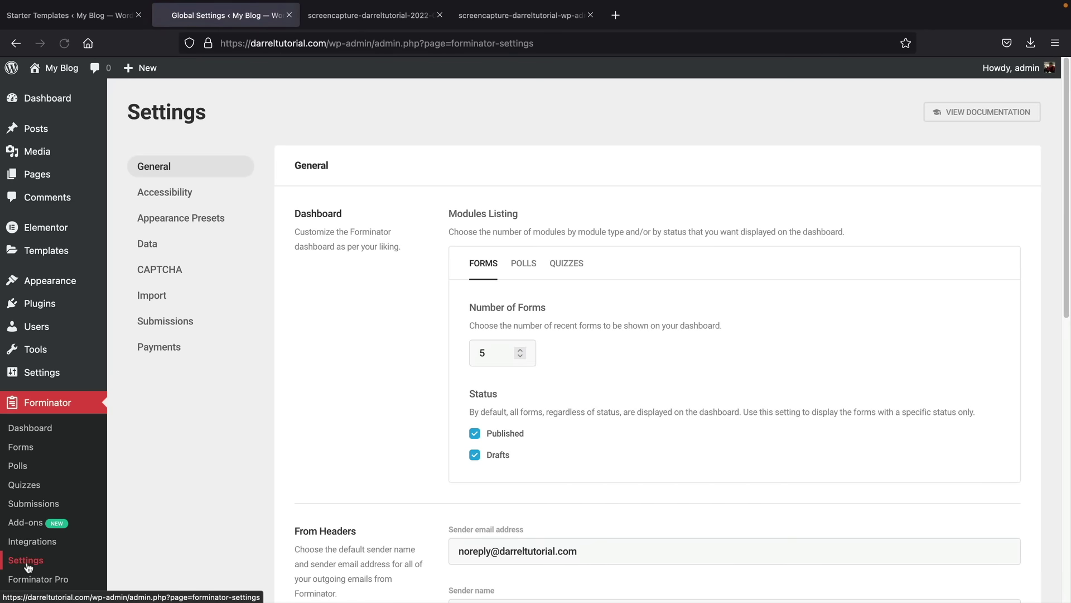
scroll(326, 455, down, 3)
scroll(327, 455, down, 2)
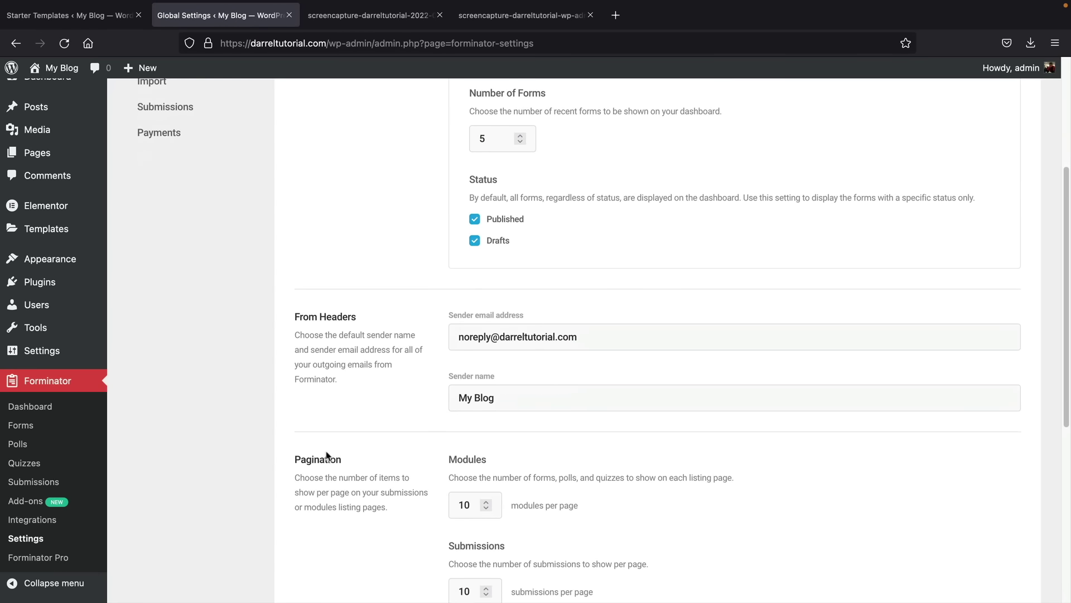
click(453, 323)
drag(596, 337, 420, 338)
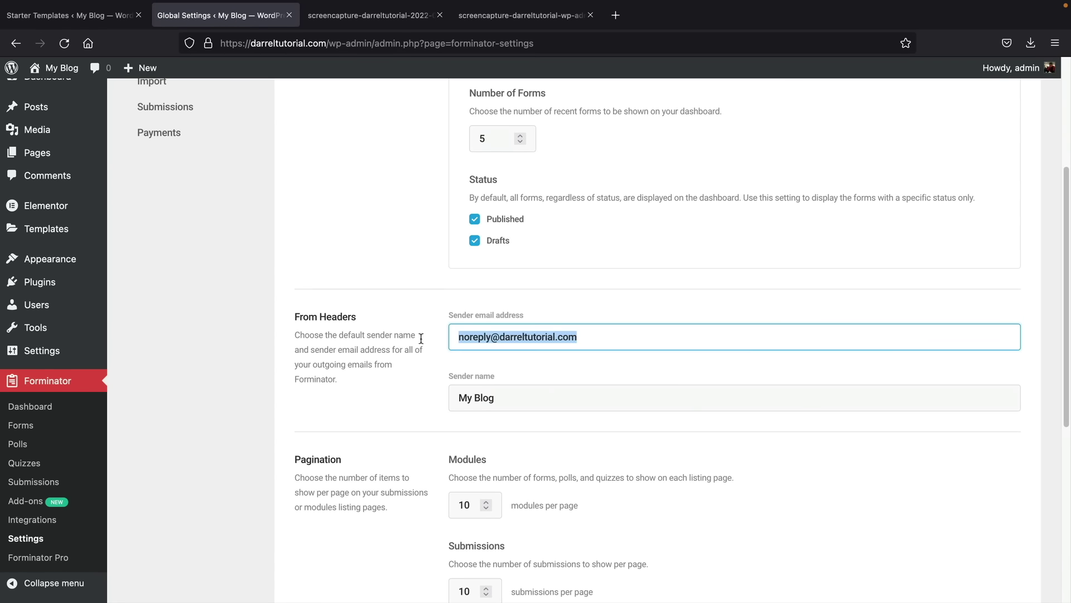
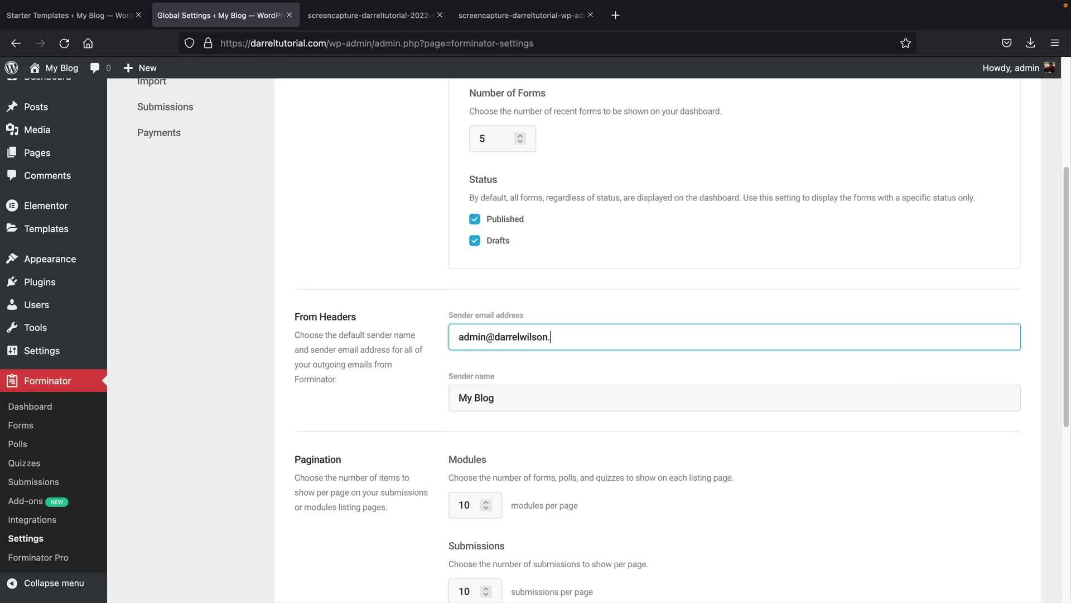
- Replace the sender address with a Gmail address and save the general settings
triple_click(497, 348)
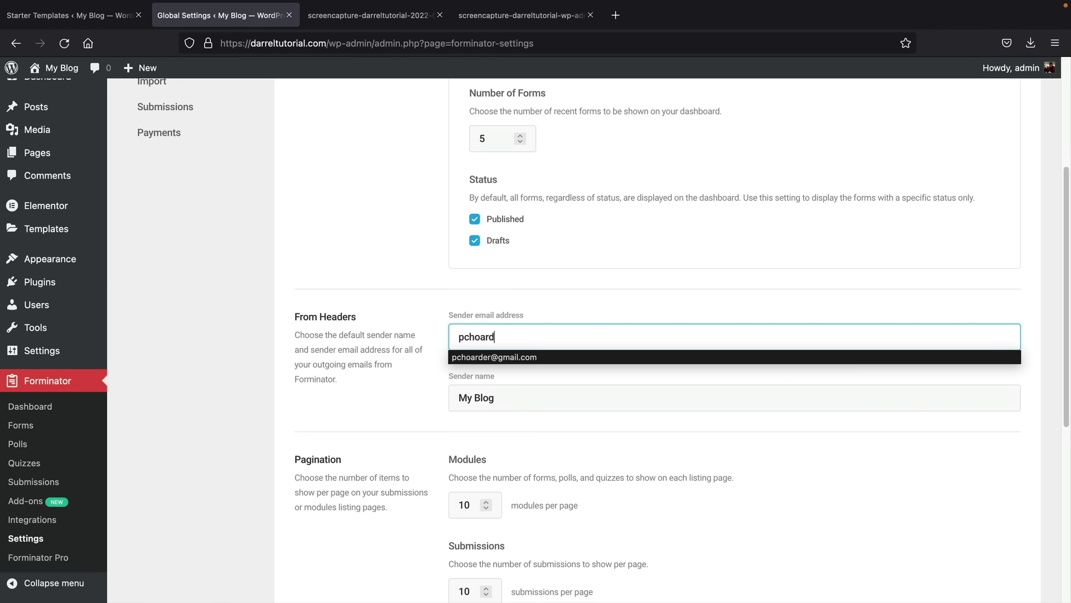
scroll(402, 363, down, 1)
click(405, 360)
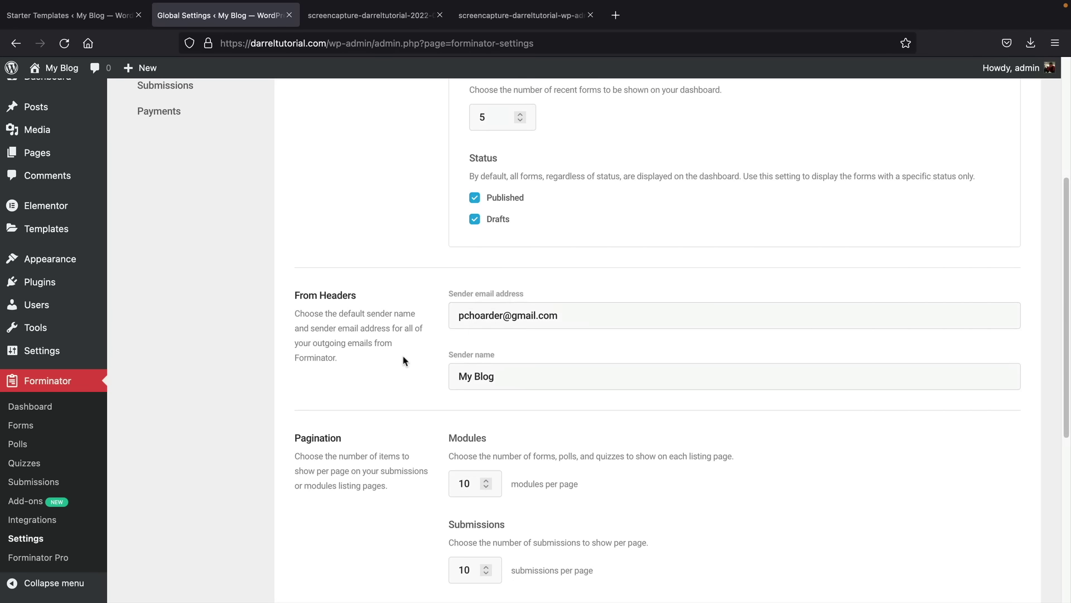
scroll(405, 360, down, 6)
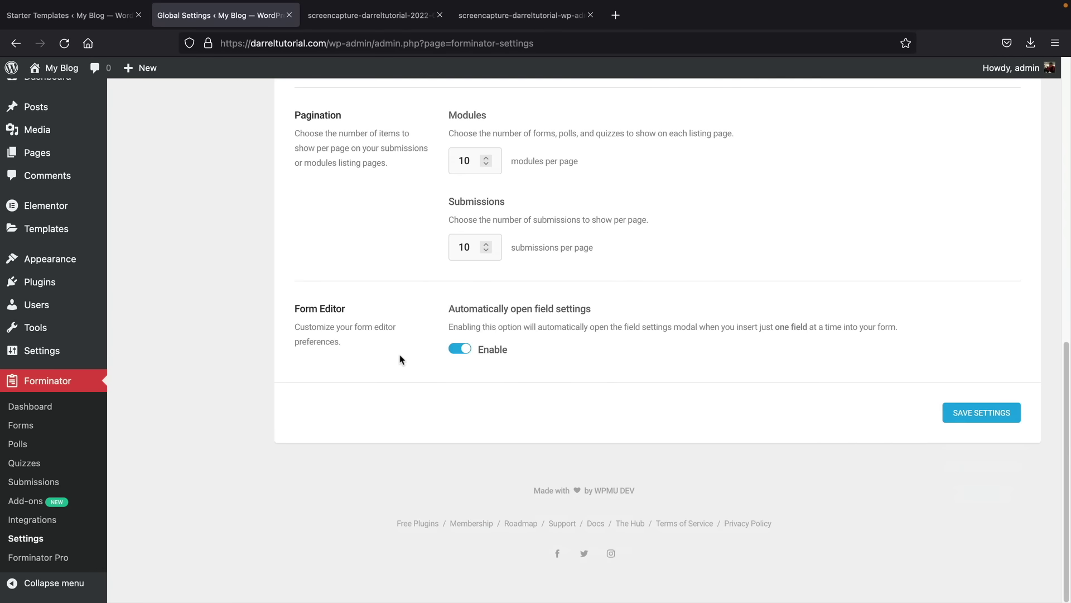
click(963, 412)
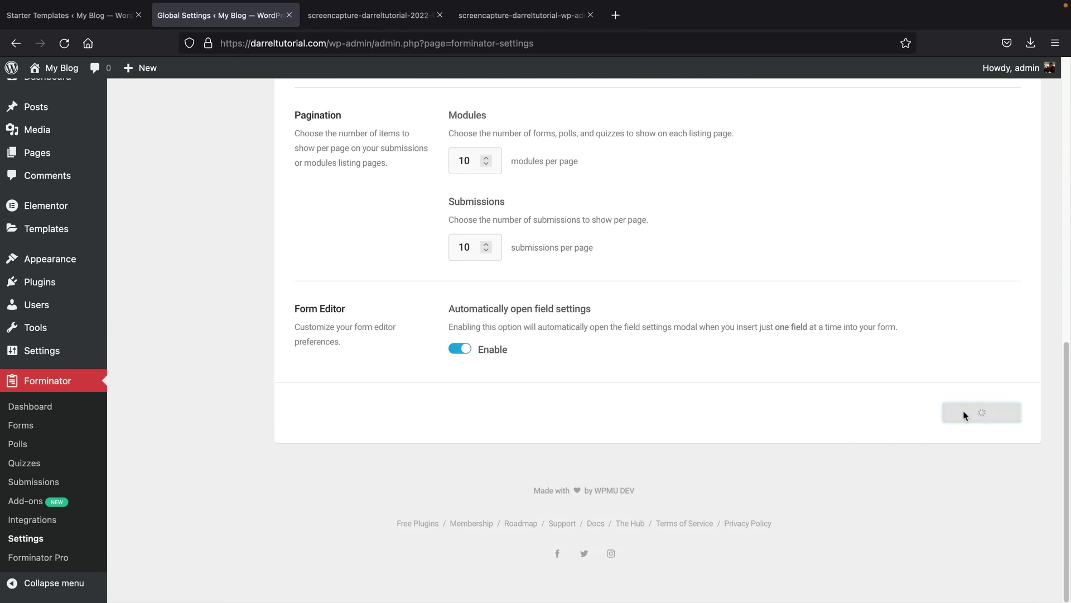
- Open the site's Contact page in Elementor from the live site
mouse_move(55, 70)
click(60, 94)
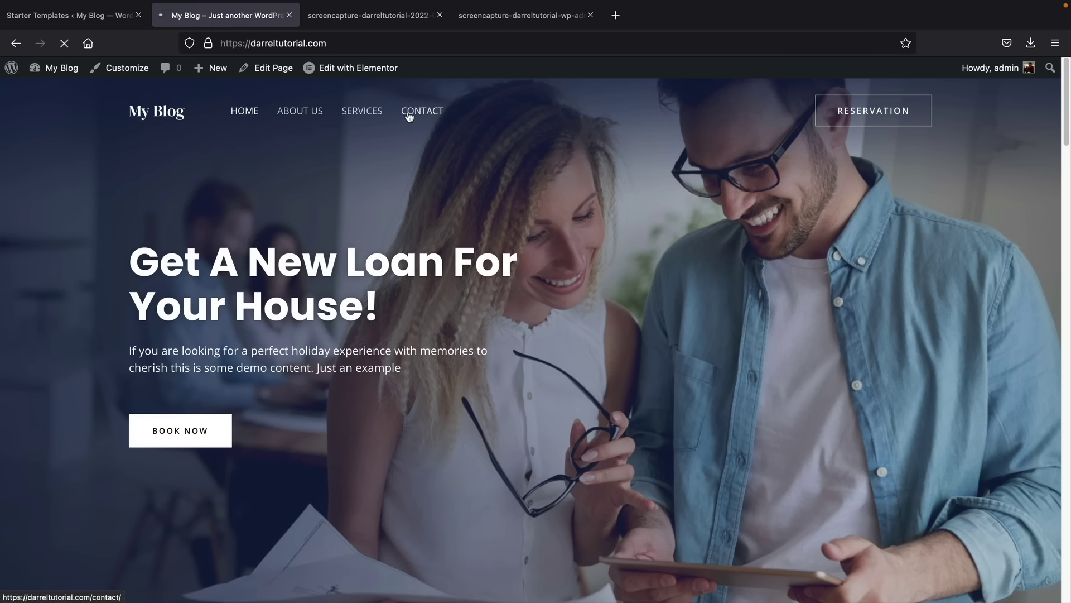
click(409, 111)
mouse_move(351, 71)
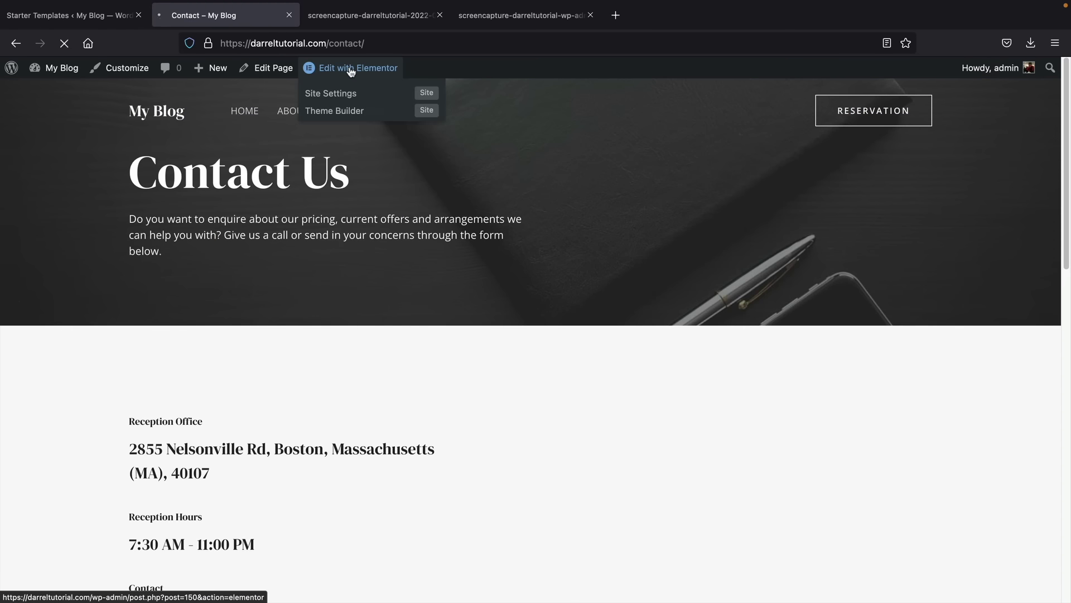
scroll(396, 202, down, 4)
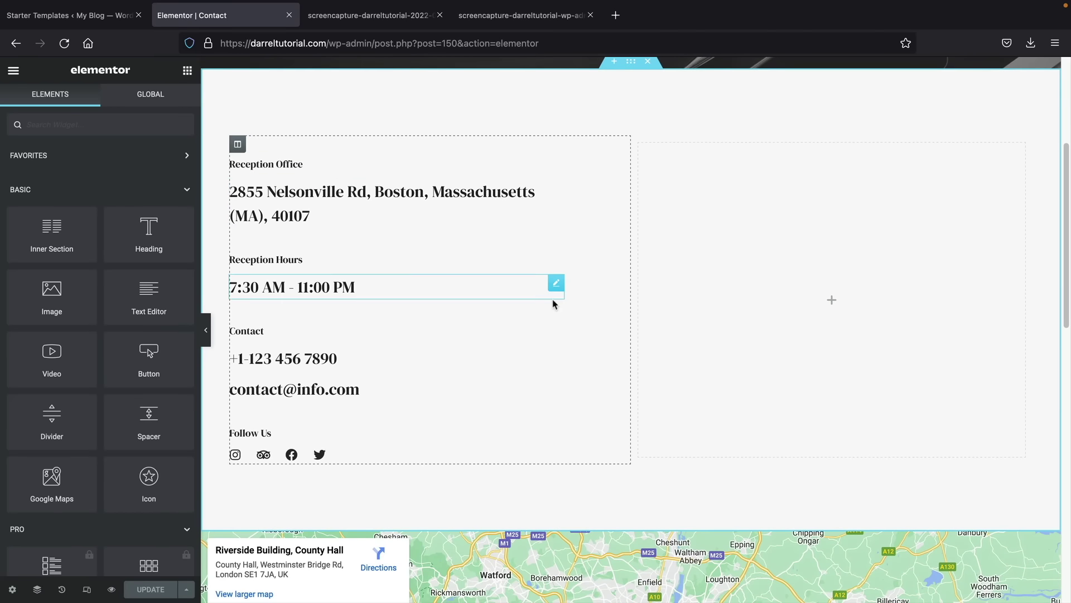
- Add a Shortcode widget with [forminator_form id="451"] to the empty right column
click(139, 129)
text(short)
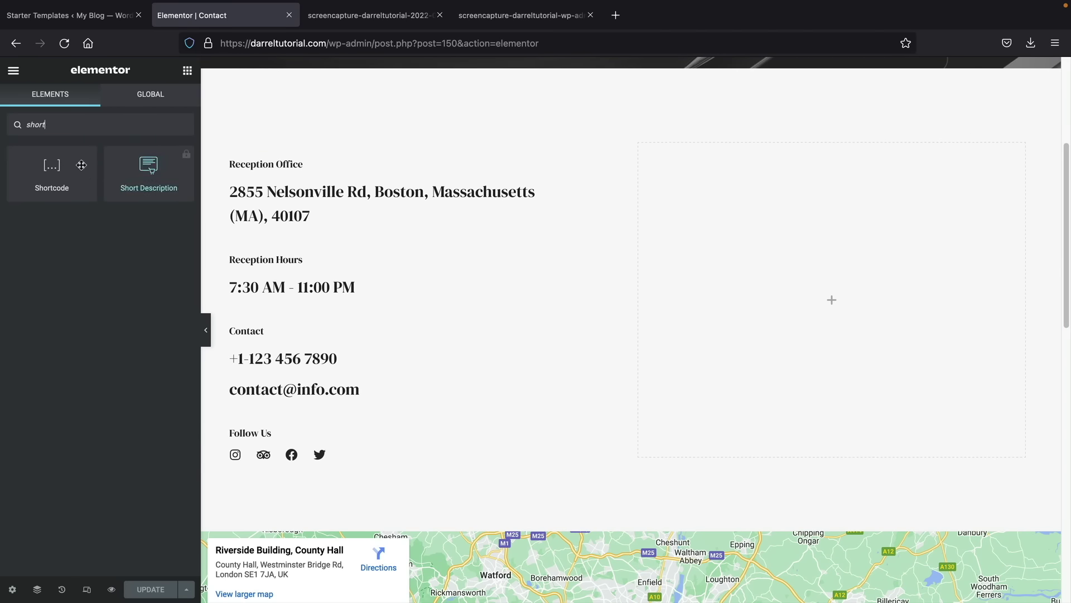
drag(56, 170, 792, 299)
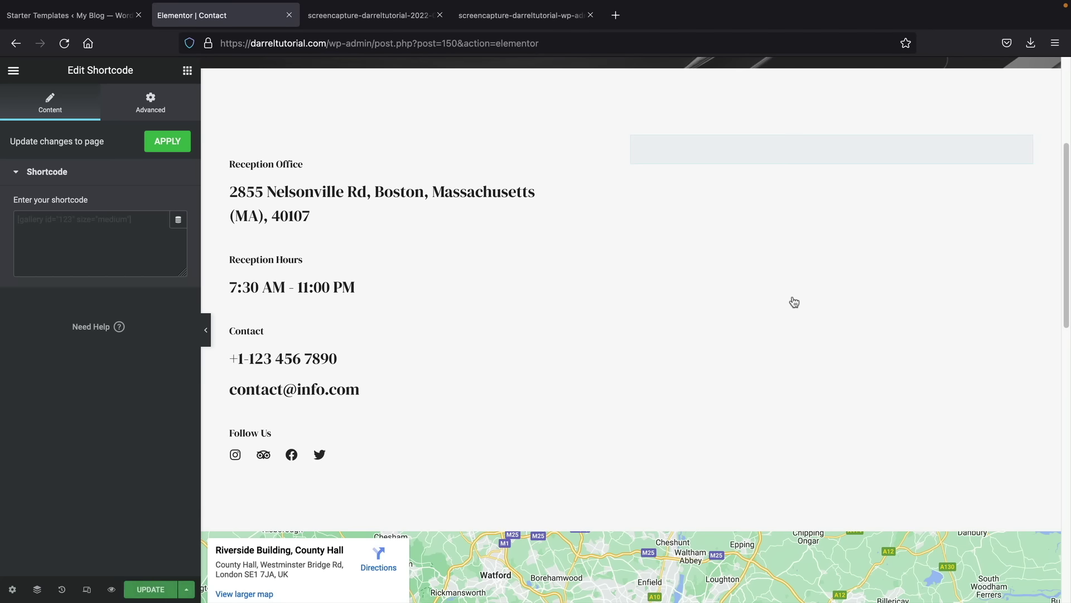
right_click(63, 226)
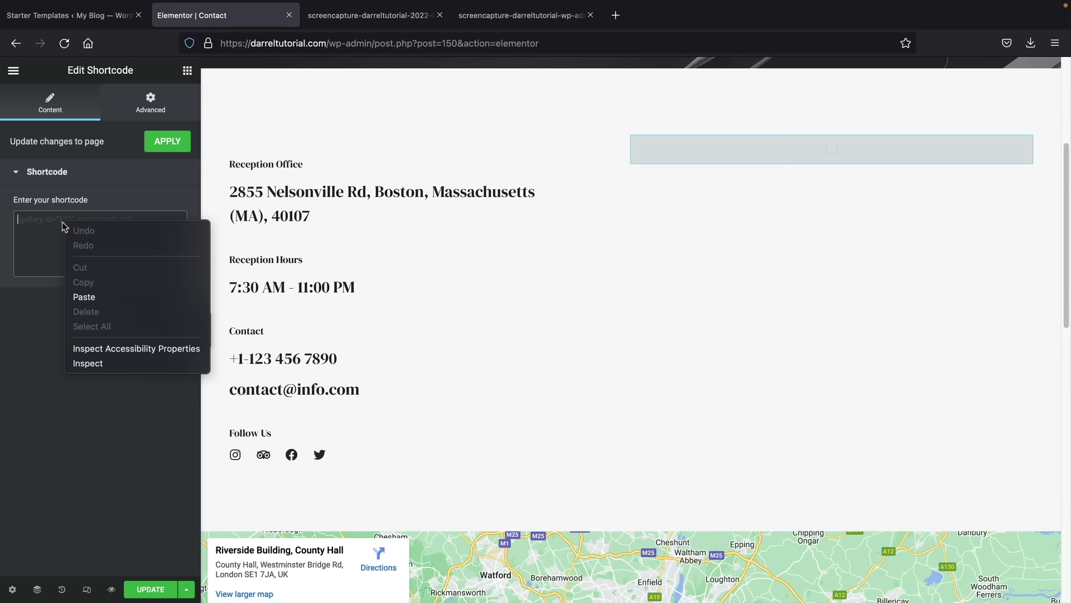
click(84, 296)
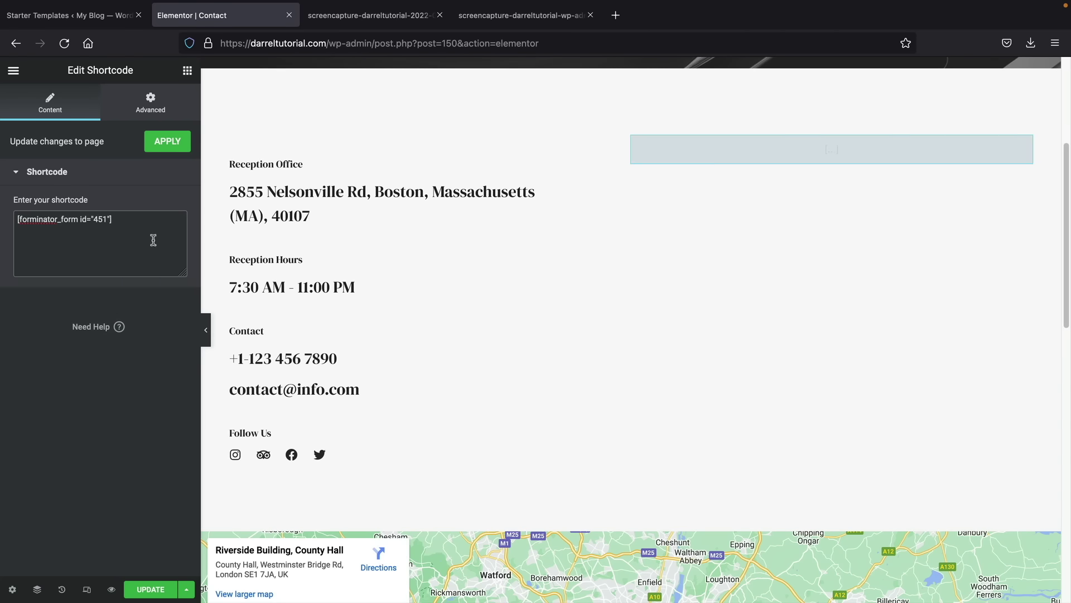
click(166, 147)
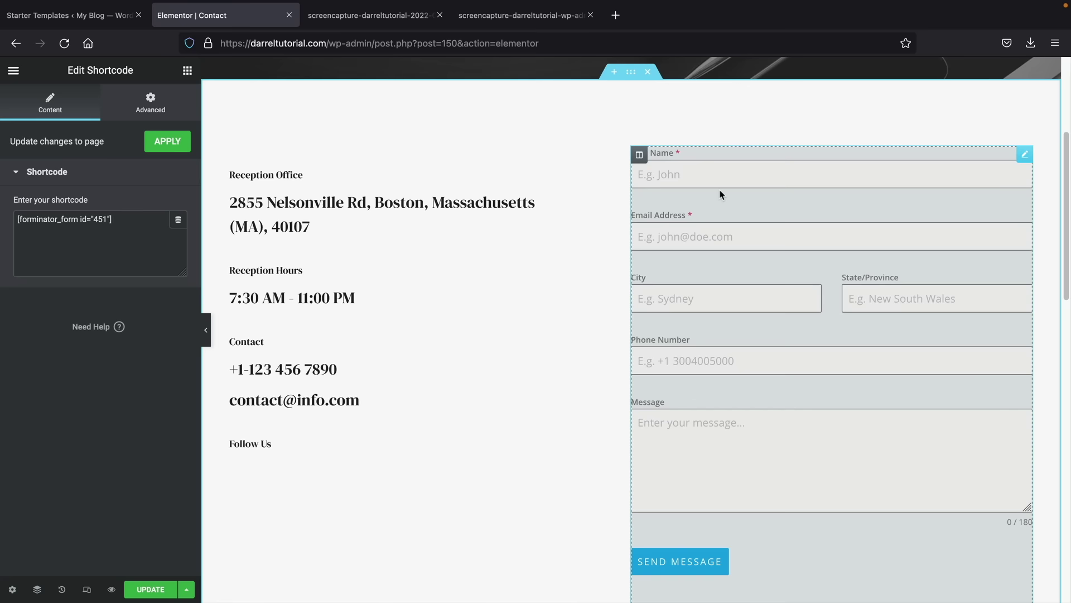
- Save the Contact page changes with Update
scroll(713, 190, down, 1)
click(740, 295)
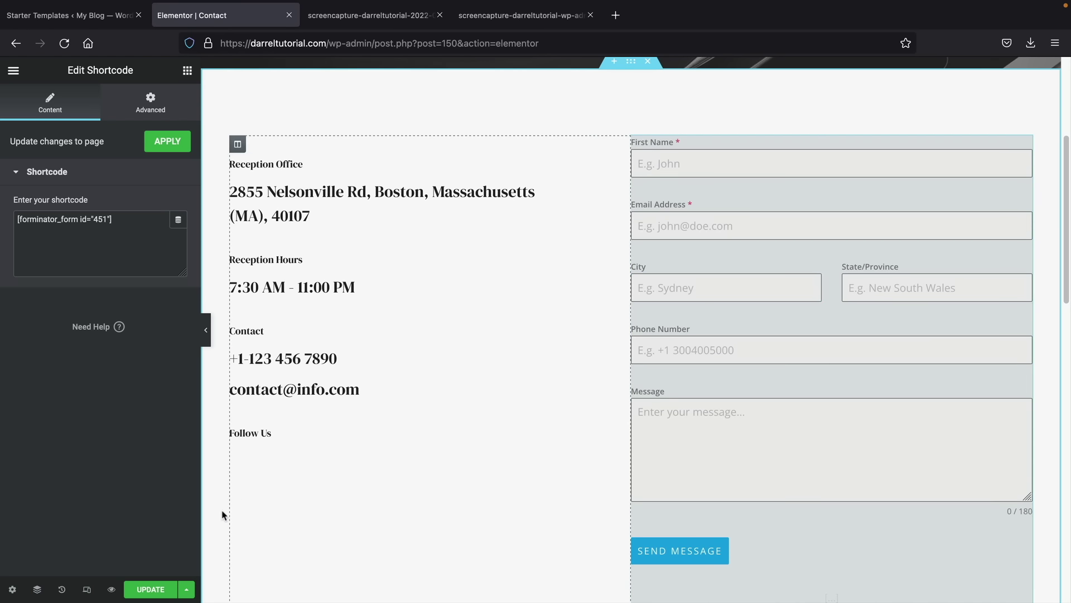
click(150, 590)
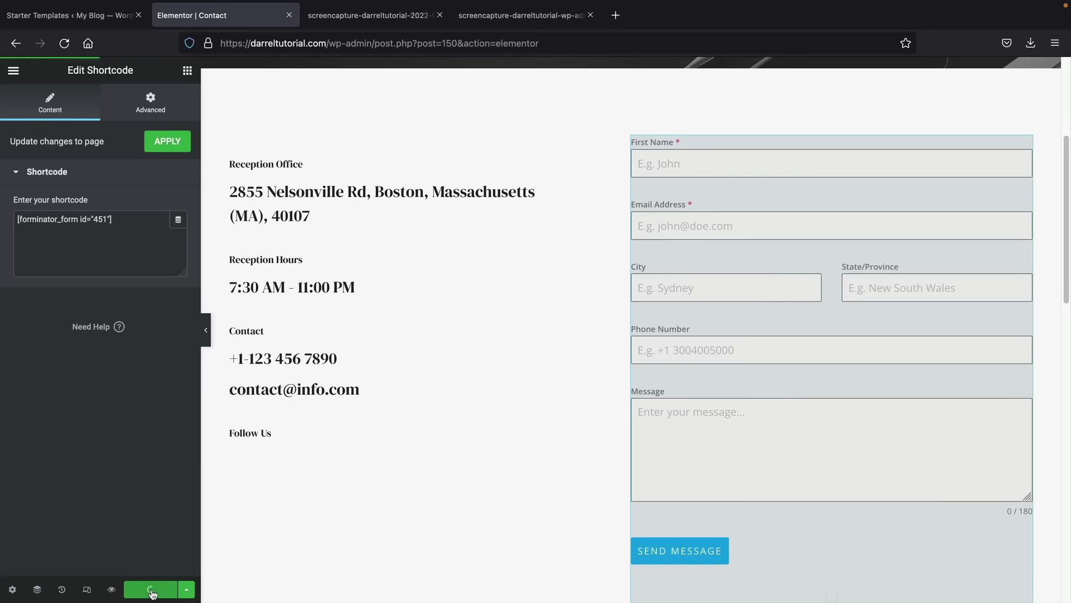
click(14, 70)
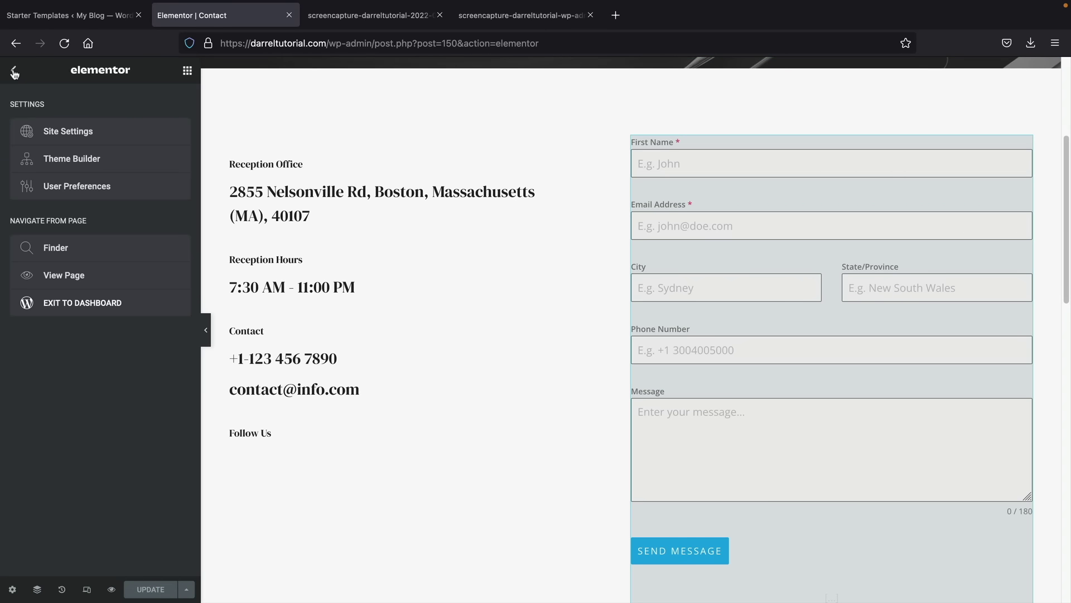
- On the live Contact page, submit a first name, an email address and the message 'yayyyyyy'
click(86, 274)
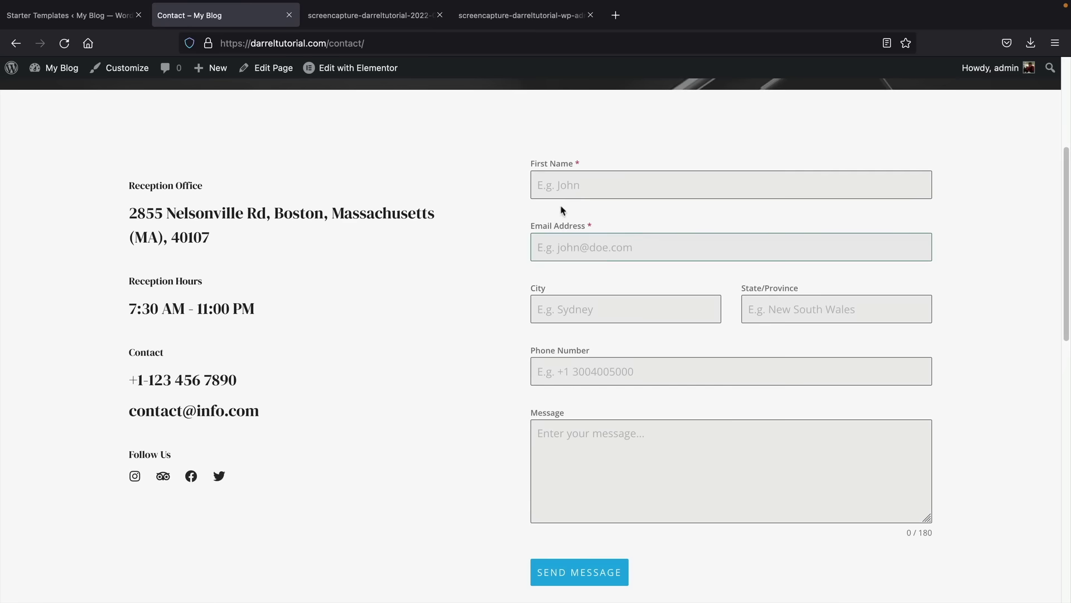
text(darrel)
key(Tab)
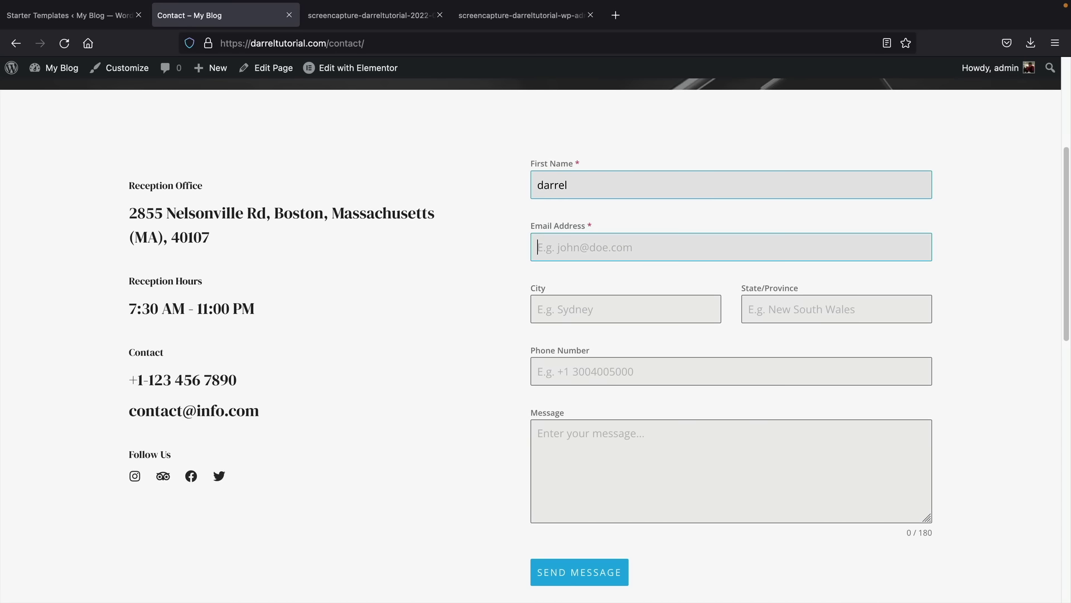
click(836, 310)
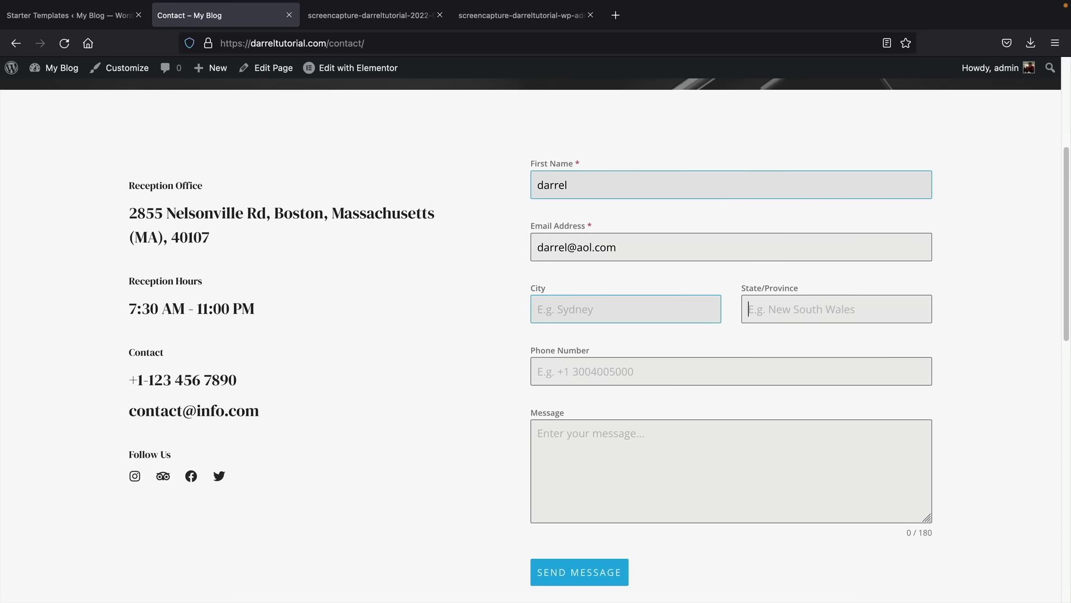
click(538, 433)
text(yayyyyyyyy!)
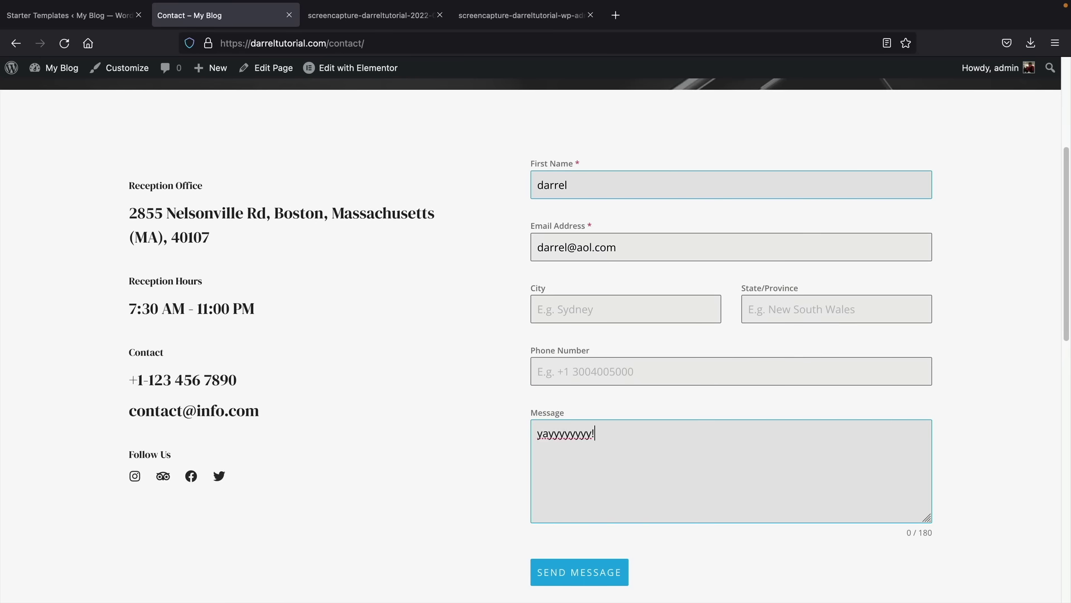
scroll(517, 210, down, 1)
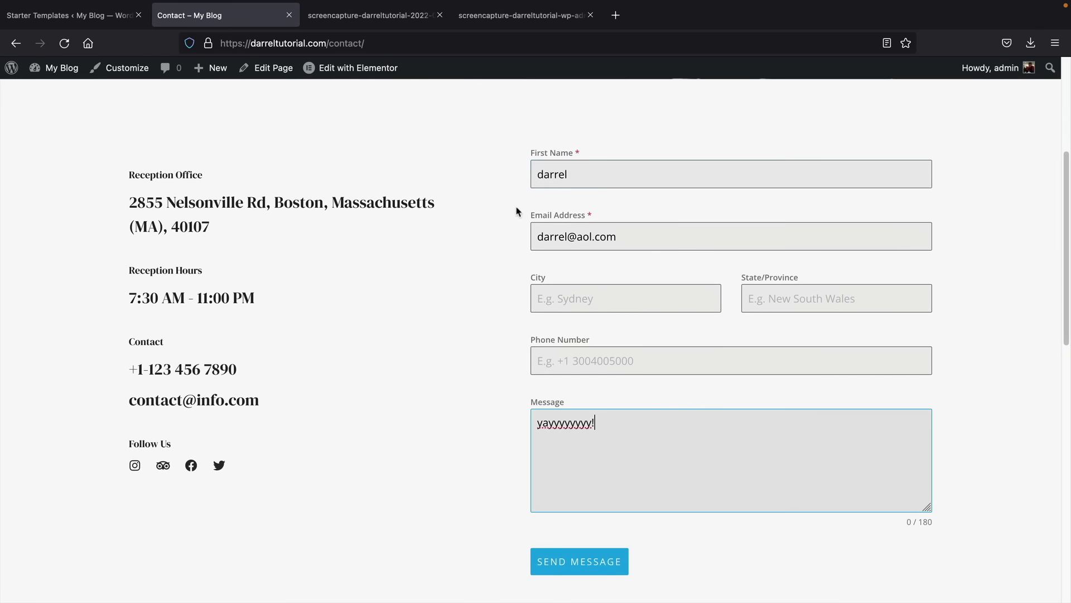
click(573, 562)
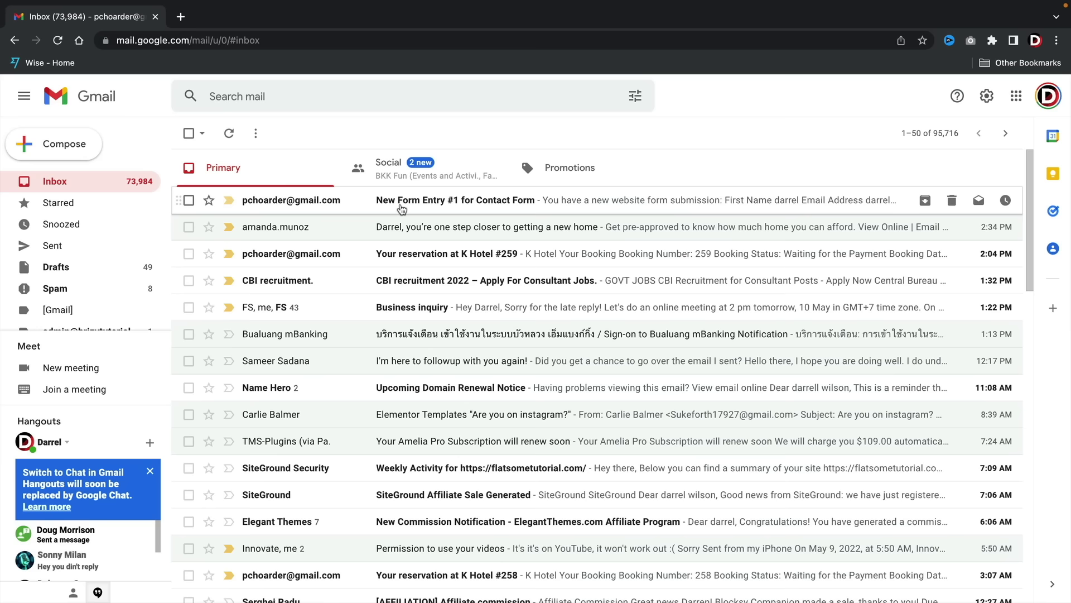
- Open the 'New Form Entry #1 for Contact Form' email and review the submitted message
click(420, 206)
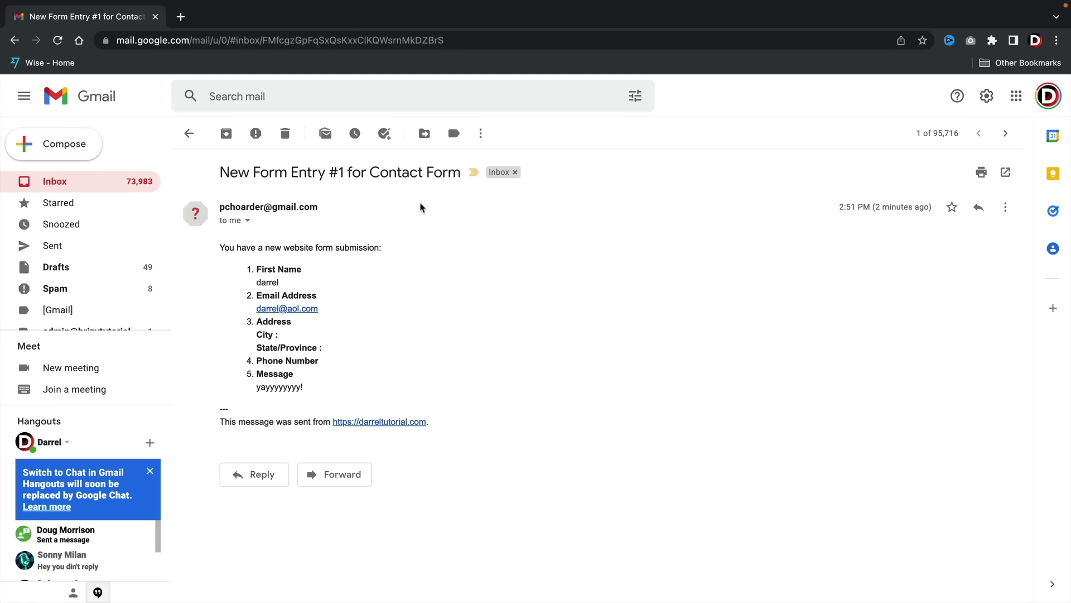
triple_click(237, 393)
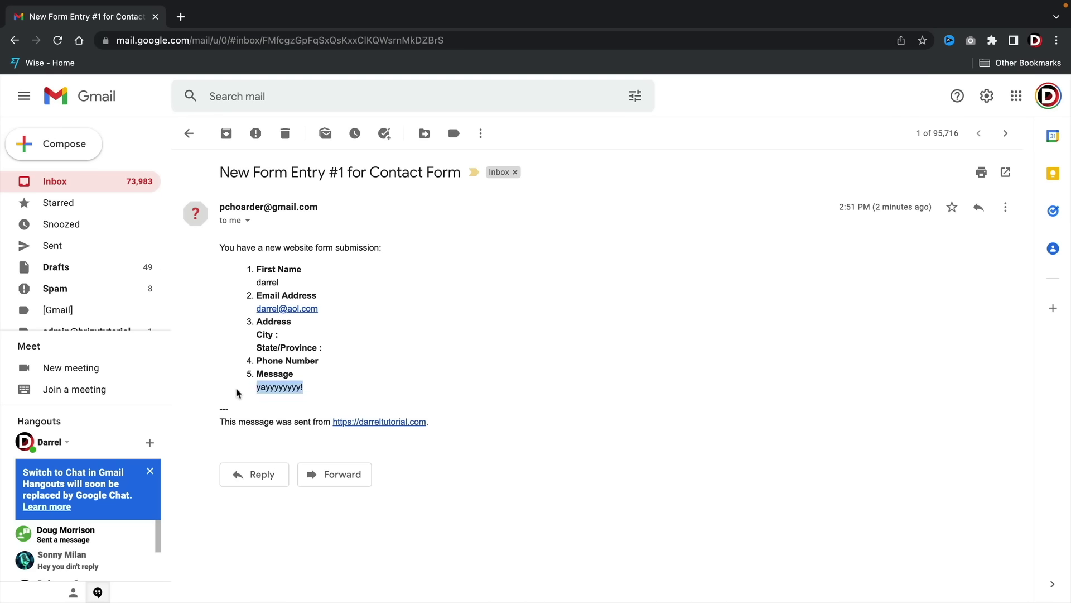
click(253, 411)
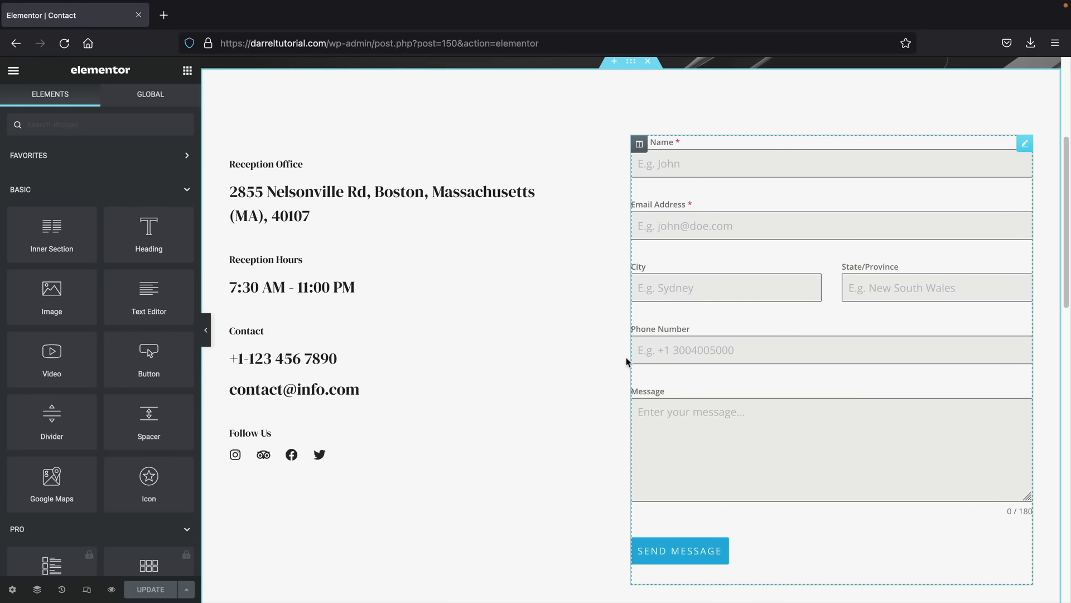
- Delete the existing map from the Contact page
scroll(626, 362, down, 8)
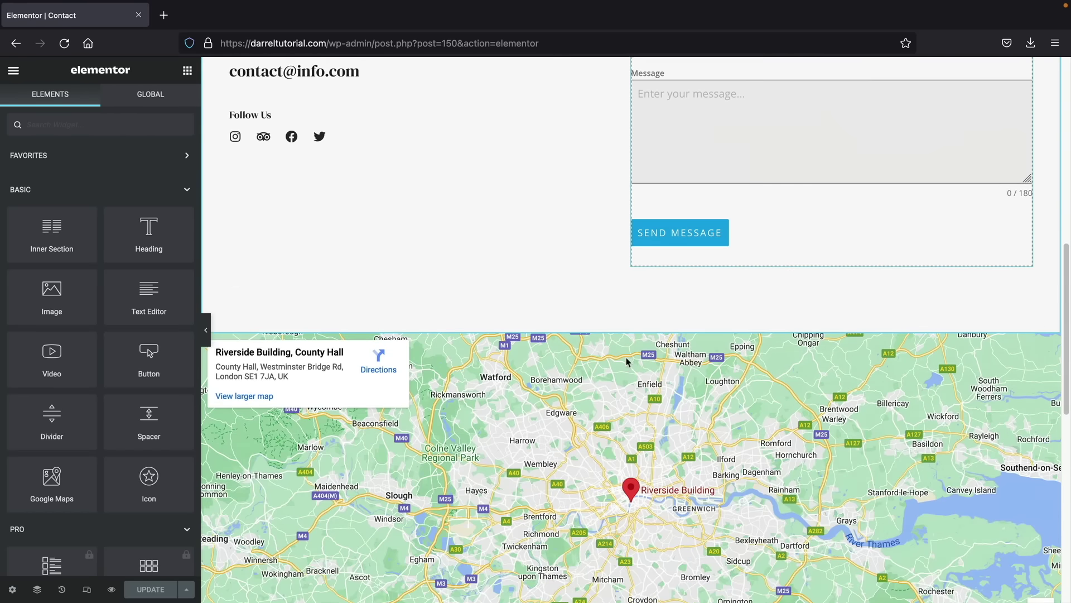
scroll(628, 362, down, 1)
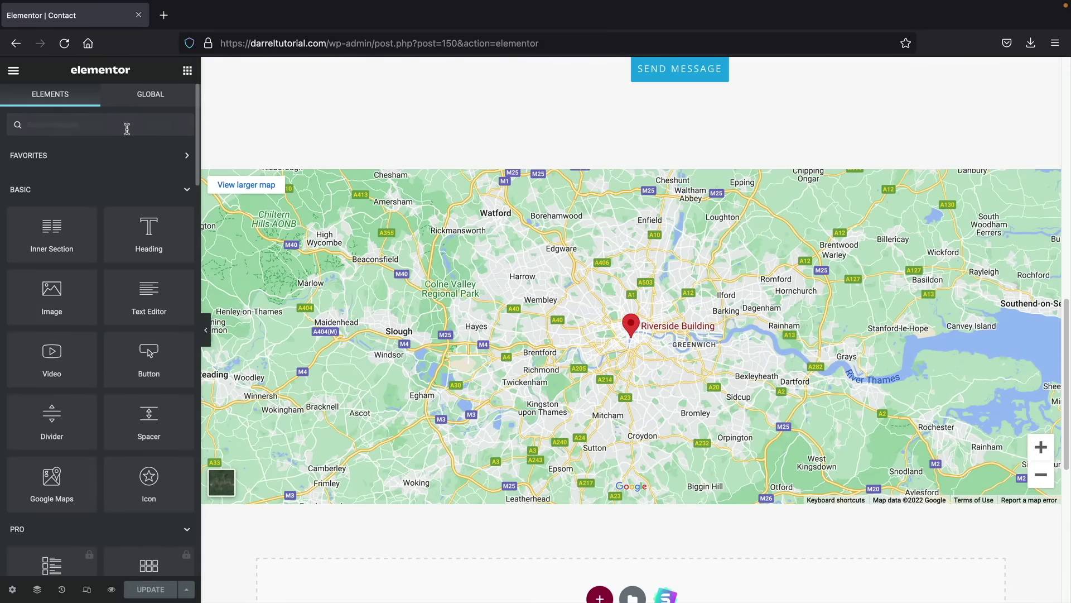
text(google)
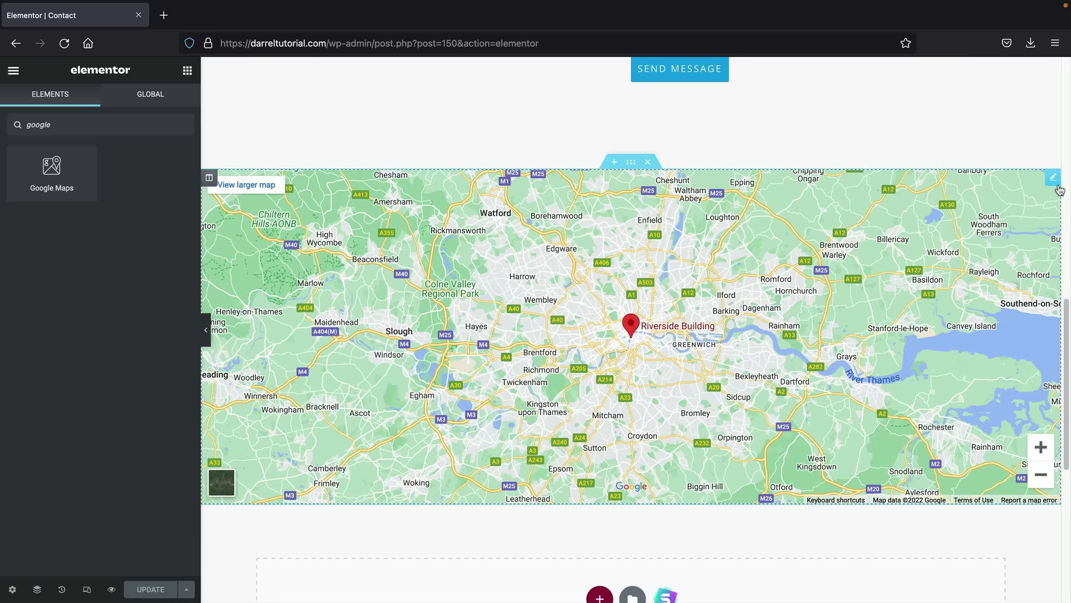
right_click(939, 183)
click(1001, 369)
- Add a Google Maps widget at 'las cesars palace' with zoom 15 and save
click(93, 122)
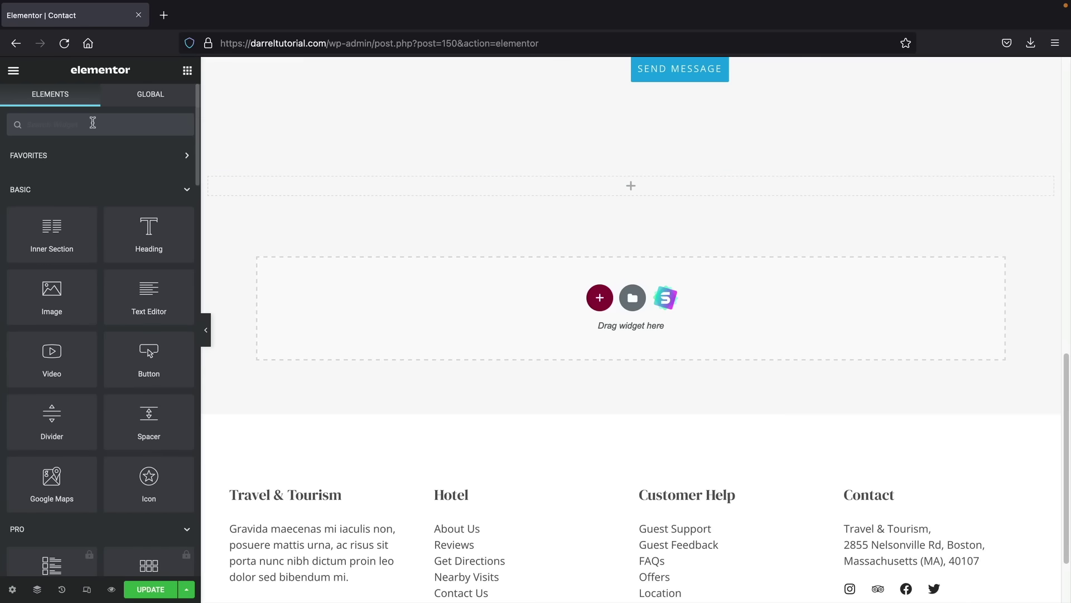
text(google)
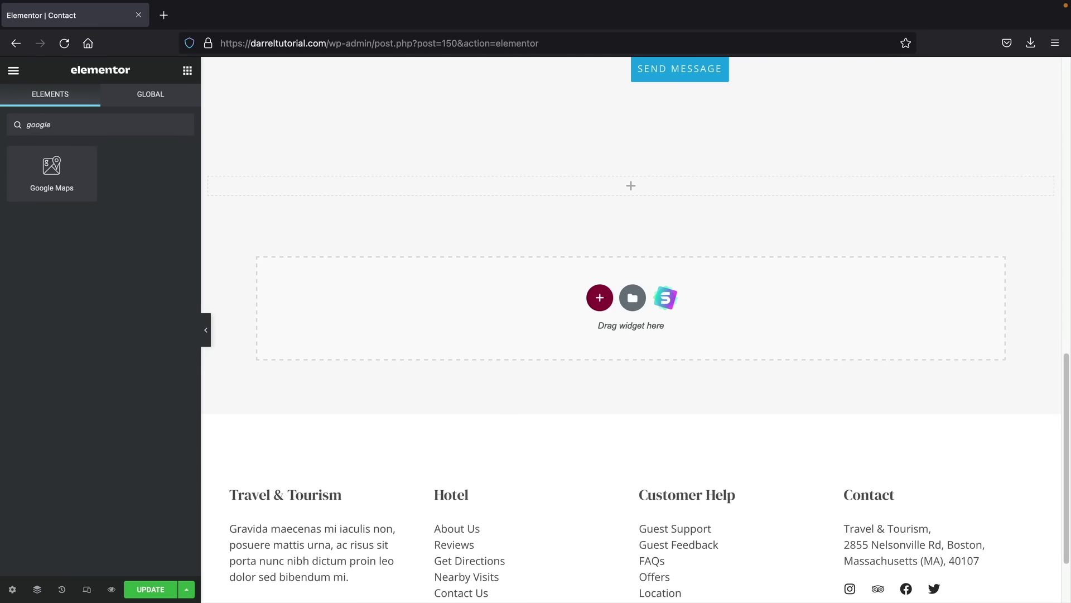
drag(35, 172, 469, 192)
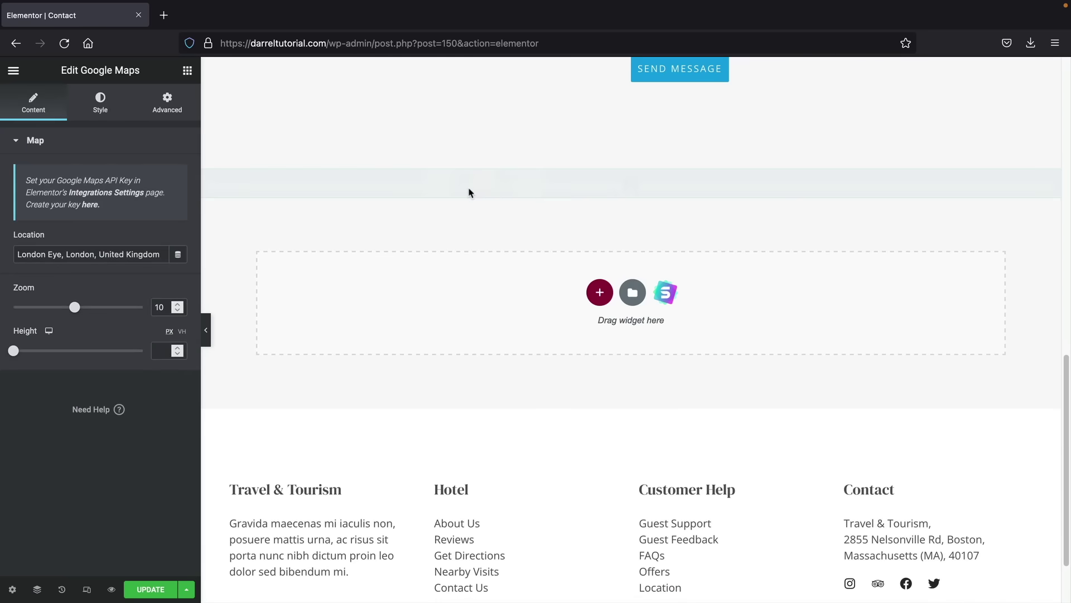
triple_click(117, 256)
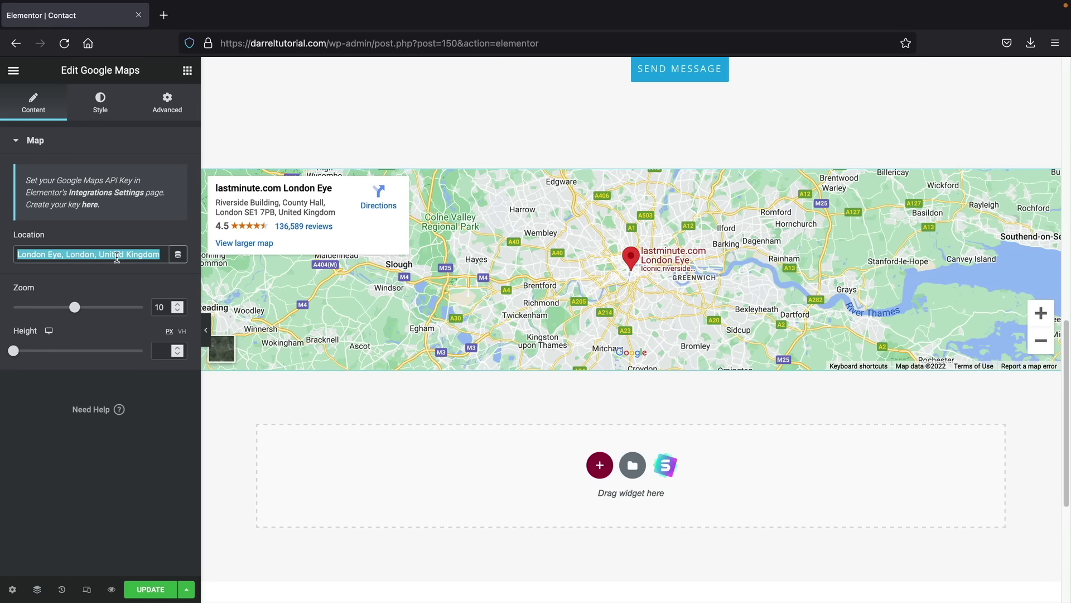
text(las )
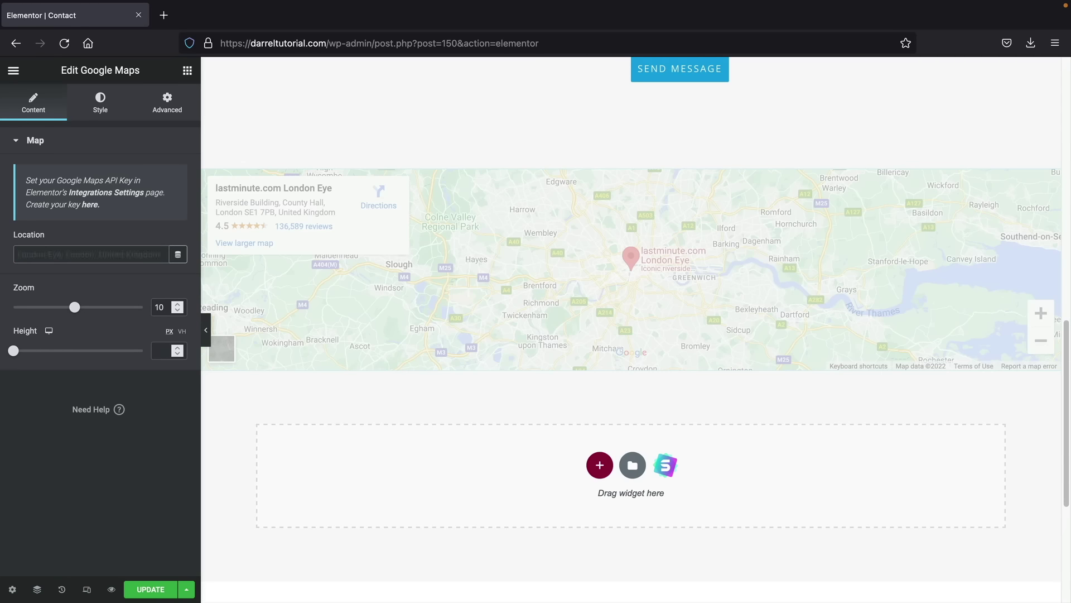
text(cesars palace)
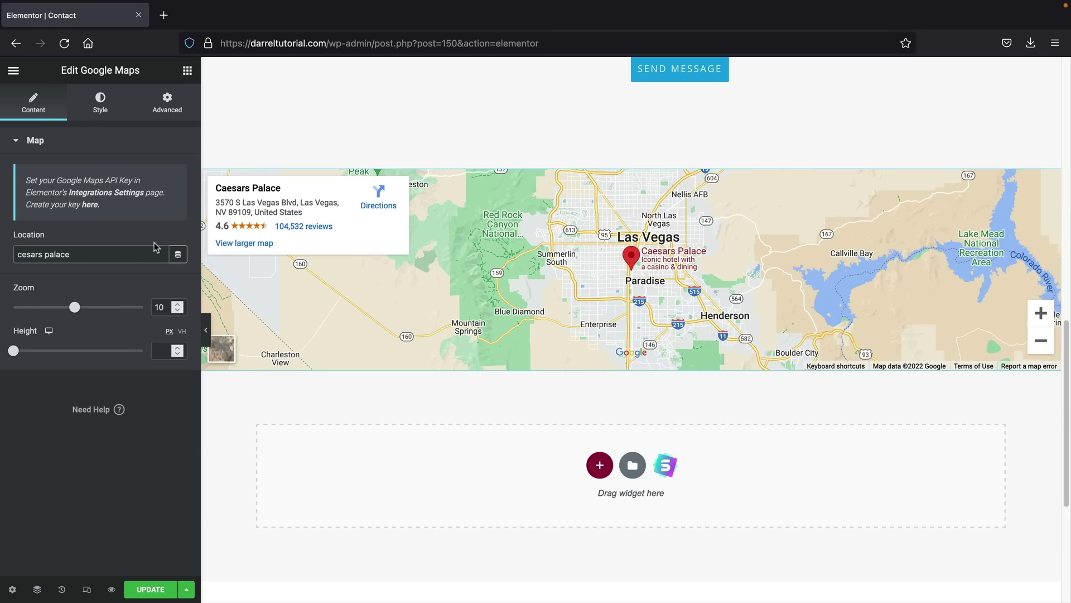
drag(75, 307, 109, 307)
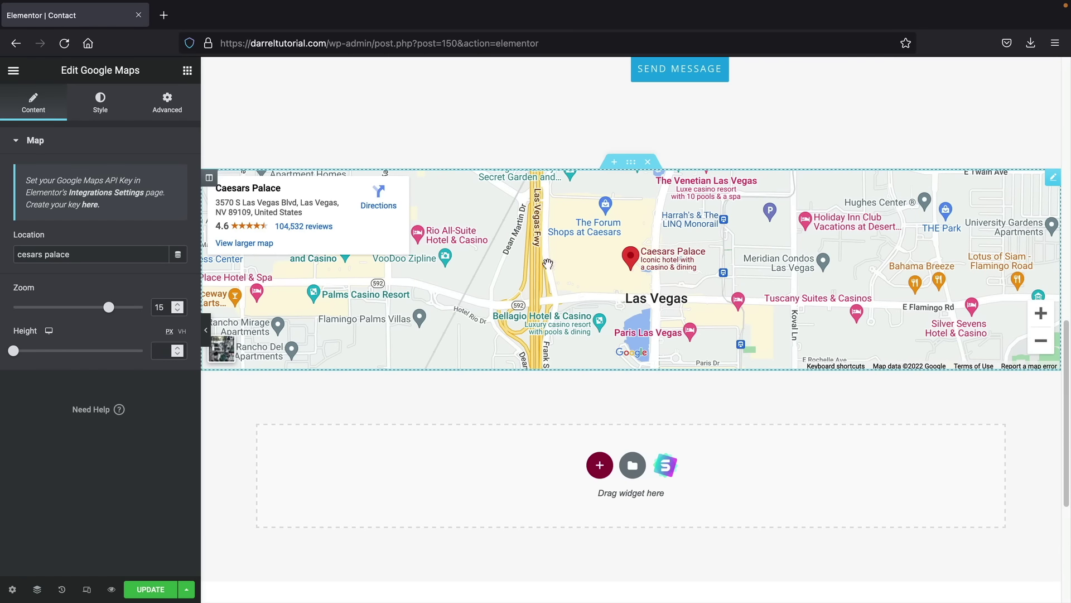
click(150, 591)
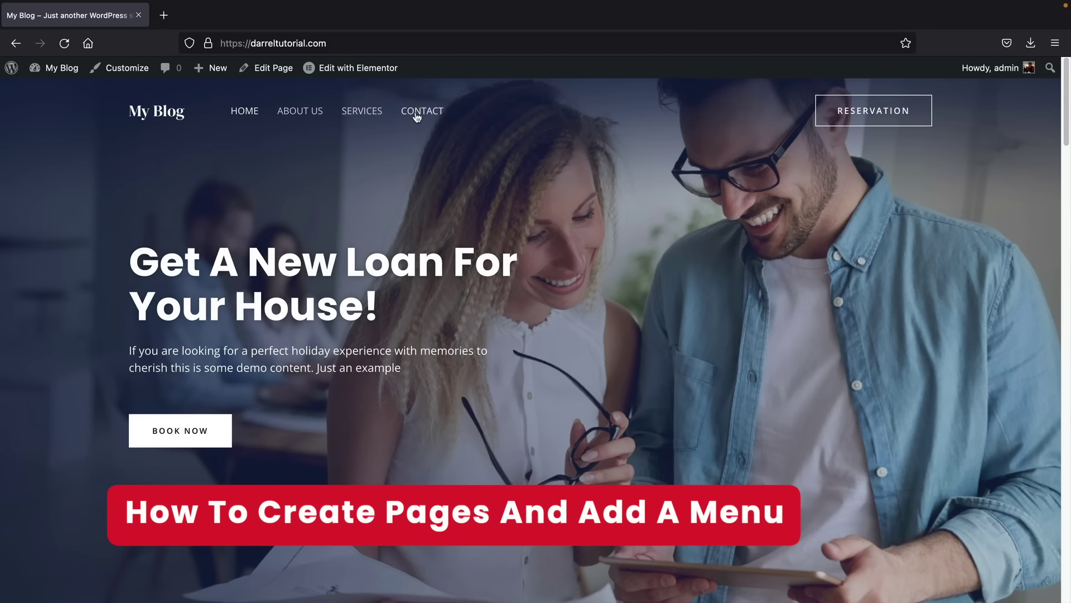
- From the dashboard's All Pages list, bulk-trash Privacy Policy and Sample Page
mouse_move(53, 68)
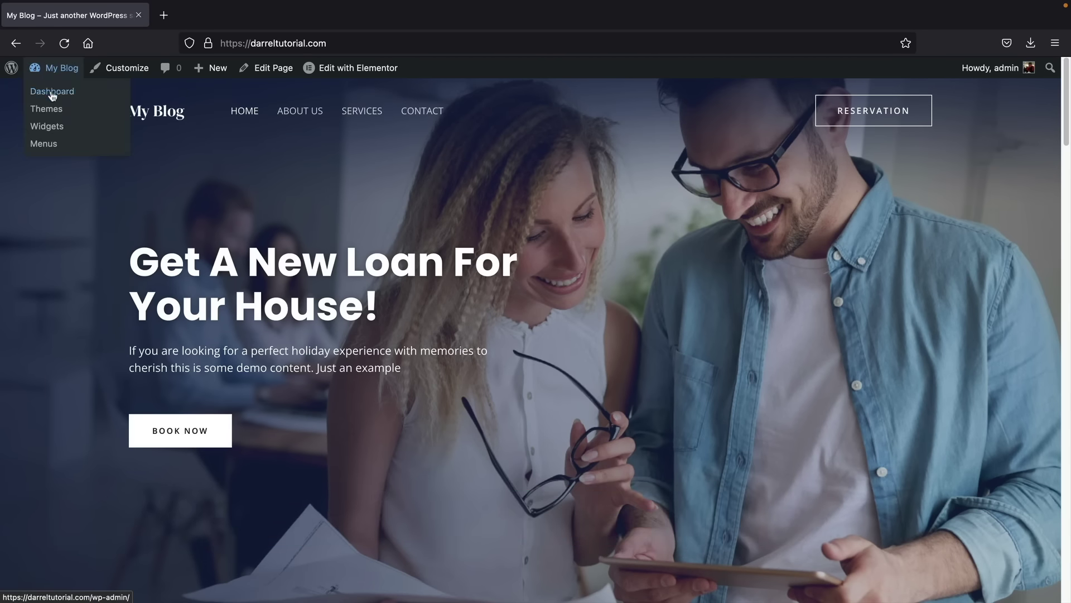
click(52, 93)
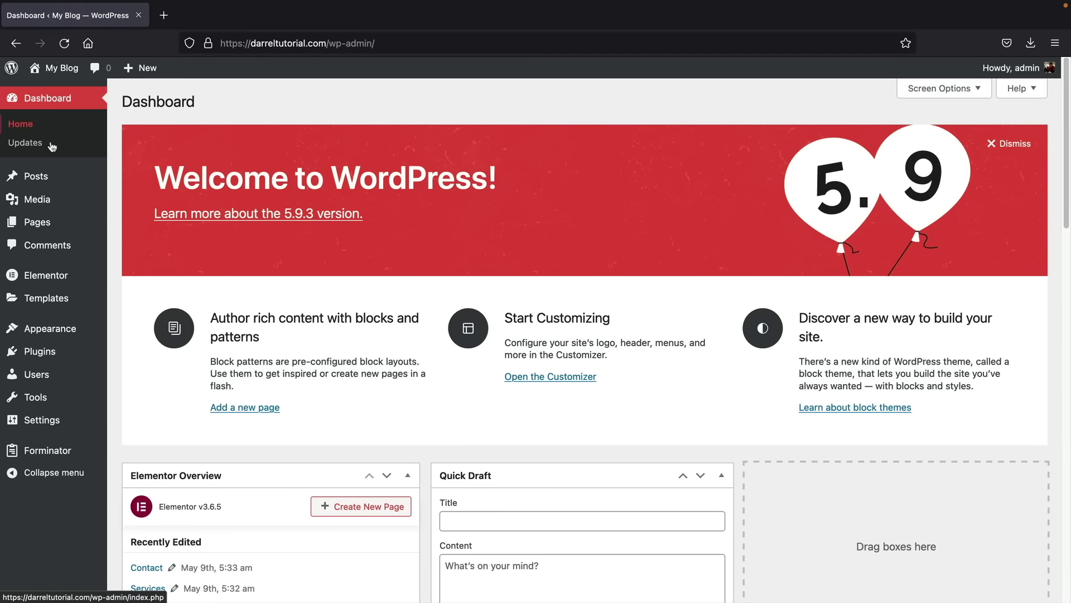
click(45, 221)
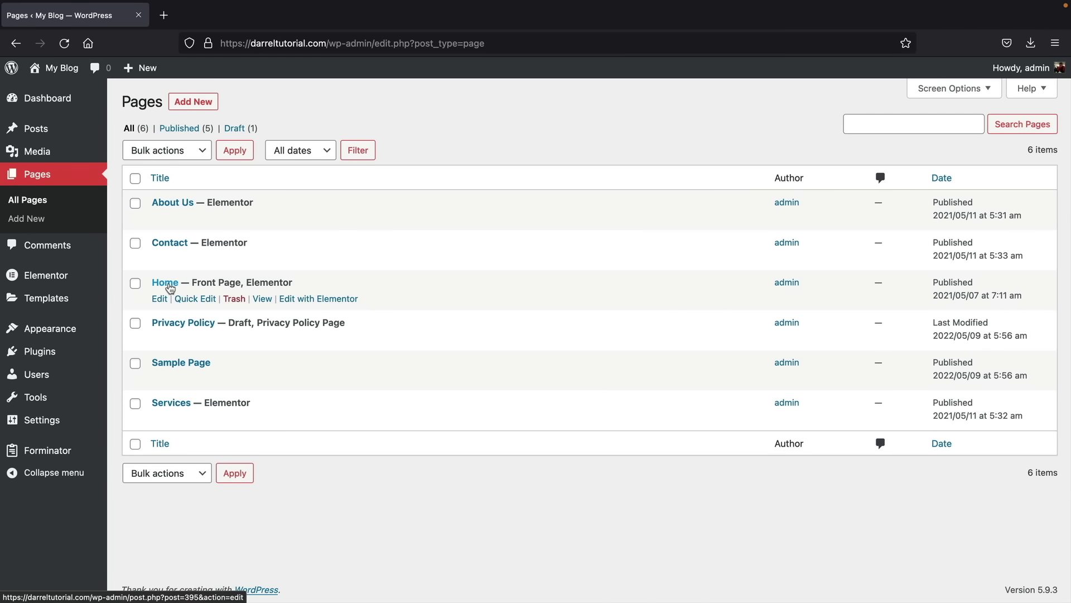
click(135, 324)
click(135, 363)
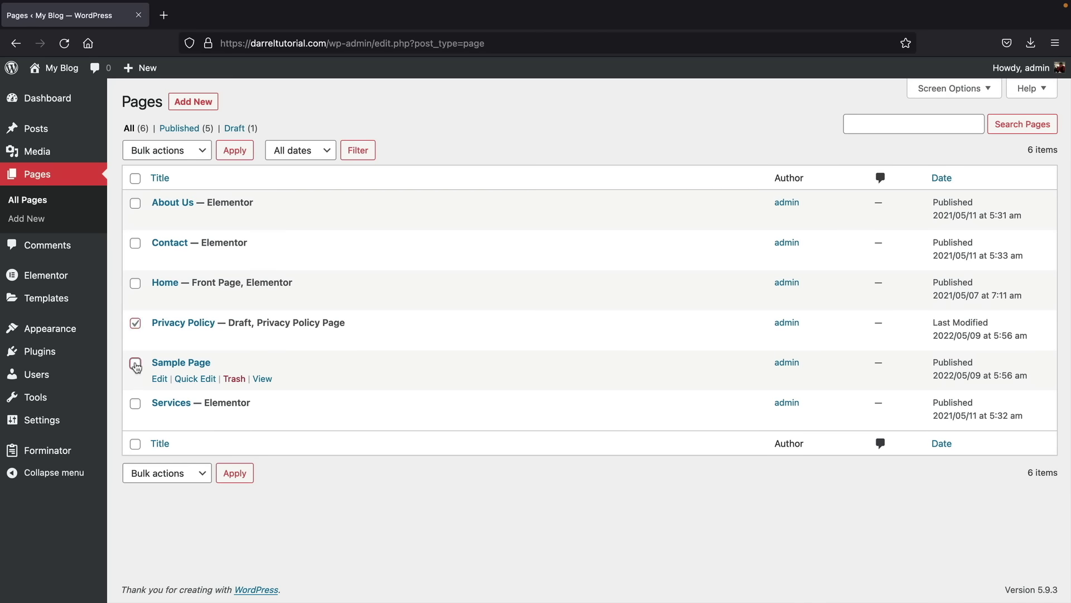
click(195, 150)
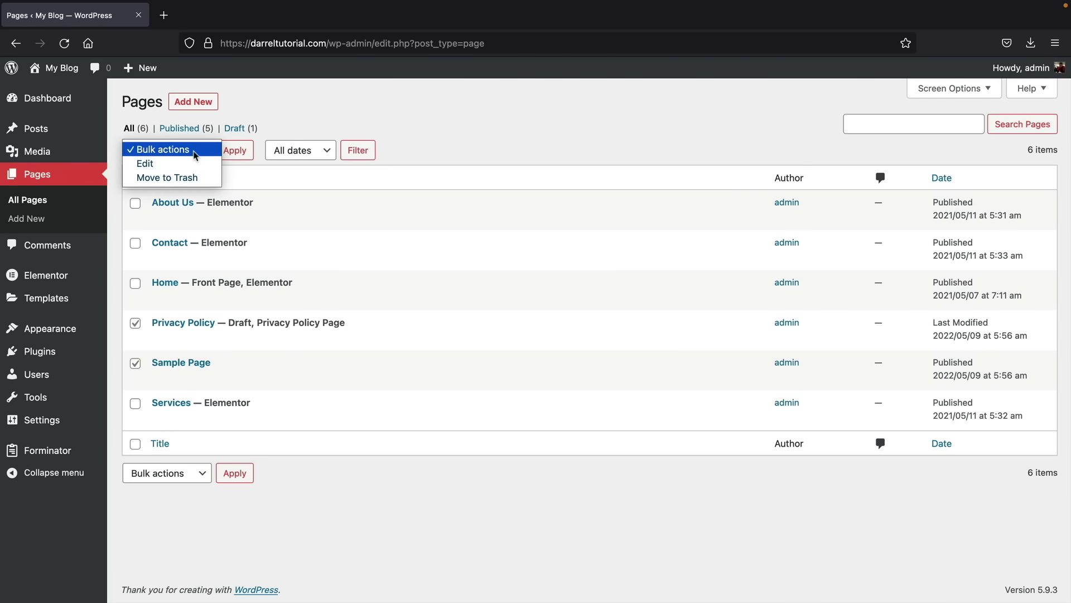
click(189, 178)
click(234, 152)
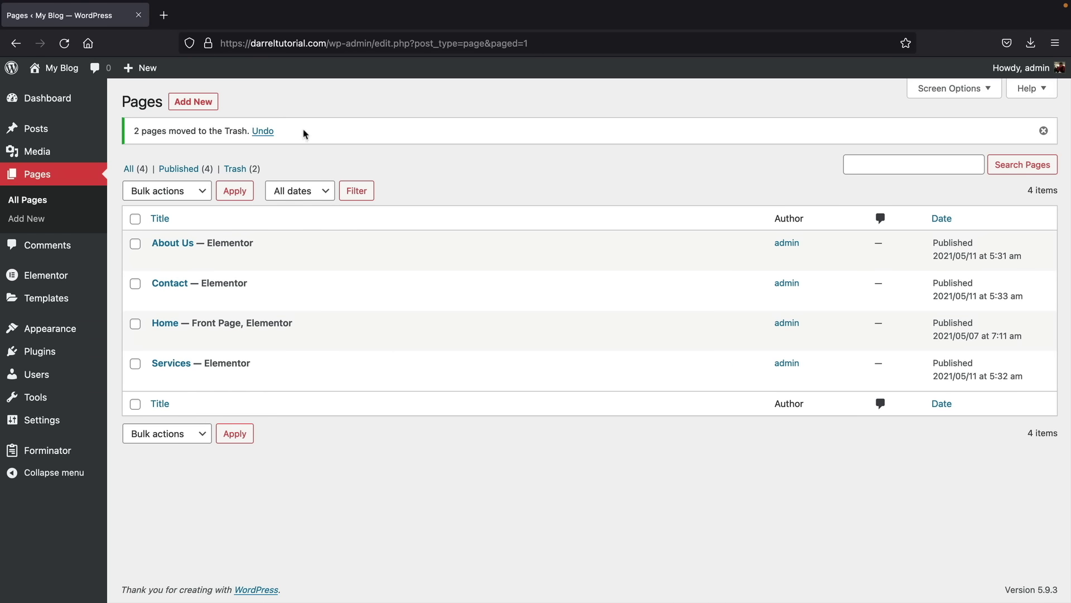
click(194, 106)
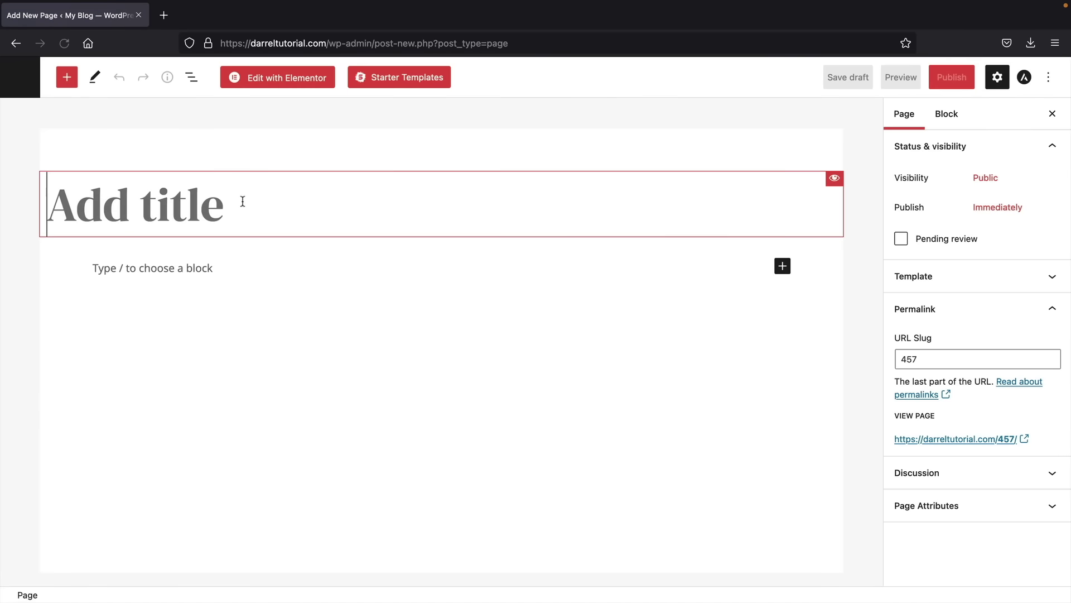
- Publish a new page titled 'Our Team' and open it in Elementor
text(Our )
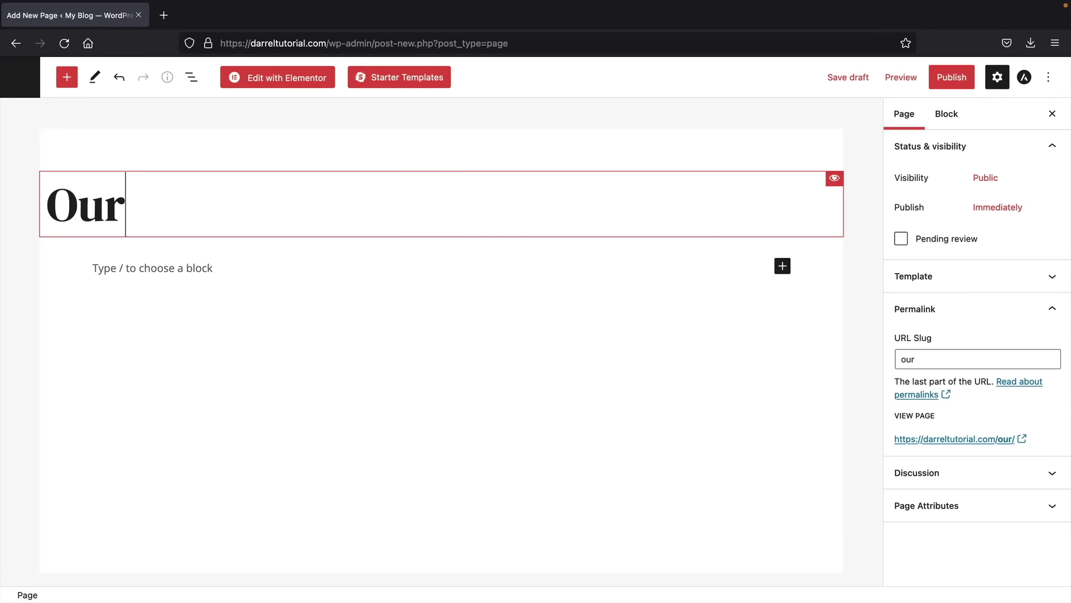
text(Team)
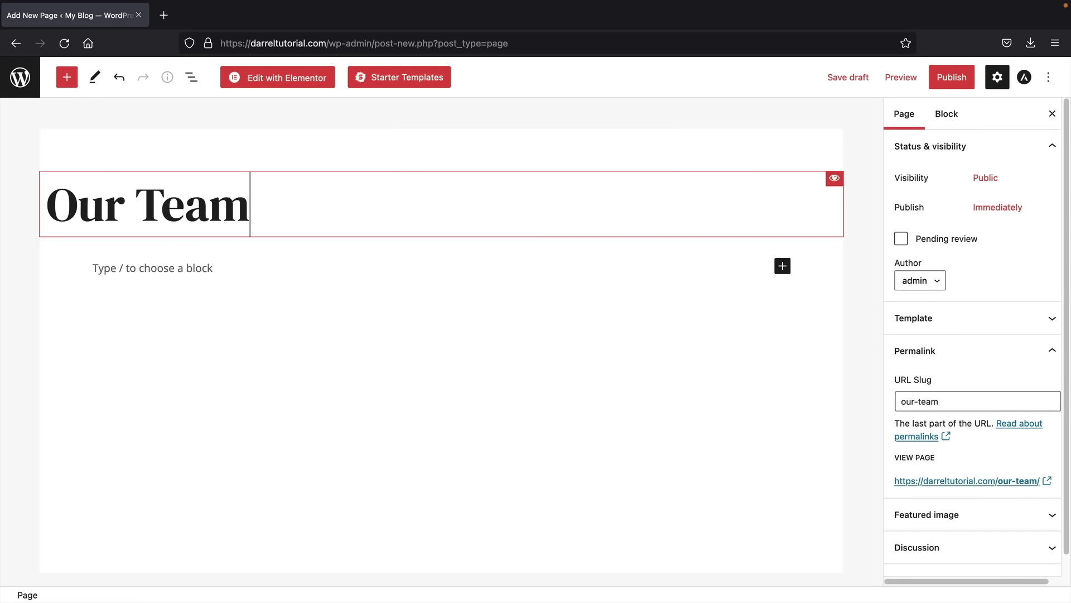
click(949, 80)
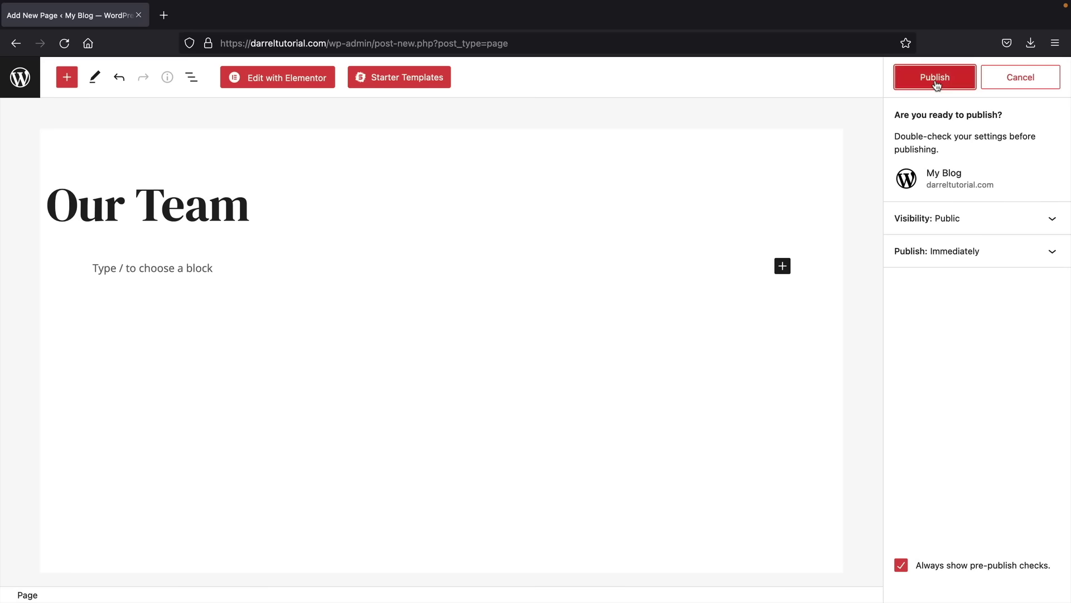
click(935, 80)
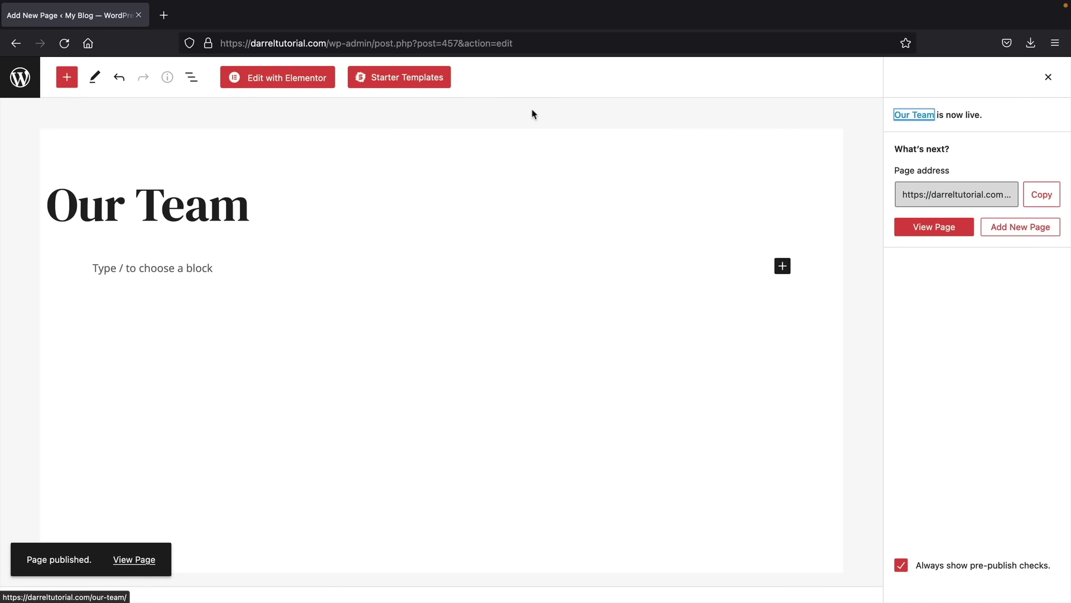
click(290, 84)
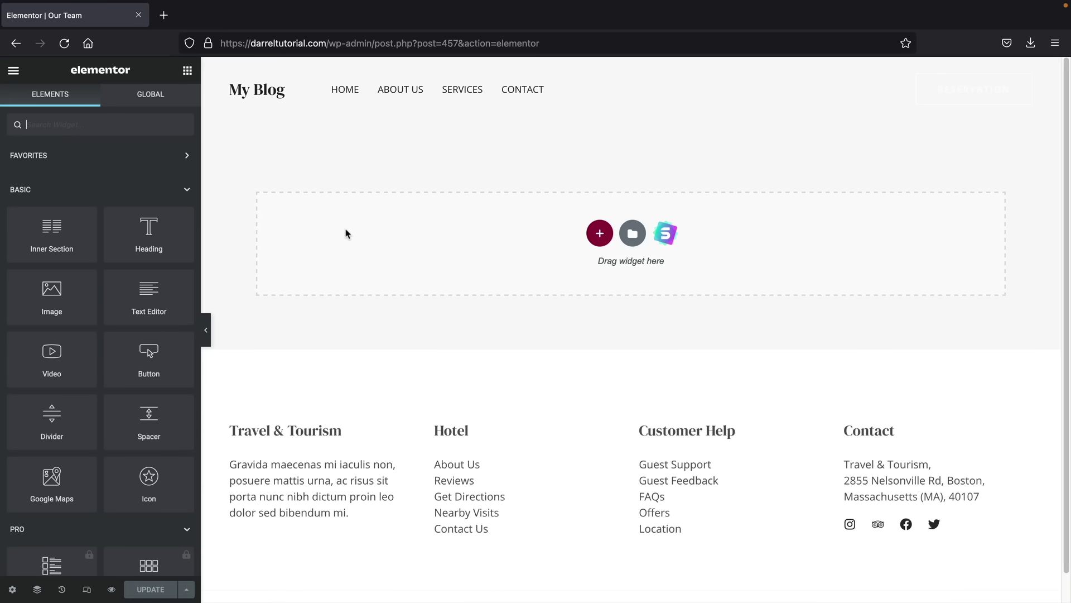
- Add a three-column section to the page, then delete it
click(599, 233)
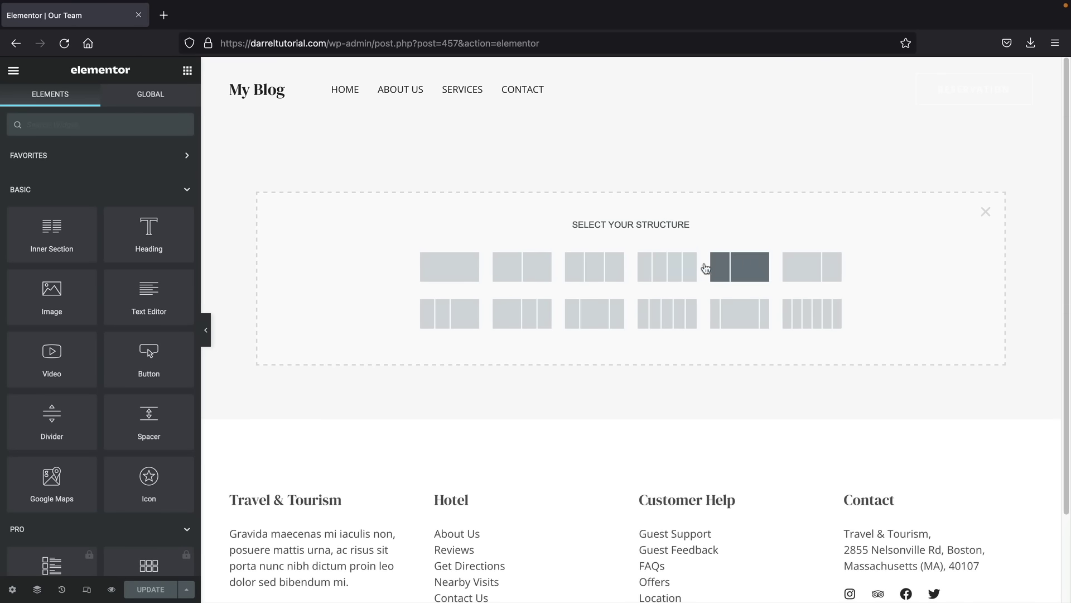
click(604, 273)
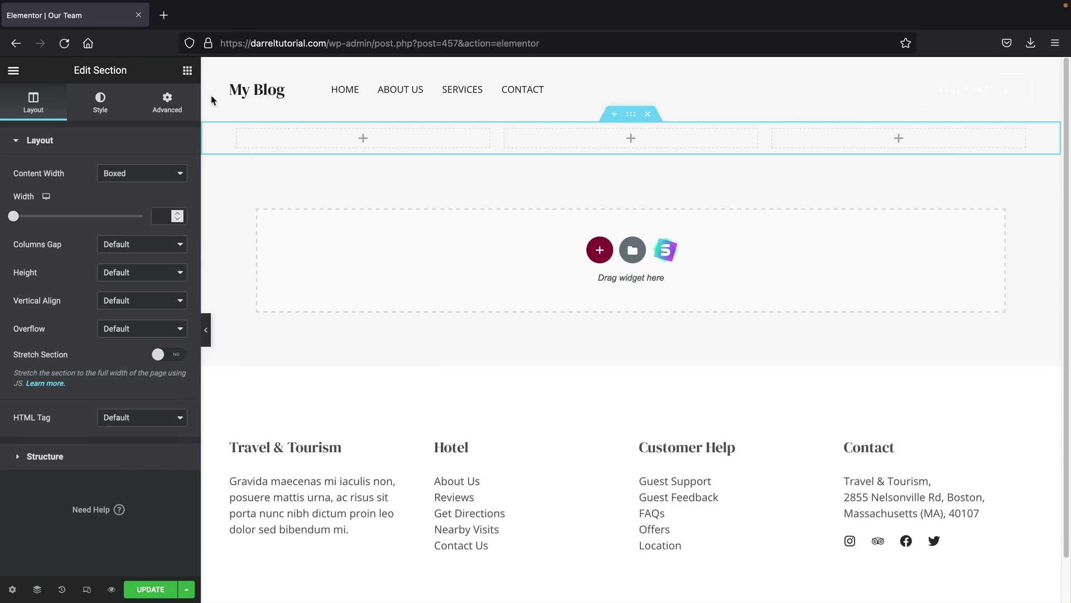
click(648, 115)
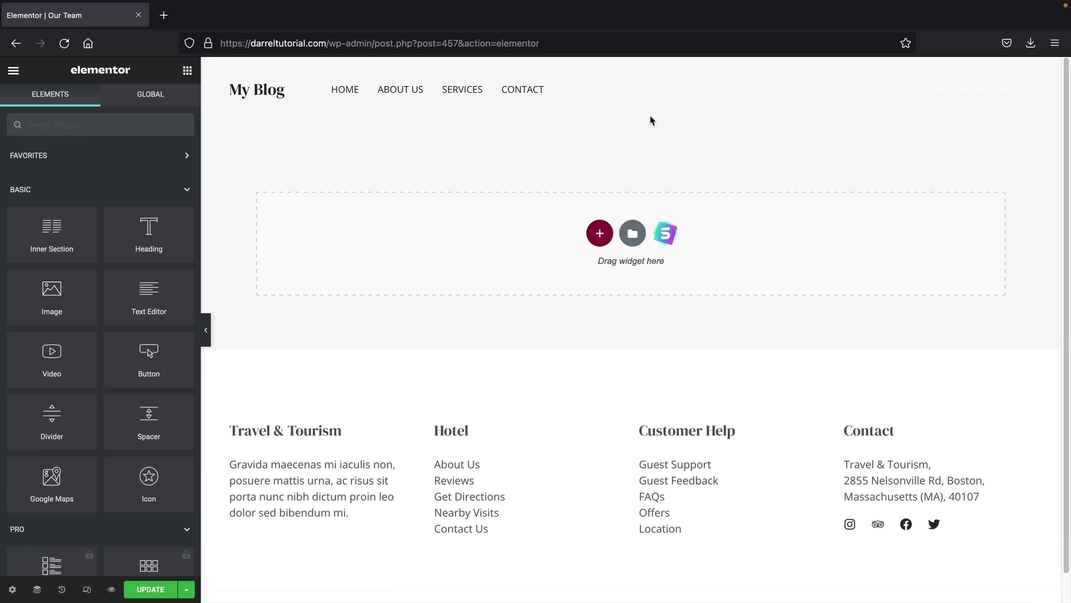
- Open the Elementor template library and browse the block templates
click(632, 234)
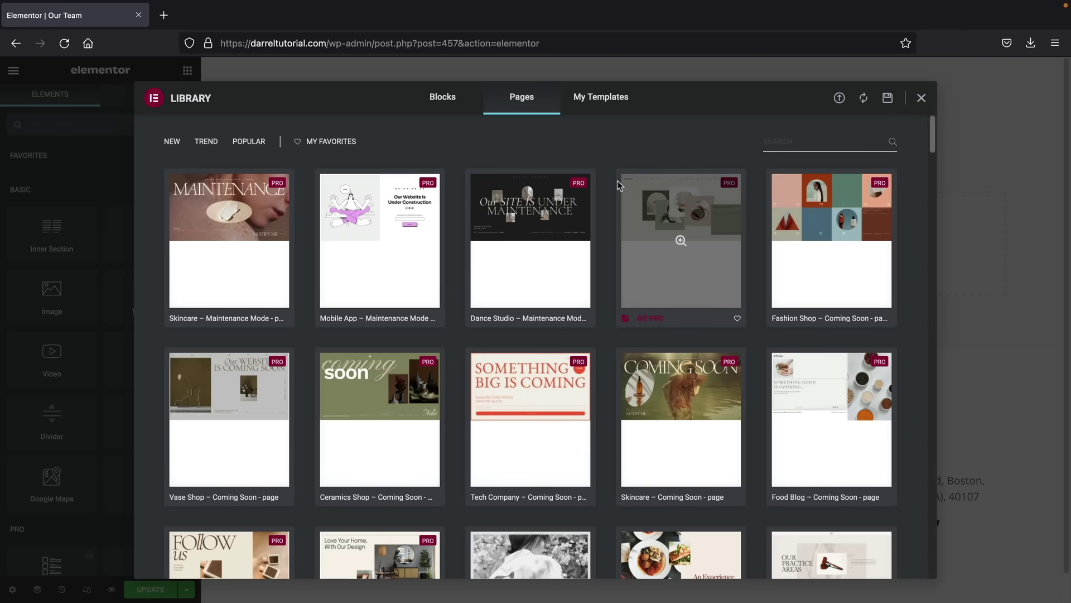
click(601, 106)
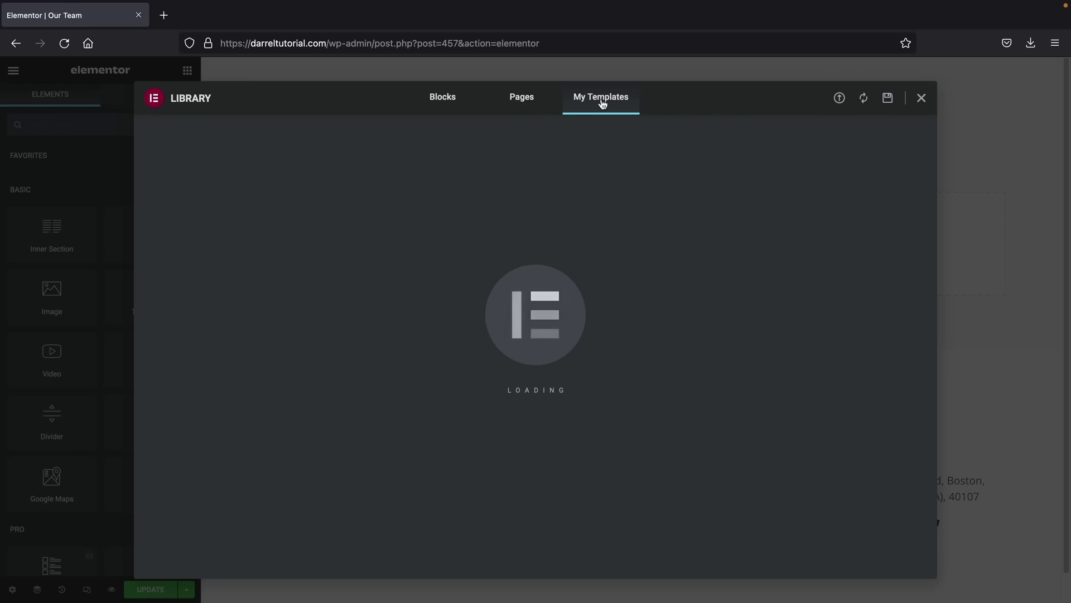
click(453, 99)
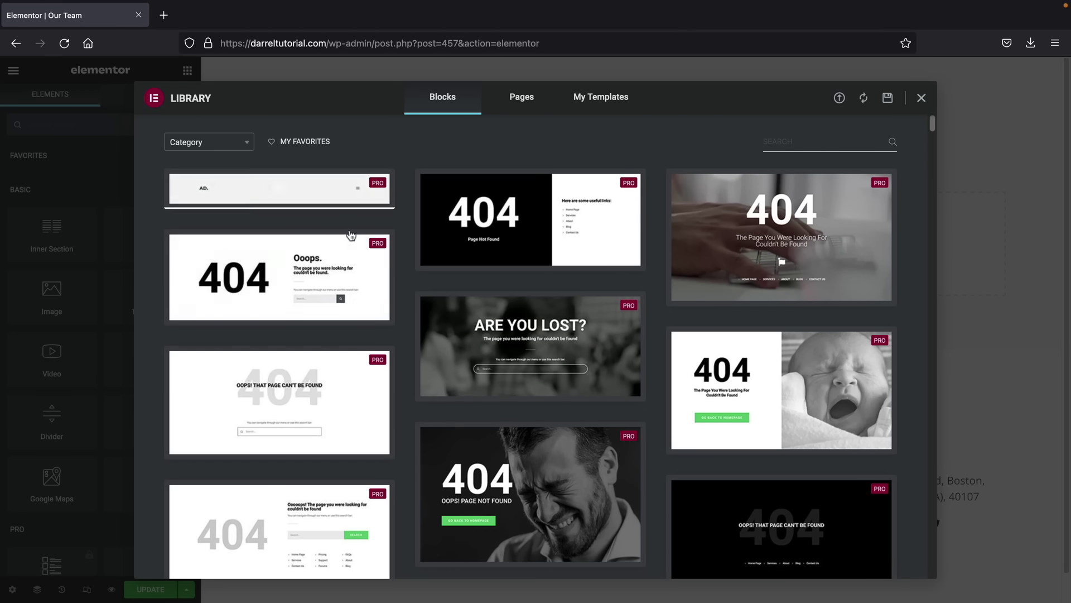
scroll(467, 379, down, 15)
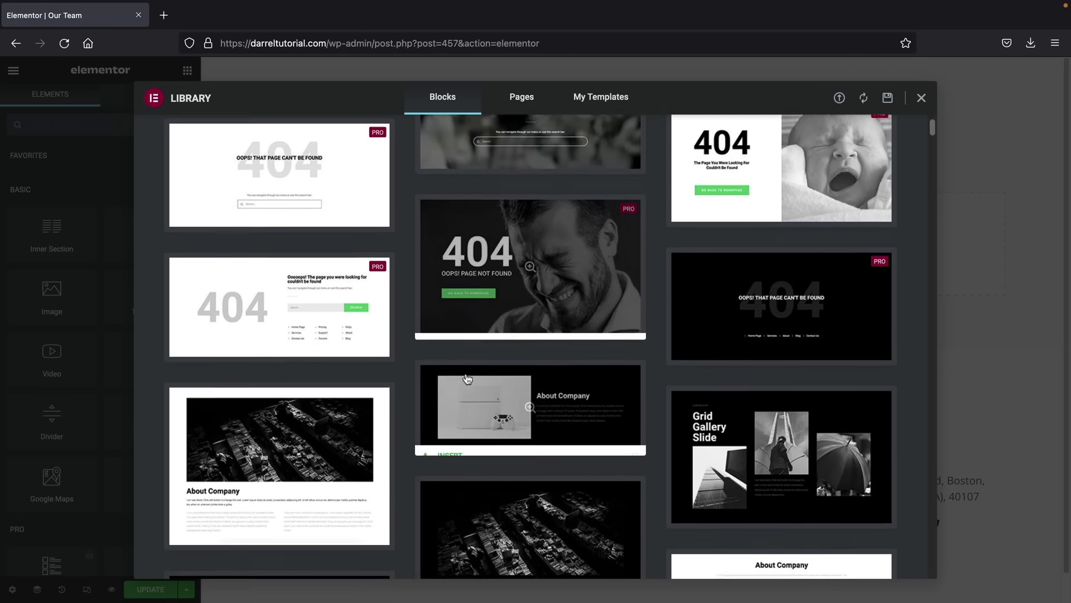
scroll(468, 379, down, 10)
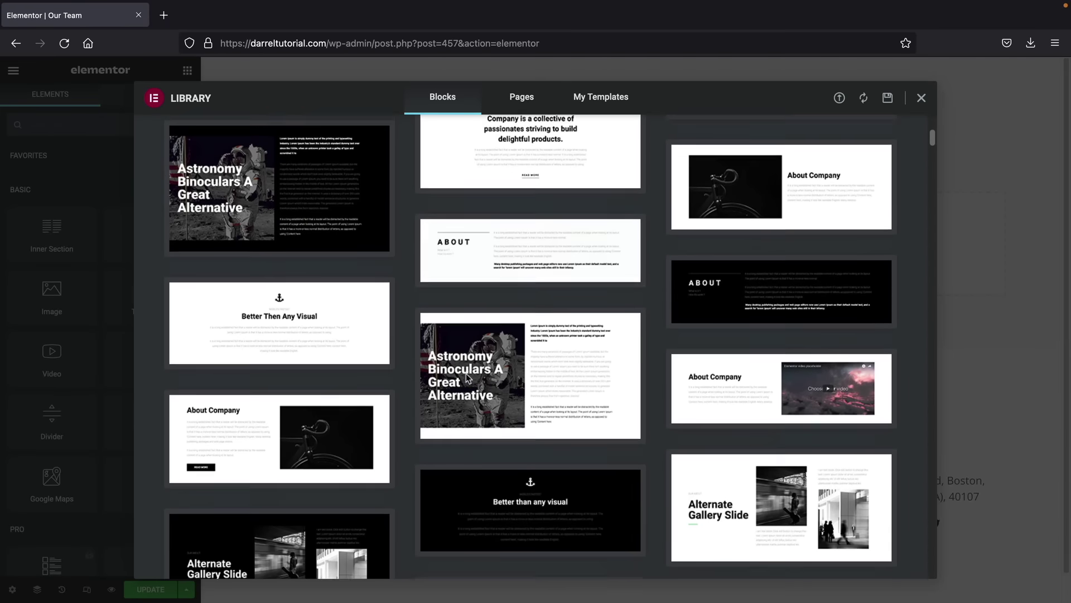
scroll(467, 379, down, 9)
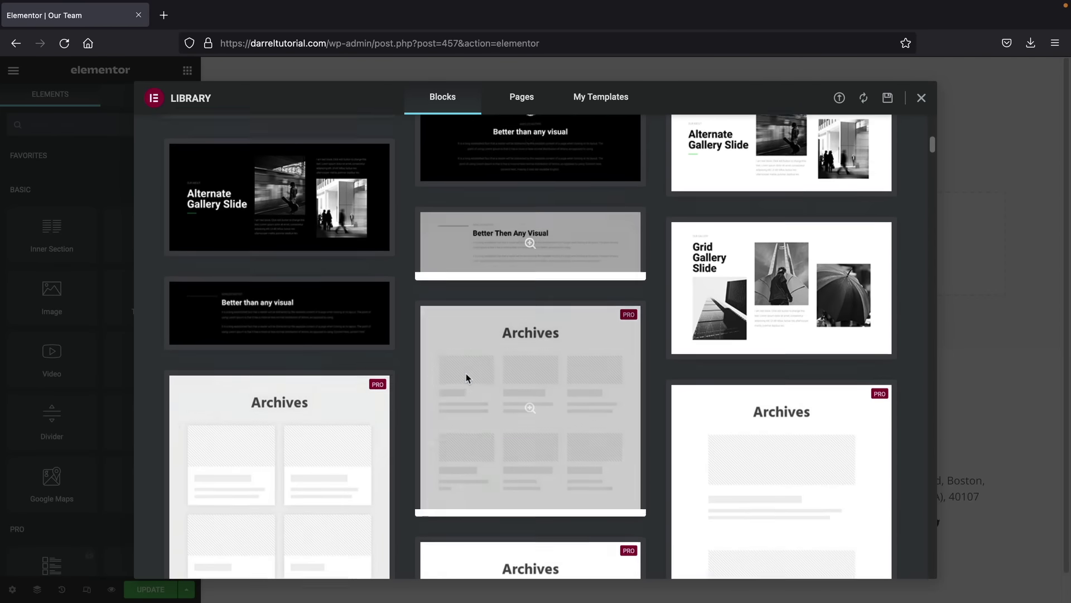
scroll(617, 275, up, 10)
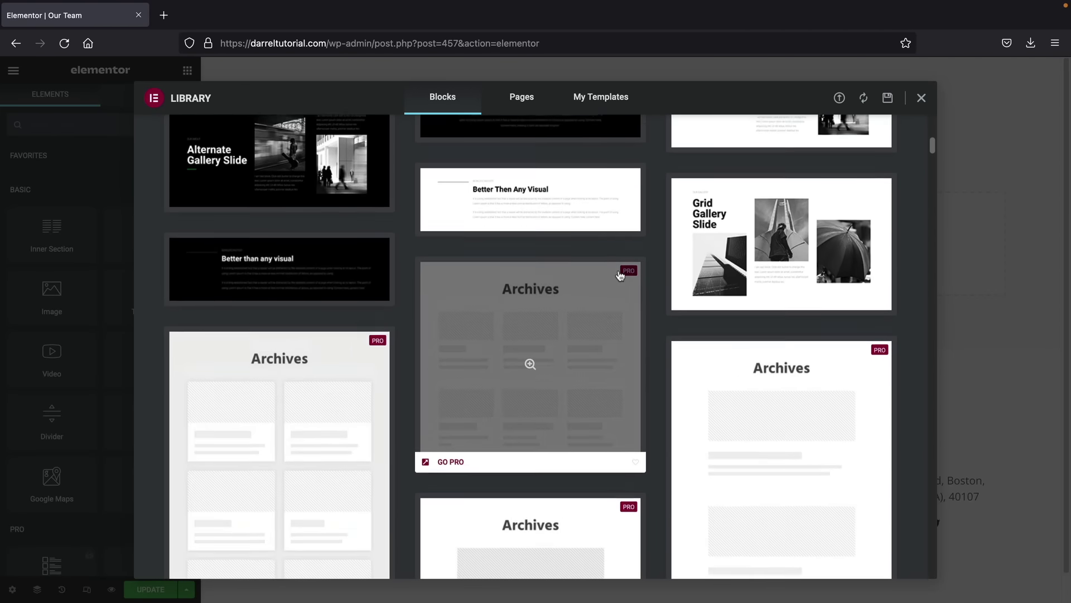
scroll(620, 275, up, 8)
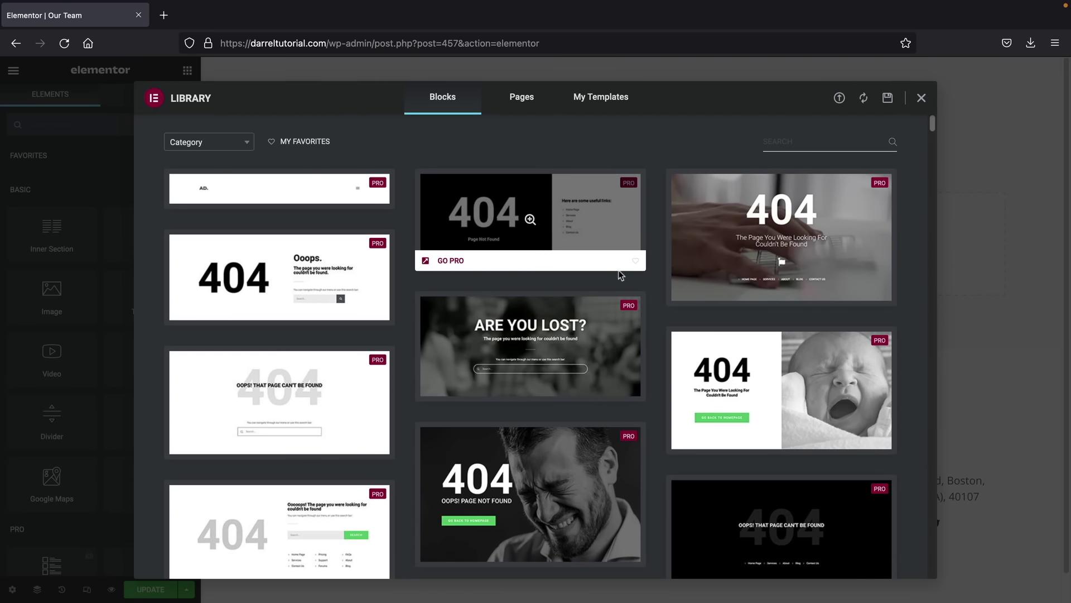
- Browse the full page templates, then insert the saved Website Template from My Templates
click(519, 98)
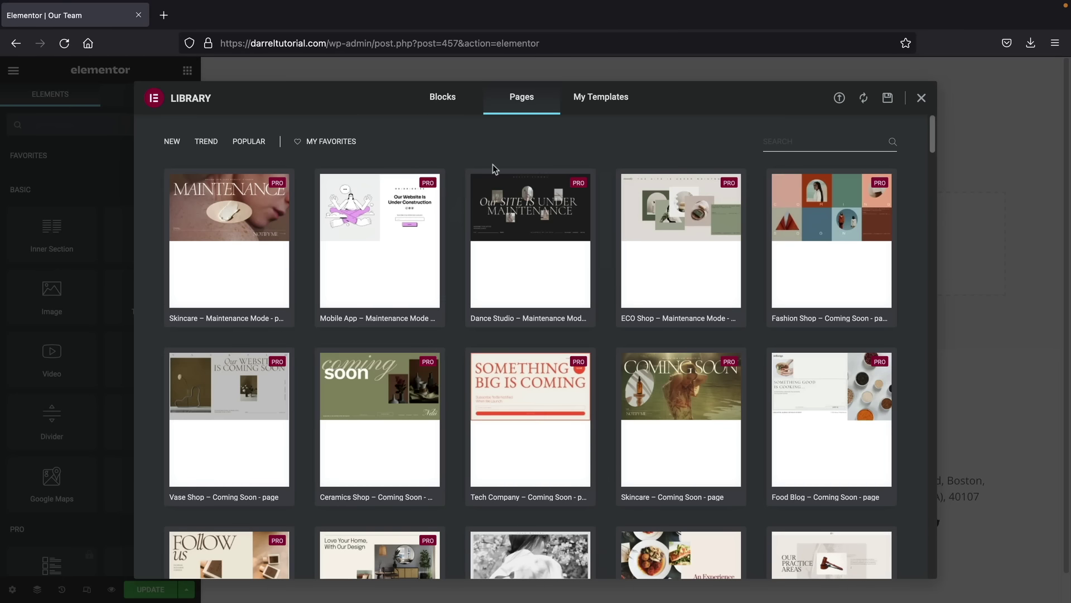
scroll(493, 166, down, 5)
scroll(493, 170, down, 7)
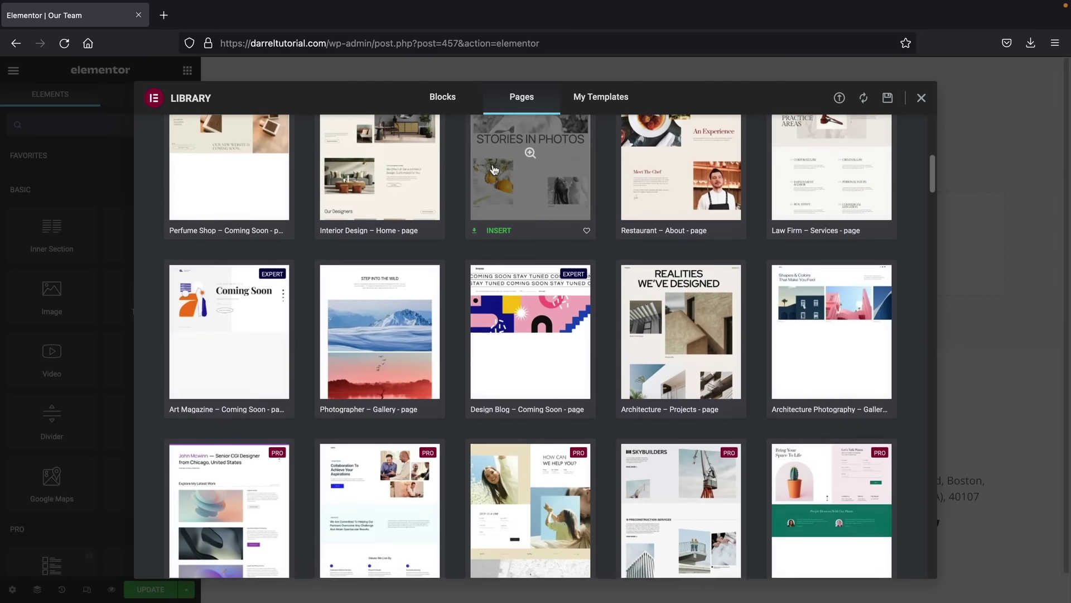
scroll(493, 167, down, 12)
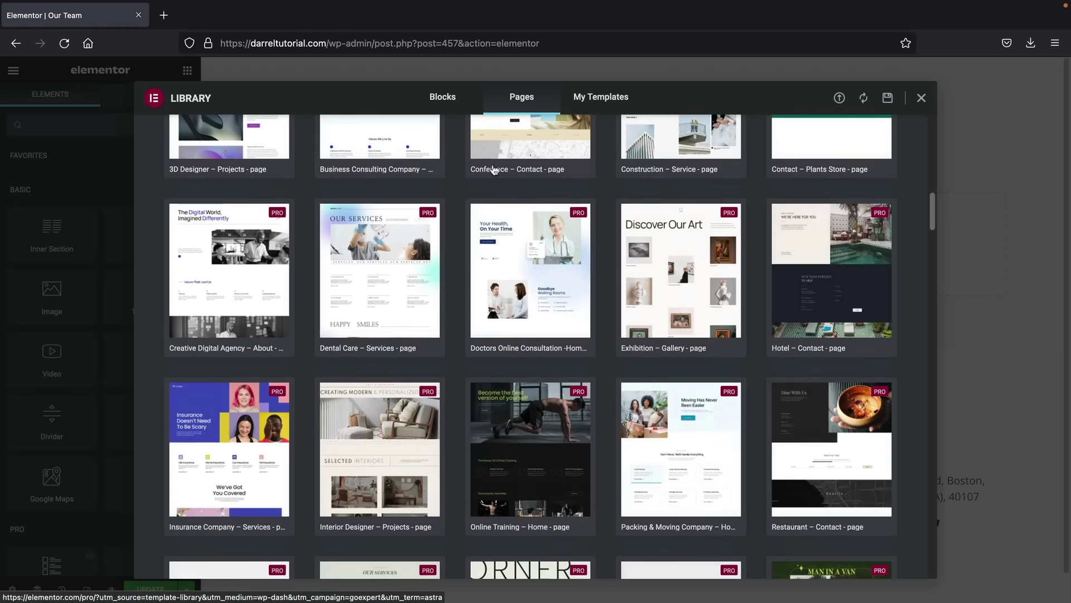
scroll(493, 167, down, 13)
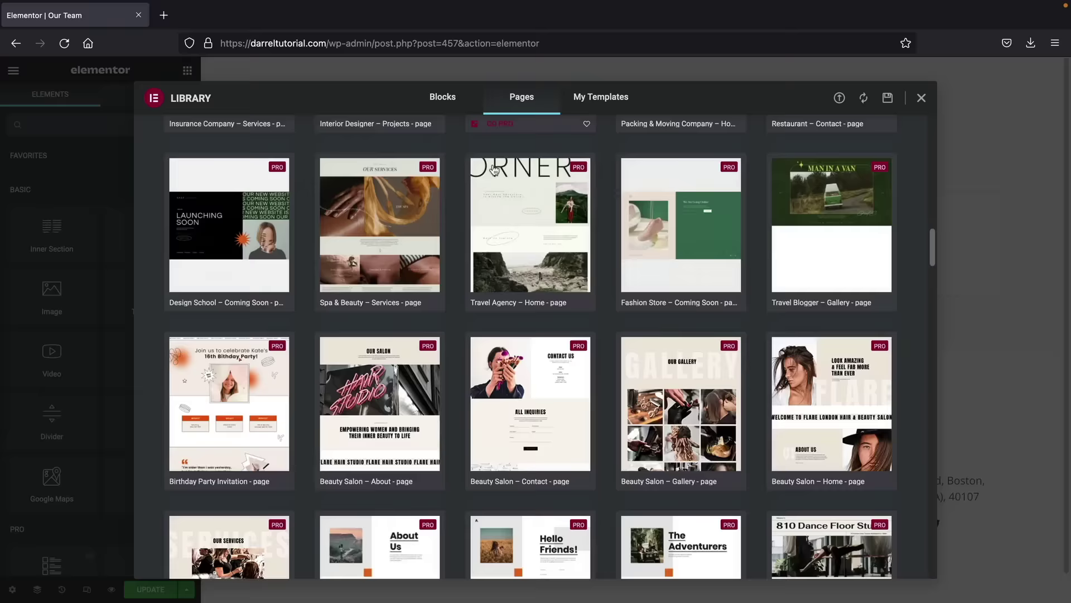
scroll(493, 168, down, 7)
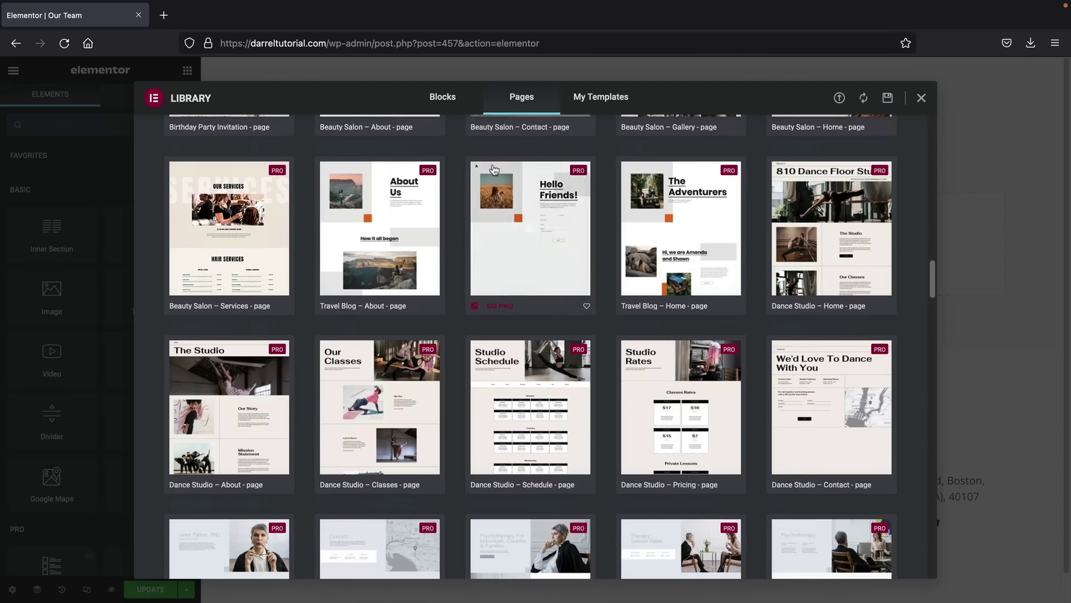
scroll(493, 168, down, 5)
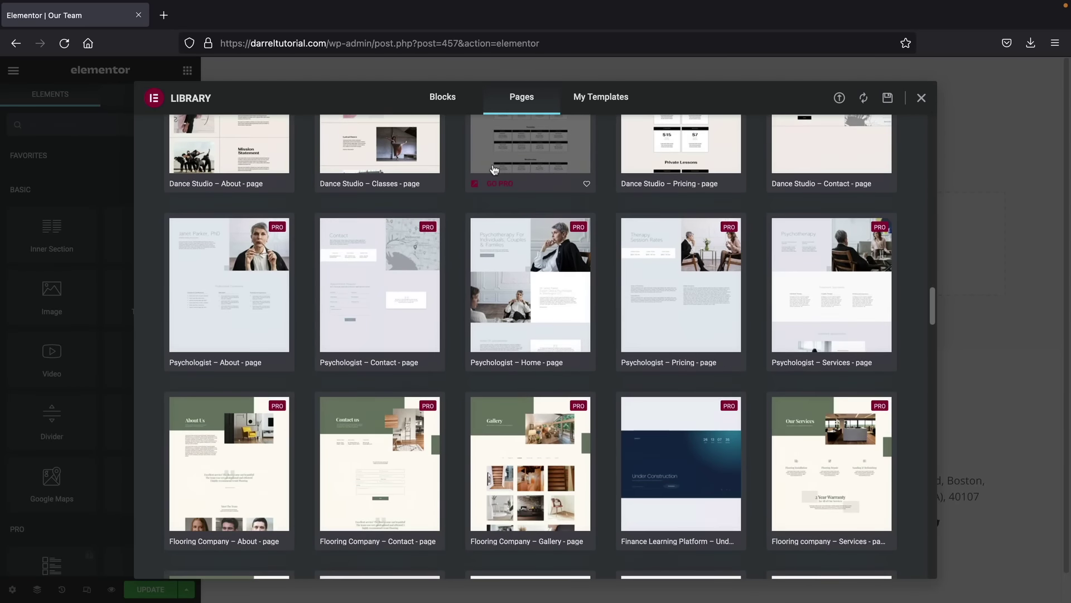
scroll(493, 168, down, 10)
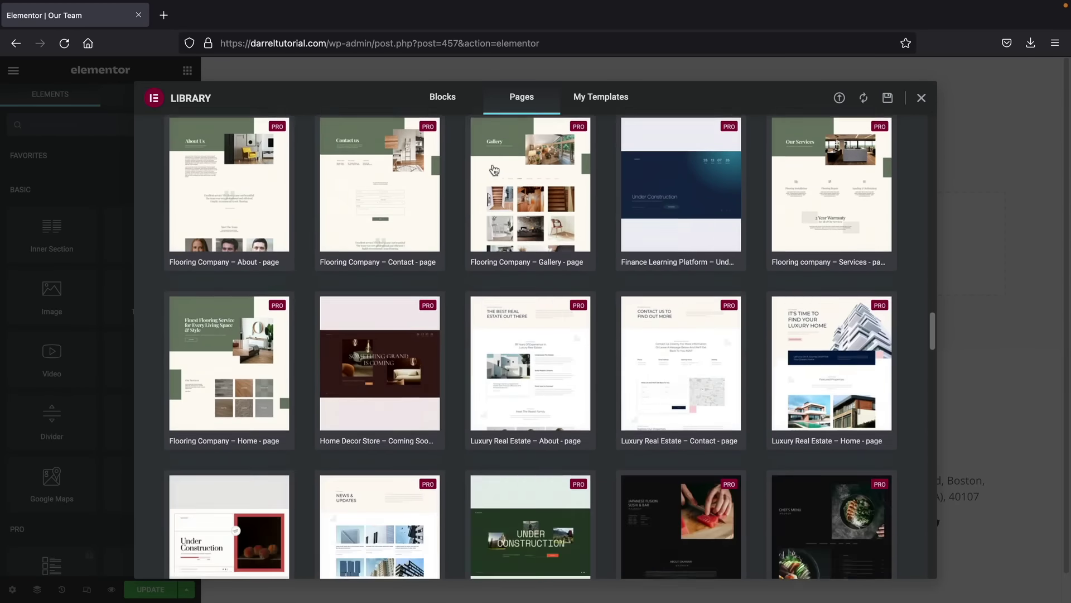
scroll(493, 168, down, 4)
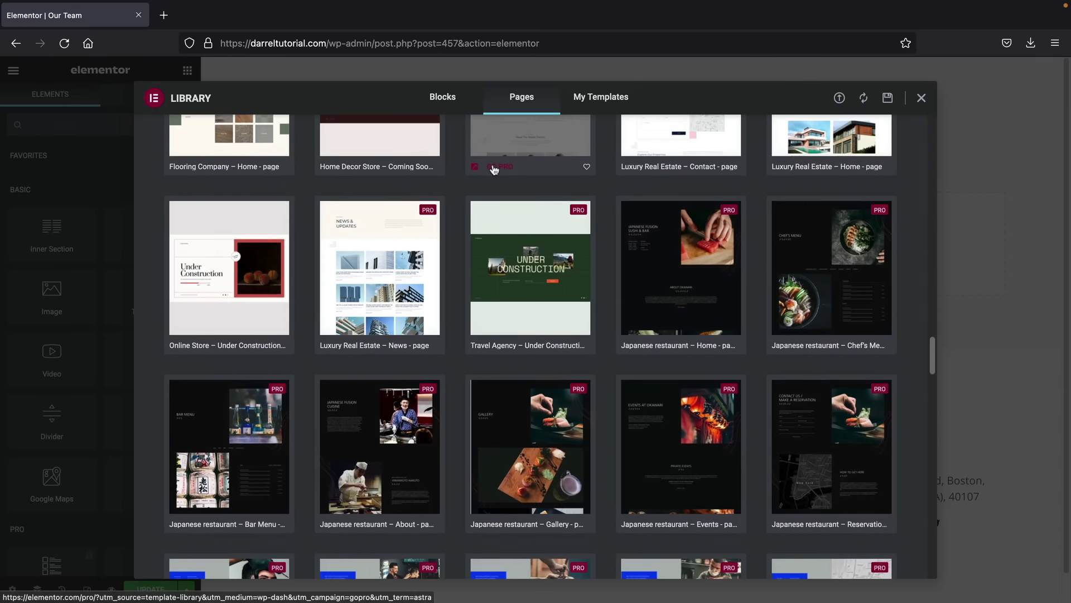
scroll(506, 330, up, 1)
scroll(506, 329, up, 20)
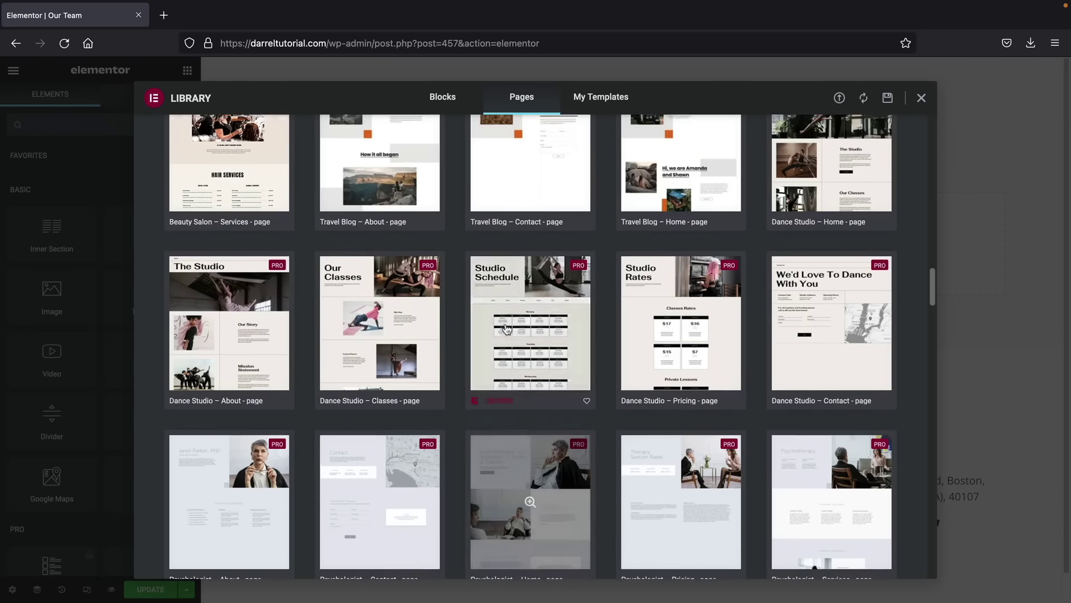
scroll(506, 324, up, 10)
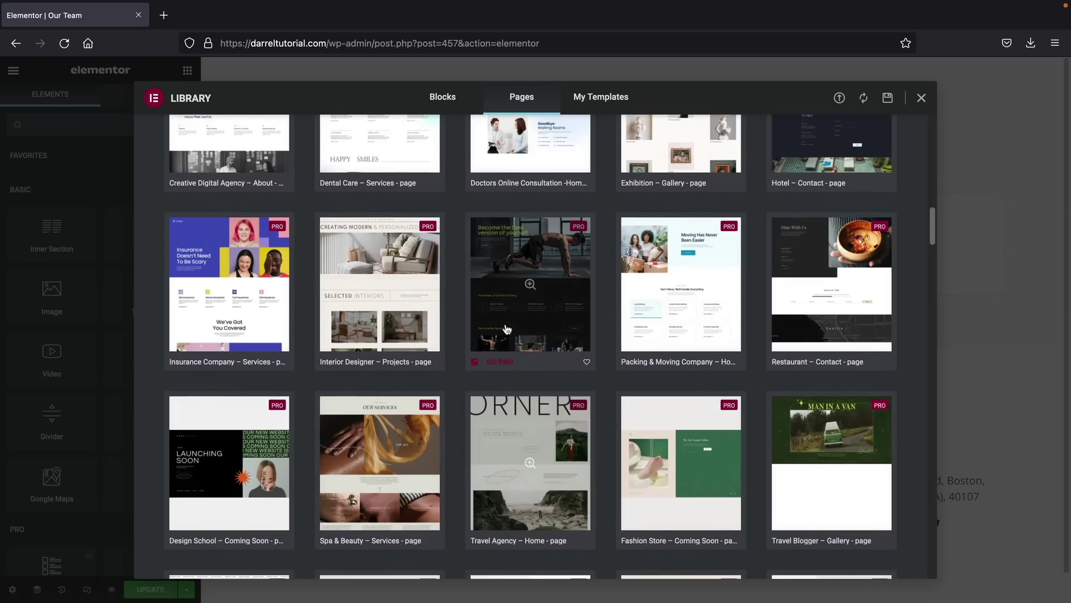
scroll(506, 328, up, 8)
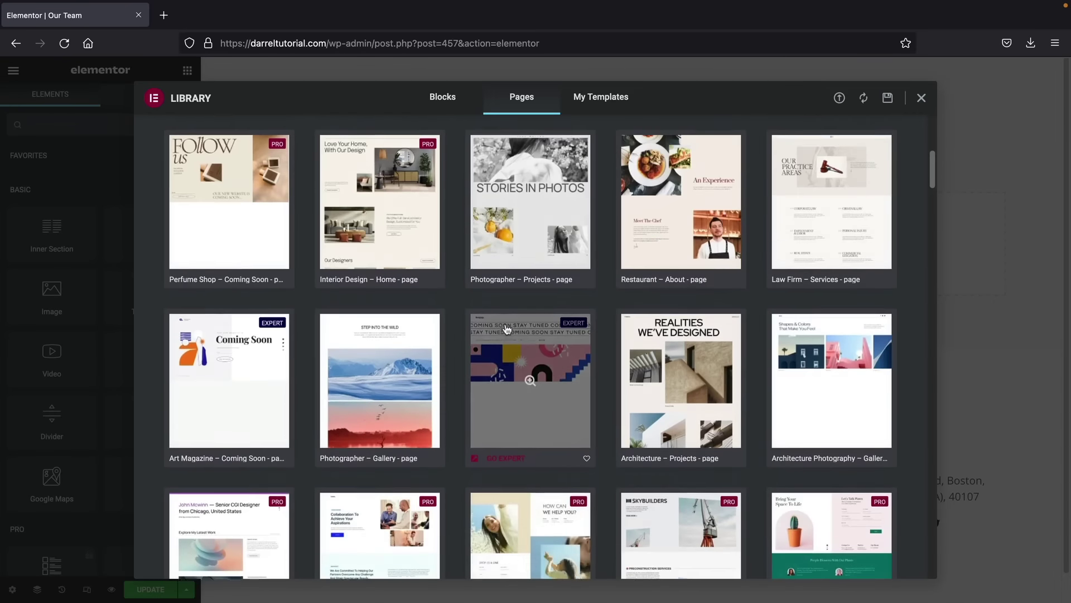
scroll(506, 329, up, 5)
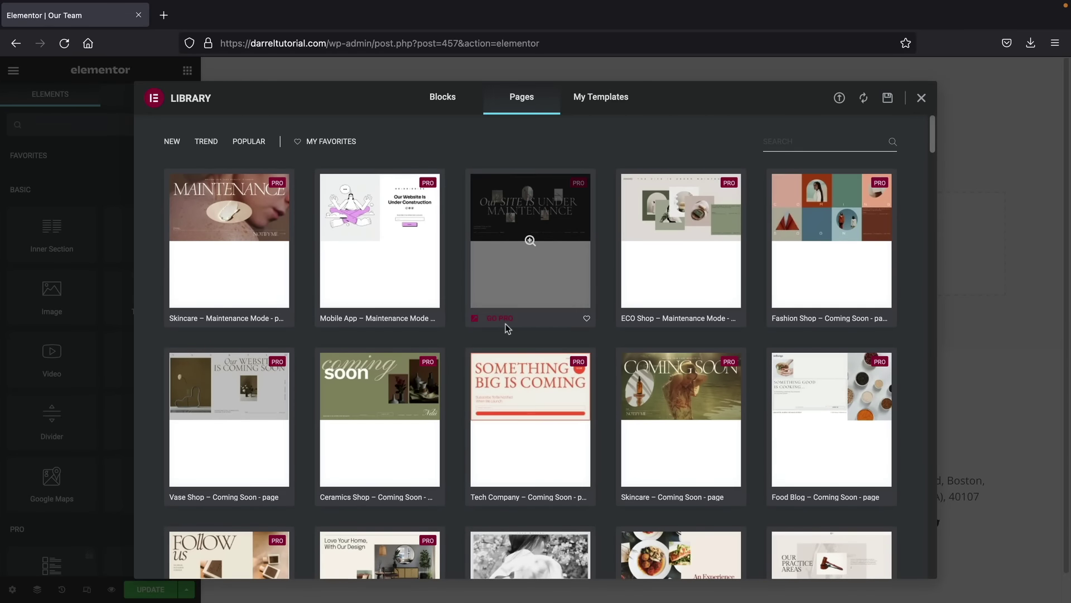
click(607, 102)
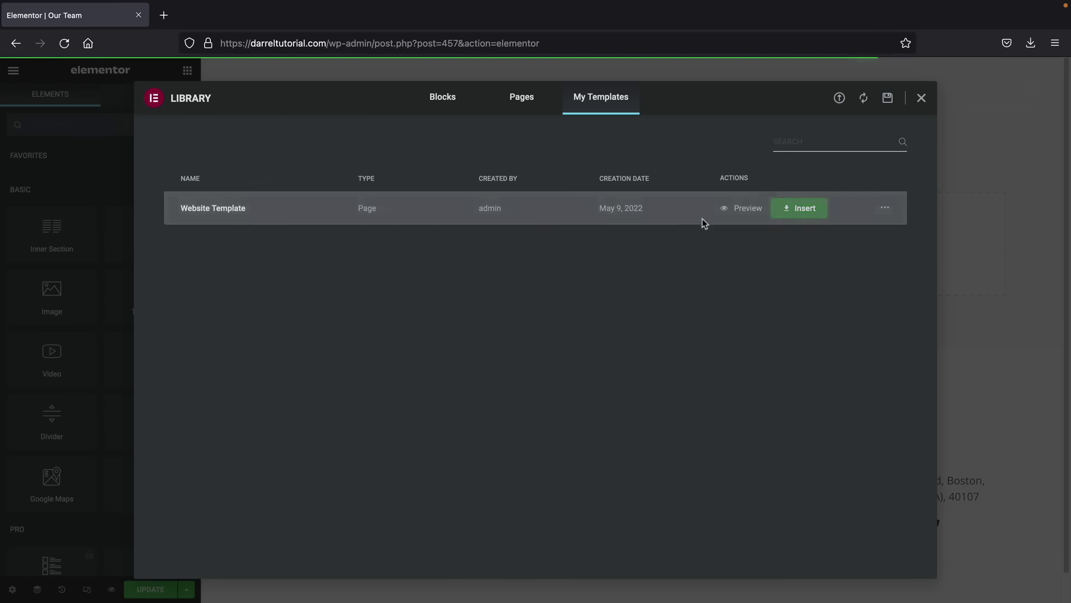
click(796, 211)
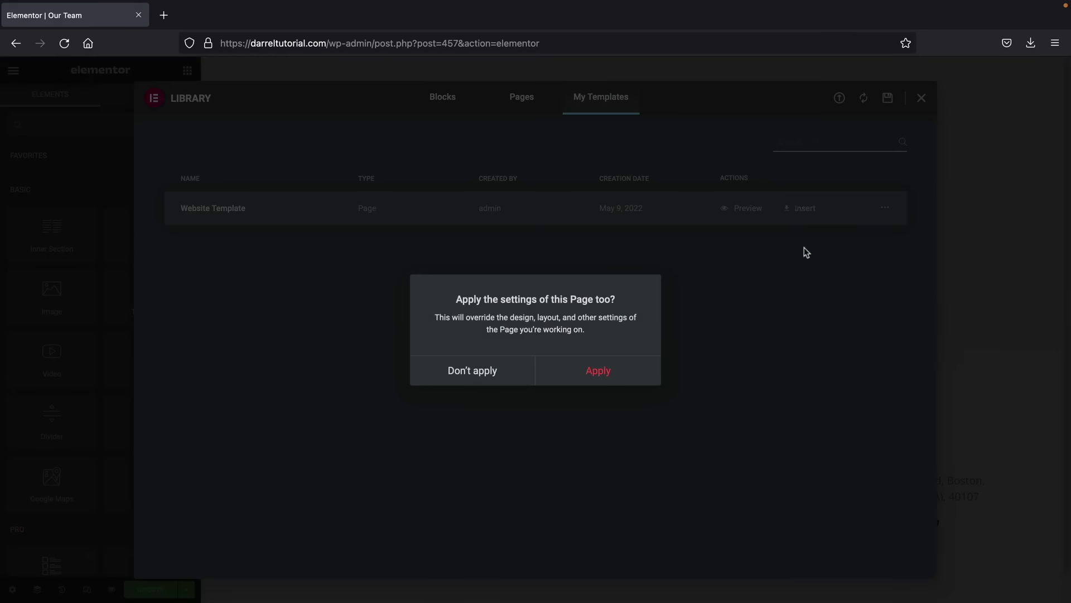
- Apply the template's page settings and change the hero heading to 'Our Team'
click(597, 372)
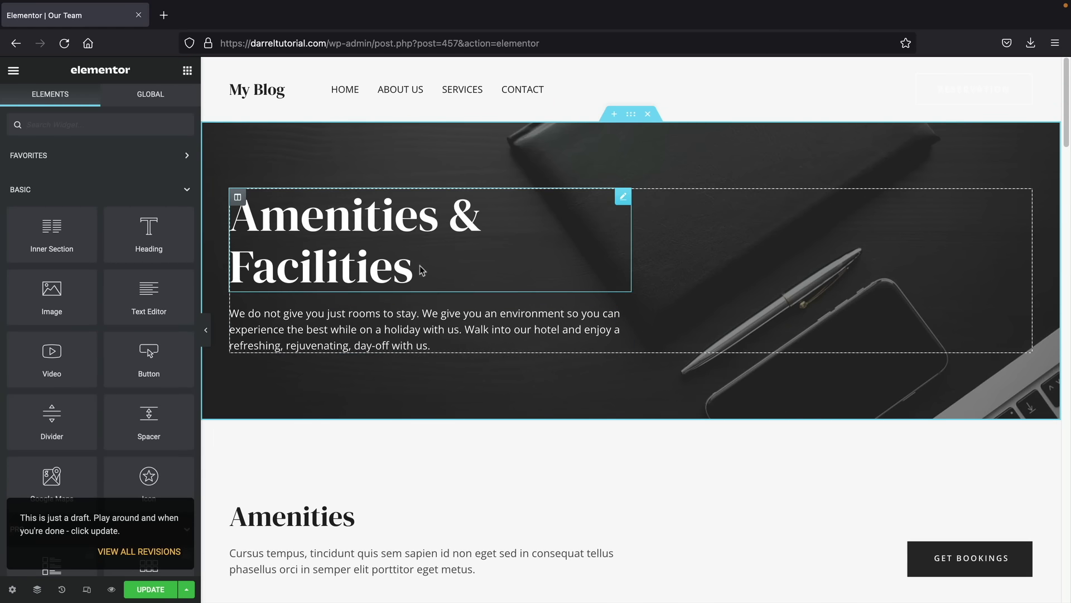
drag(418, 272, 260, 221)
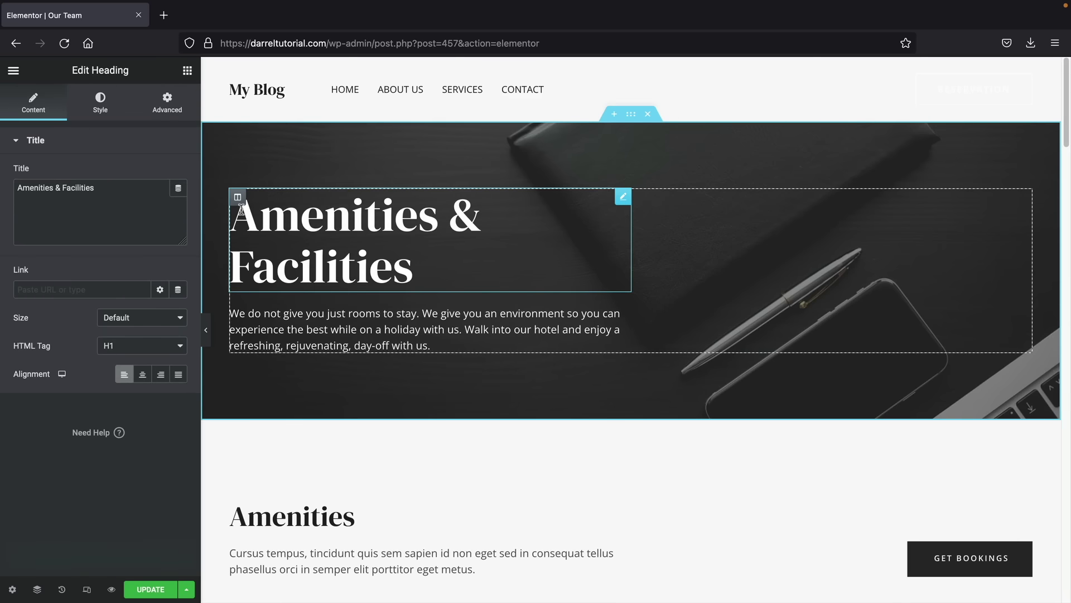
text(Our)
key(BackSpace)
key(BackSpace)
key(BackSpace)
key(BackSpace)
key(BackSpace)
key(BackSpace)
key(BackSpace)
key(BackSpace)
key(BackSpace)
key(BackSpace)
key(BackSpace)
key(BackSpace)
key(BackSpace)
key(BackSpace)
key(BackSpace)
key(BackSpace)
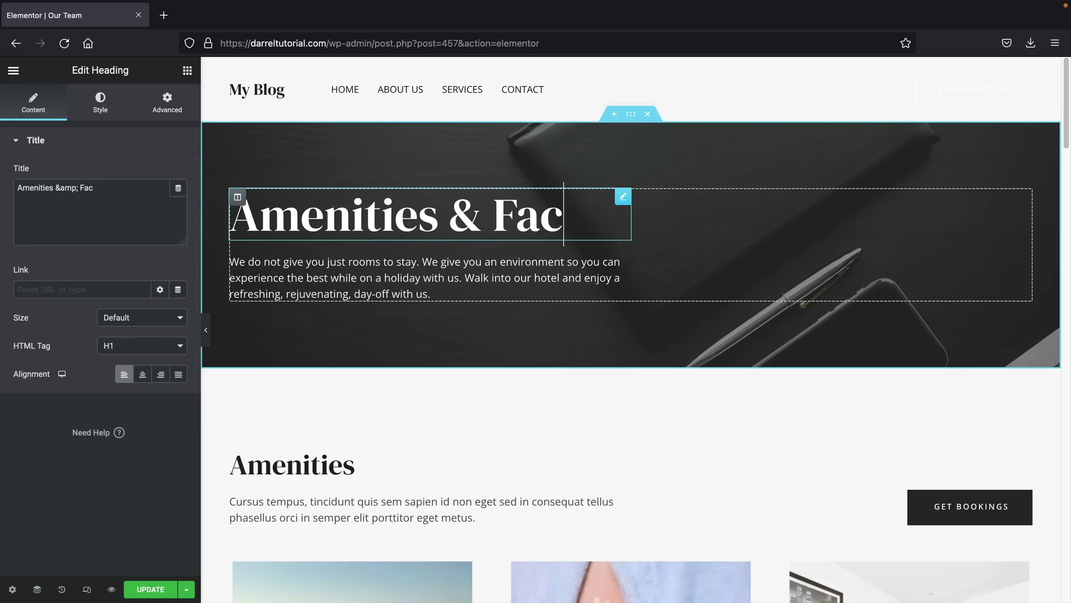
key(BackSpace)
key(BackSpace)
key(BackSpace)
key(BackSpace)
key(BackSpace)
key(BackSpace)
key(BackSpace)
key(BackSpace)
key(BackSpace)
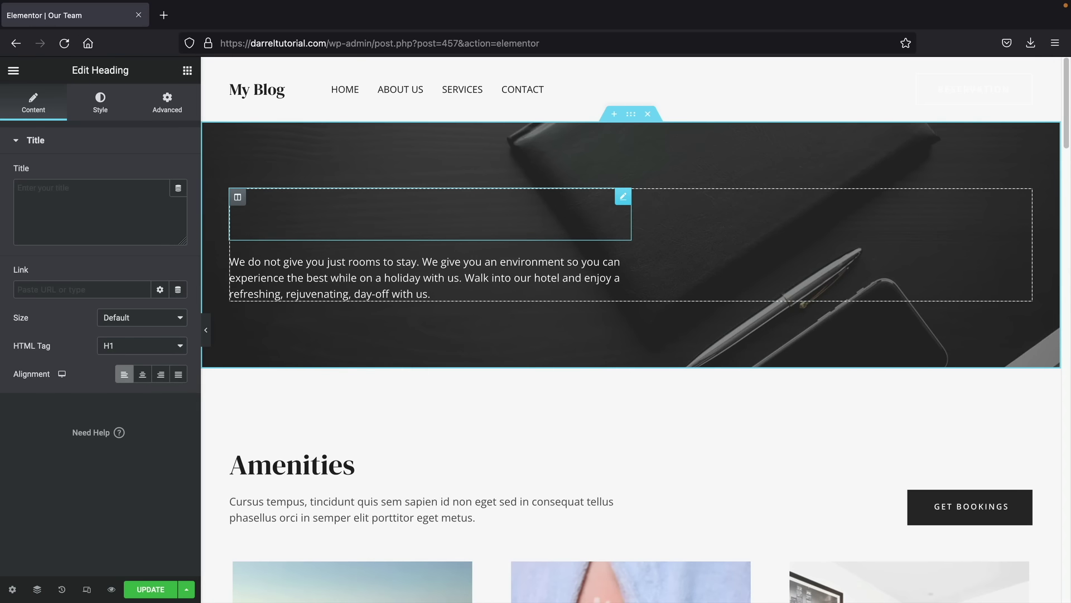
text(Our Team)
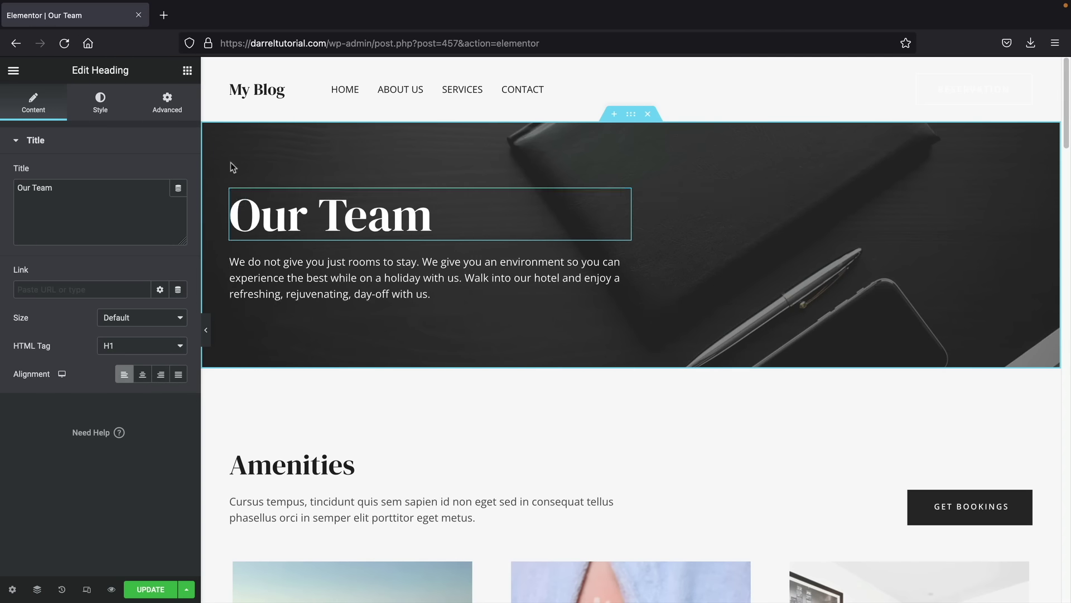
- Delete the Amenities section and add an empty section above Other Perks & Facilities
scroll(366, 306, down, 2)
scroll(365, 305, down, 5)
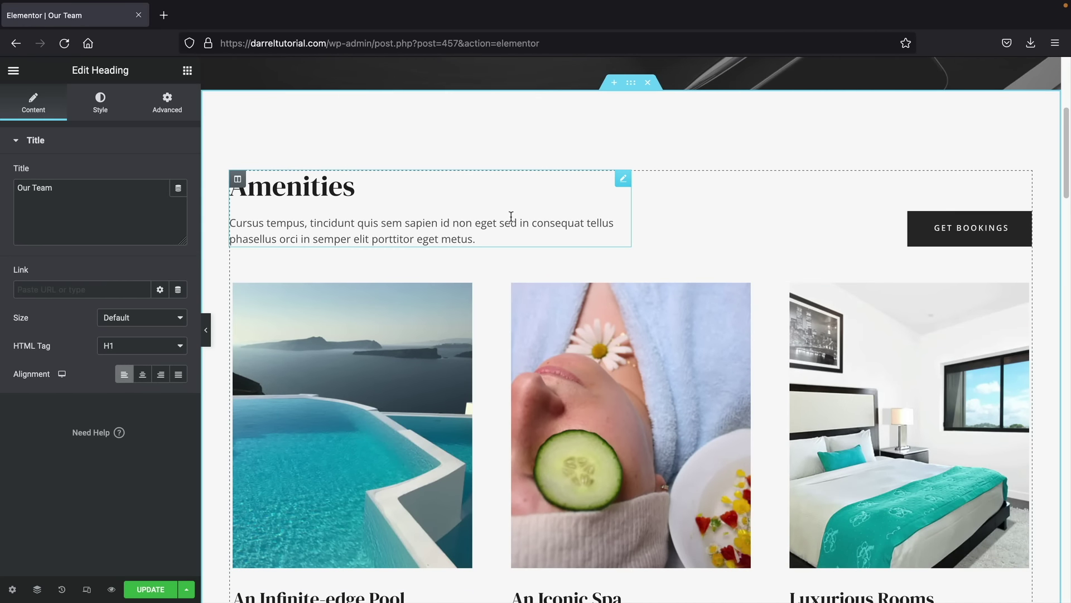
click(650, 85)
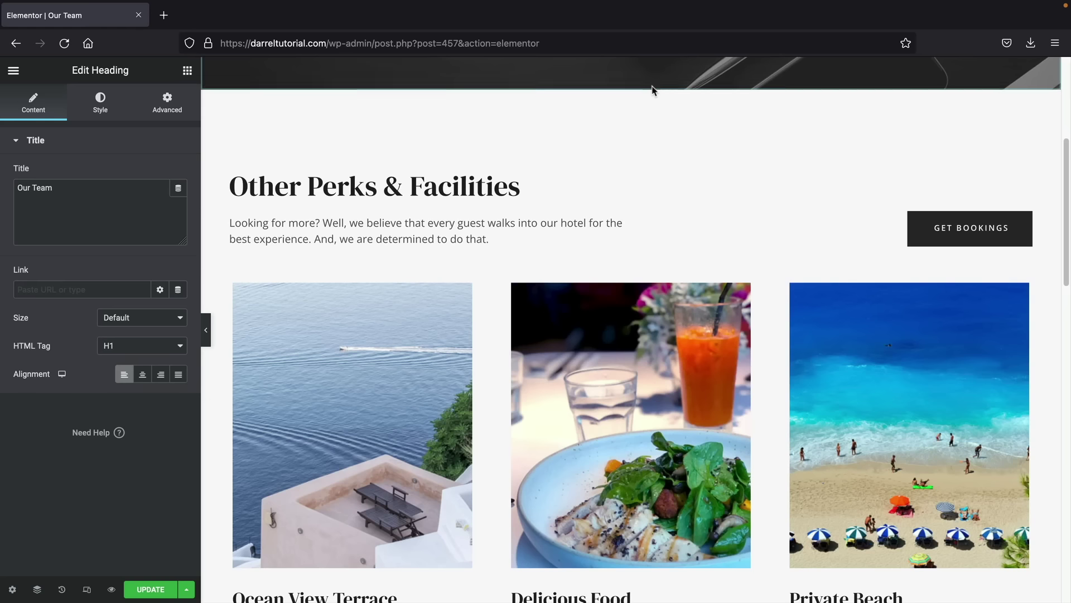
scroll(628, 153, up, 1)
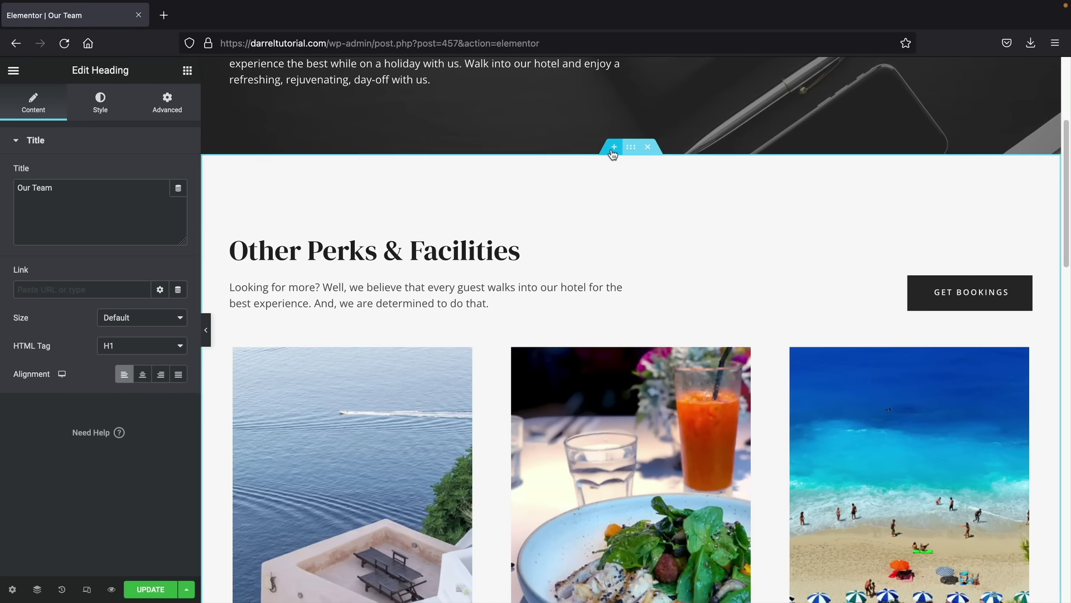
click(613, 148)
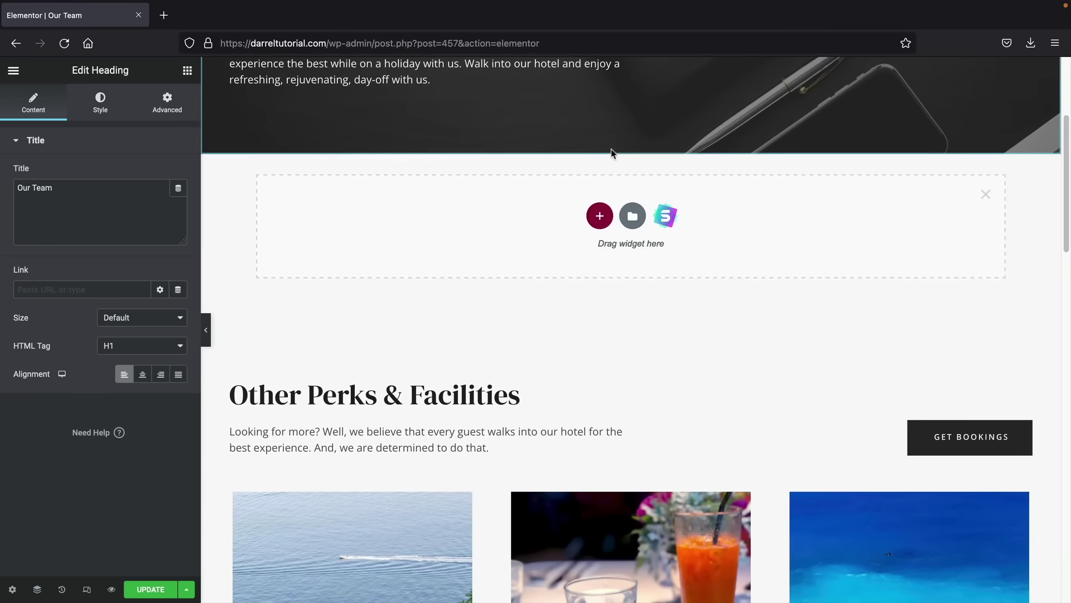
- Import the first Team block, with three member cards, into the new section
click(666, 216)
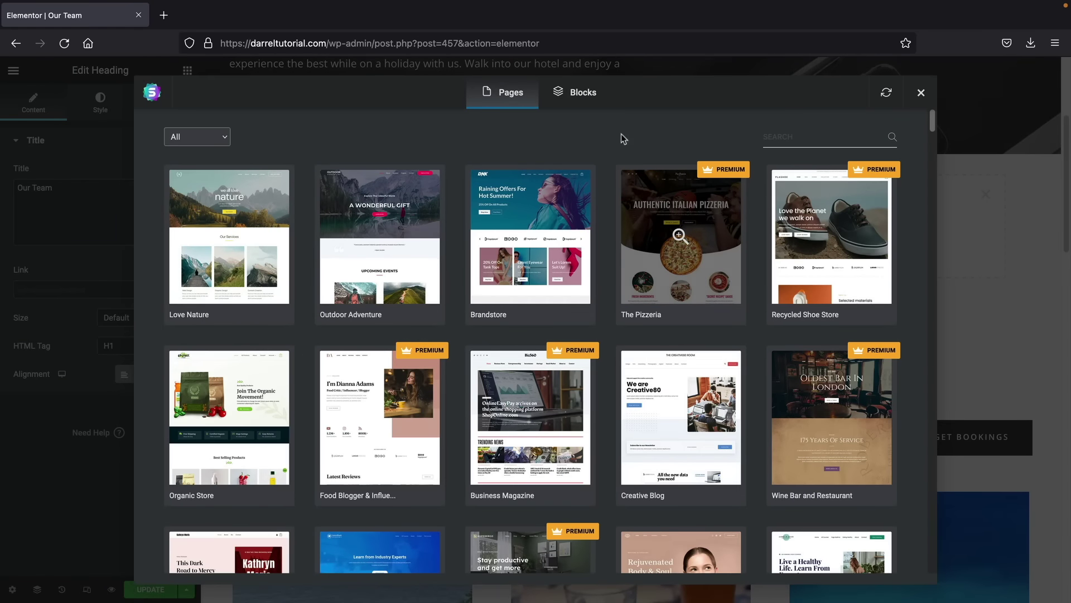
click(584, 93)
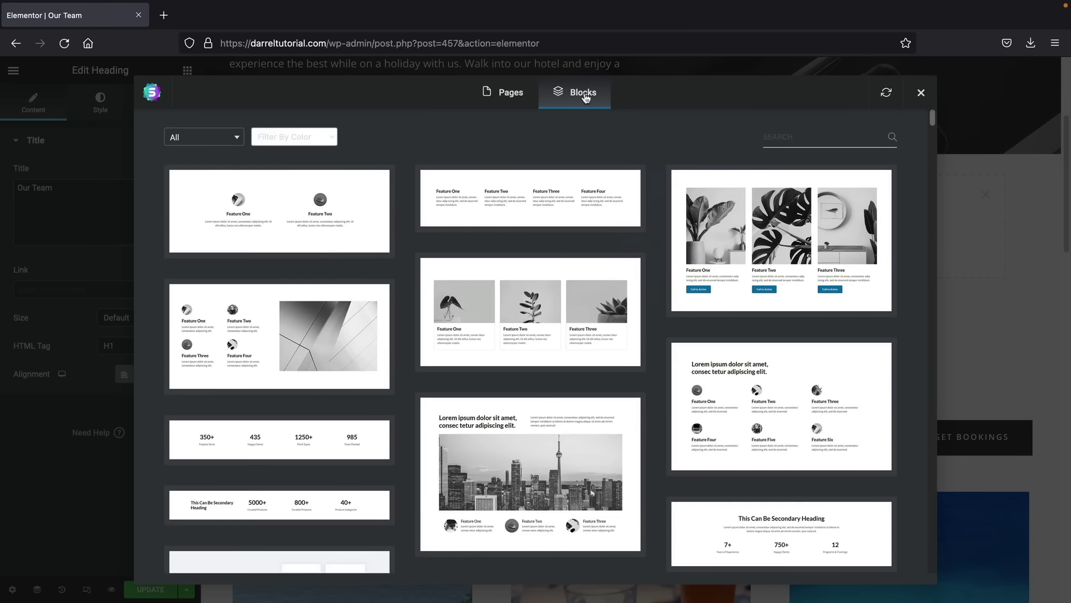
click(221, 138)
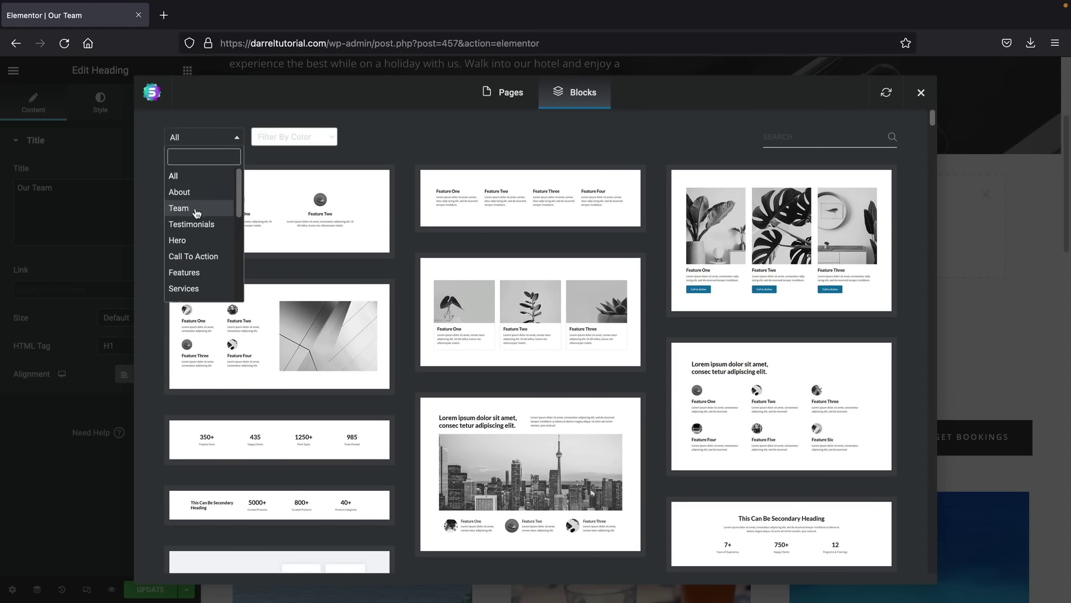
click(196, 211)
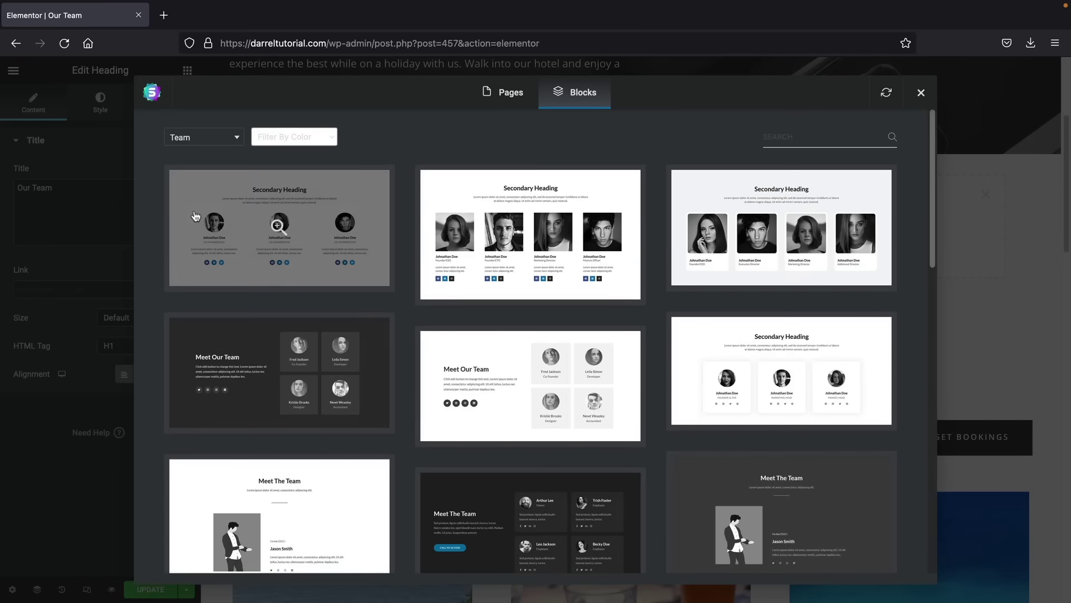
click(278, 227)
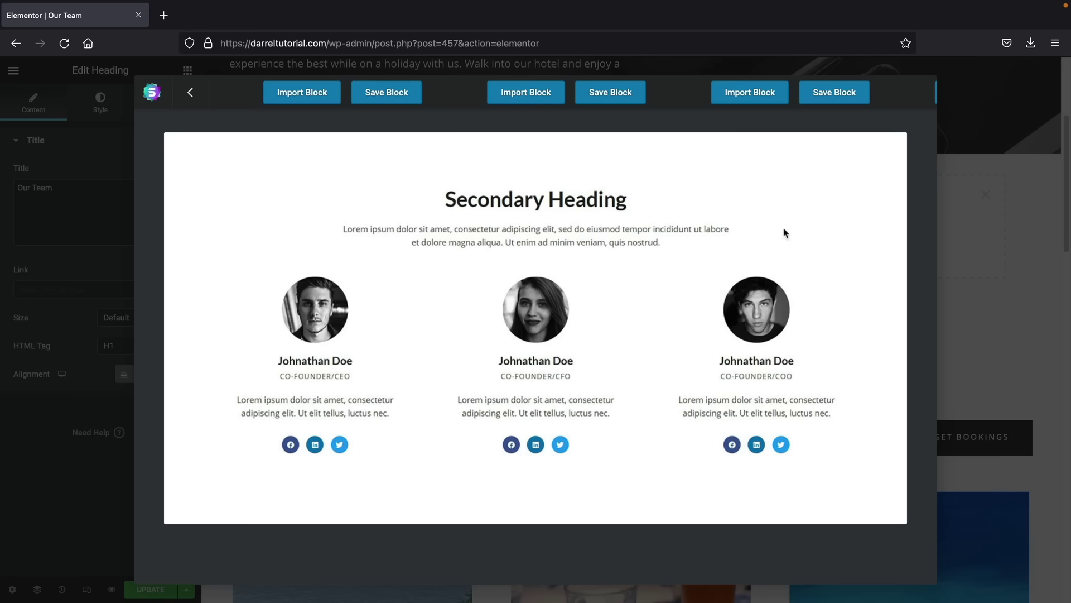
click(770, 100)
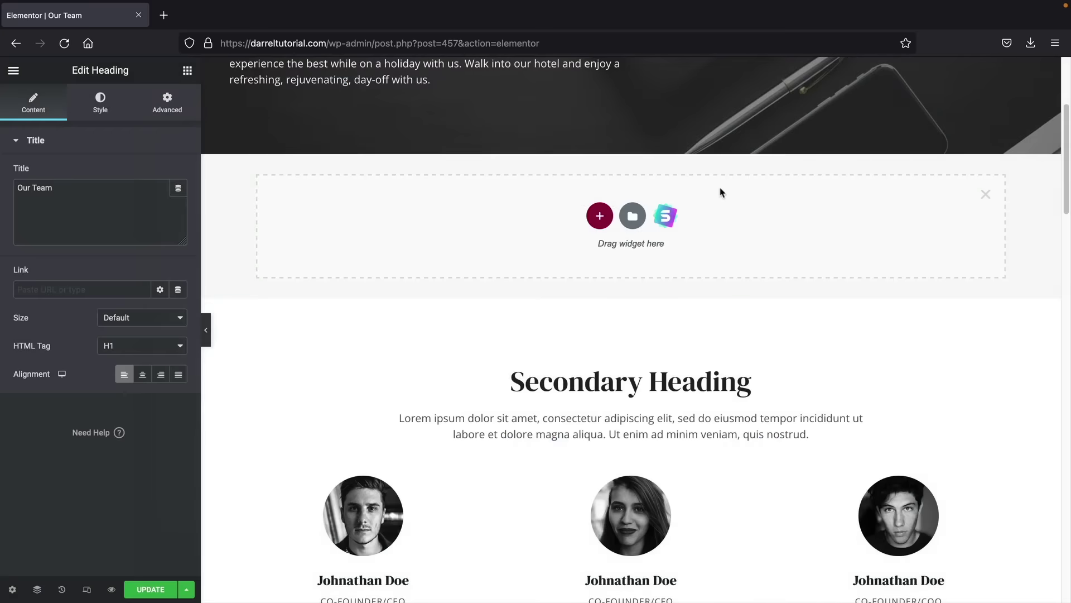
scroll(685, 288, down, 5)
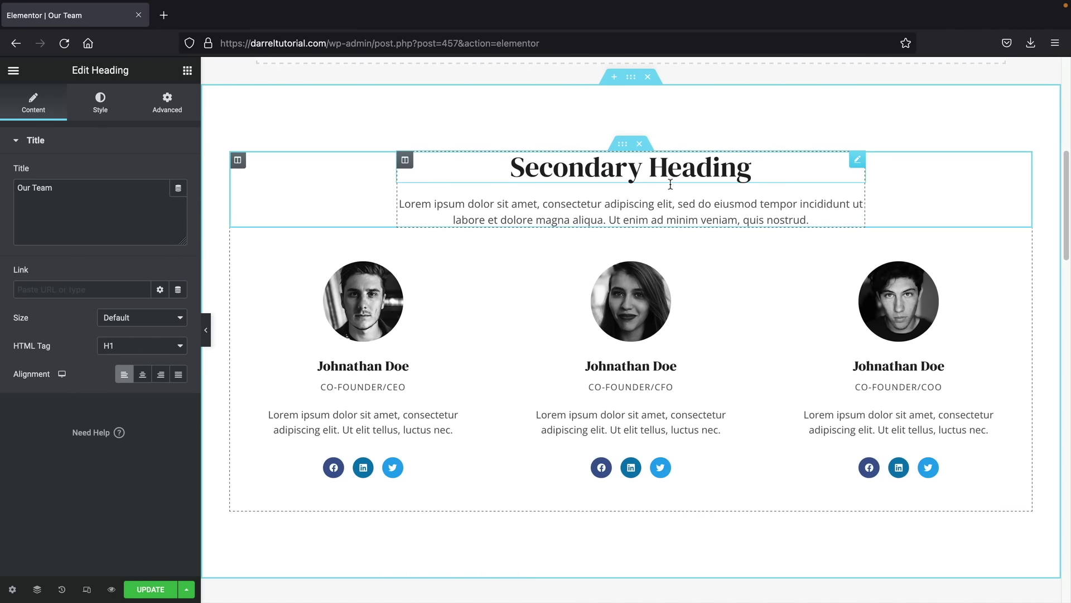
scroll(671, 184, down, 5)
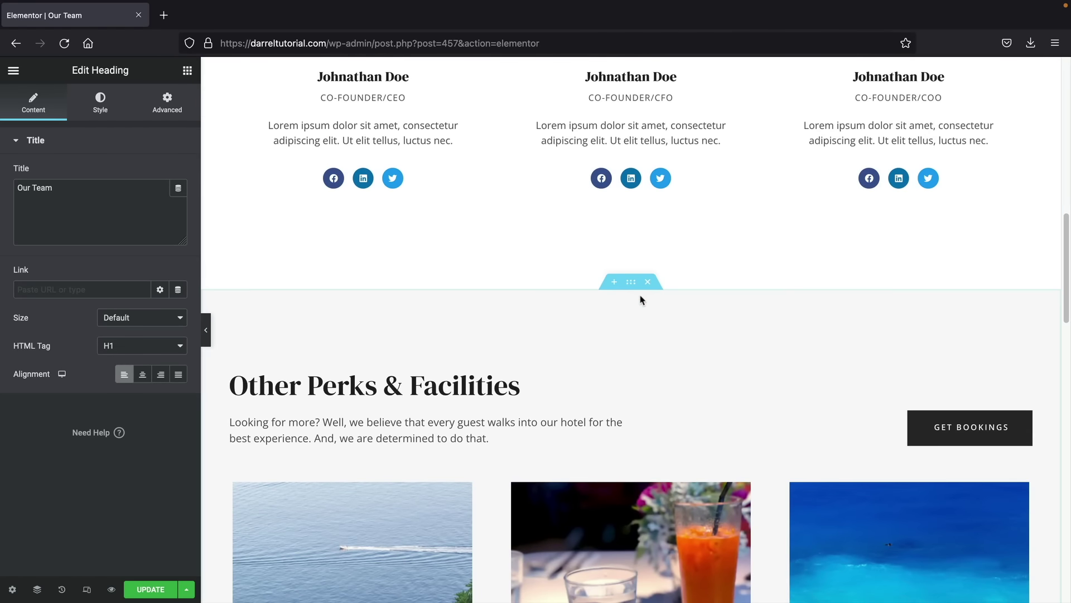
- Delete the Other Perks & Facilities and Plan an Unforgettable Experience sections
click(647, 281)
click(648, 281)
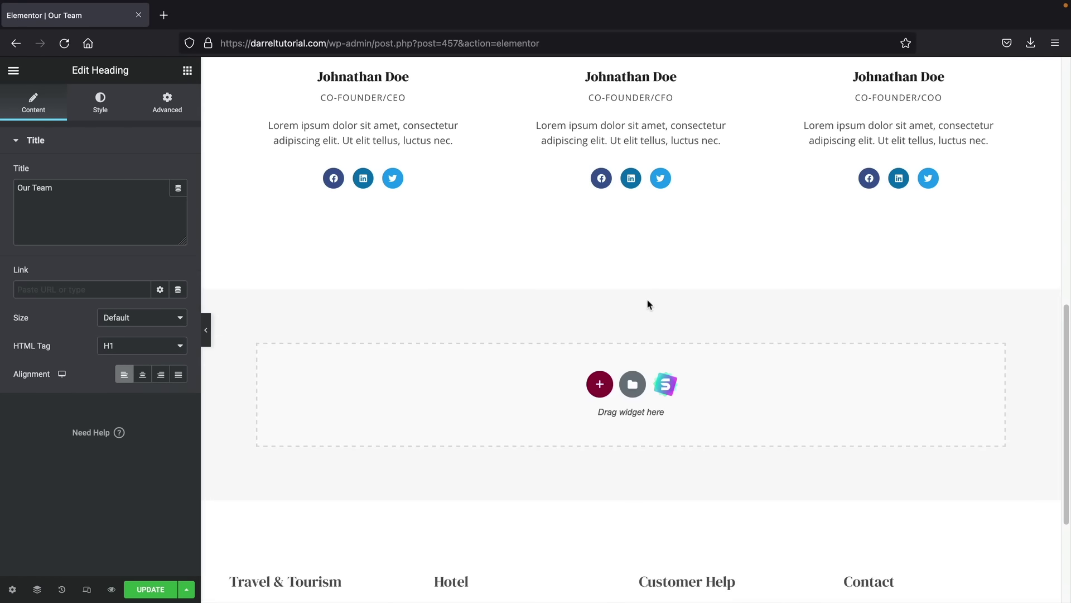
click(668, 393)
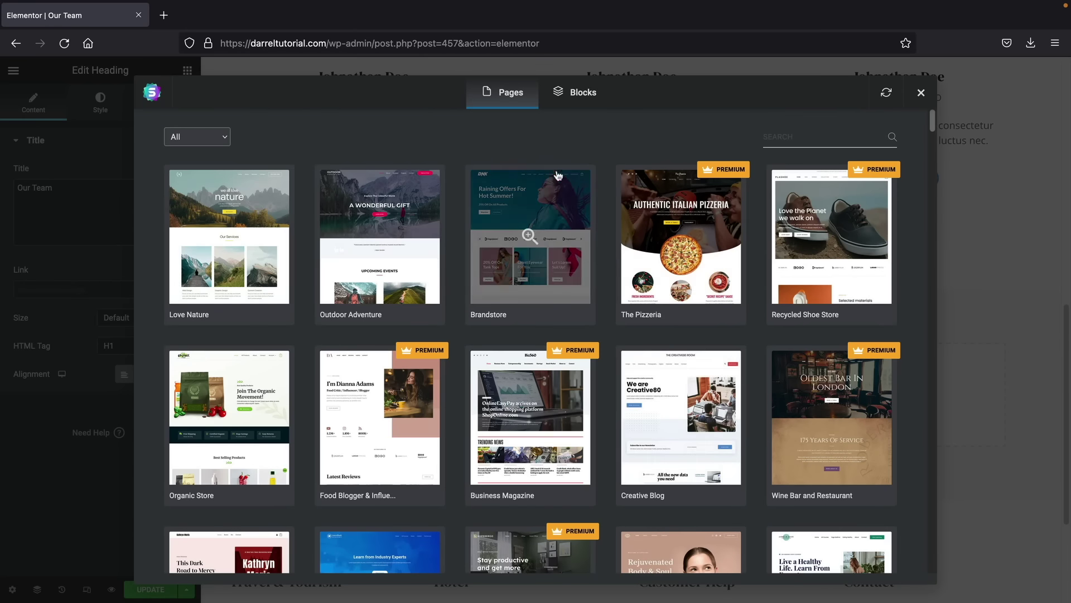
- Import the dark Supporting Subheading block from the About category of Blocks
click(583, 99)
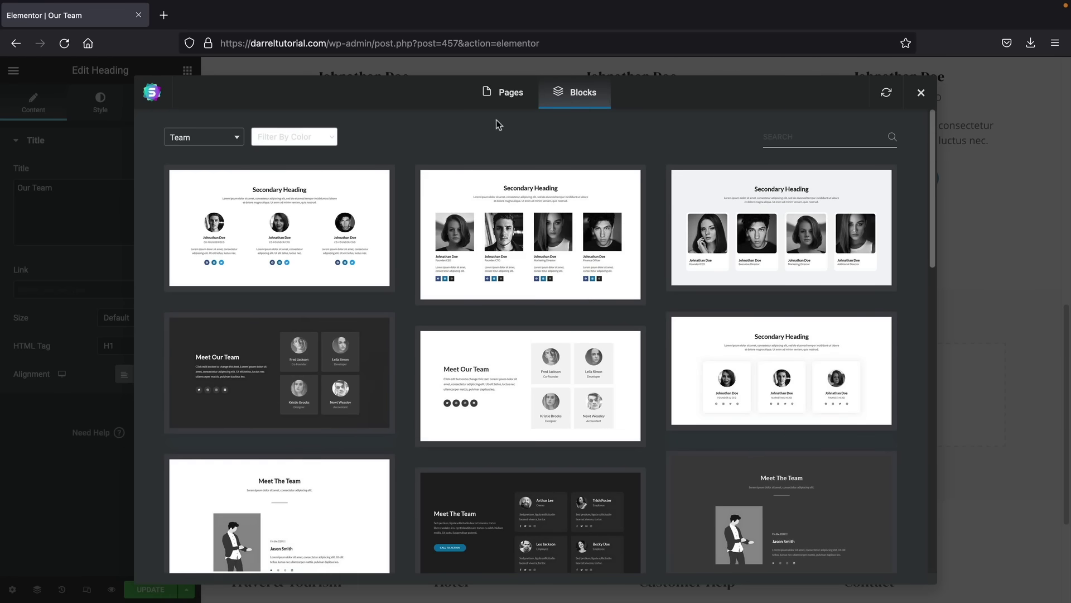
click(212, 137)
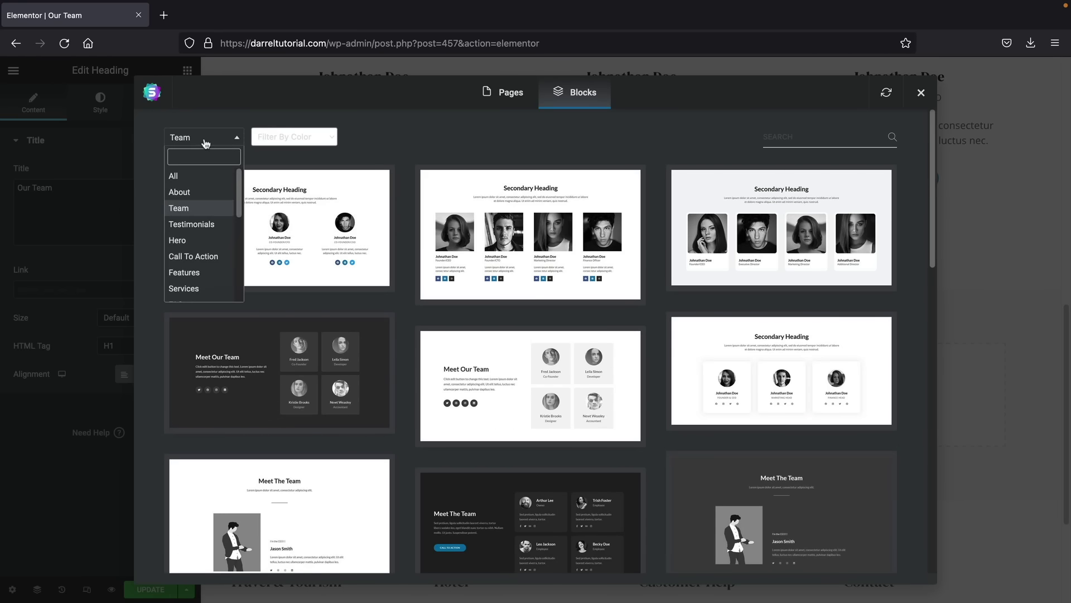
click(186, 194)
scroll(279, 312, down, 3)
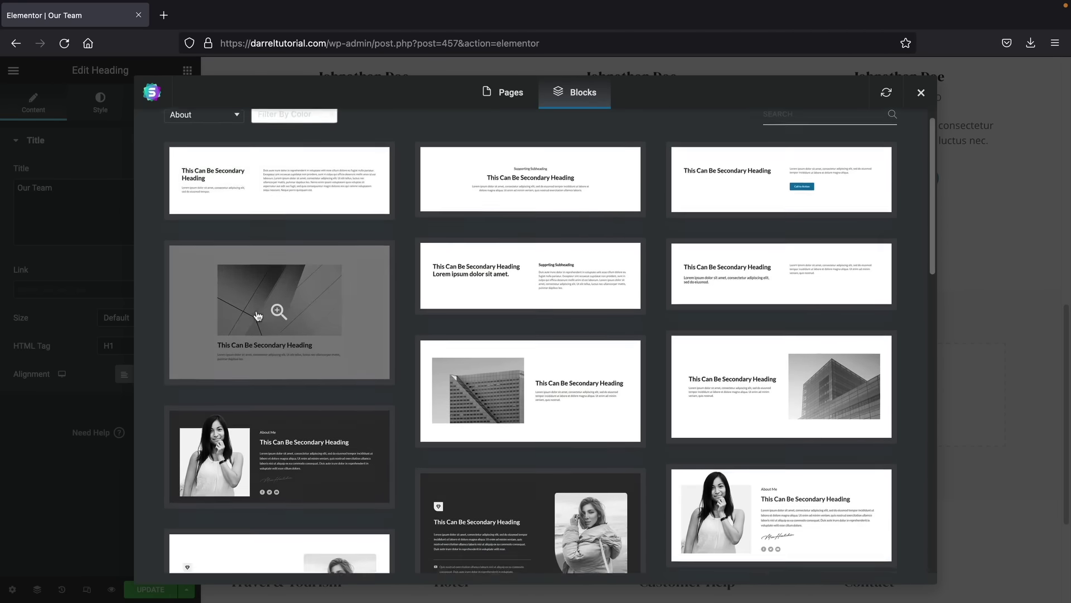
scroll(258, 316, down, 5)
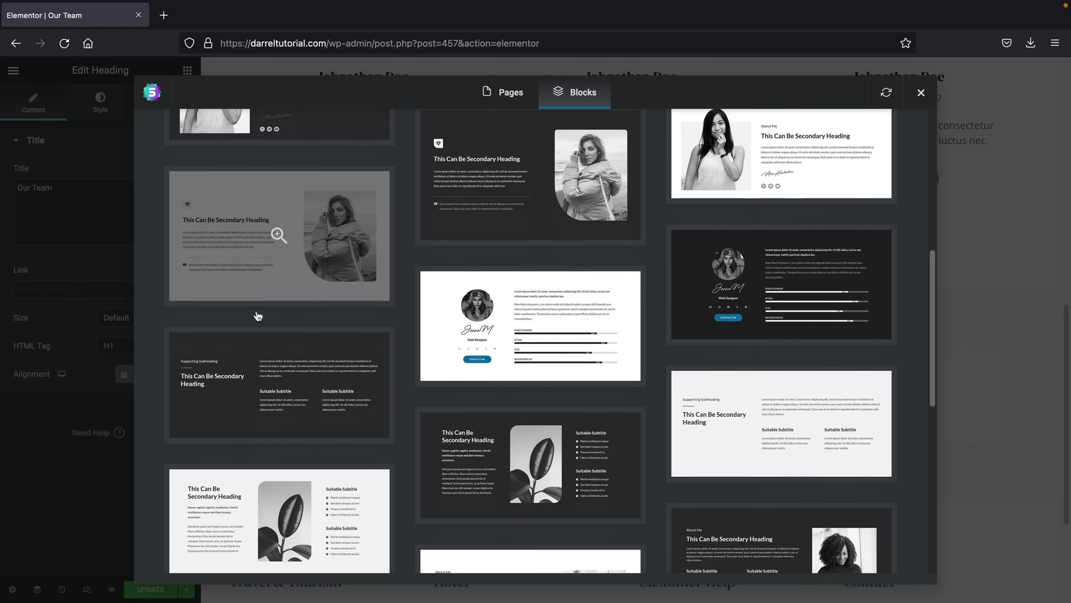
scroll(262, 320, down, 1)
click(281, 333)
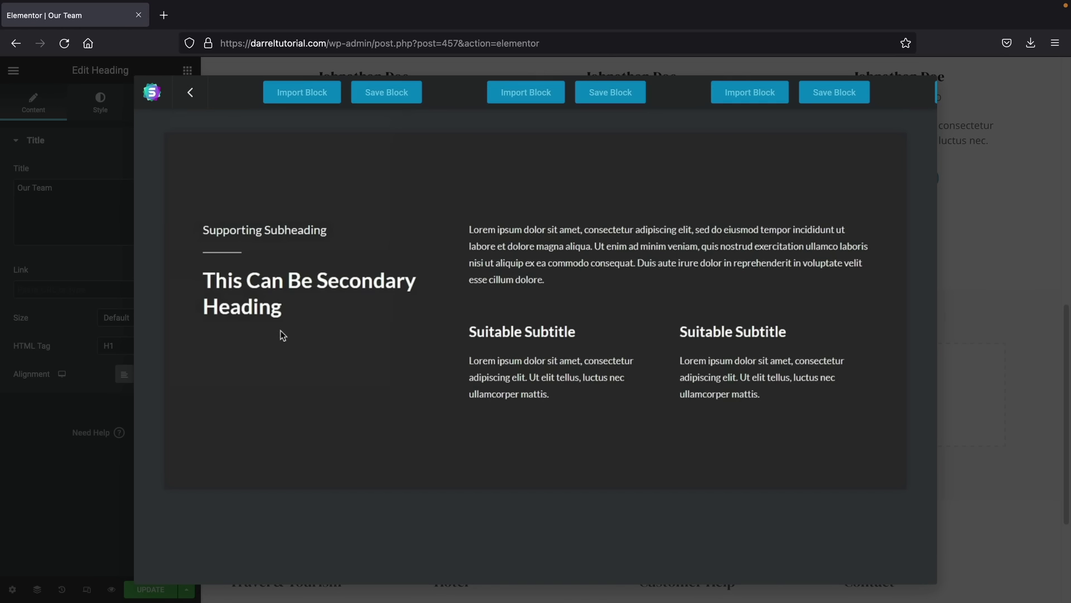
click(735, 99)
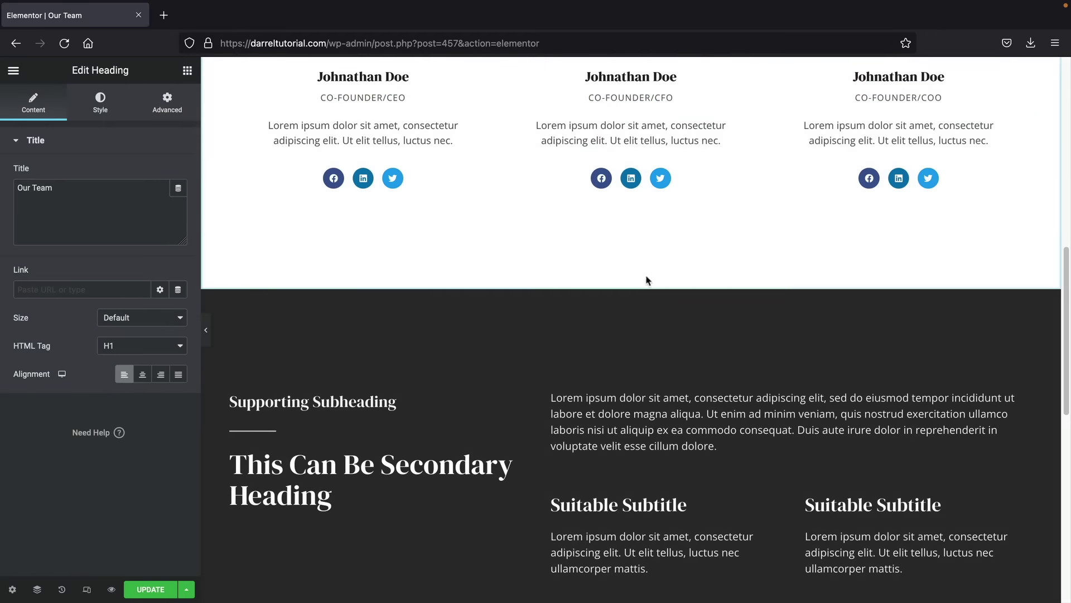
scroll(645, 294, down, 1)
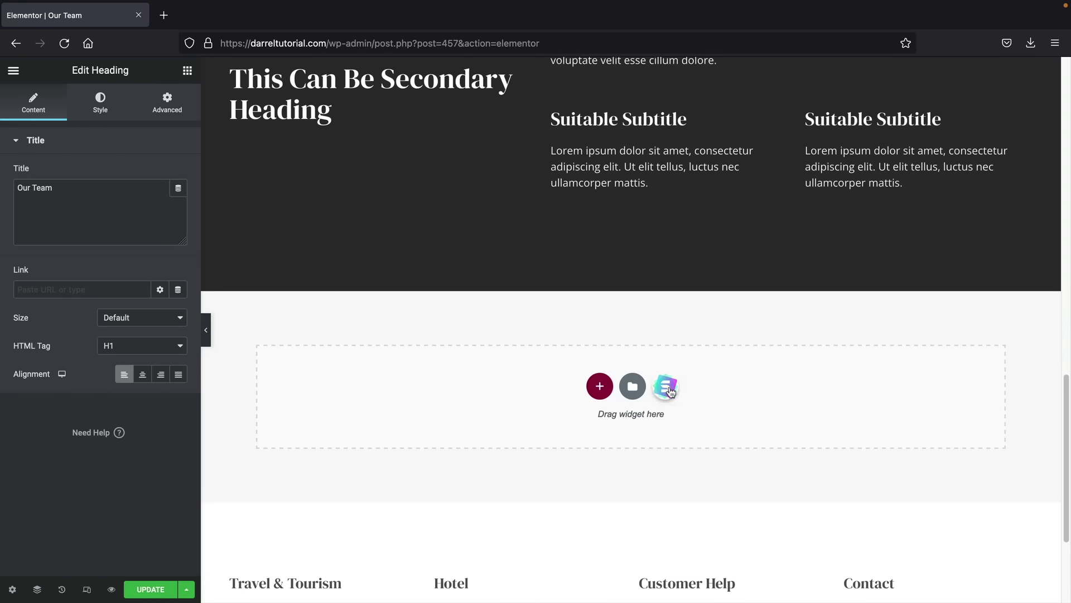
- Import the light About block with the plant photo into the empty section
click(664, 383)
click(578, 93)
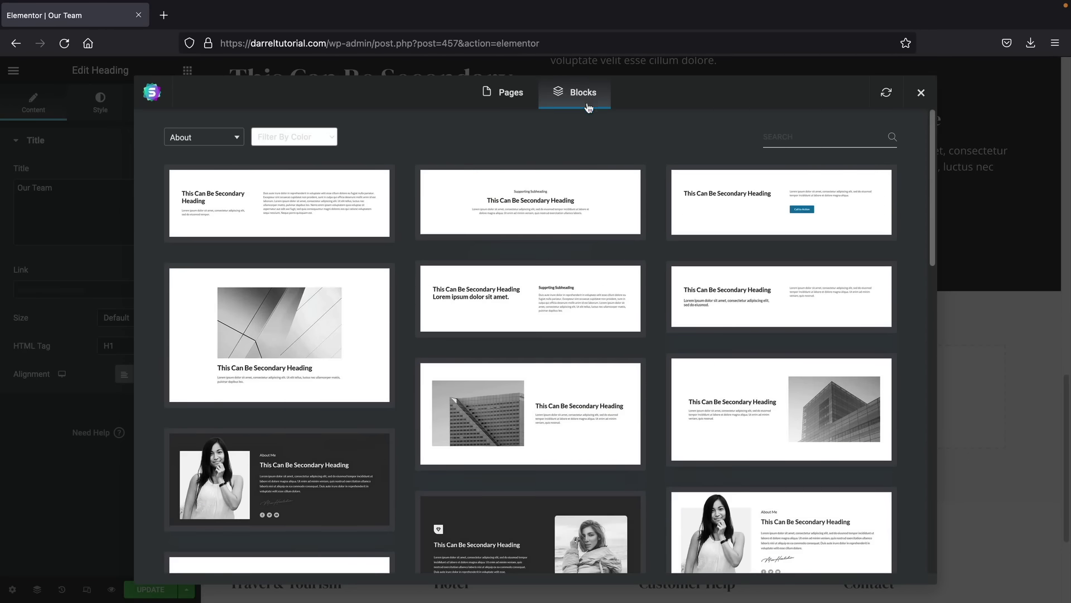
click(220, 139)
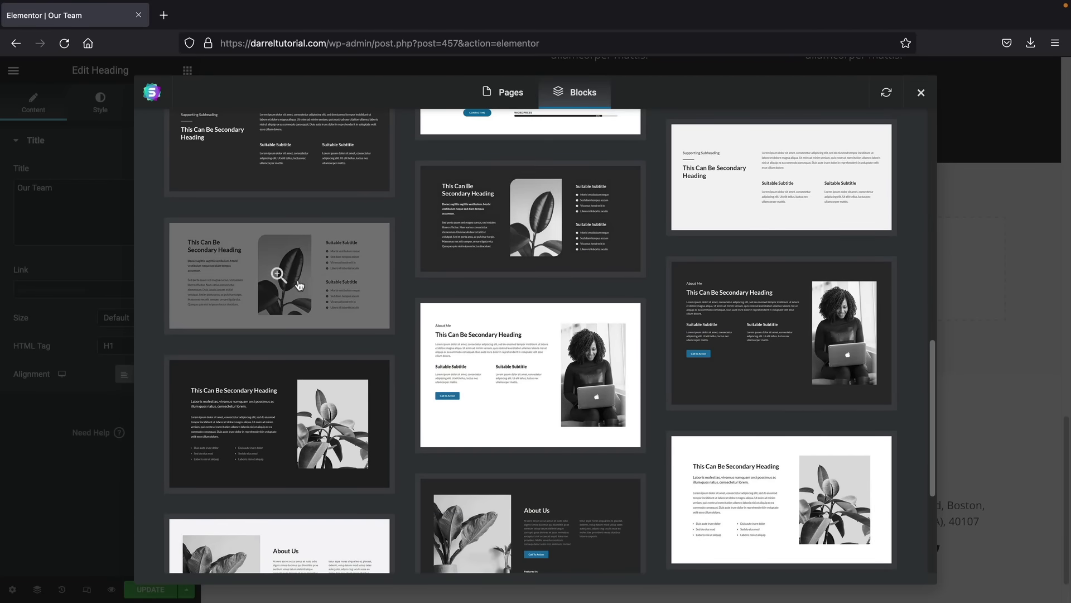
click(295, 284)
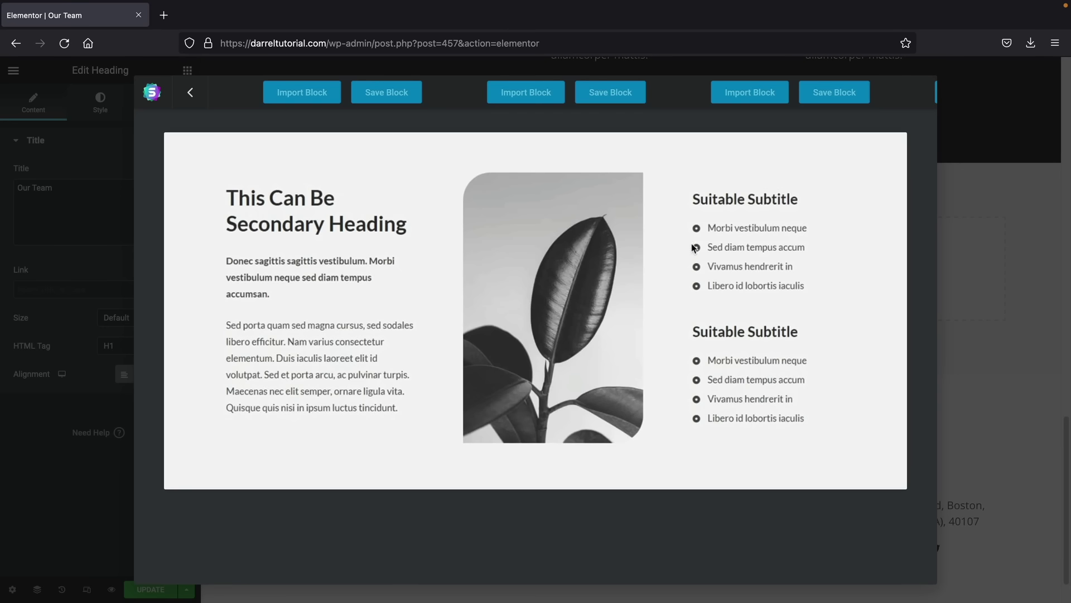
click(754, 95)
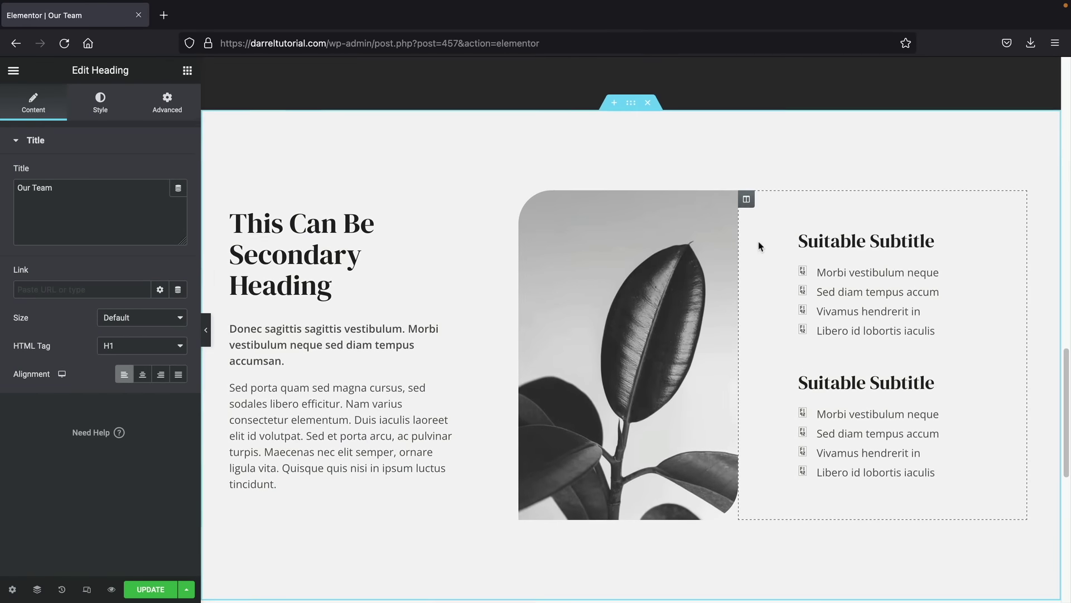
- Review the page and save the Our Team page with Update
scroll(513, 329, up, 8)
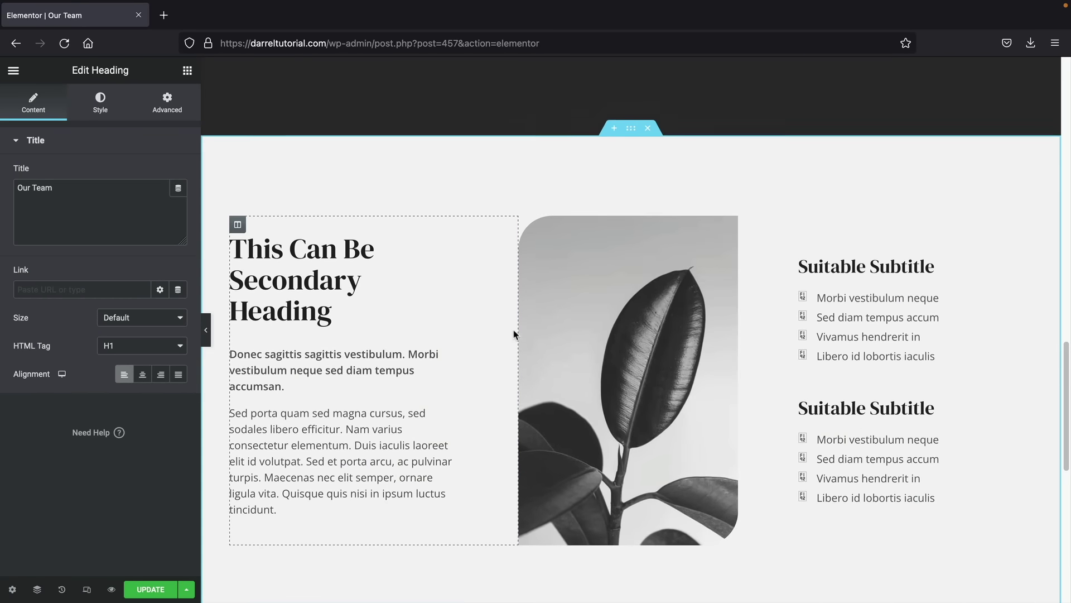
scroll(513, 329, up, 12)
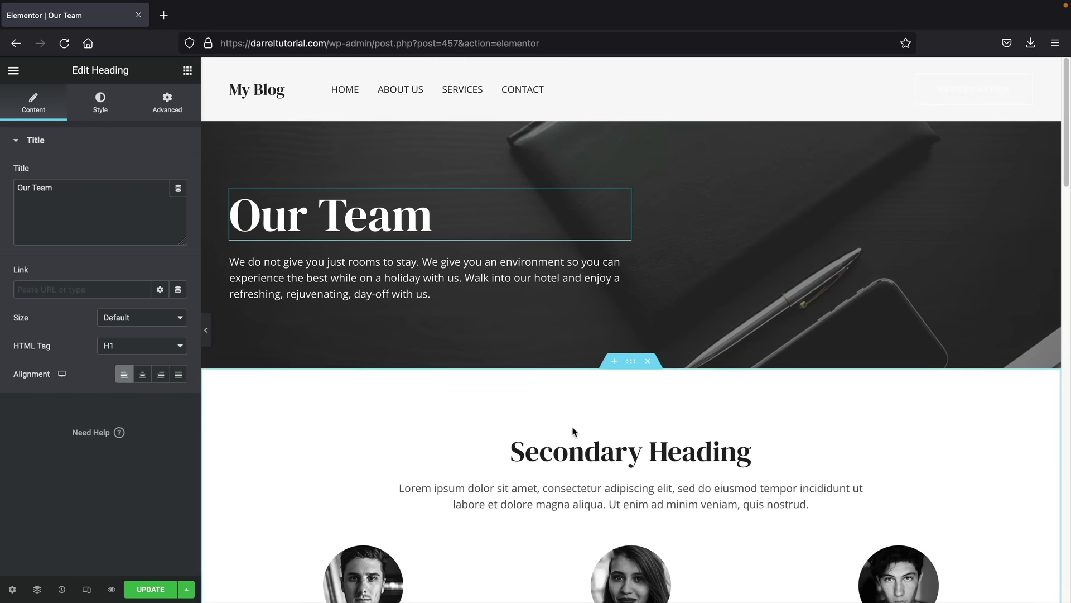
scroll(573, 427, down, 1)
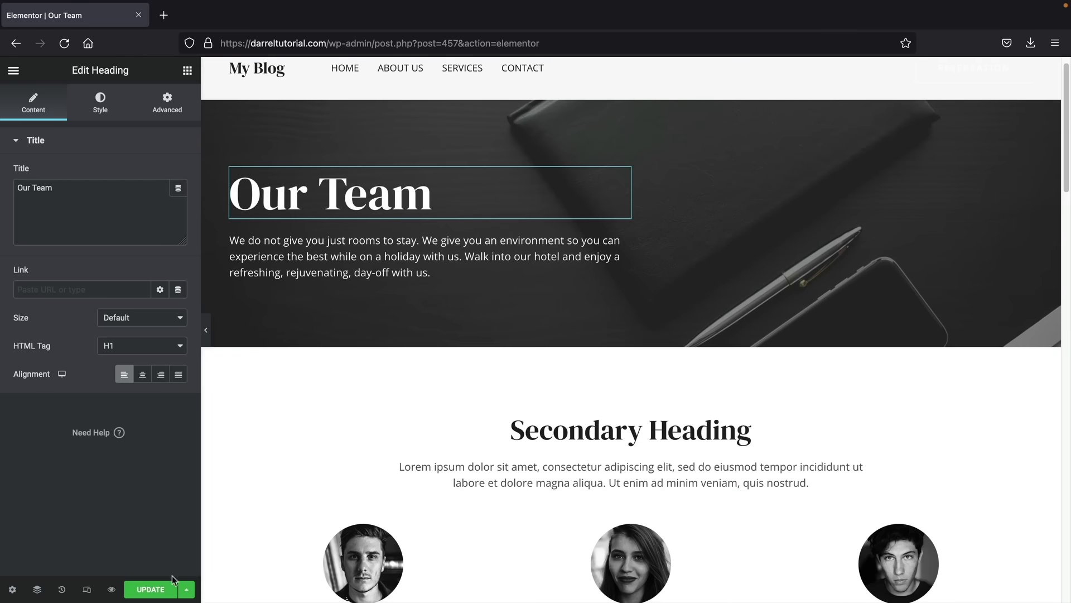
click(151, 589)
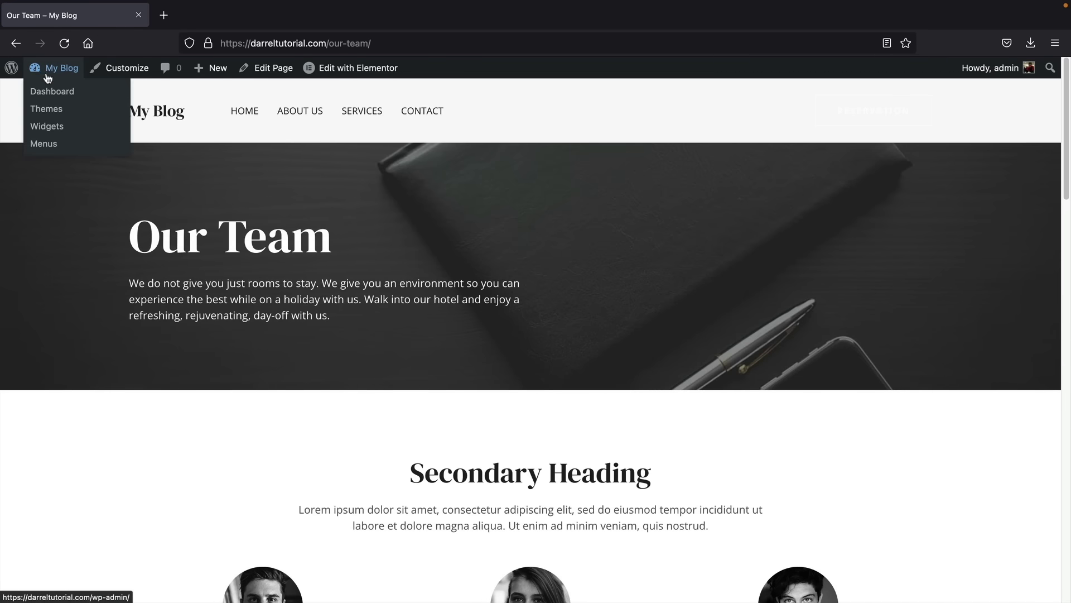
- Go to the dashboard's Appearance > Menus screen, keeping the Hotel menu selected
click(50, 92)
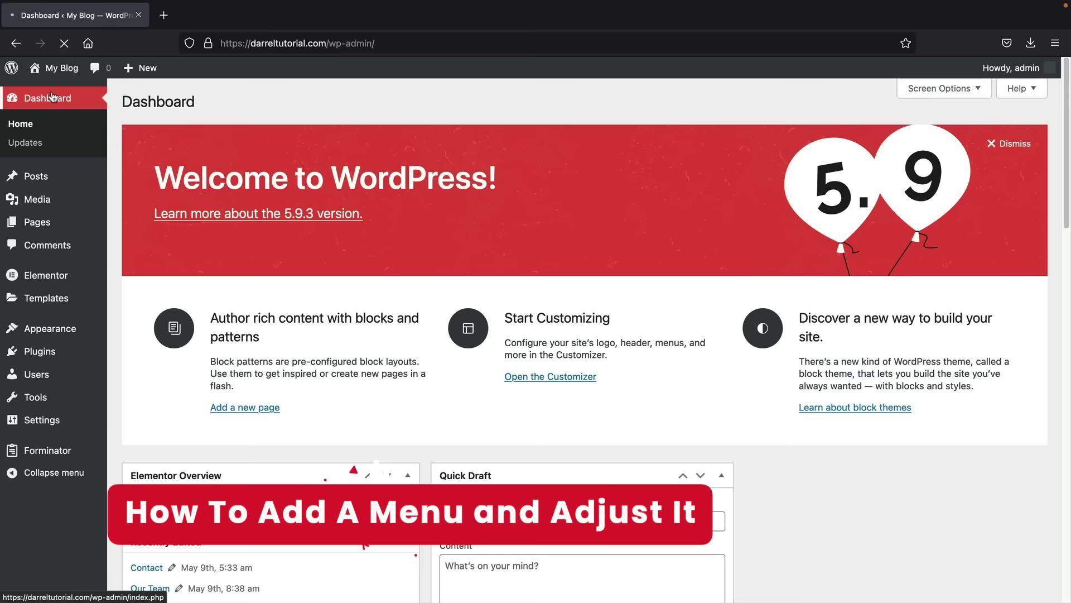
mouse_move(44, 340)
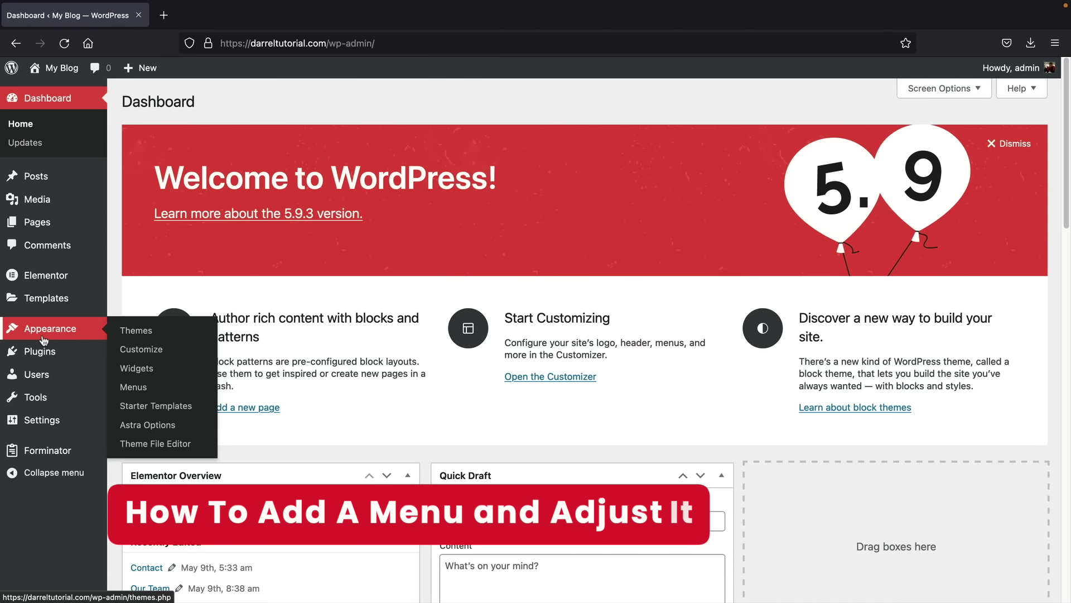
click(134, 390)
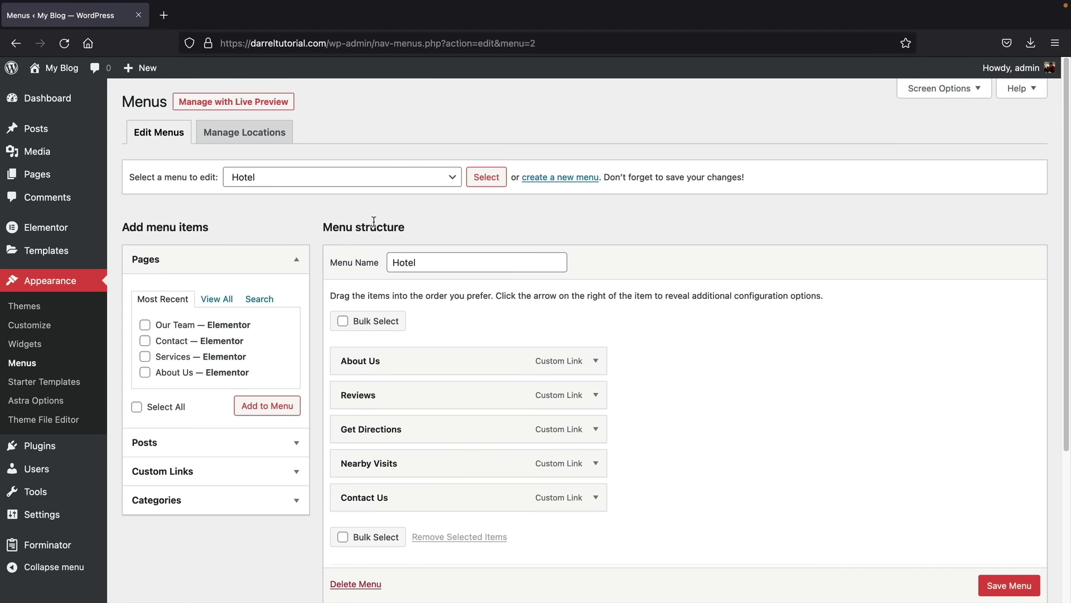
click(333, 177)
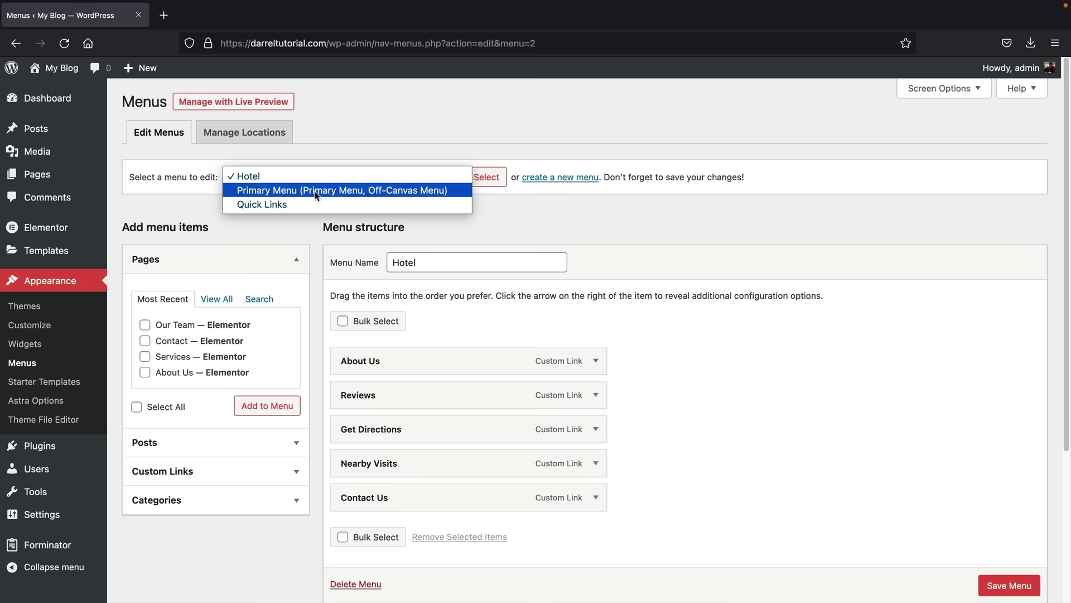
click(526, 215)
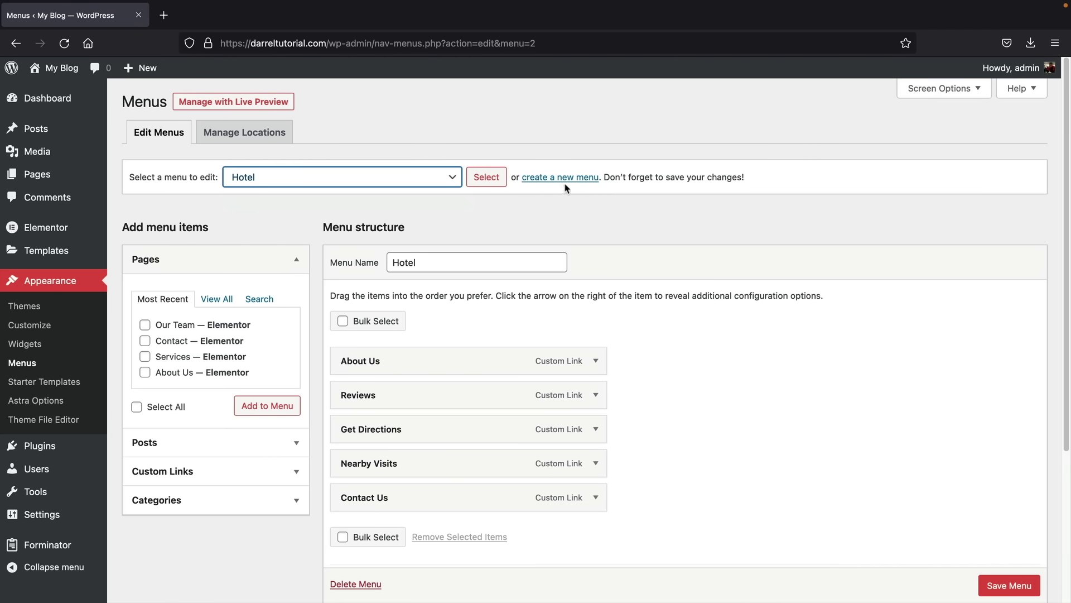
- Create a menu named 'New Menu' assigned to the Primary Menu location
click(546, 177)
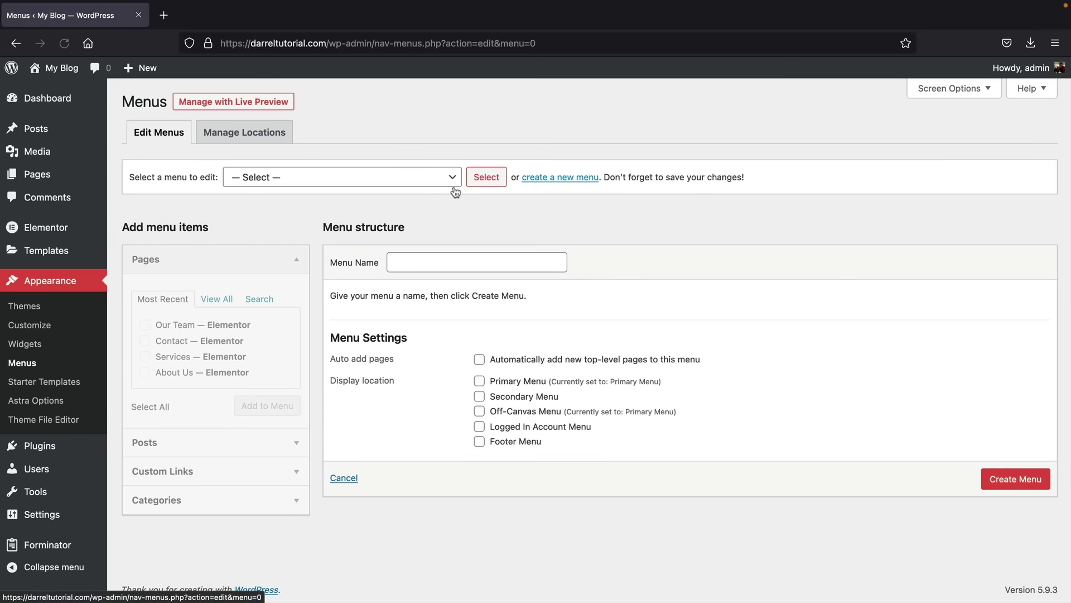
click(452, 177)
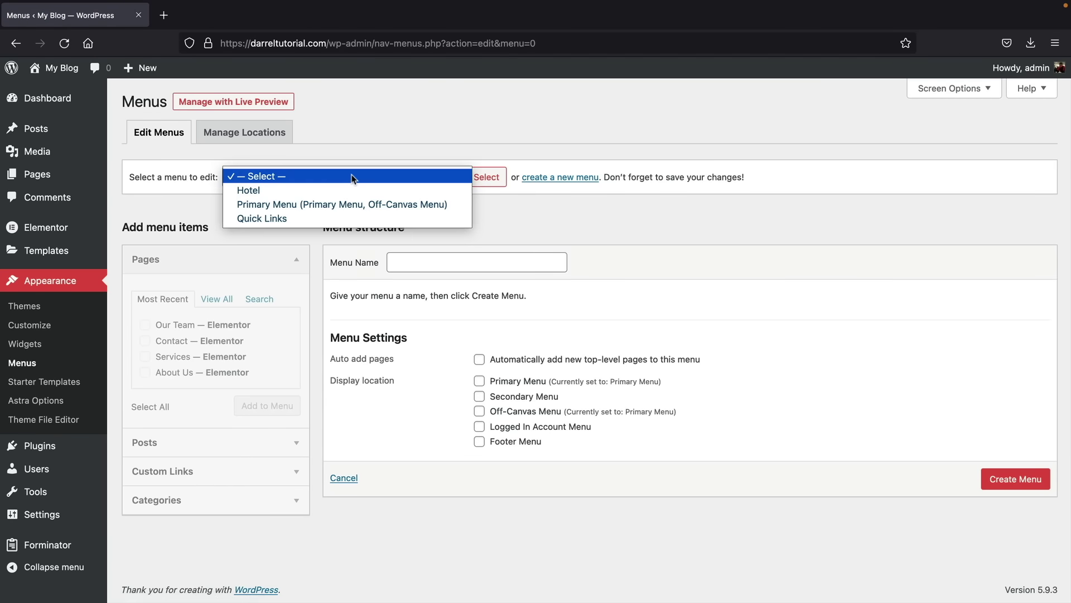
click(357, 177)
click(463, 258)
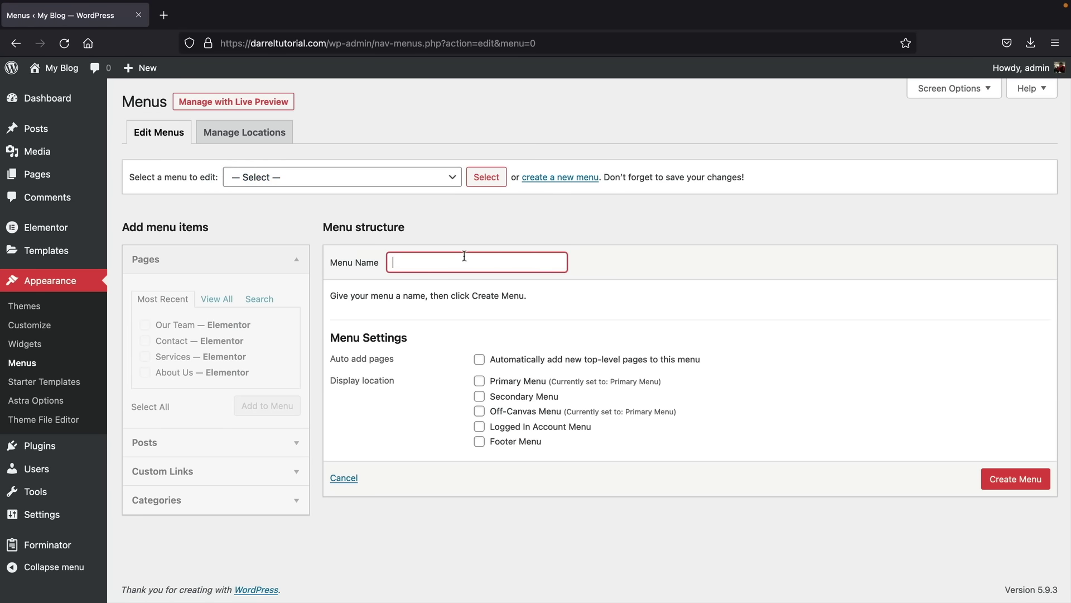
text(New Menu)
click(479, 382)
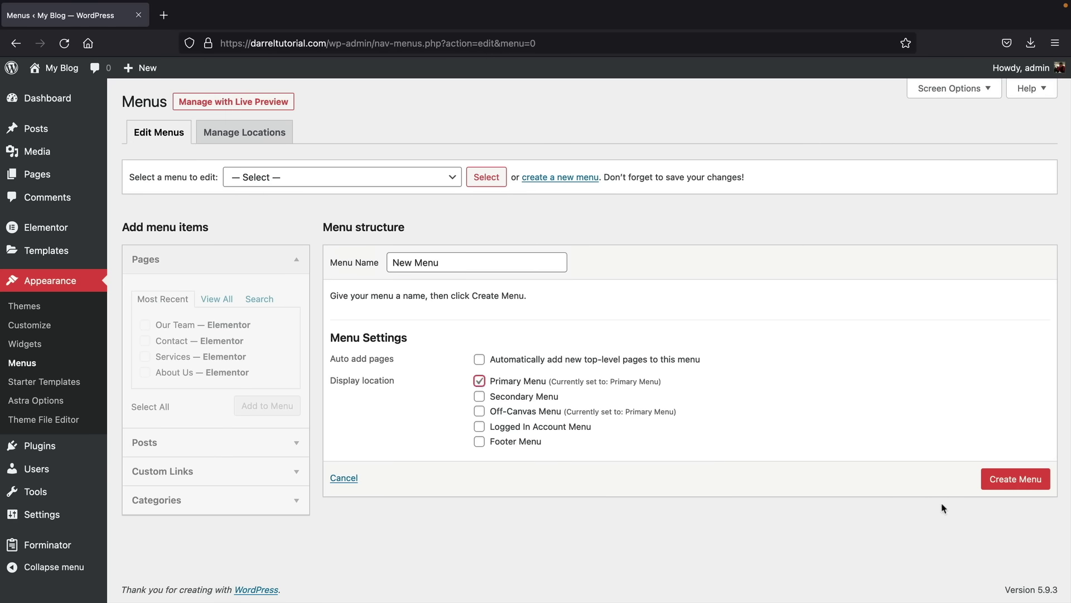
click(1000, 482)
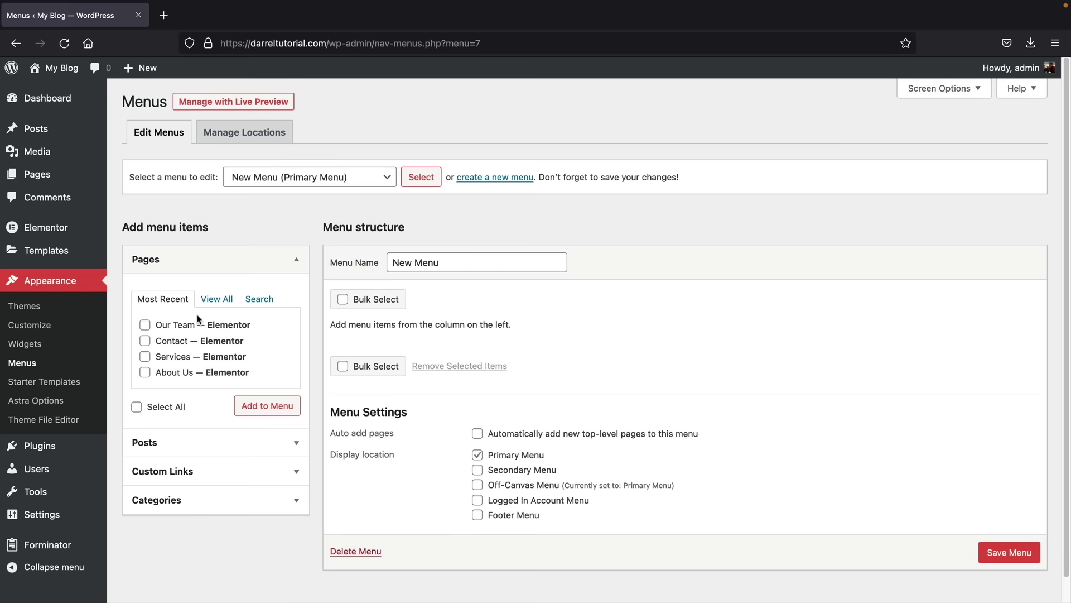
- Add the Home, About Us, Contact, Our Team and Services pages to the menu
click(214, 299)
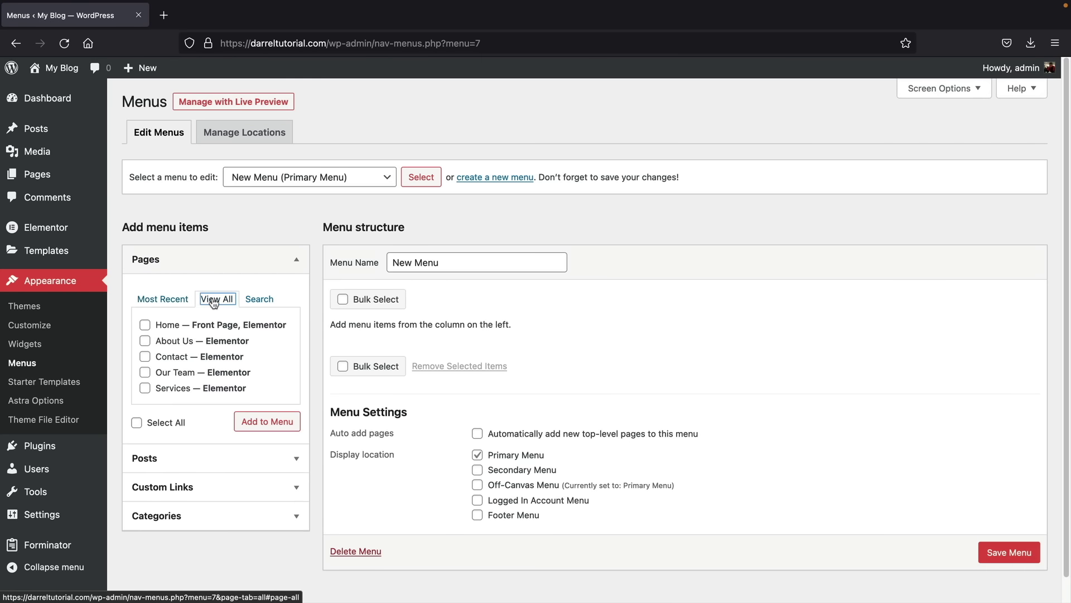
click(148, 324)
click(145, 340)
click(146, 357)
click(145, 372)
click(146, 388)
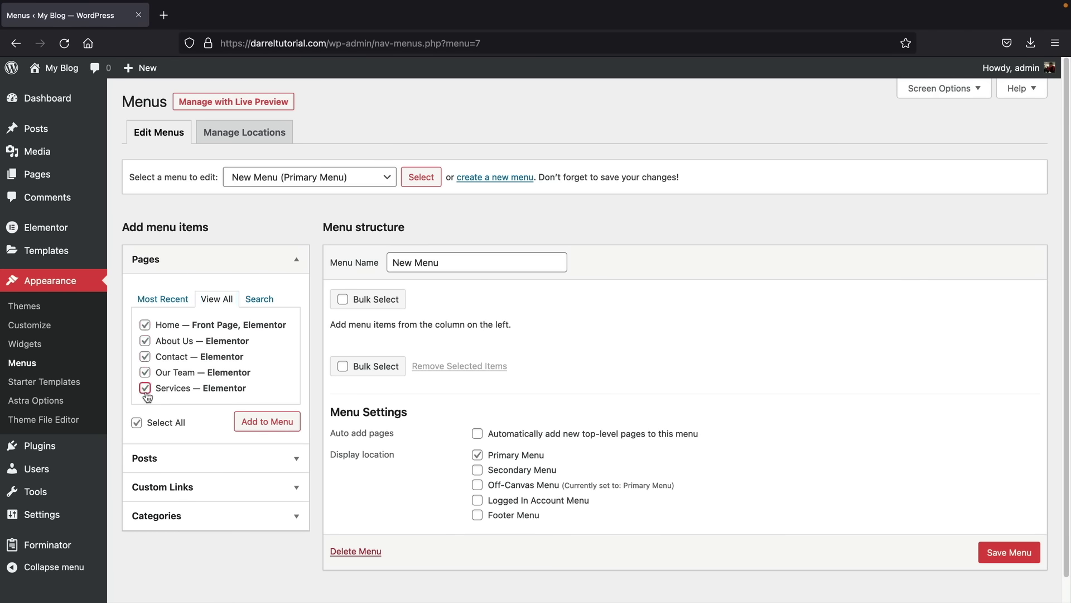
click(276, 428)
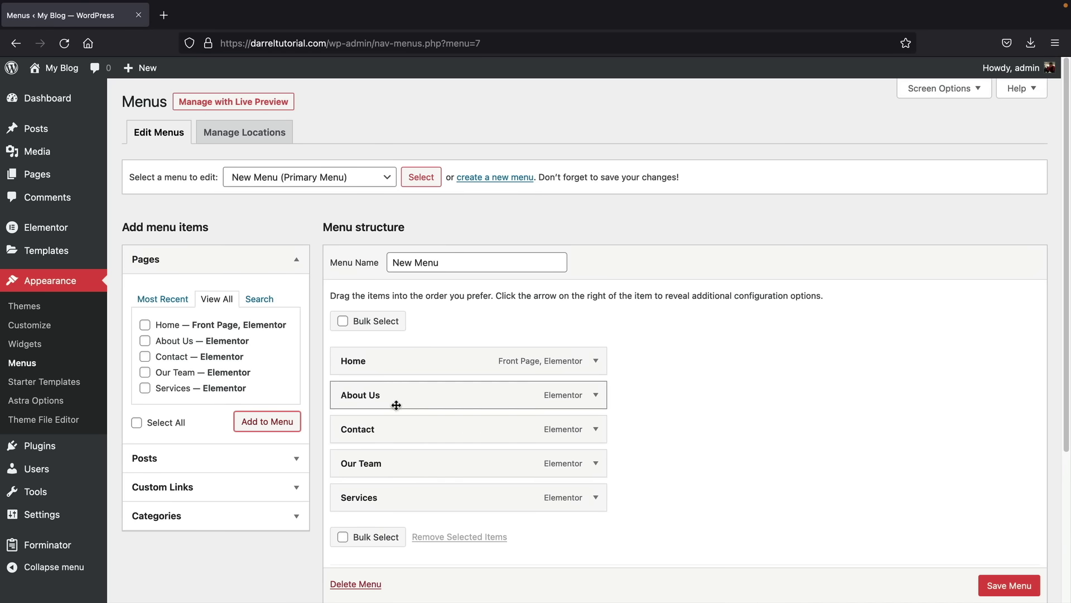
- Move Contact to the end of the menu and save it
drag(390, 436, 394, 501)
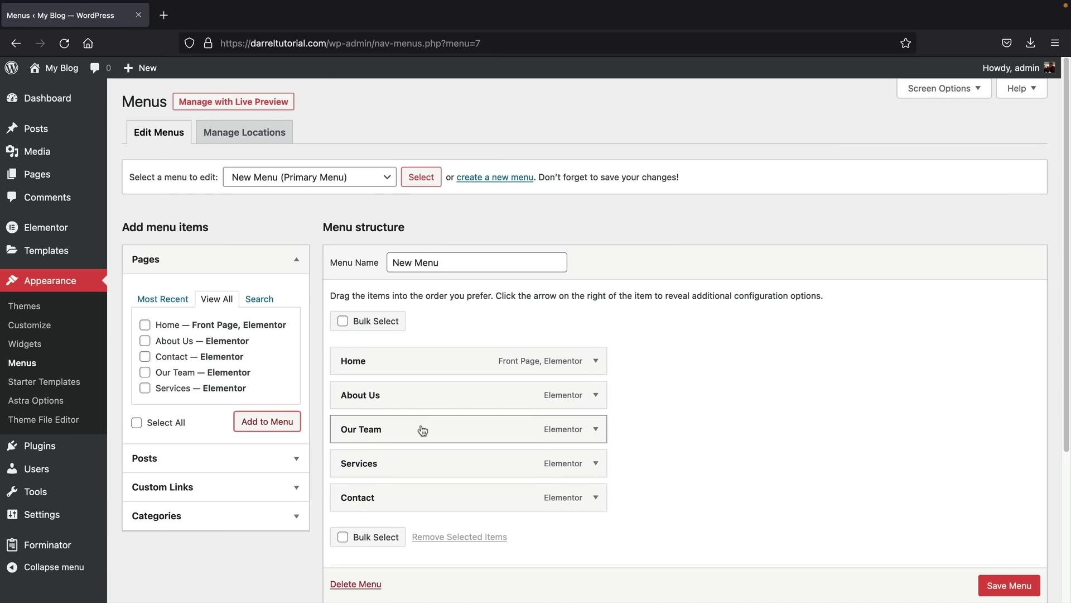
scroll(427, 391, down, 1)
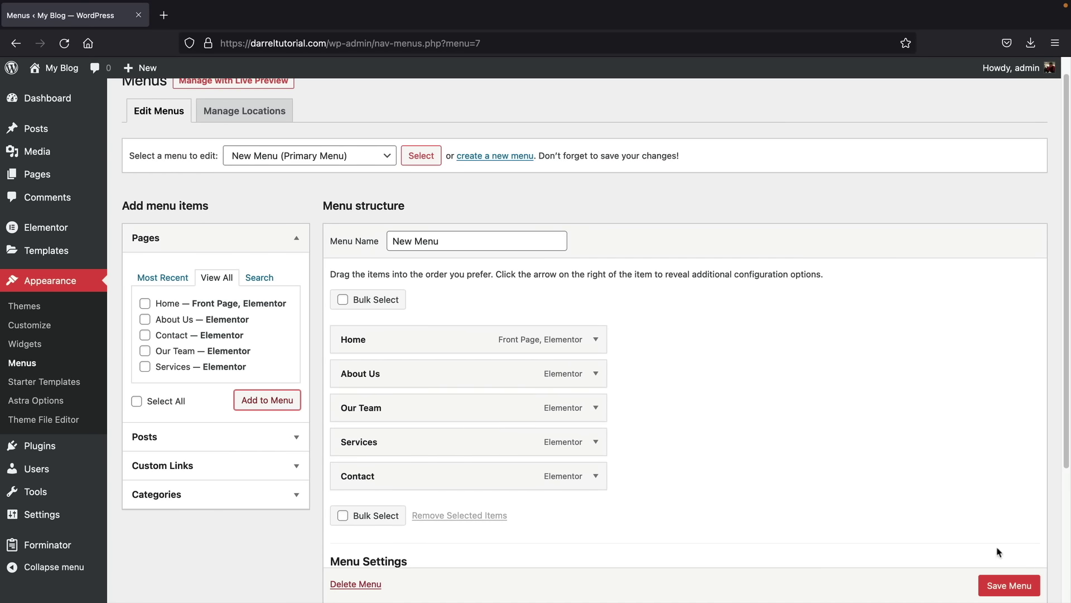
scroll(1021, 585, down, 2)
click(1025, 584)
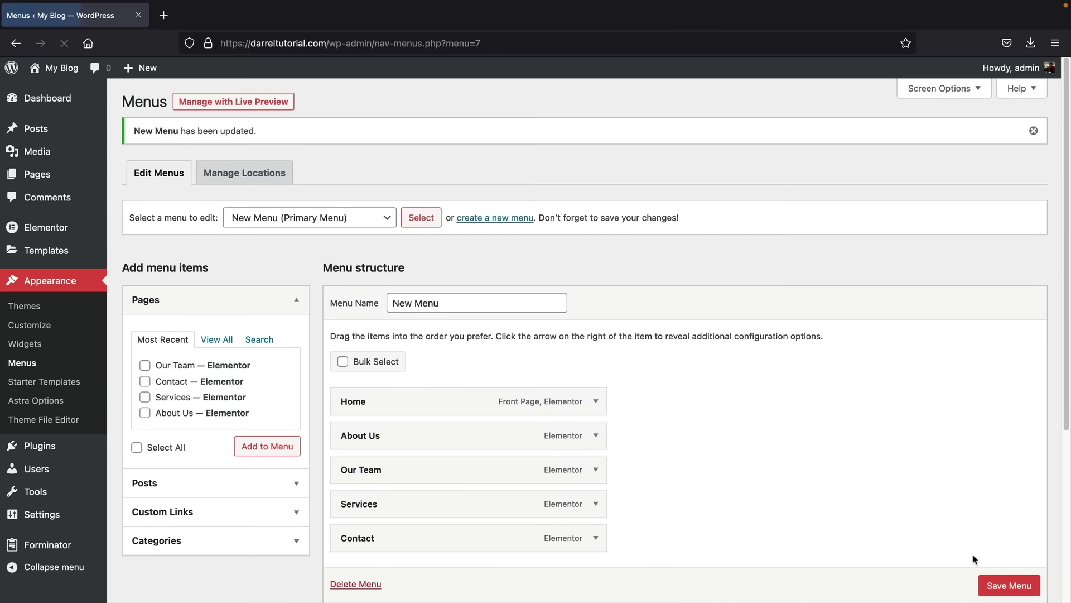
- Check the new menu on the live site via Our Team and Home, then edit Home in Elementor
scroll(698, 428, down, 3)
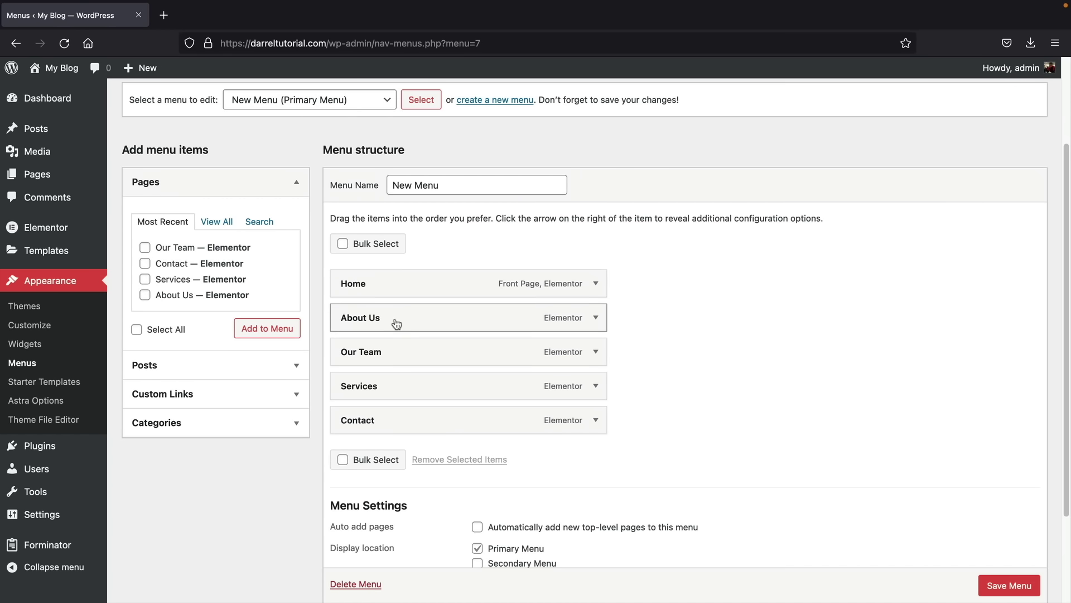
mouse_move(53, 68)
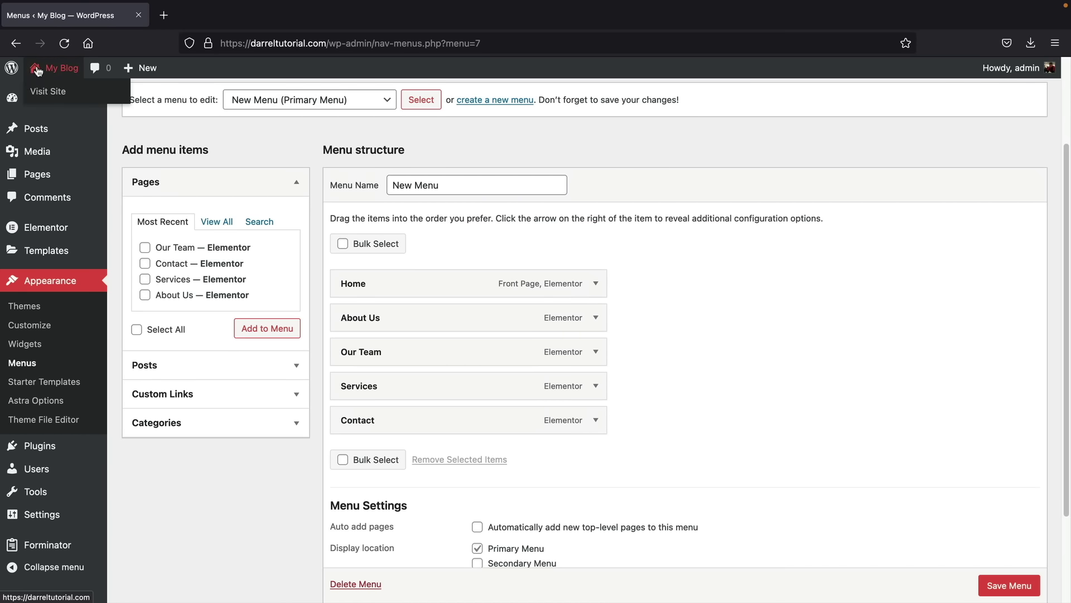
click(48, 92)
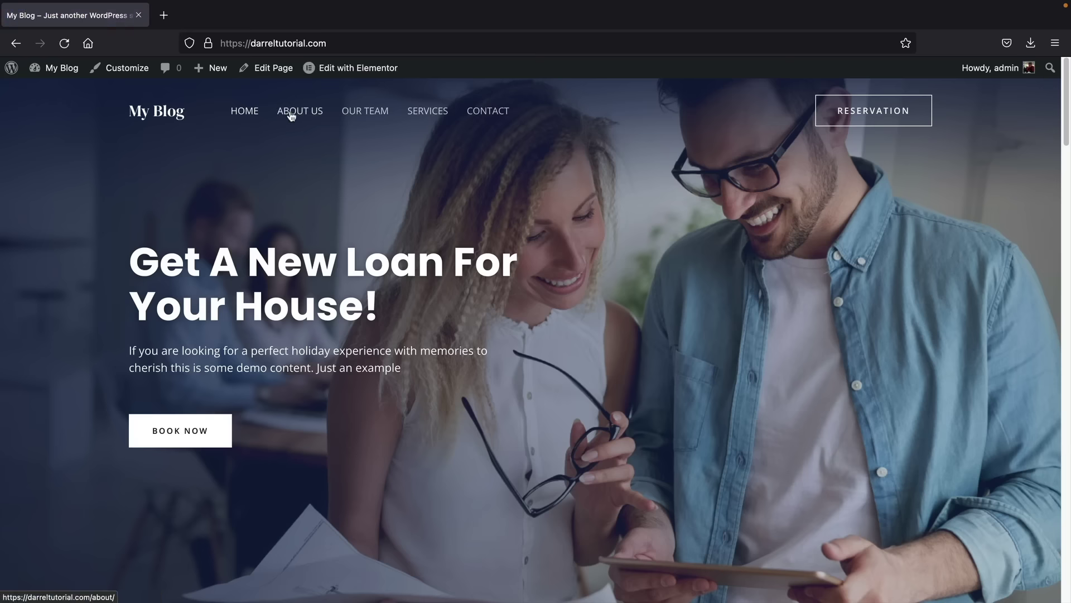
click(353, 114)
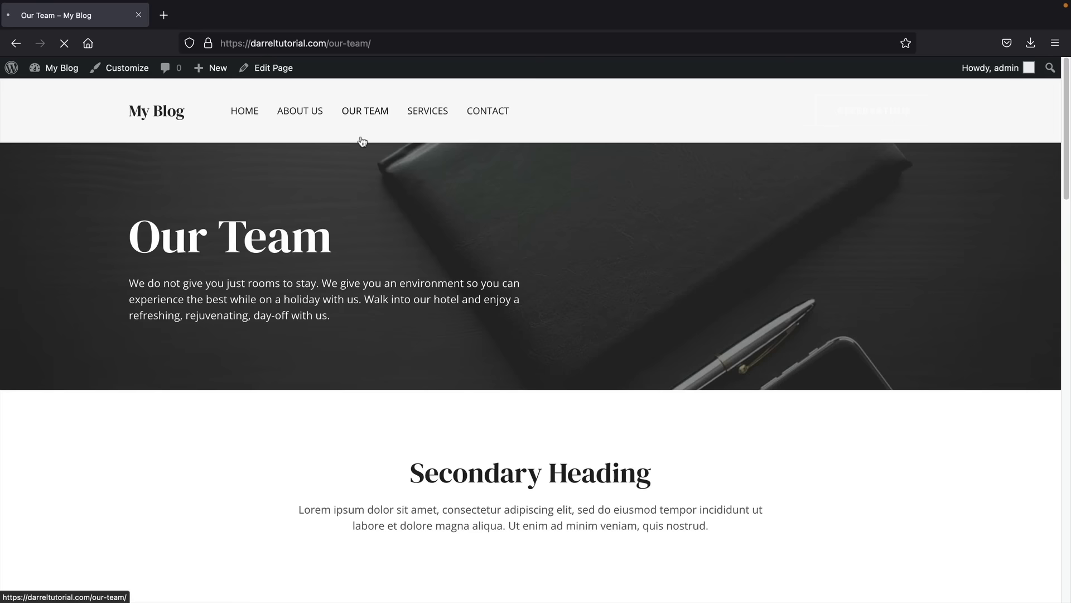
scroll(387, 302, down, 3)
scroll(389, 307, down, 12)
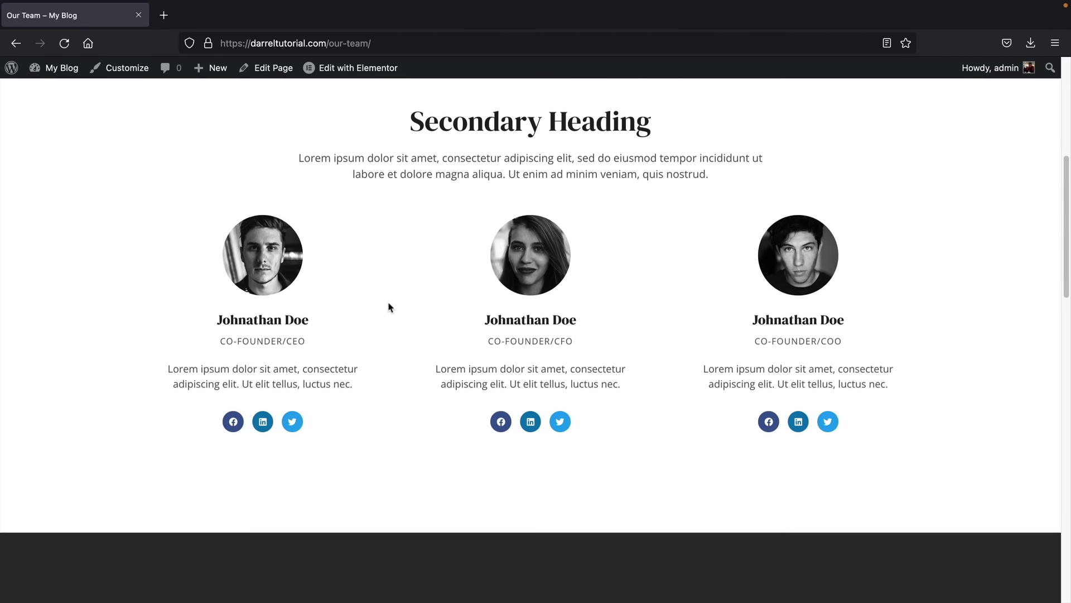
scroll(389, 306, down, 10)
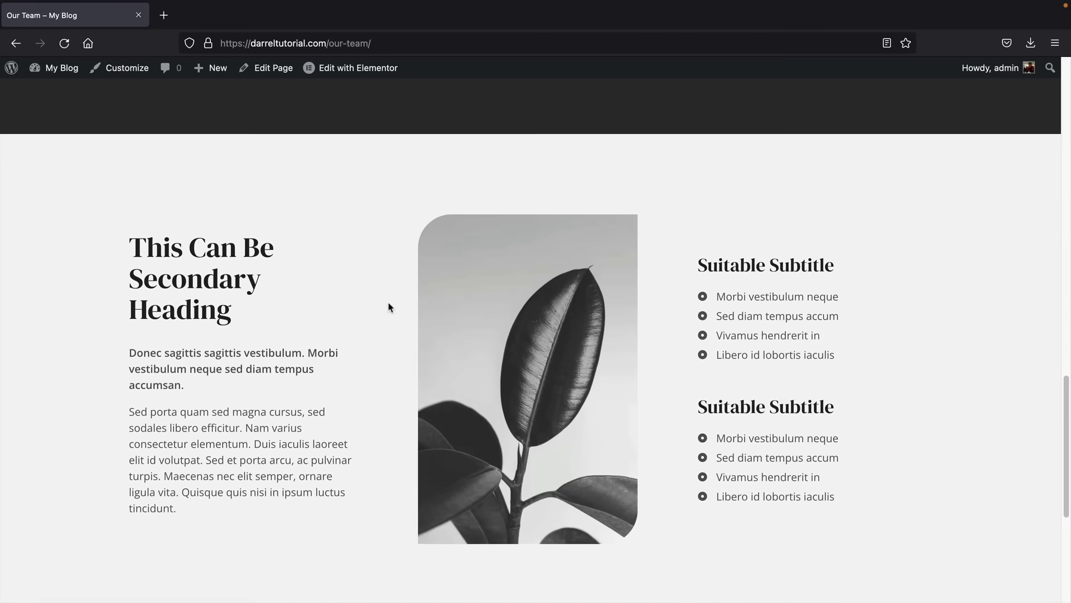
scroll(389, 306, up, 20)
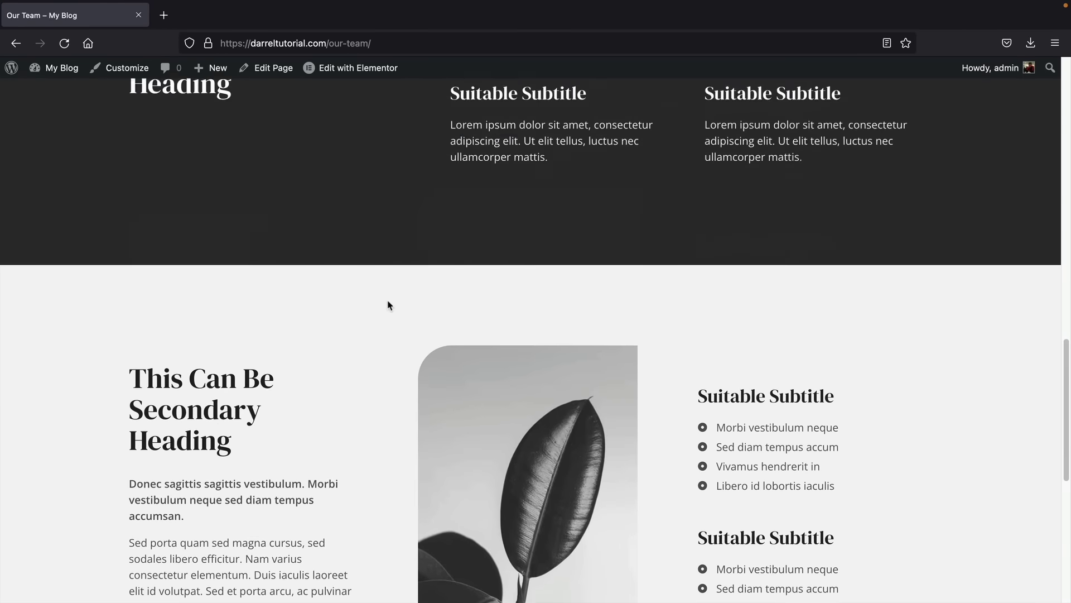
scroll(389, 299, up, 2)
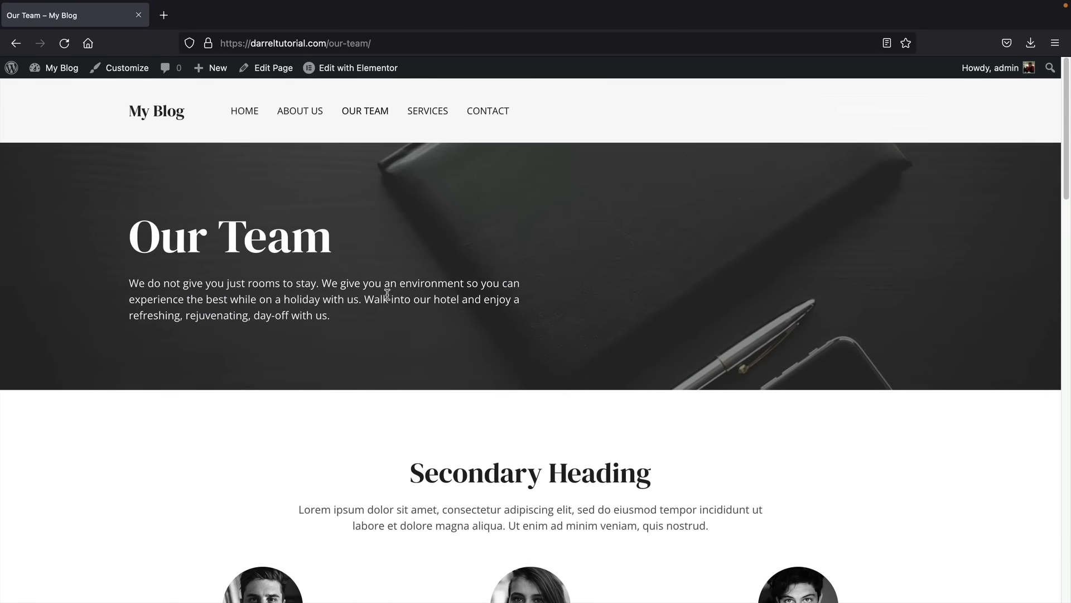
click(244, 112)
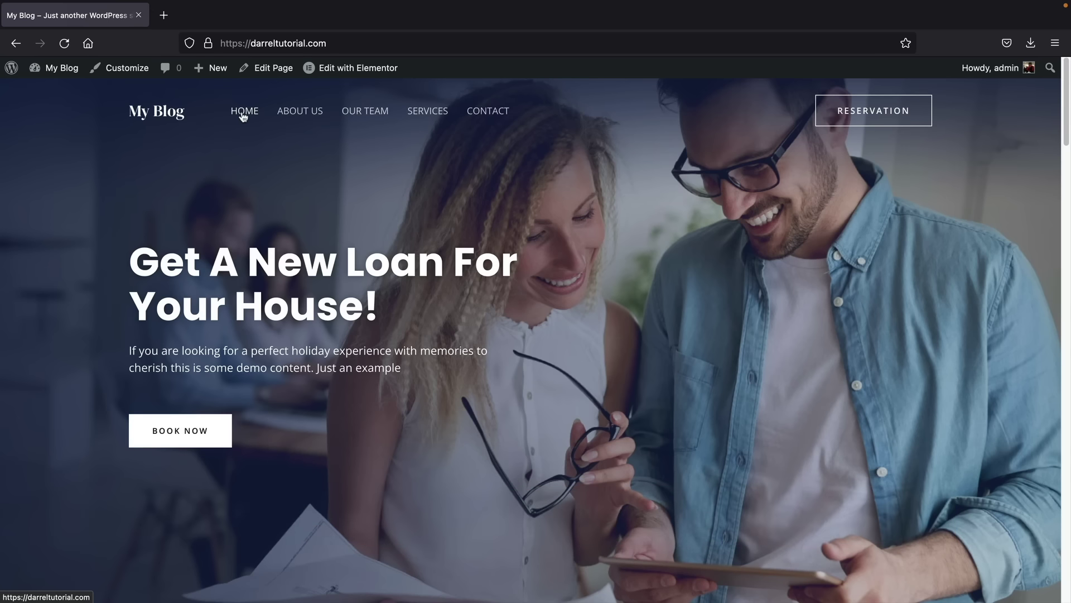
click(366, 71)
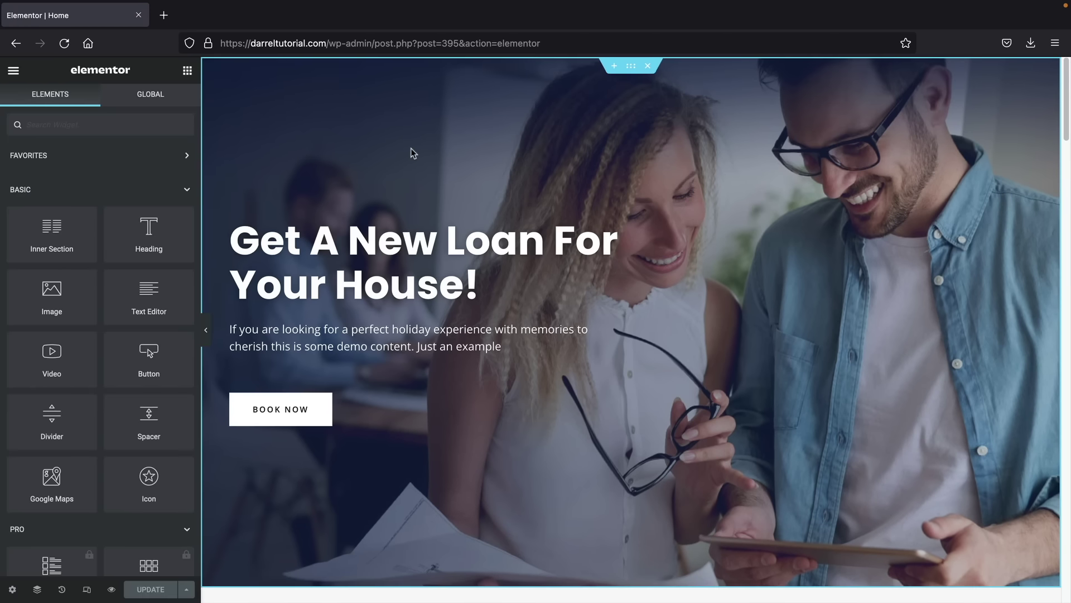
- Switch Elementor's responsive preview to Tablet (768 × 720) and scroll through the Home page
click(87, 591)
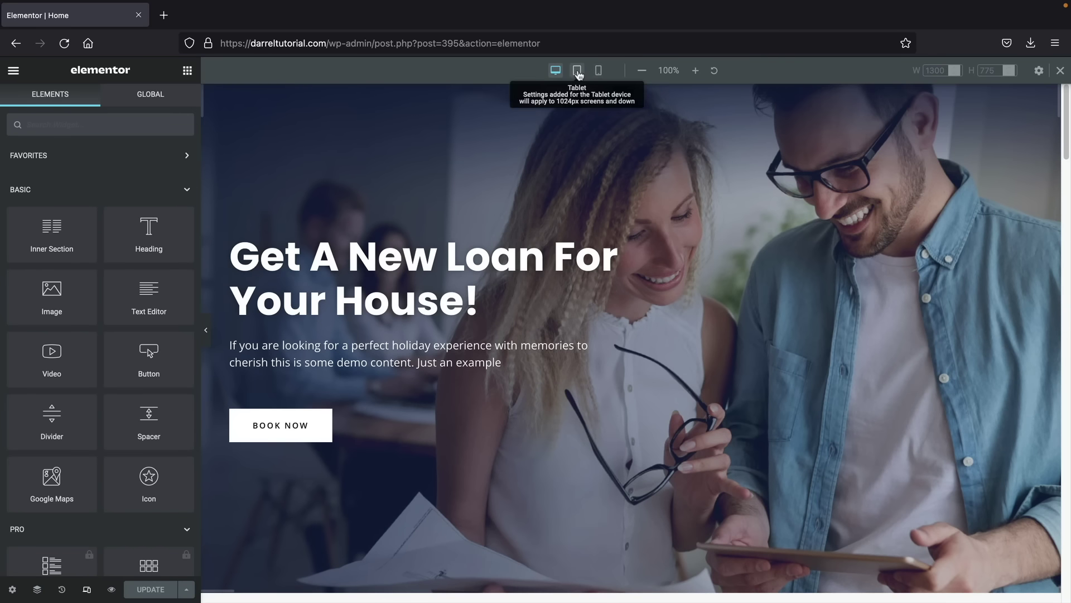
click(578, 71)
scroll(580, 352, down, 6)
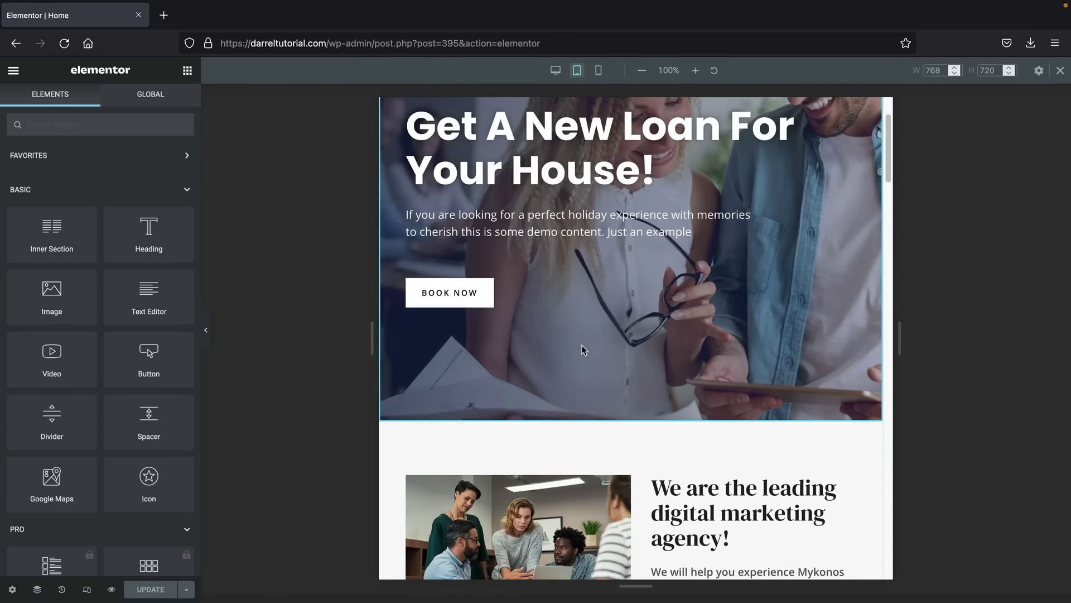
scroll(585, 352, down, 12)
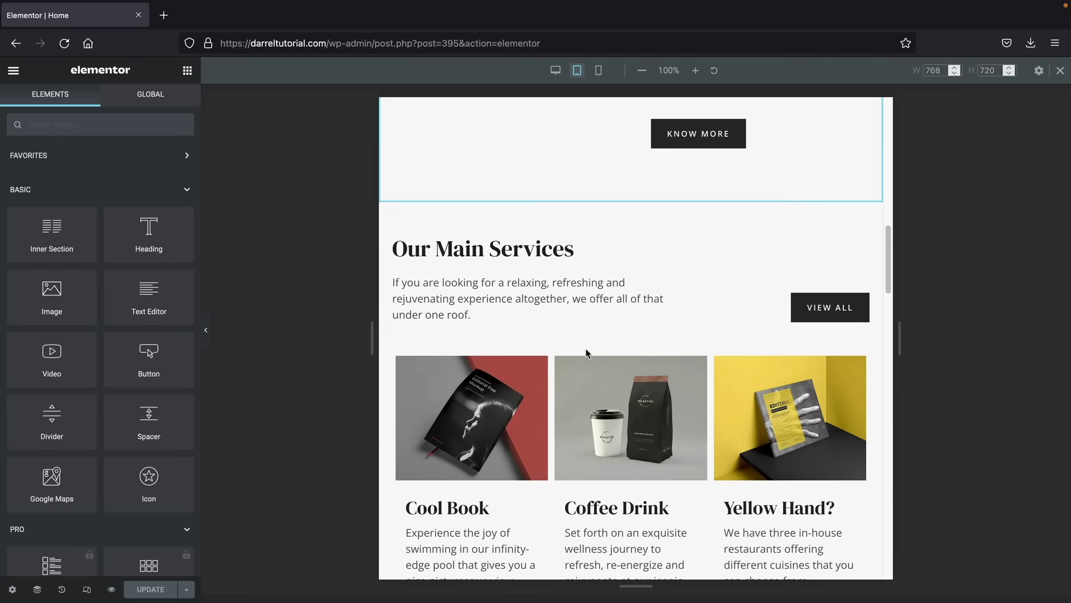
scroll(585, 352, down, 12)
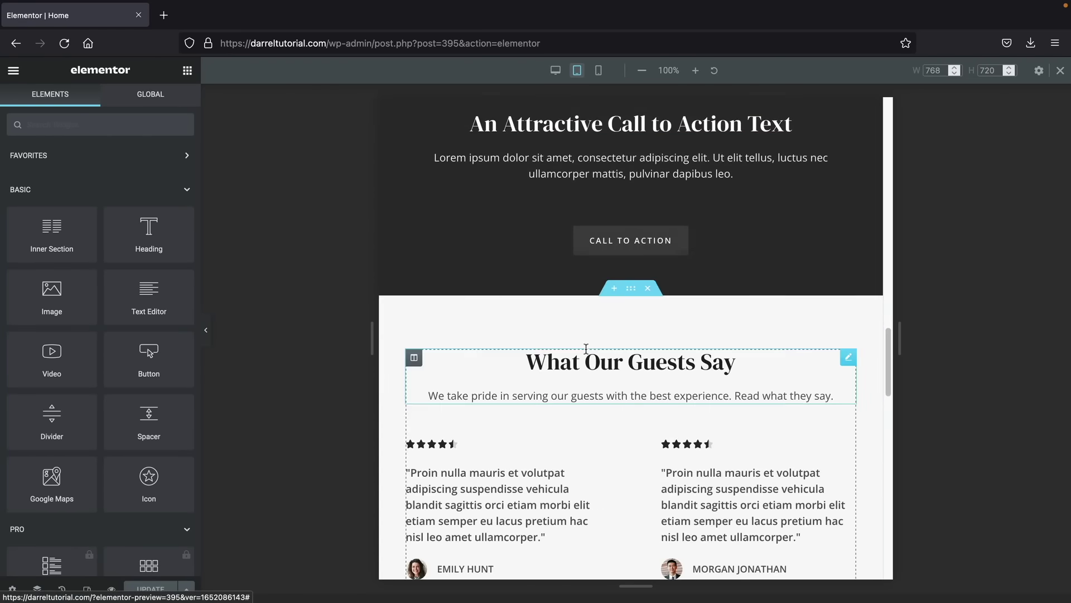
scroll(586, 352, down, 7)
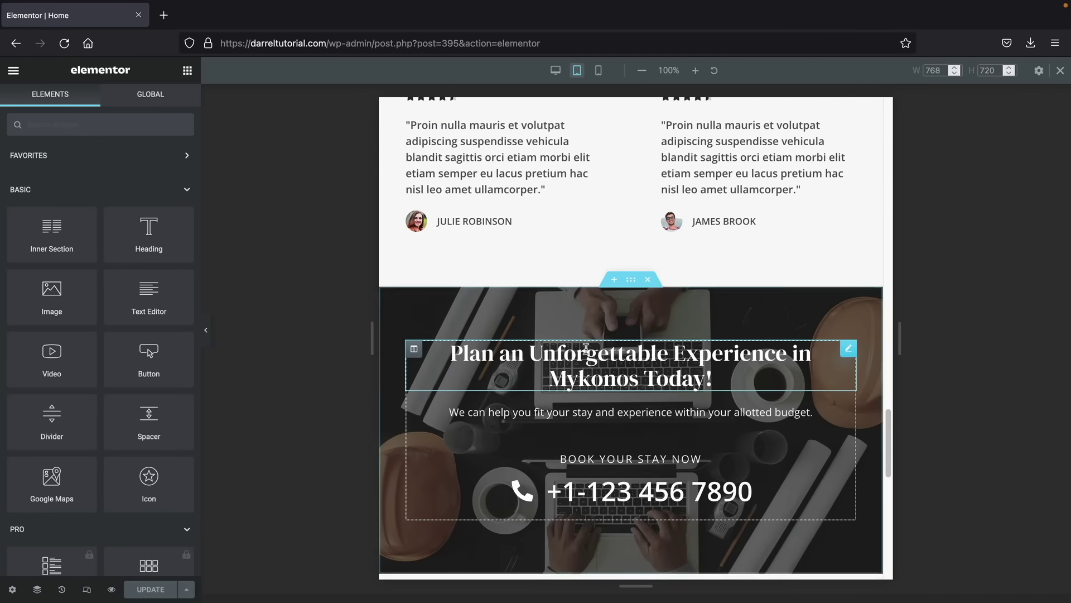
scroll(586, 350, down, 4)
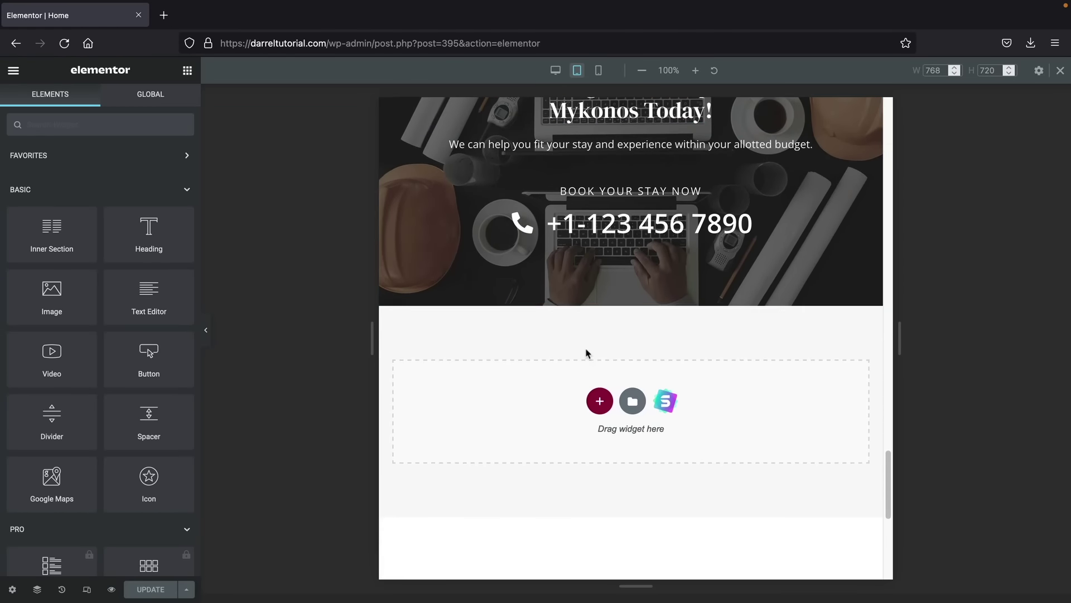
scroll(586, 353, up, 14)
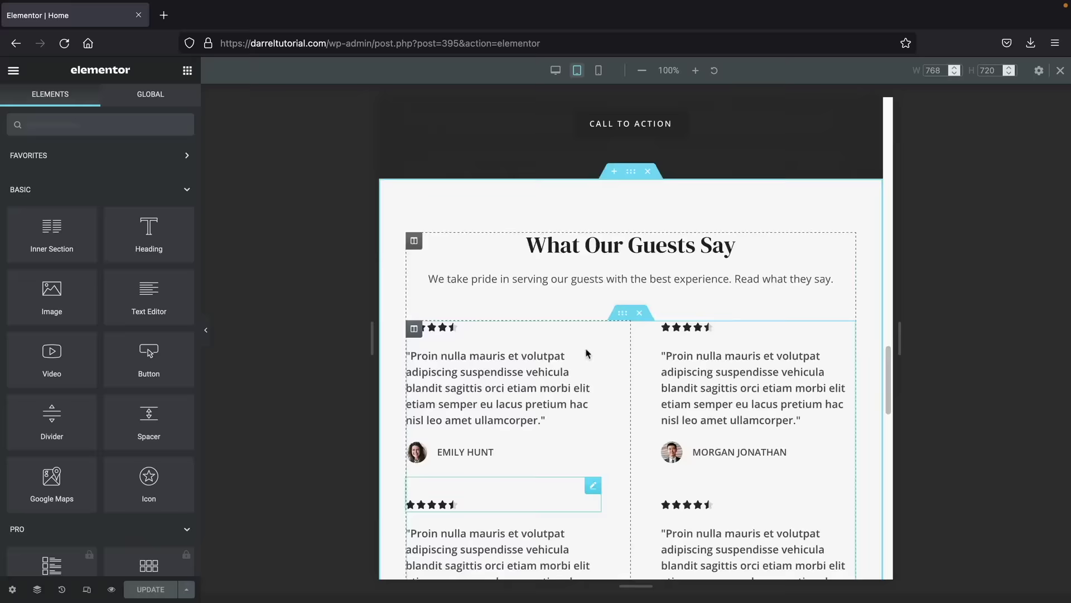
scroll(586, 353, up, 12)
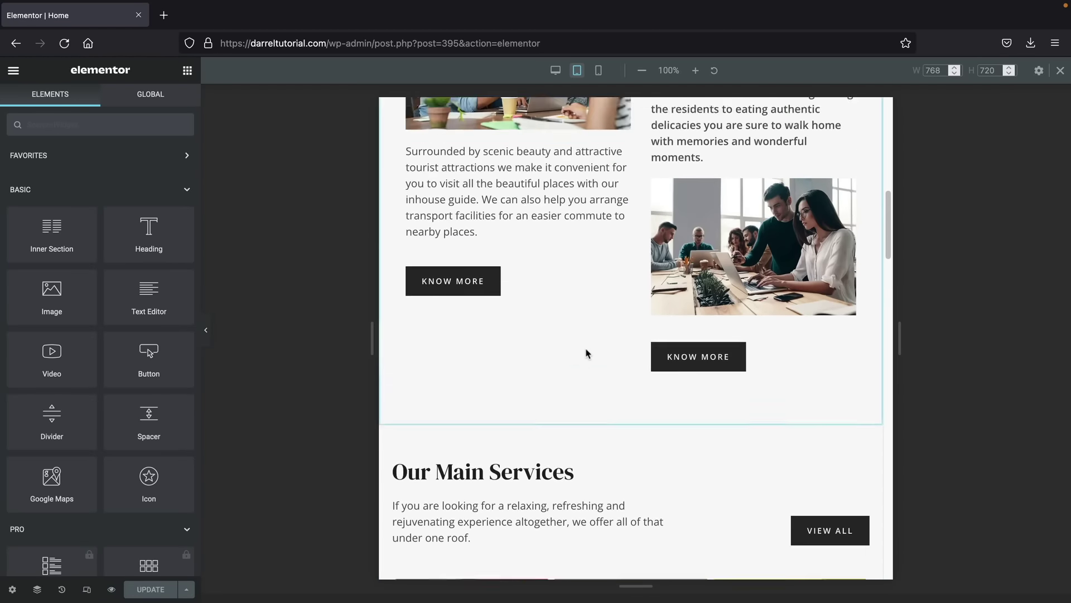
scroll(586, 352, up, 5)
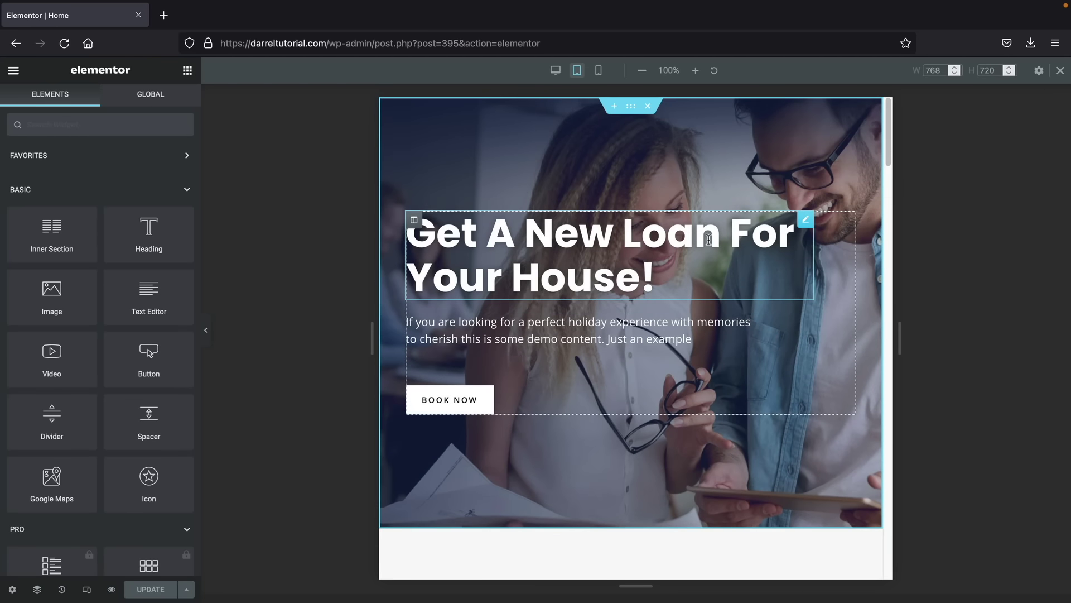
- Set the 'Get A New Loan For Your House!' heading's tablet typography size to 56
click(805, 222)
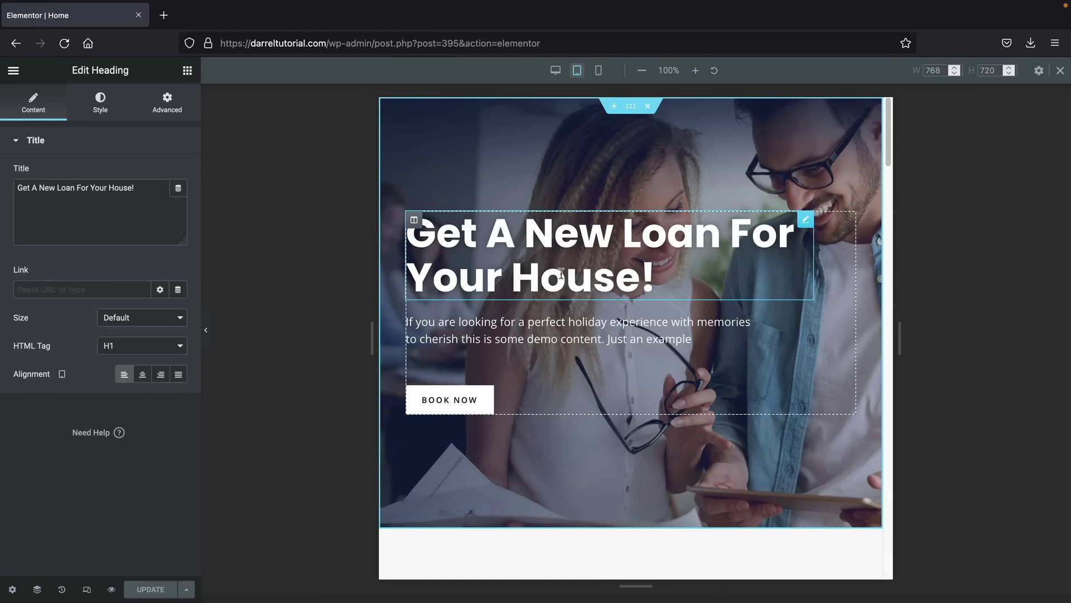
click(105, 111)
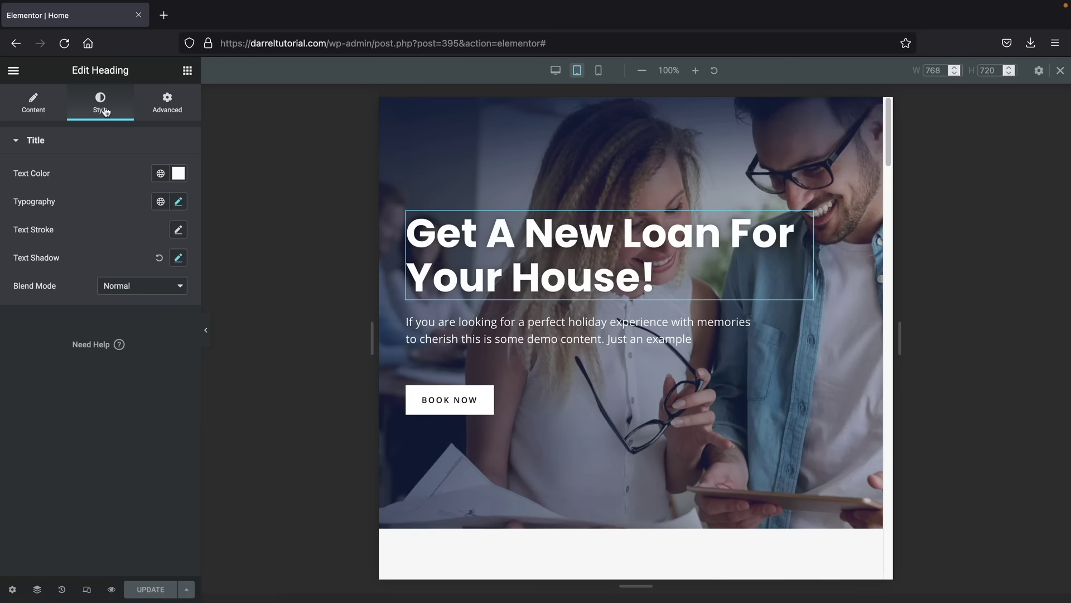
click(179, 203)
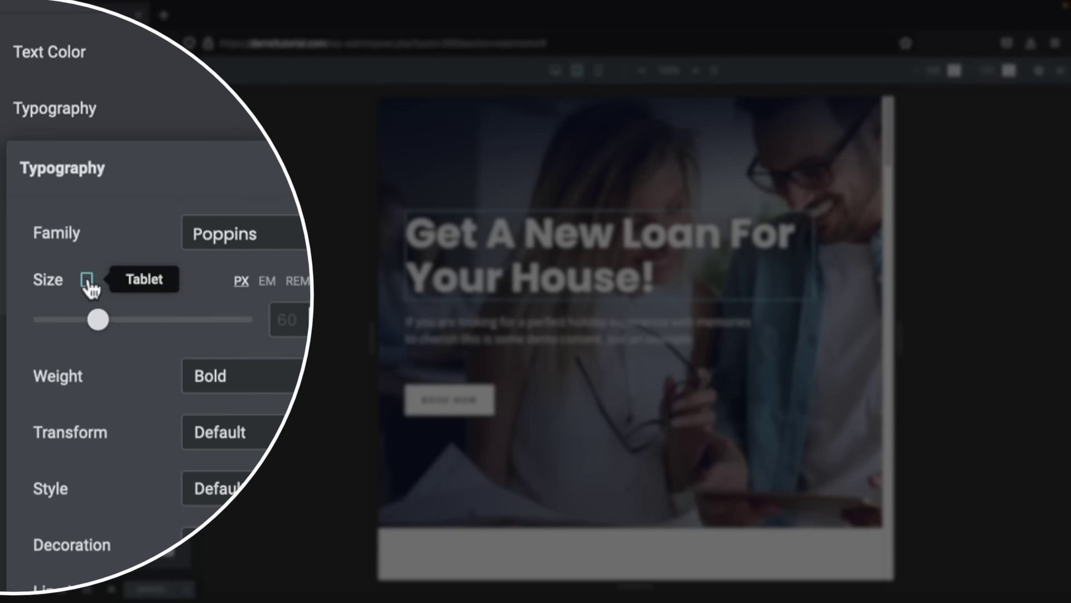
mouse_move(86, 282)
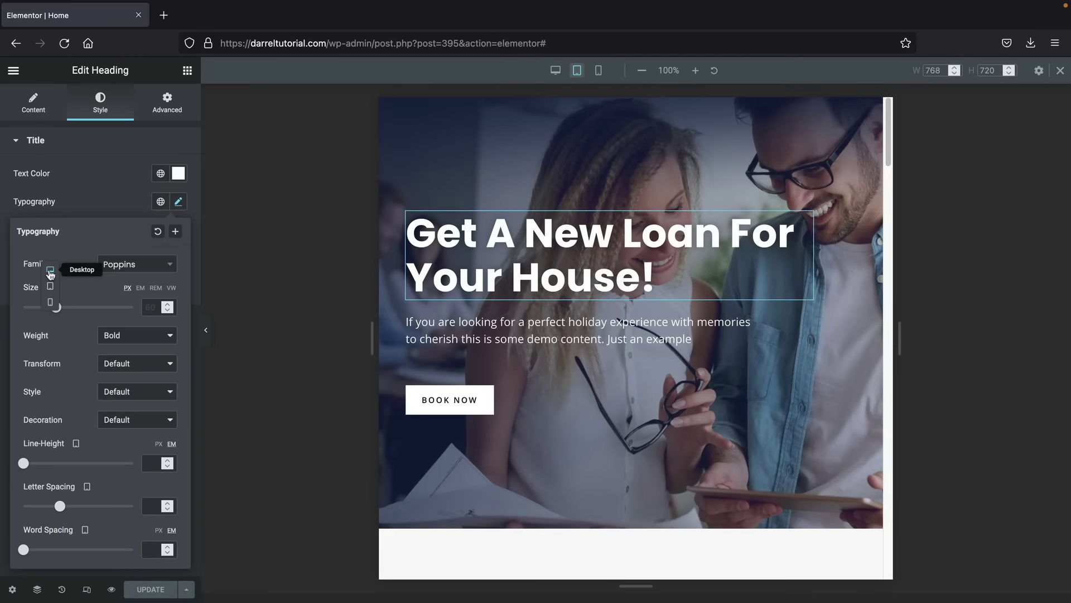
click(51, 286)
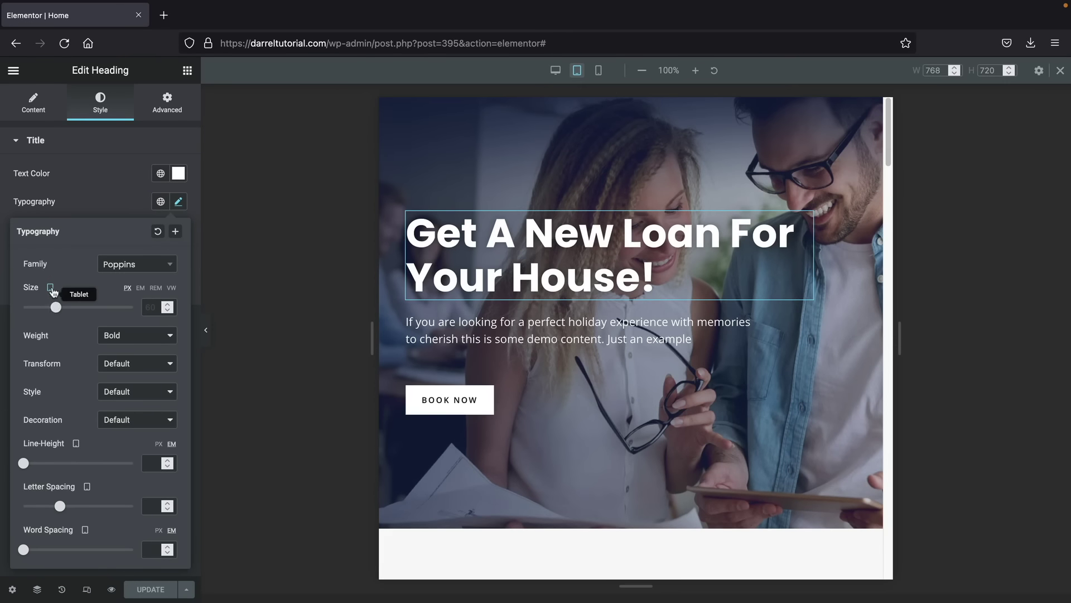
drag(56, 307, 53, 306)
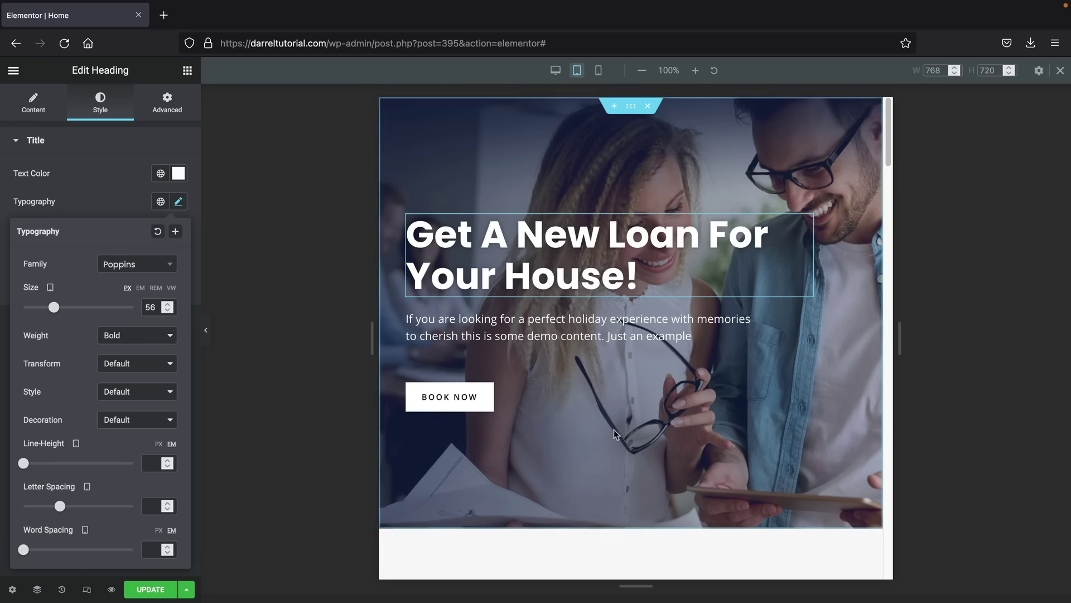
scroll(613, 429, down, 6)
scroll(614, 430, down, 3)
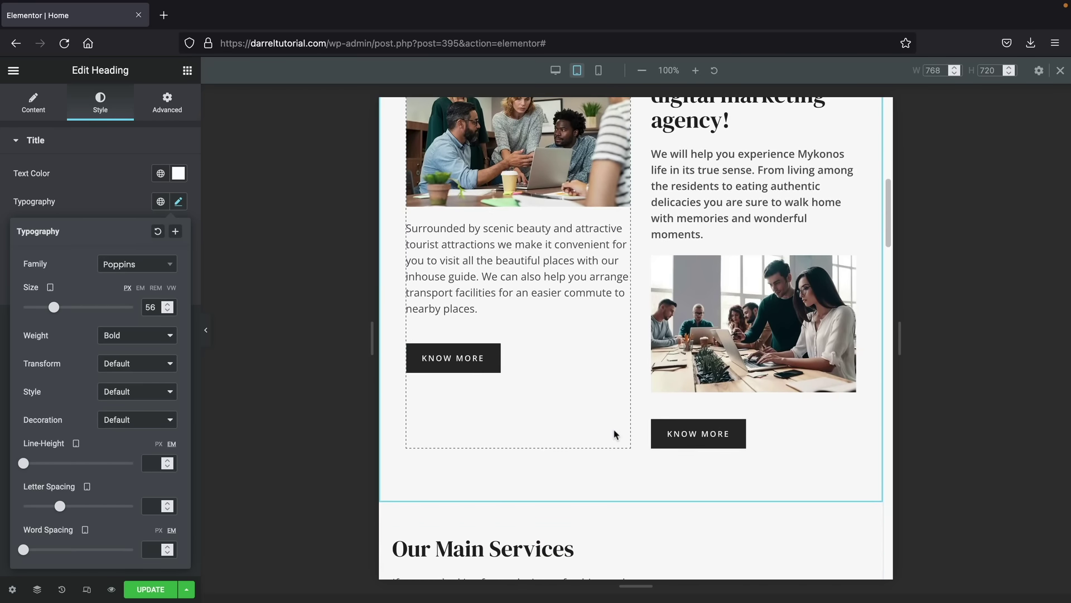
scroll(616, 434, up, 3)
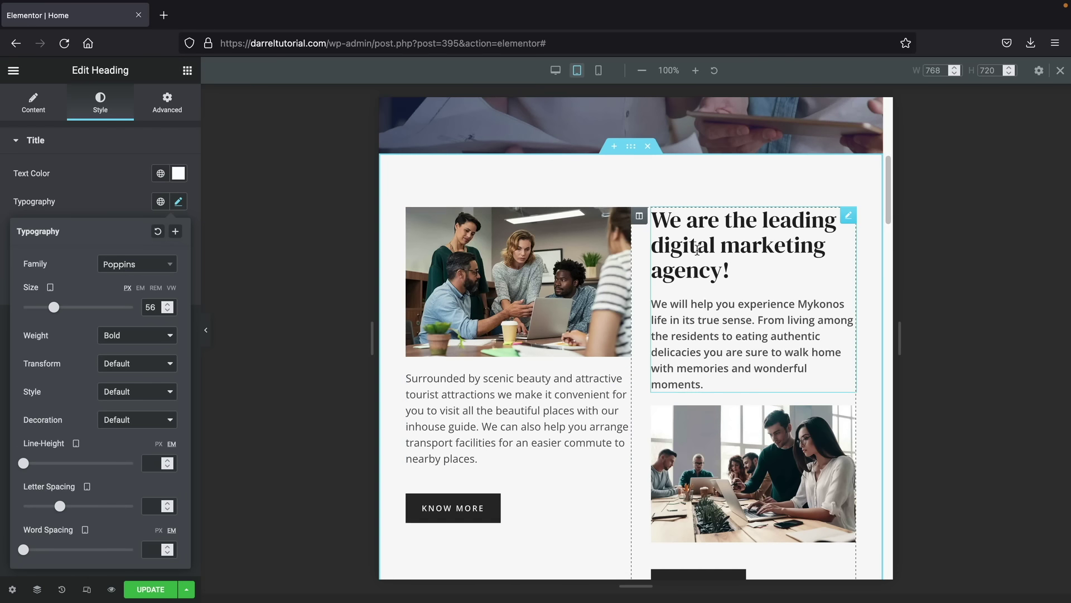
- Hide the digital marketing agency section on tablet and mobile
click(631, 147)
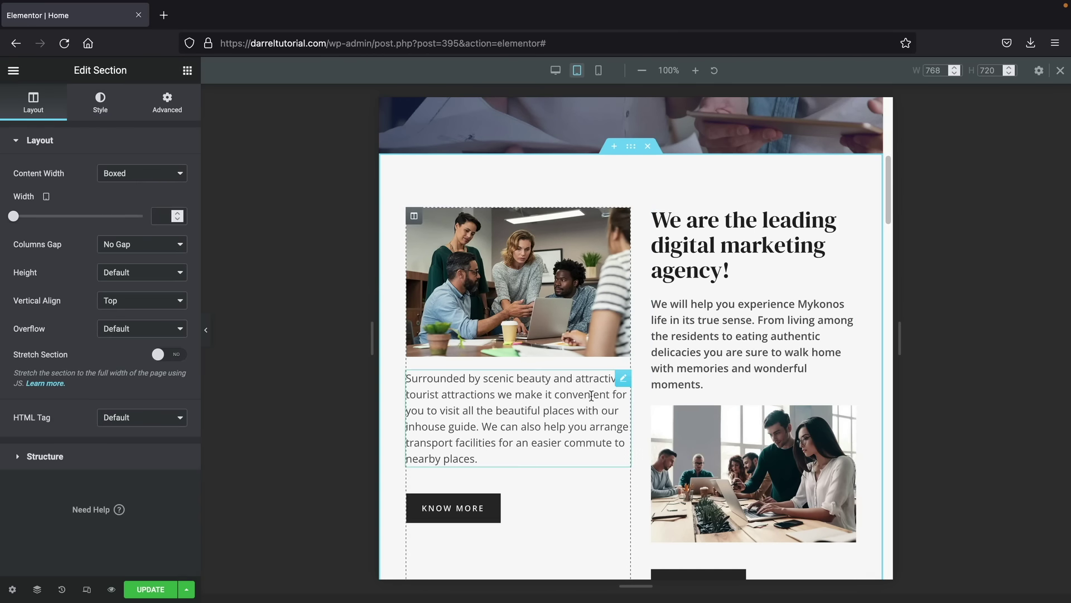
scroll(619, 380, down, 1)
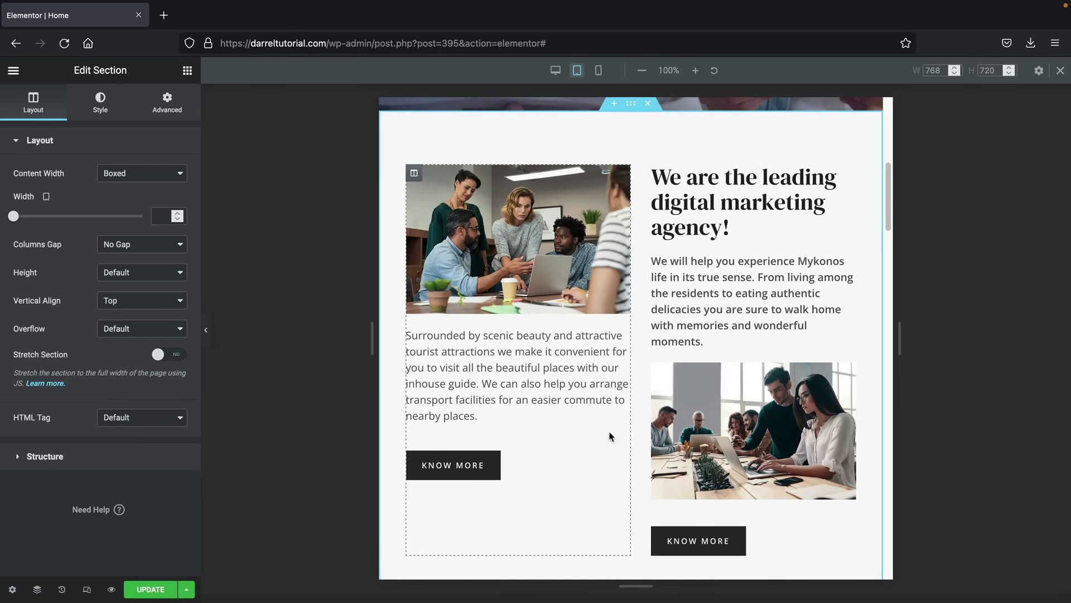
scroll(610, 435, up, 1)
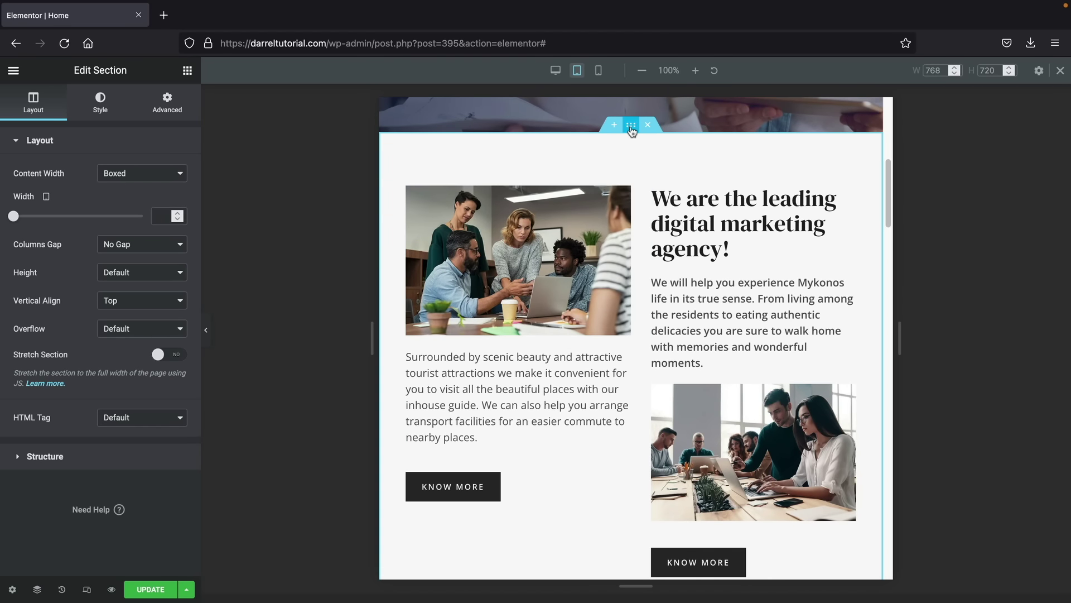
click(169, 106)
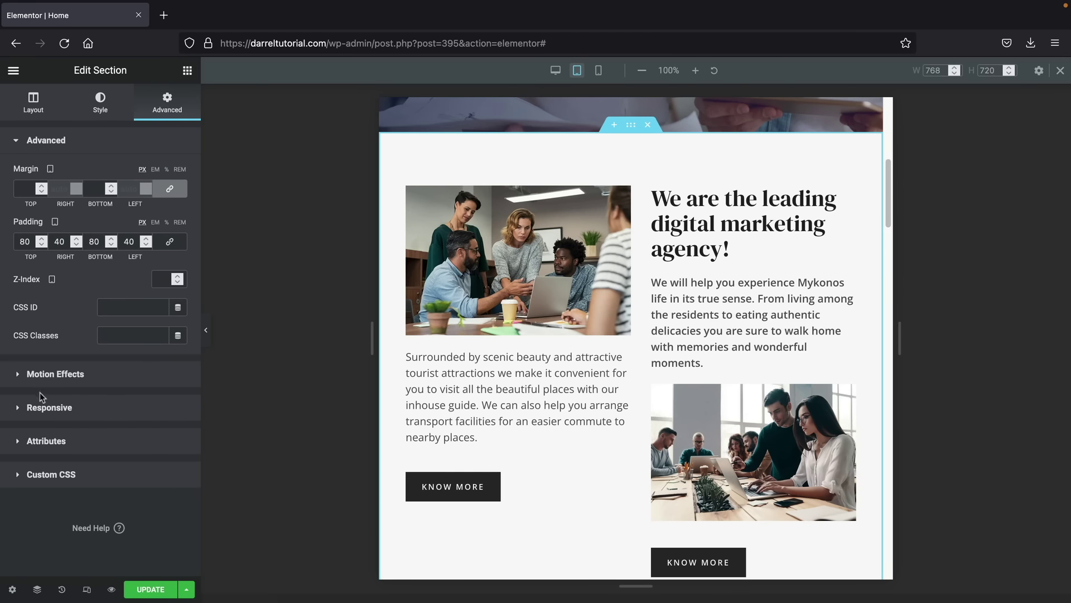
click(50, 408)
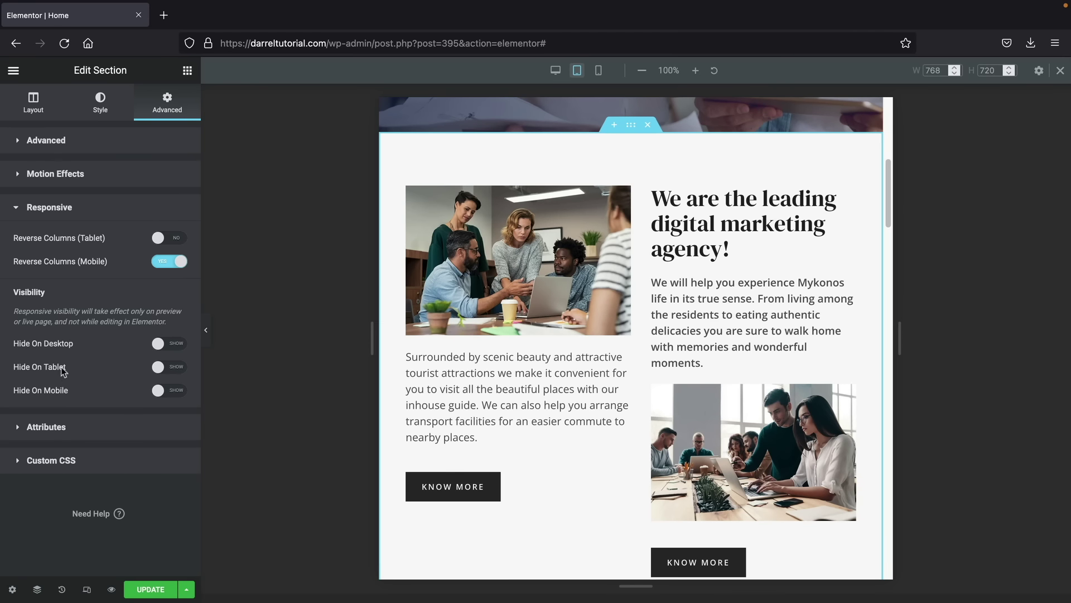
click(169, 367)
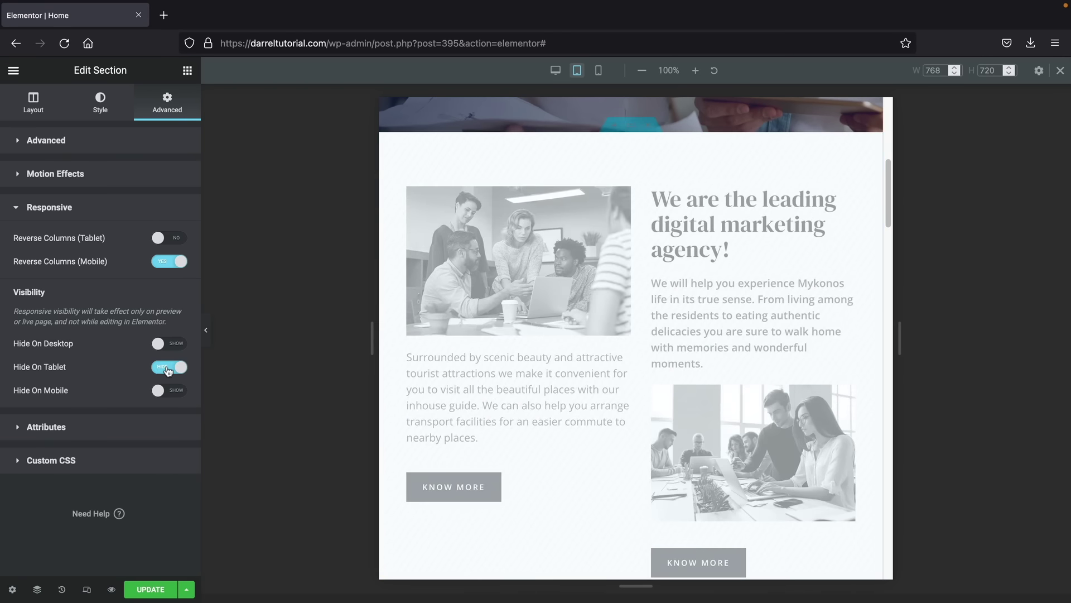
click(167, 391)
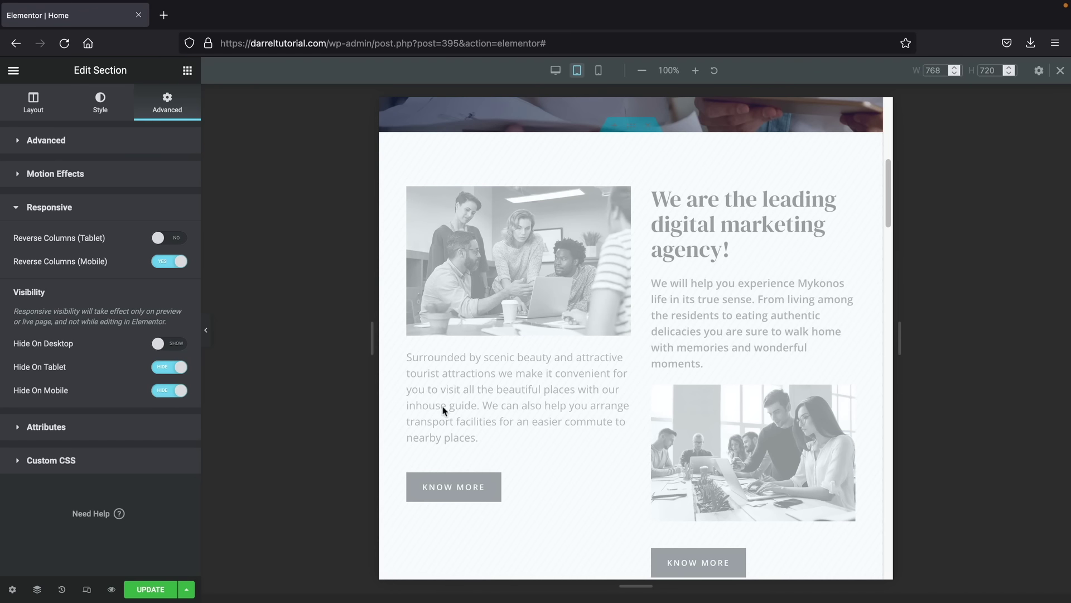
scroll(444, 412, down, 10)
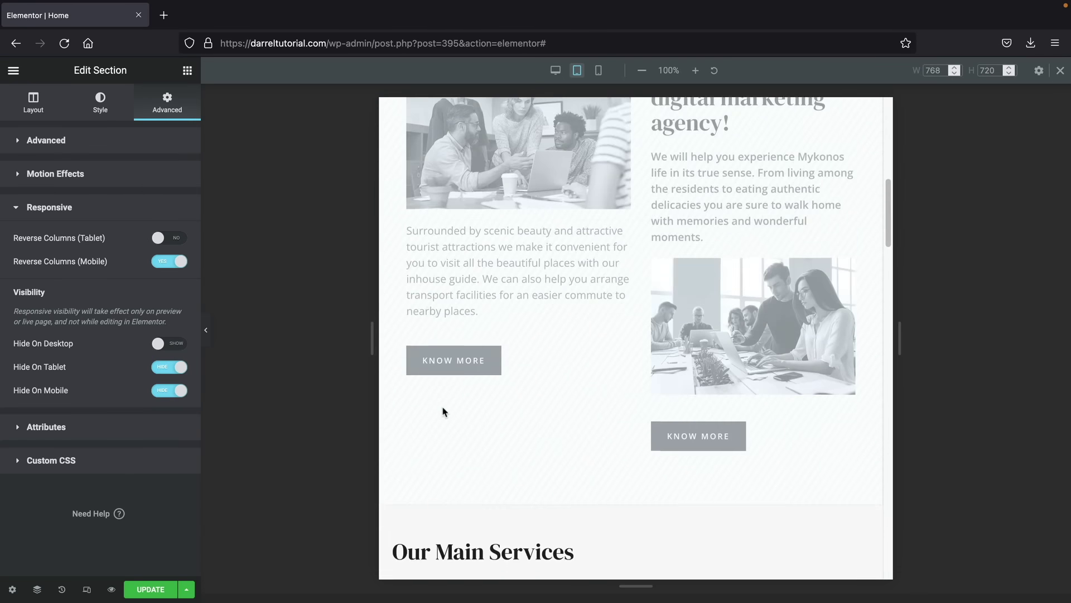
scroll(443, 411, up, 1)
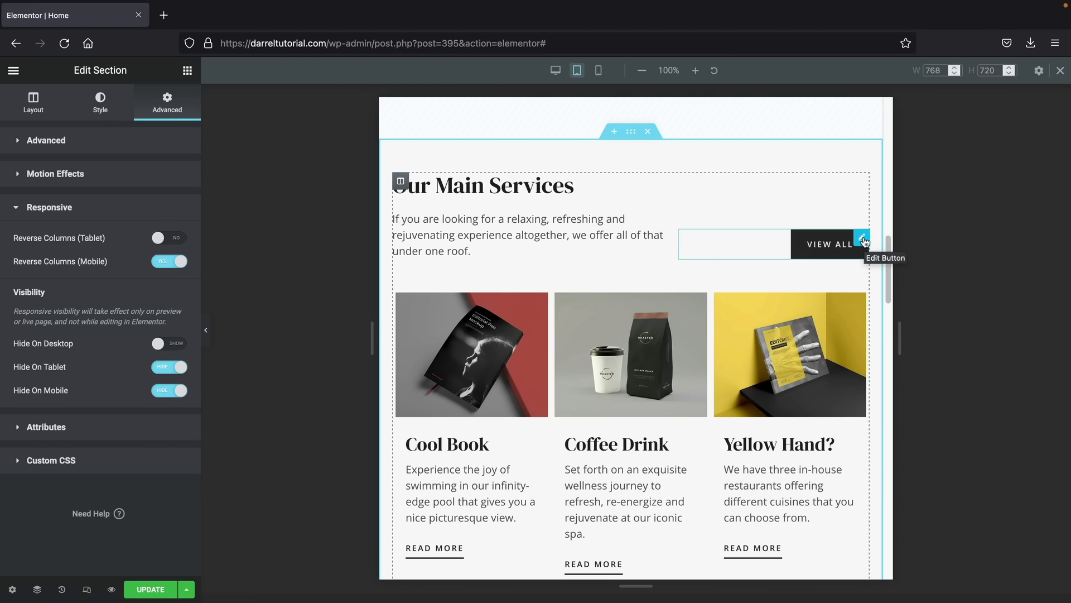
- Hide the Our Main Services VIEW ALL button on tablet and mobile
click(862, 239)
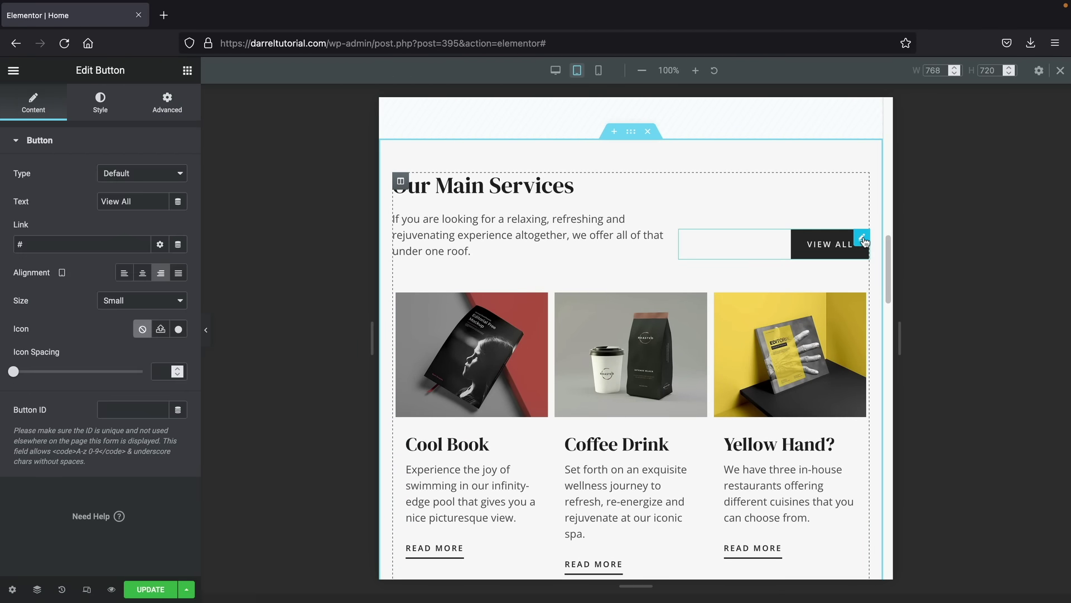
click(167, 106)
scroll(84, 433, down, 3)
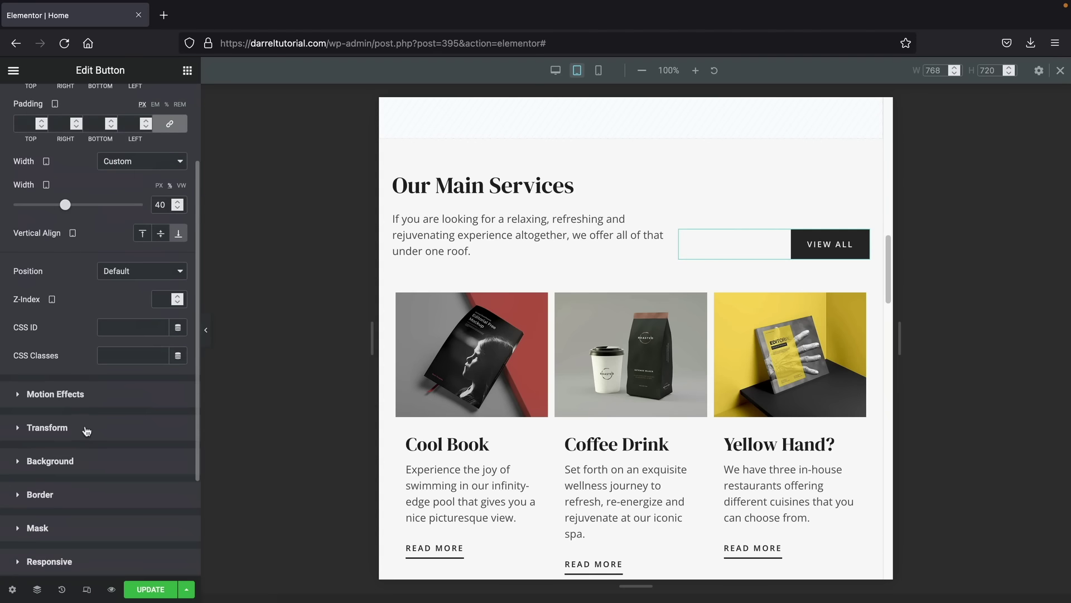
scroll(76, 461, down, 2)
click(67, 466)
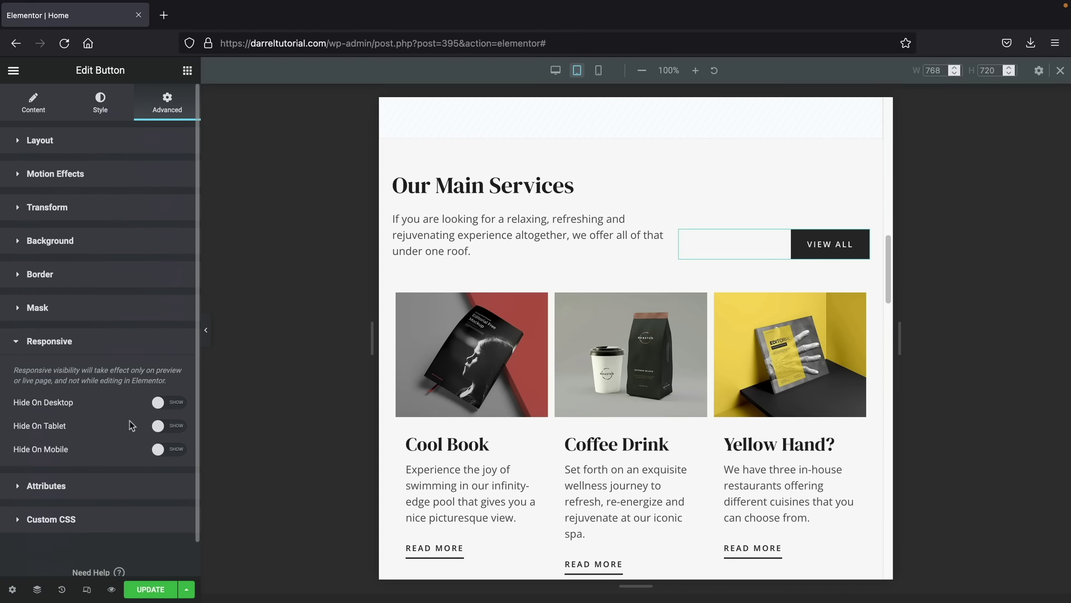
click(167, 426)
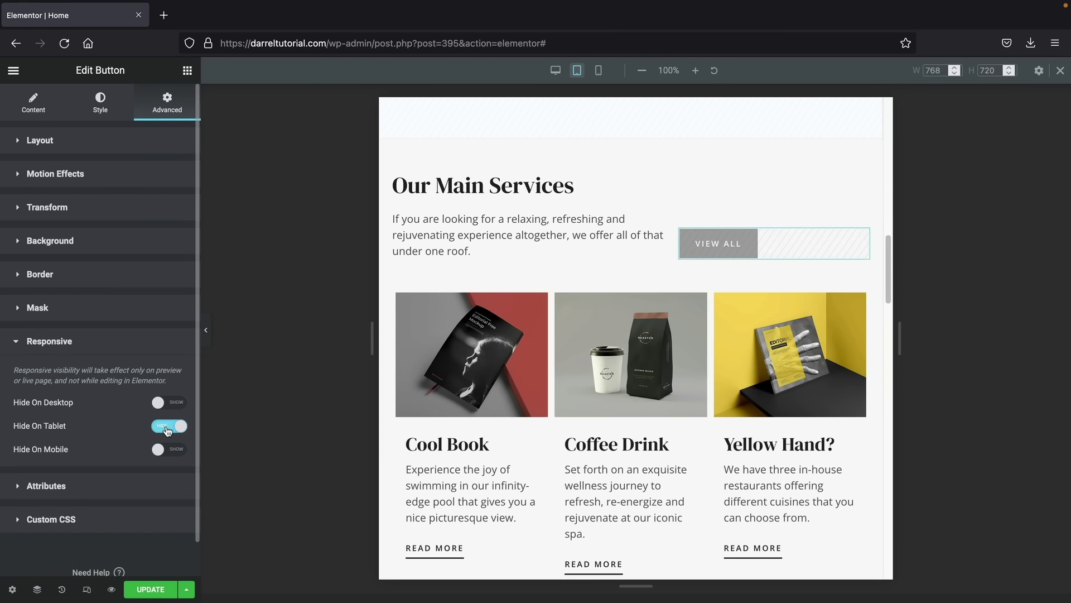
click(168, 449)
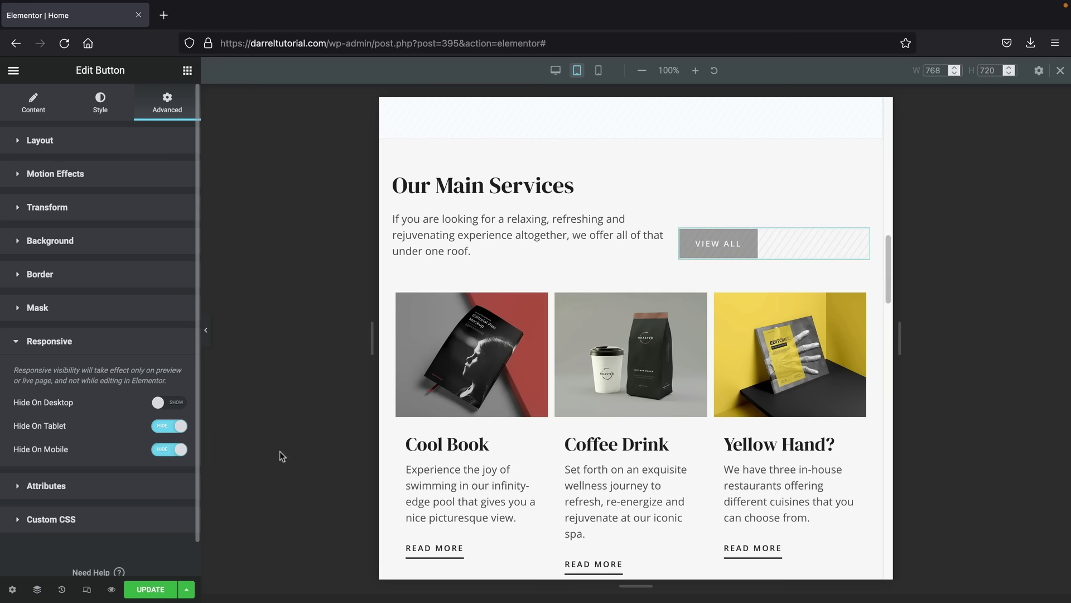
scroll(516, 463, down, 2)
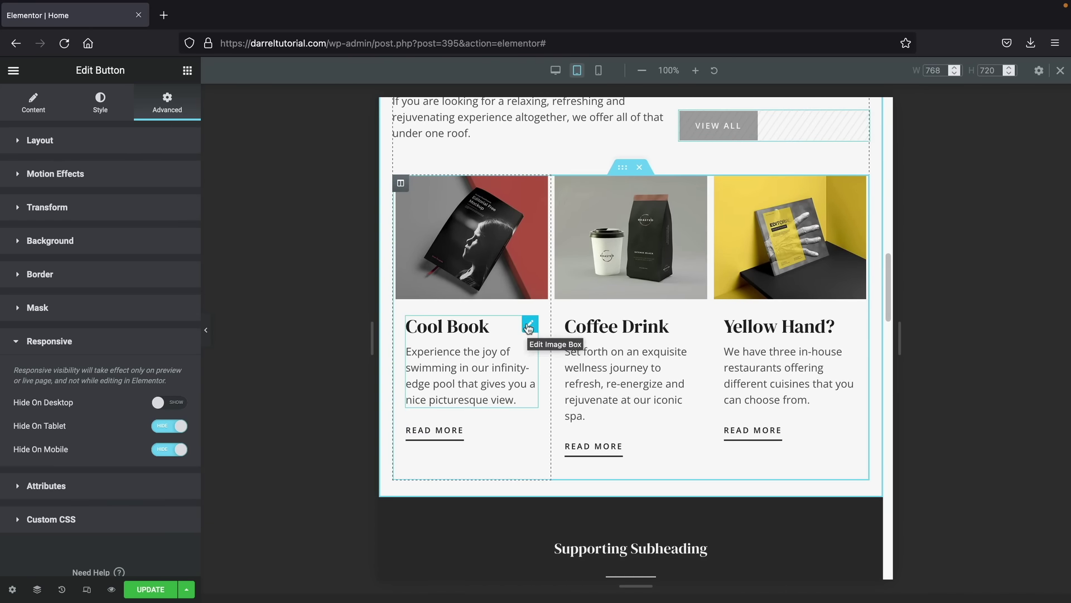
- Set the Cool Book image box title's tablet typography size to 33
click(529, 326)
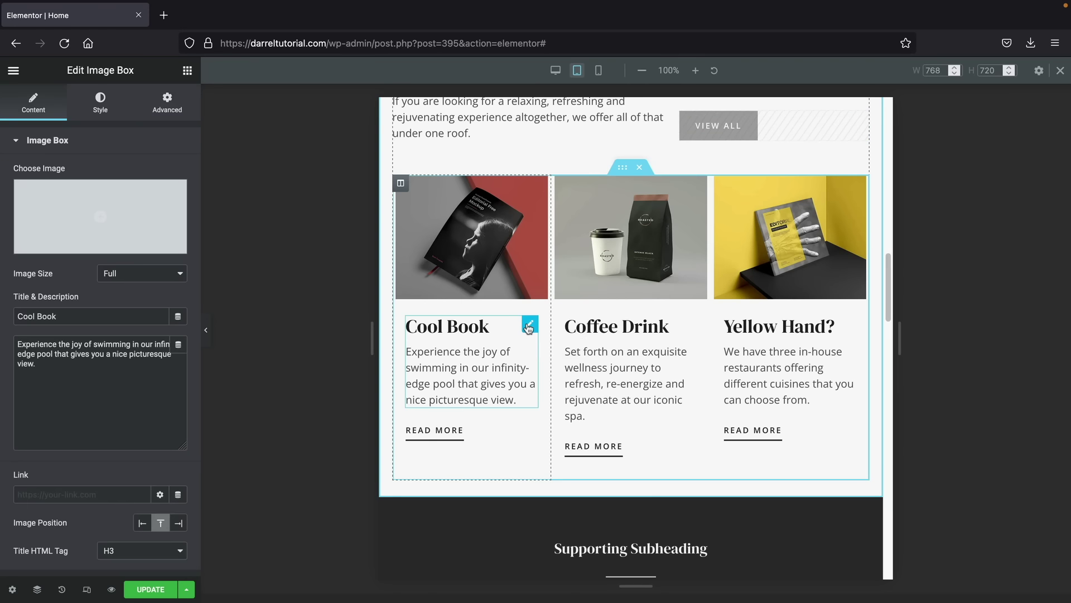
click(100, 105)
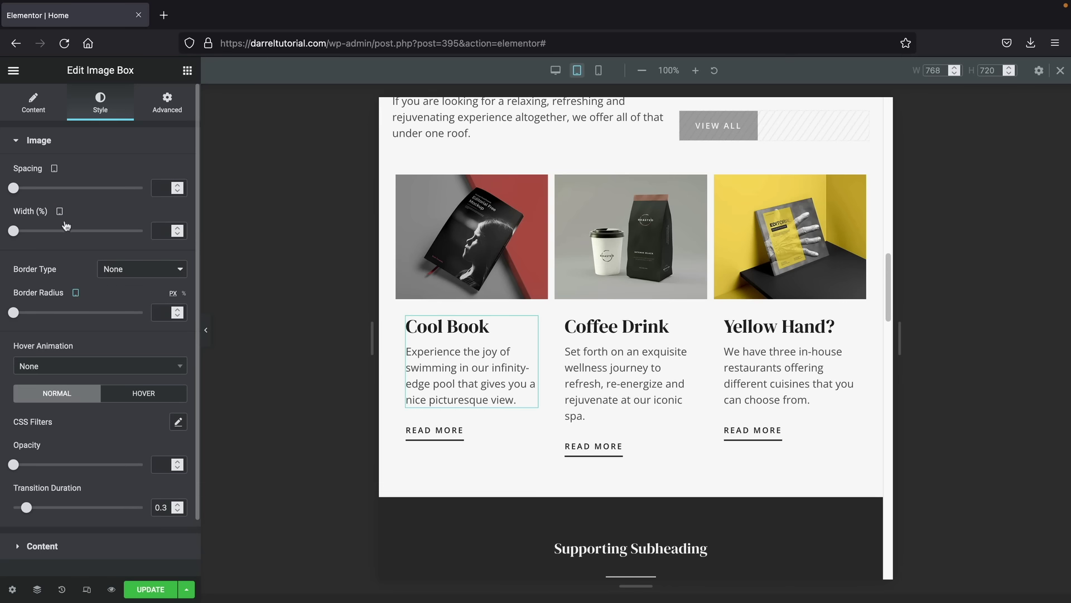
click(61, 548)
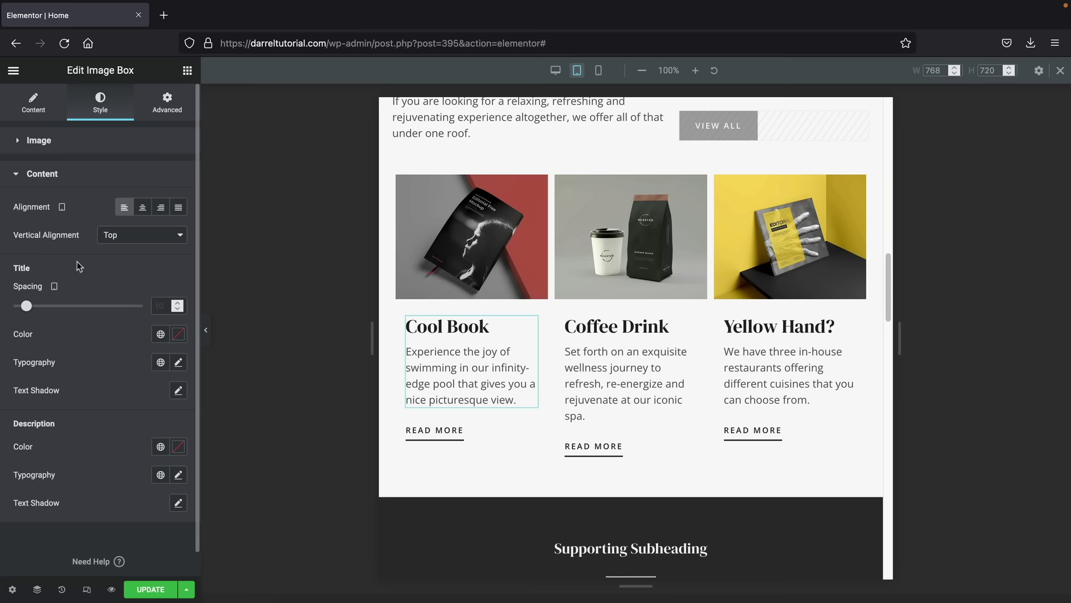
click(178, 364)
scroll(142, 370, down, 3)
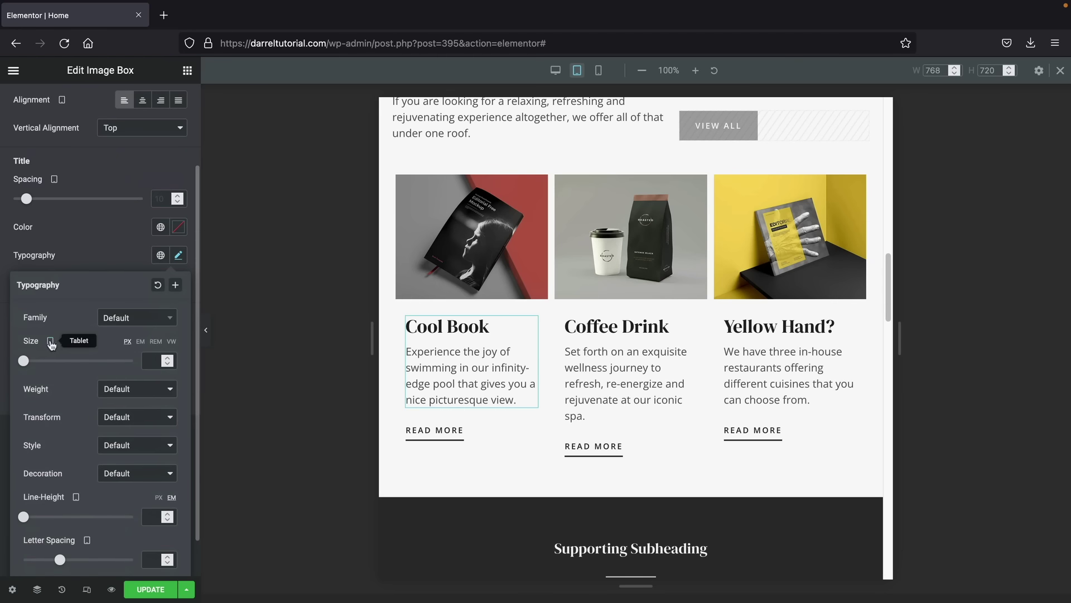
drag(23, 361, 40, 364)
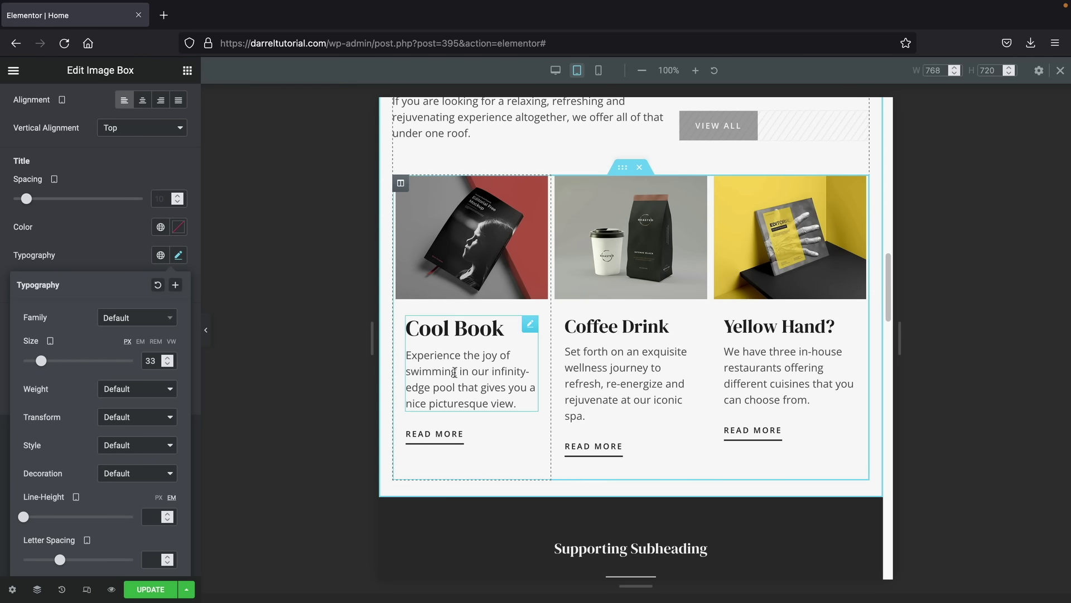
- Test the title with long filler text, then delete it back to Cool Book
click(516, 329)
text(fwef)
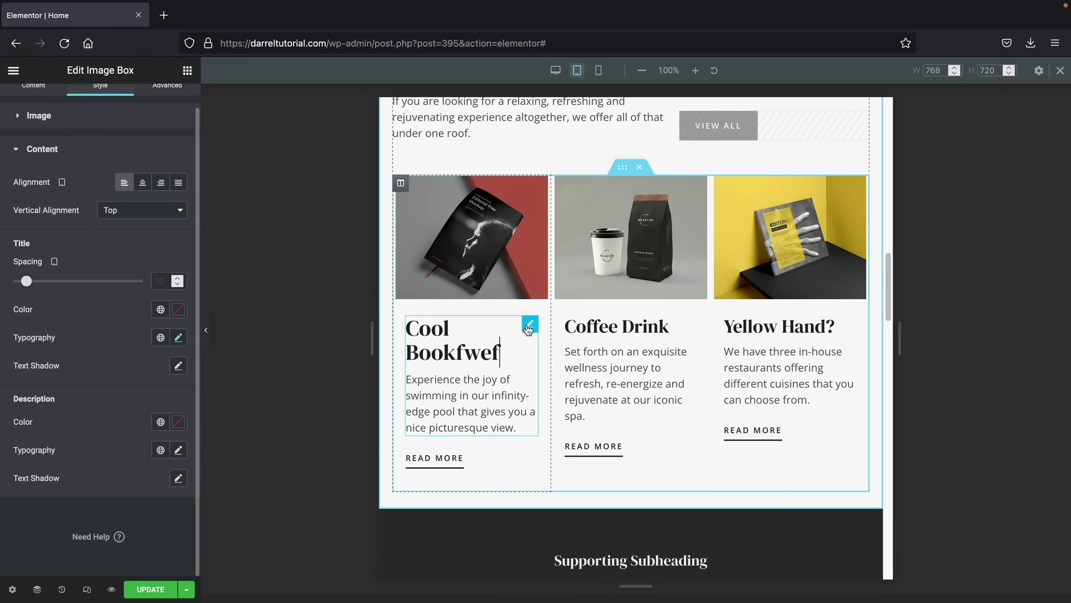
text(ewfwefewfwefewfewfwf)
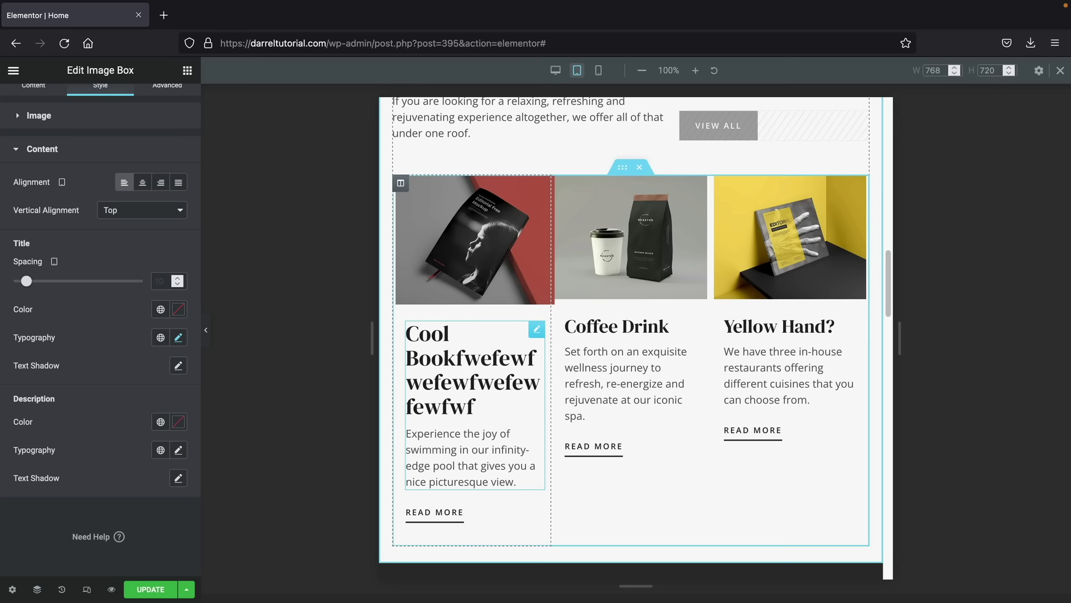
drag(476, 410, 457, 357)
key(BackSpace)
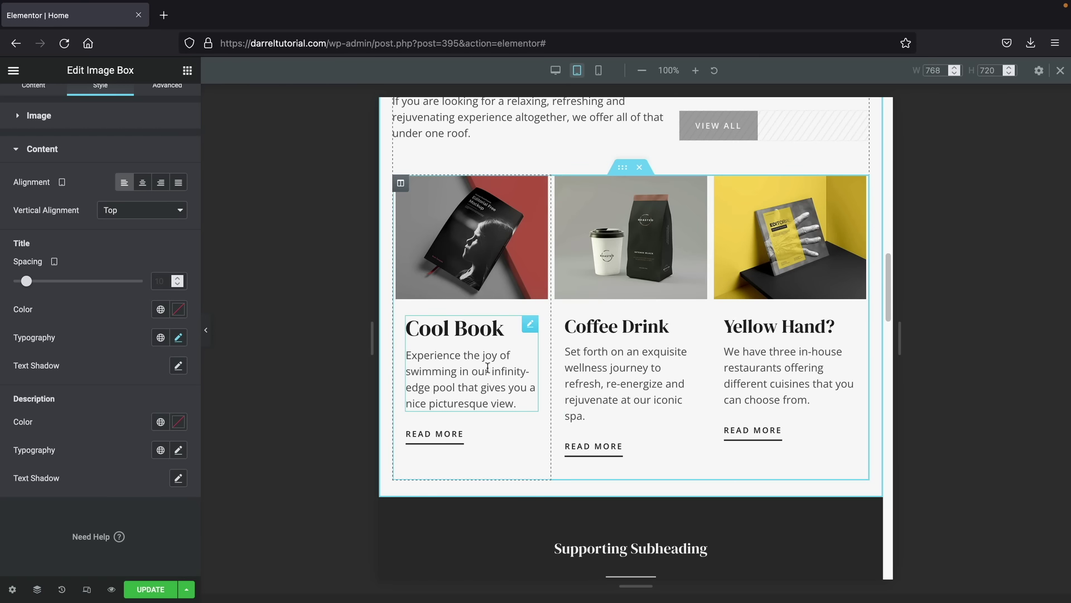
- Switch to the mobile preview and centre the hero heading's alignment
click(599, 71)
scroll(730, 227, down, 5)
scroll(753, 212, up, 4)
drag(753, 212, 758, 109)
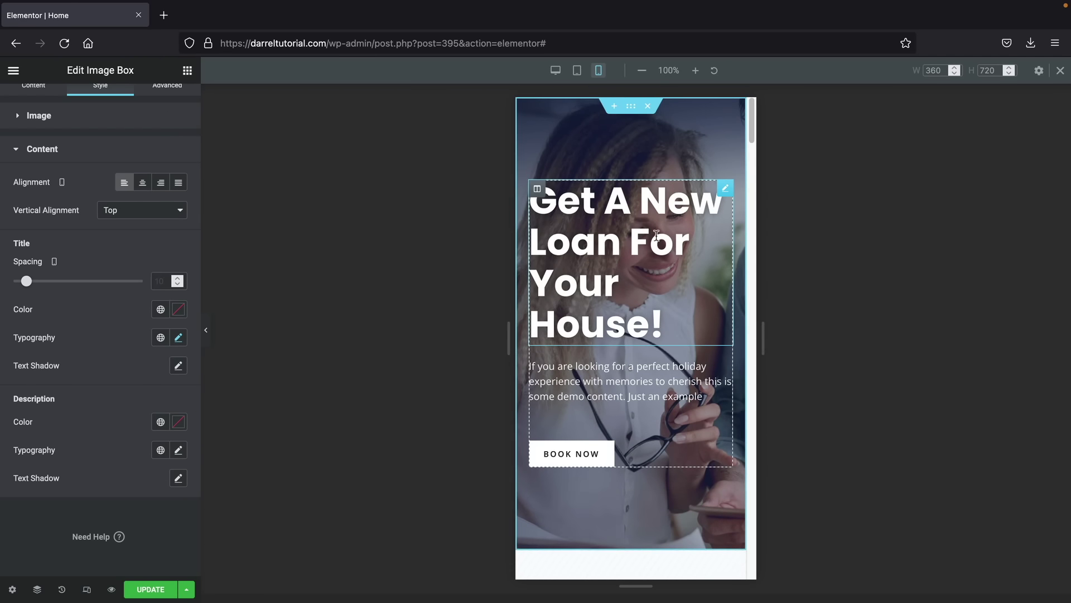
click(656, 235)
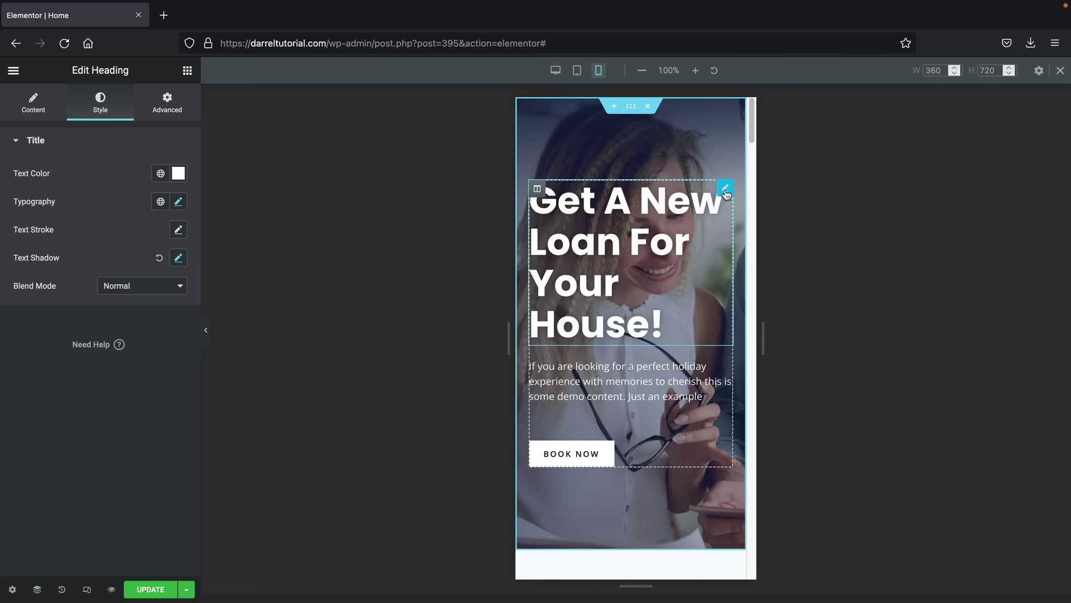
click(43, 111)
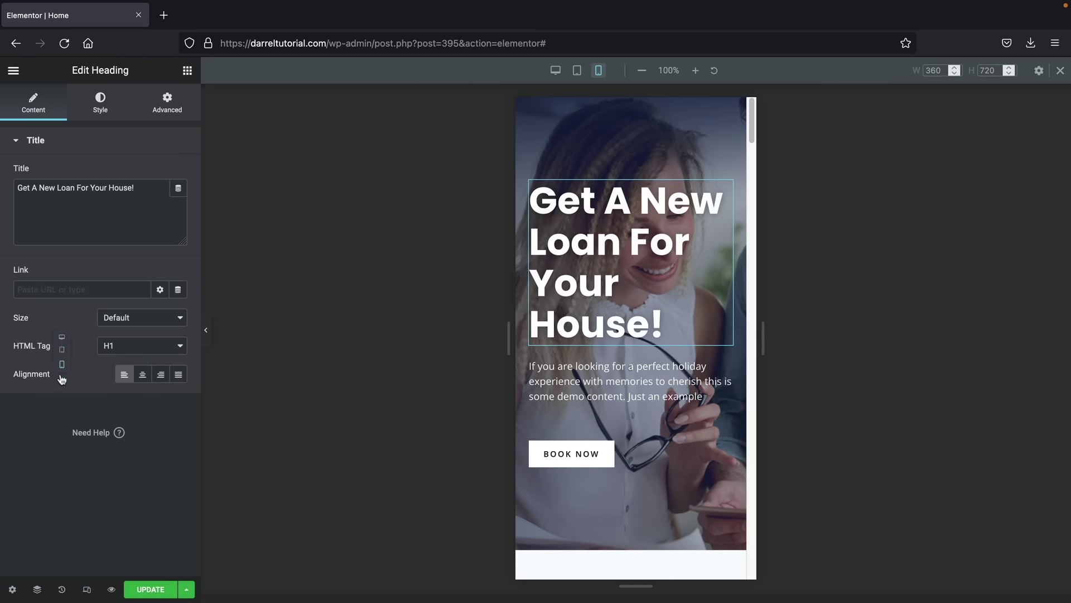
click(142, 376)
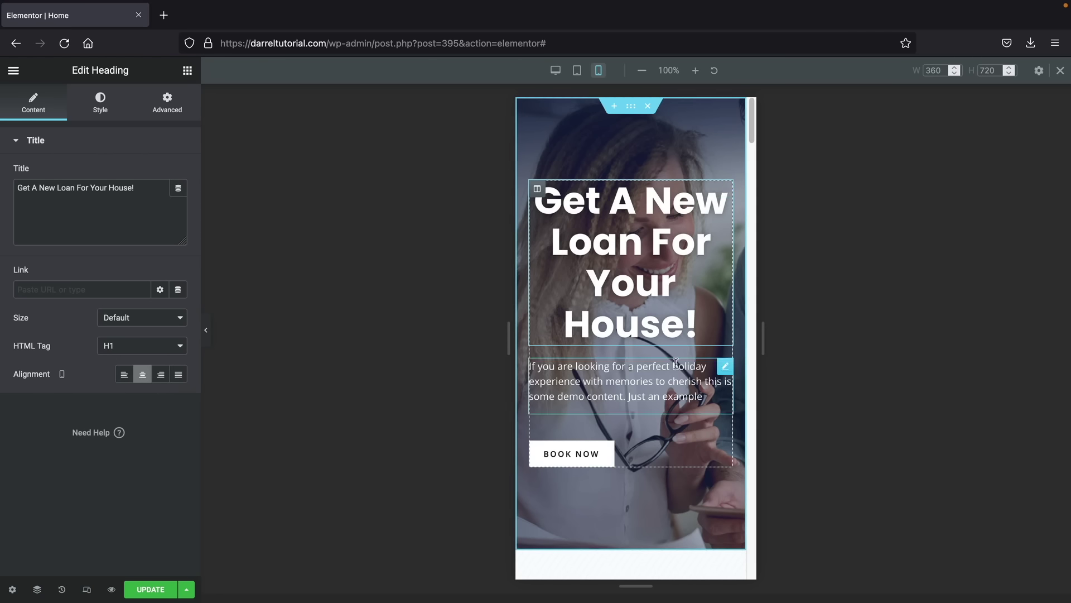
- Centre the hero paragraph and the BOOK NOW button on mobile
click(724, 370)
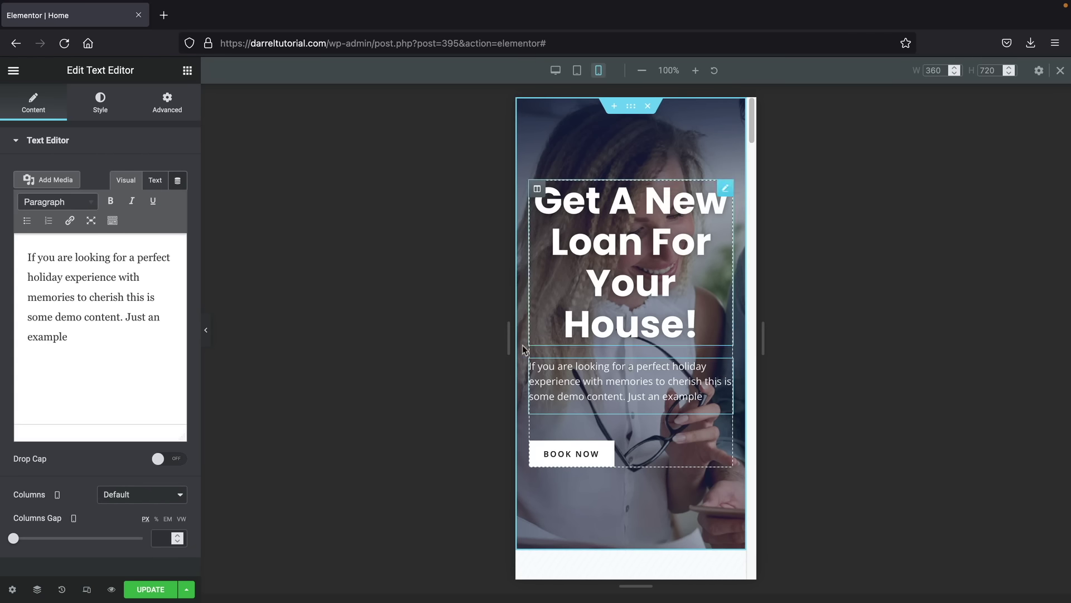
click(101, 108)
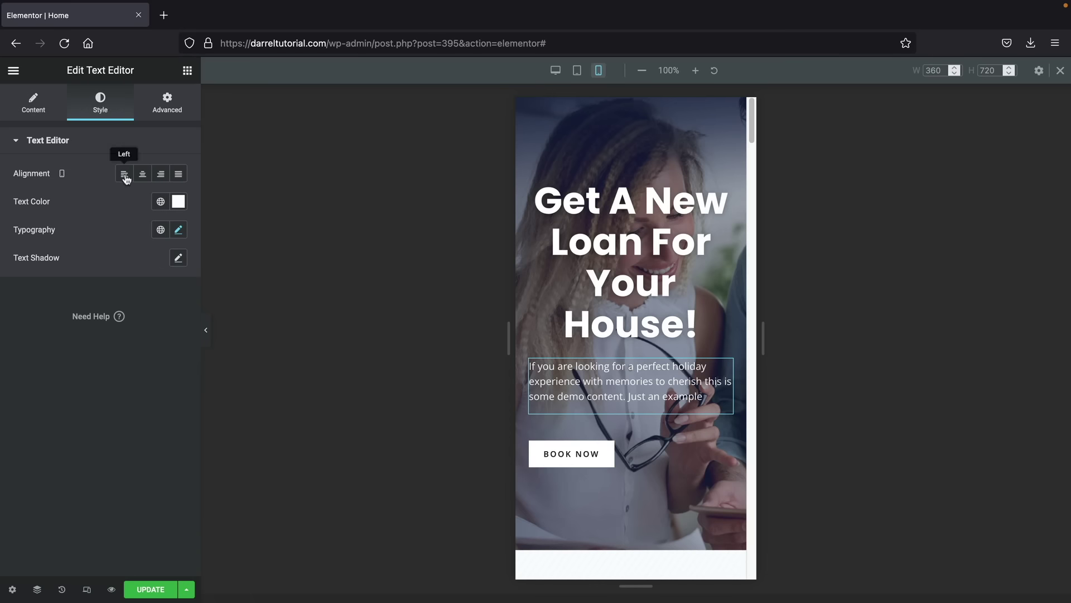
click(143, 173)
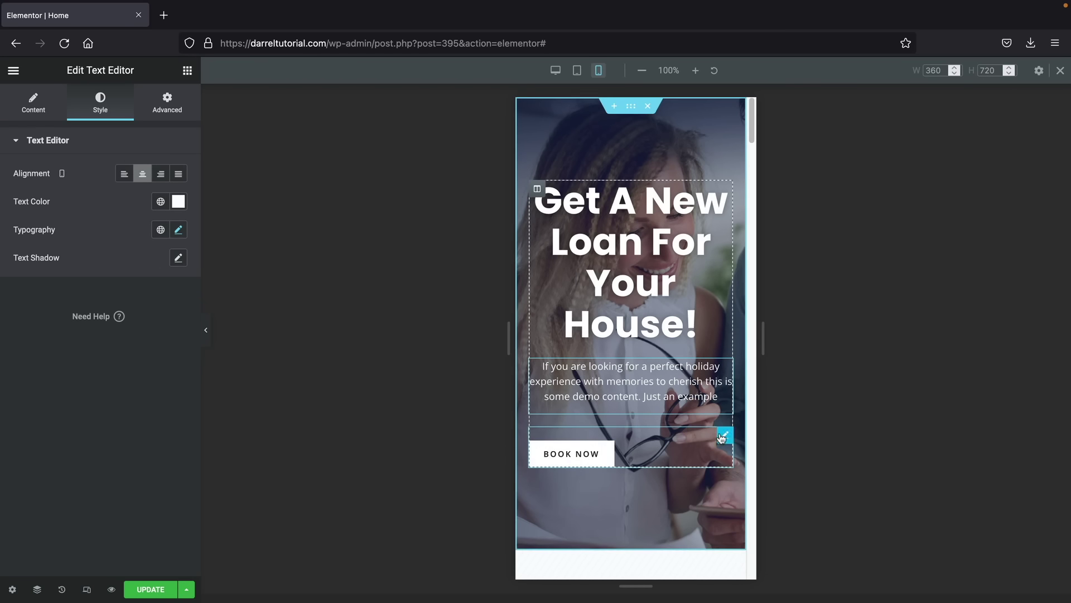
click(724, 437)
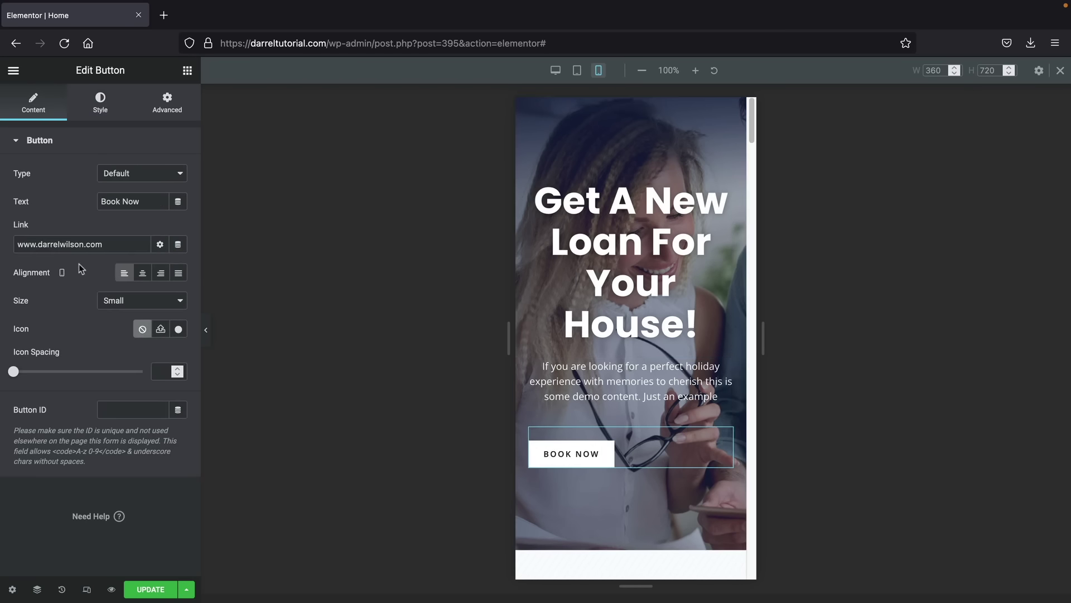
click(142, 273)
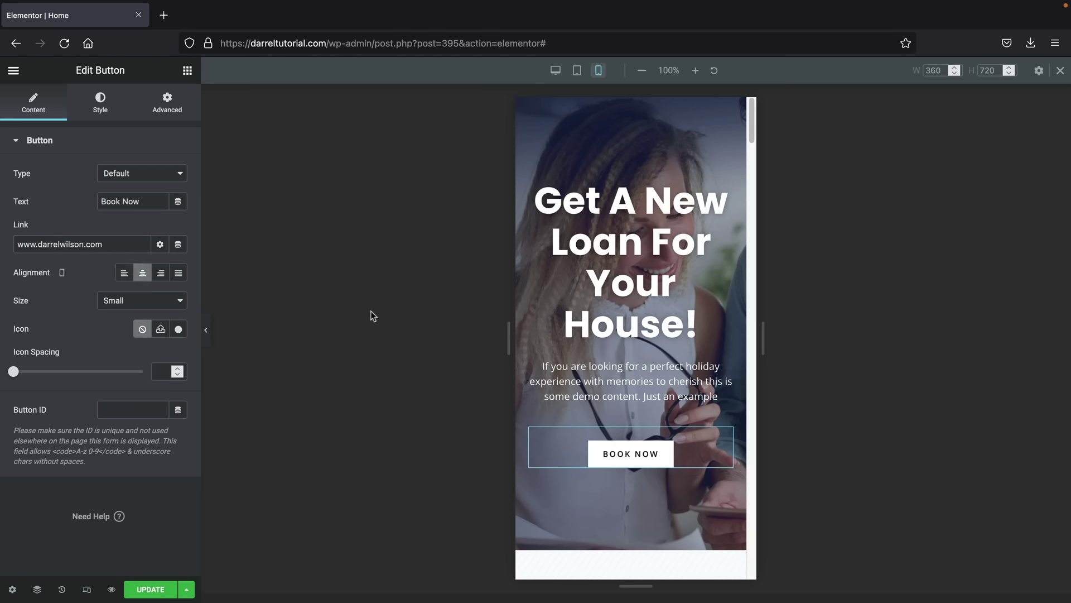
click(725, 188)
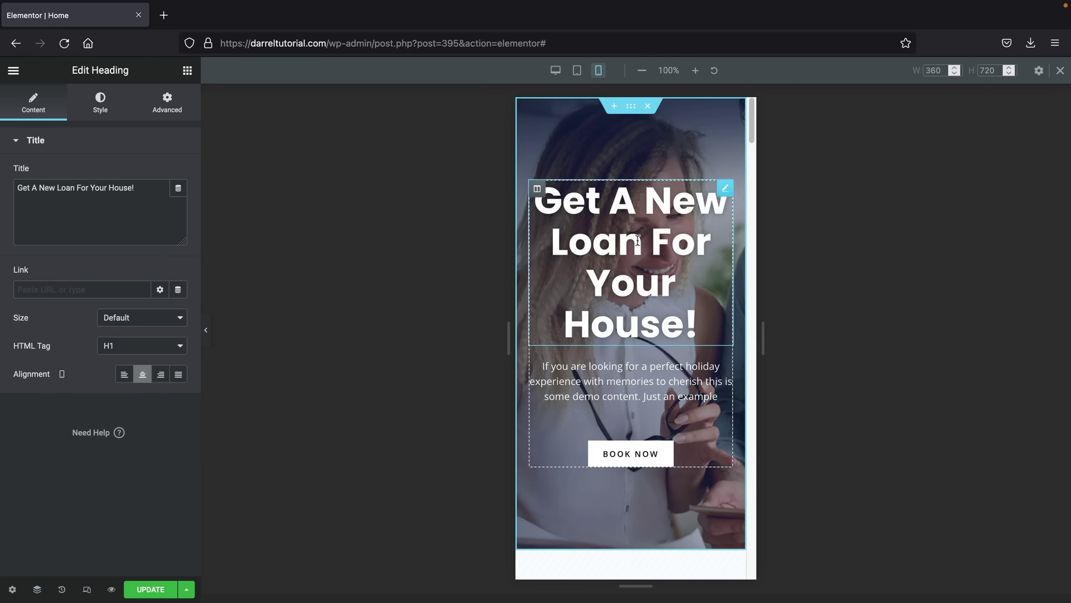
click(111, 106)
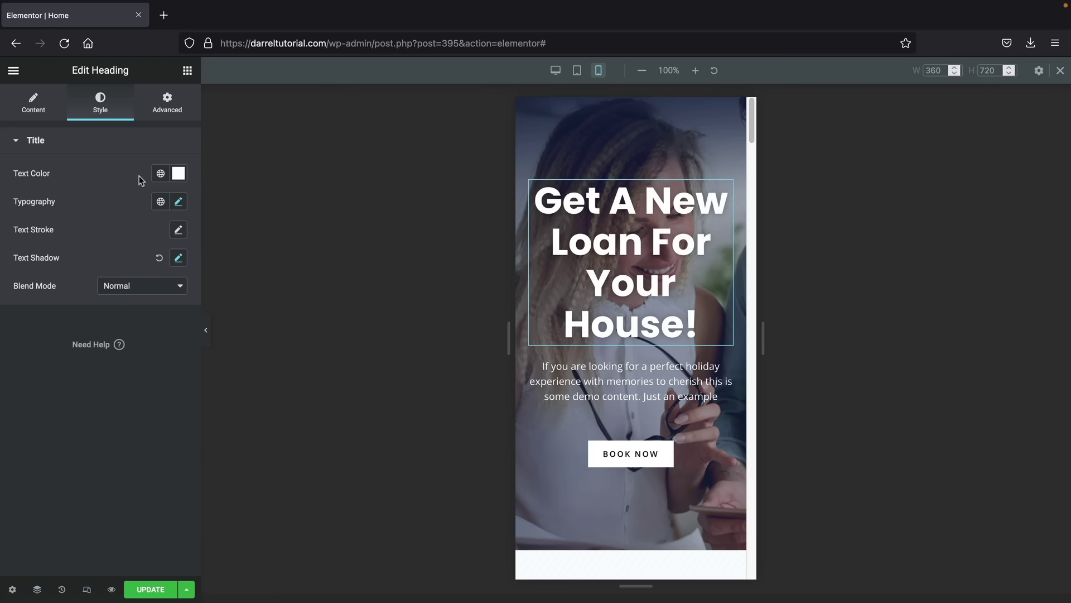
- Set the hero heading's mobile font size to 44 px and scroll through the mobile preview
click(180, 203)
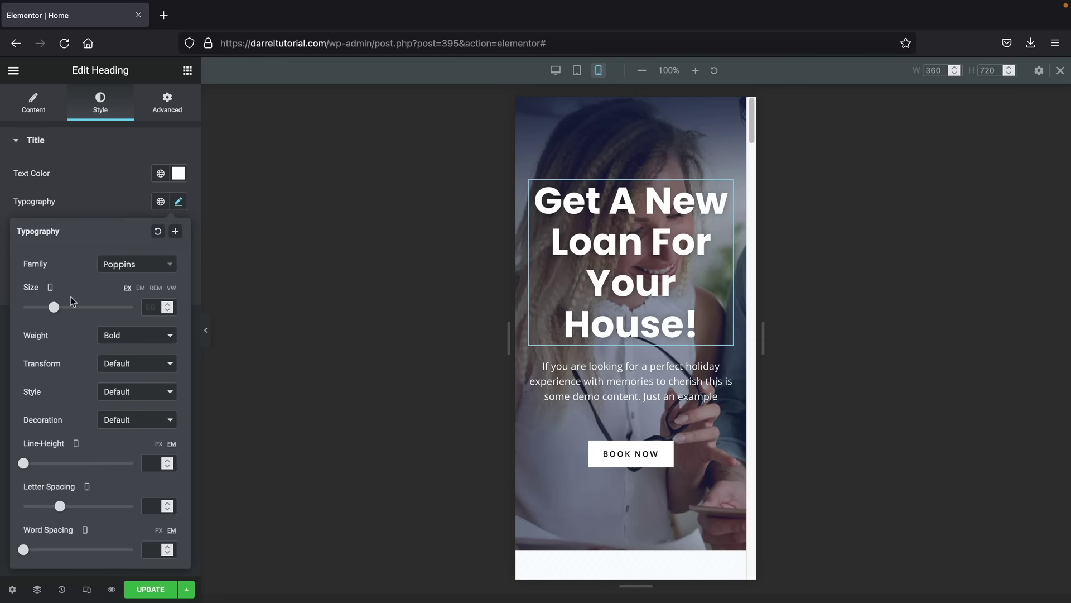
drag(53, 307, 47, 308)
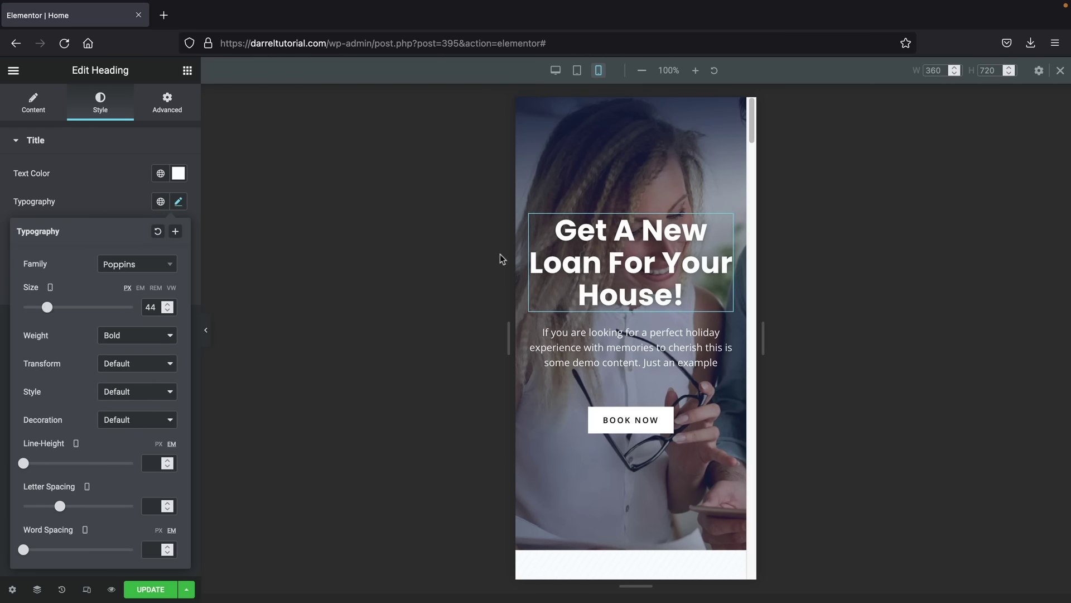
scroll(602, 313, down, 10)
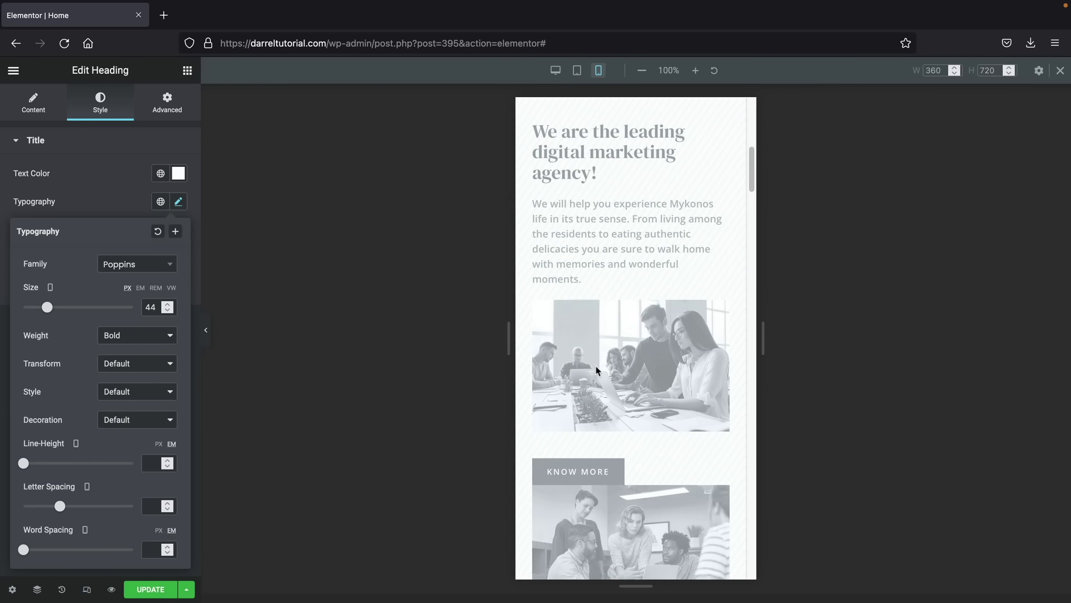
scroll(597, 416, down, 3)
scroll(608, 417, down, 6)
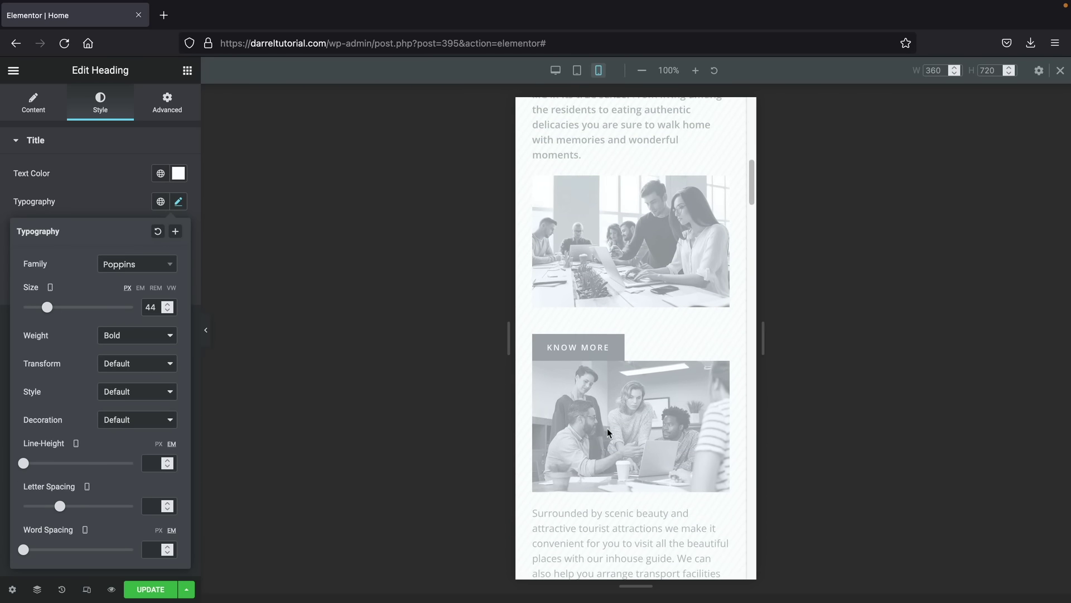
scroll(609, 409, down, 11)
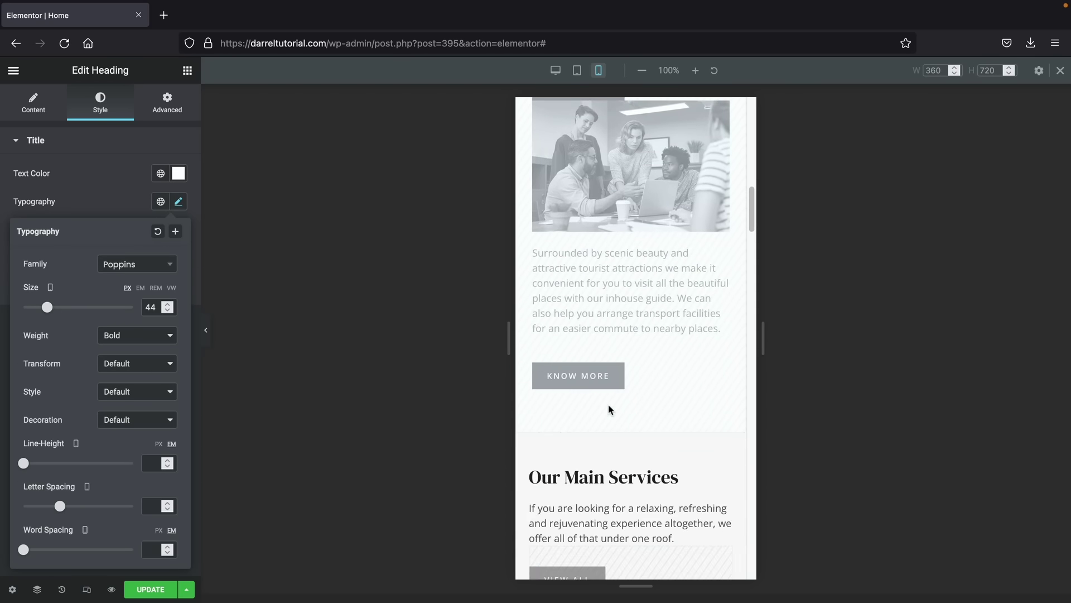
scroll(609, 409, down, 9)
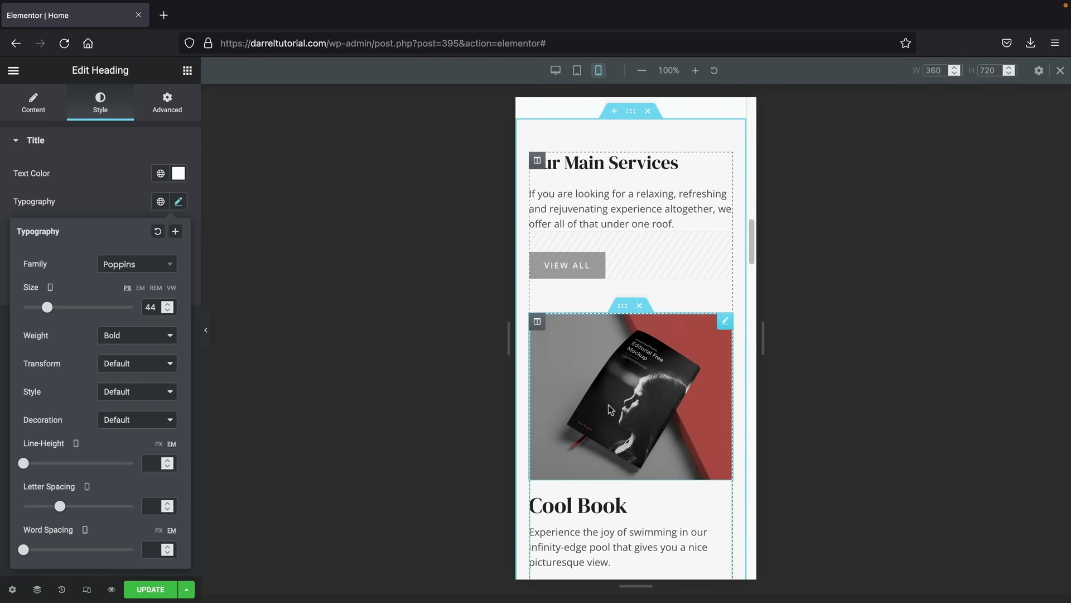
scroll(609, 409, down, 16)
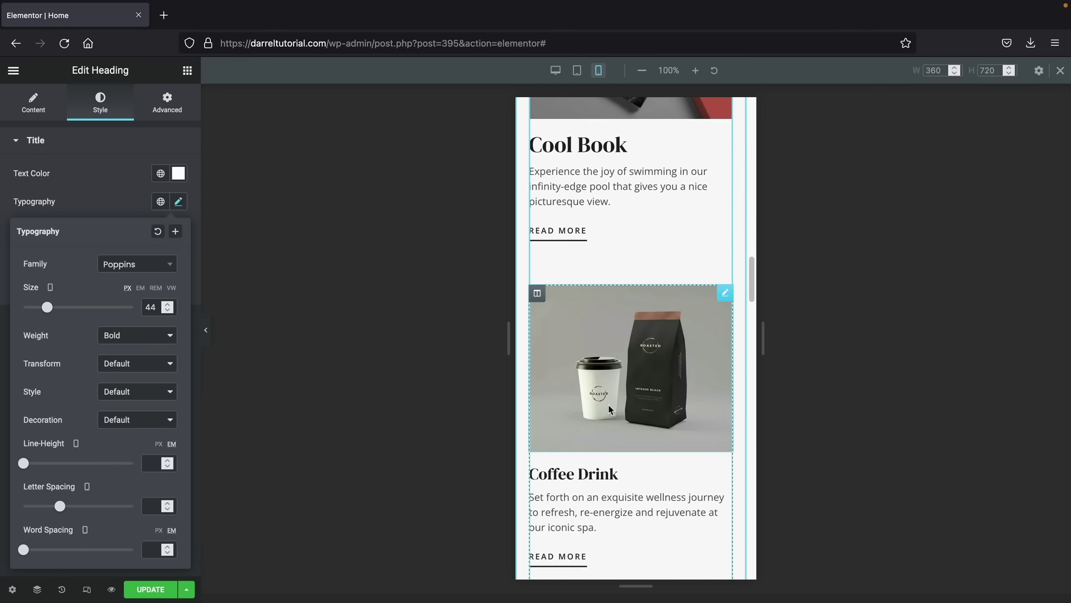
scroll(609, 409, down, 5)
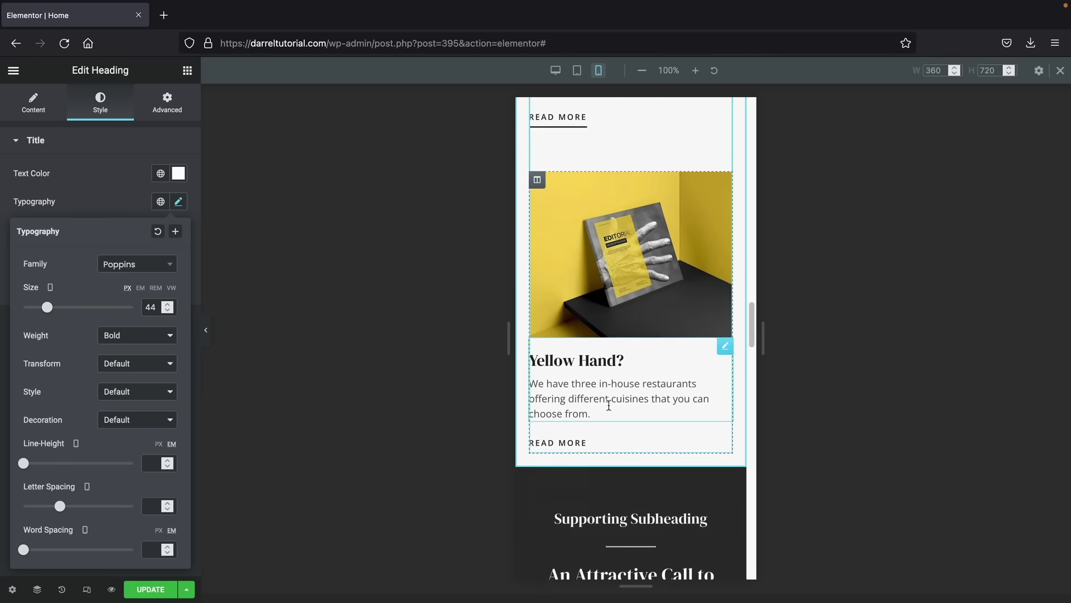
scroll(704, 495, down, 18)
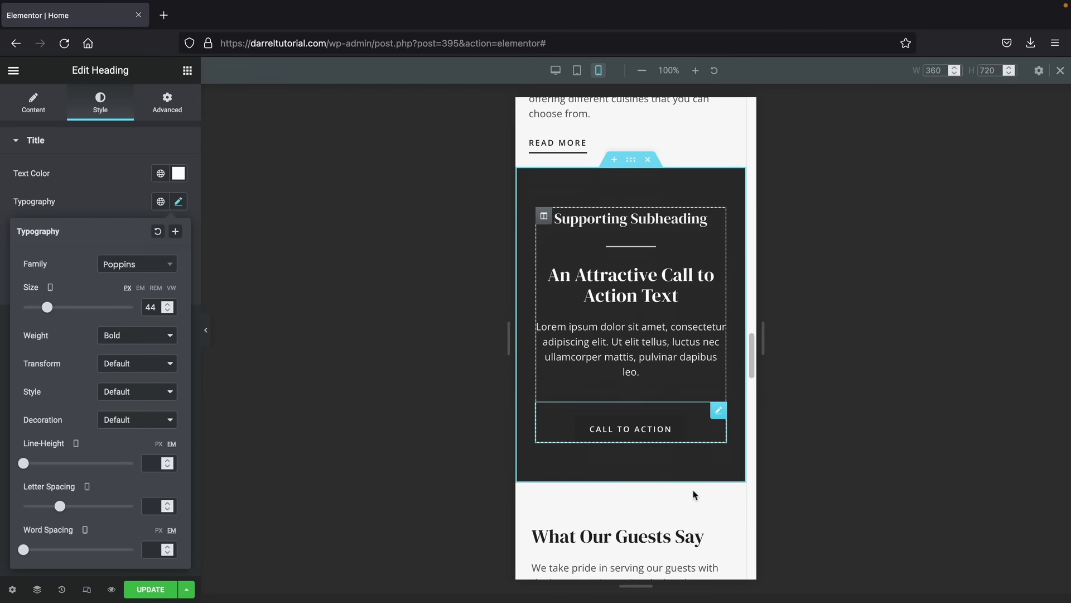
scroll(694, 494, down, 18)
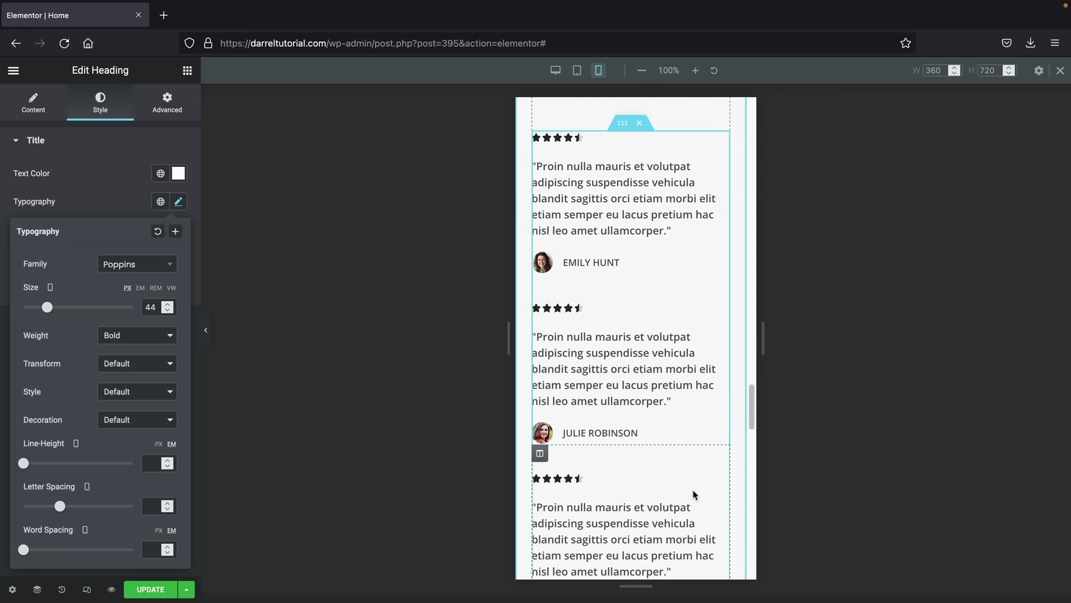
scroll(693, 494, down, 9)
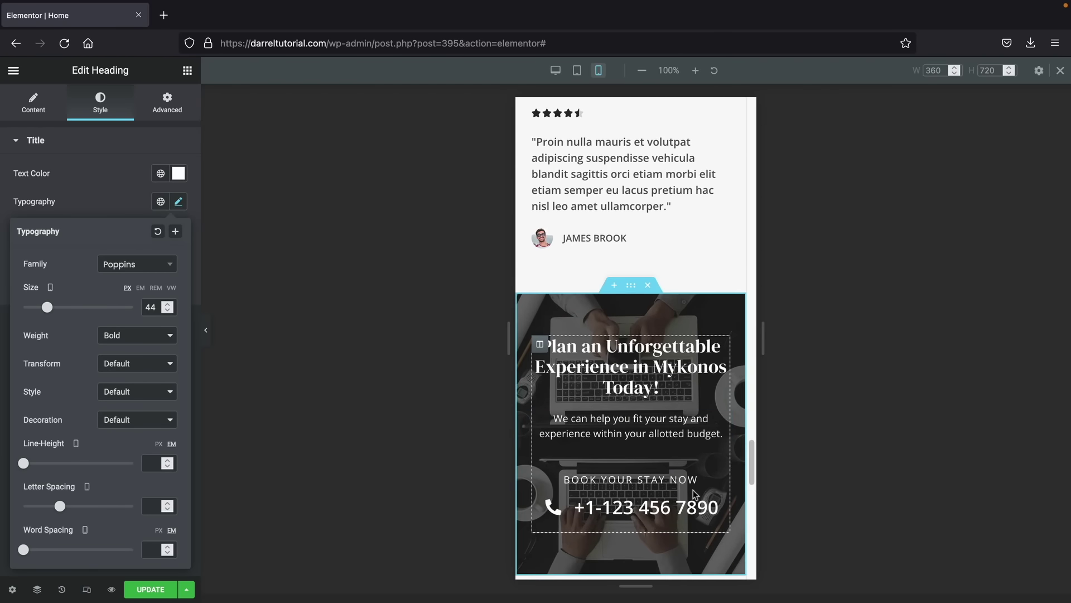
scroll(693, 495, down, 14)
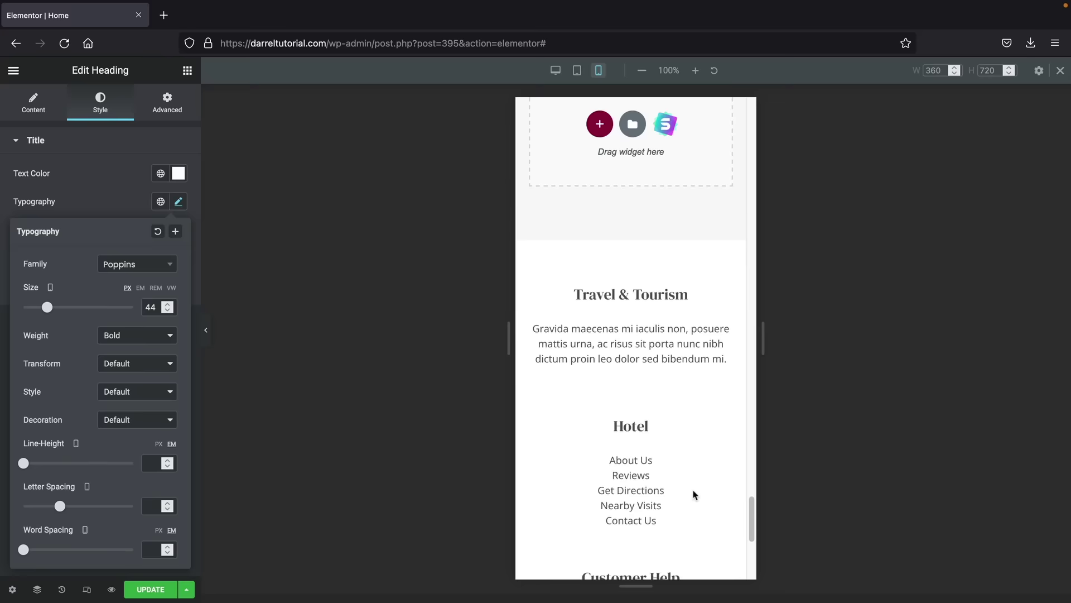
- Save the page changes, then run Google's Mobile-Friendly Test on the copied site address
click(150, 593)
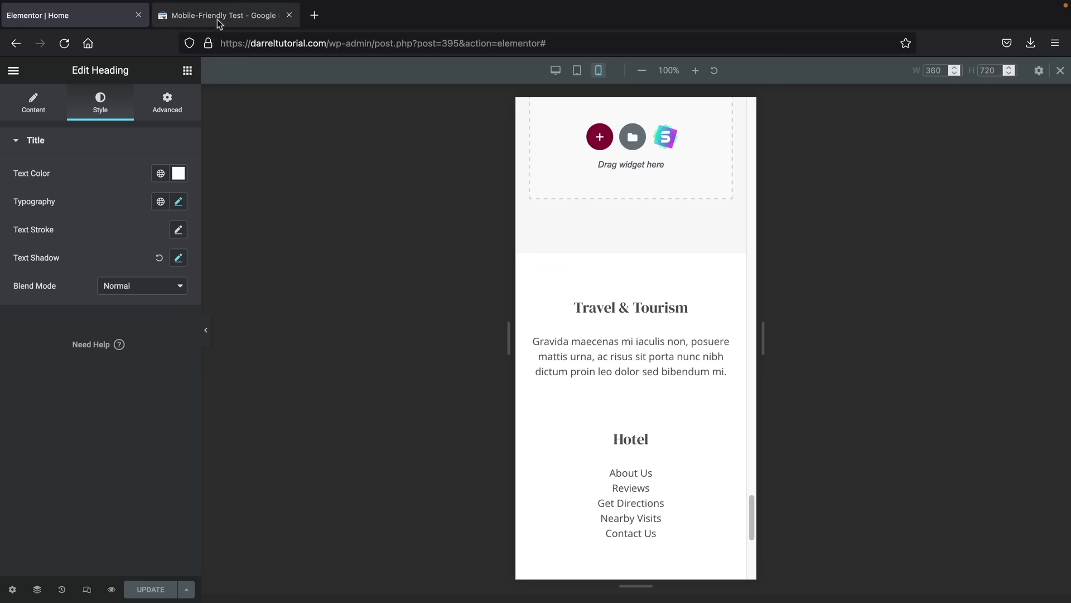
drag(326, 45, 207, 45)
key(cmd+c)
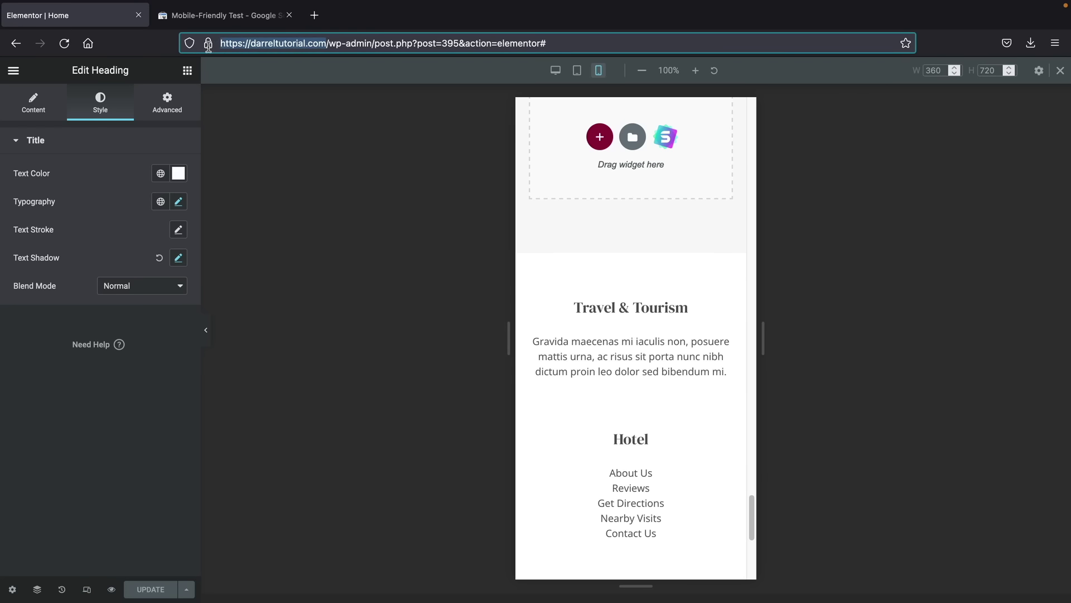
right_click(251, 49)
click(271, 105)
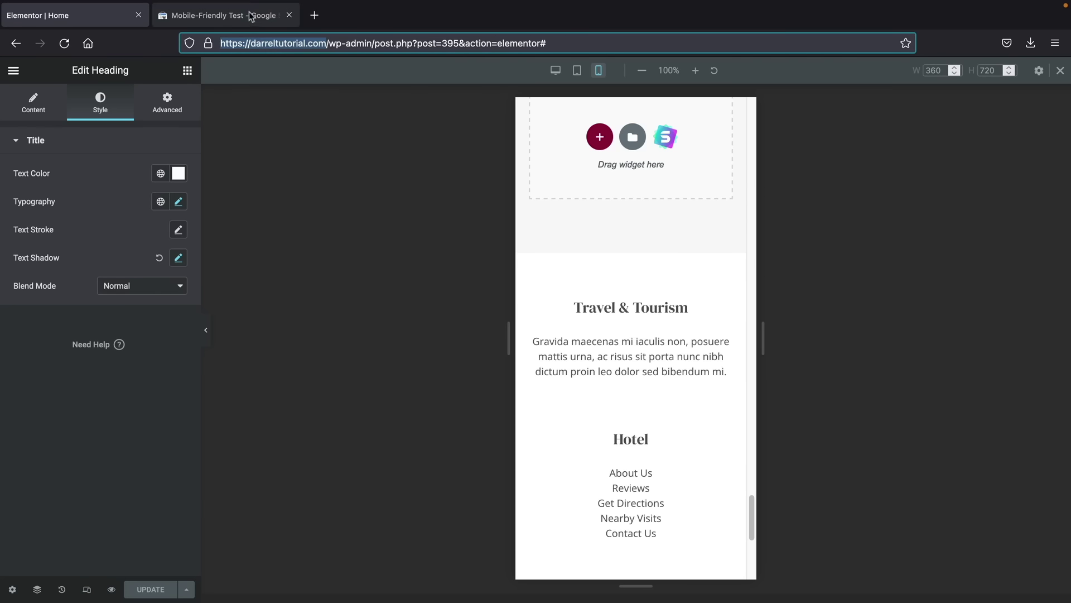
click(251, 17)
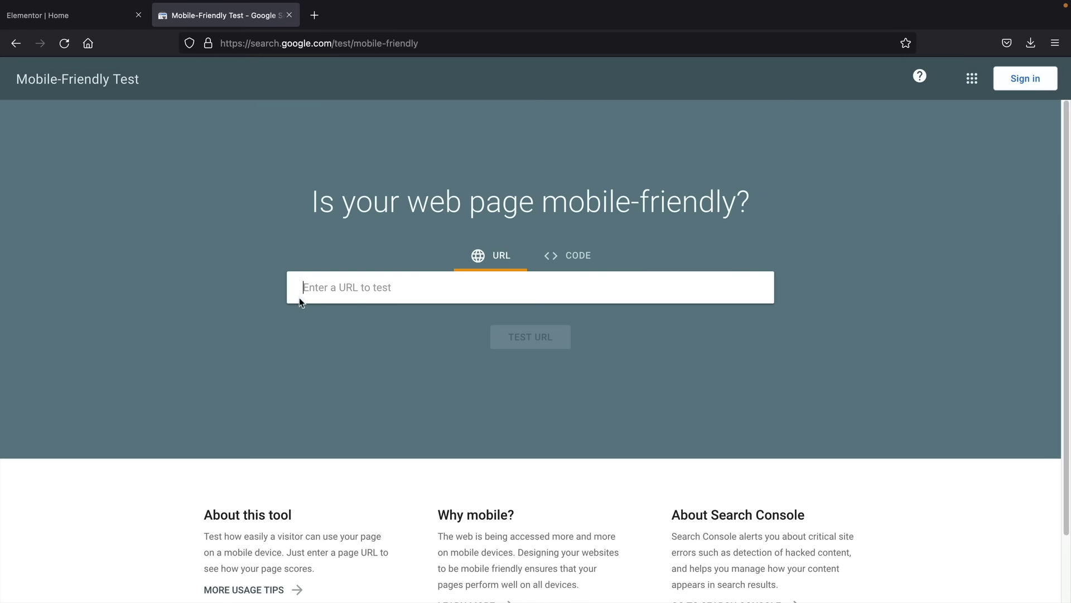
right_click(325, 286)
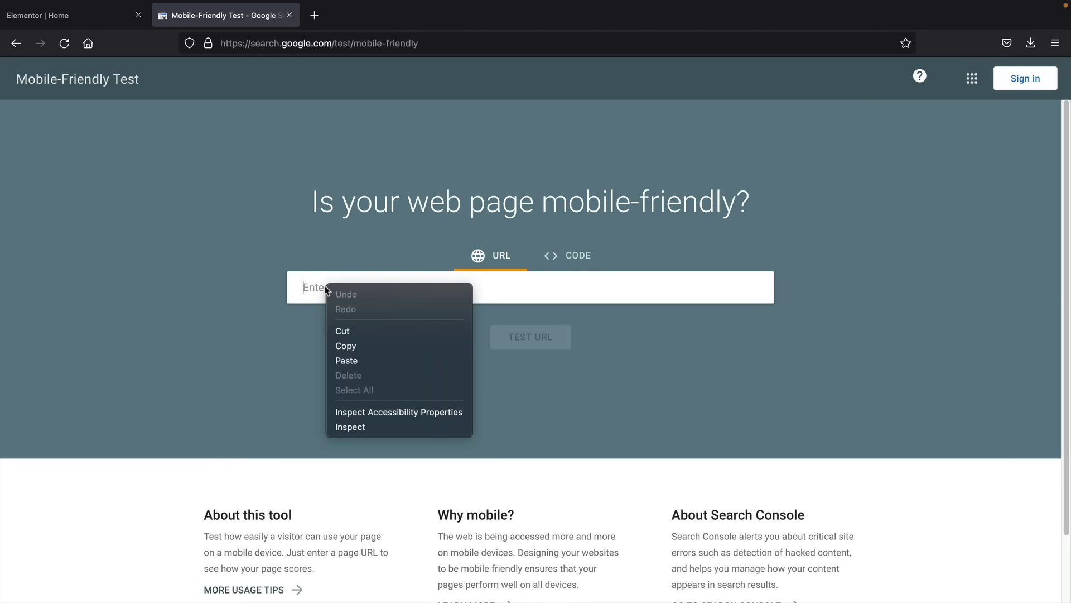
click(366, 360)
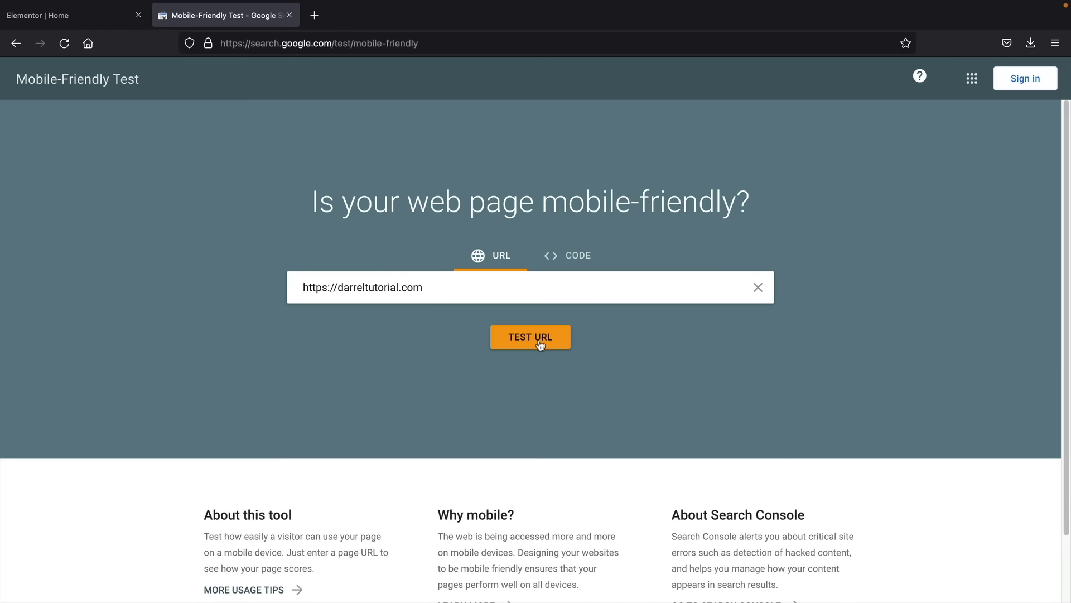
click(540, 344)
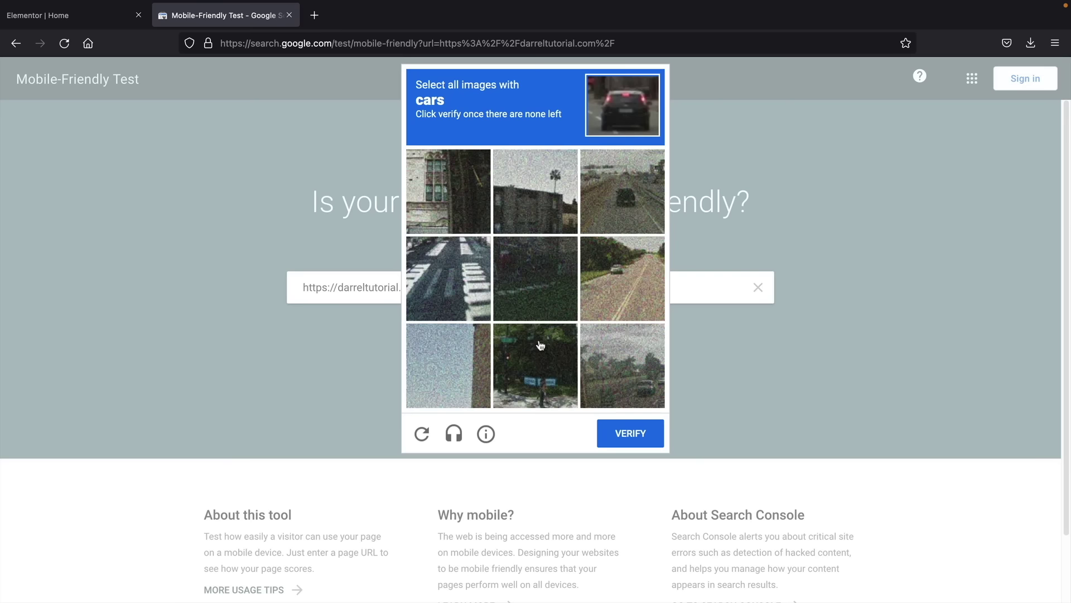
- Pass the reCAPTCHA by selecting the car tiles and verifying, so the live test runs
click(624, 196)
click(617, 272)
click(625, 368)
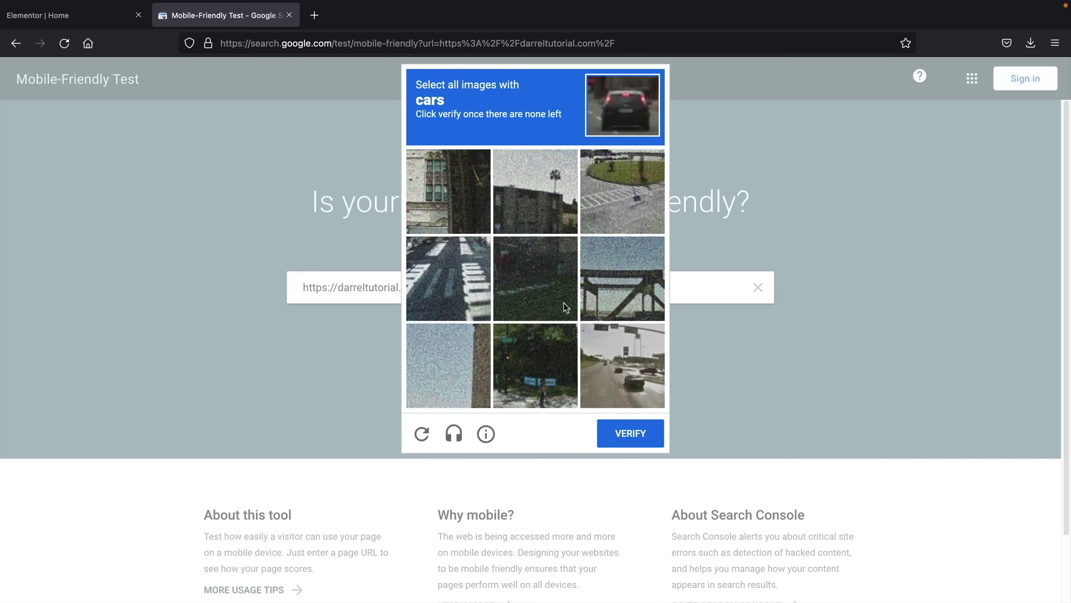
click(628, 372)
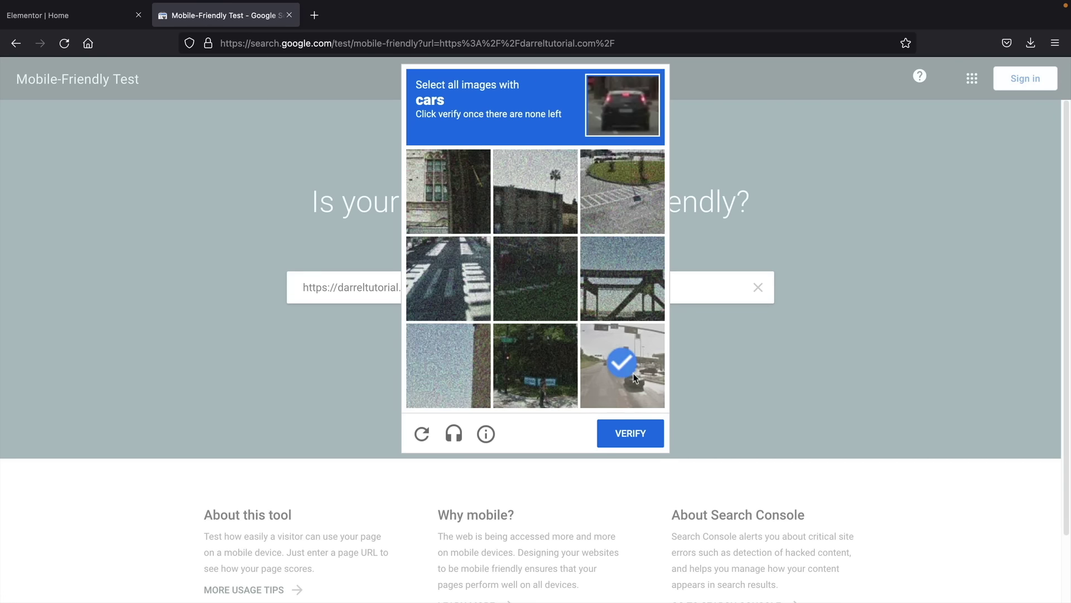
click(630, 434)
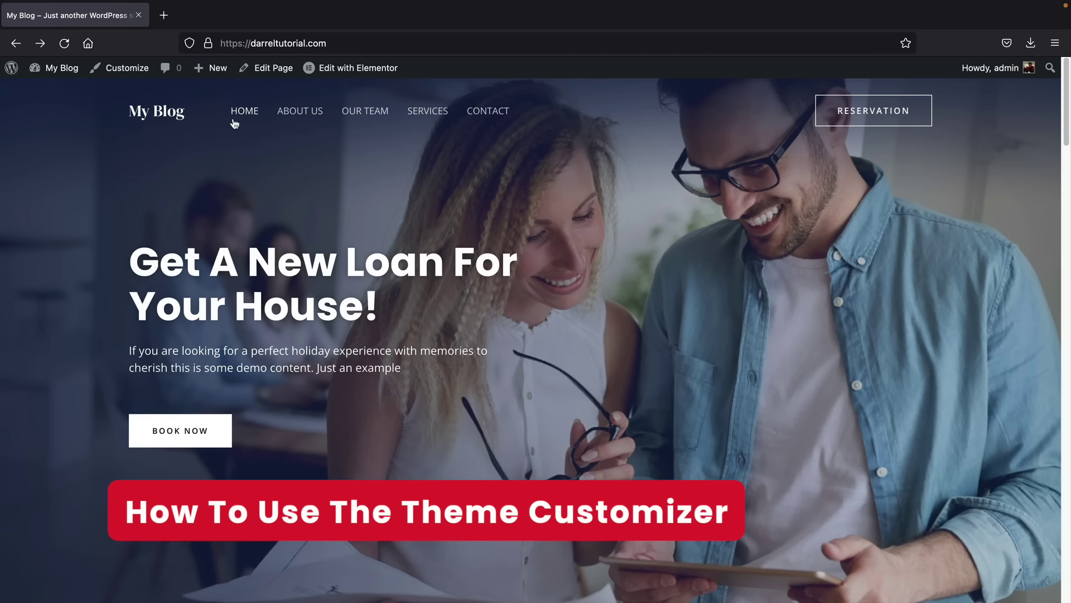
click(376, 115)
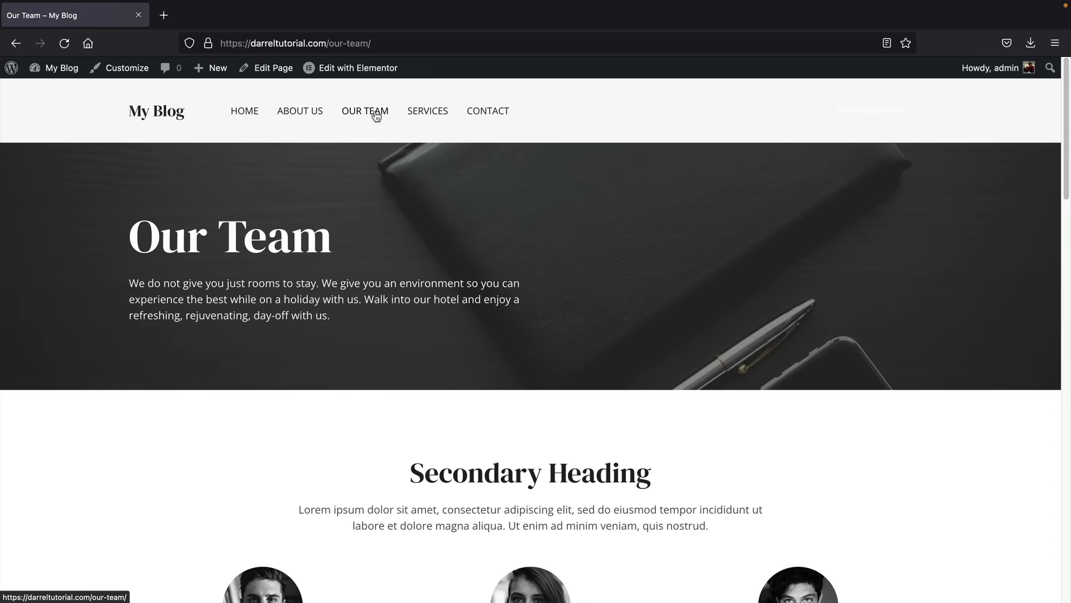
click(249, 114)
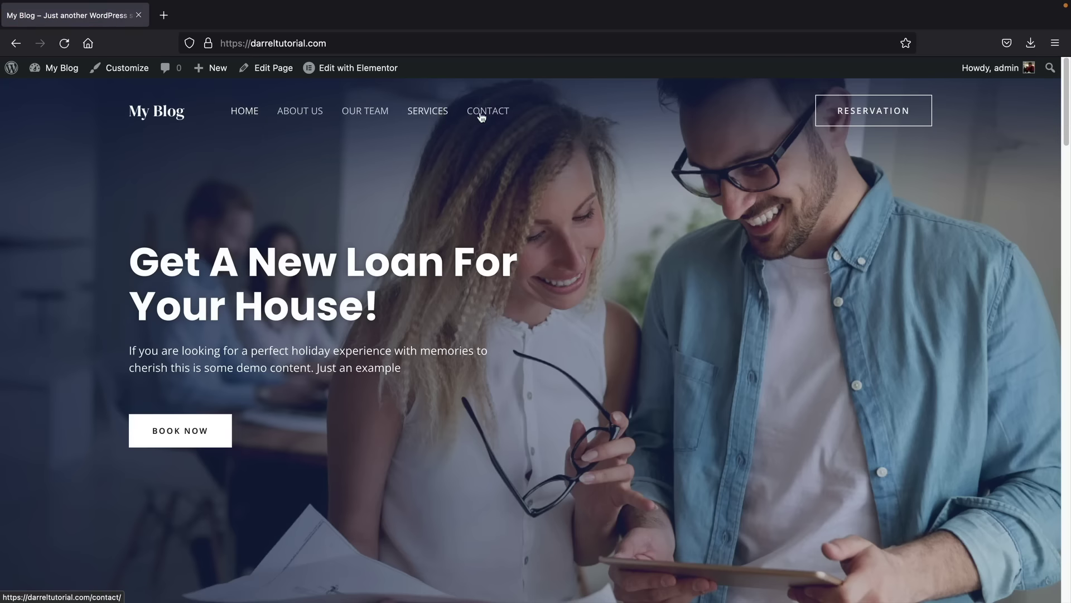
drag(1065, 103, 1060, 560)
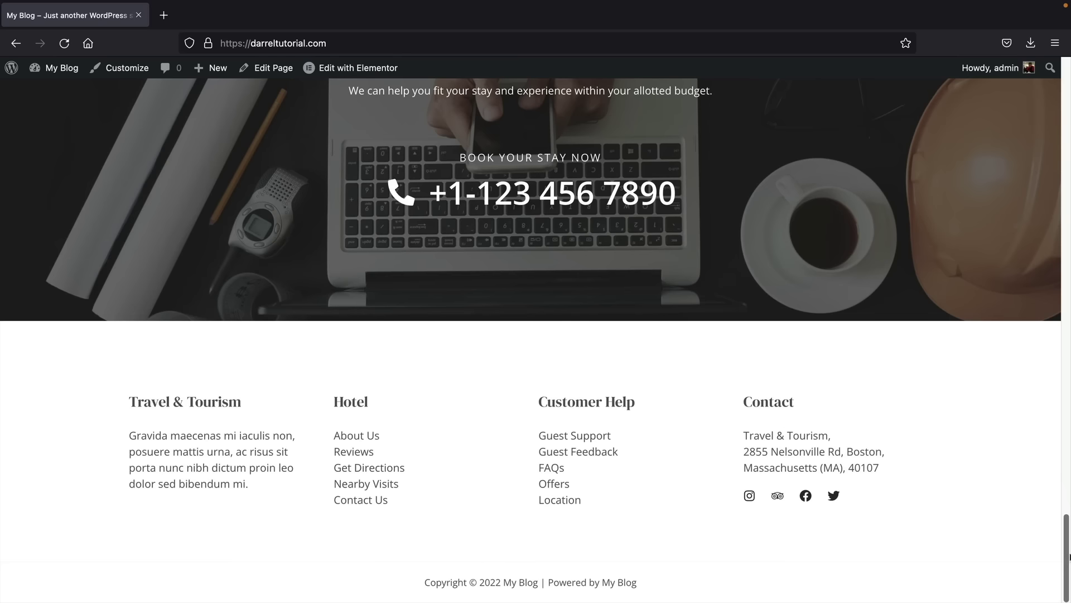
scroll(1068, 557, up, 20)
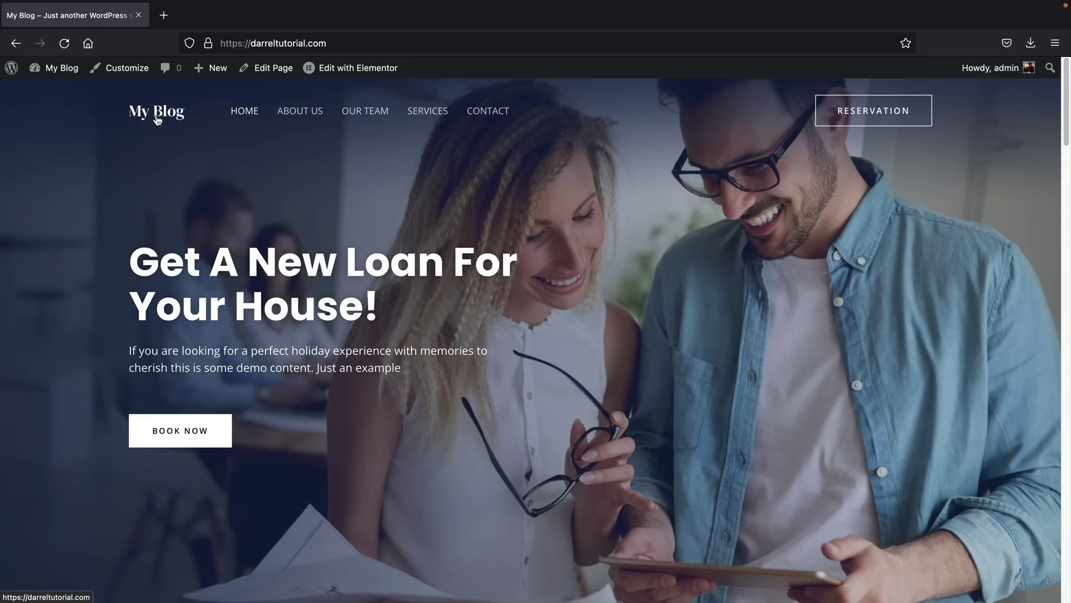
- Open the site Customizer's Homepage Settings section
click(129, 72)
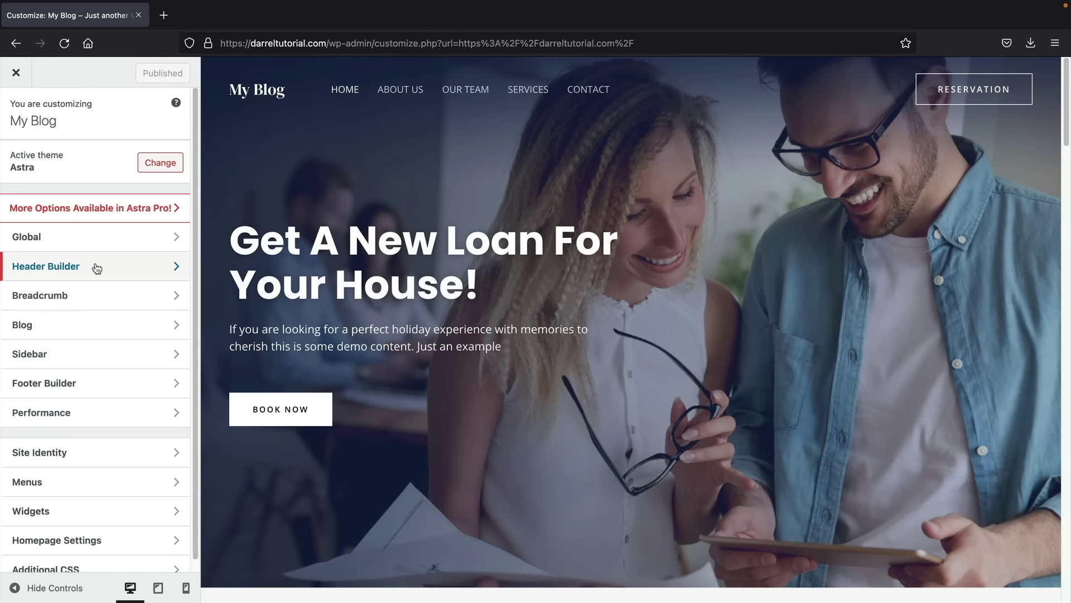
scroll(104, 329, down, 1)
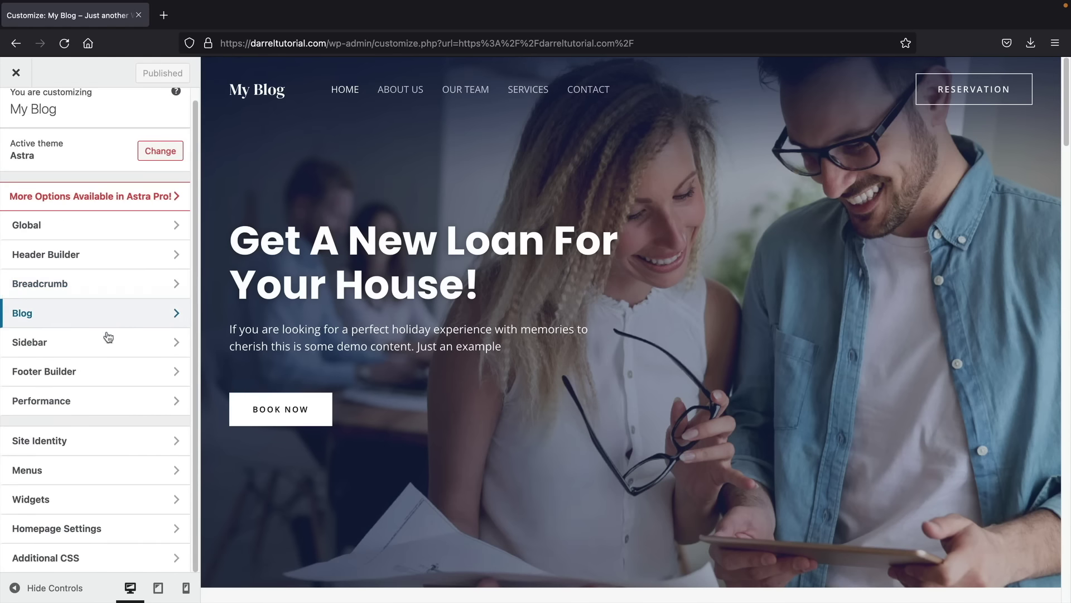
click(98, 530)
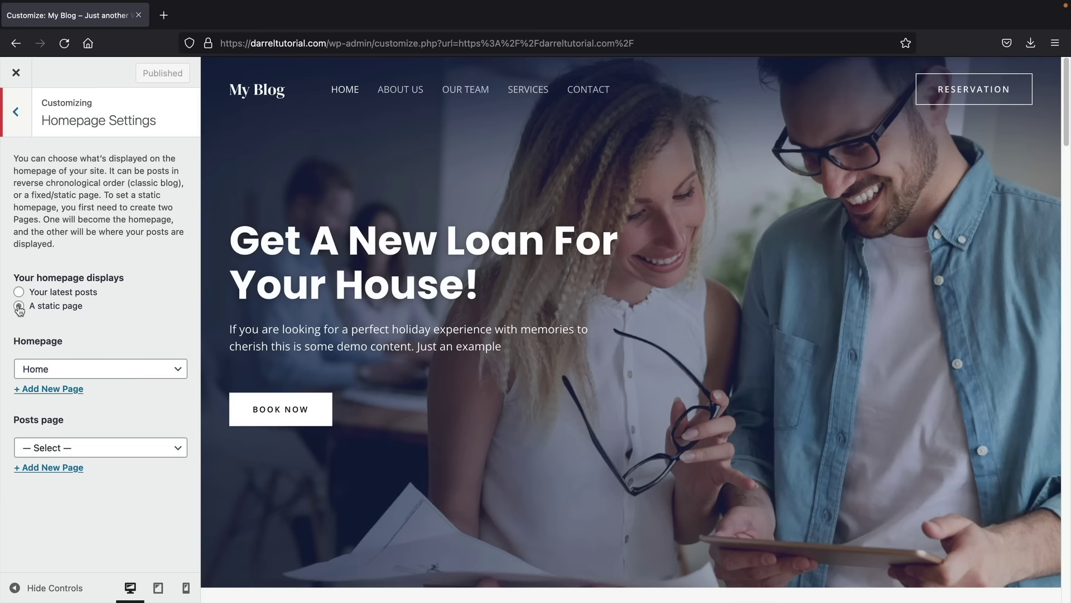
- Switch the static homepage to About Us and back to Home, then publish it
click(64, 369)
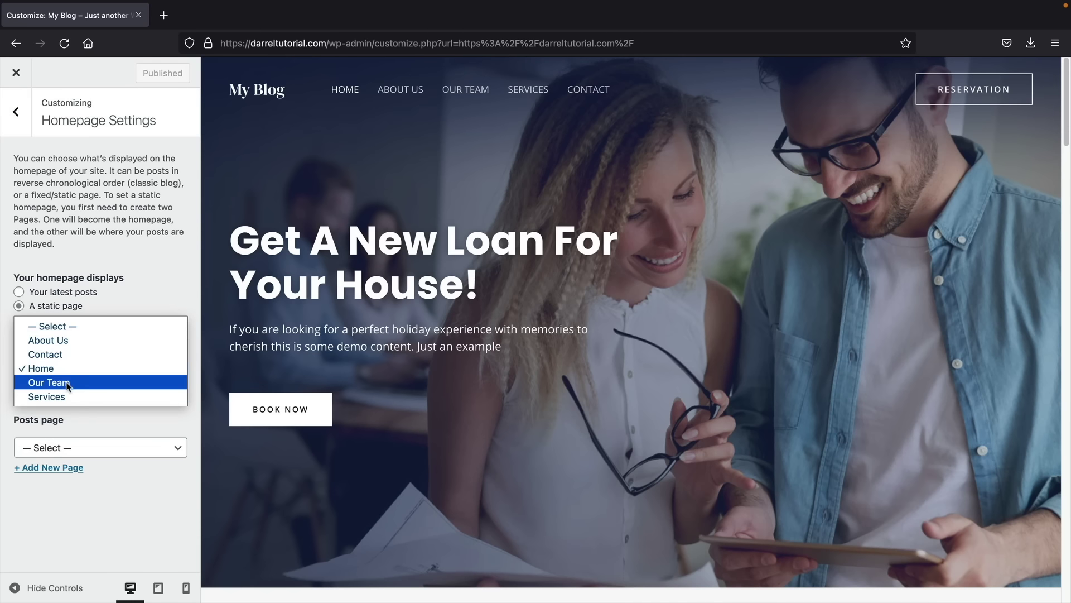
click(71, 342)
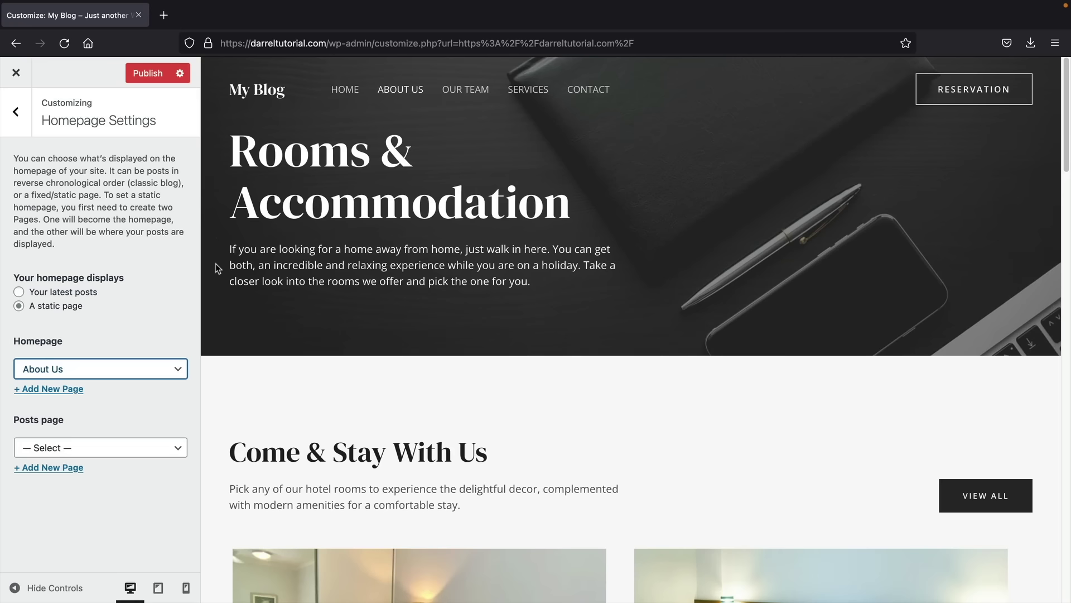
click(167, 368)
click(139, 394)
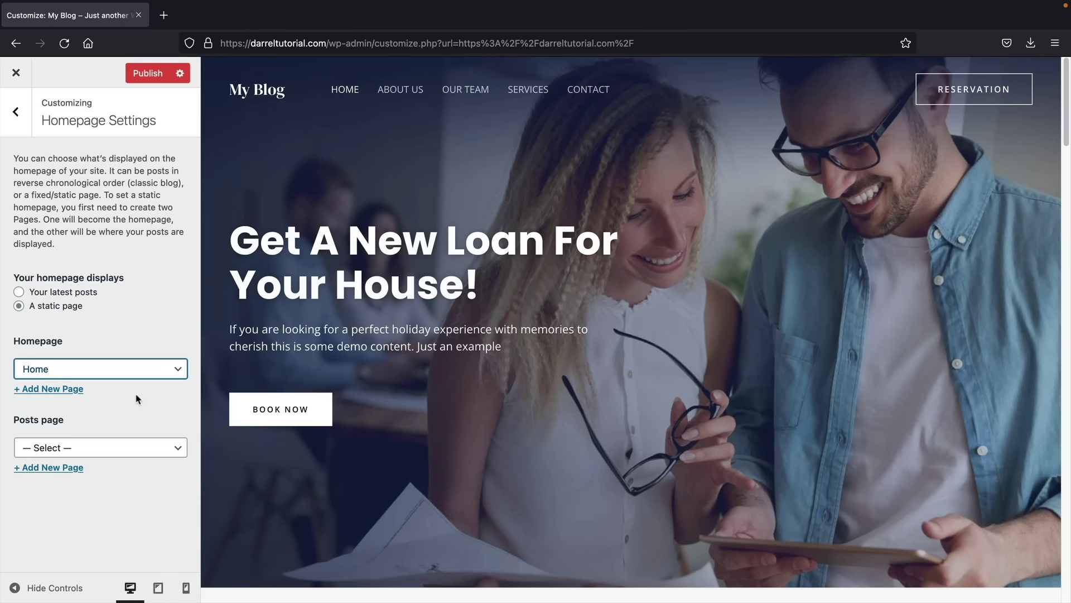
click(149, 74)
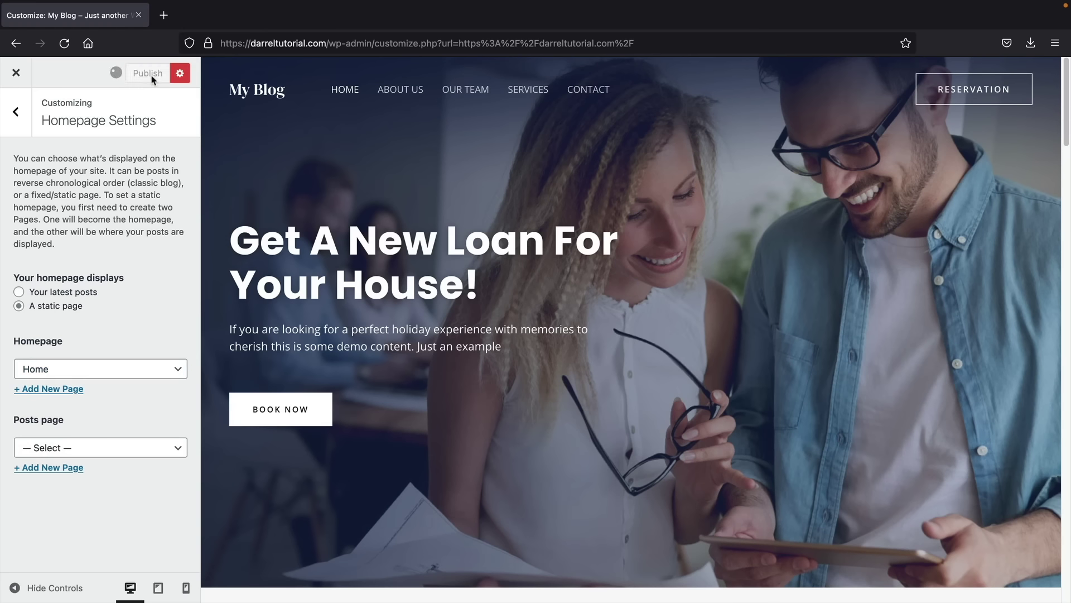
click(15, 112)
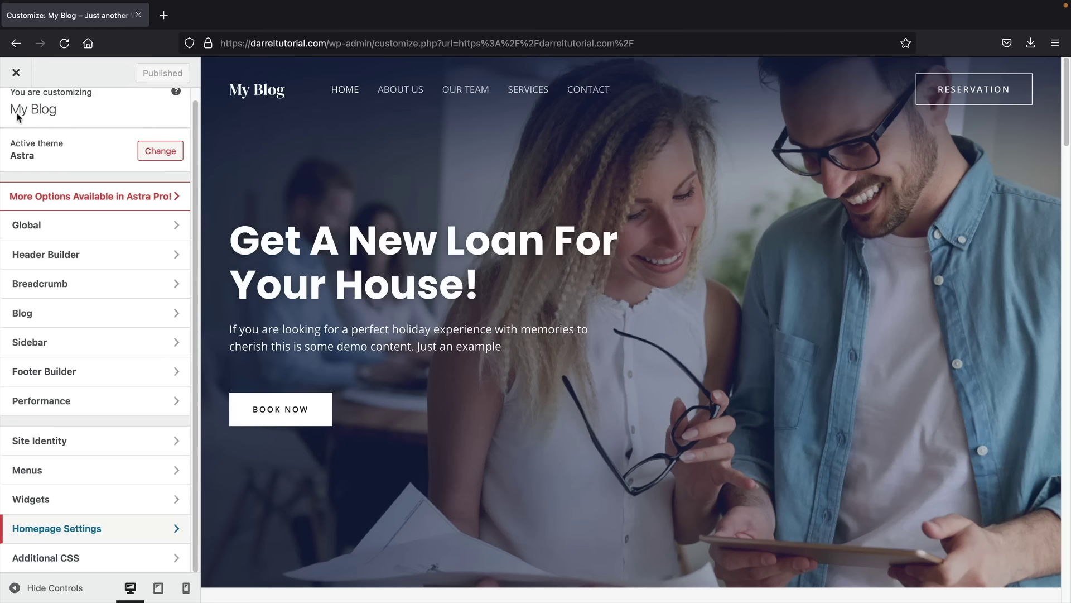
- In Header Builder, move Primary Menu to the top row and add a Social element at its right end
click(47, 260)
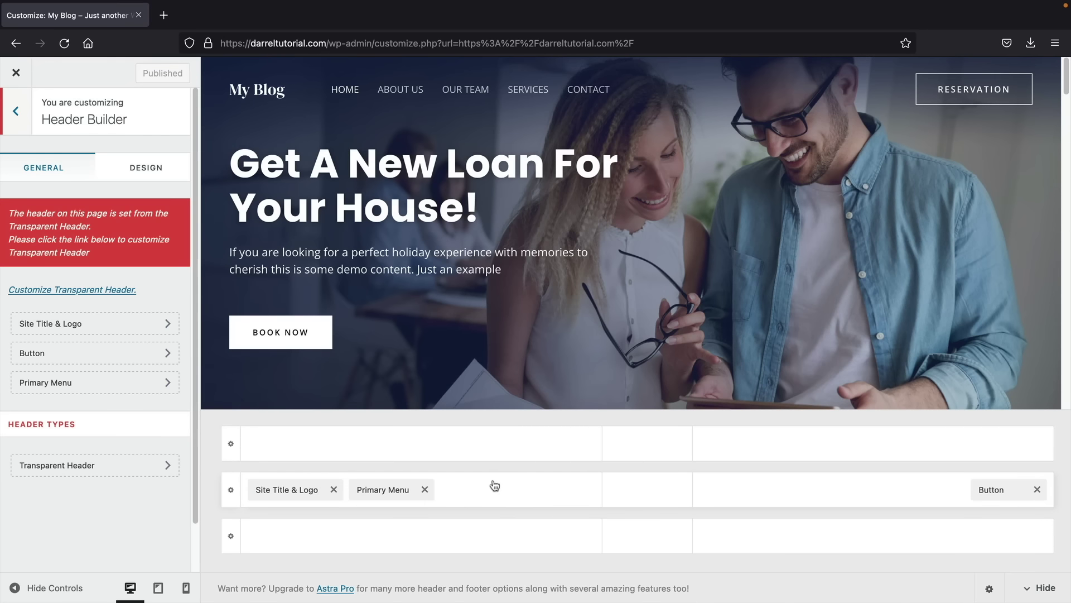
drag(405, 481, 300, 445)
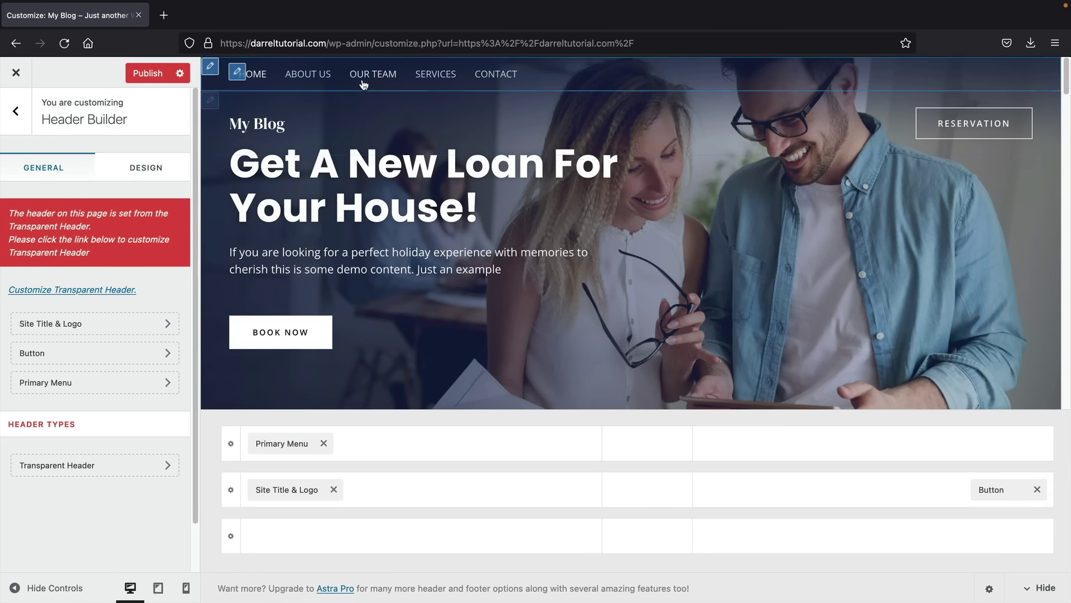
click(422, 536)
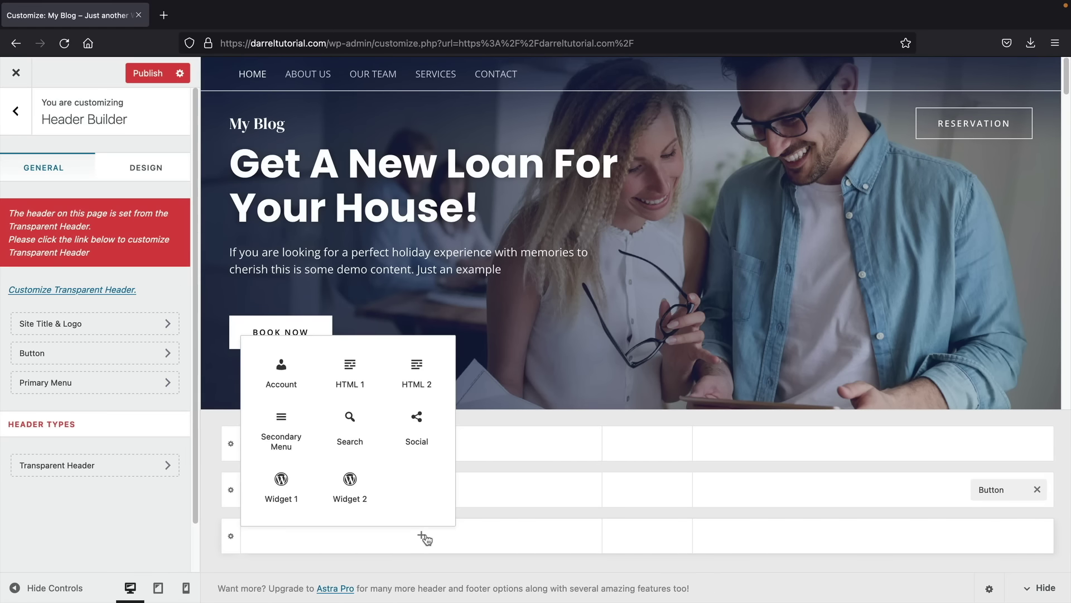
click(408, 433)
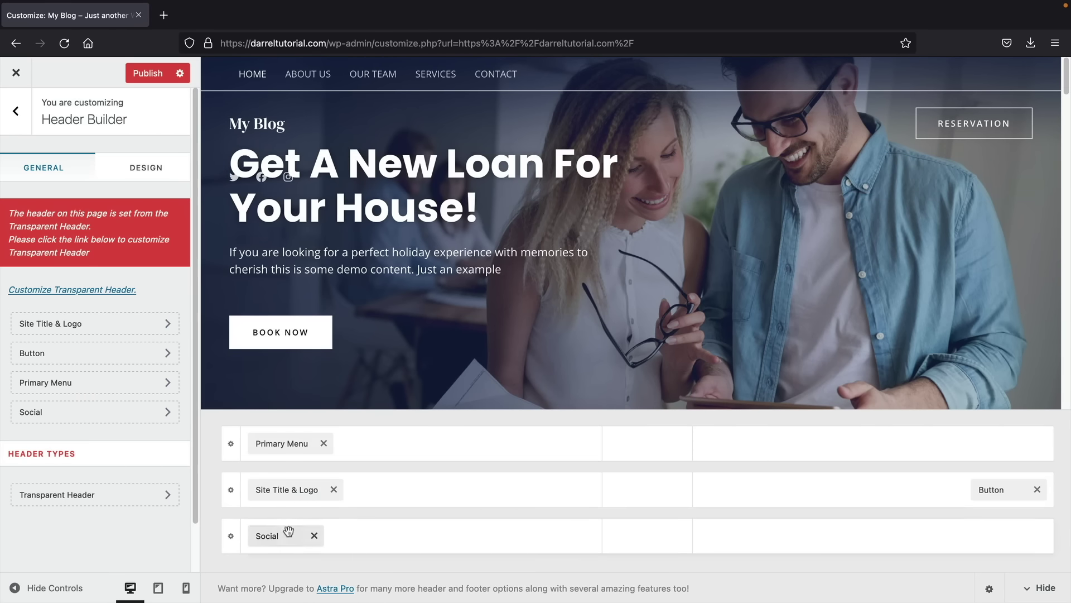
drag(287, 533, 390, 447)
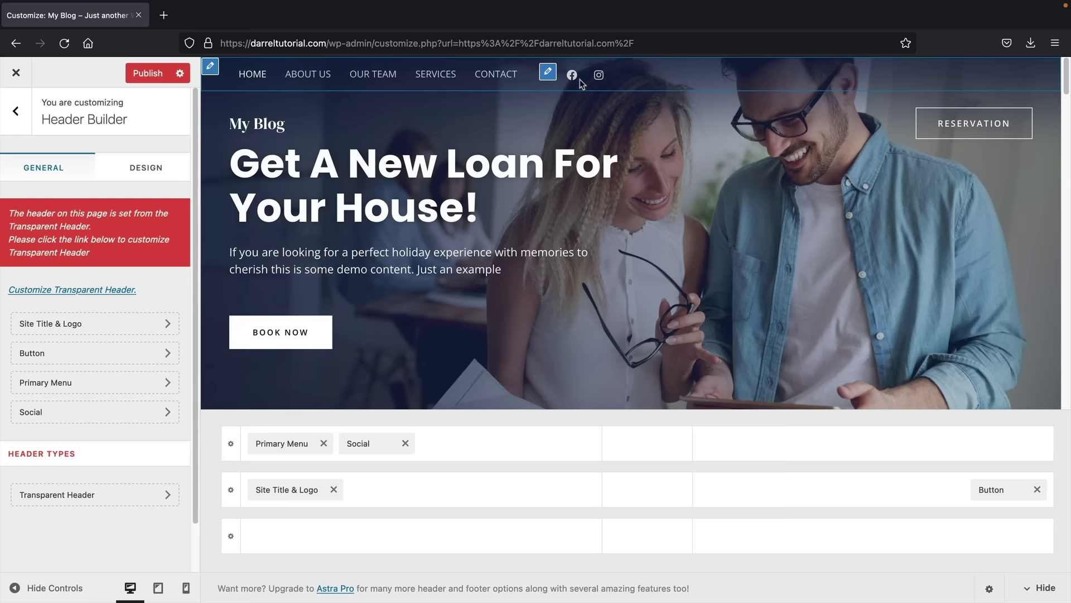
drag(385, 443, 936, 447)
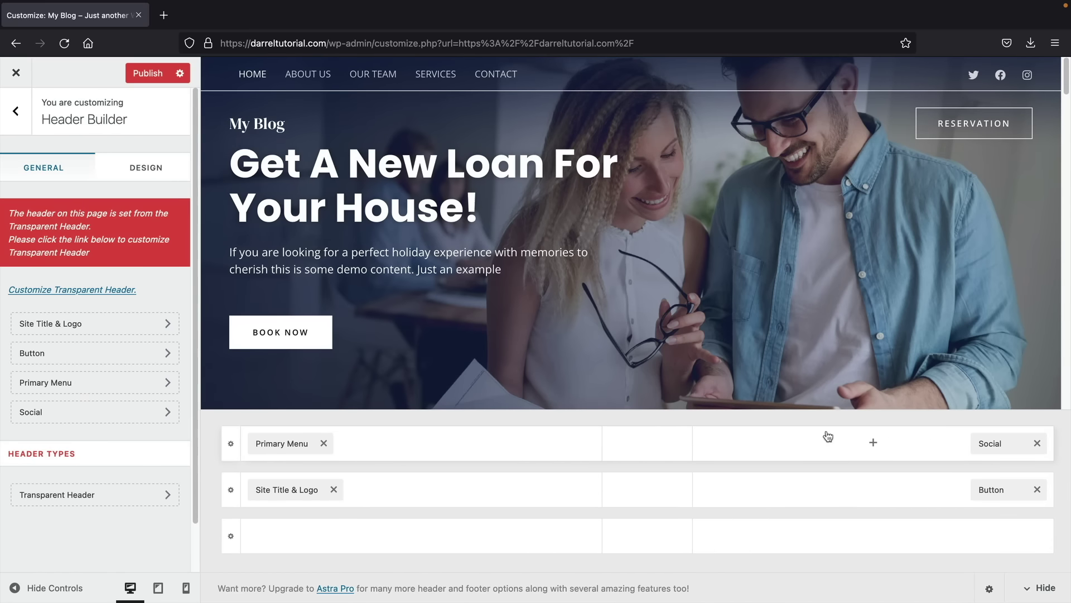
- Discard a trial Secondary Menu and line up Site Title & Logo, Primary Menu, Social and Button in the middle row
click(420, 537)
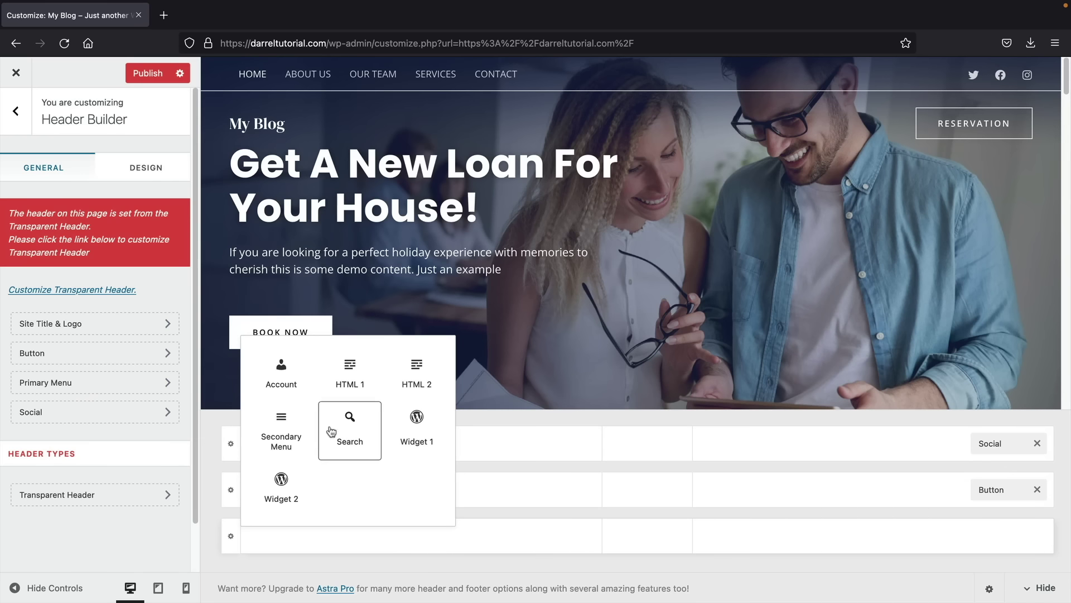
click(289, 428)
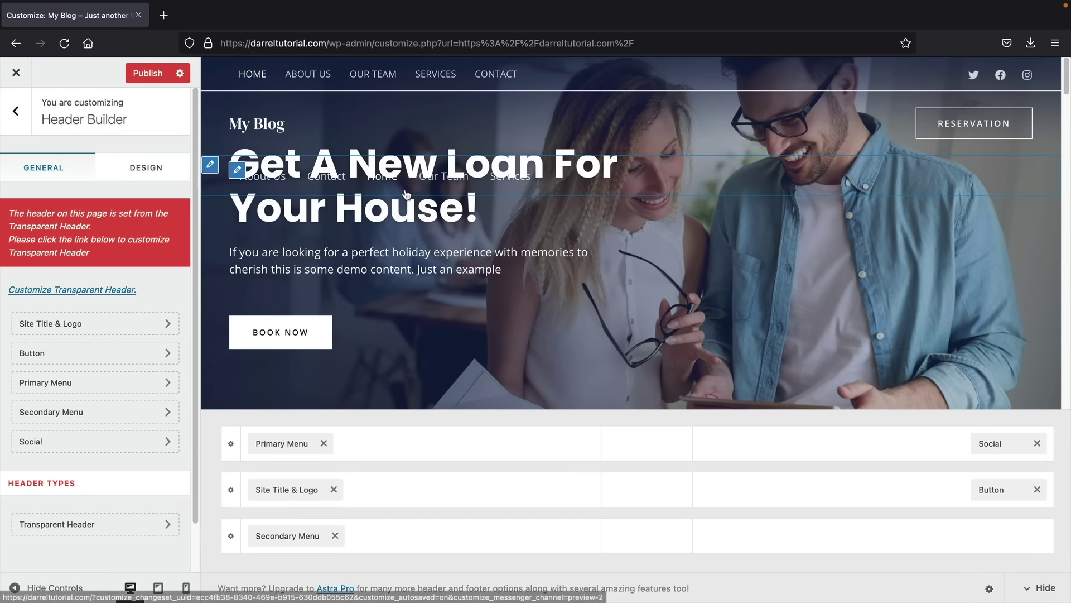
click(334, 536)
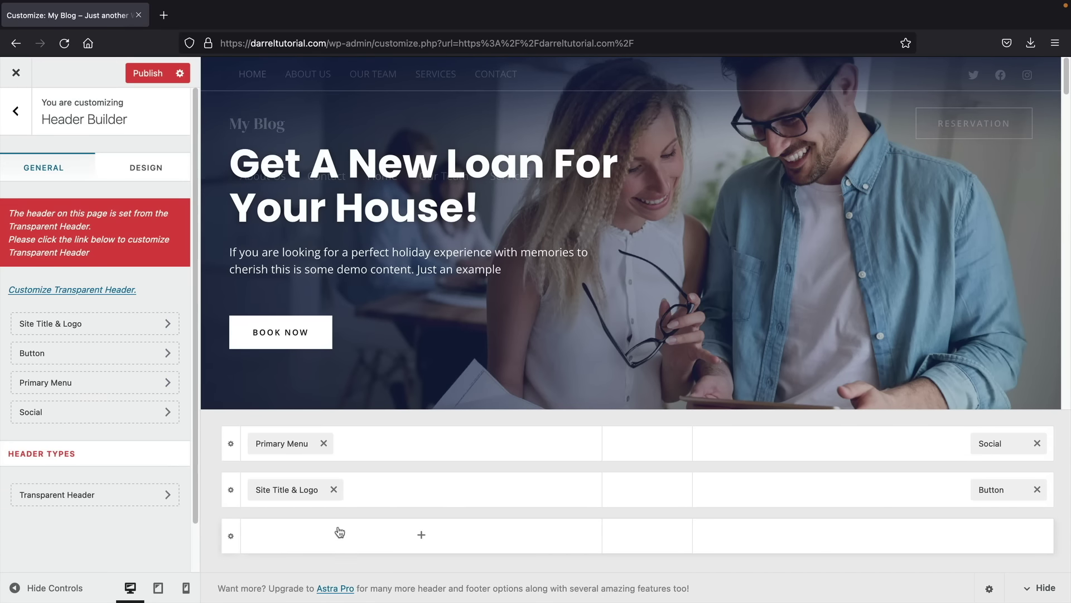
drag(292, 443, 281, 494)
drag(972, 443, 910, 497)
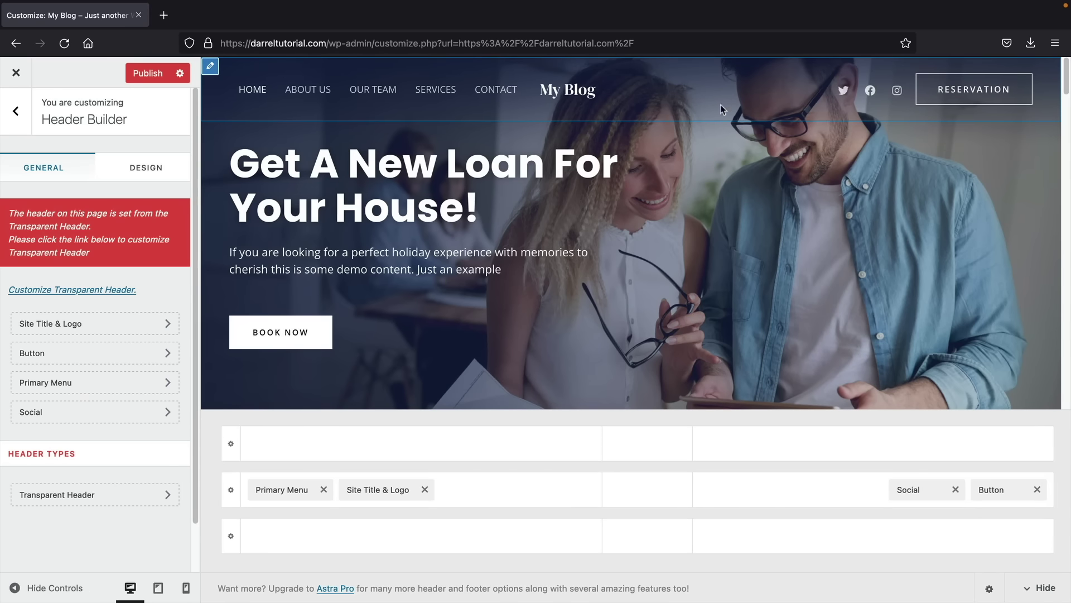
drag(388, 490, 298, 489)
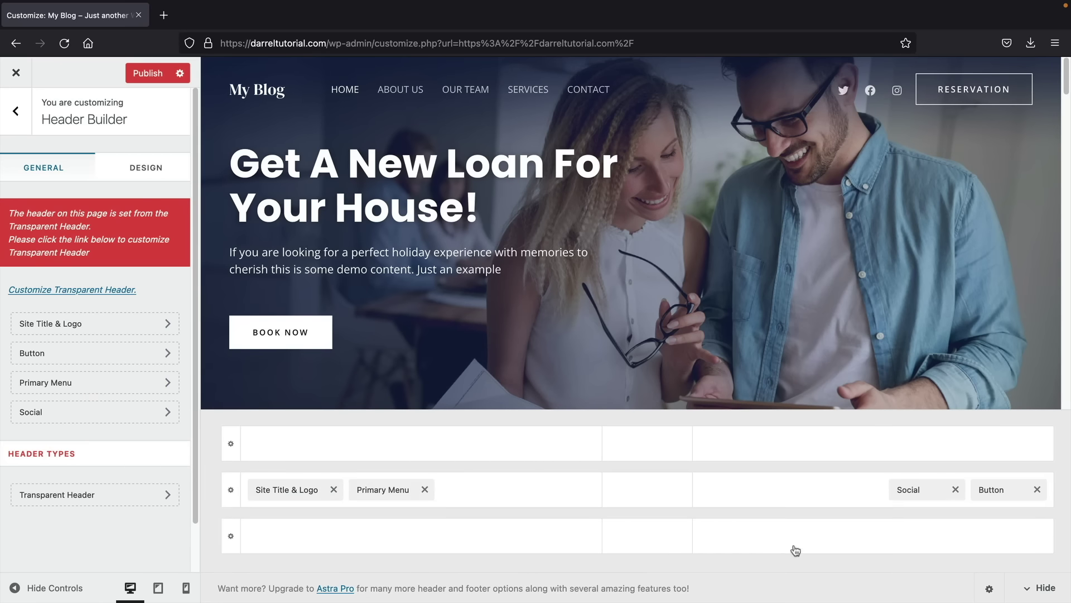
- Open the header Reservation button's Design options and look through its padding and border settings
click(993, 490)
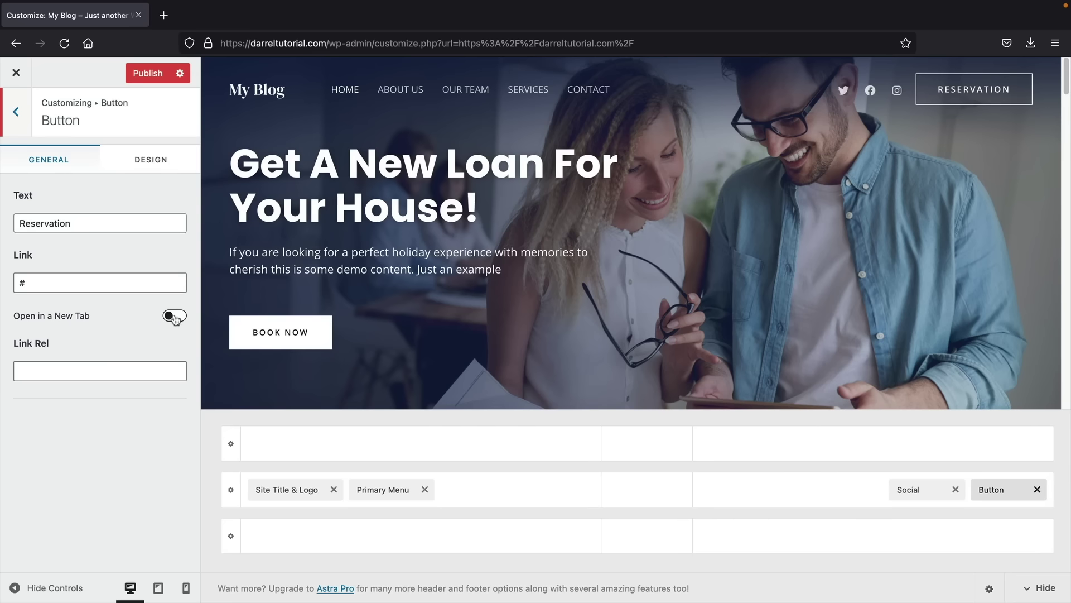
click(155, 169)
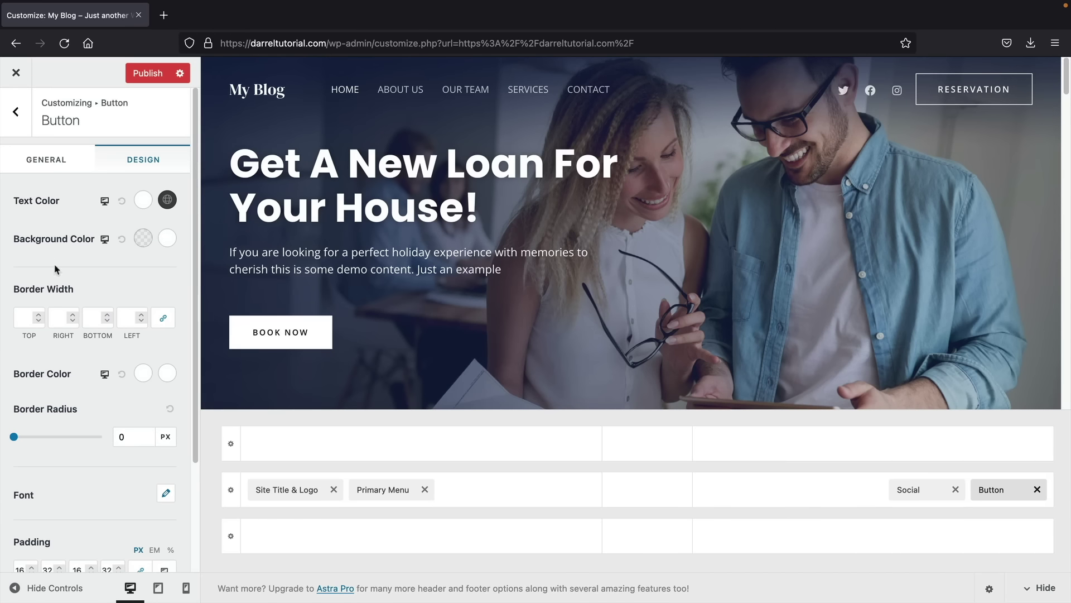
scroll(66, 282, down, 2)
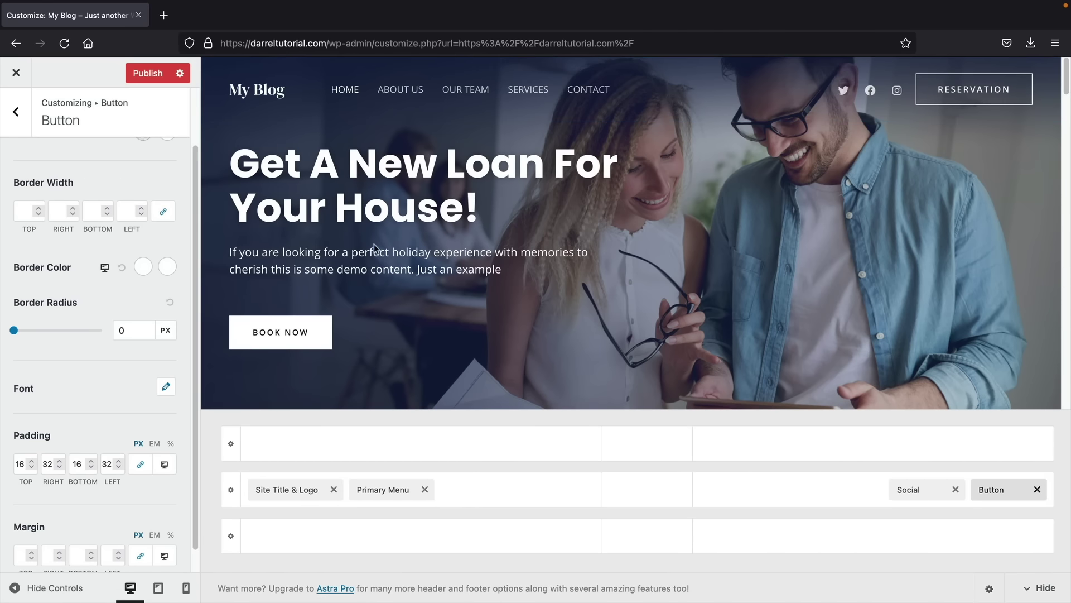
scroll(92, 360, up, 3)
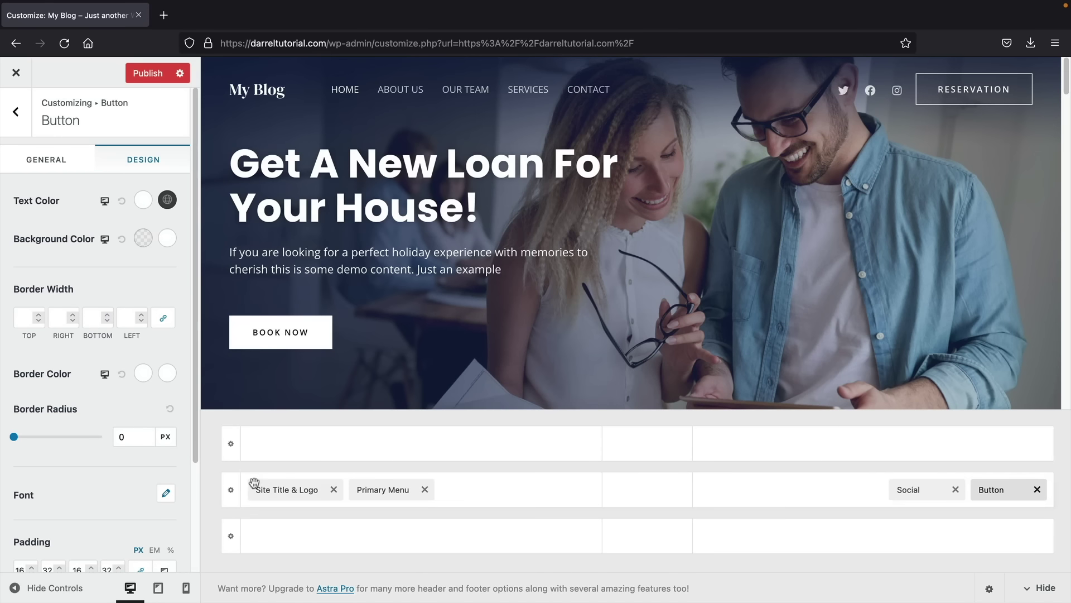
- Check the Primary Header row's design options, then return to the Header Builder overview
click(231, 490)
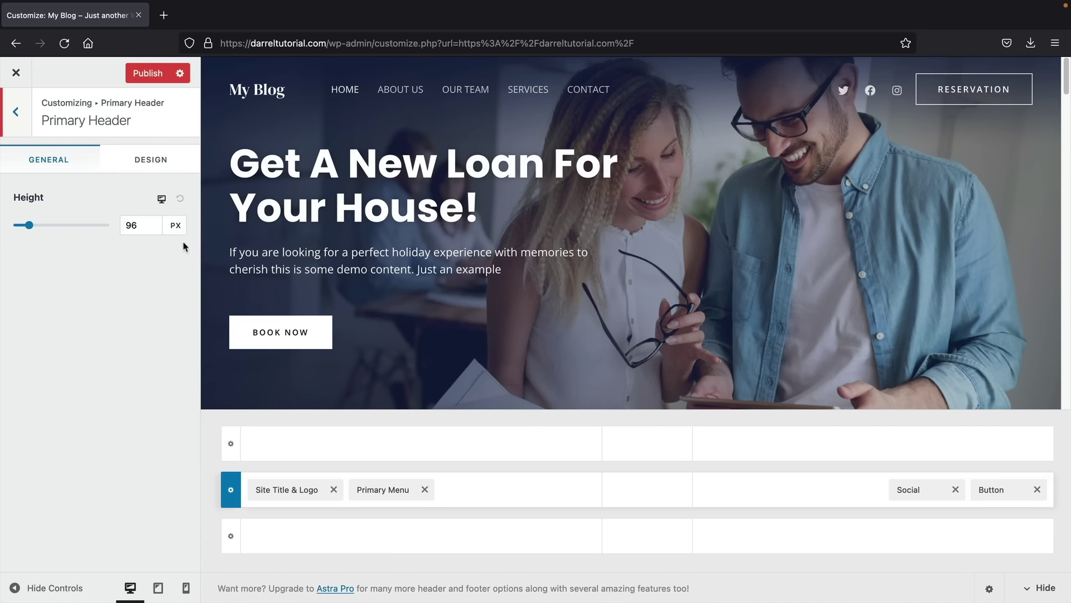
click(162, 163)
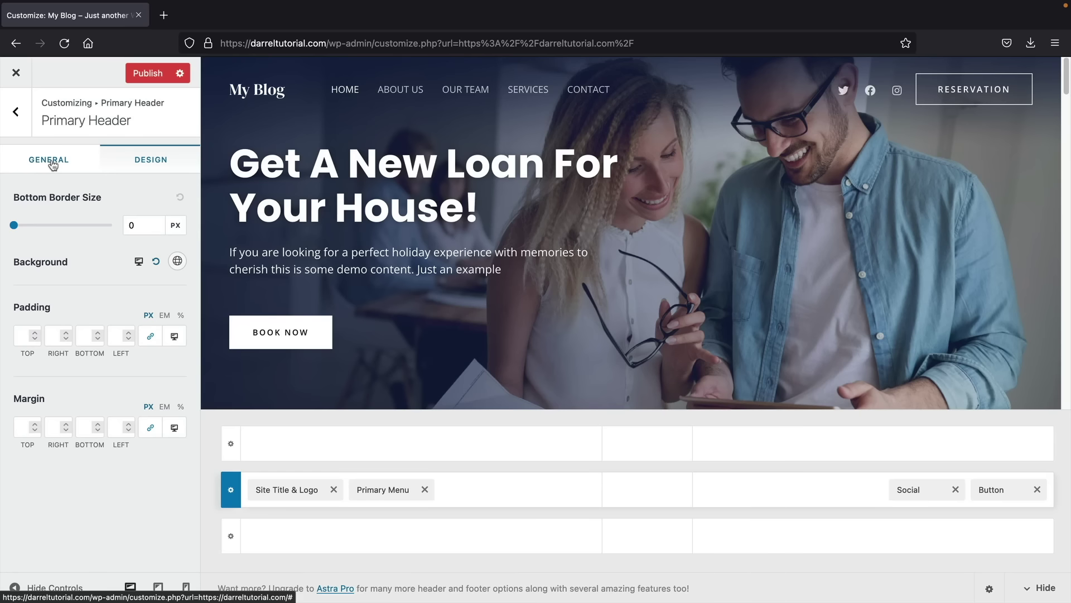
click(68, 420)
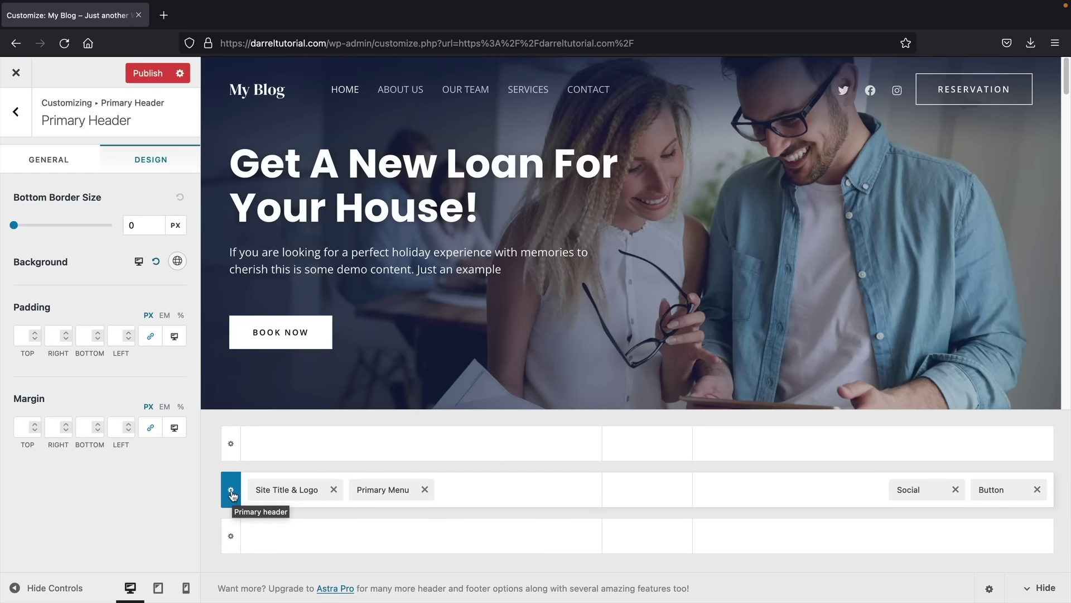
click(18, 112)
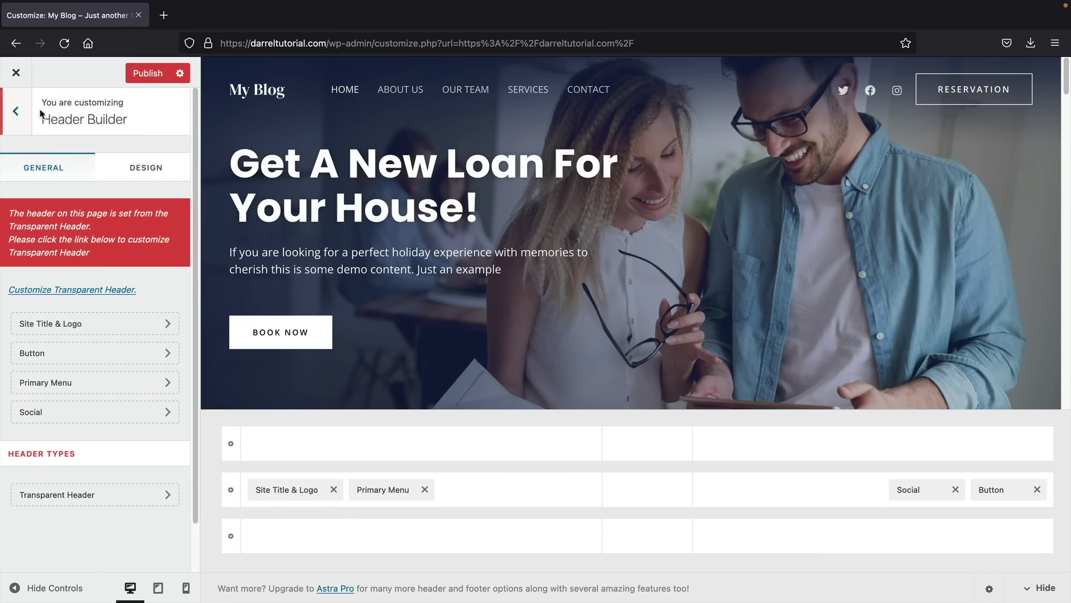
- Go back to the main Customizer menu, scroll the preview down to the footer, and open Footer Builder
click(19, 111)
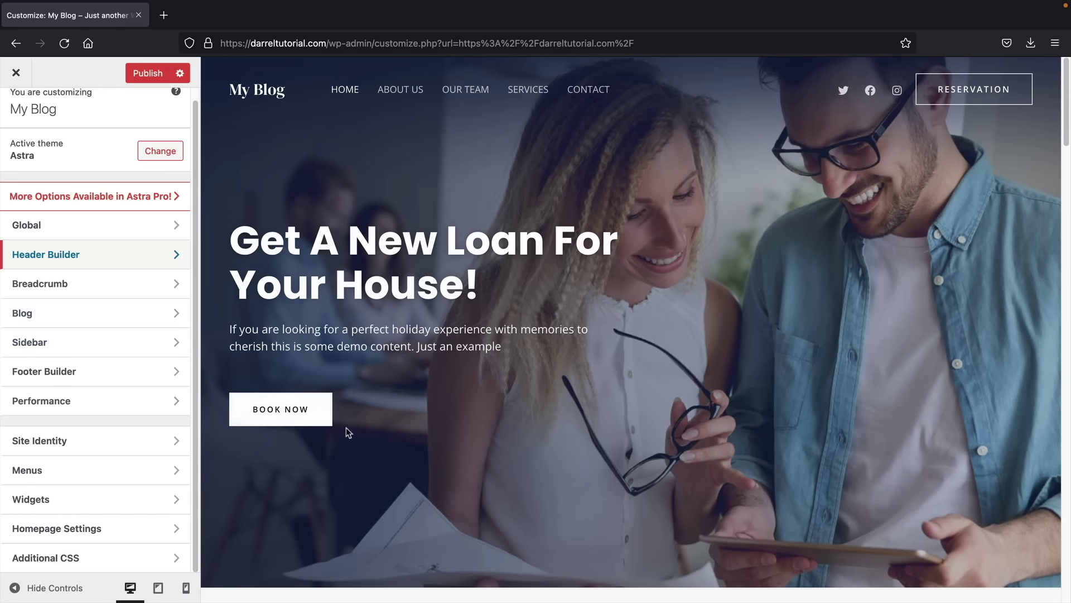
scroll(346, 427, down, 20)
scroll(345, 430, down, 15)
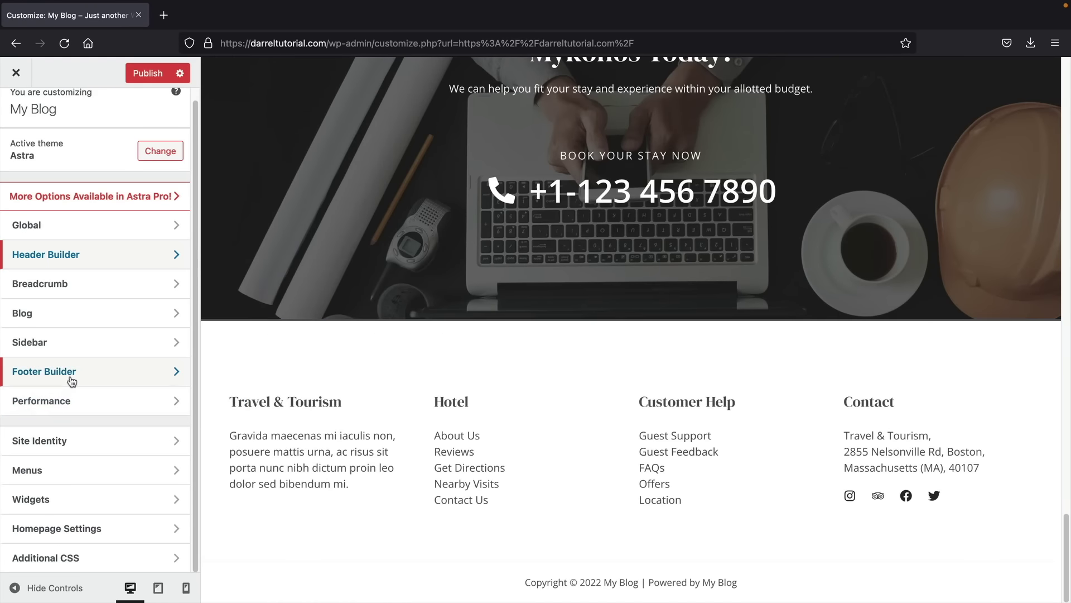
click(70, 377)
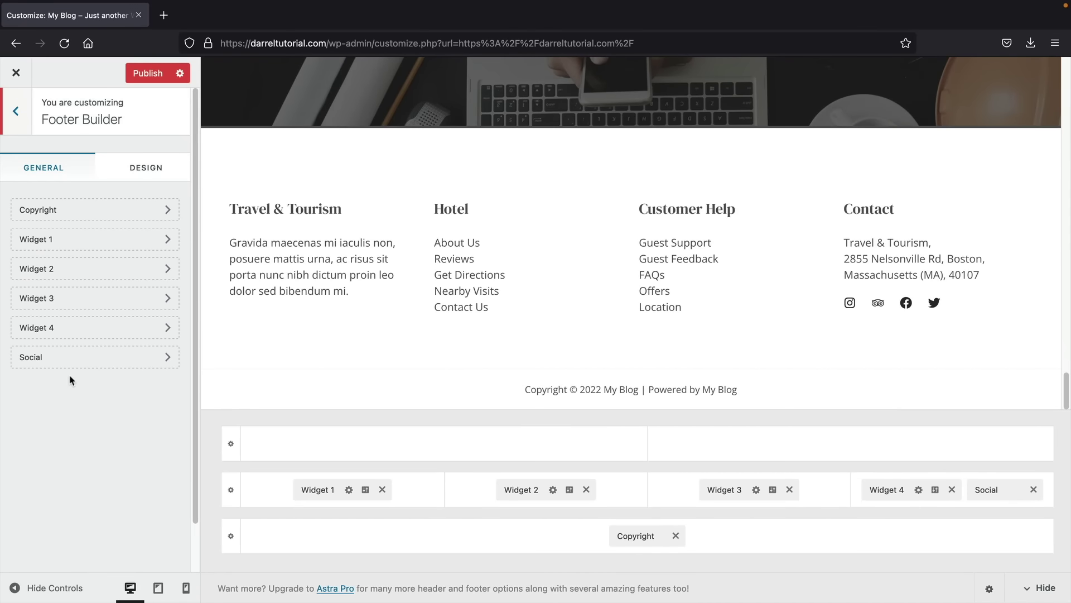
- Insert a Social Icons block from the Widgets blocks under the Travel & Tourism text in footer Widget 1
click(320, 491)
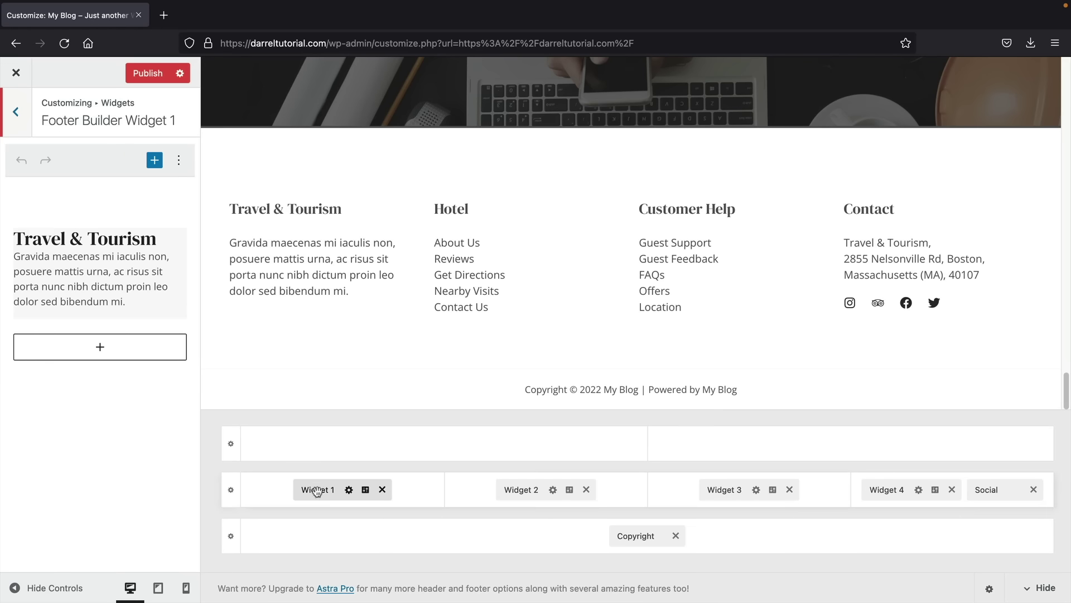
click(105, 350)
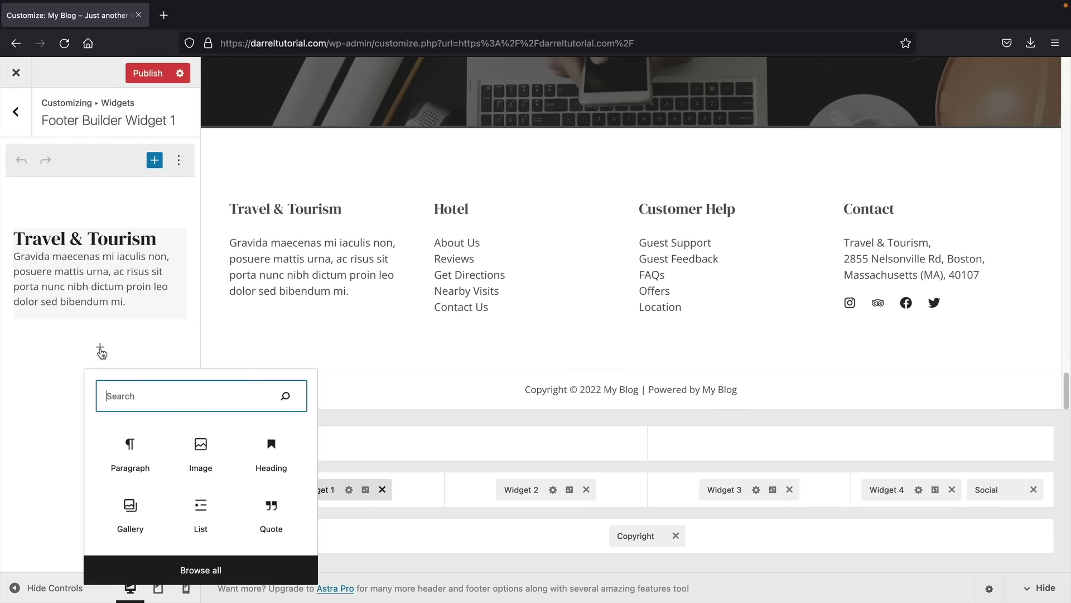
click(189, 570)
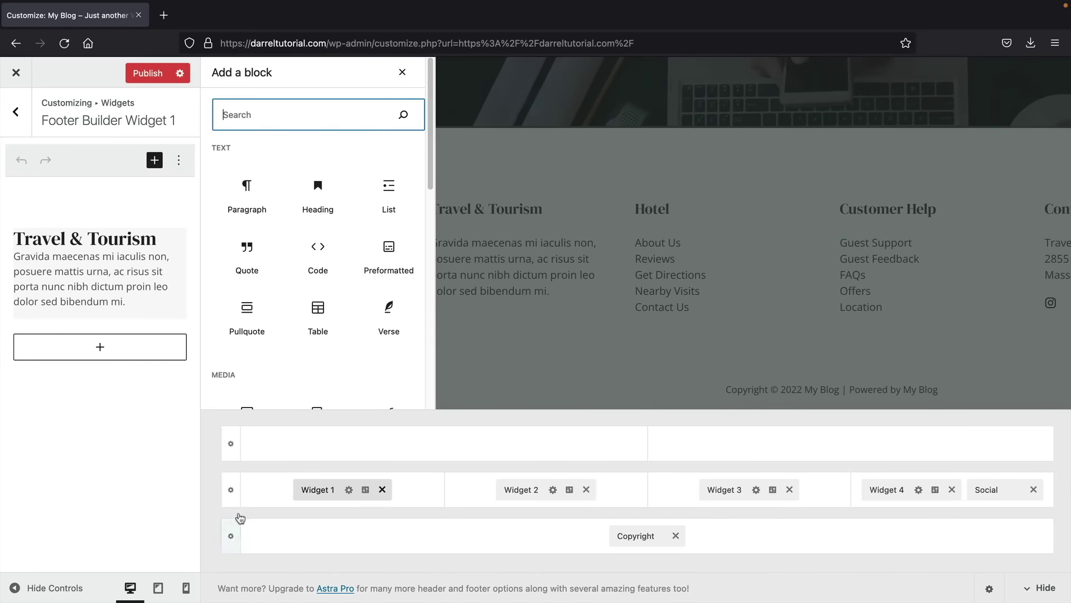
scroll(298, 318, down, 5)
scroll(291, 312, down, 5)
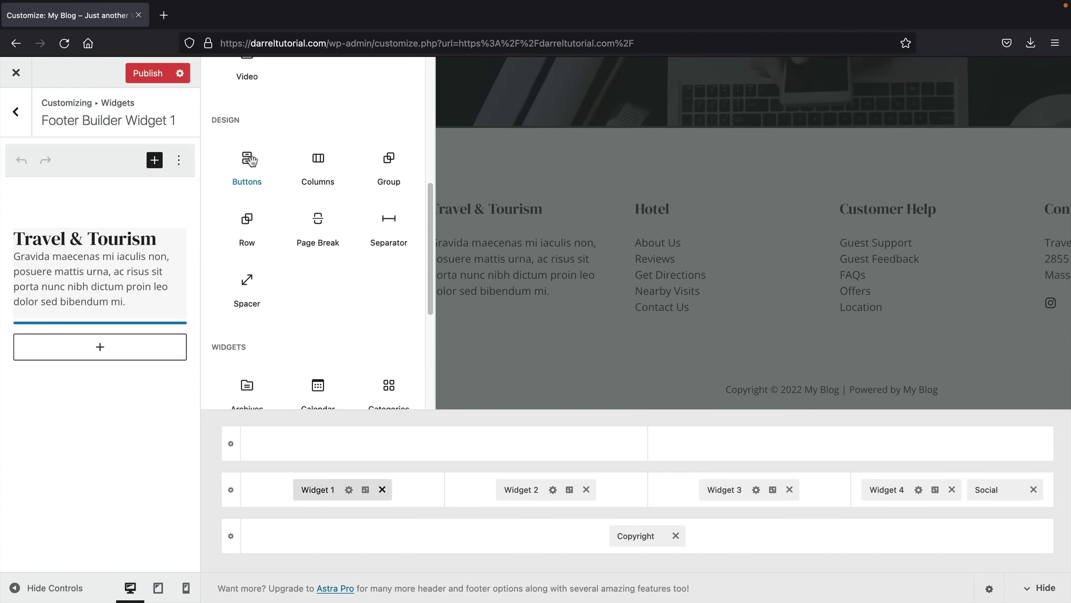
scroll(290, 278, down, 3)
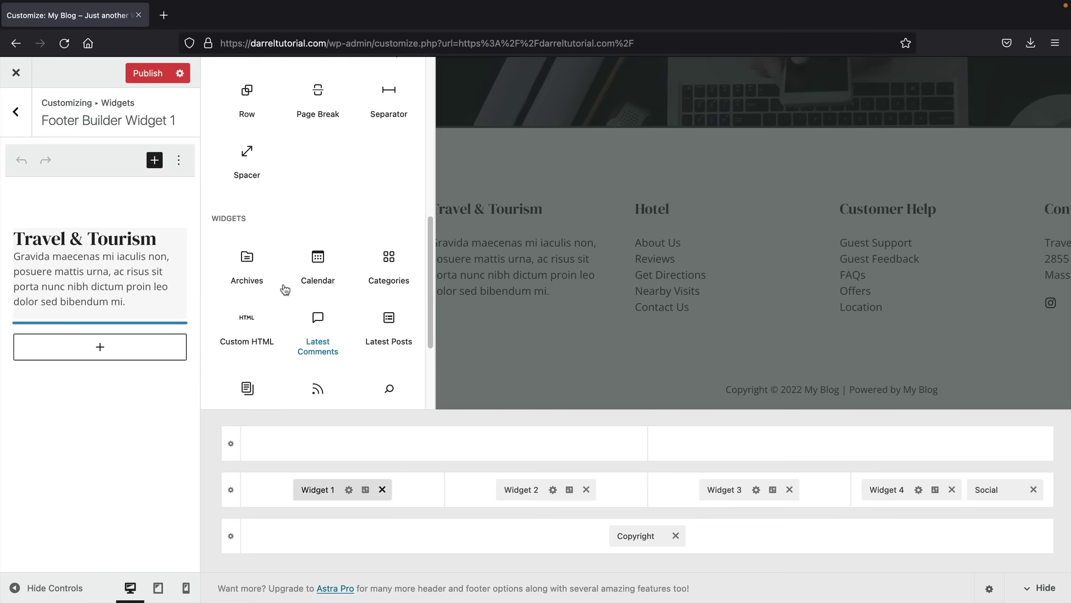
scroll(371, 326, down, 3)
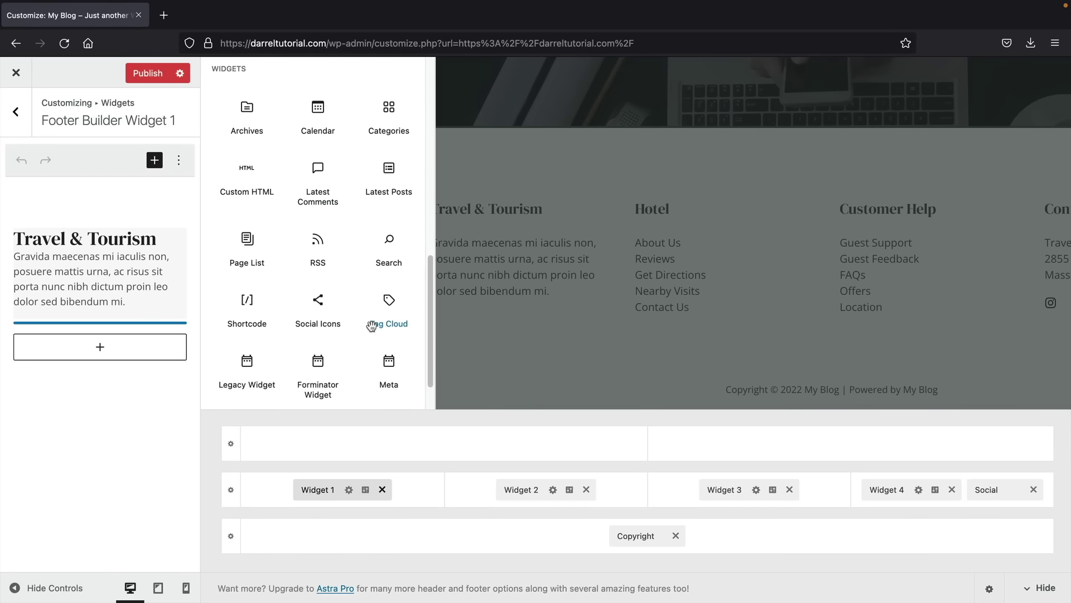
click(319, 304)
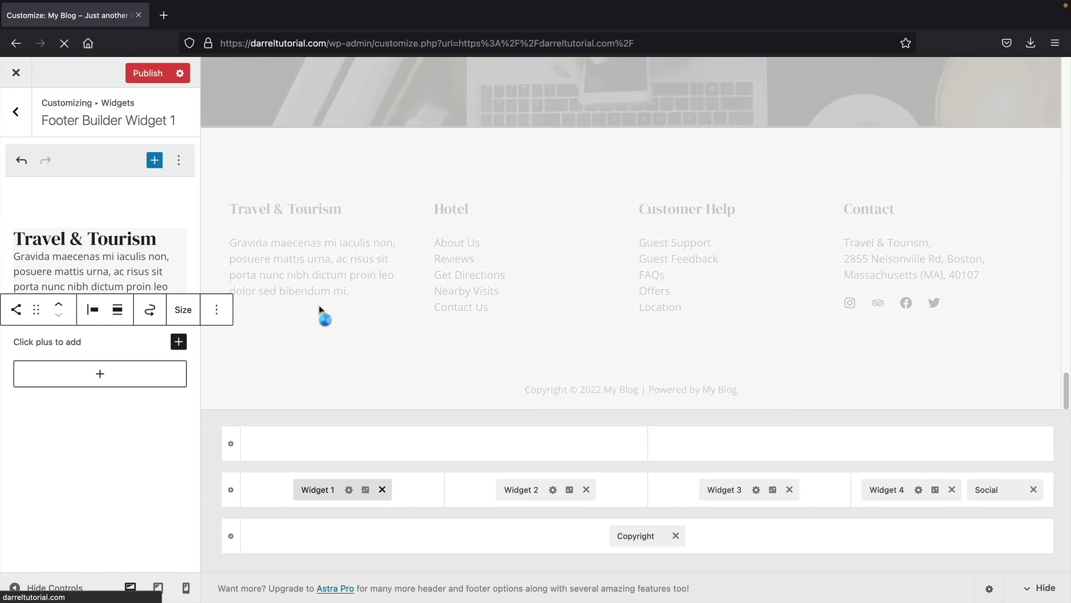
- Add a Facebook icon to the Social Icons block and give it a link address
click(179, 342)
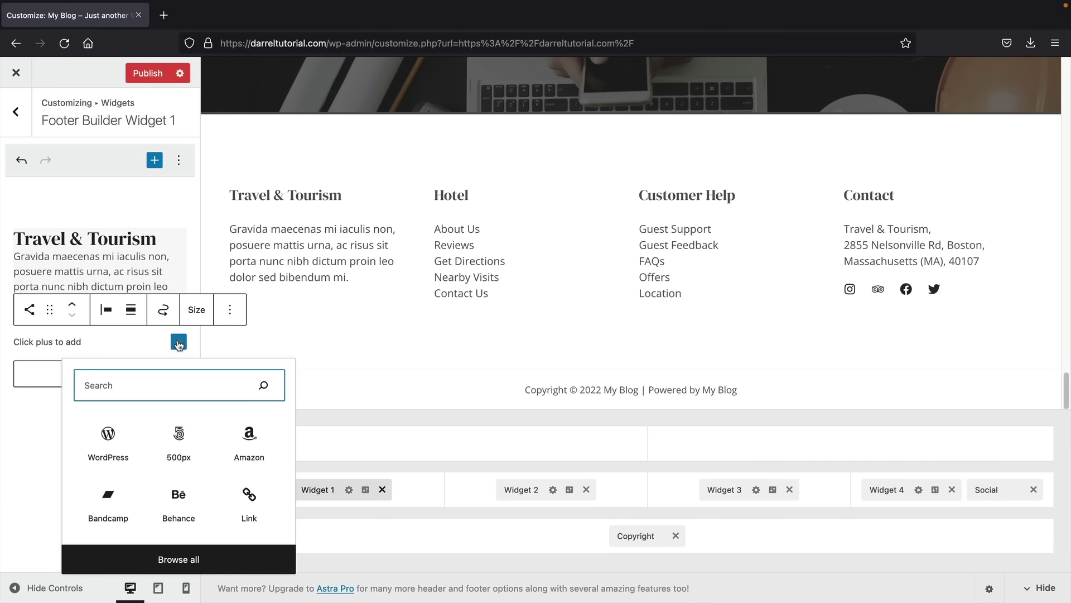
click(194, 559)
scroll(351, 320, down, 2)
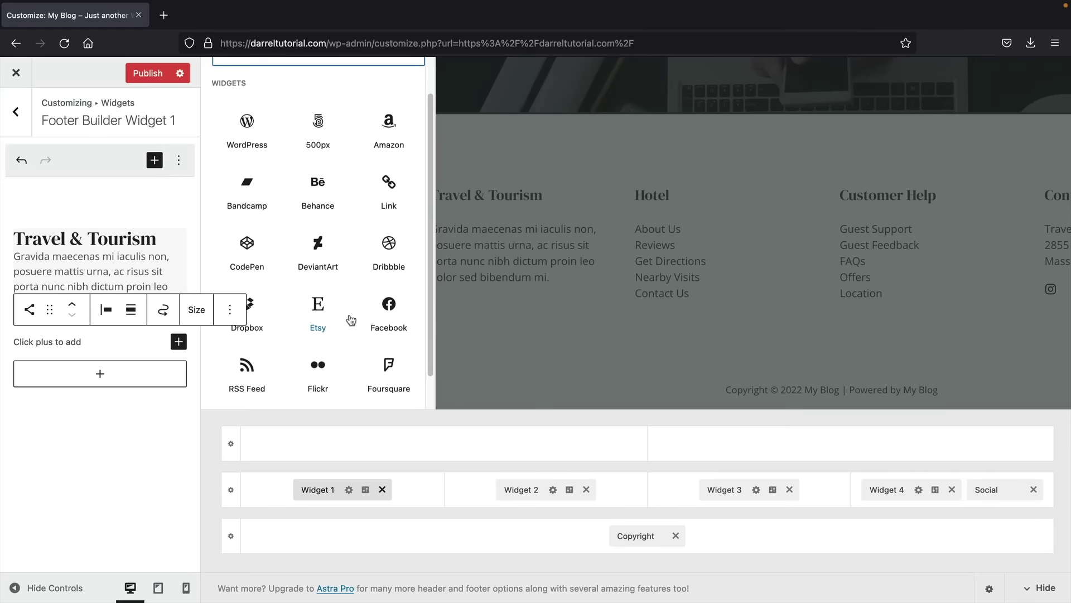
scroll(351, 319, down, 2)
click(385, 255)
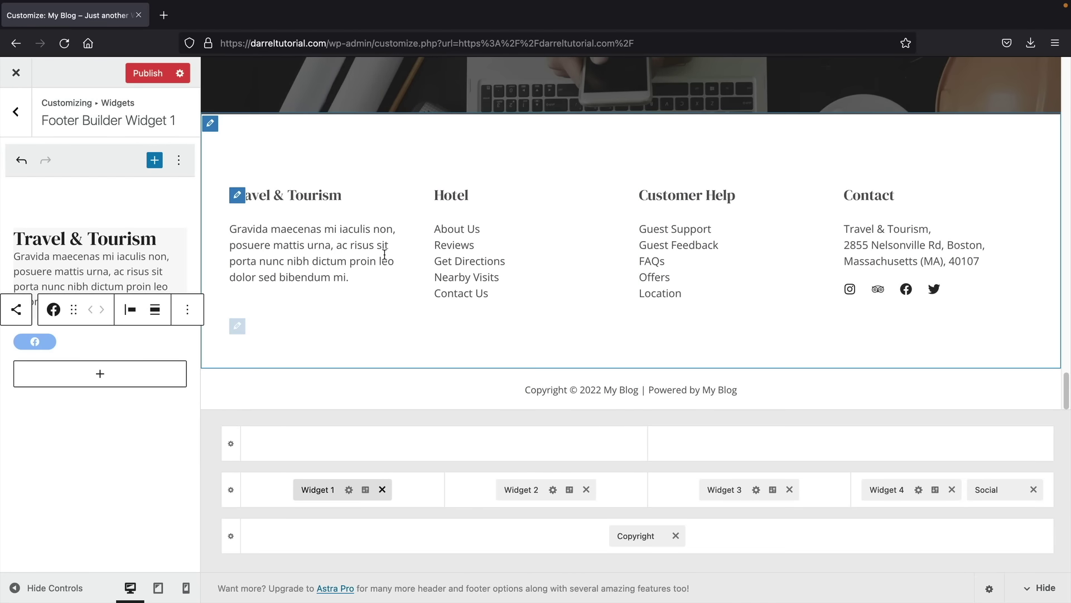
click(37, 342)
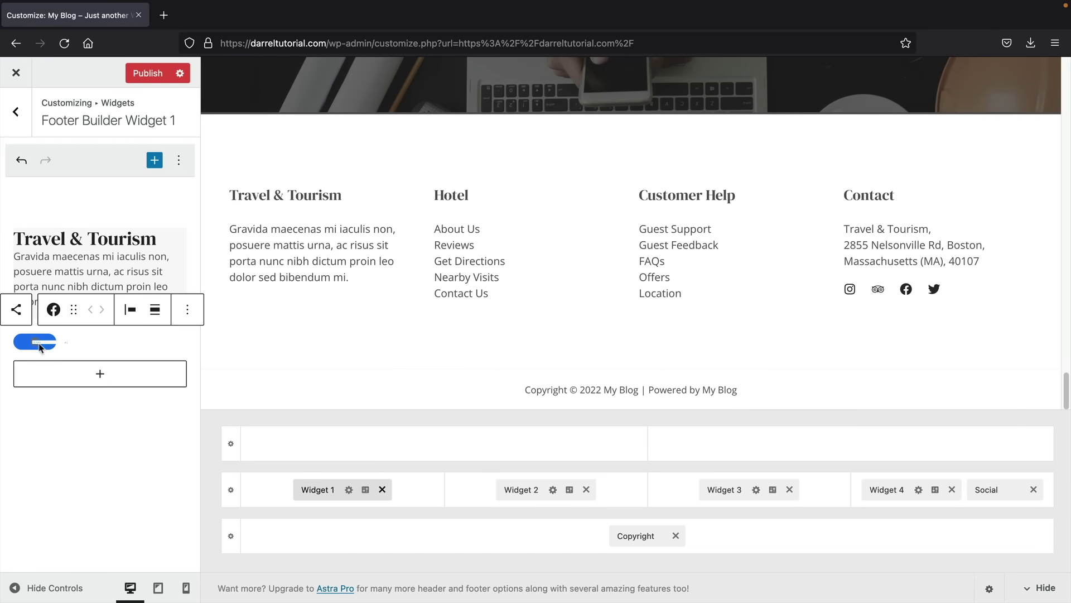
text(www.darrelwilson.com)
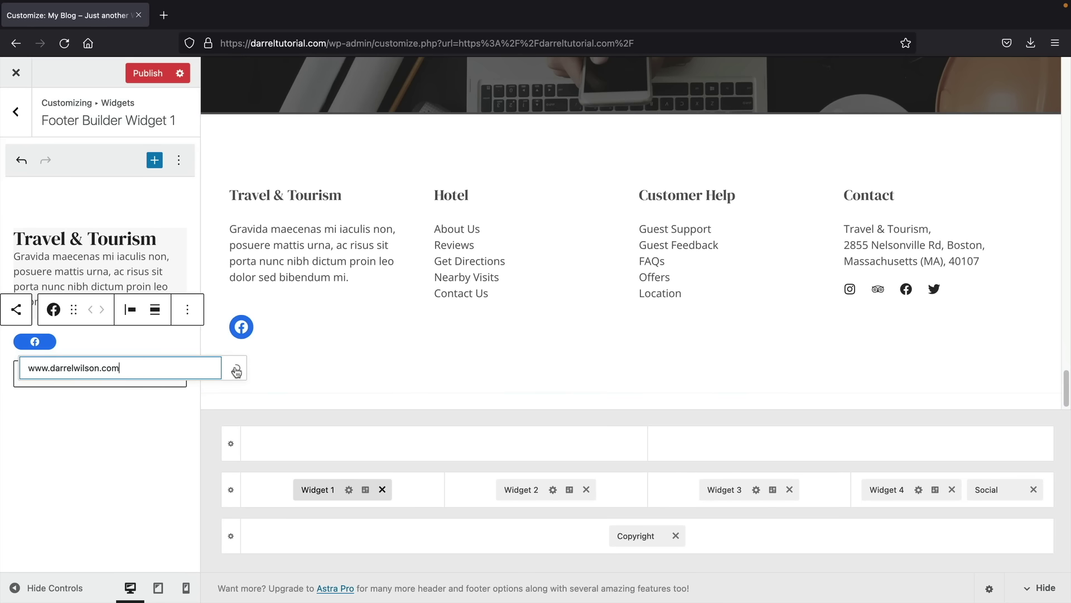
click(119, 347)
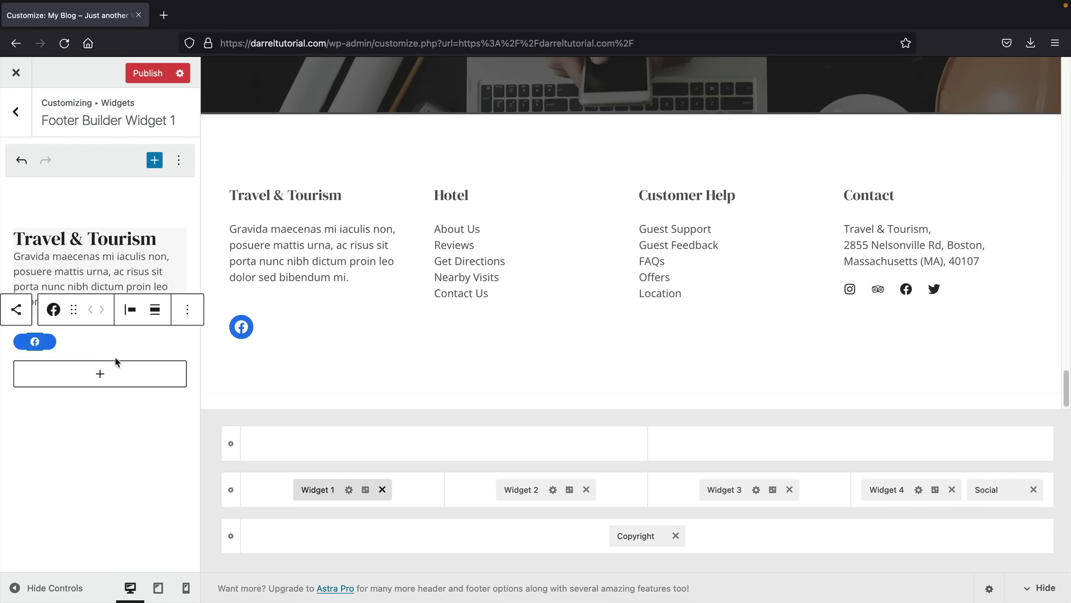
- Add a Twitter icon beside Facebook and give it a link address
click(78, 349)
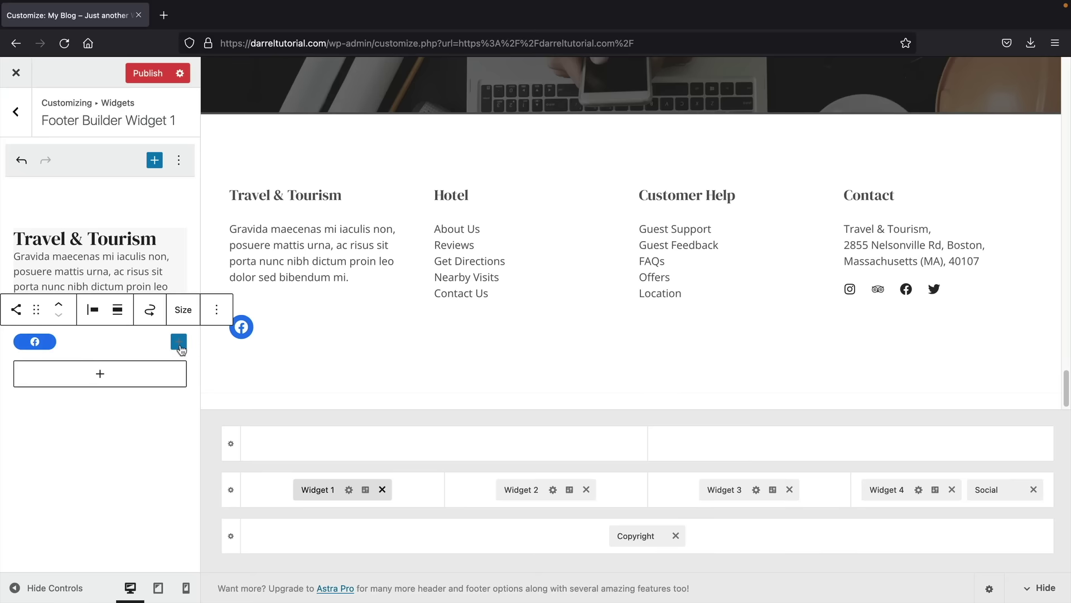
click(178, 342)
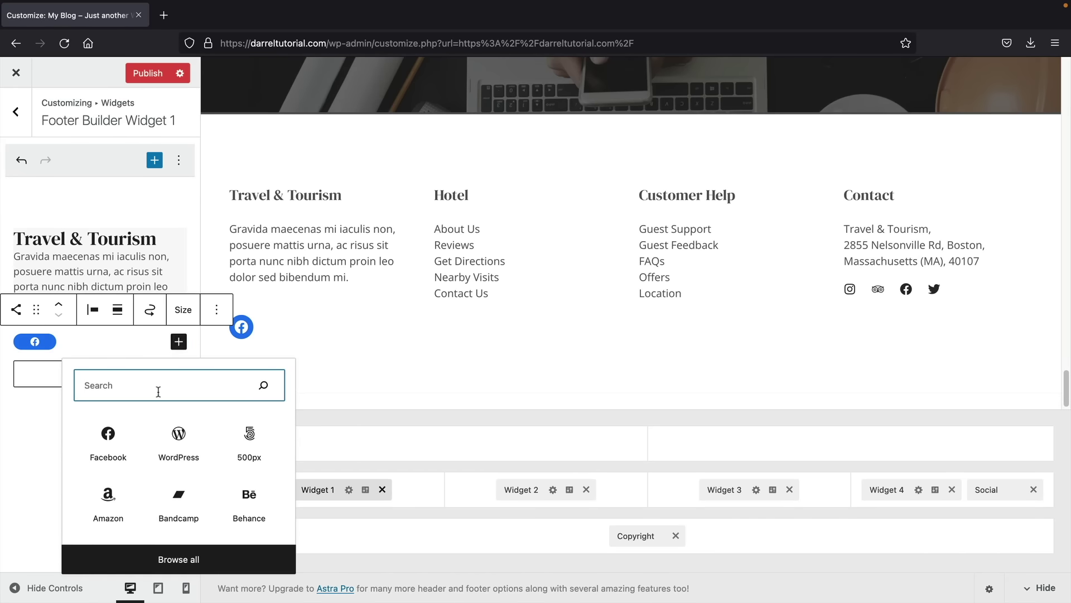
text(twitt)
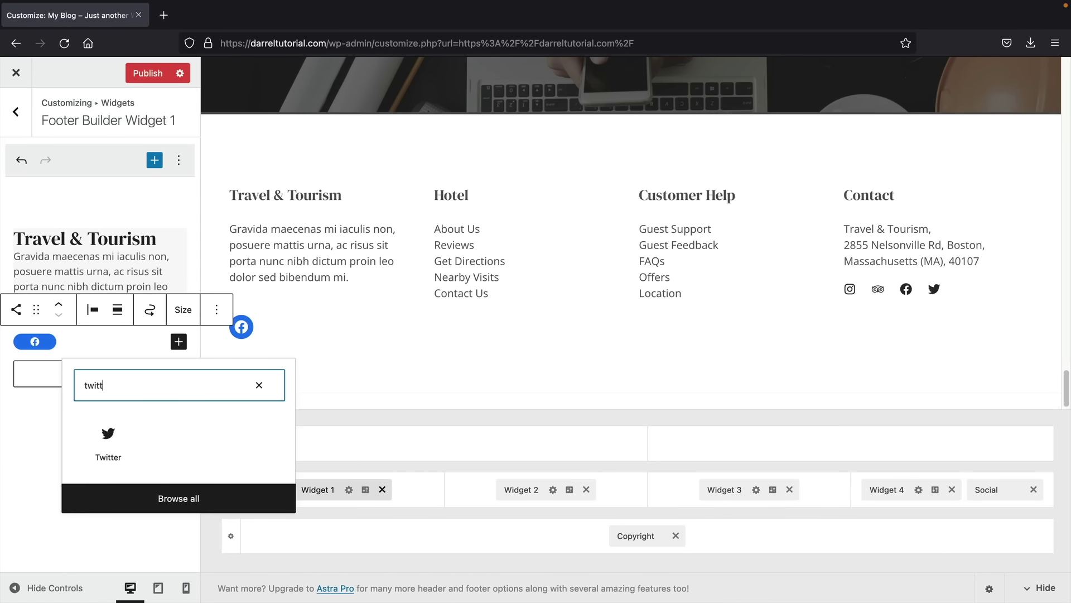
click(110, 438)
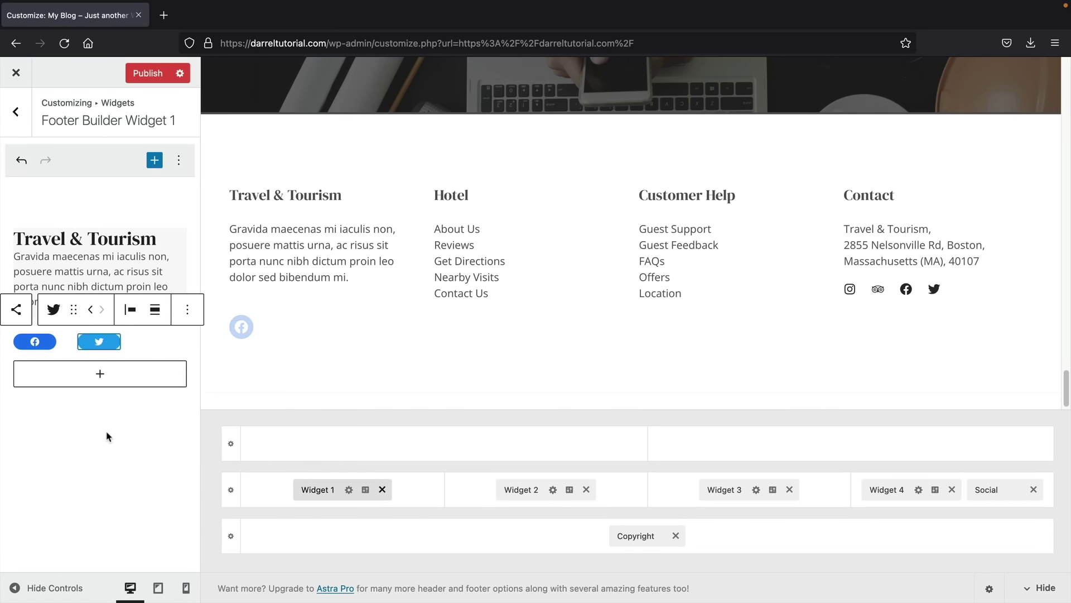
click(99, 346)
click(112, 369)
text(www.darrelwilson.com)
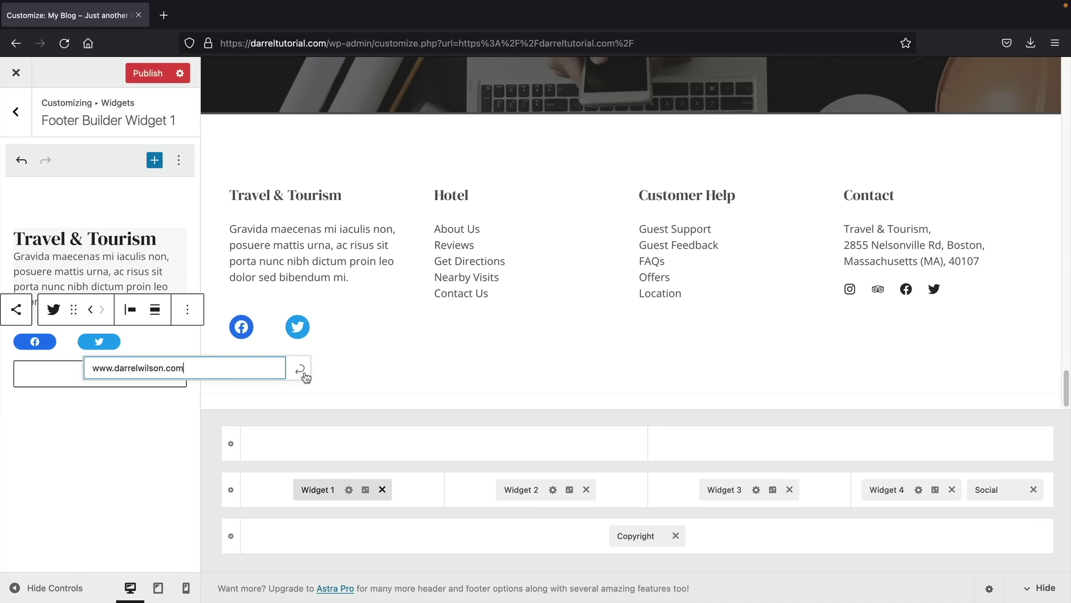
click(301, 368)
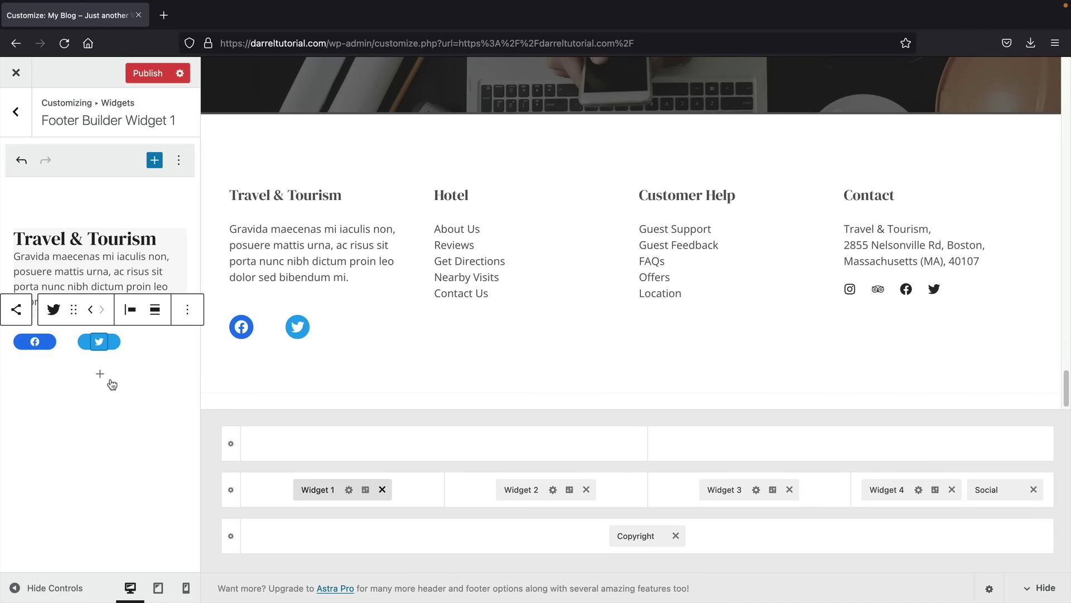
- Open footer Widget 2, with the Hotel heading and five links, closing the block inserter unused
click(522, 491)
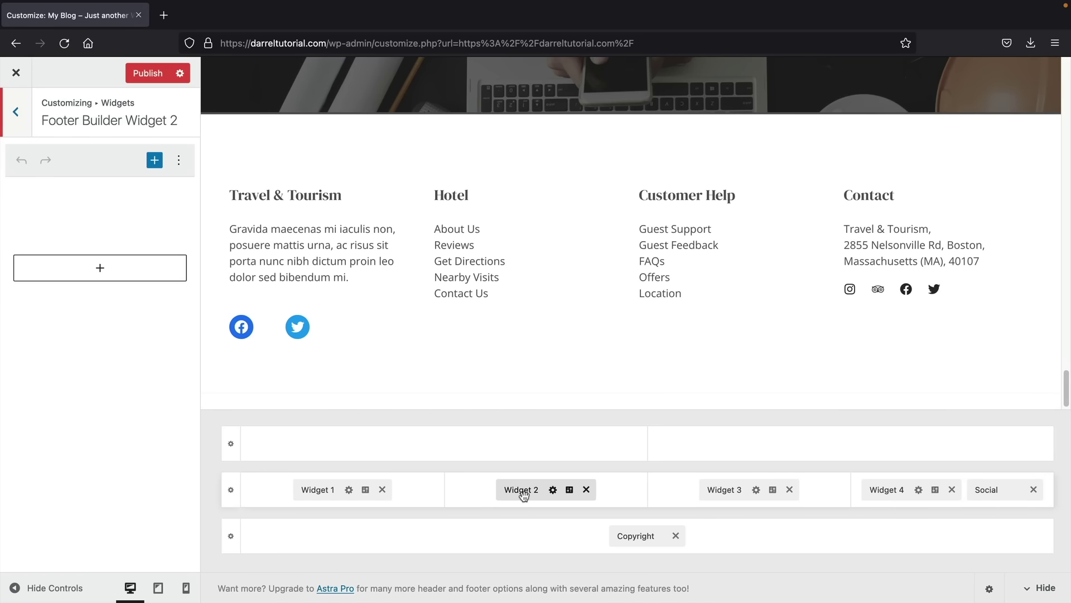
click(100, 355)
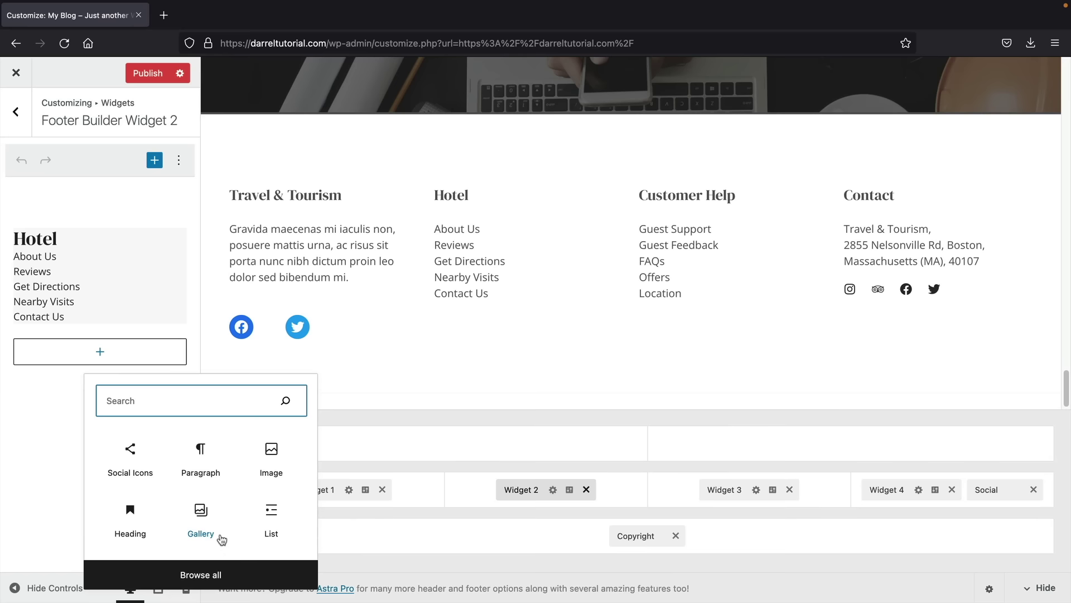
click(20, 472)
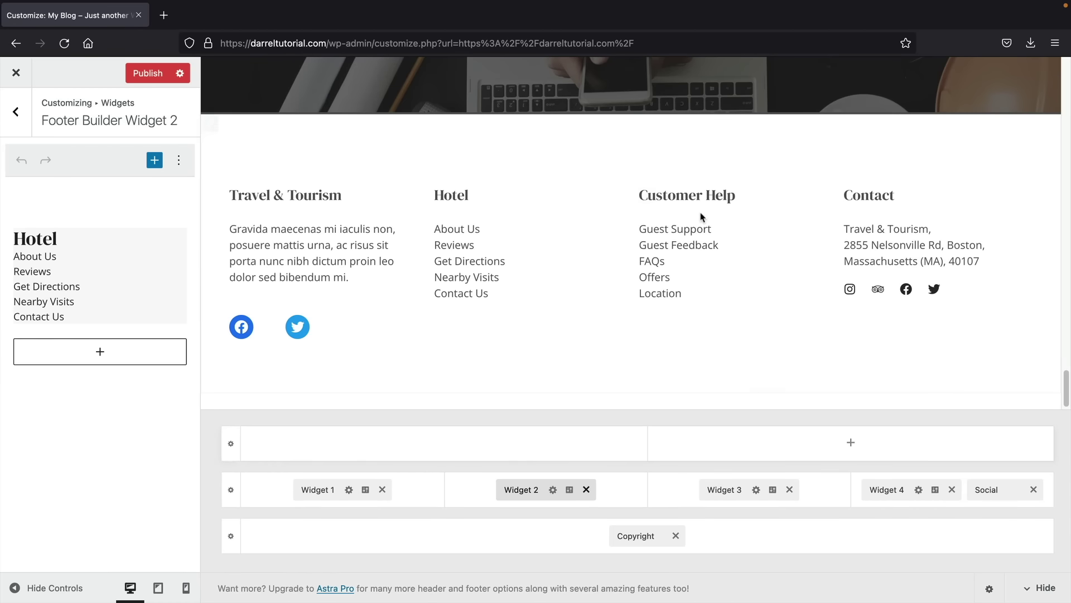
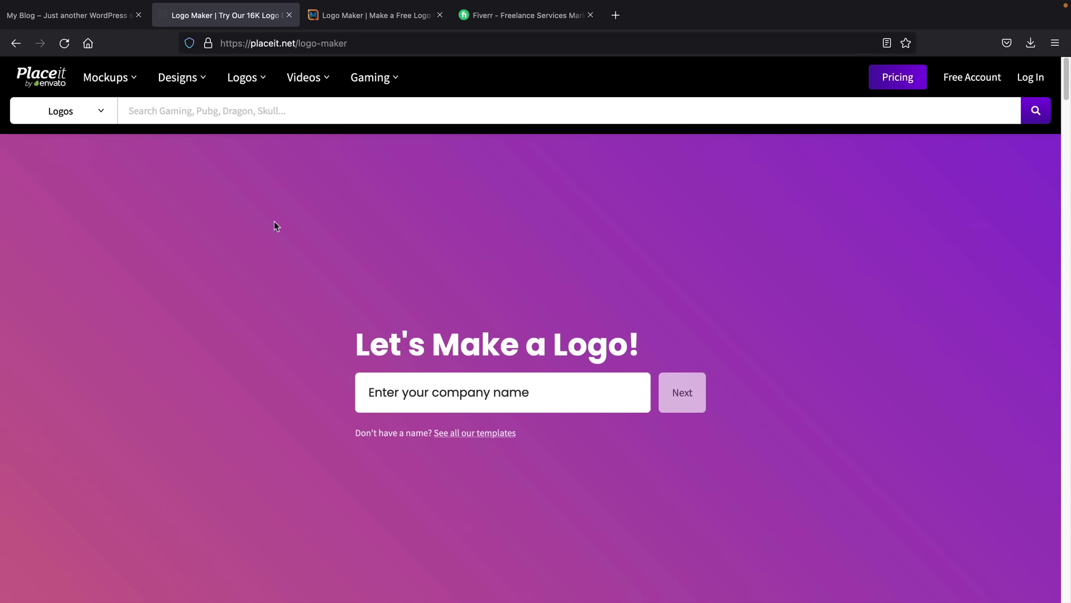
- Search Fiverr for 'logo design' gigs
click(496, 15)
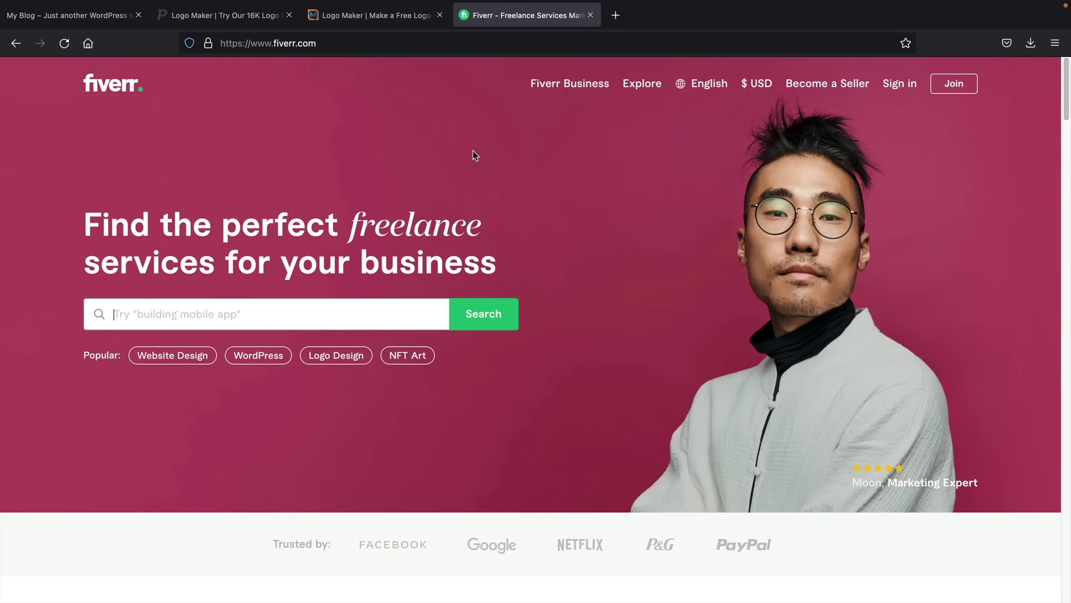
text(logo)
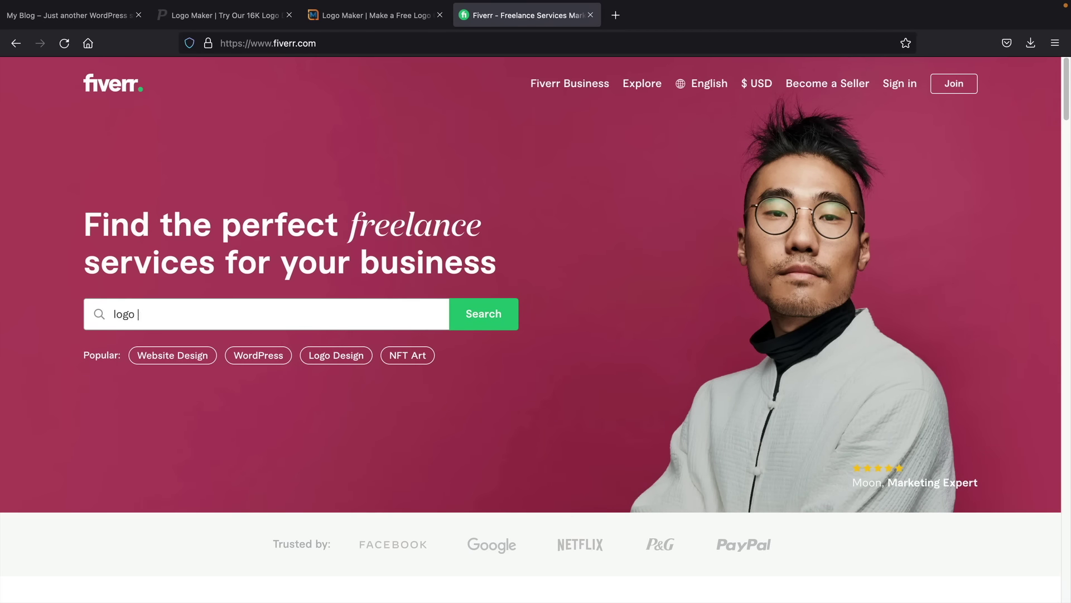
text( design)
key(Return)
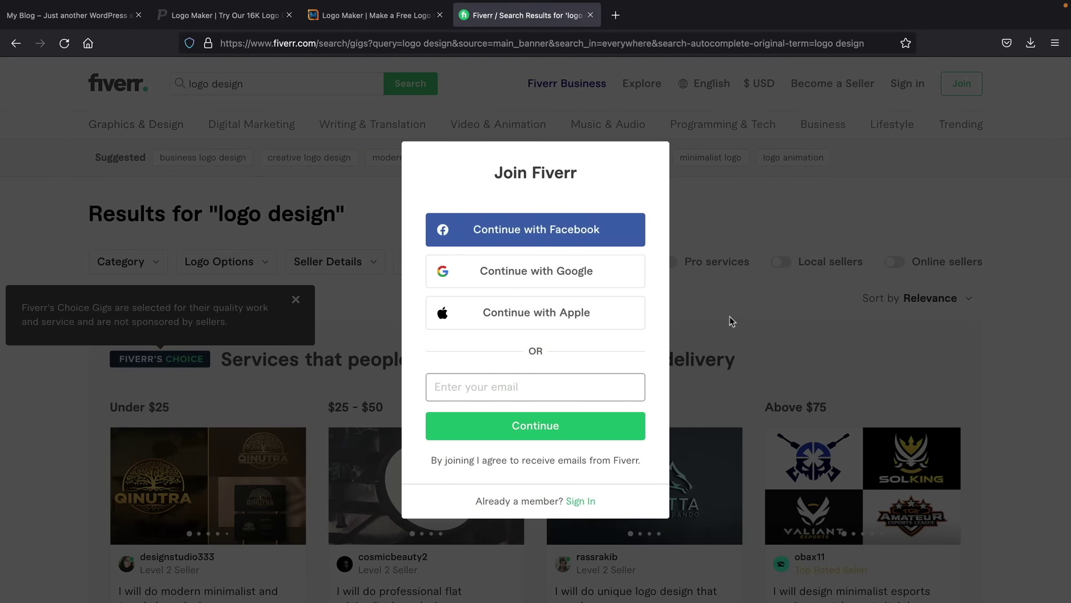
- Dismiss the sign-up prompt and scroll through the logo design gigs priced from $10 to $75
click(729, 316)
scroll(720, 317, down, 3)
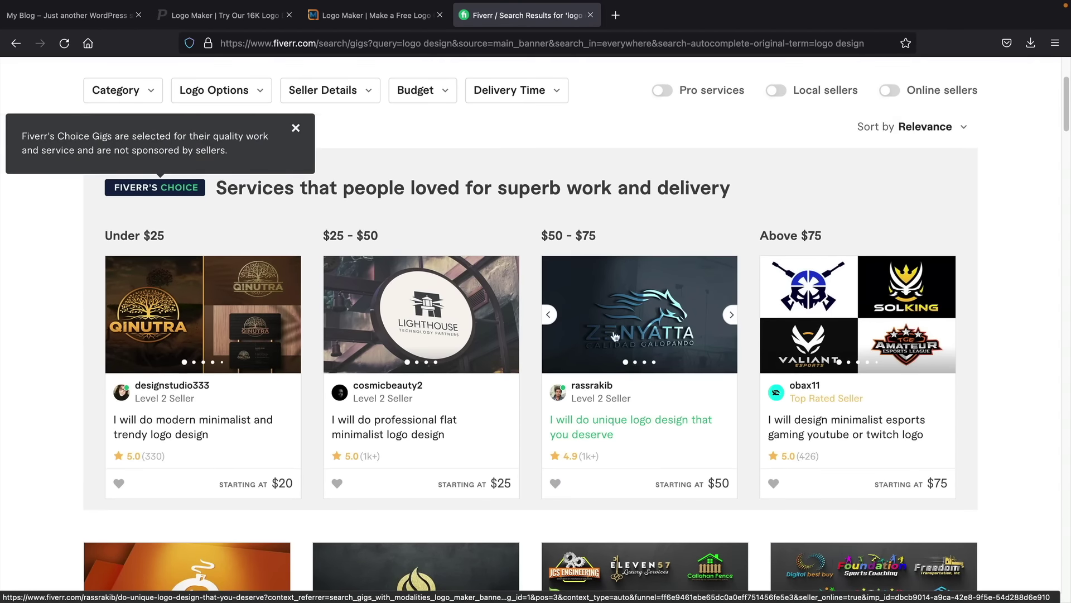
scroll(836, 324, down, 3)
scroll(836, 325, down, 1)
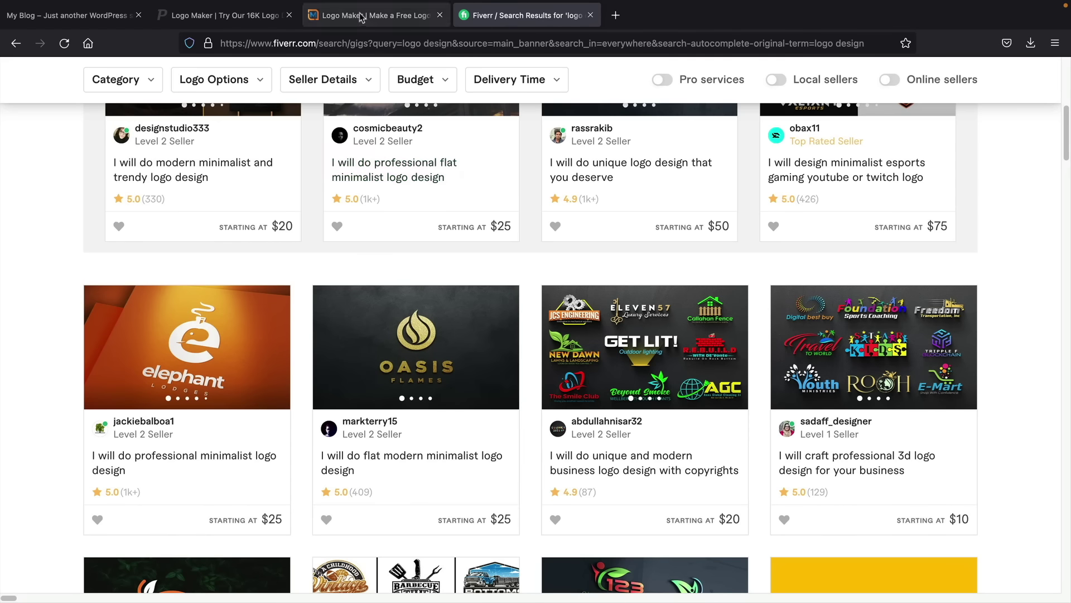
click(362, 18)
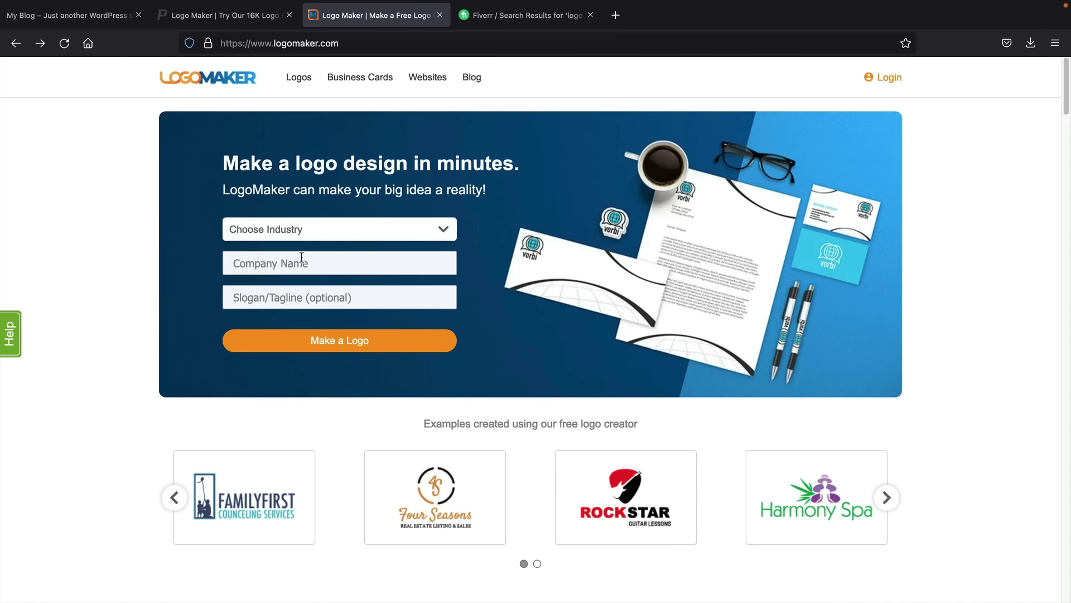
- Generate LogoMaker designs for the Animals & Pets industry using the company name
click(317, 234)
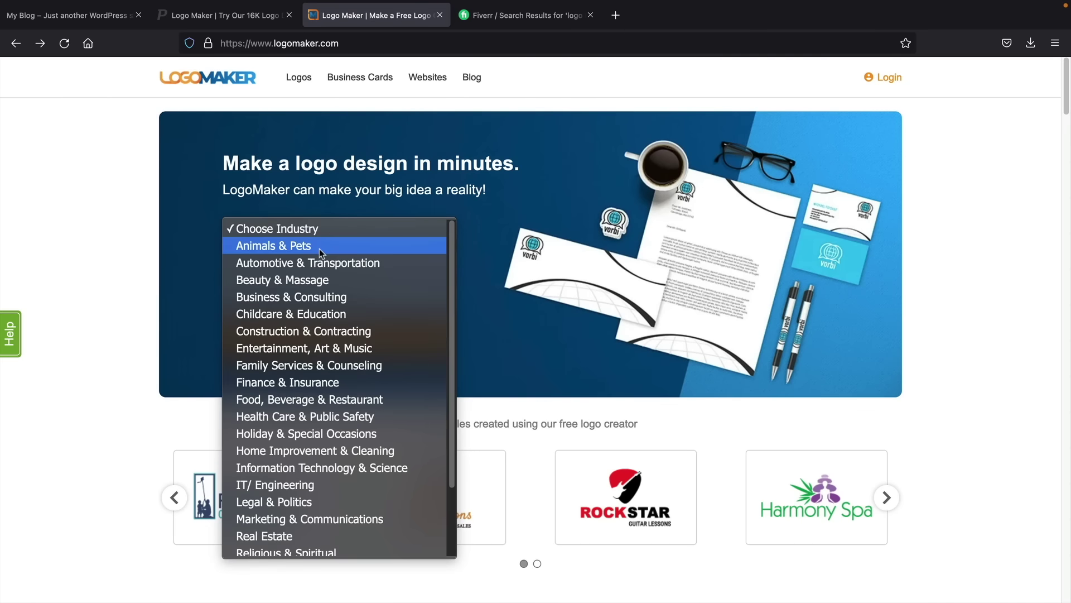
click(319, 246)
click(333, 341)
click(349, 265)
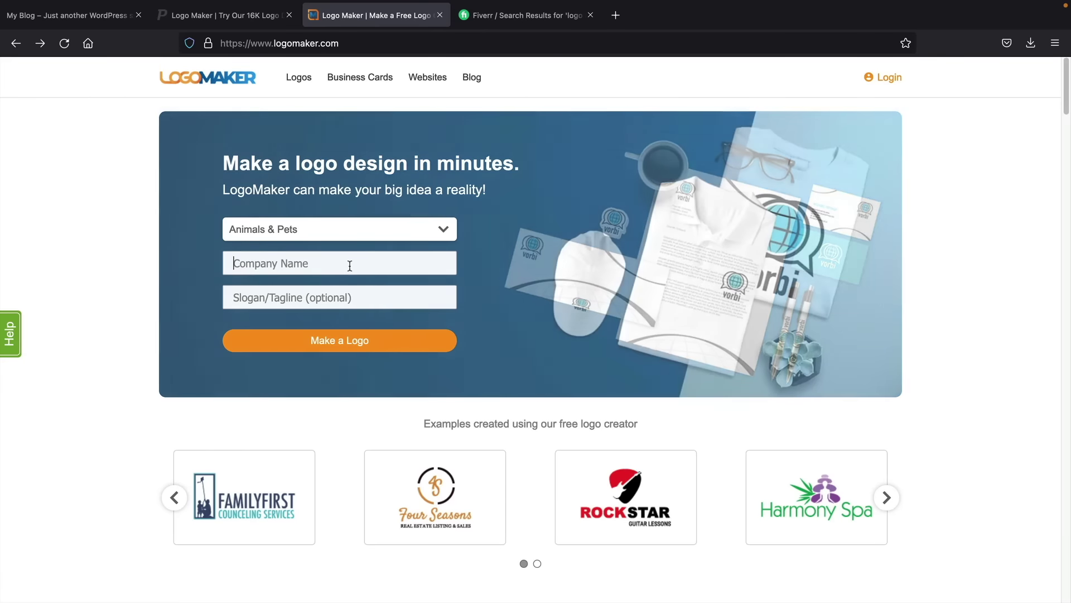
text(darrelwilson.com)
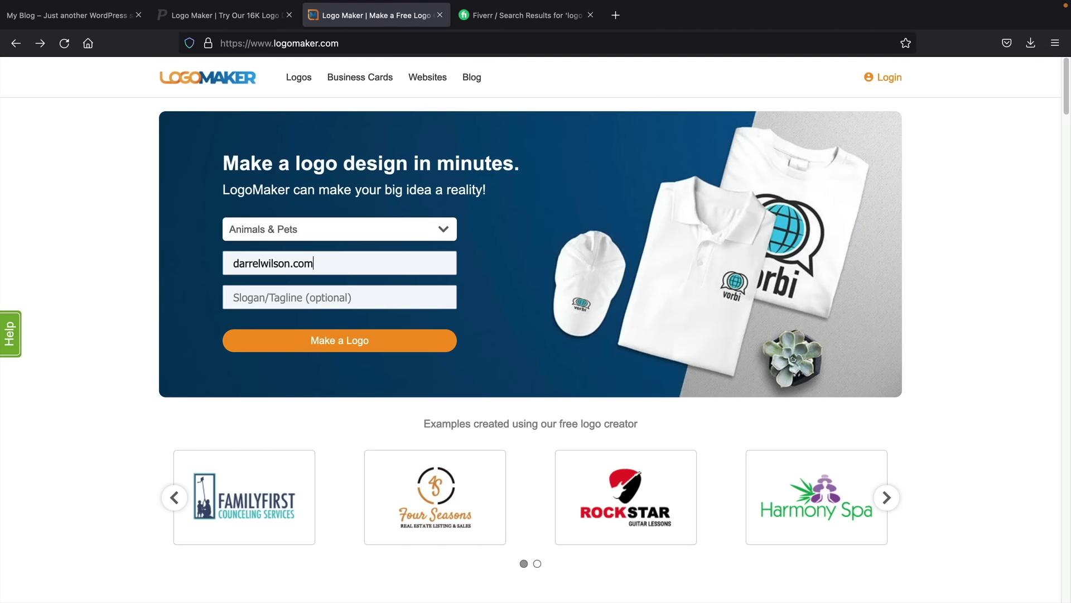
key(Return)
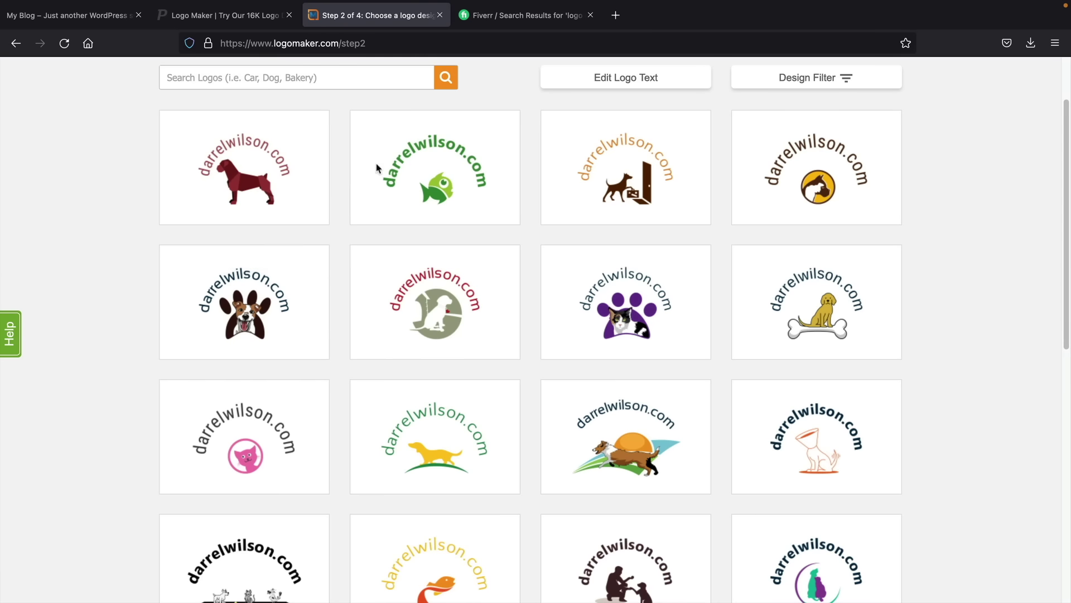
mouse_move(603, 180)
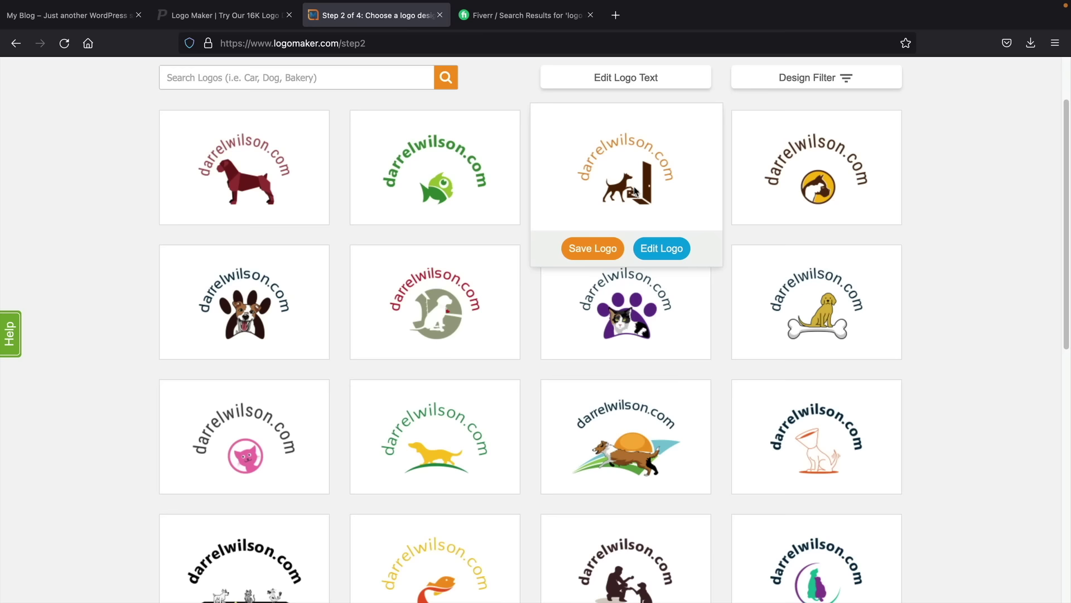
- In Placeit, enter the site name and generate logo templates for the Bar industry
click(502, 17)
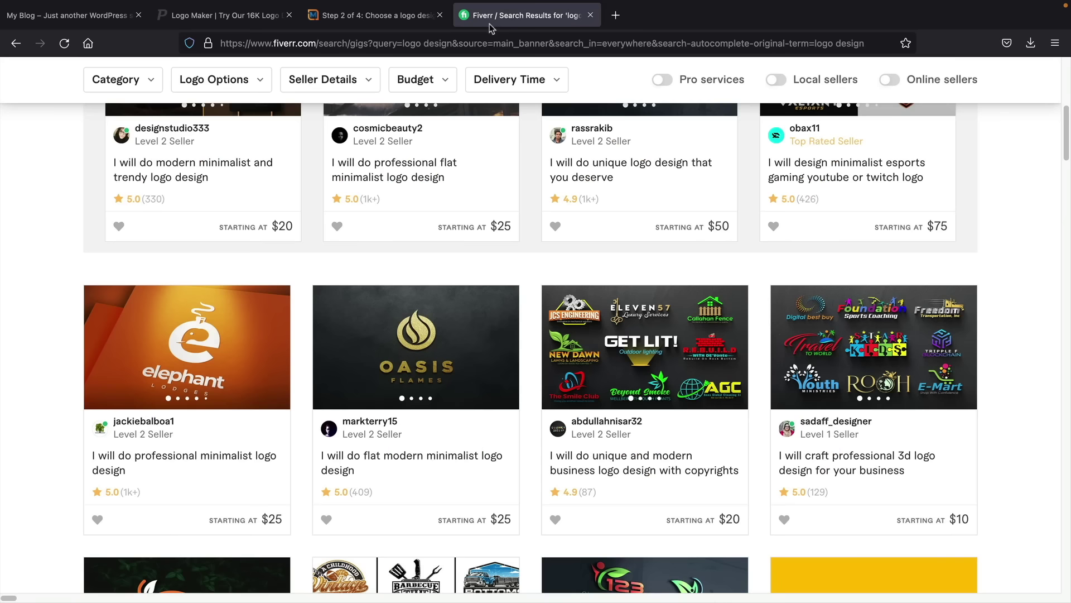
click(389, 22)
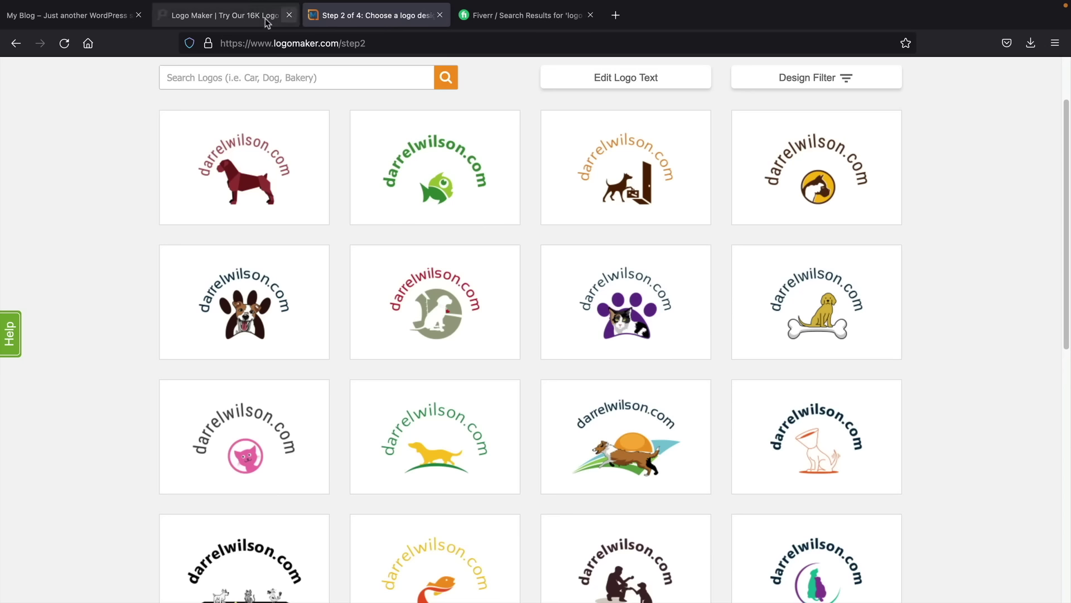
click(223, 15)
mouse_move(181, 77)
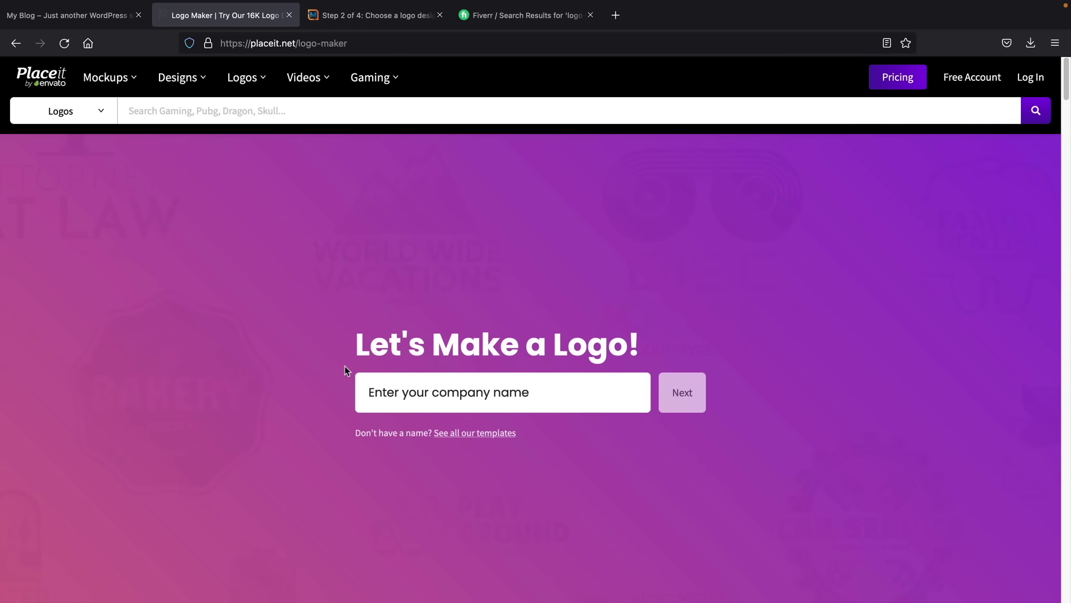
text(darrelwilson.com)
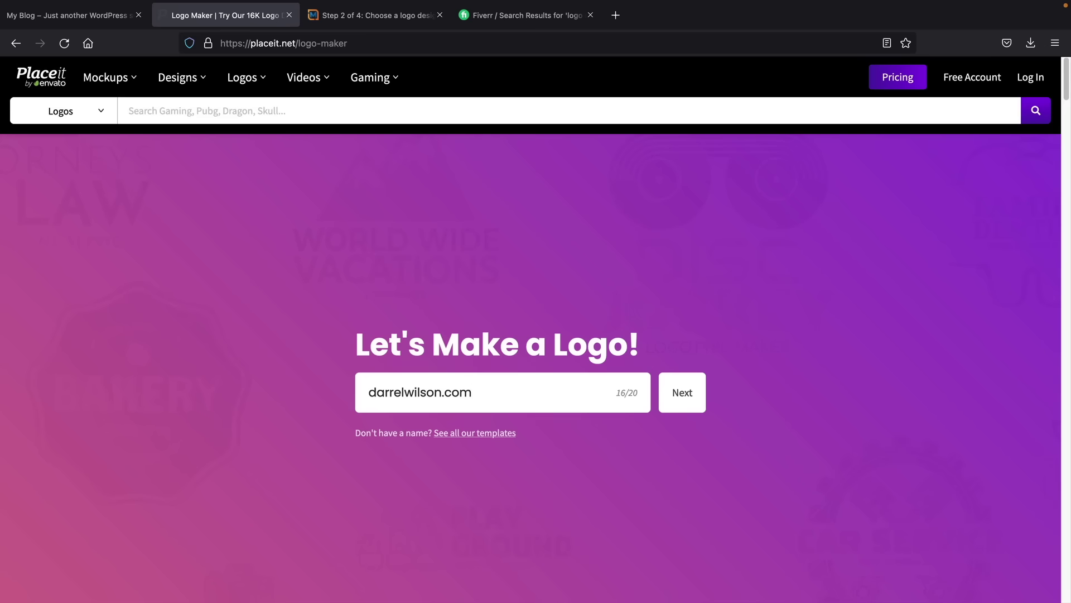
click(675, 399)
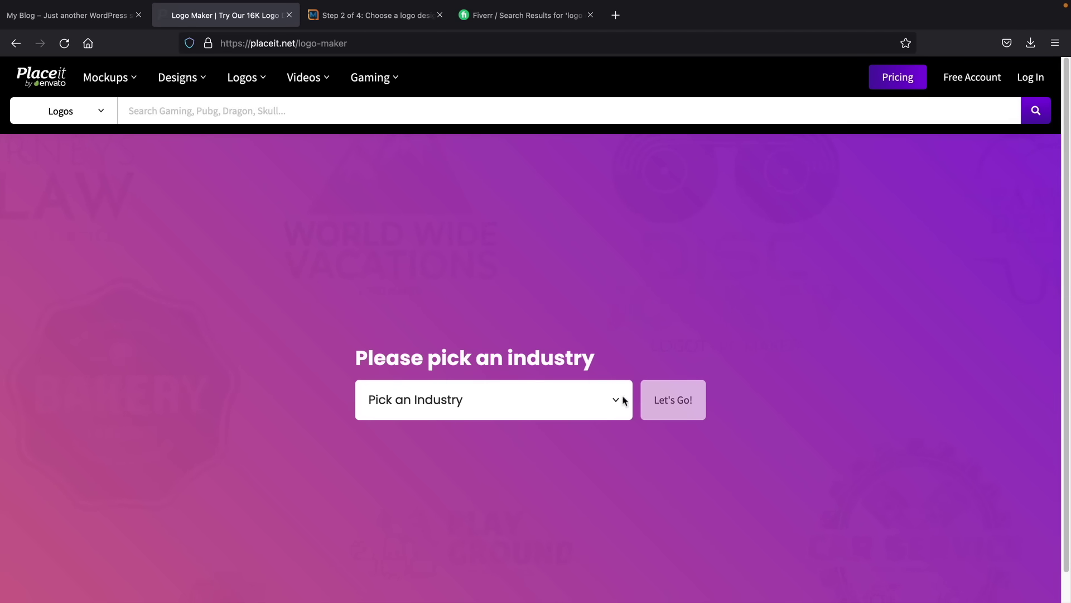
click(628, 399)
scroll(504, 524, down, 2)
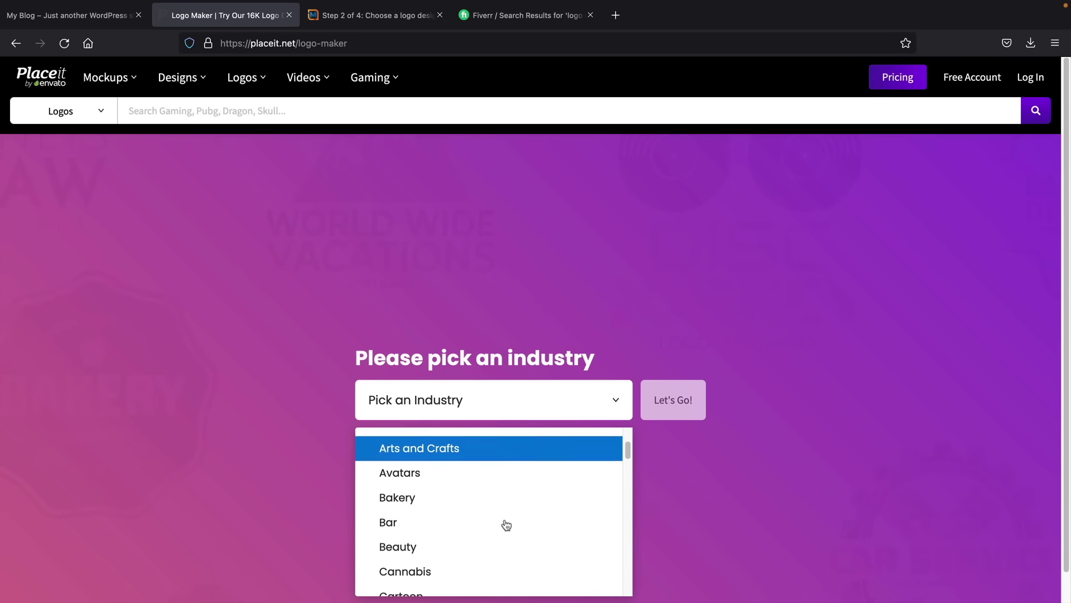
click(465, 515)
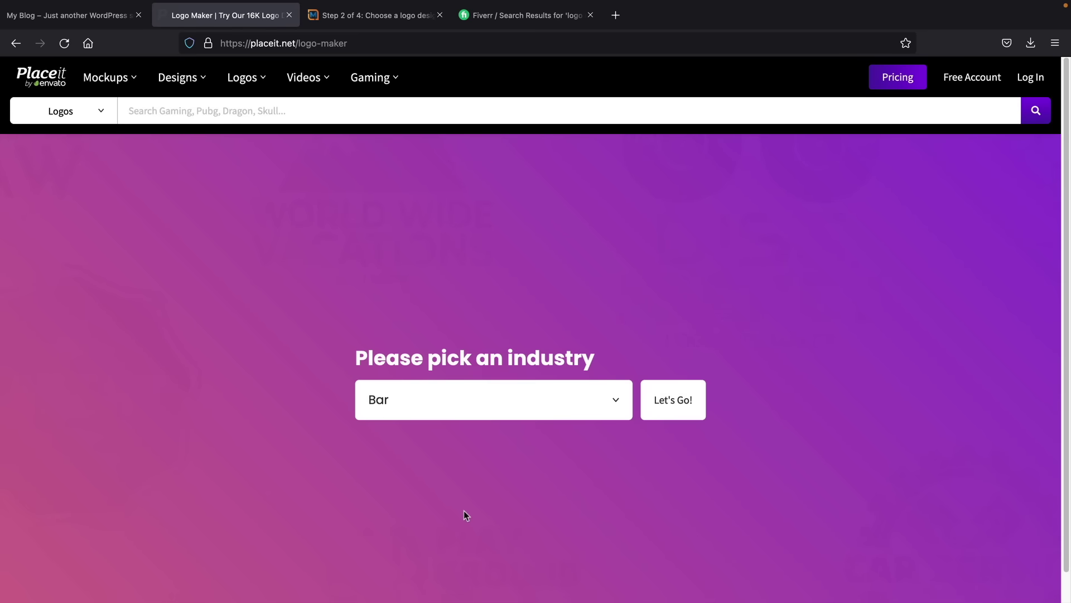
click(684, 411)
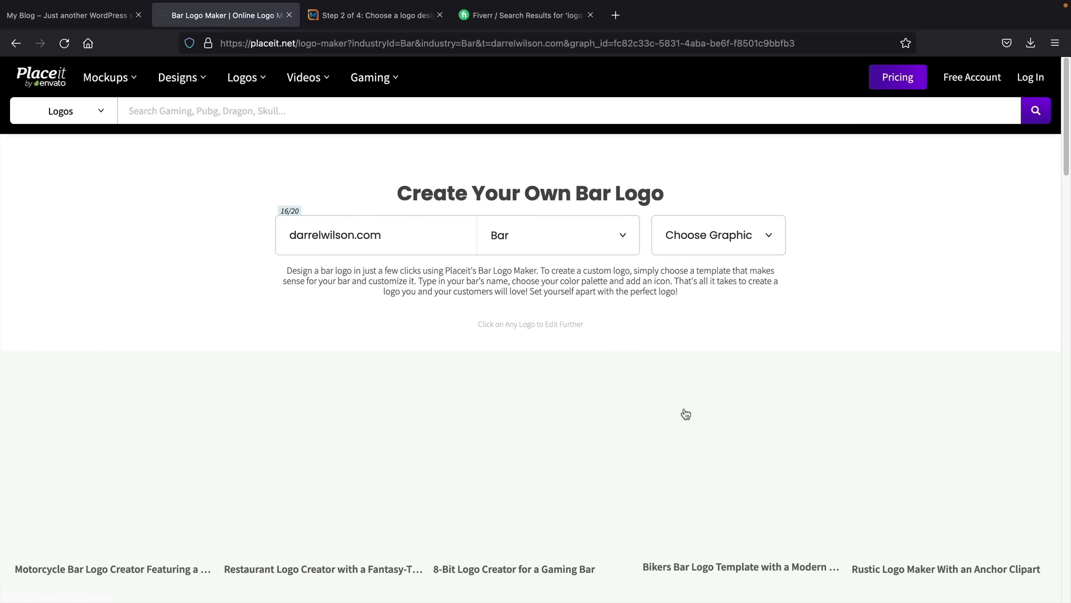
- Browse the generated Bar logo templates, then return to the WordPress blog
scroll(685, 414, down, 1)
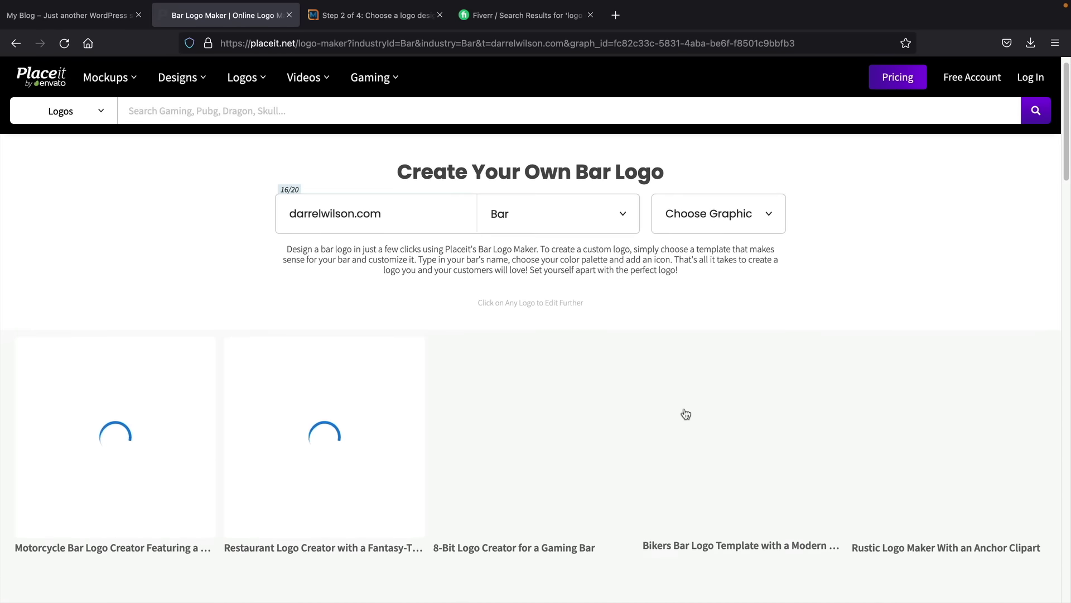
scroll(685, 414, down, 1)
scroll(686, 414, up, 1)
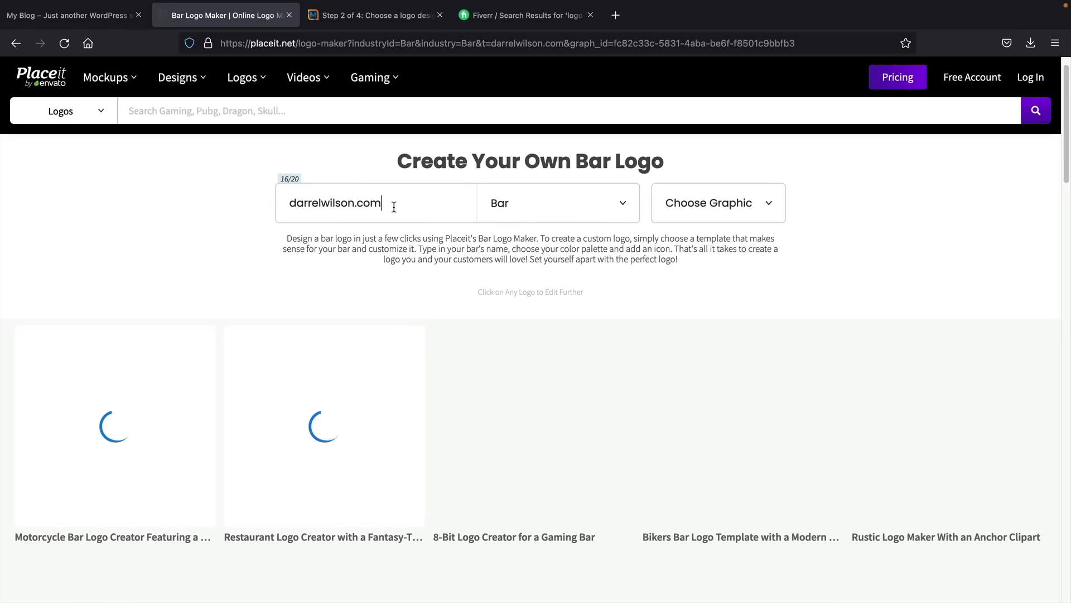
drag(394, 206, 292, 209)
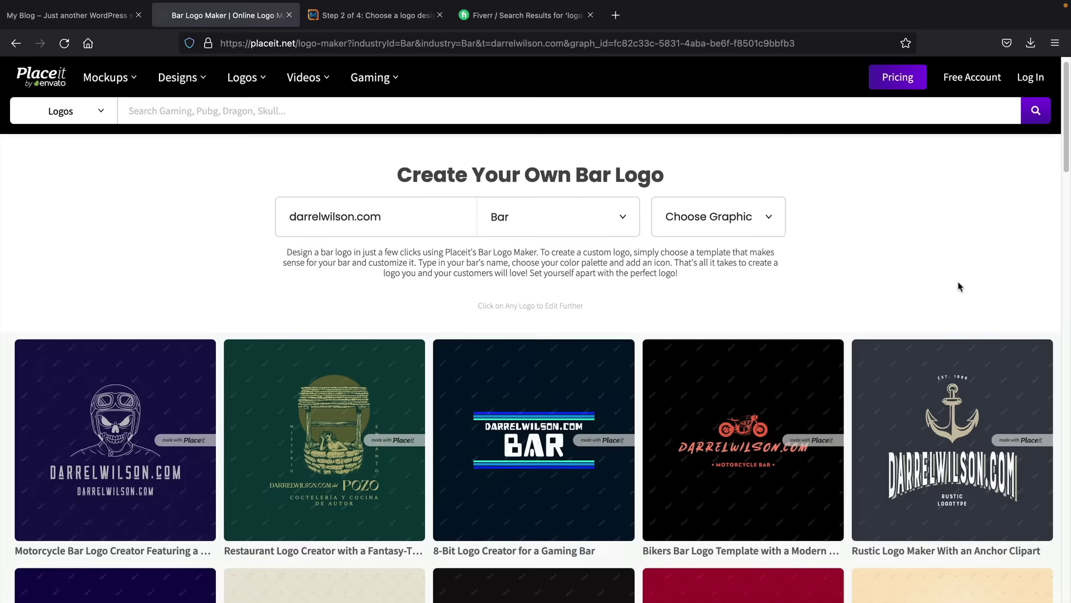
middle_click(960, 281)
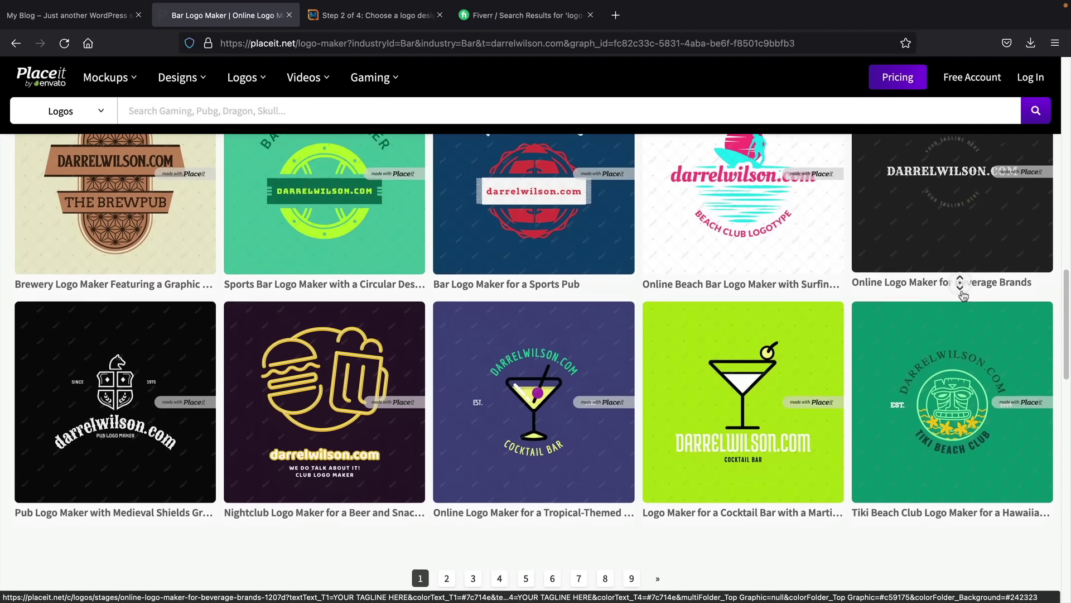
click(772, 366)
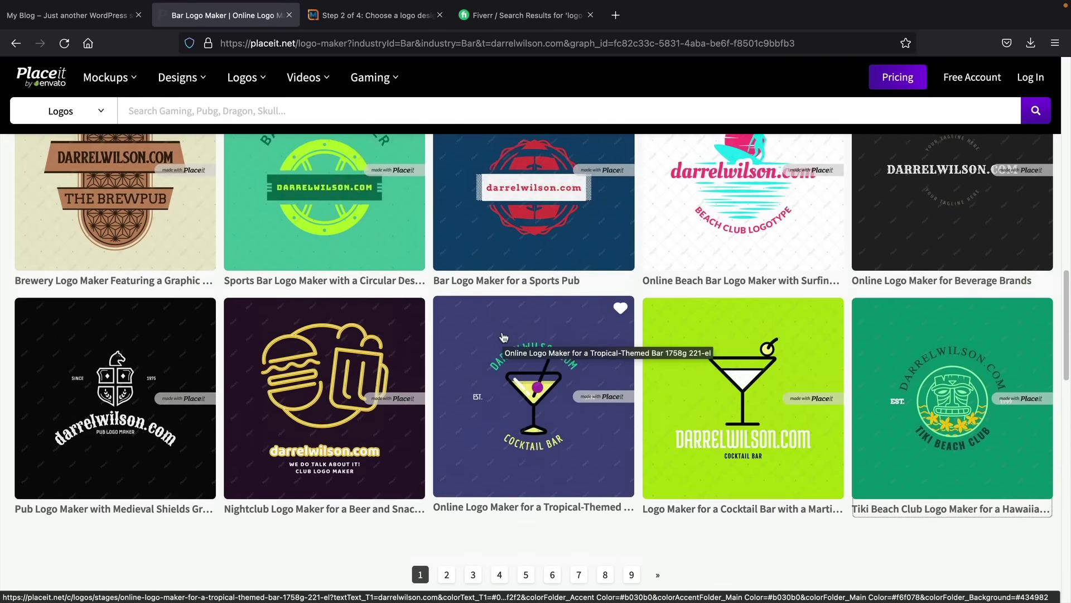
scroll(504, 337, up, 10)
scroll(509, 341, up, 5)
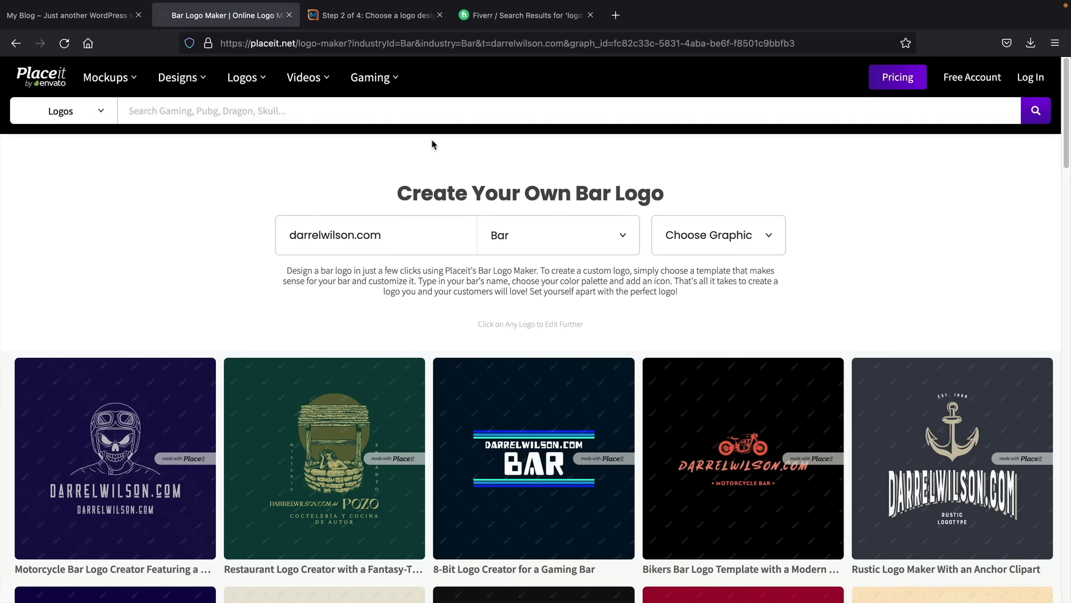
click(88, 21)
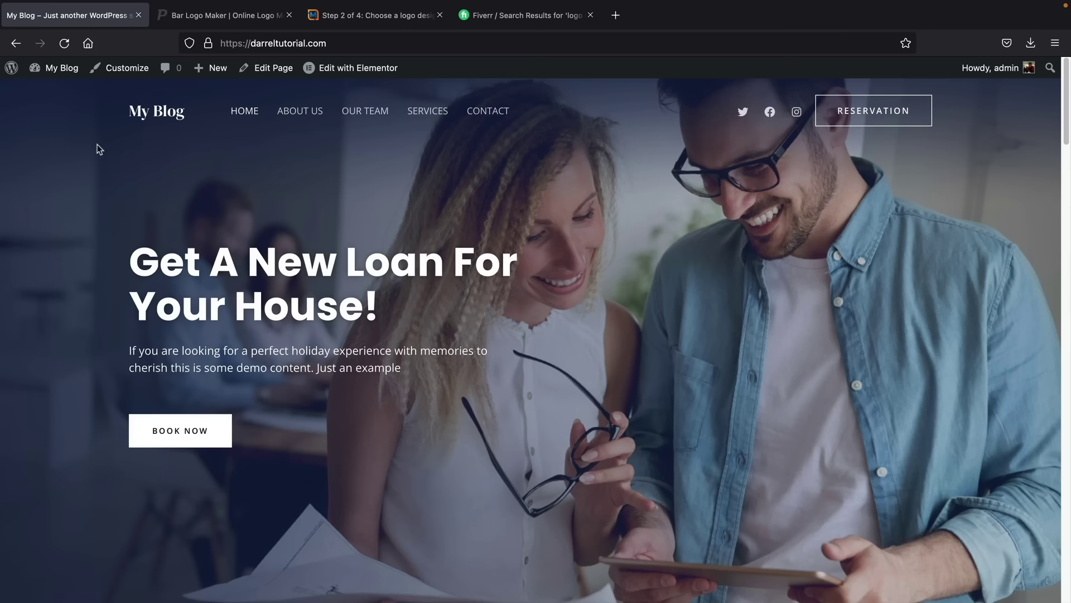
- In the Customizer's Site Title & Logo panel, turn off Display Site Title and set Logo Width to 51 px
click(129, 68)
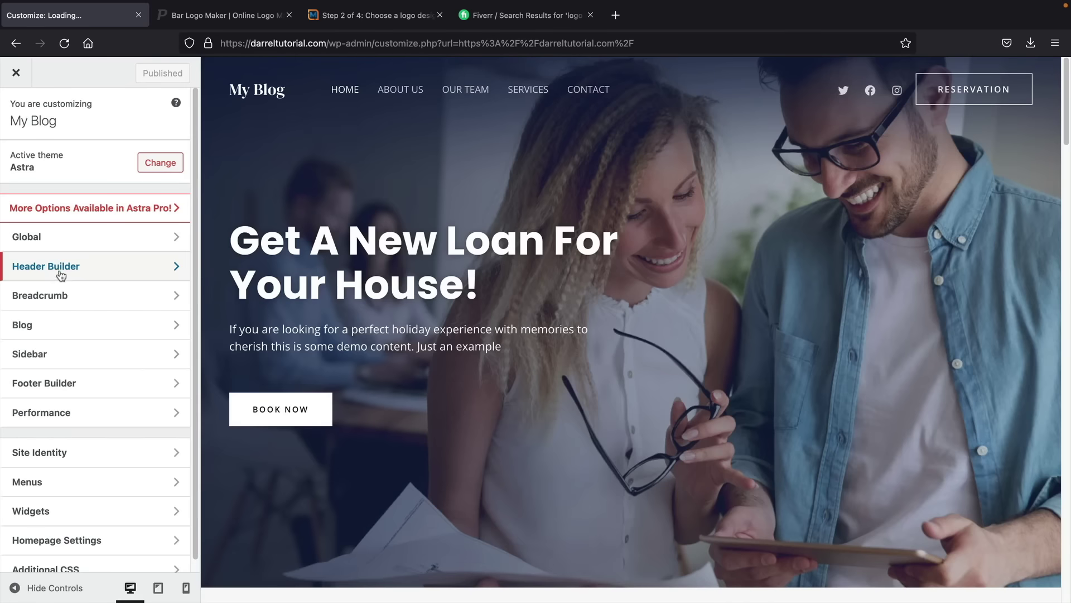
click(60, 272)
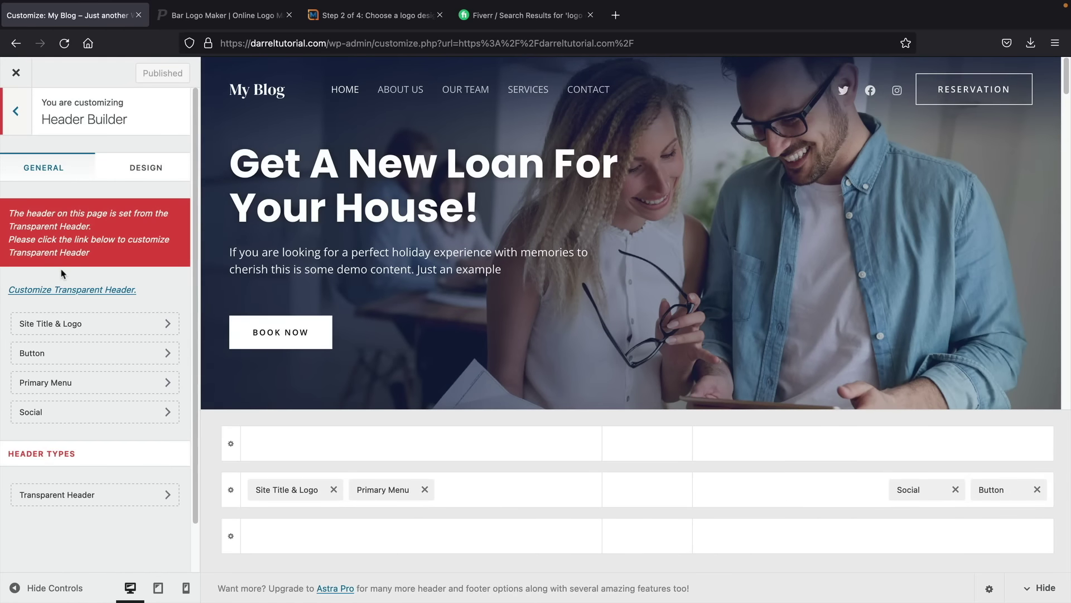
click(38, 331)
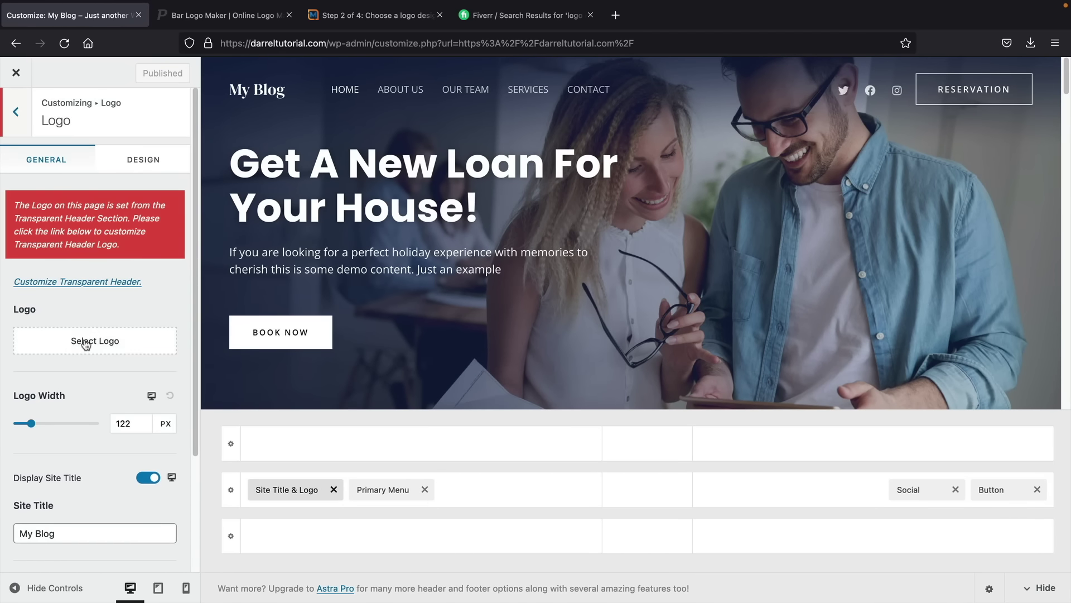
click(90, 341)
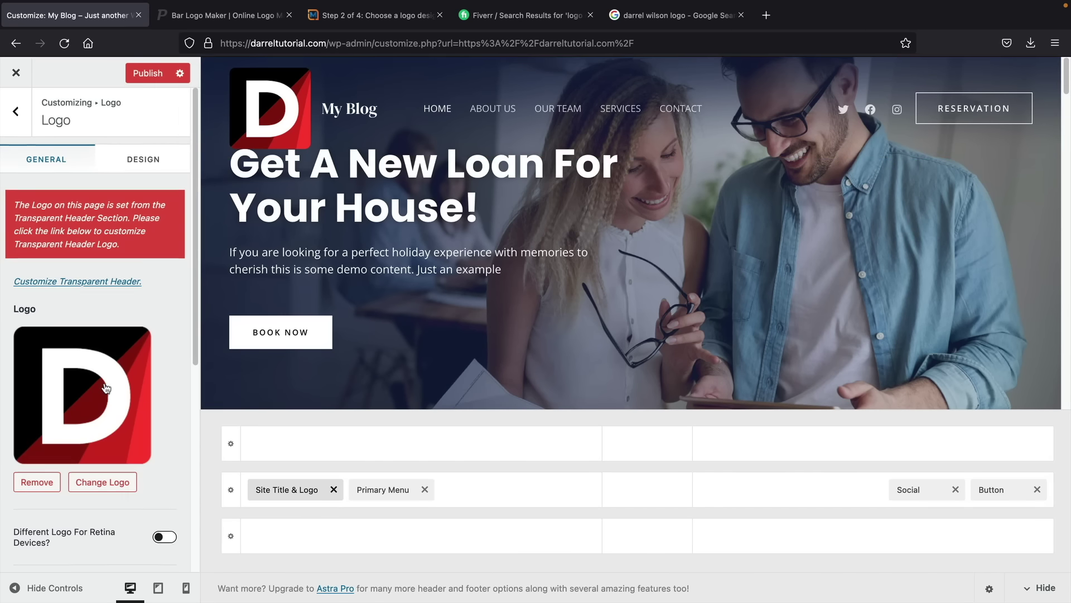
scroll(106, 388, down, 5)
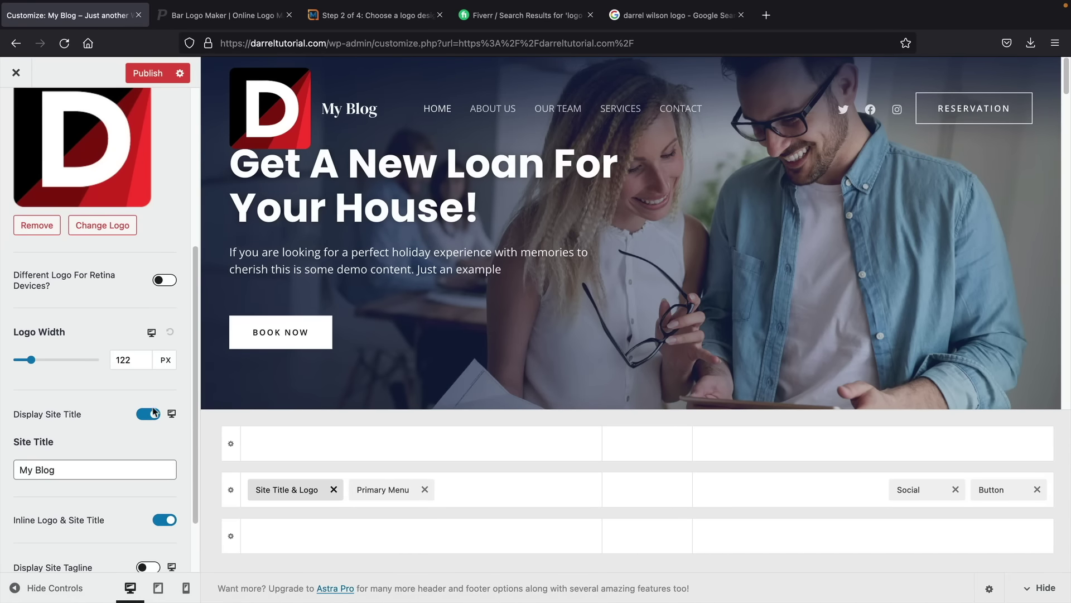
scroll(149, 409, down, 2)
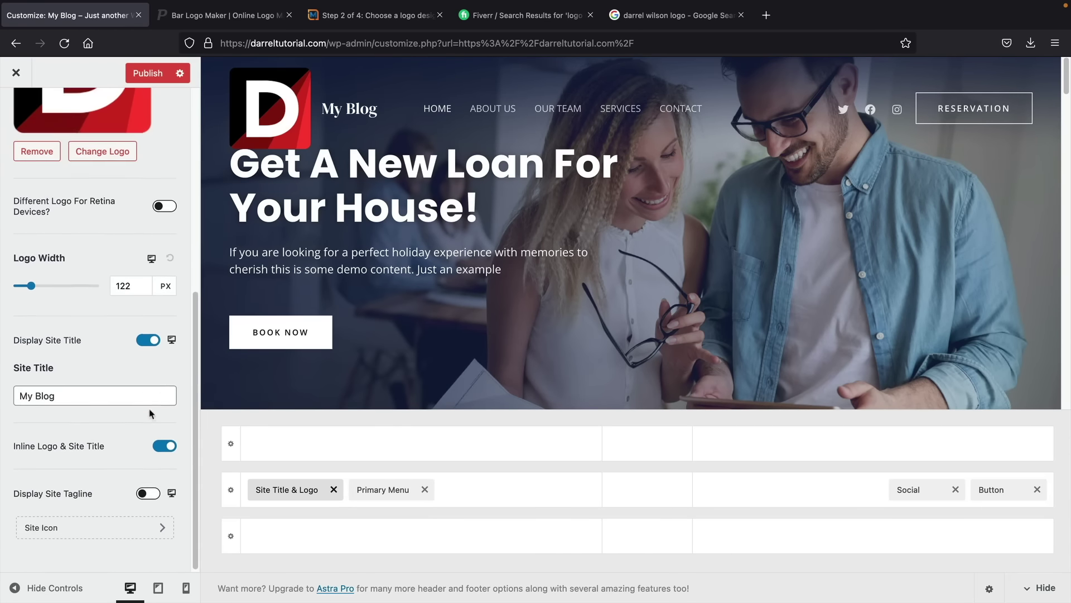
click(150, 342)
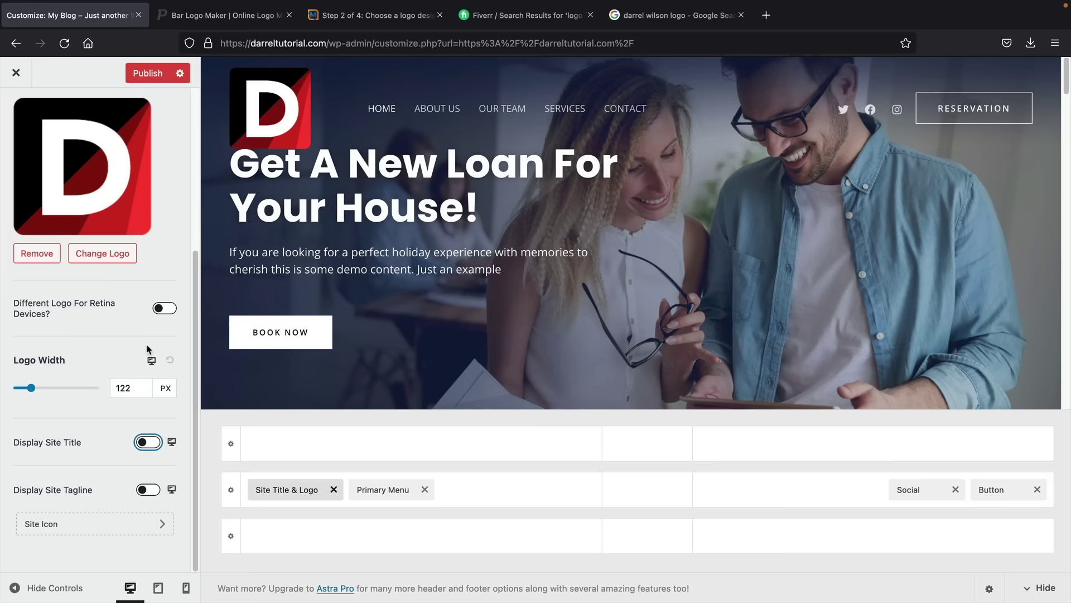
drag(34, 388, 25, 391)
click(128, 395)
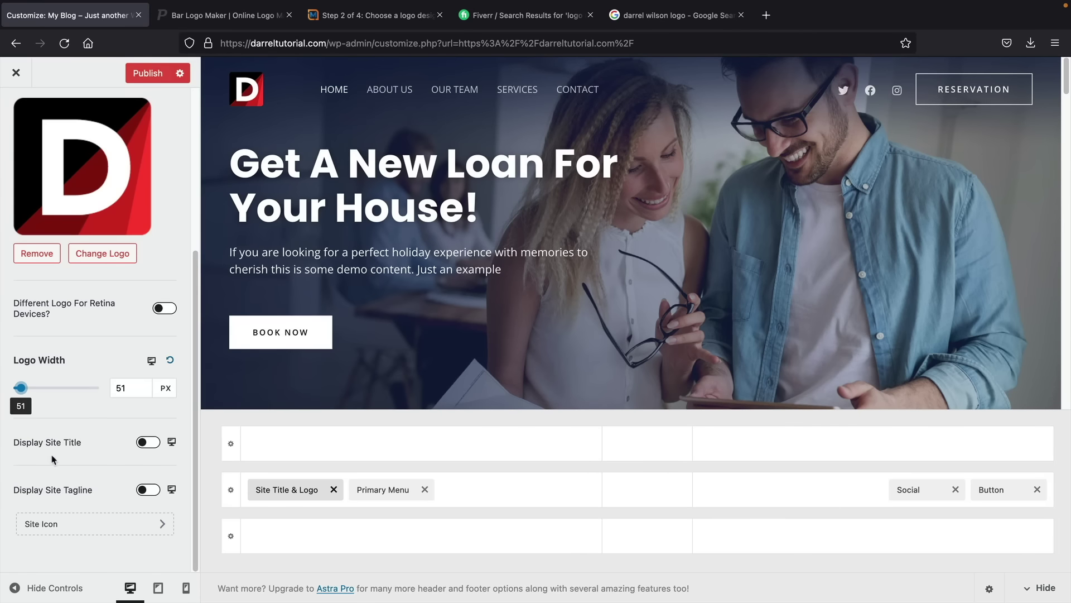
- Set the cropped red D logo as the site icon and publish the Customizer changes
click(49, 531)
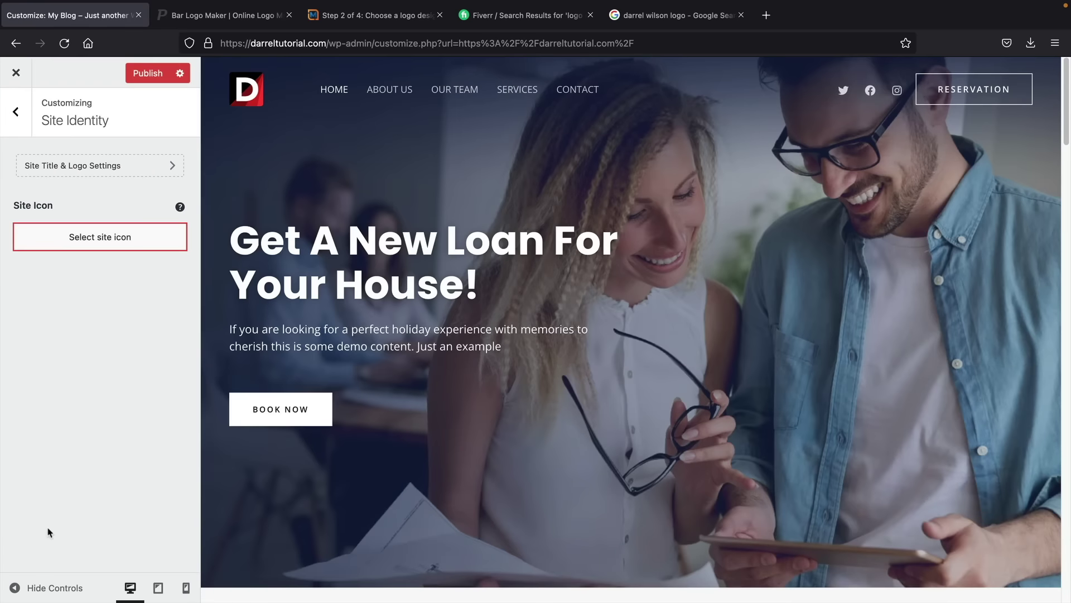
click(116, 243)
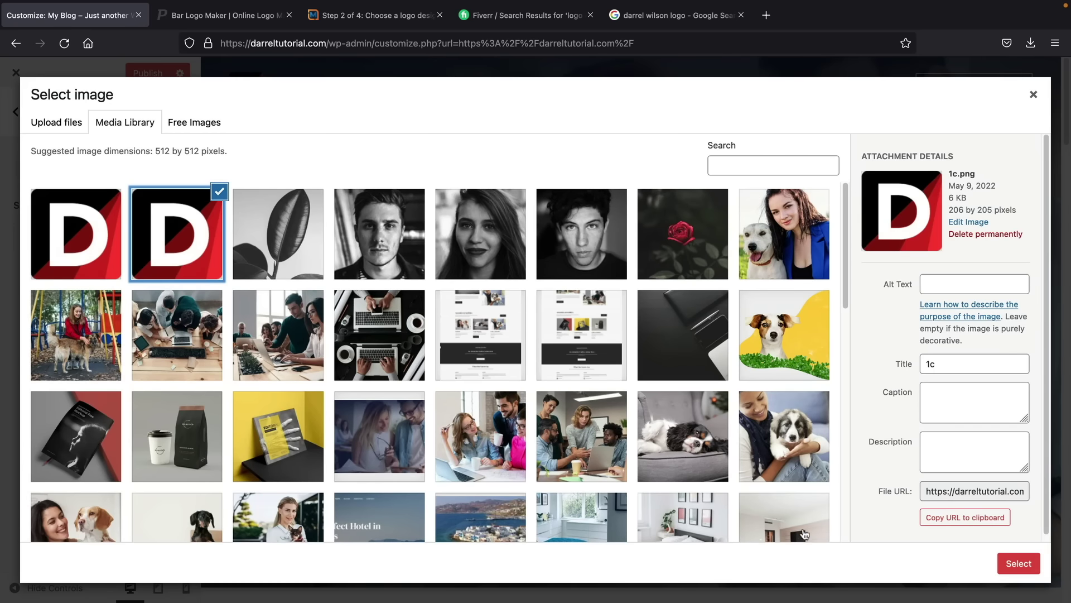
click(1019, 563)
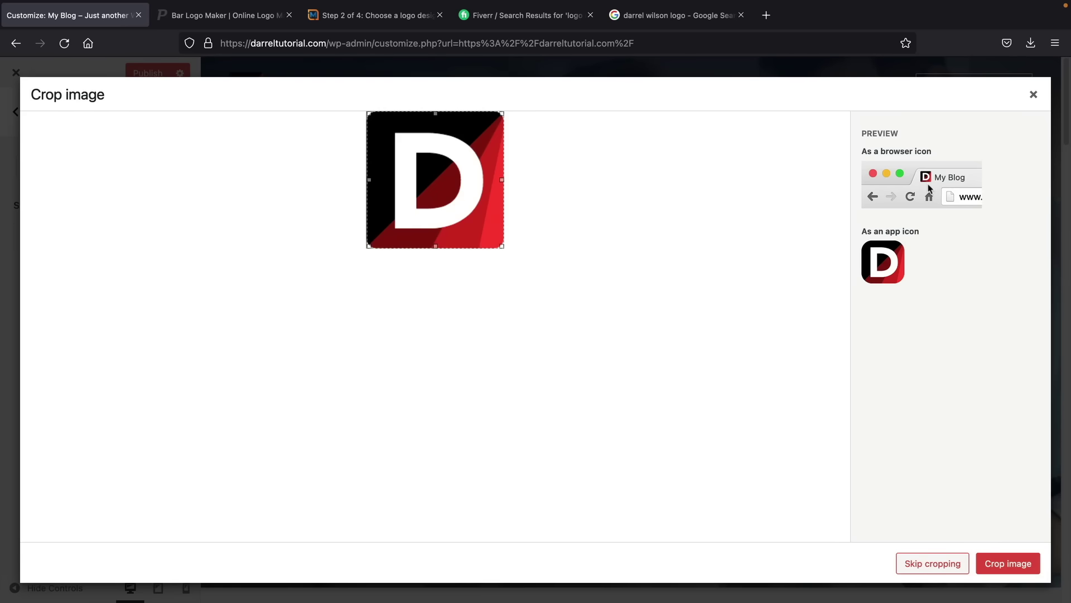
click(1021, 565)
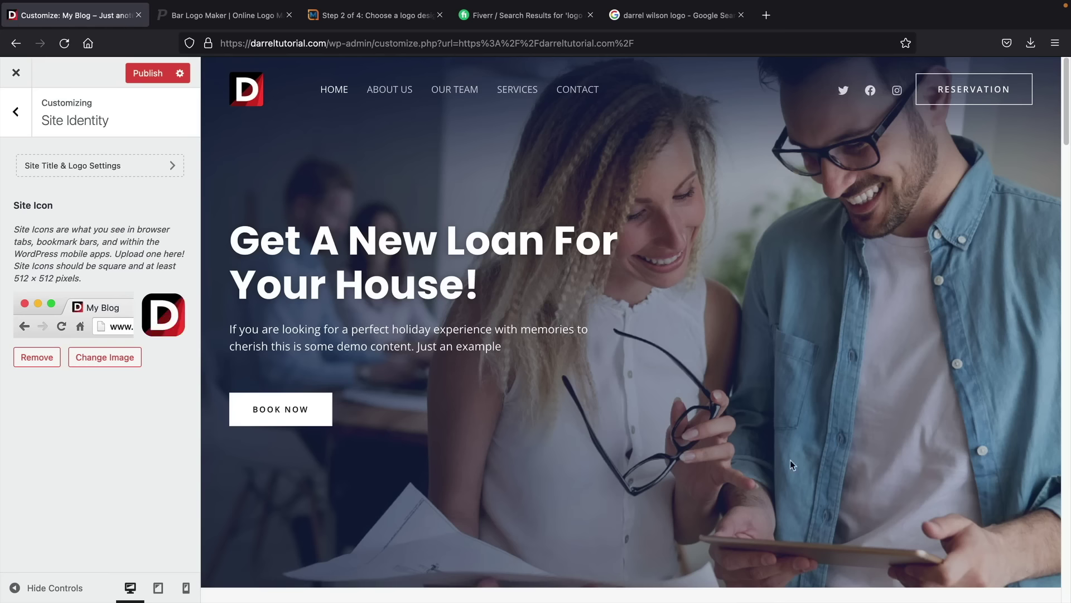
click(144, 77)
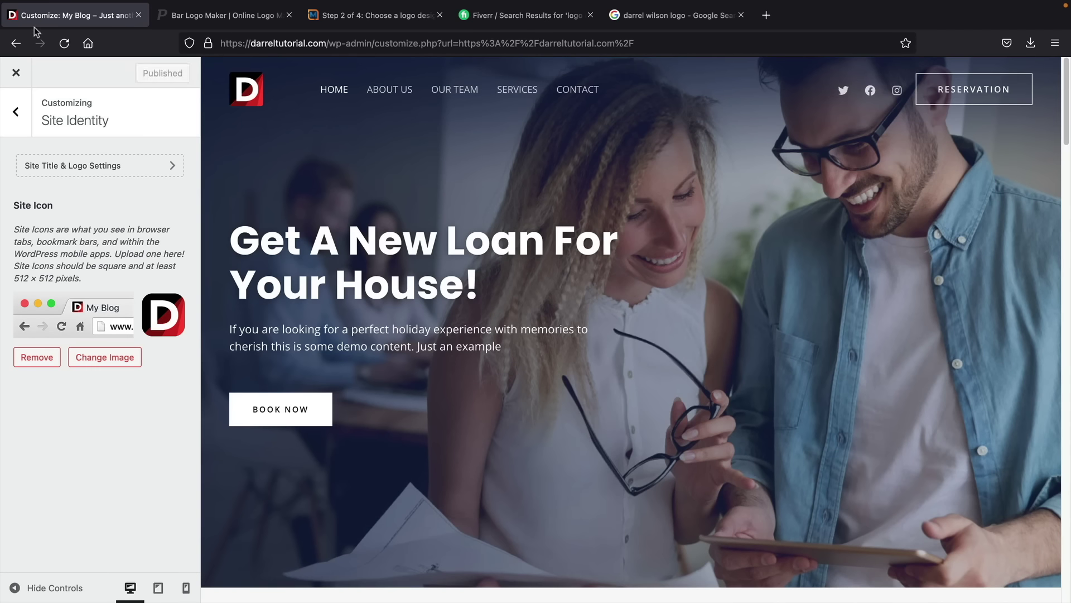
click(17, 74)
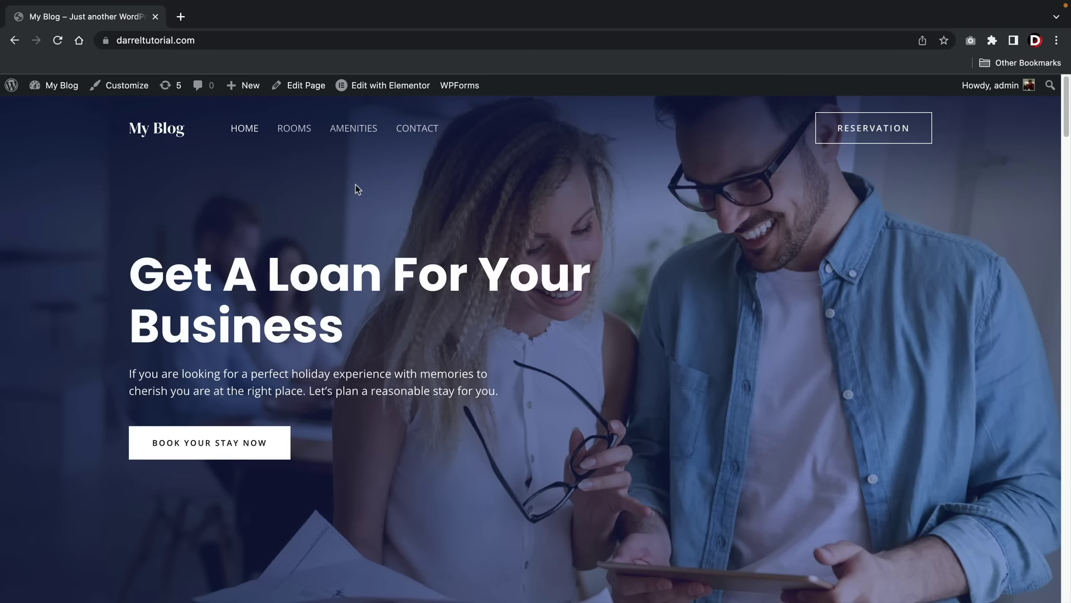
- Publish a new empty page titled 'Blog' and go back to the Pages list
mouse_move(249, 89)
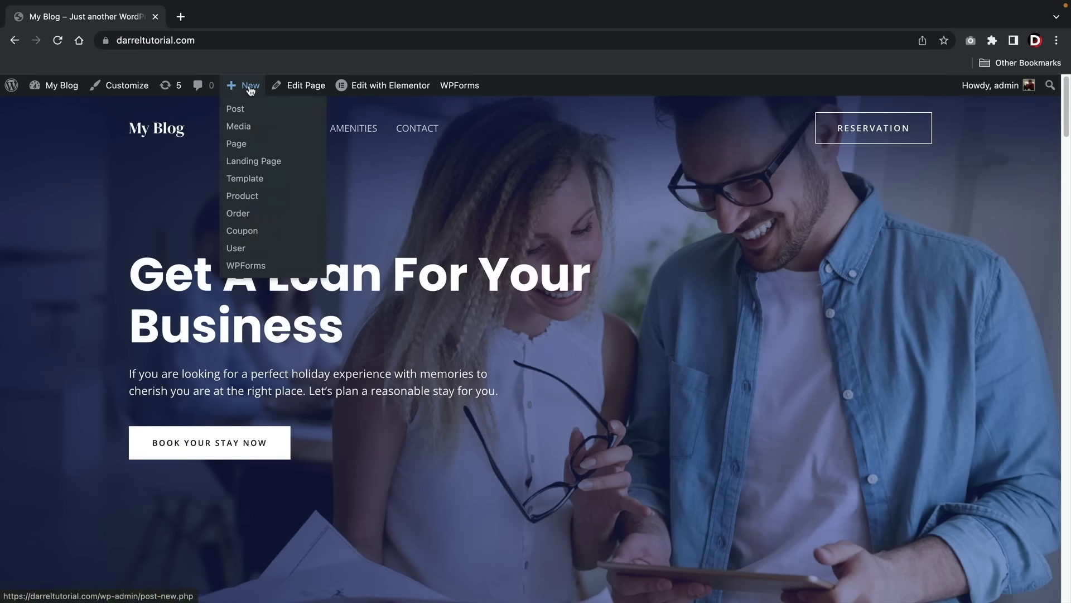
click(246, 149)
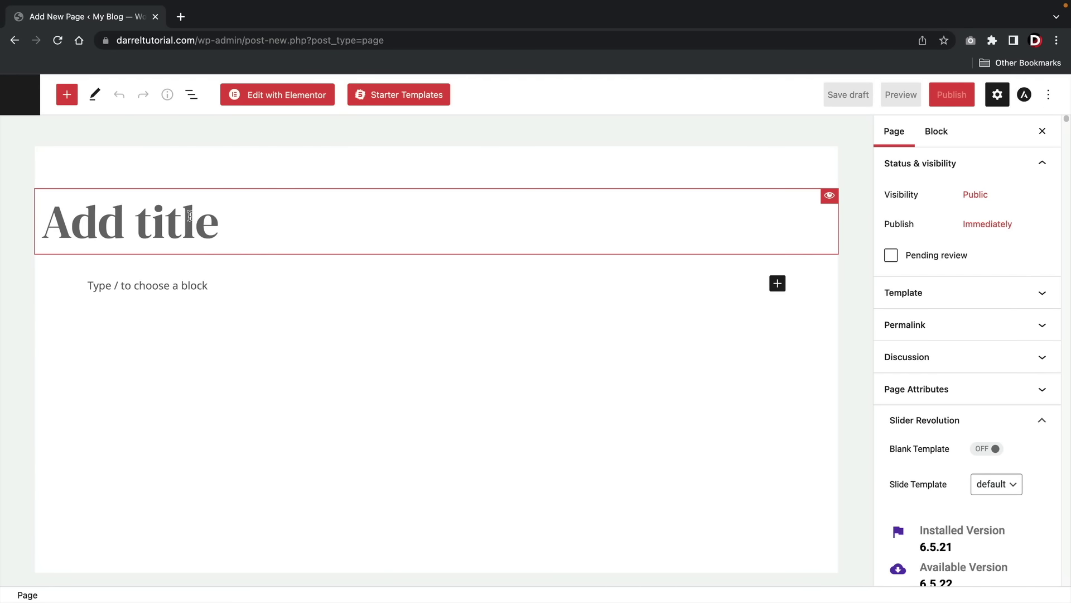
text(Blog Page)
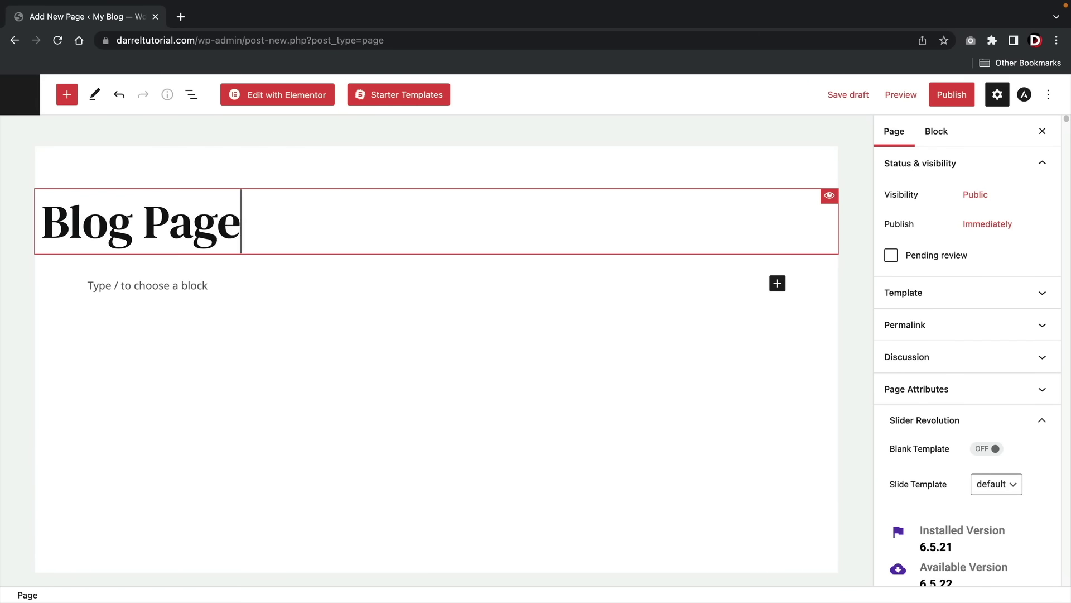
key(BackSpace)
key(BackSpace)
key(BackSpace)
key(BackSpace)
key(BackSpace)
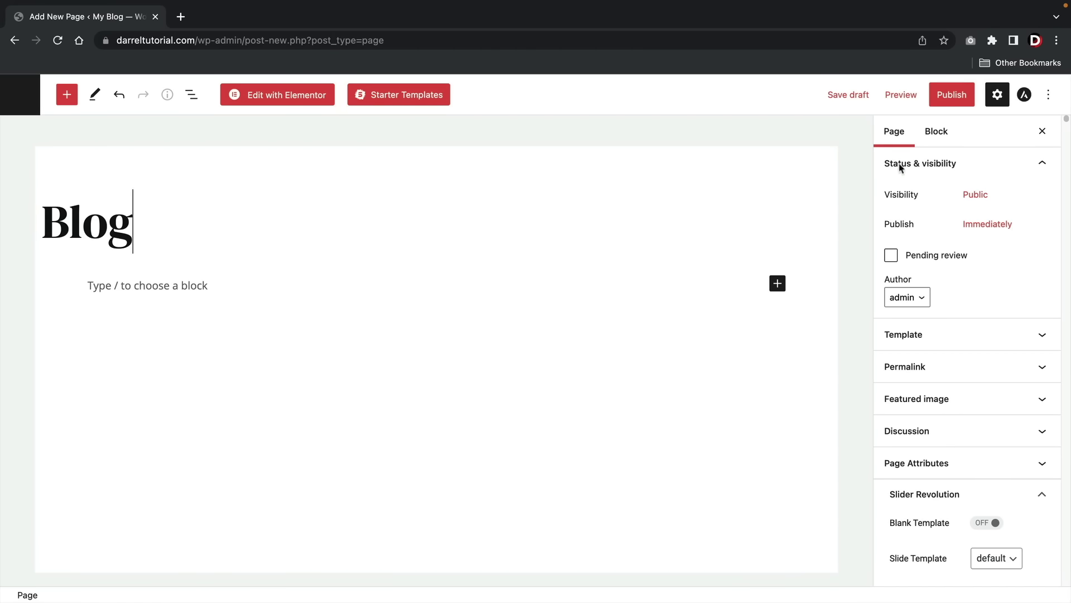
click(958, 102)
click(932, 97)
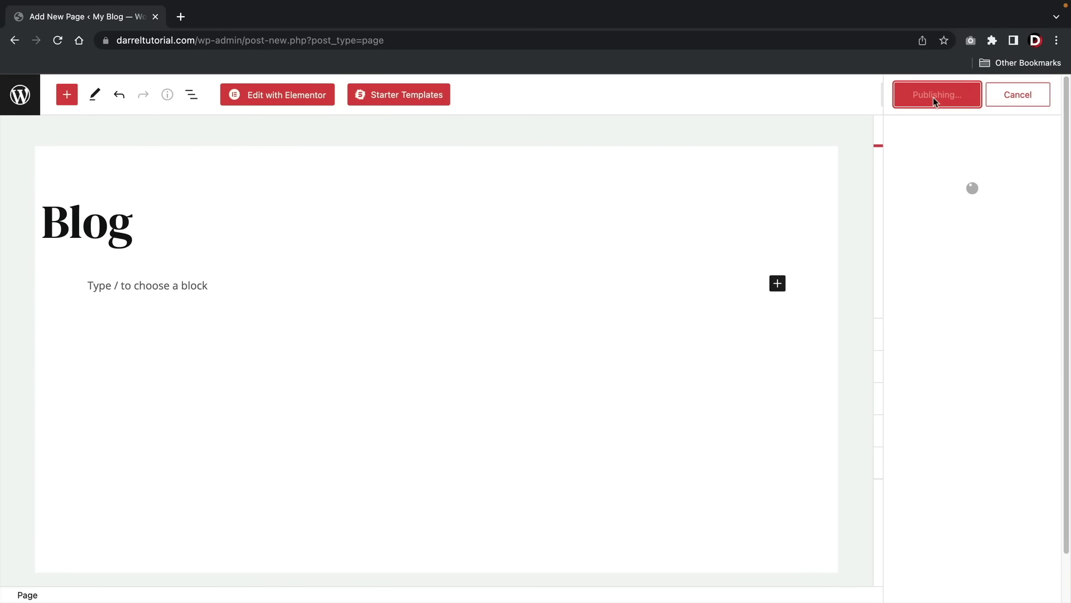
click(21, 96)
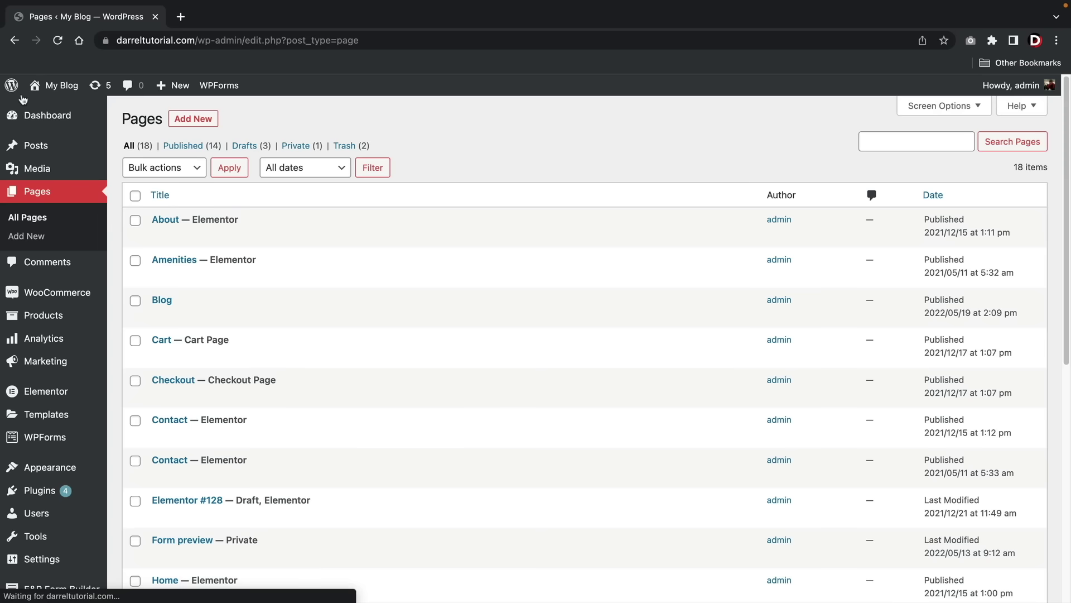
- Add the Blog page to the Primary Menu directly under Home, save the menu, and open Posts
mouse_move(62, 473)
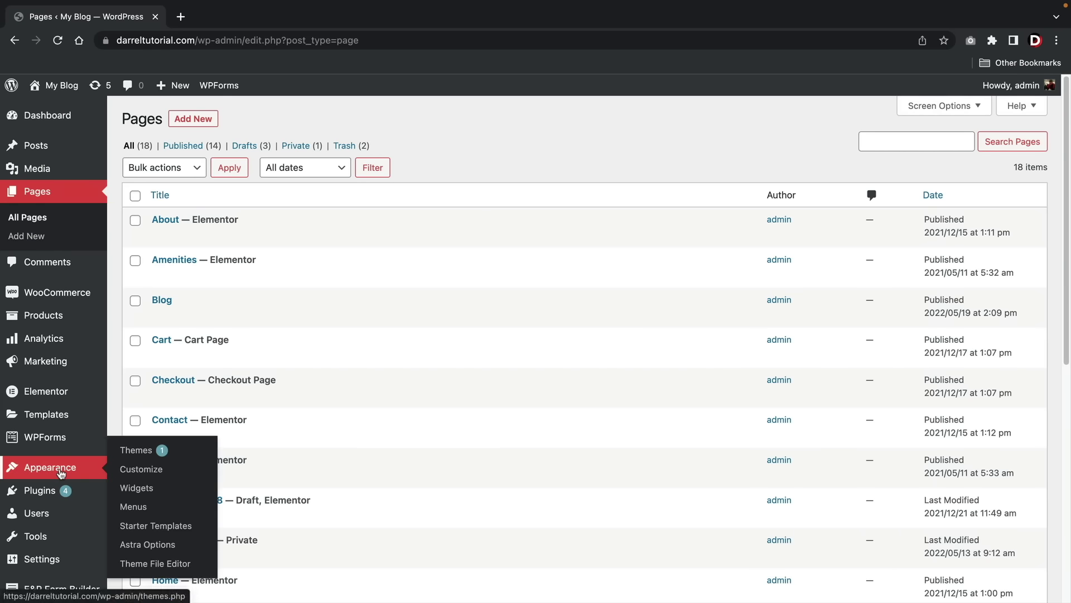
click(133, 507)
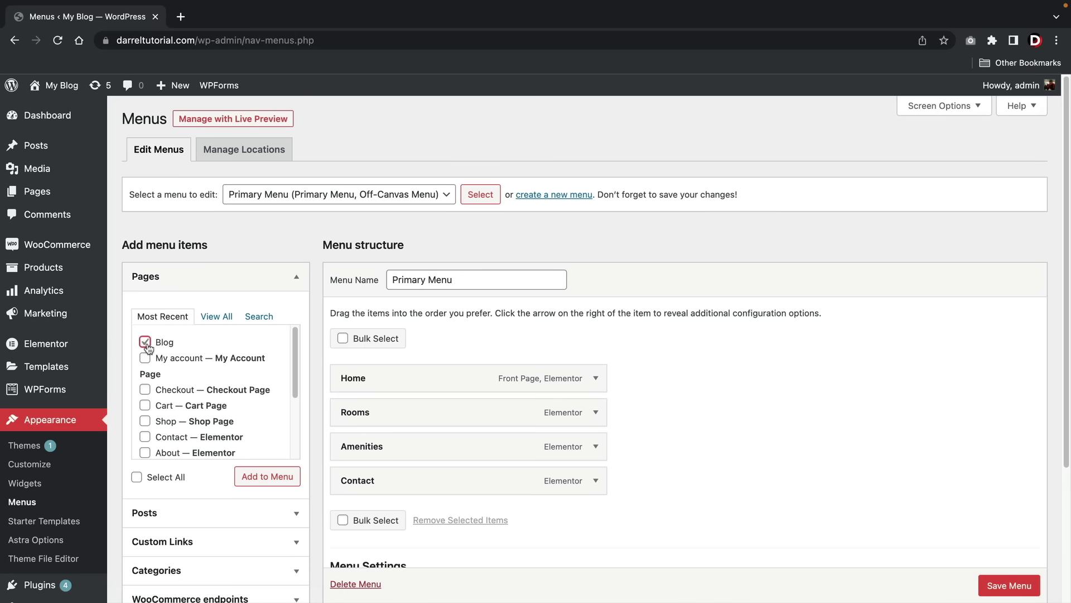
click(279, 479)
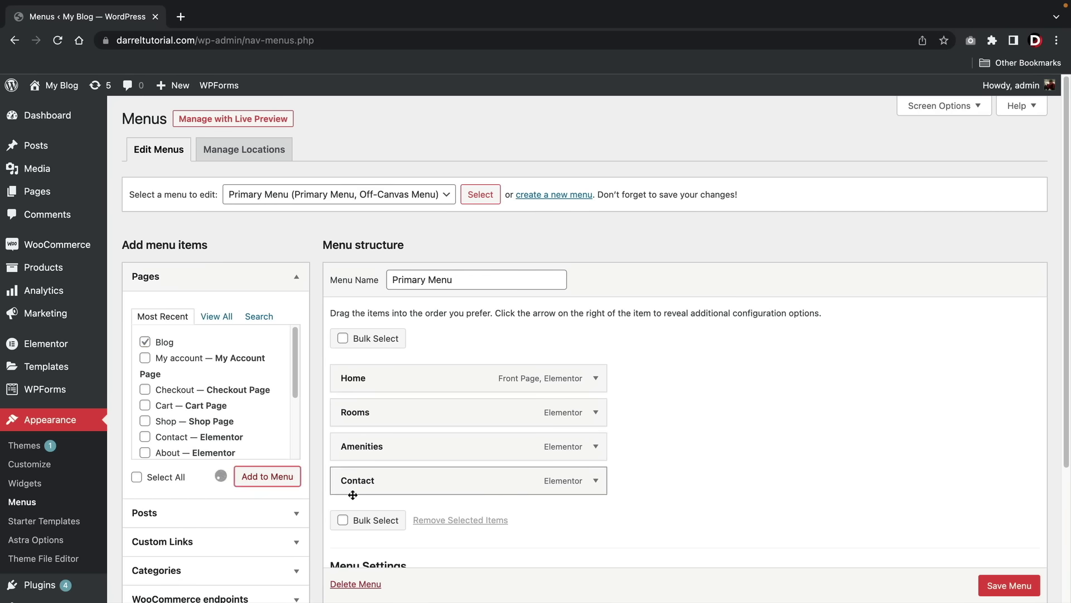
drag(402, 524, 395, 414)
click(996, 585)
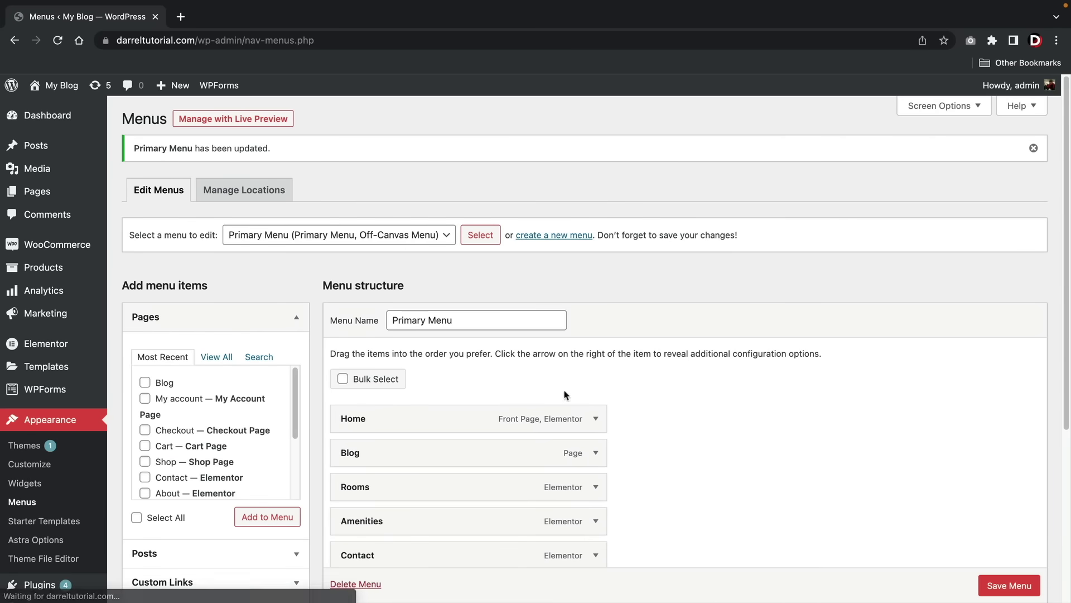
mouse_move(64, 95)
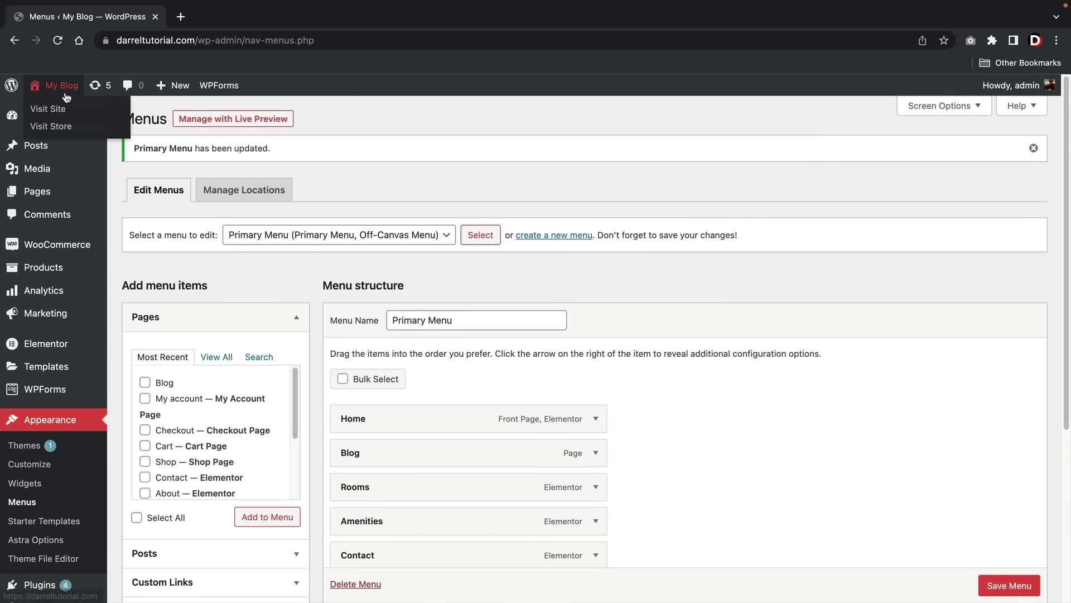
click(67, 146)
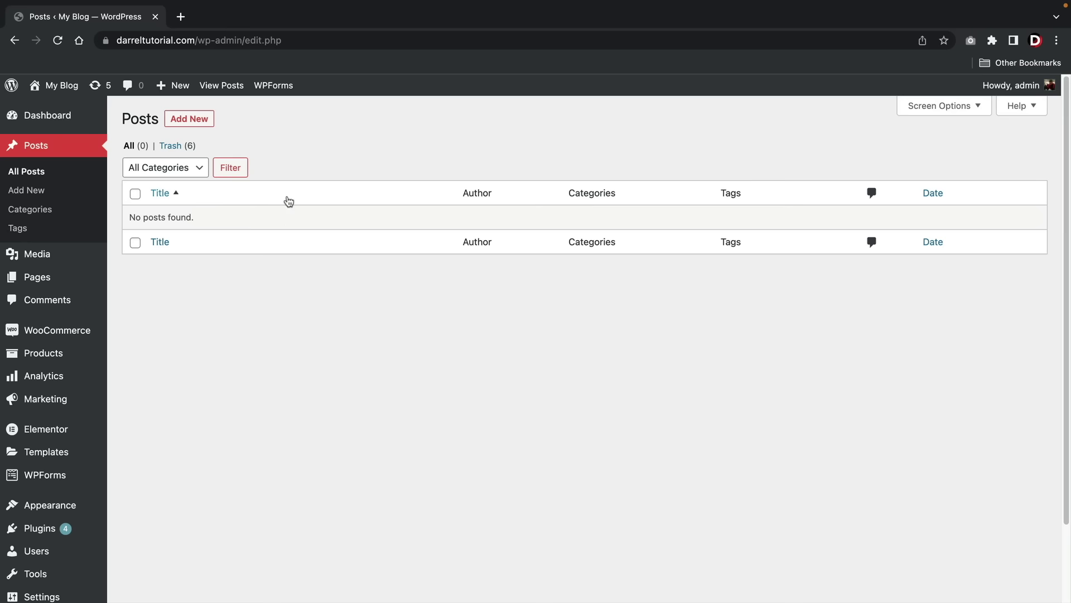
- Start a new post titled 'Top 10 Things Girls Love About Men'
click(190, 120)
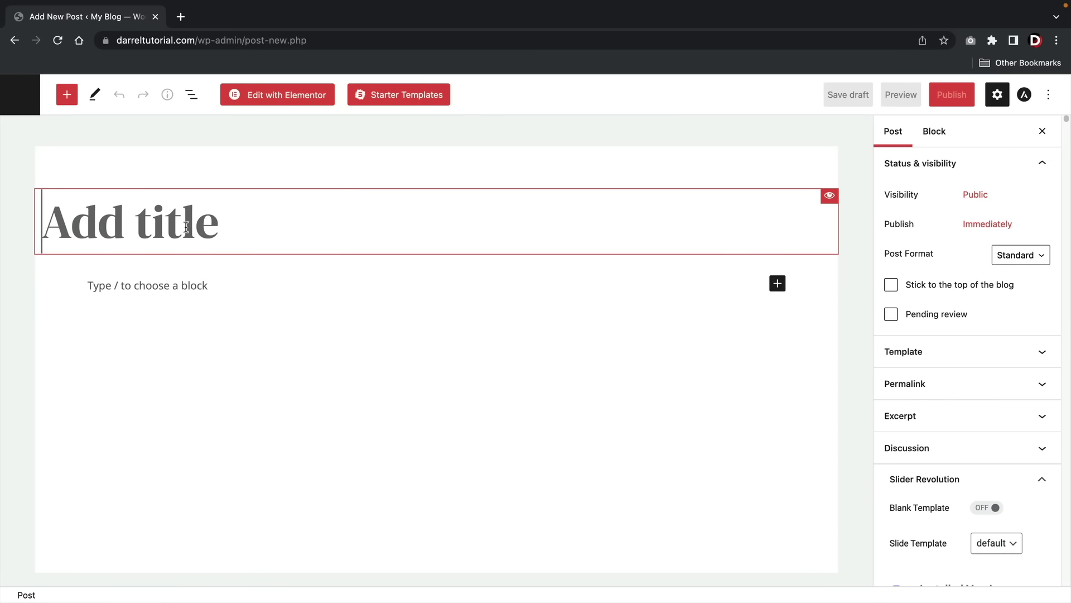
text(Top 1)
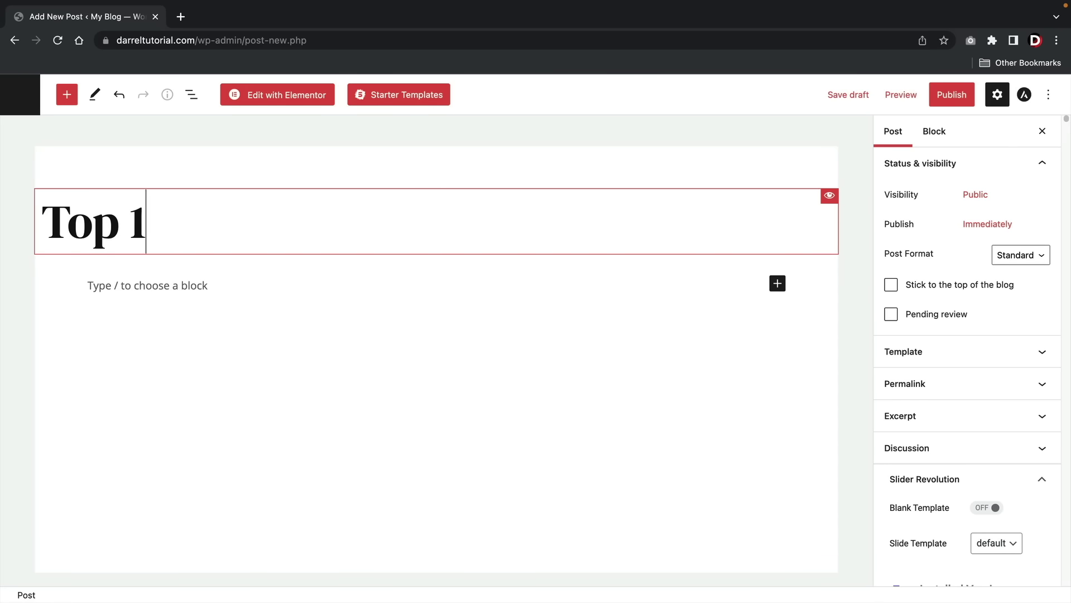
text(0 Things Girls Lo)
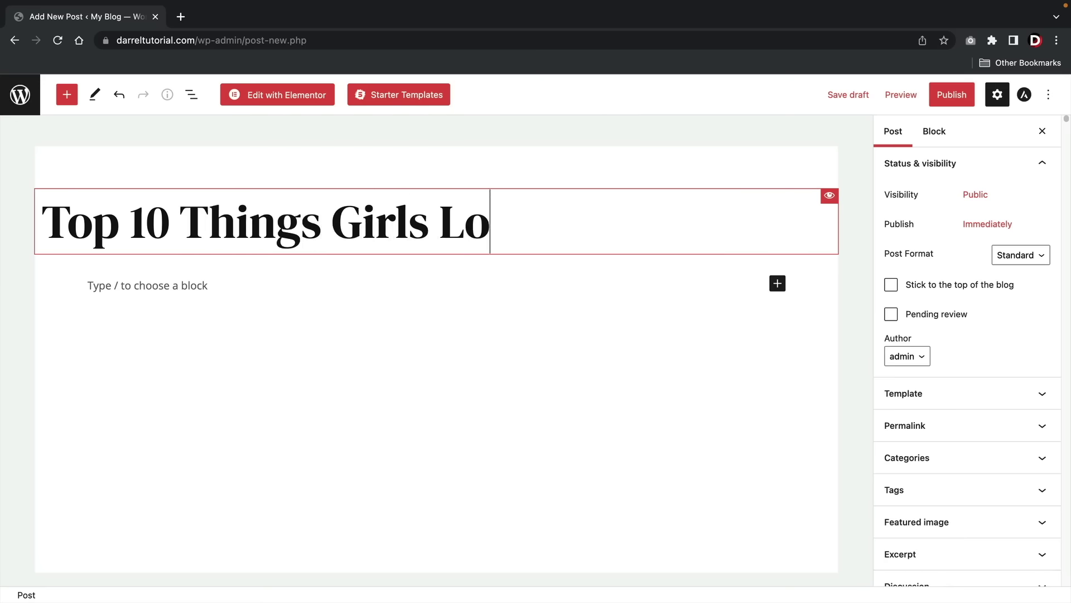
text(ve Aboyut)
key(BackSpace)
key(BackSpace)
key(BackSpace)
text(ut Men)
key(Return)
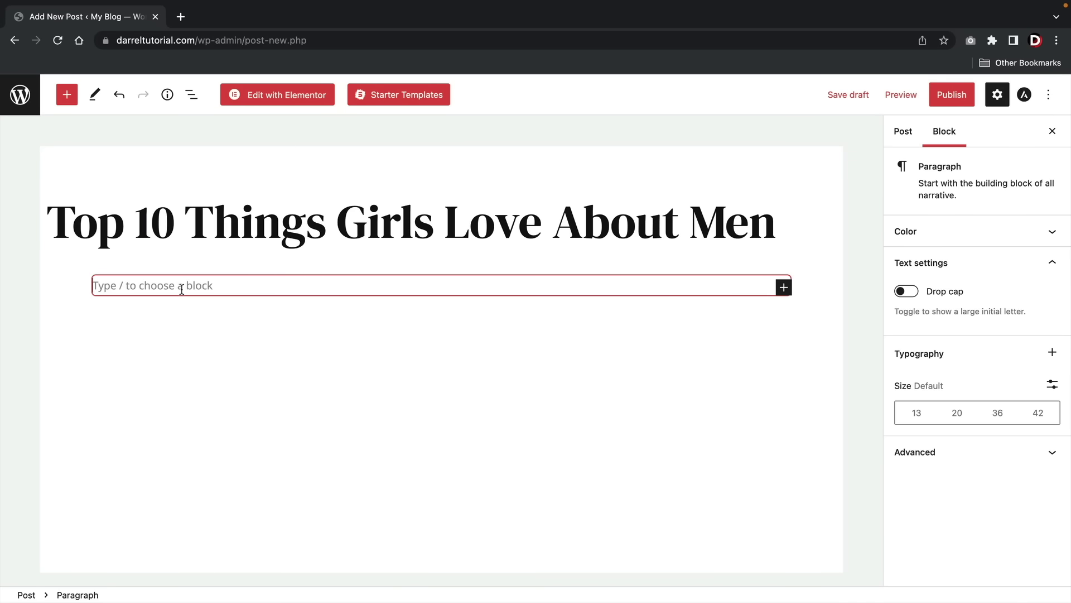
- Paste the Lorem Ipsum headings and paragraphs into the post body
right_click(148, 284)
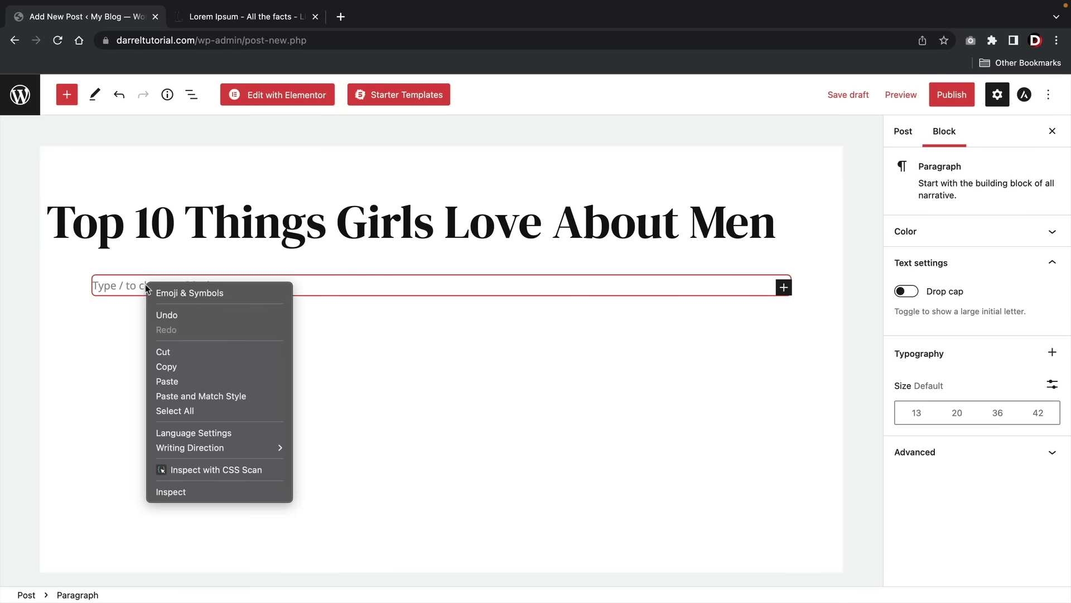
click(186, 381)
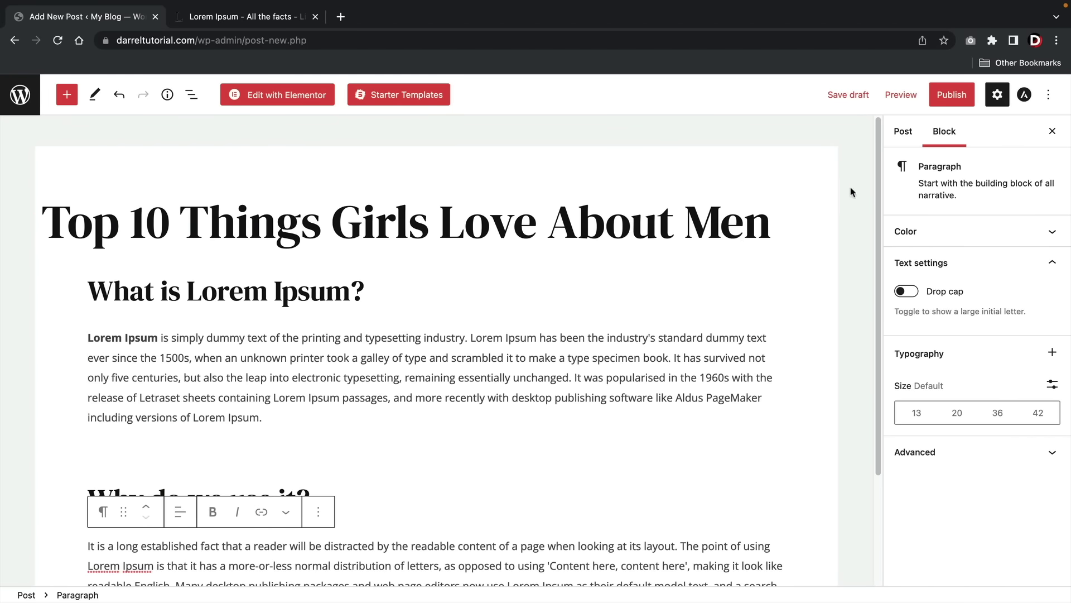
click(901, 134)
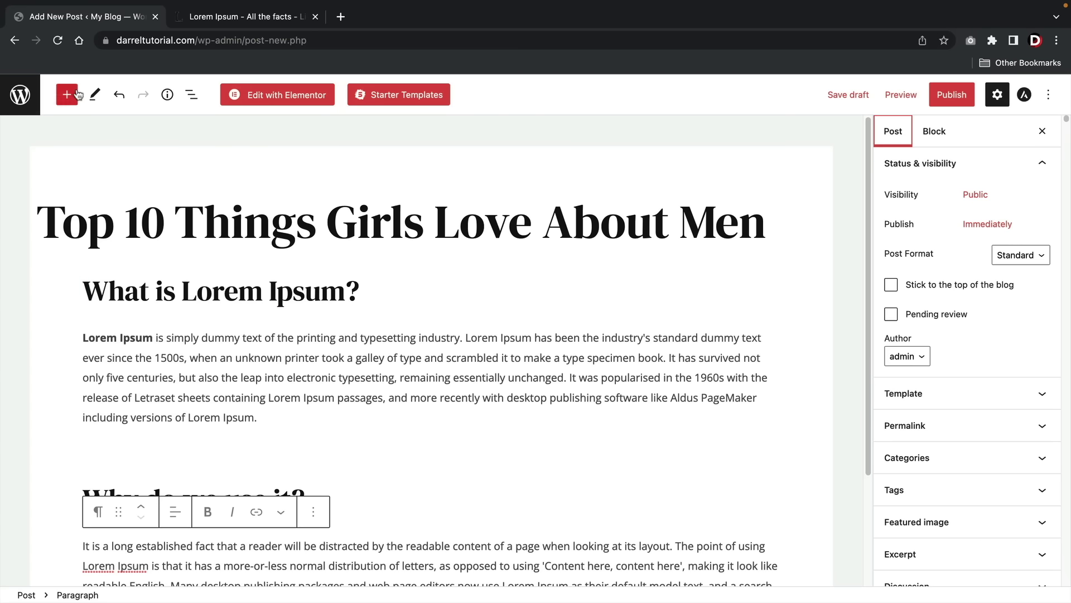
scroll(297, 232, down, 3)
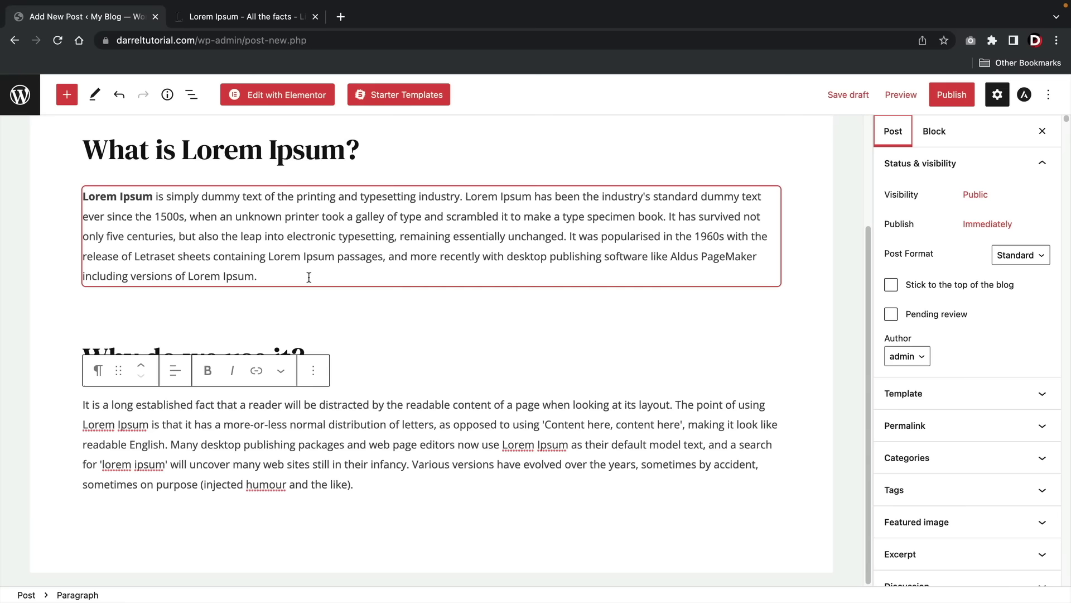
- Insert an Image block below the 'Why do we use it?' section
click(67, 95)
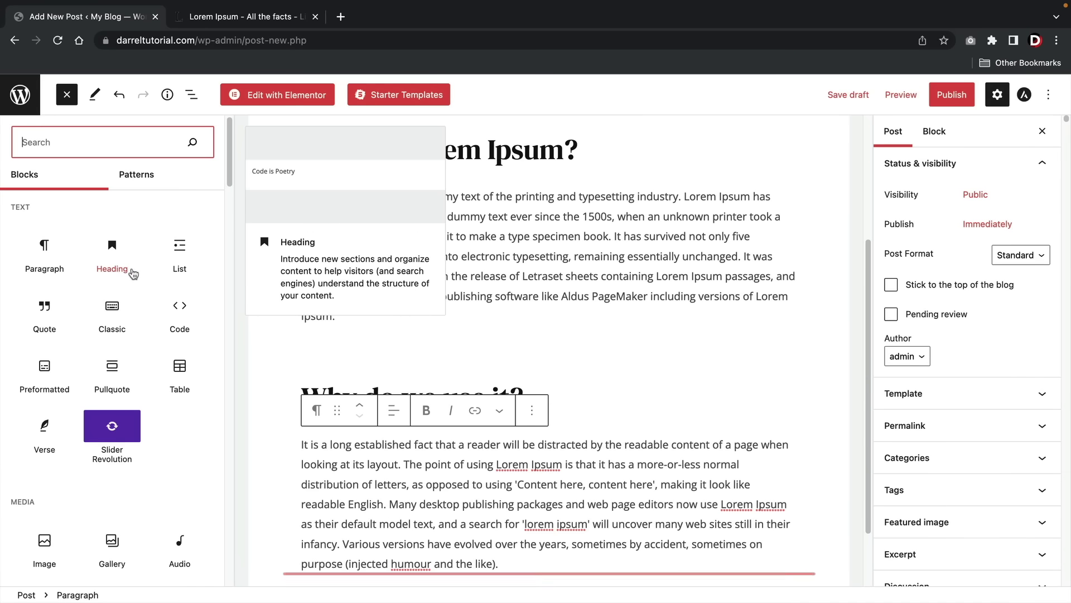
scroll(84, 273, down, 5)
scroll(75, 270, down, 5)
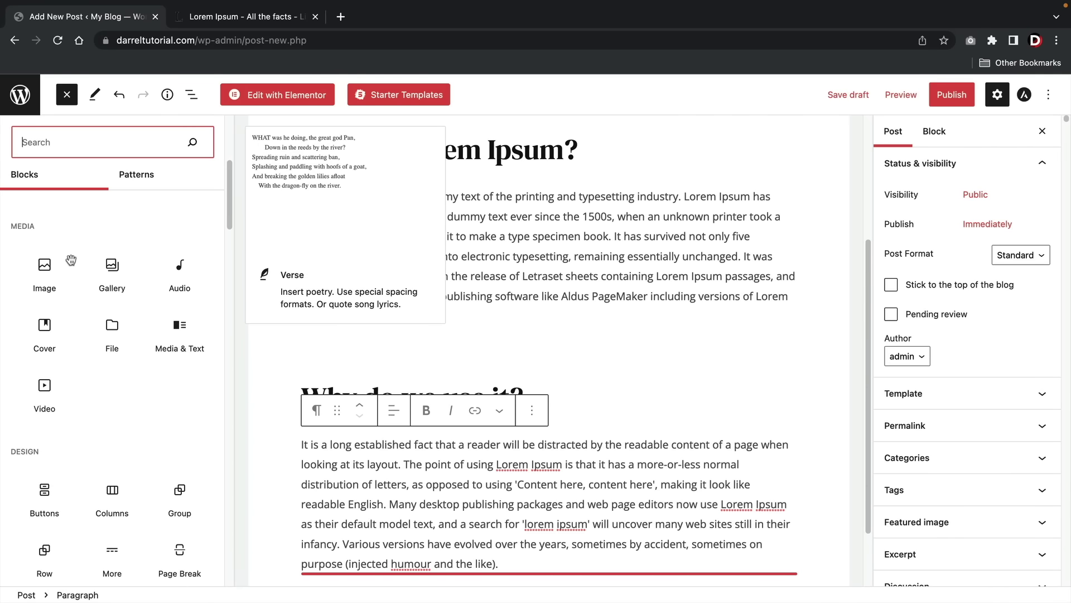
click(432, 336)
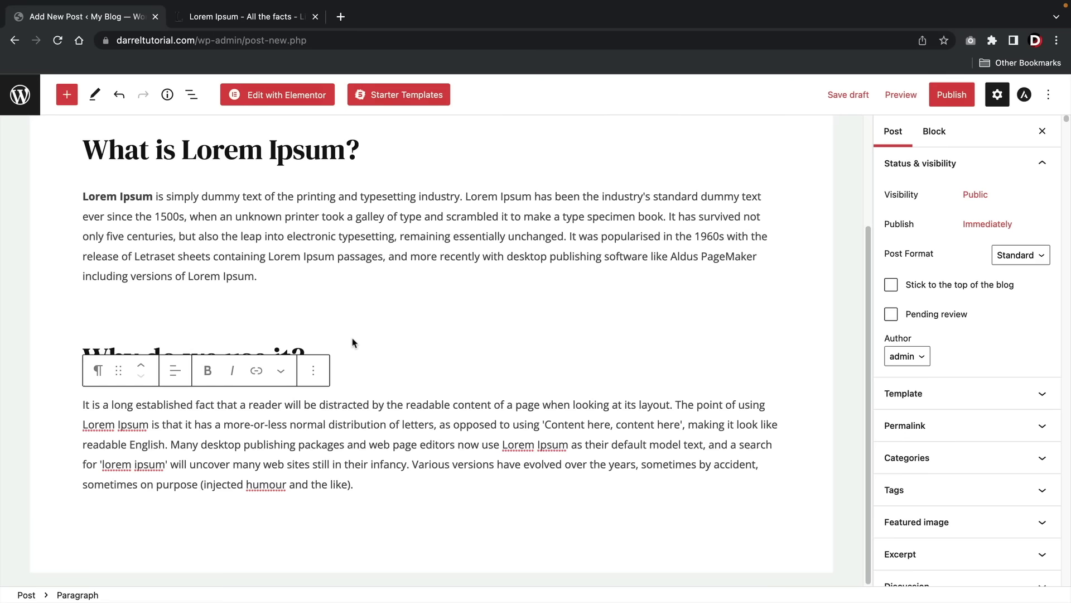
click(66, 95)
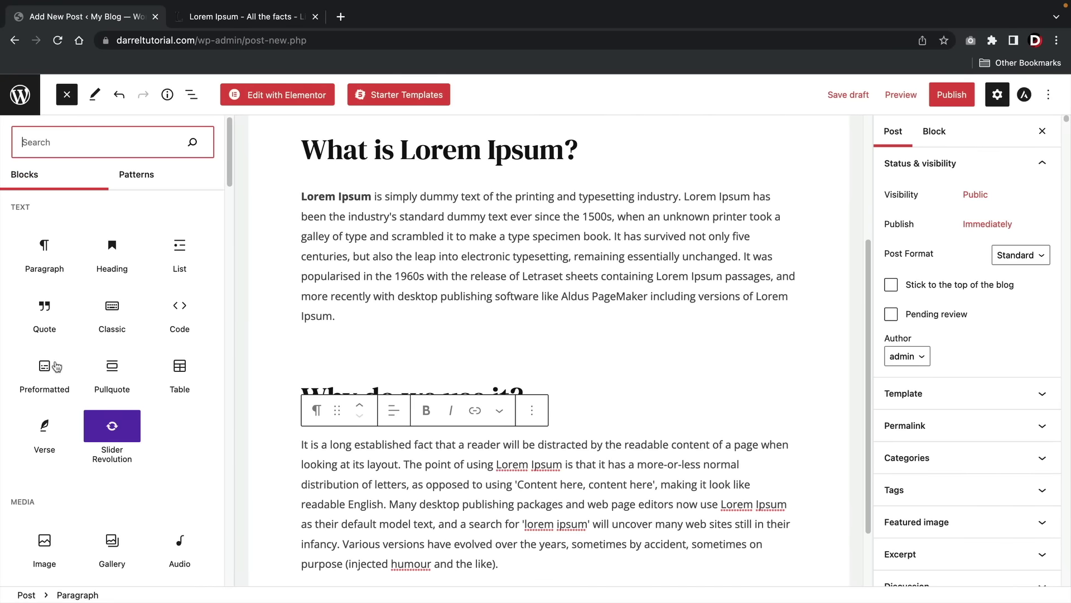
scroll(54, 436, down, 2)
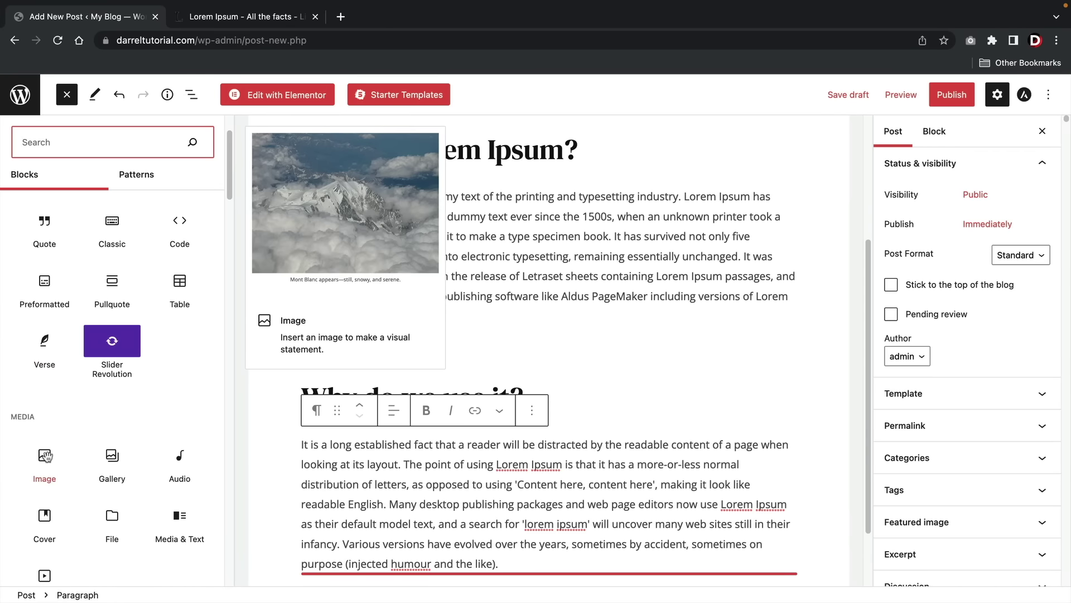
click(45, 457)
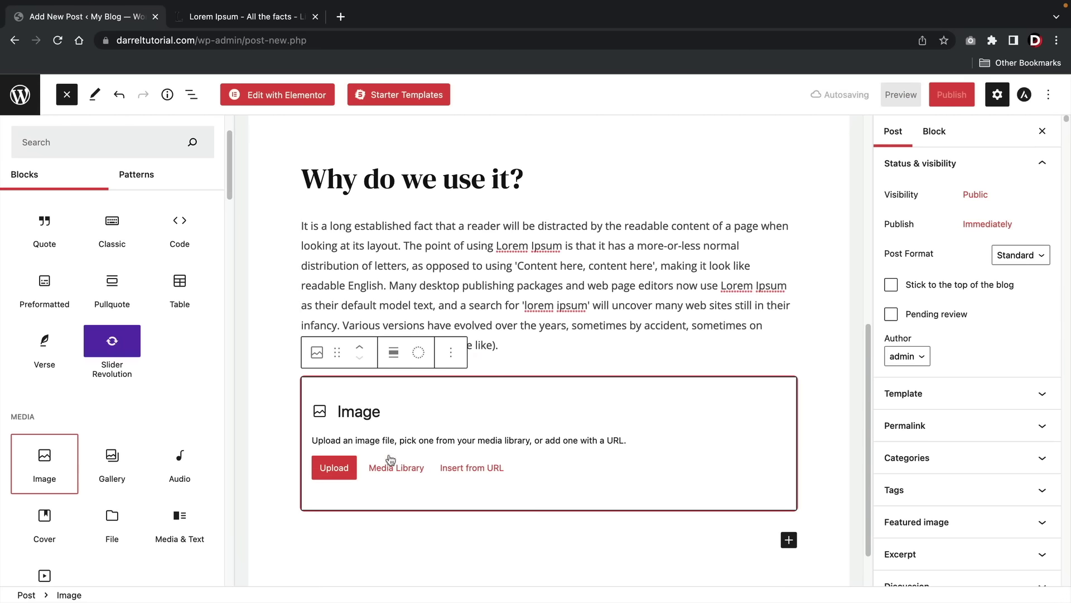
- Fill the image block with the harbour photo from the Media Library
click(391, 460)
click(195, 431)
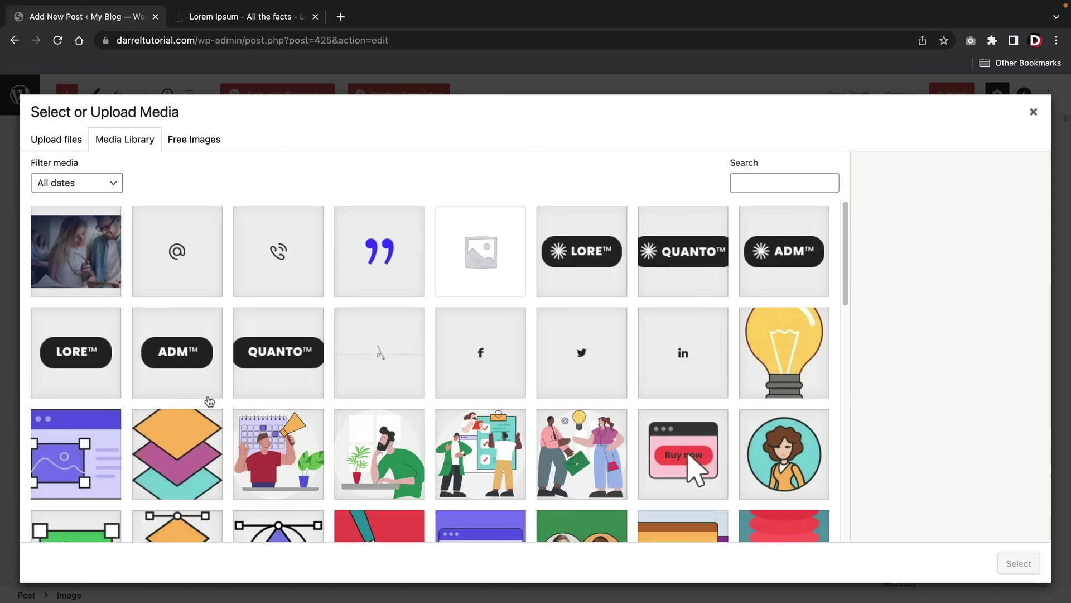
scroll(366, 360, down, 3)
scroll(366, 360, down, 3)
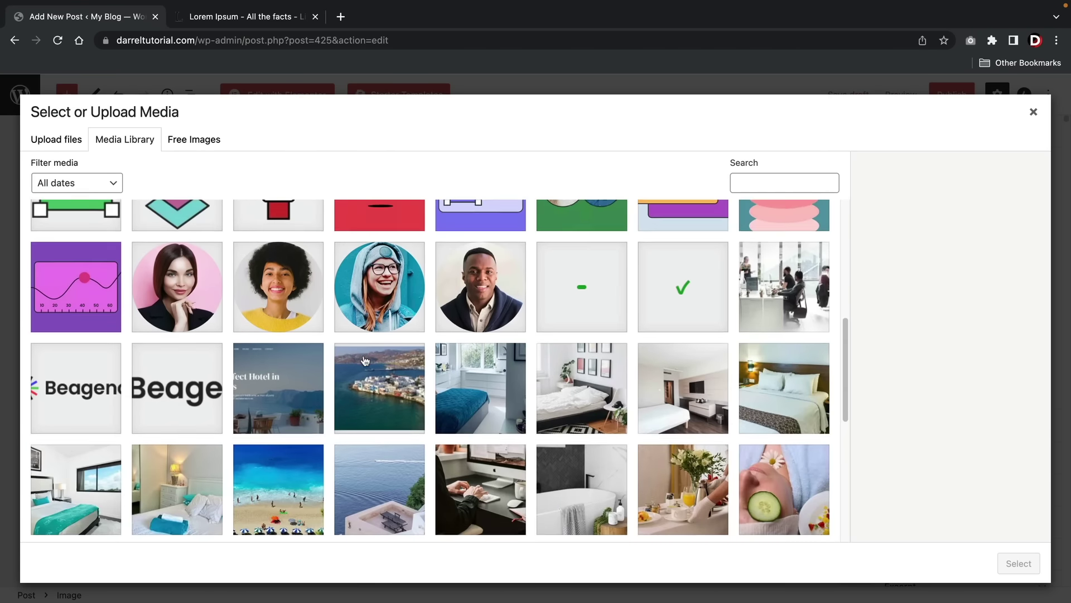
click(383, 372)
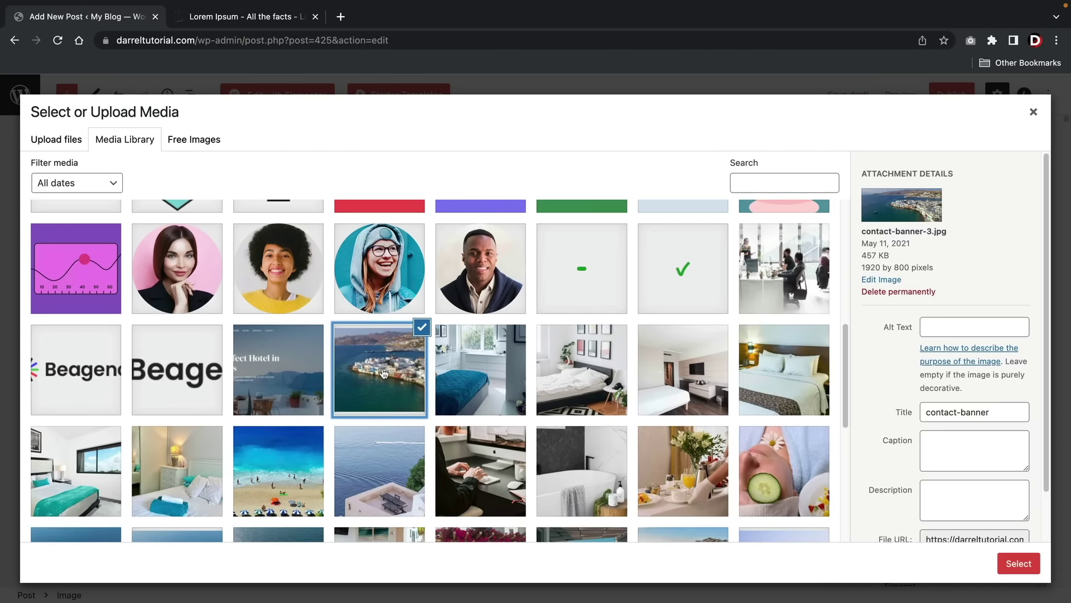
click(1026, 566)
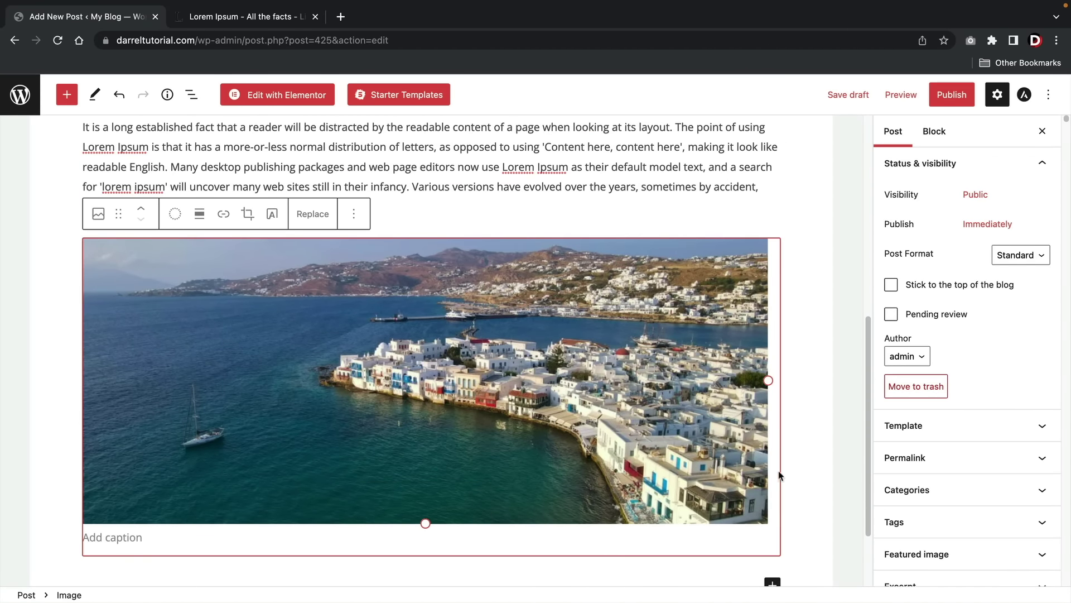
- Shrink the harbour photo to about half width and caption it 'Our great time in greece'
drag(778, 454, 445, 288)
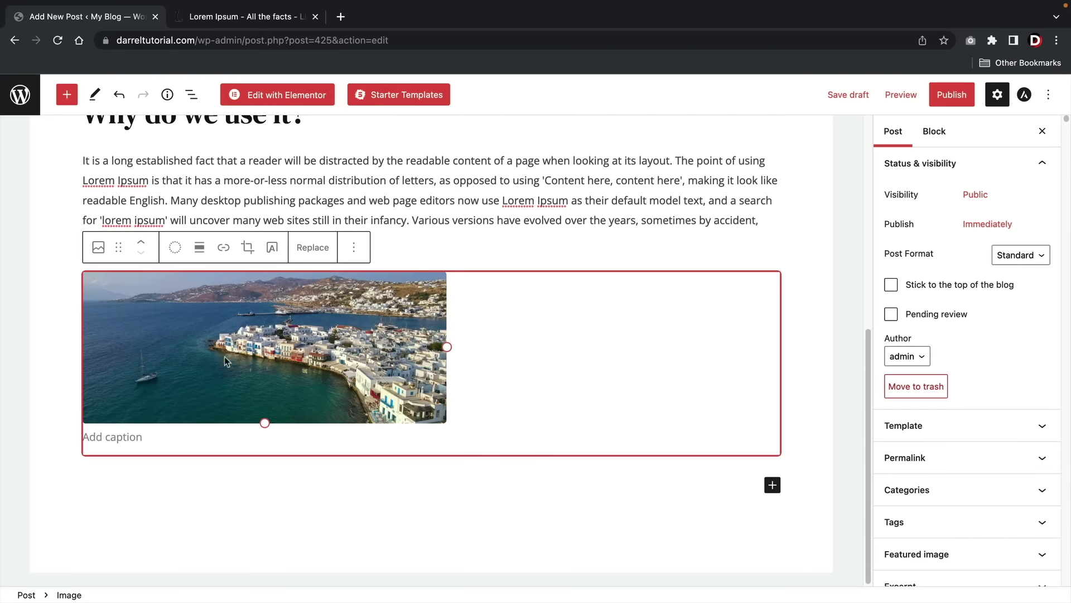
click(119, 438)
text(Our great time in greece)
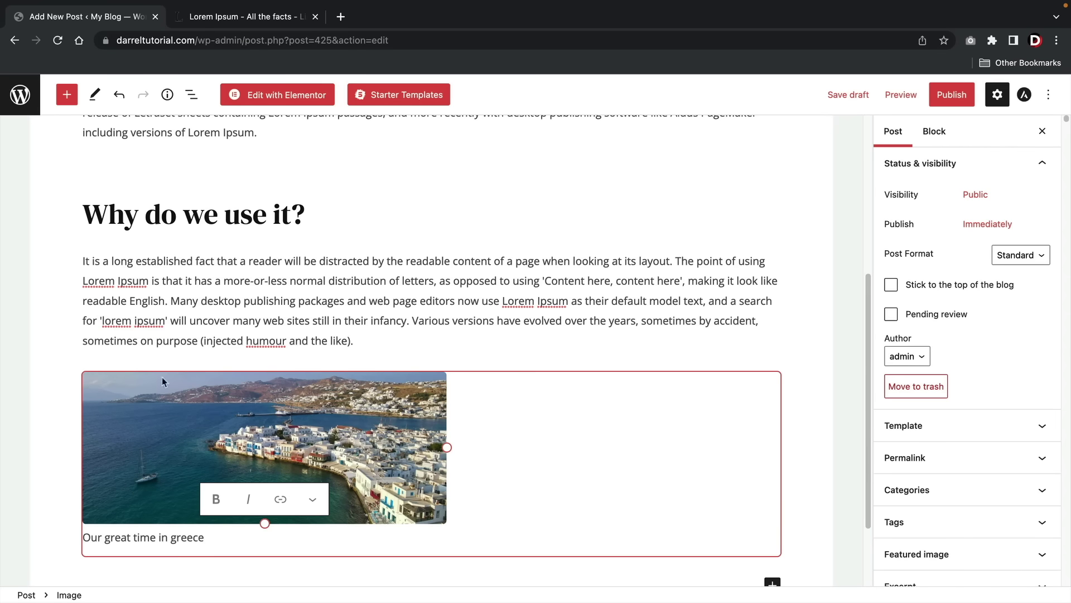
scroll(161, 381, up, 5)
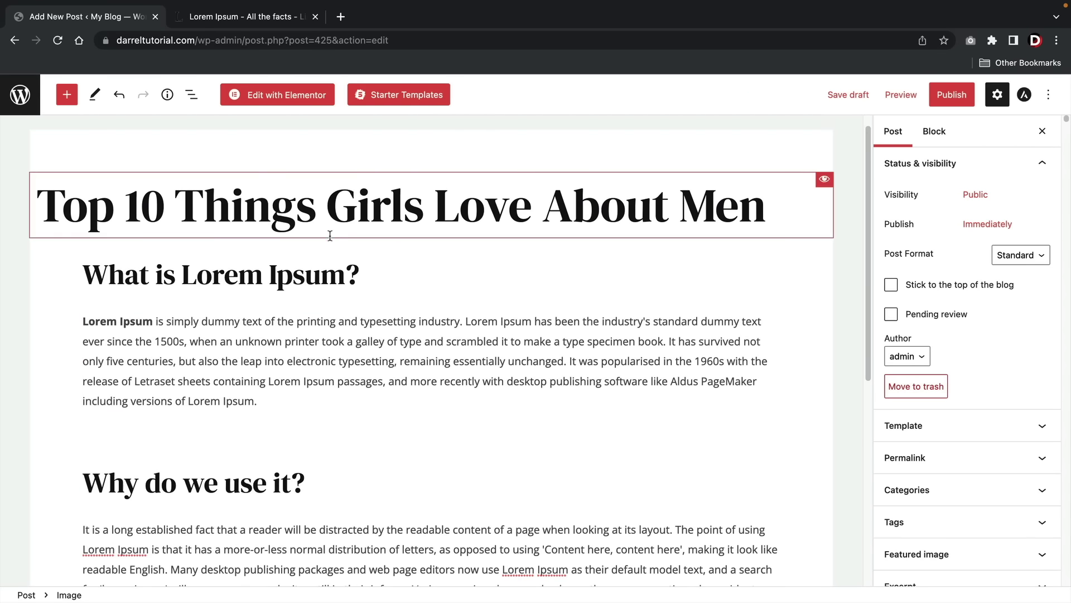
scroll(419, 279, down, 6)
scroll(427, 286, down, 1)
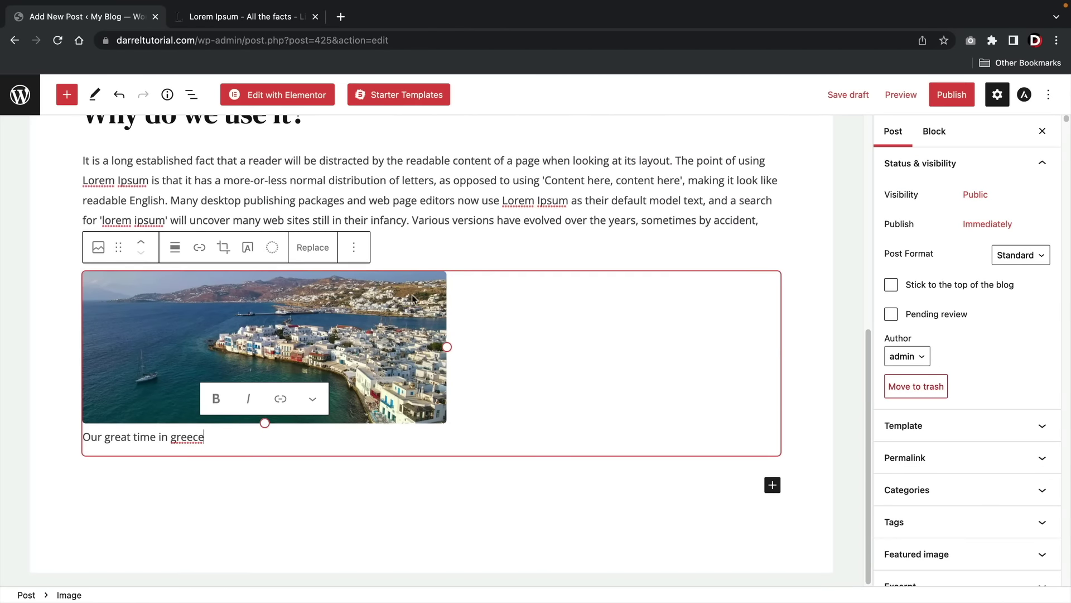
scroll(905, 320, down, 1)
- Set the photo of the couple as the post's featured image
scroll(905, 320, down, 5)
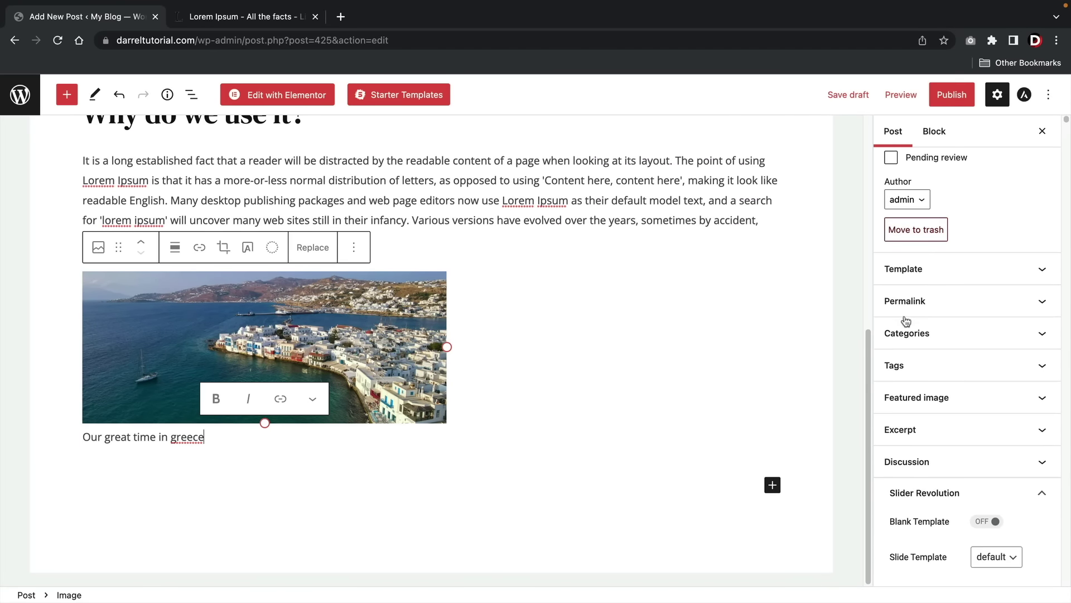
click(926, 397)
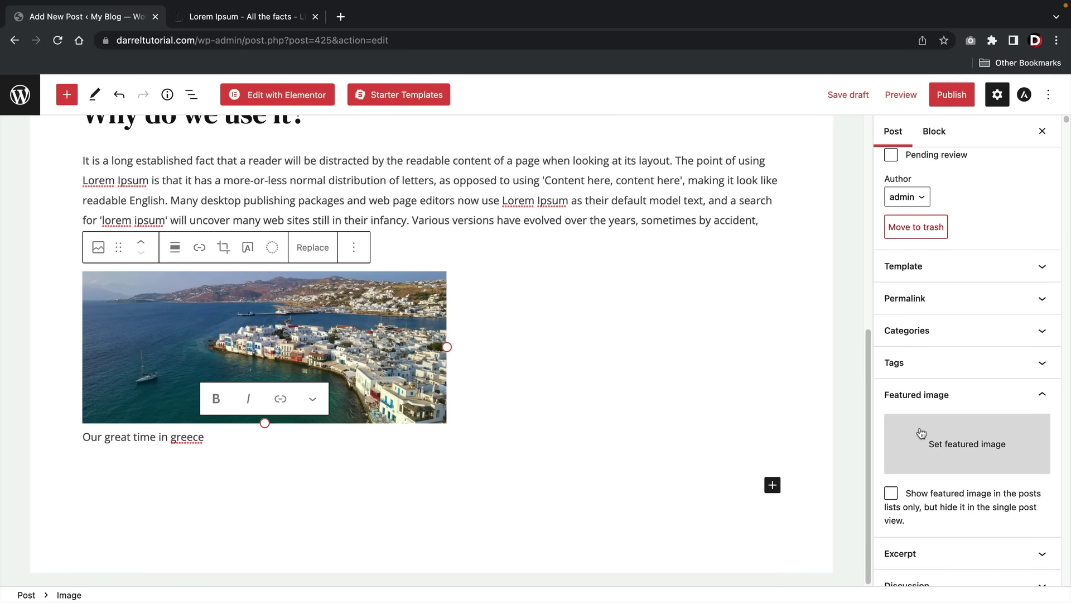
click(971, 444)
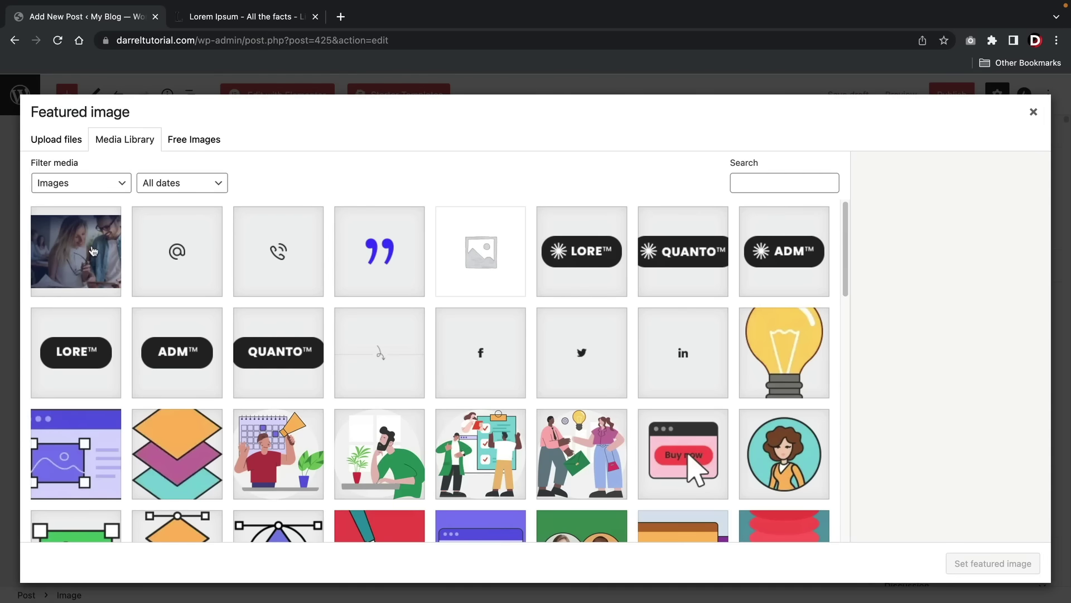
click(94, 251)
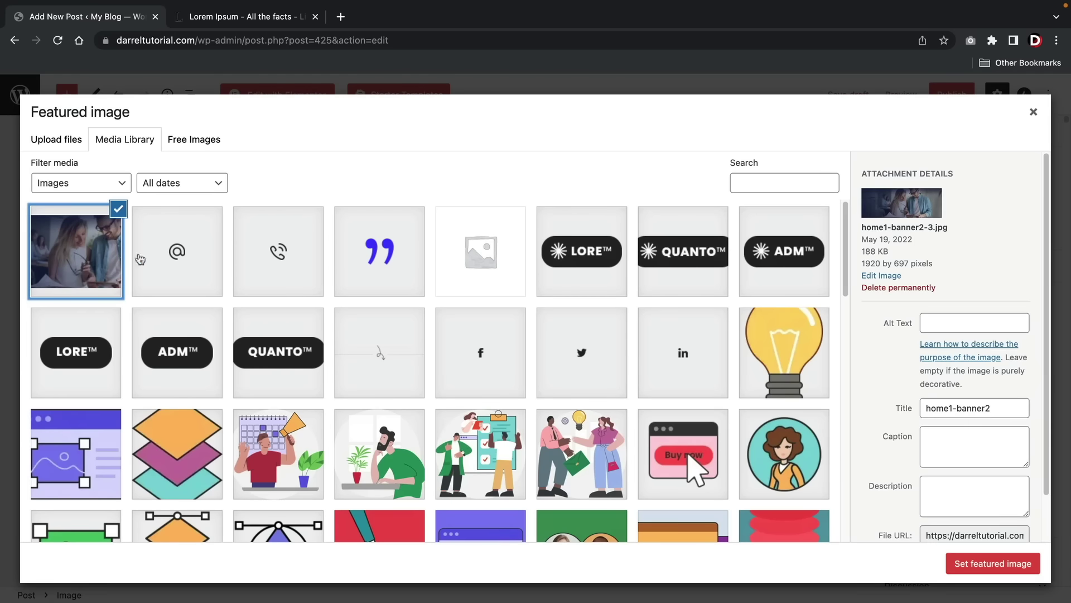
click(973, 563)
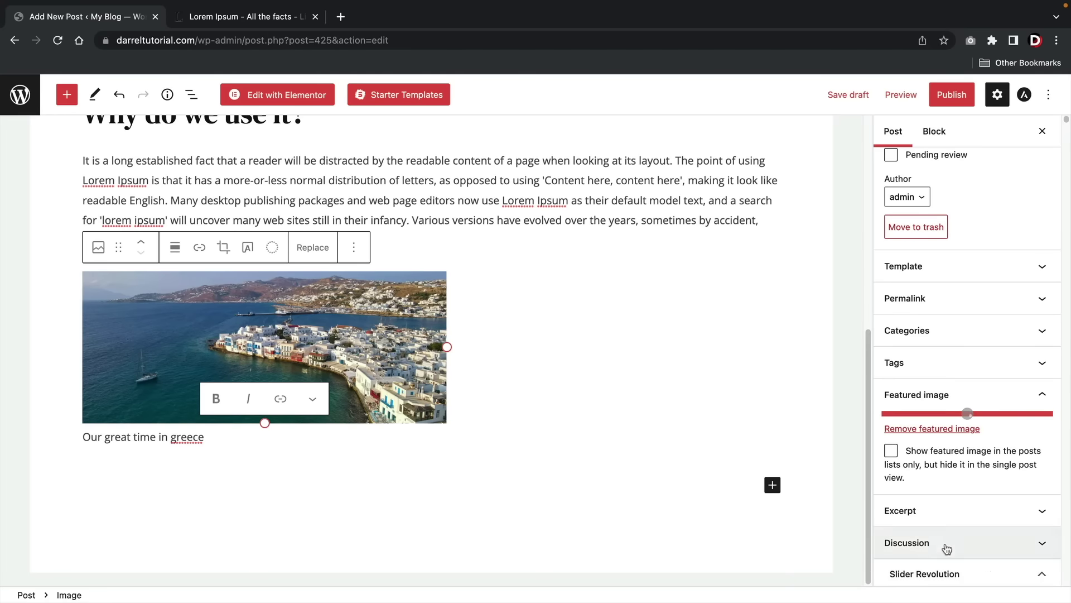
scroll(893, 480, up, 3)
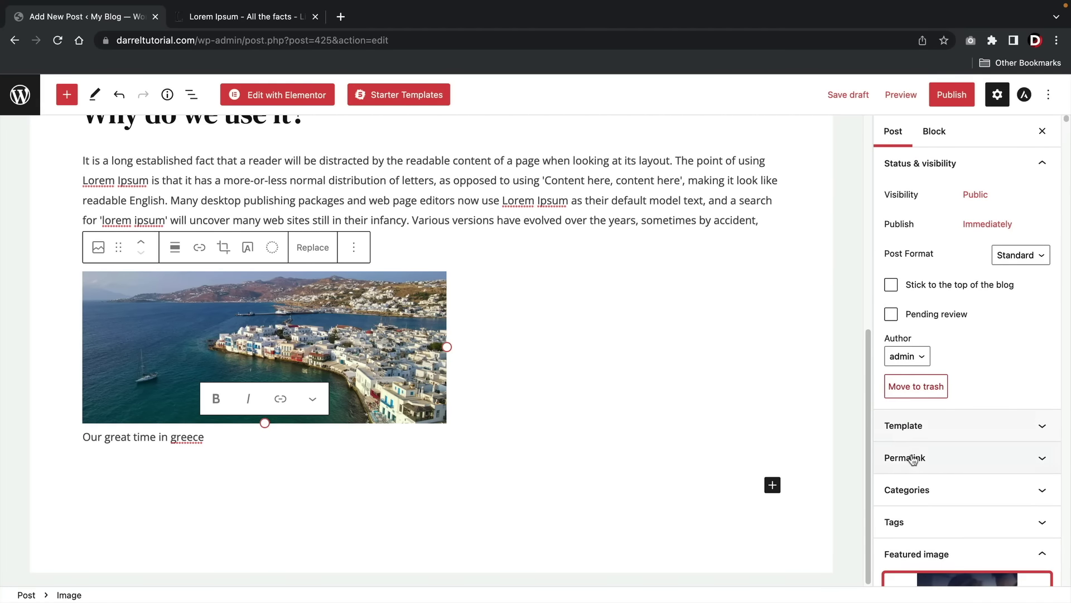
scroll(912, 458, down, 3)
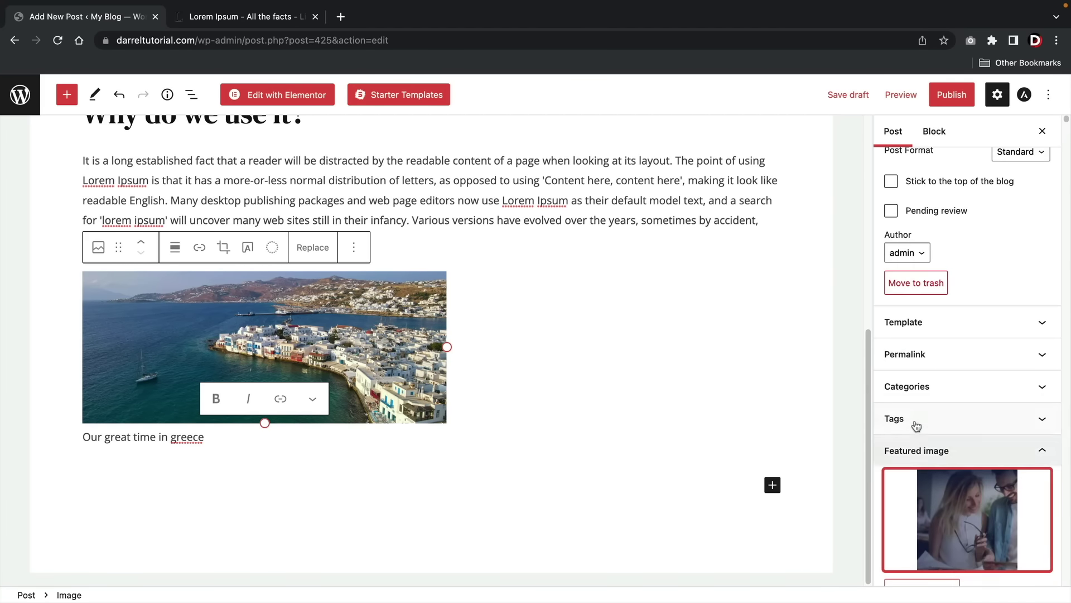
- Create and assign a new 'Dating' category, then begin publishing the post
click(924, 391)
click(942, 441)
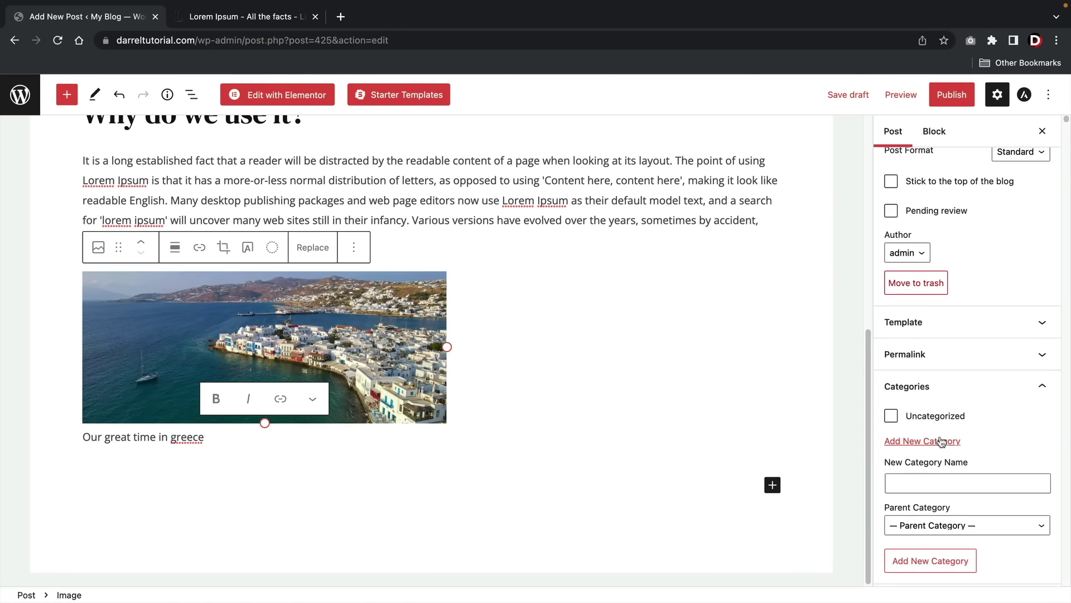
scroll(935, 438, down, 1)
click(937, 450)
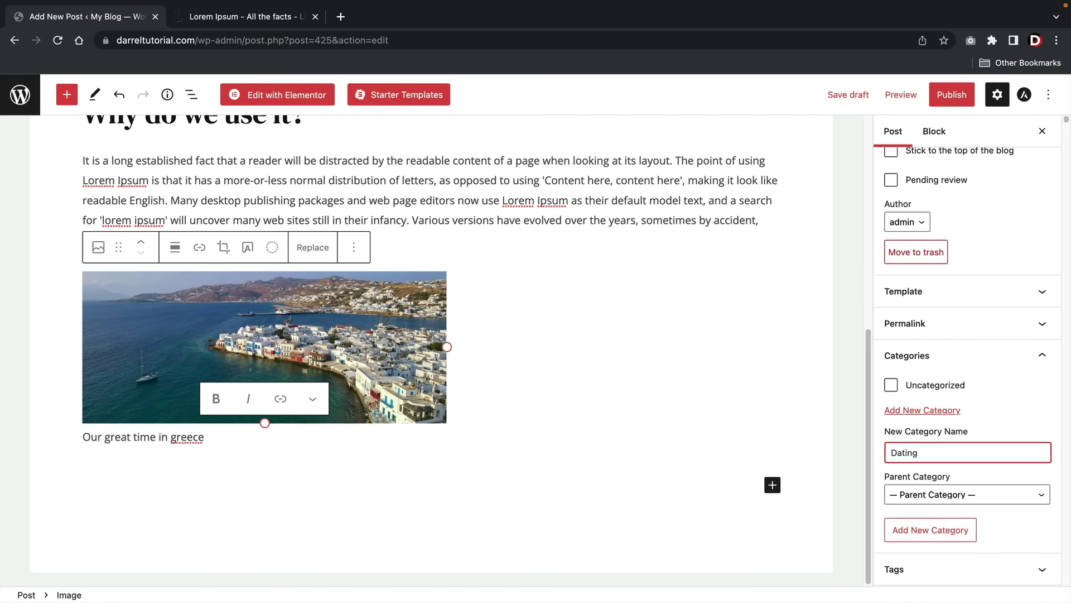
key(Return)
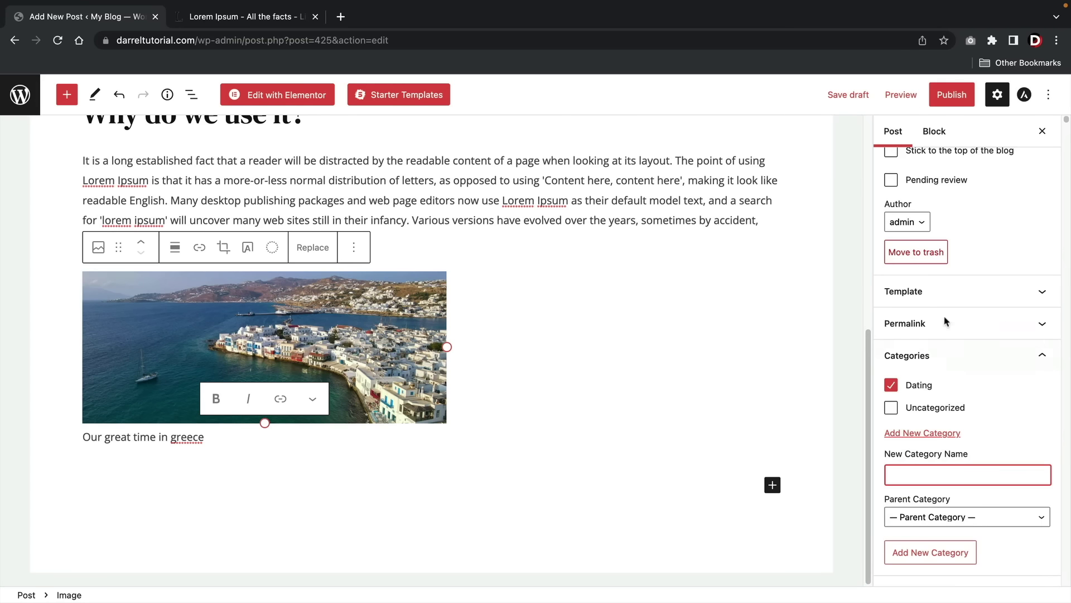
click(951, 102)
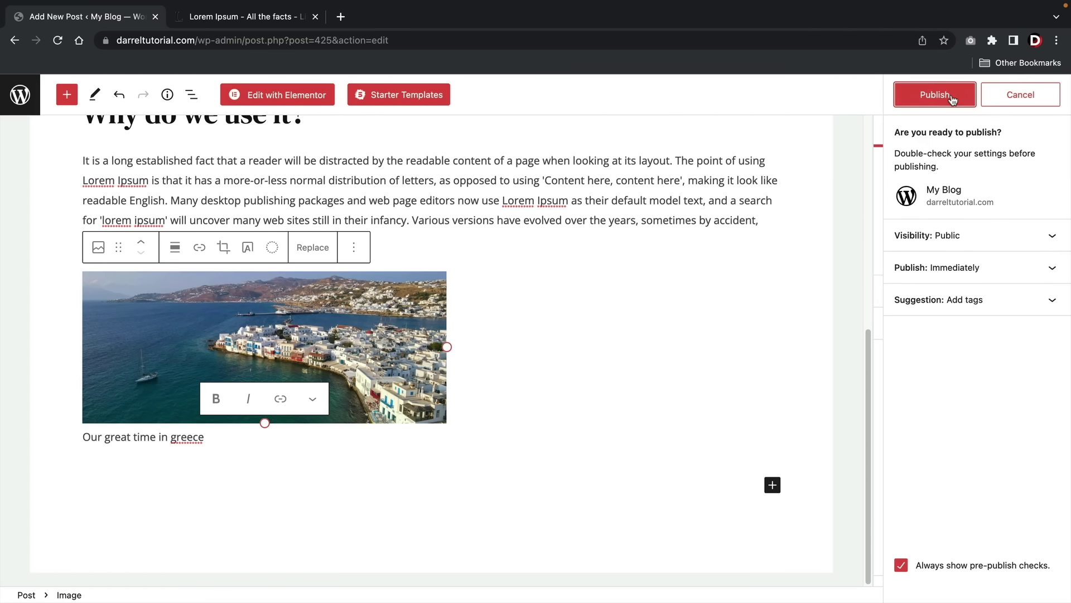
- Publish the Top 10 Things Girls Love About Men post and view it on the live site
click(946, 94)
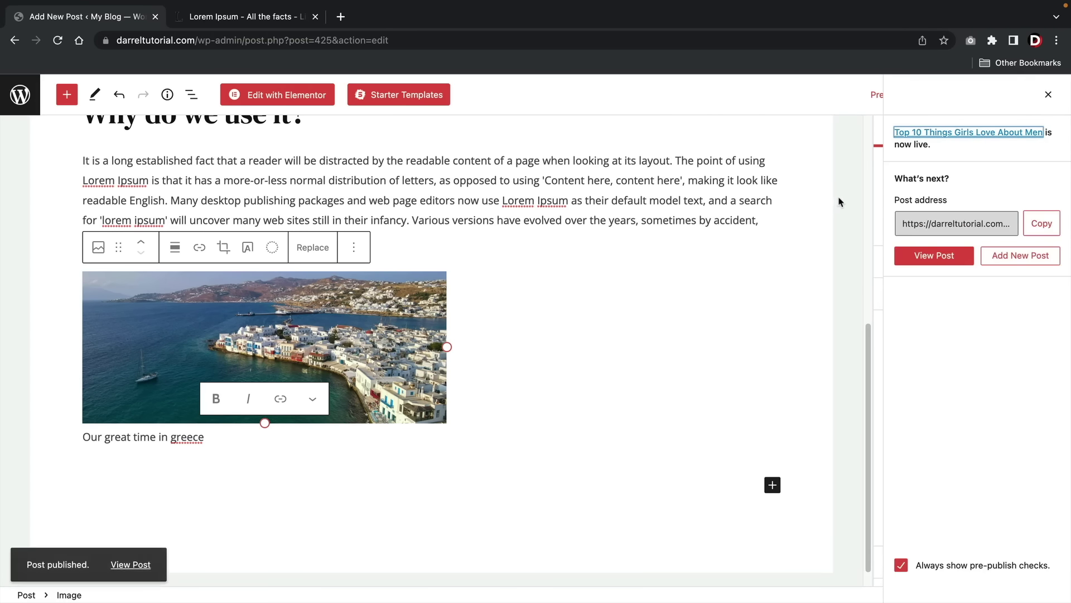
scroll(799, 217, up, 7)
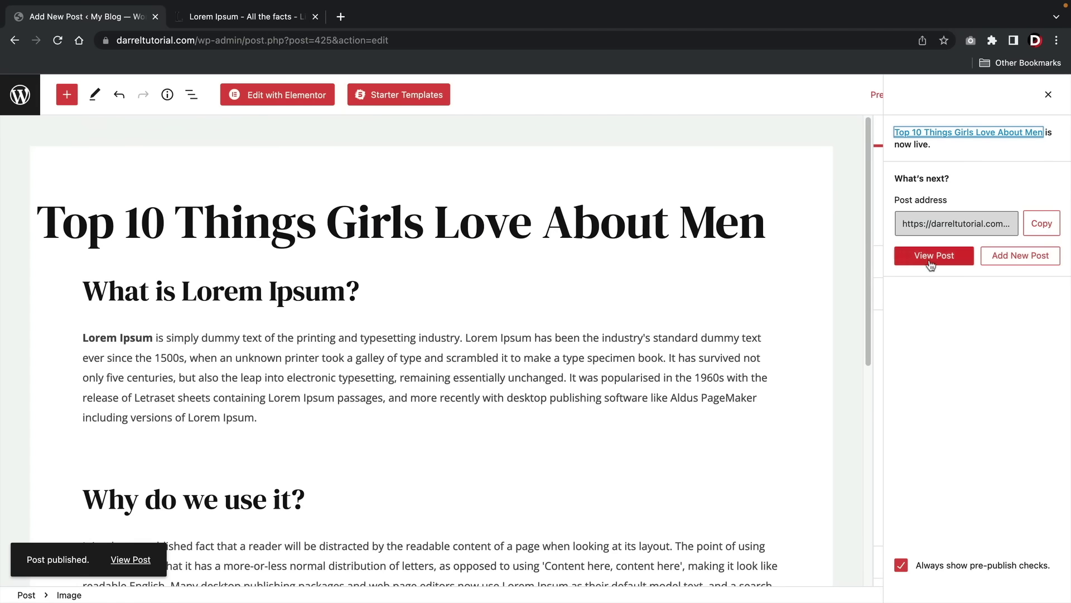
click(931, 258)
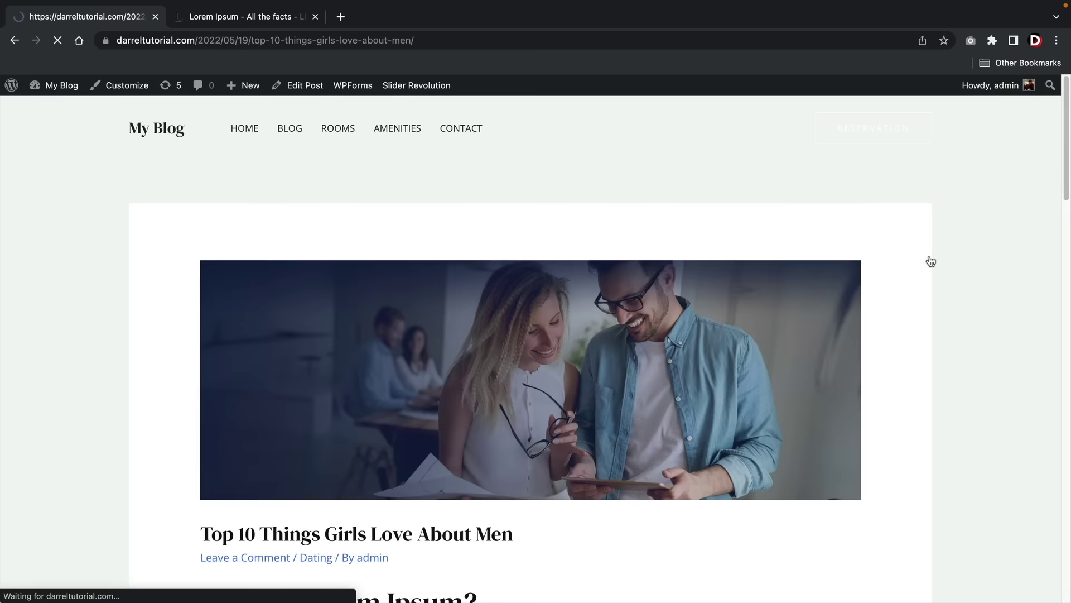
- Leave the comment 'great article!' on the post, then go to the site's Blog page
scroll(837, 275, down, 3)
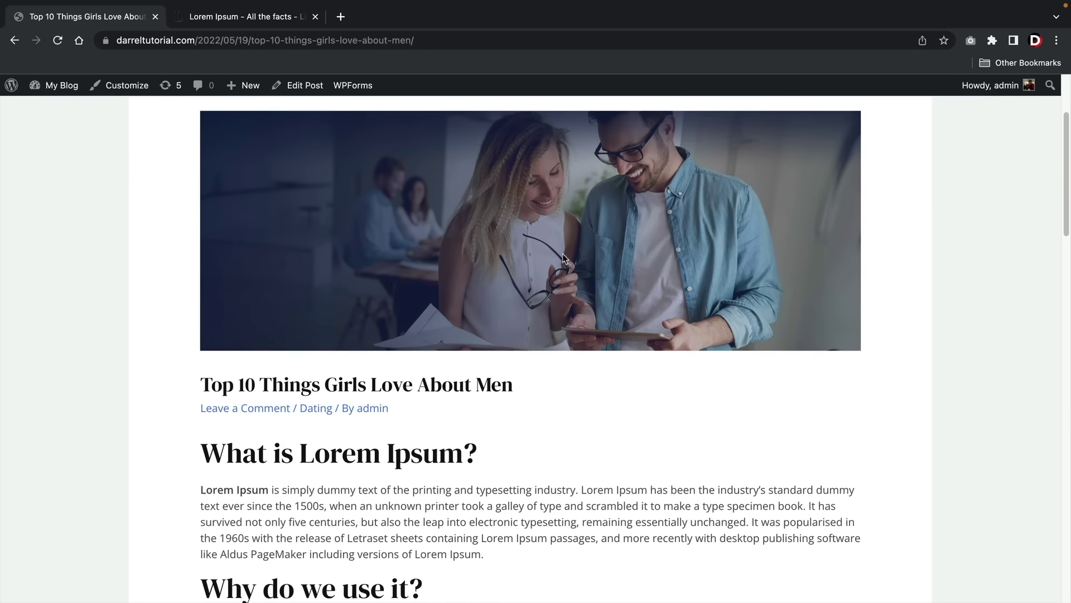
scroll(343, 296, down, 2)
drag(264, 305, 477, 306)
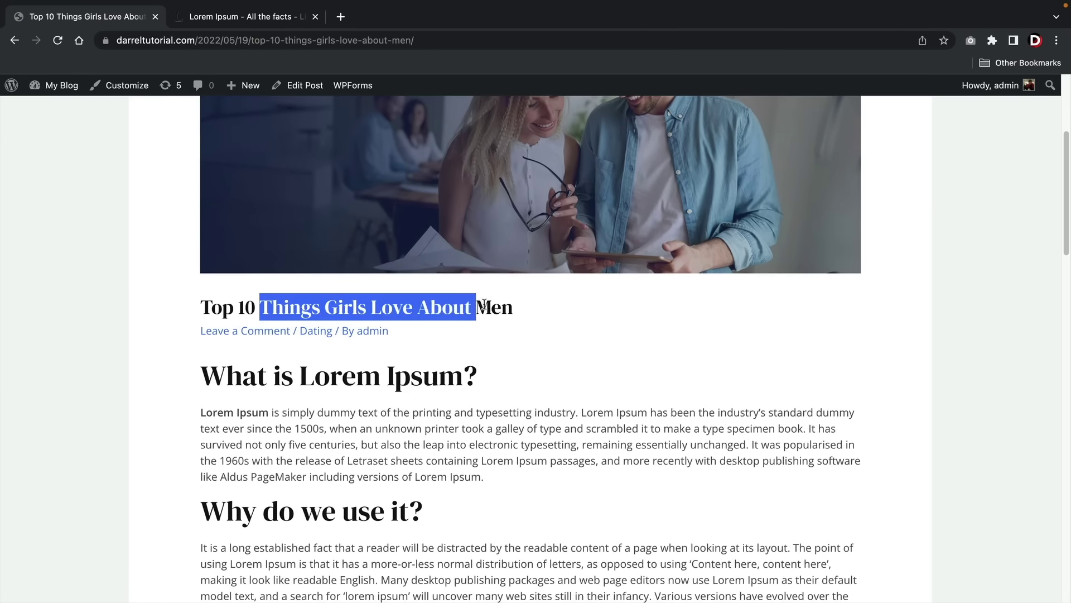
scroll(485, 304, down, 2)
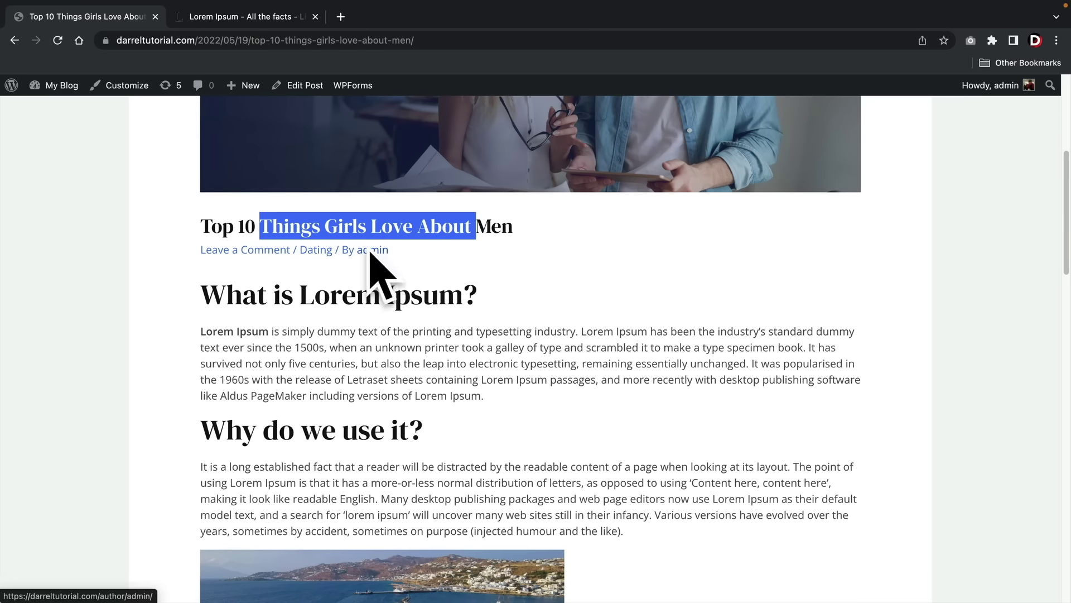
scroll(375, 270, down, 1)
scroll(376, 270, down, 8)
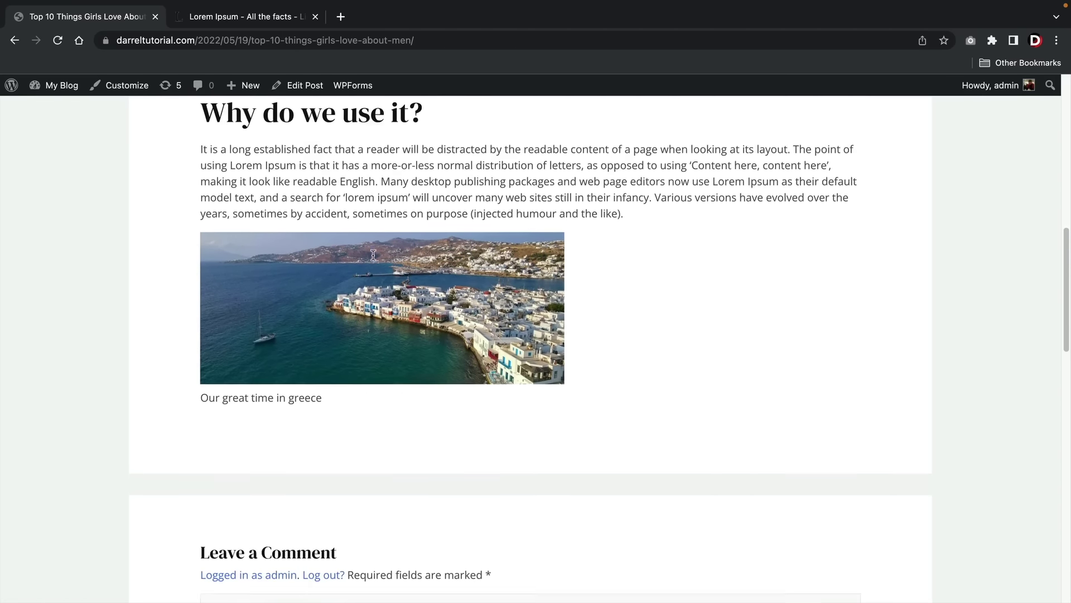
scroll(374, 255, down, 3)
click(315, 385)
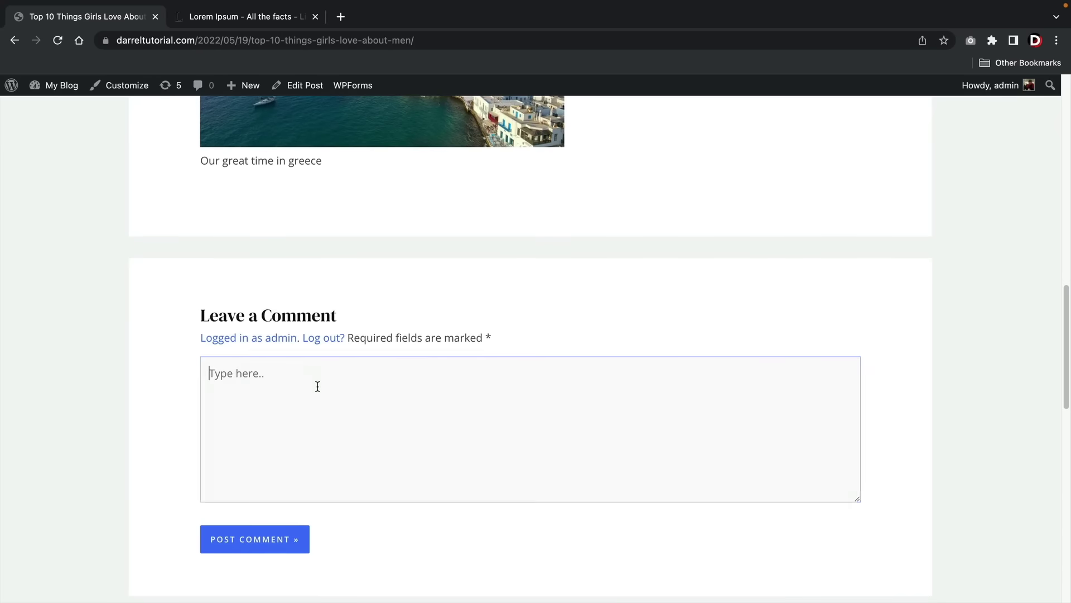
text(gr)
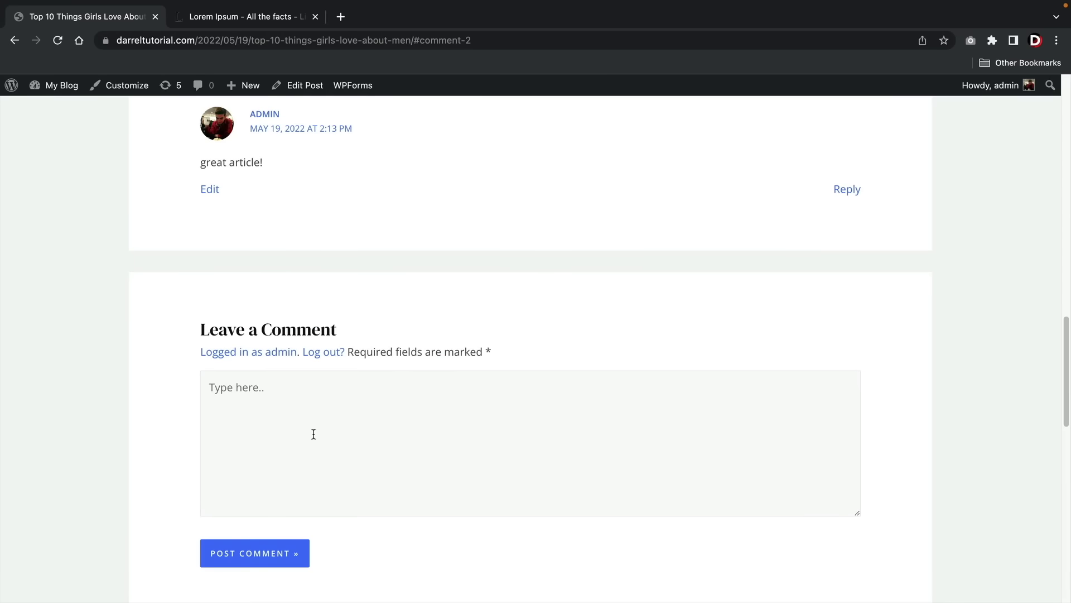
scroll(314, 434, up, 20)
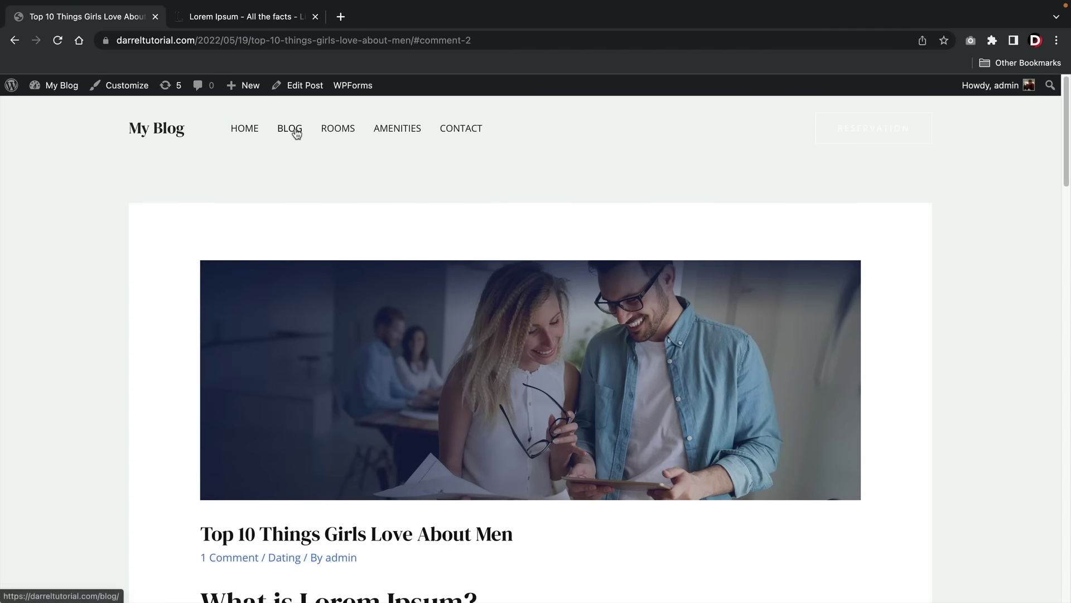
click(296, 131)
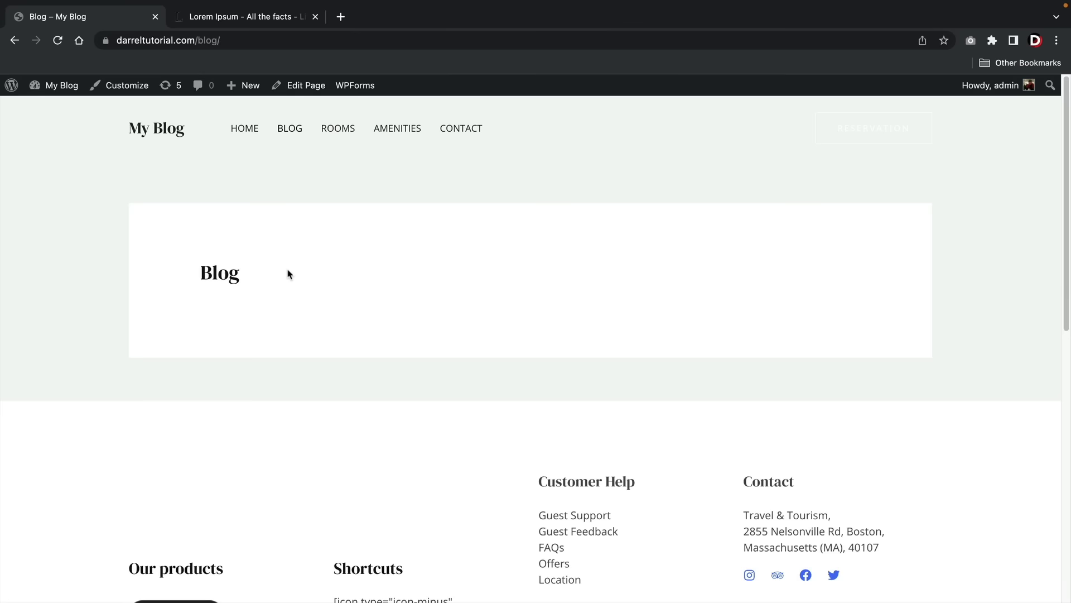
- In the Customizer's Homepage Settings, choose Blog as the posts page
click(127, 93)
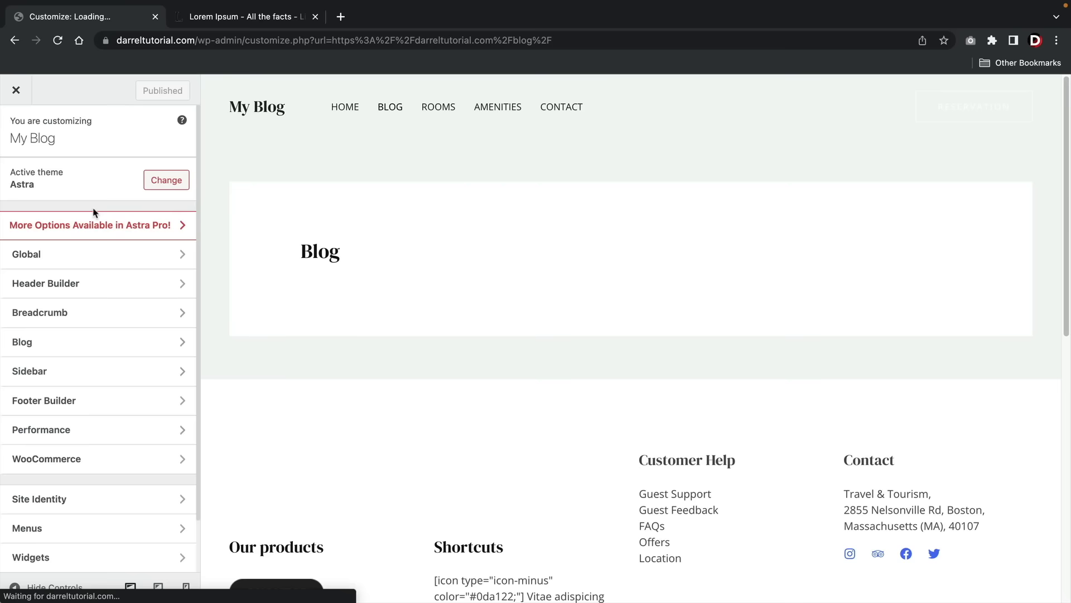
click(82, 534)
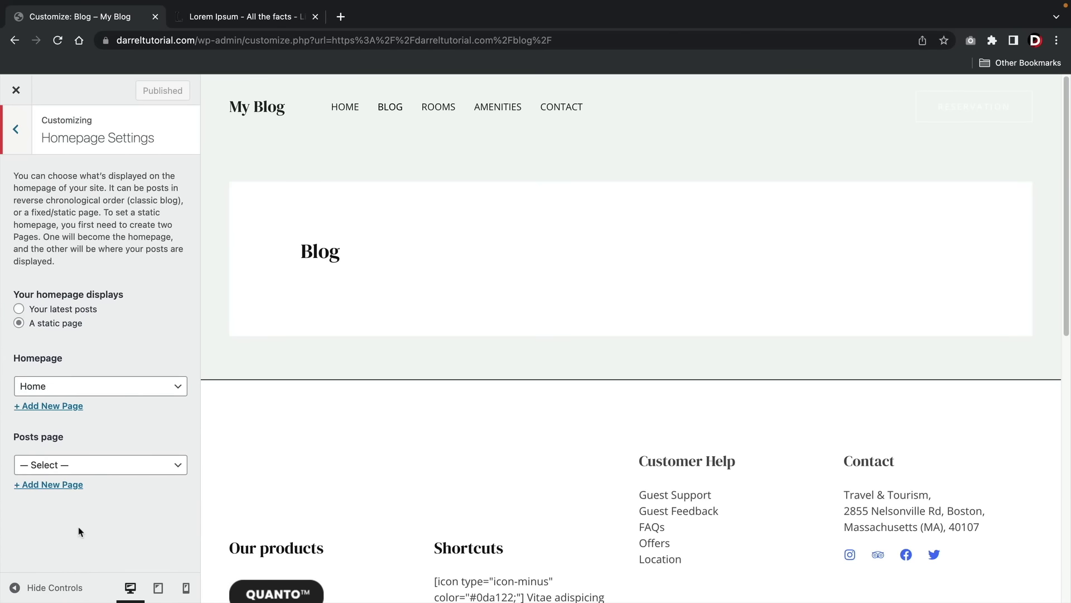
click(69, 466)
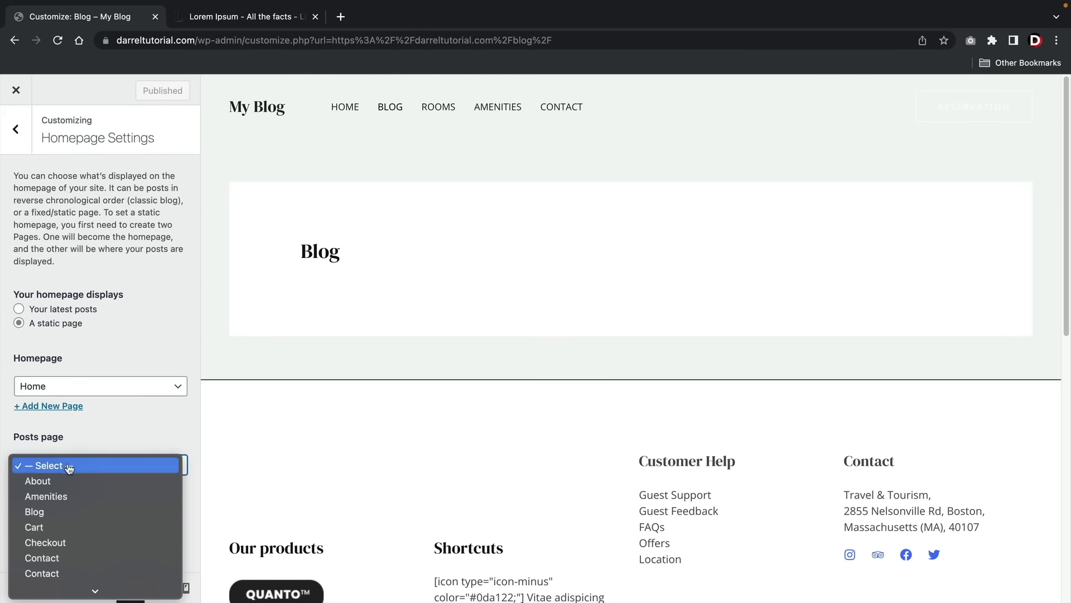
click(65, 512)
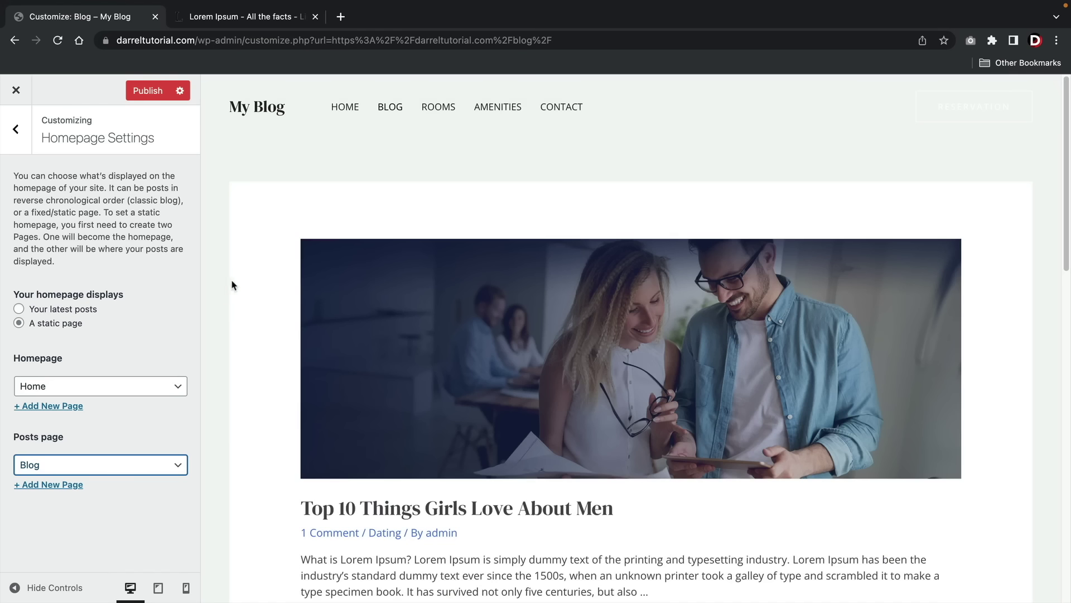
- Return to the main Customizer sections and open the Blog settings
scroll(232, 285, down, 5)
click(17, 147)
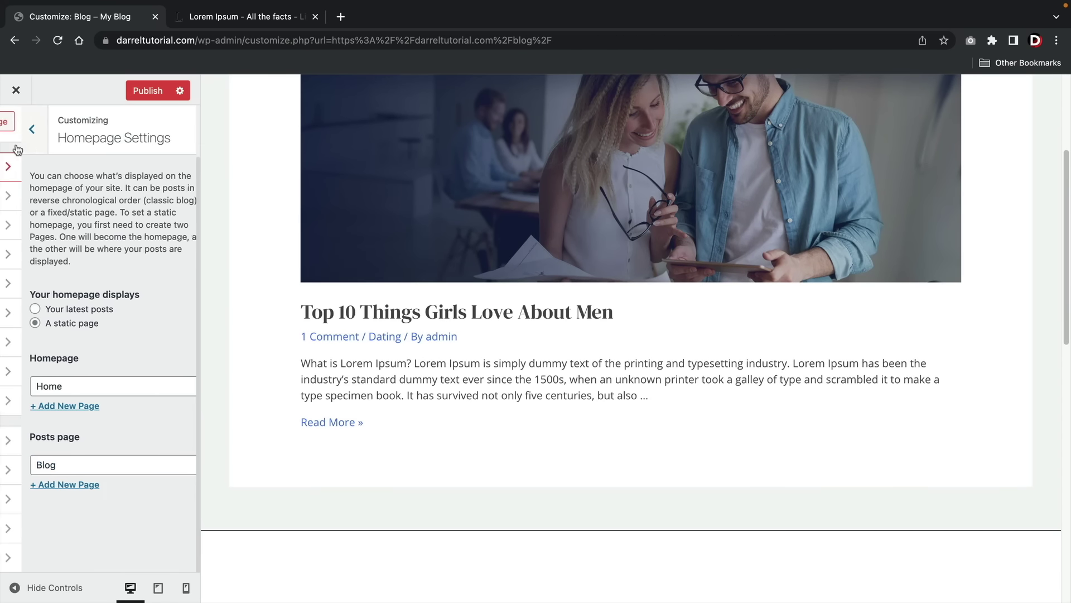
scroll(357, 313, up, 5)
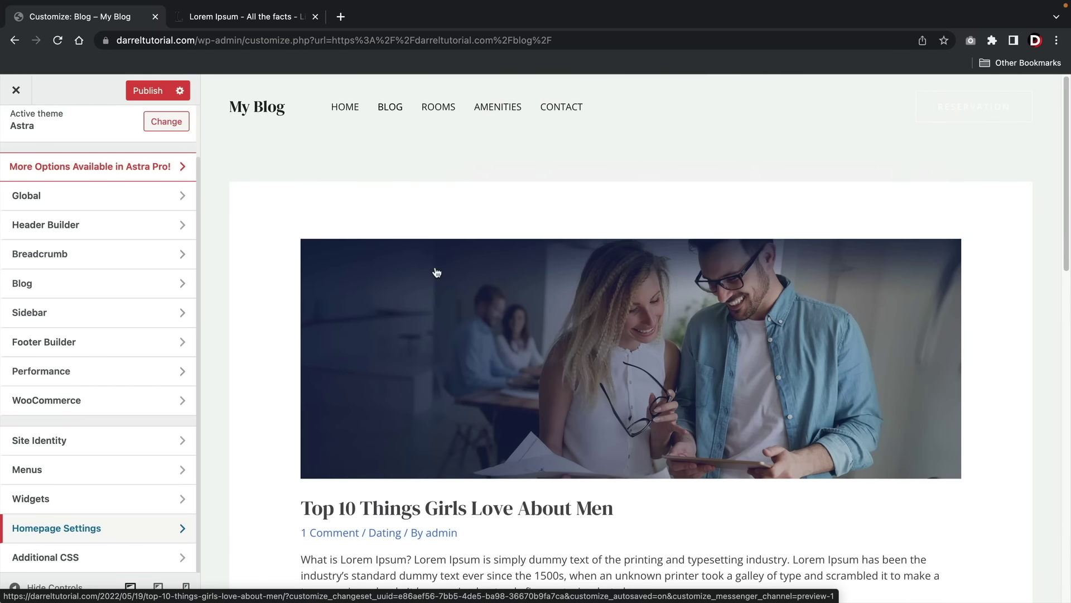
click(84, 283)
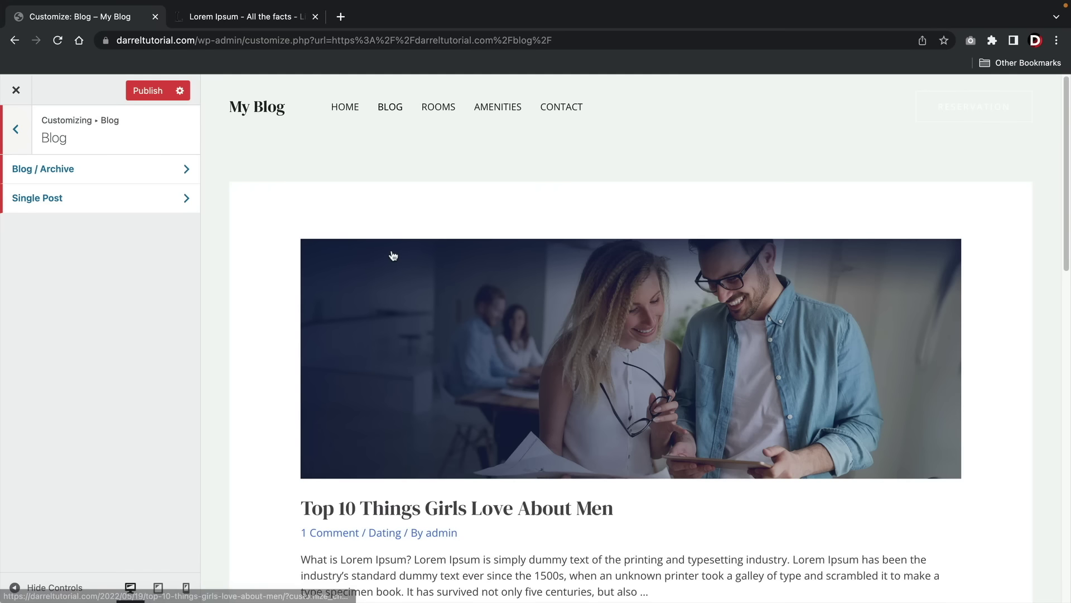
- In Blog / Archive, hide Author from the post meta, keeping Comments before Category
click(53, 177)
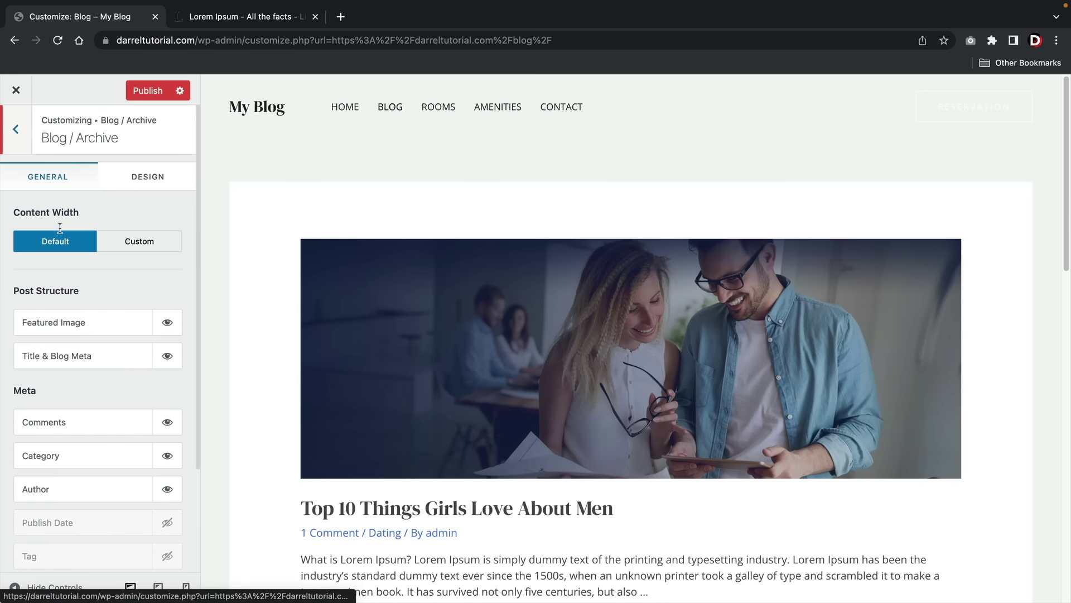
scroll(134, 223, down, 3)
scroll(136, 216, up, 3)
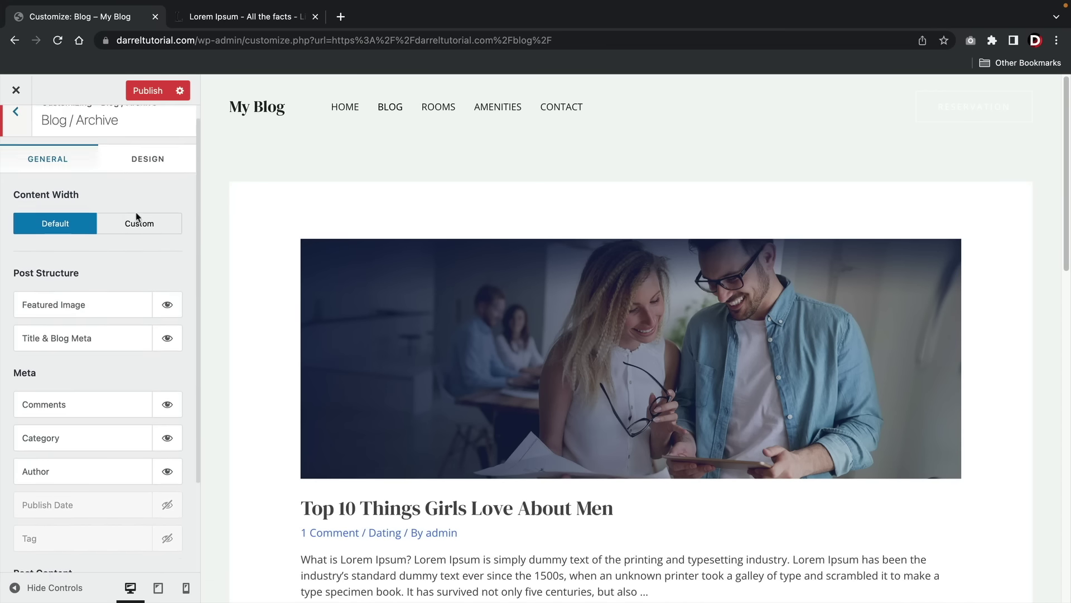
scroll(139, 254, down, 4)
scroll(286, 299, down, 3)
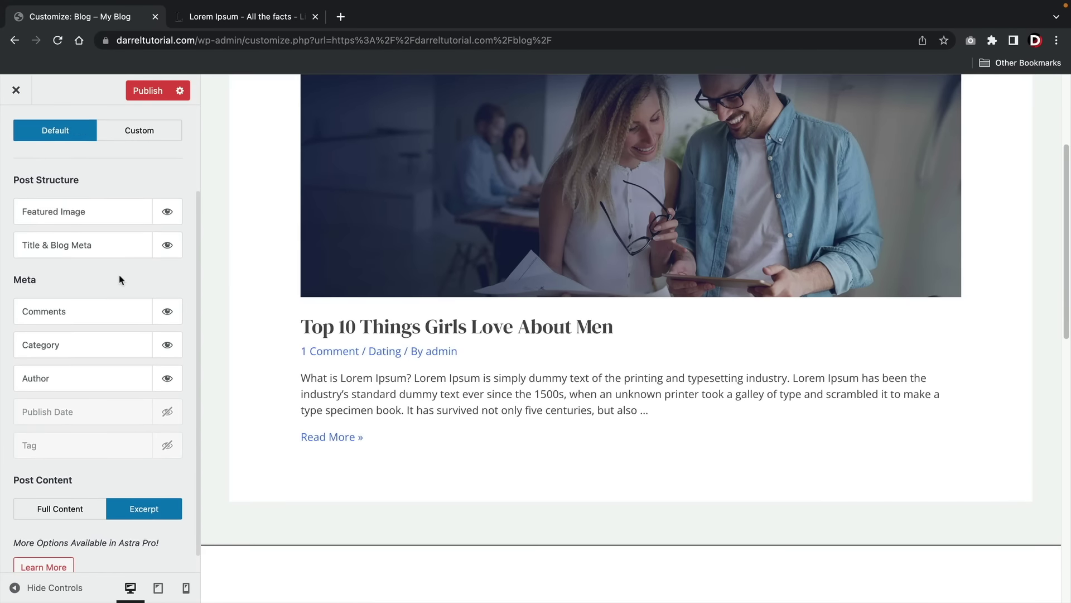
scroll(117, 275, down, 1)
scroll(117, 276, up, 1)
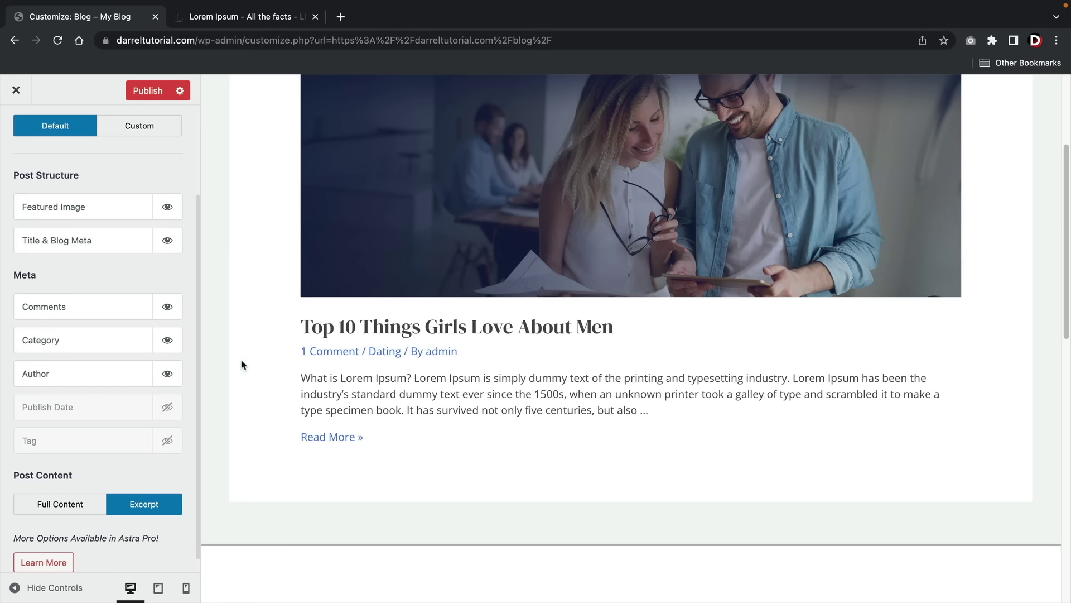
click(168, 375)
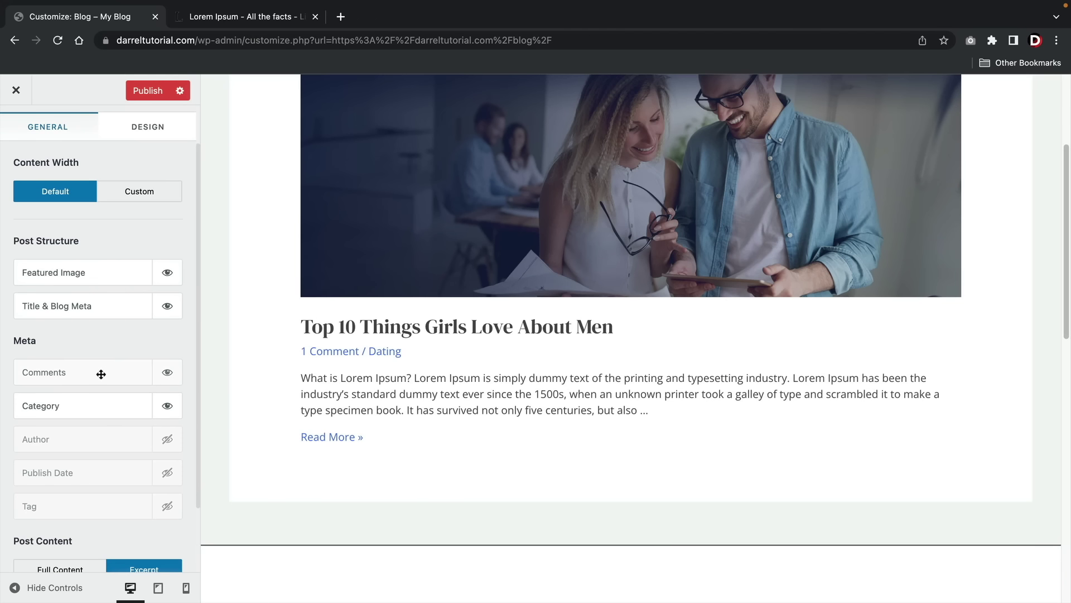
drag(98, 372, 101, 416)
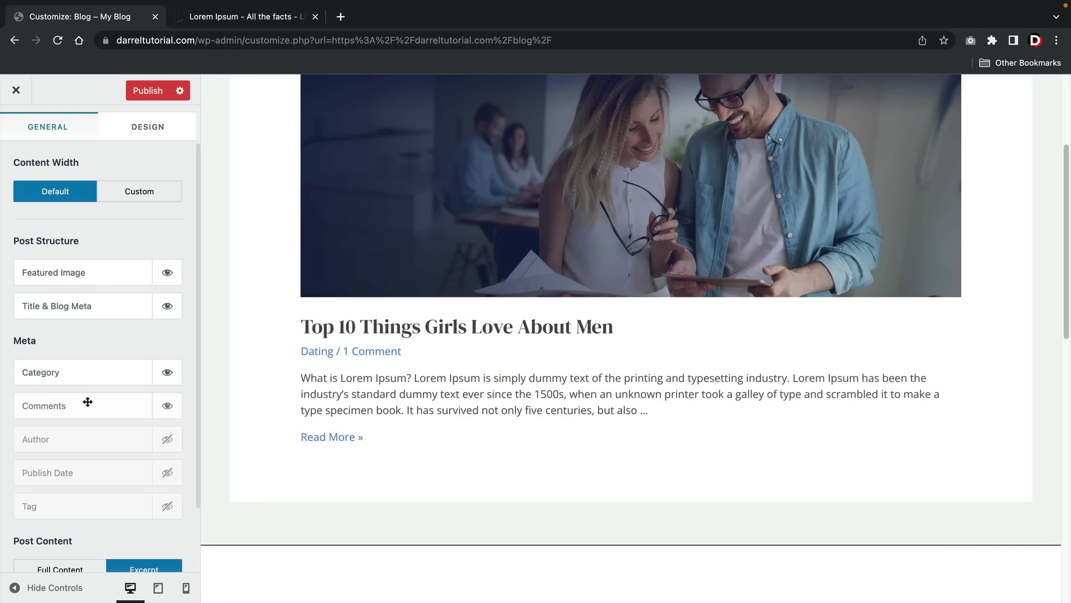
drag(88, 401, 85, 368)
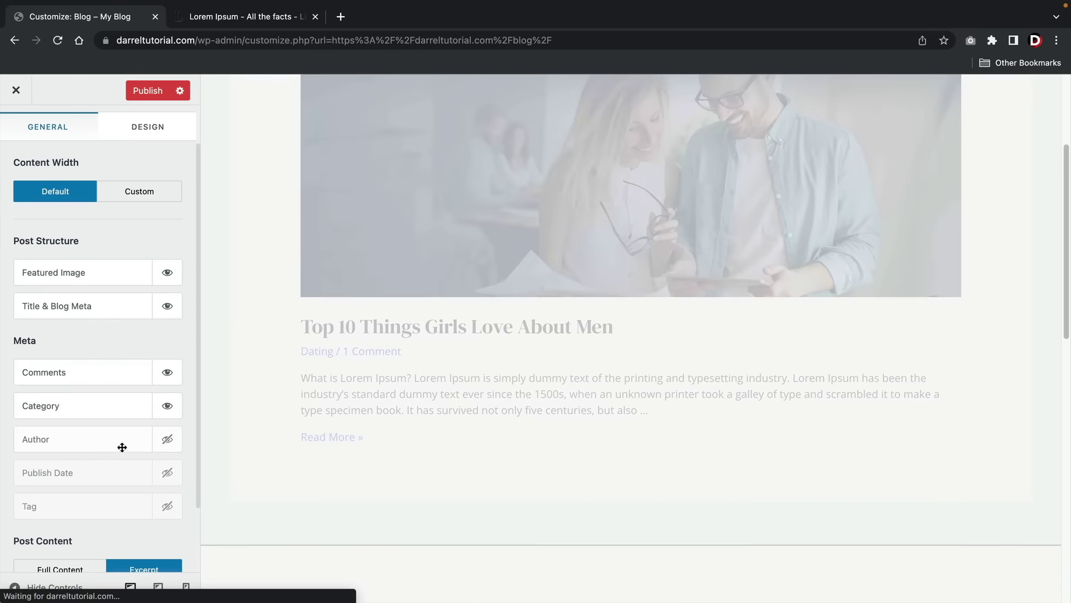
scroll(122, 445, up, 1)
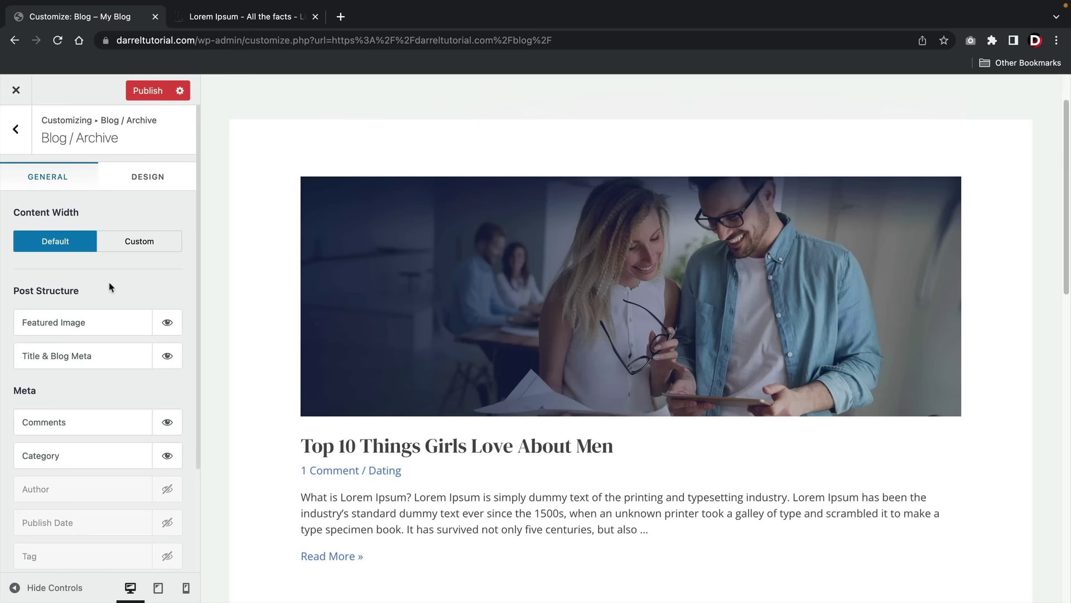
- Open the Single Post settings and show the post itself in the preview
click(17, 130)
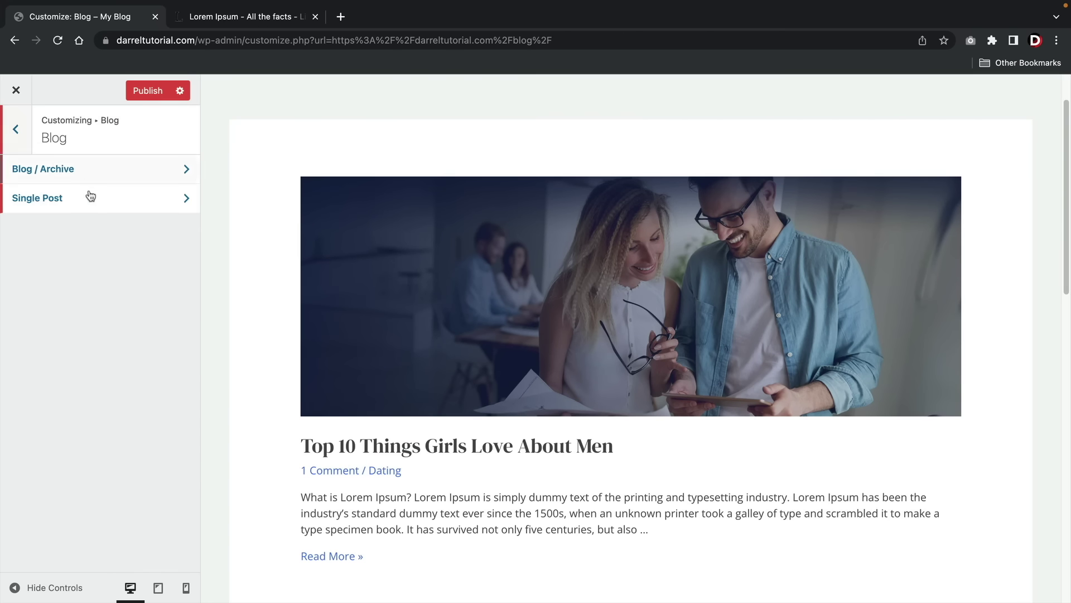
click(91, 196)
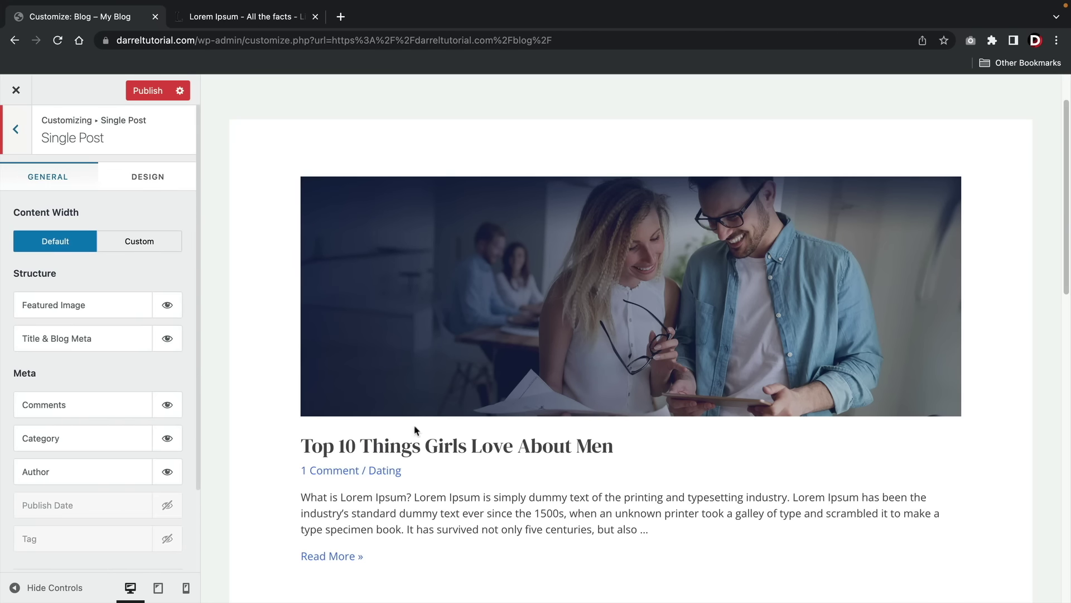
click(443, 450)
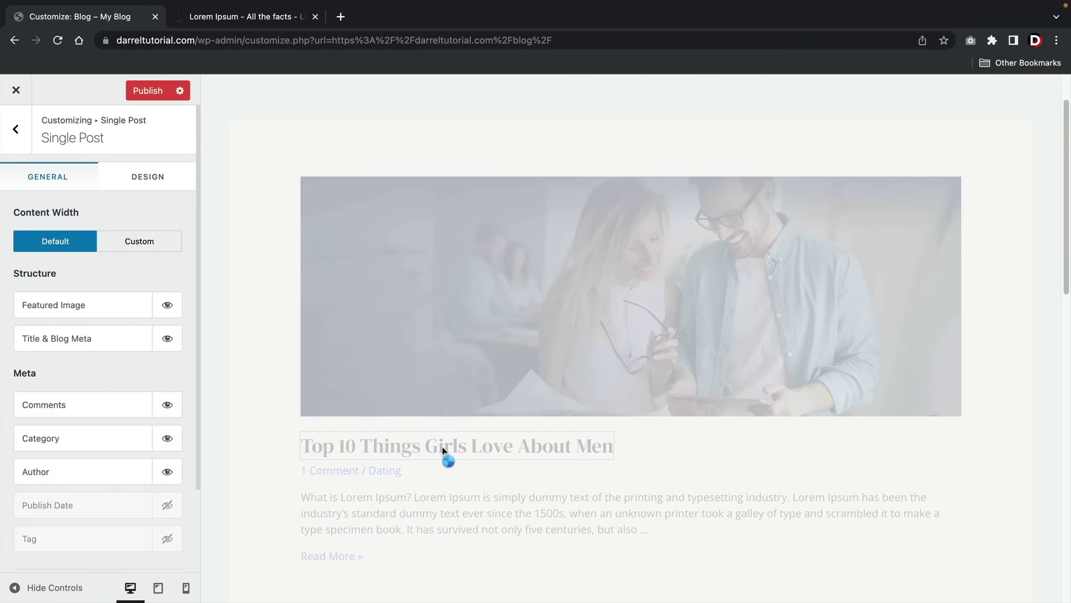
scroll(289, 348, down, 3)
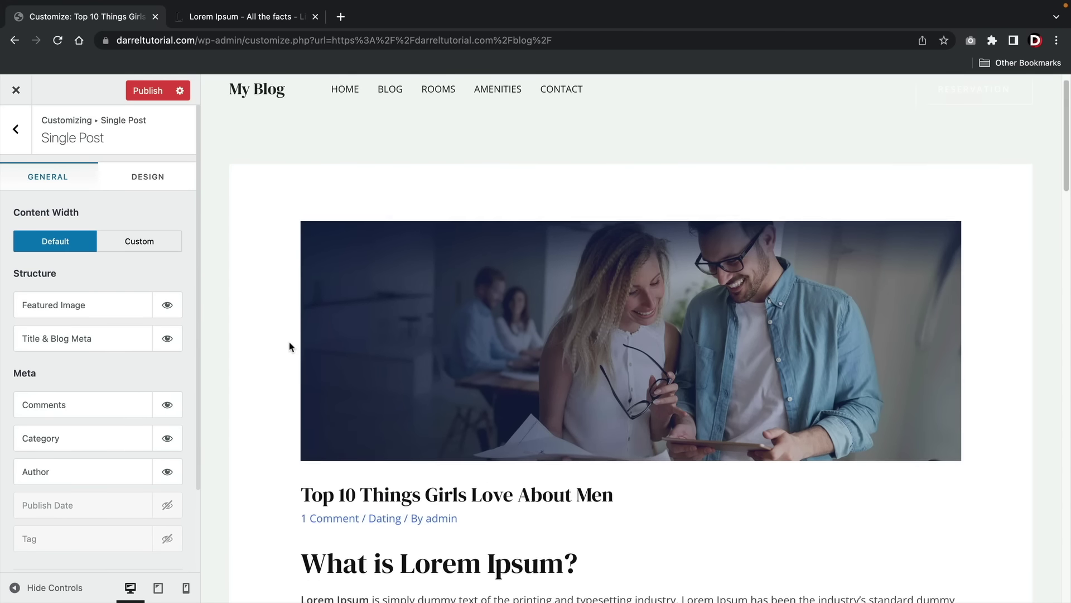
scroll(139, 310, down, 1)
scroll(135, 305, down, 3)
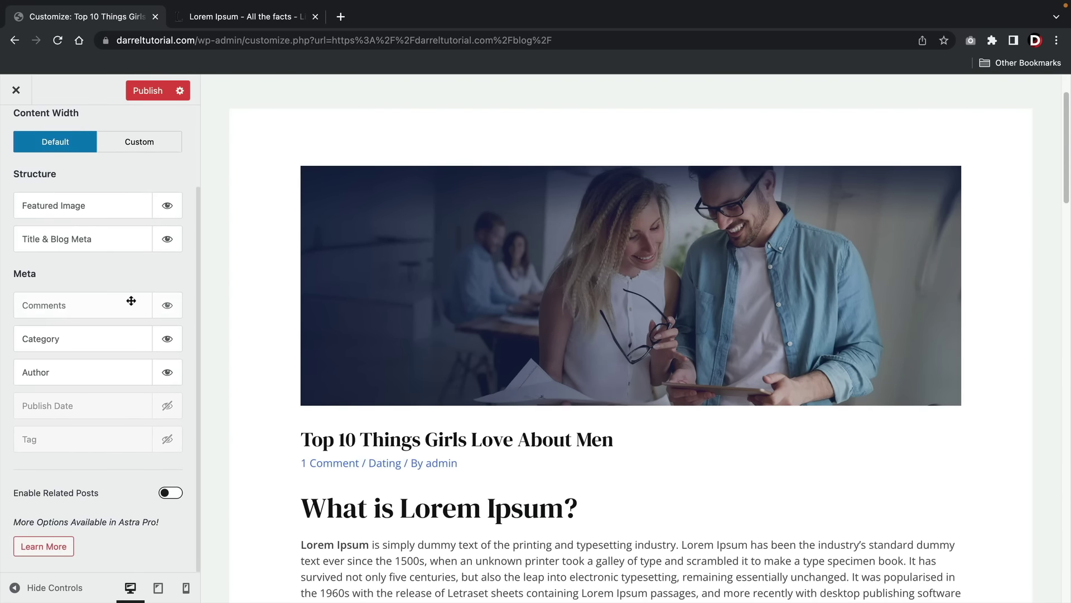
scroll(373, 404, down, 3)
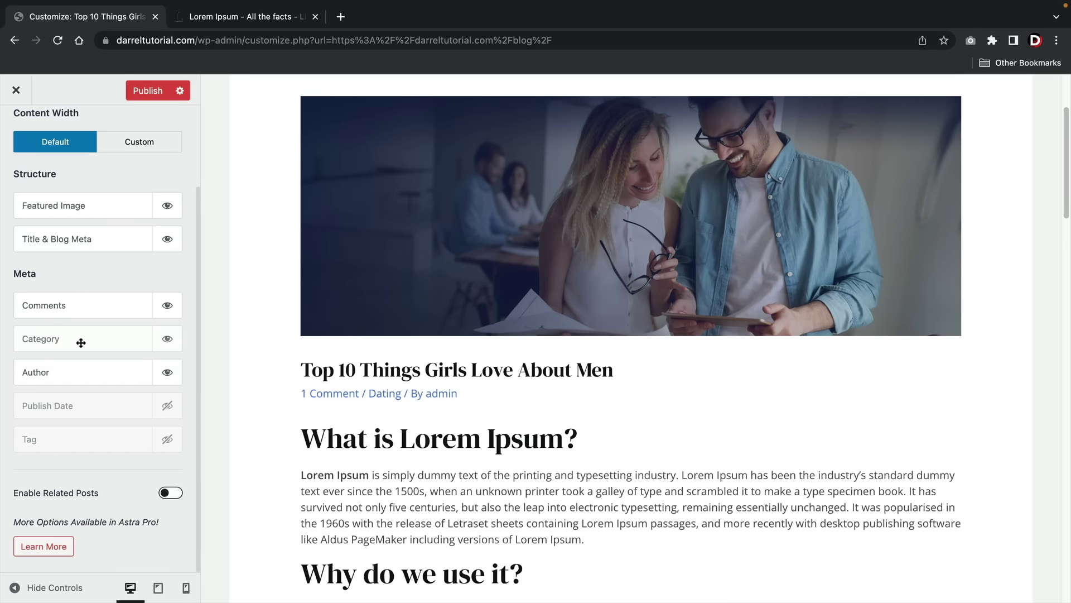
scroll(129, 331, up, 3)
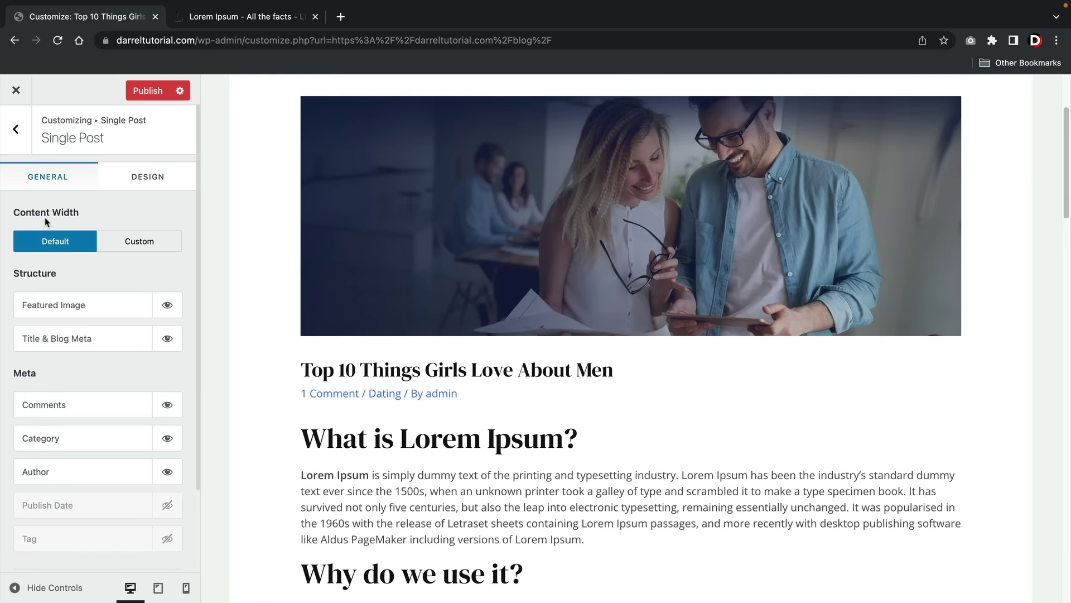
- Raise the Post/Page Title font size to 40 px, publish, and close the Customizer
click(161, 186)
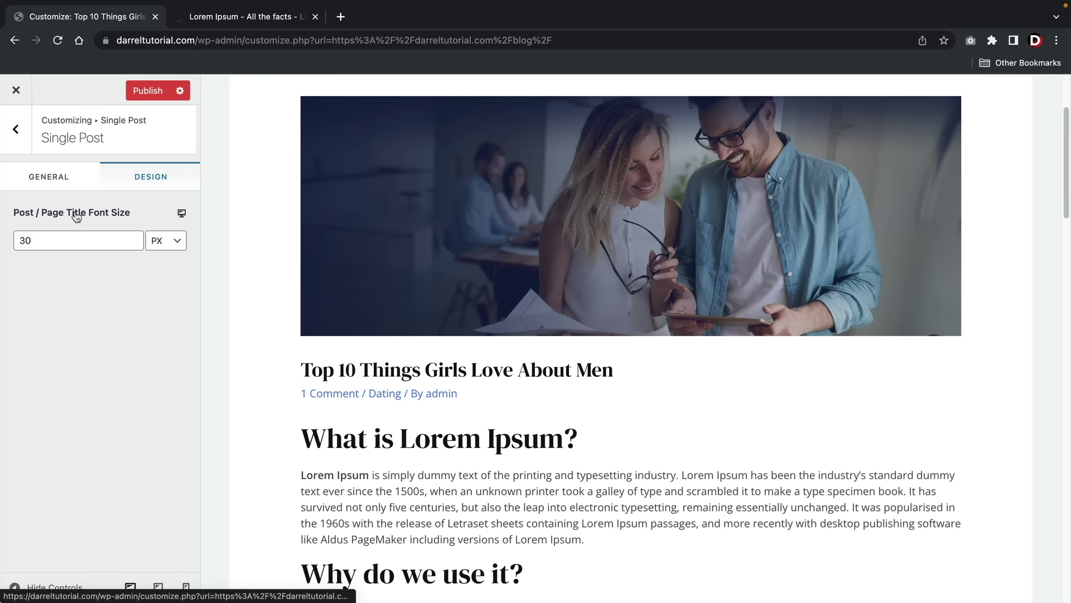
drag(324, 373, 578, 382)
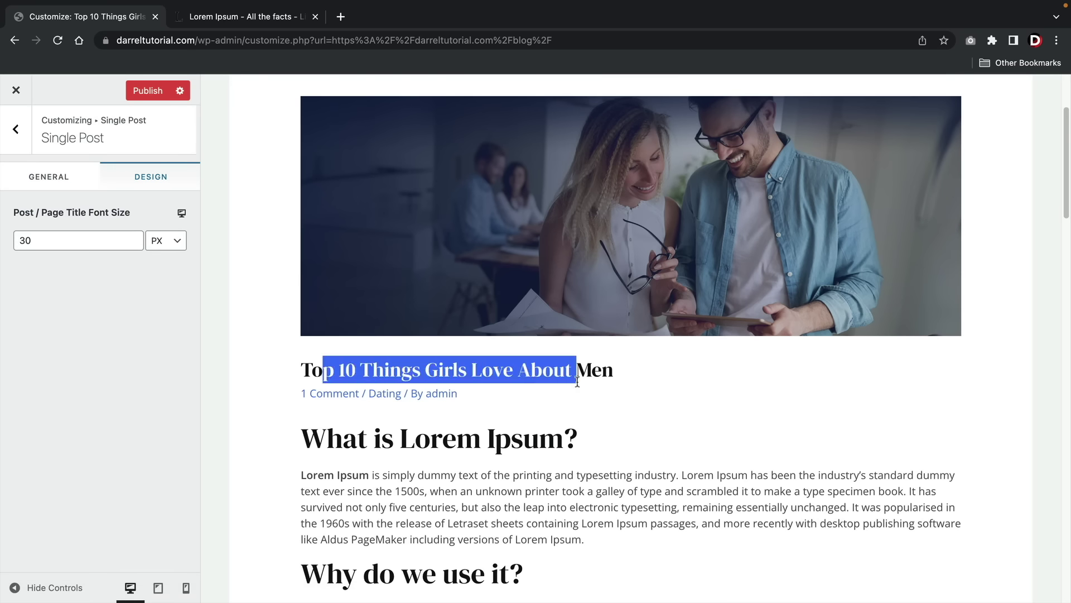
click(133, 237)
click(132, 237)
click(132, 237)
click(132, 236)
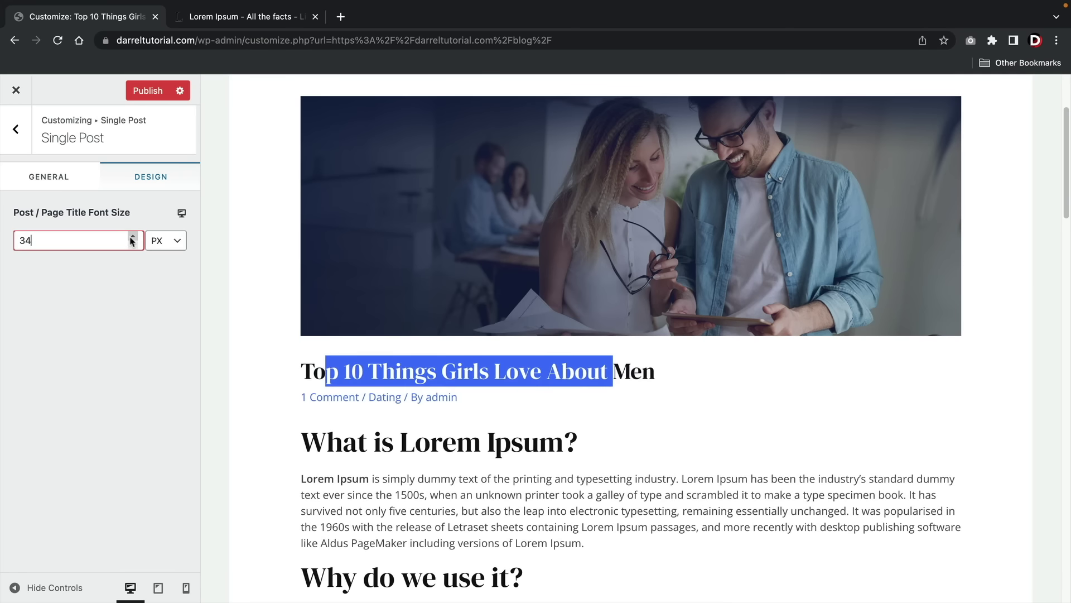
click(132, 237)
click(132, 236)
click(132, 237)
click(132, 236)
click(132, 237)
click(133, 237)
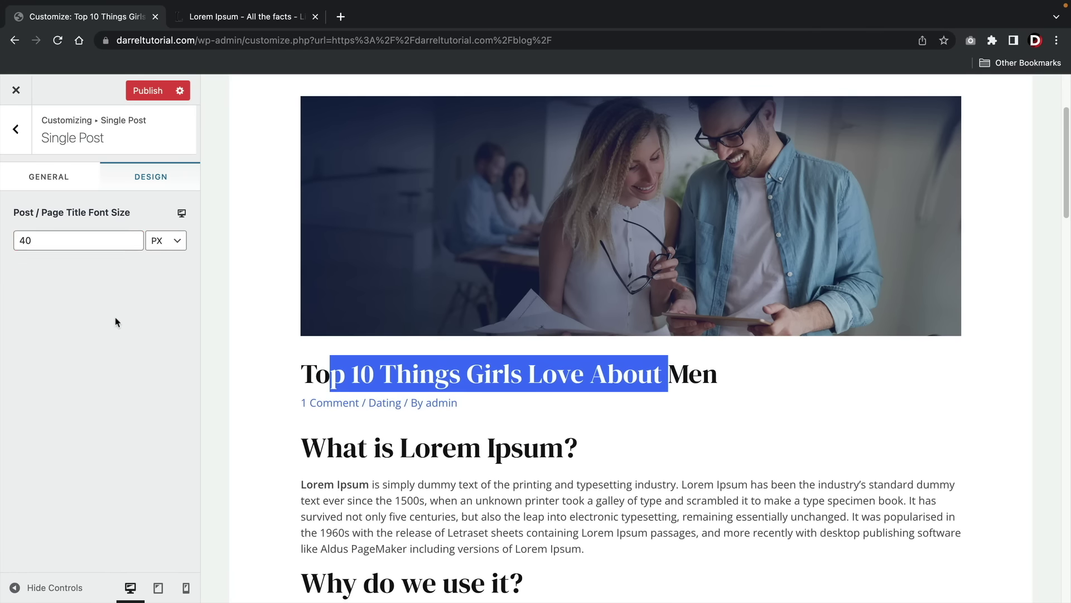
click(326, 368)
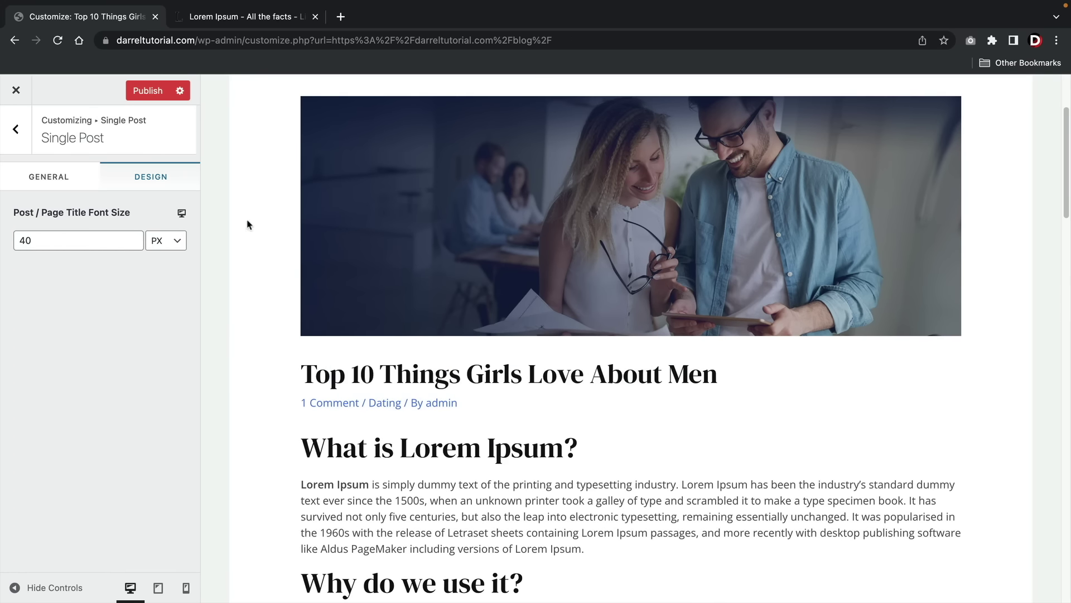
click(145, 96)
click(16, 91)
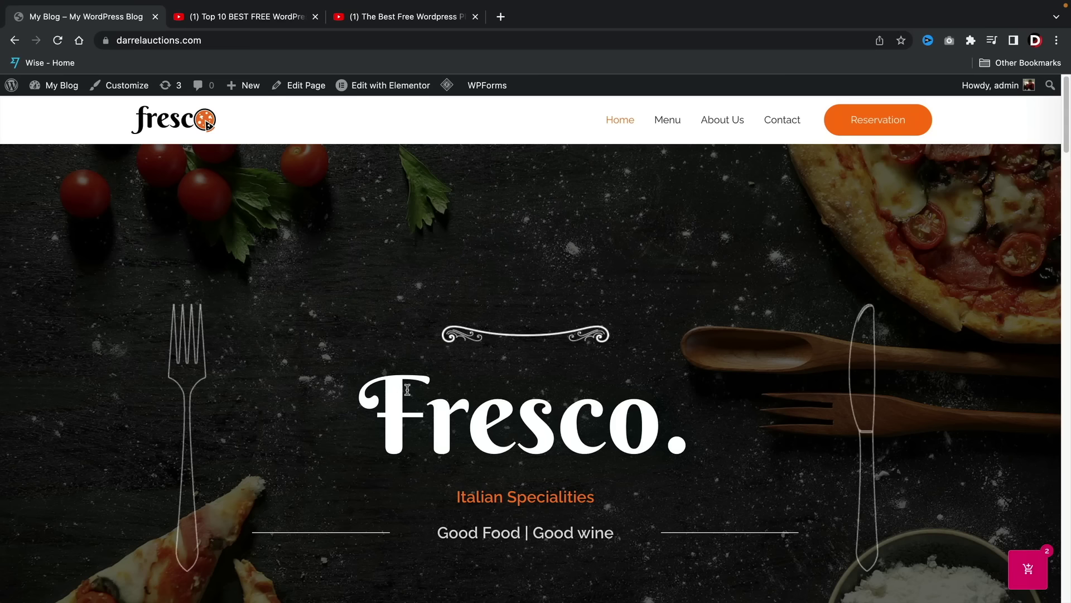
- Go to the Fresco restaurant site's admin Dashboard via My Blog > Dashboard
mouse_move(75, 91)
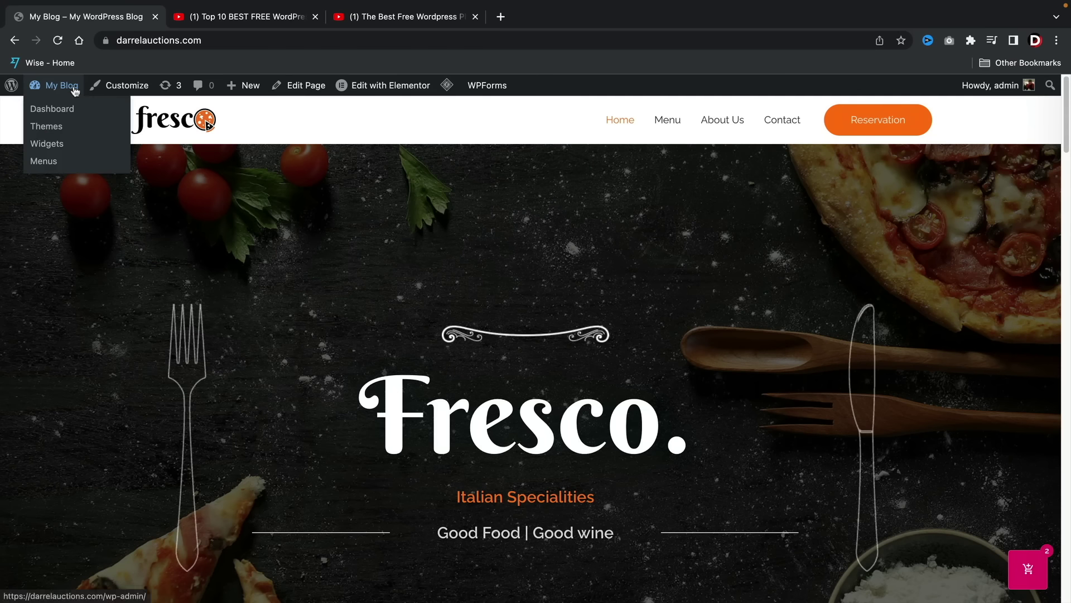
click(67, 115)
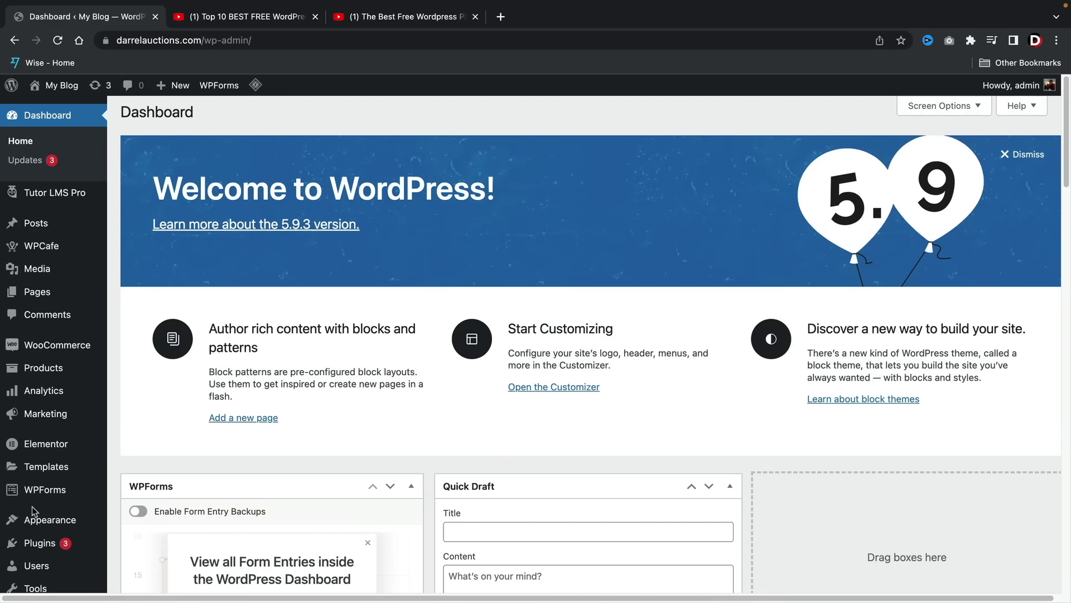
scroll(32, 506, down, 1)
scroll(32, 507, down, 4)
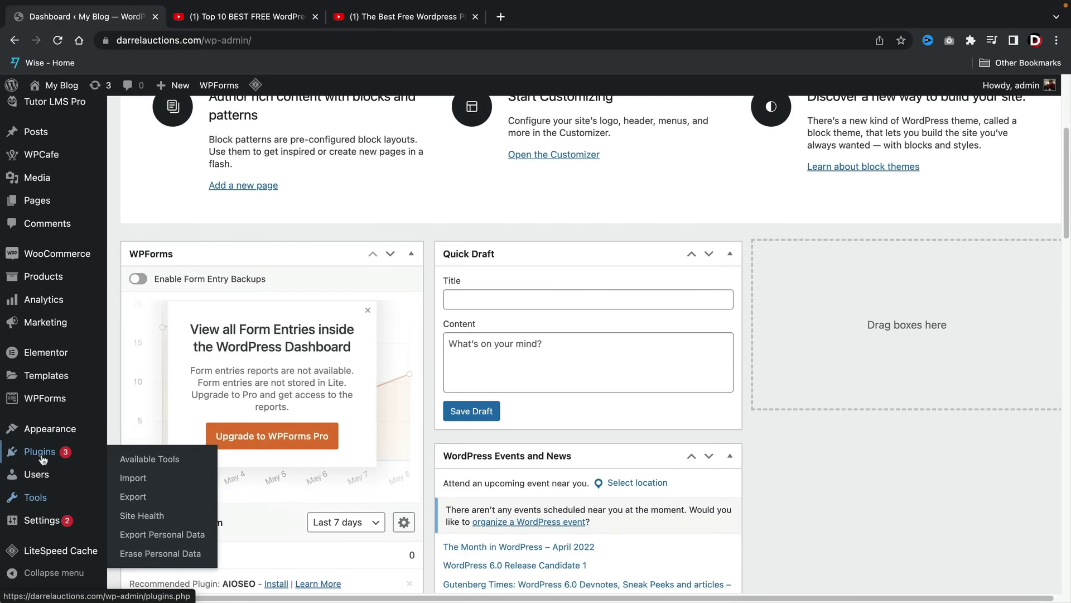
- Search new plugins for 'reset', then install and activate WP Reset
mouse_move(40, 457)
click(133, 479)
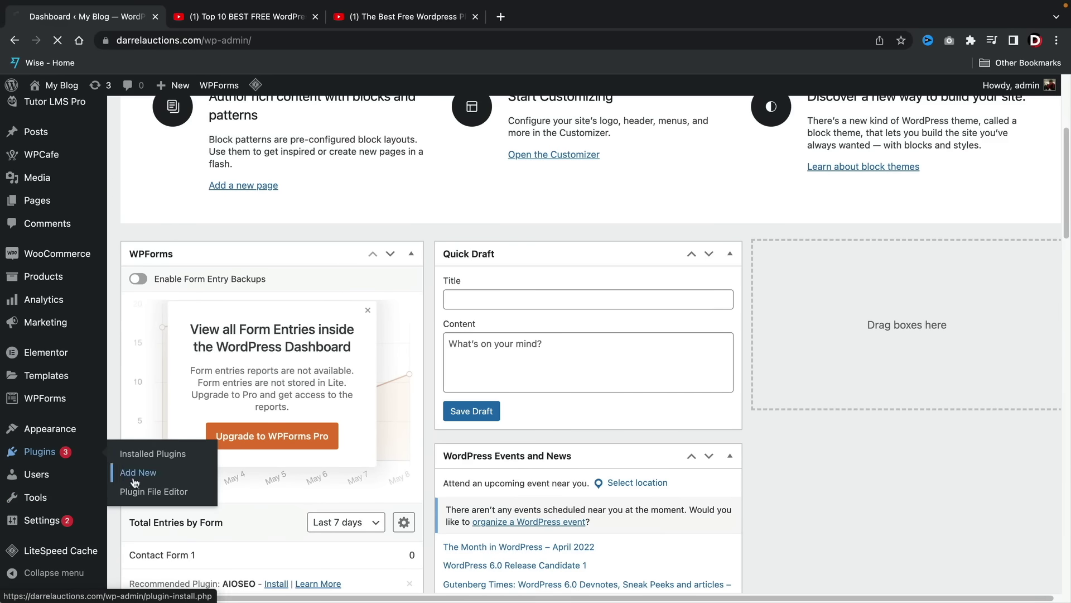
click(899, 155)
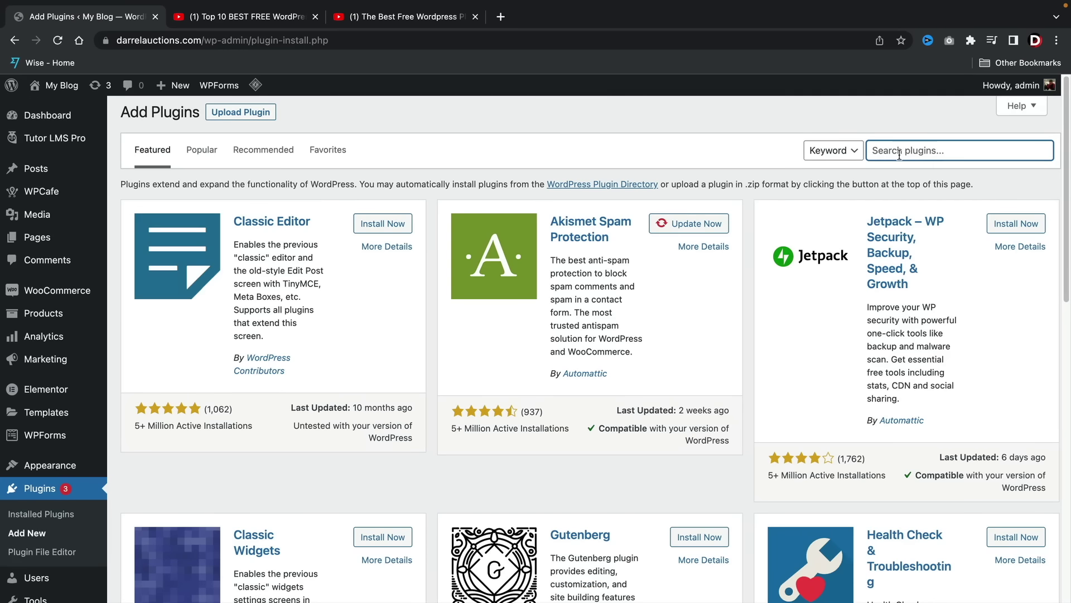
text(reset)
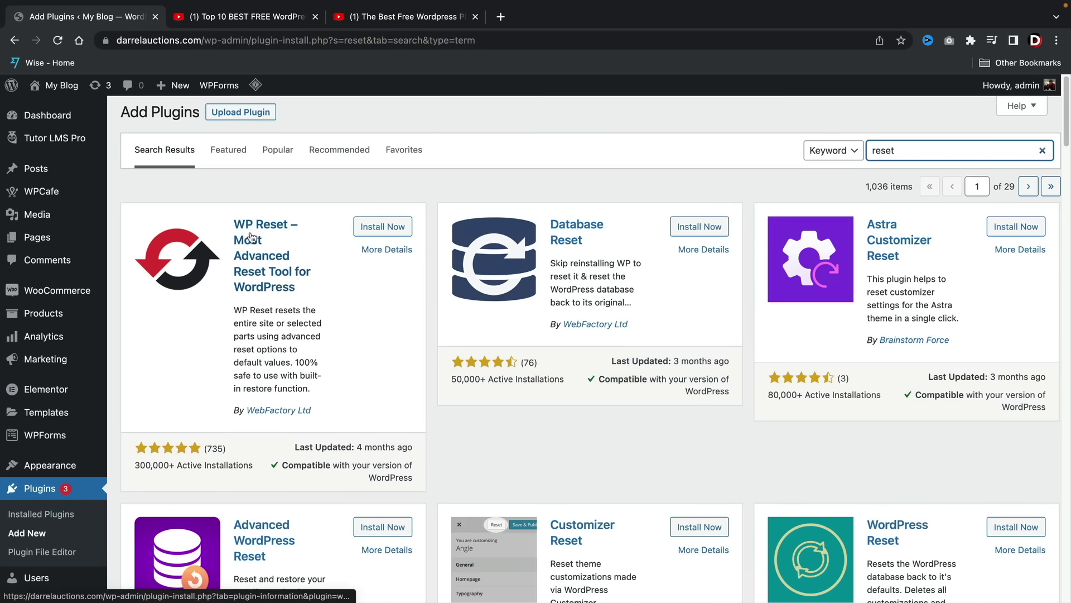
click(378, 233)
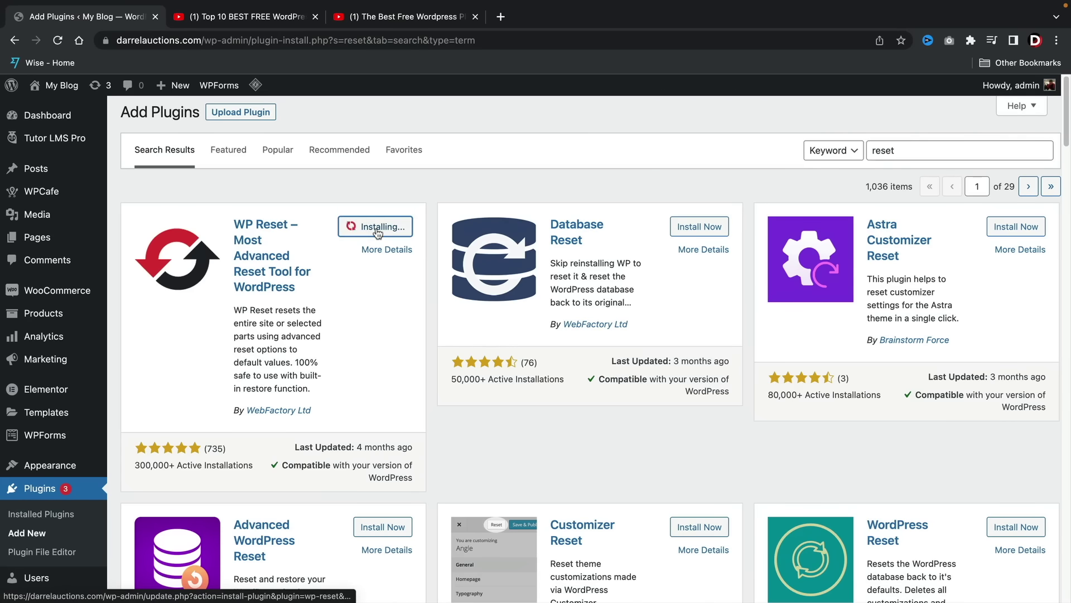
click(377, 232)
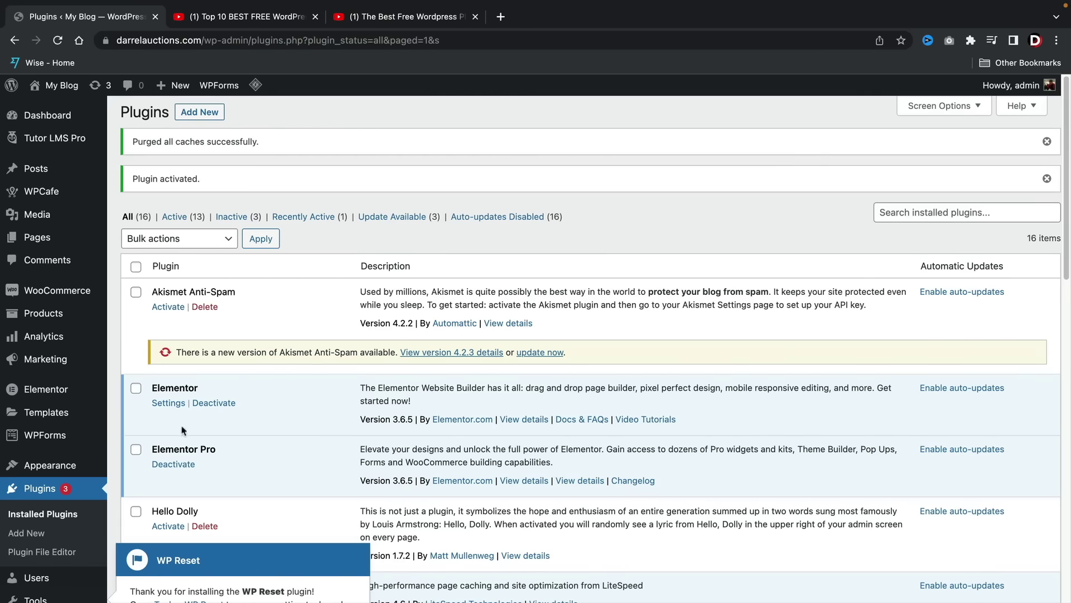
scroll(47, 357, down, 4)
scroll(47, 366, down, 4)
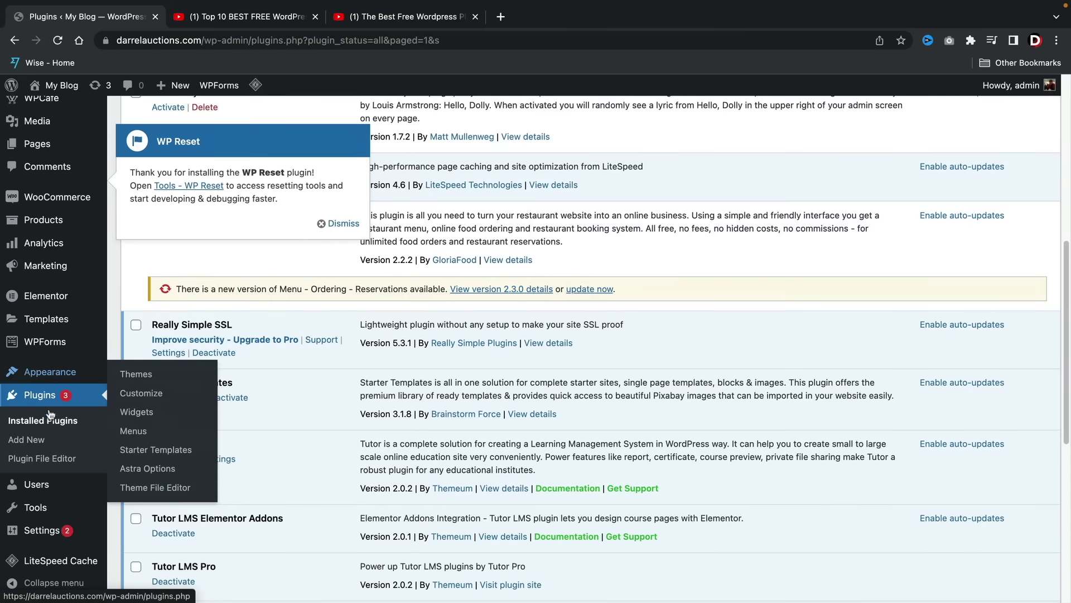
- In Tools > WP Reset, enter 'reset' and wipe the site back to defaults
mouse_move(40, 510)
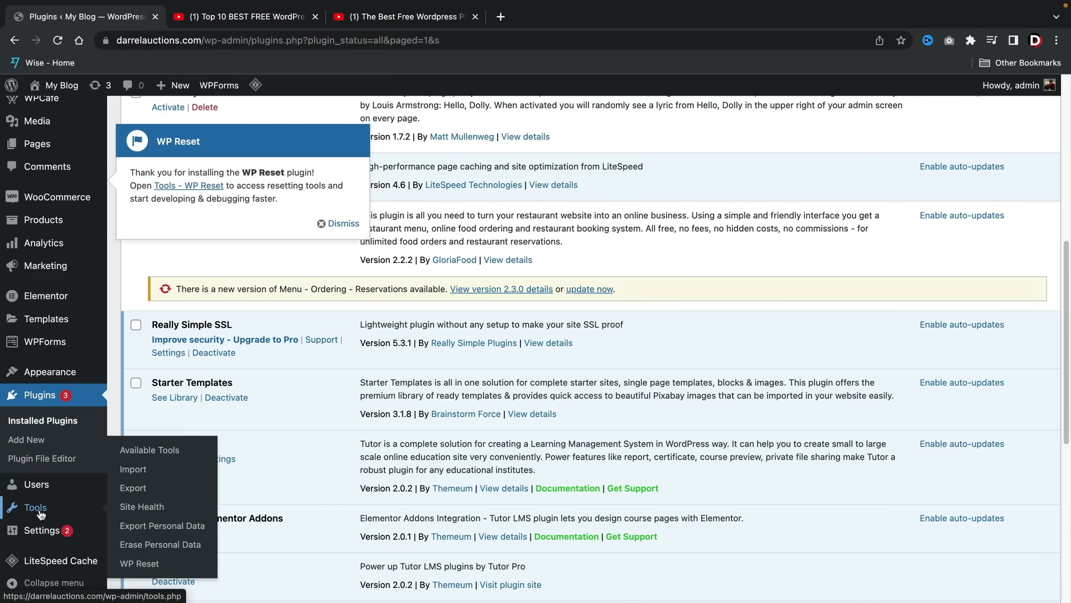
click(132, 565)
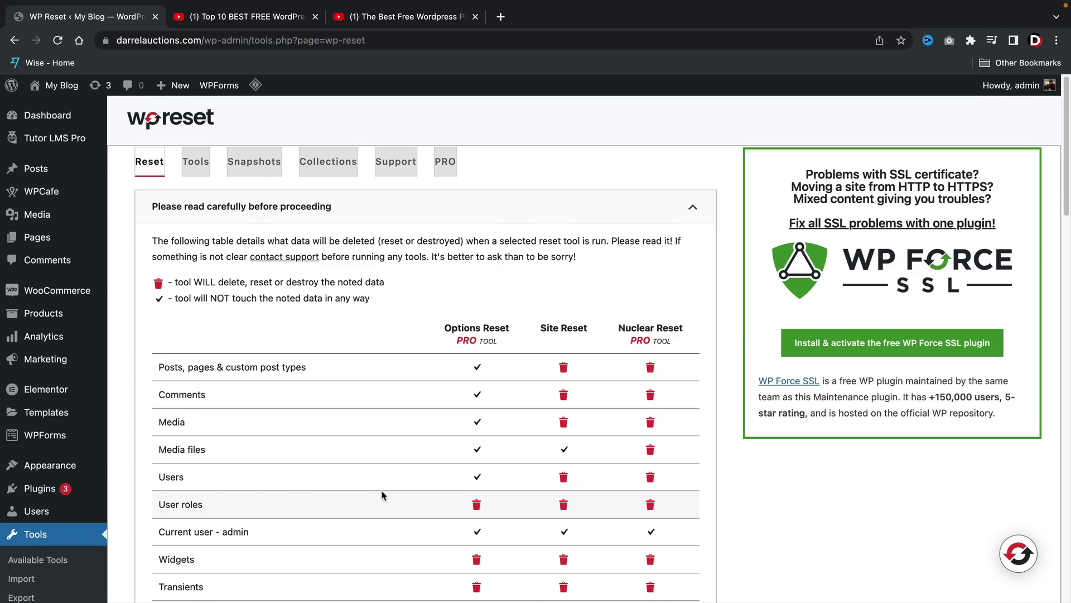
scroll(383, 495, down, 15)
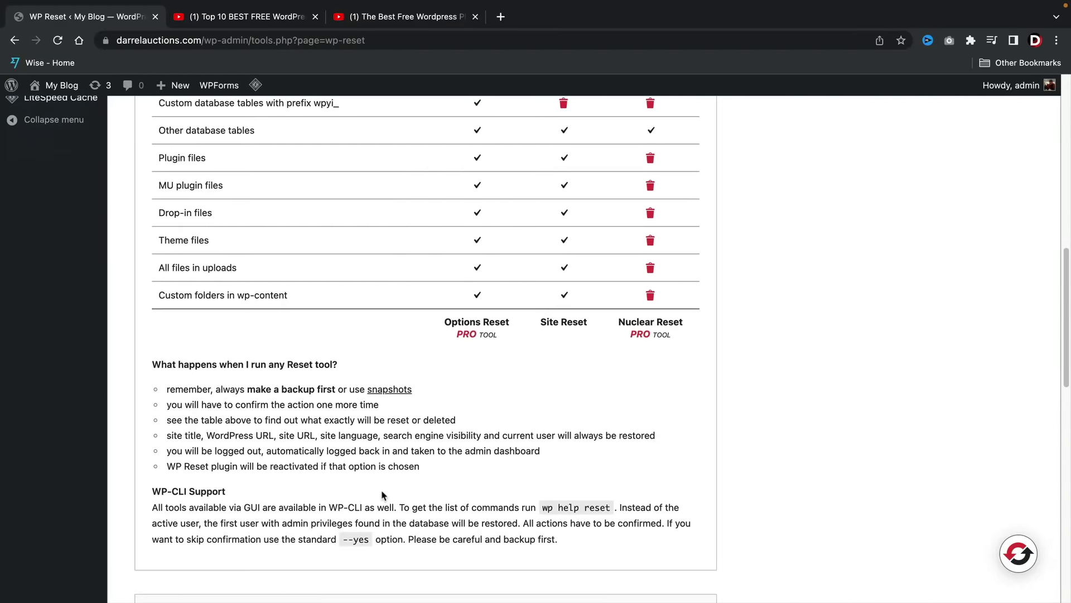
scroll(382, 495, down, 8)
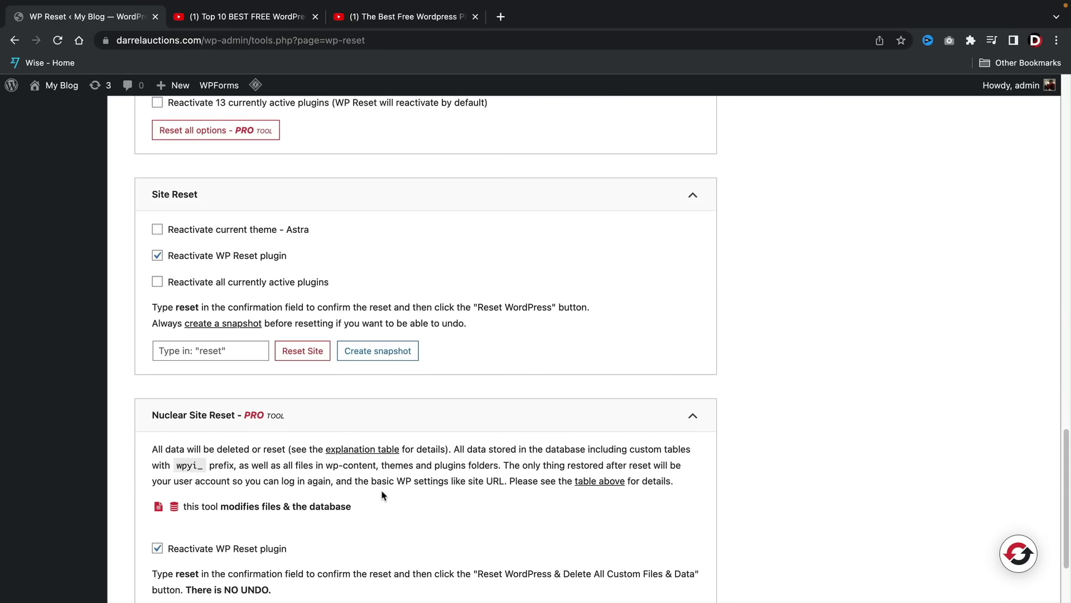
click(221, 356)
text(reset)
click(313, 357)
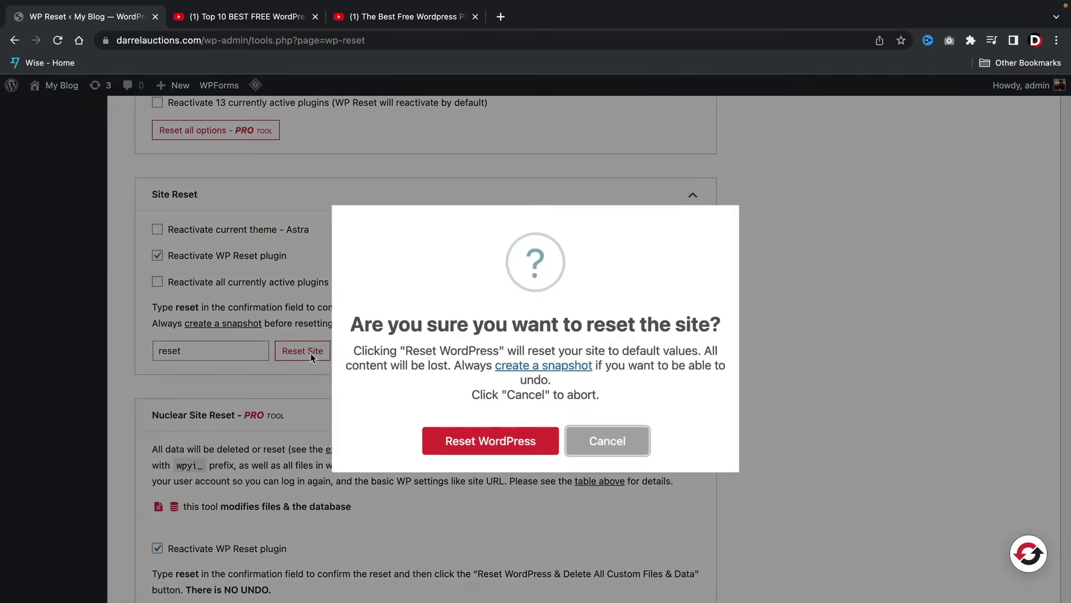
click(503, 444)
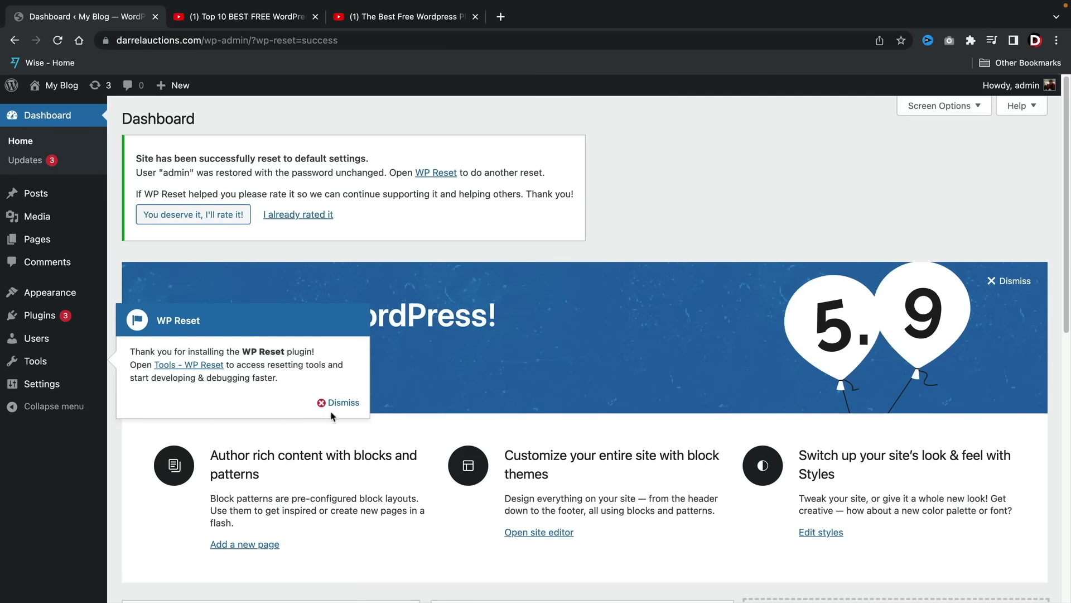
- Dismiss the WP Reset notices and view the reset site's default 'Hello world!' front page
click(337, 403)
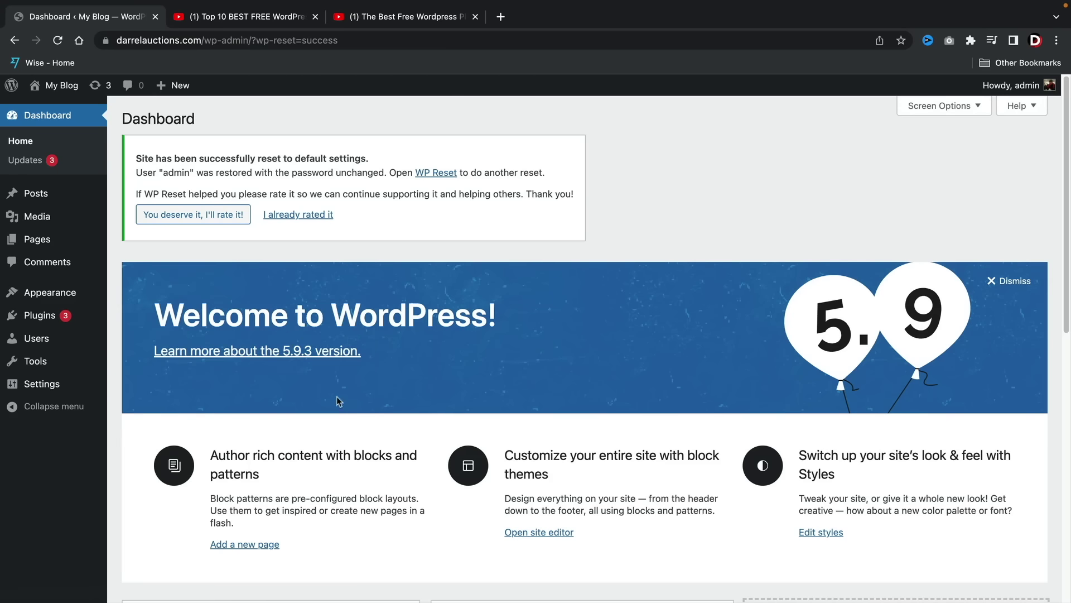
click(298, 215)
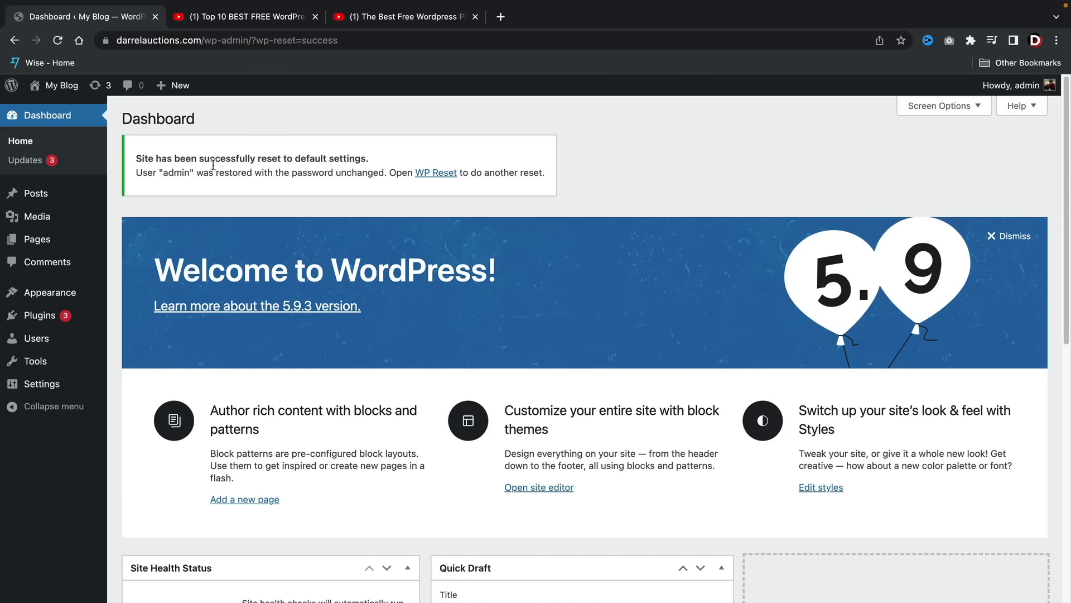
mouse_move(70, 93)
click(66, 114)
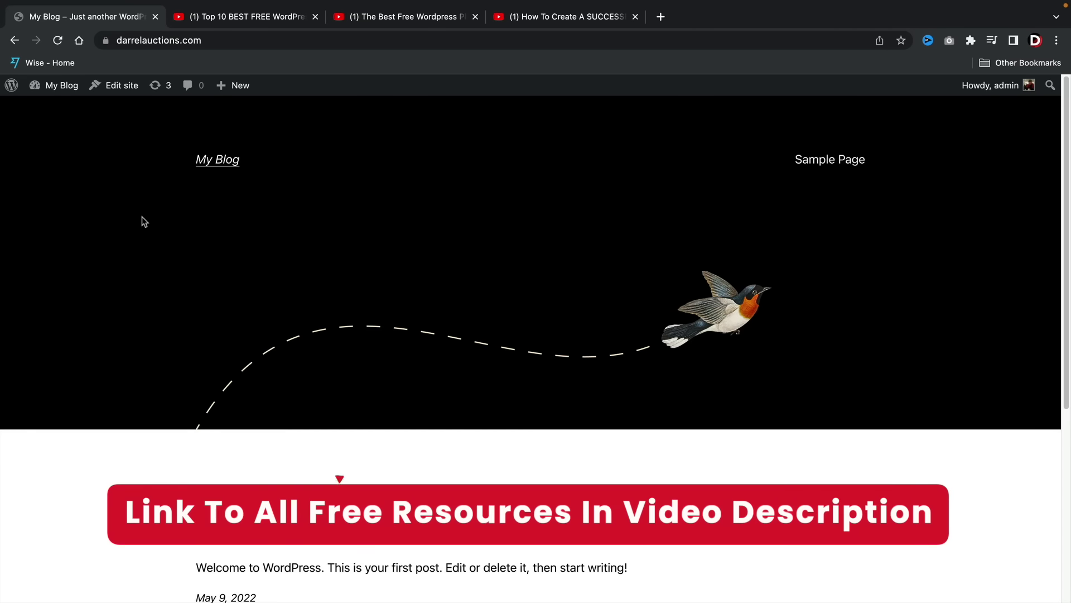
click(242, 20)
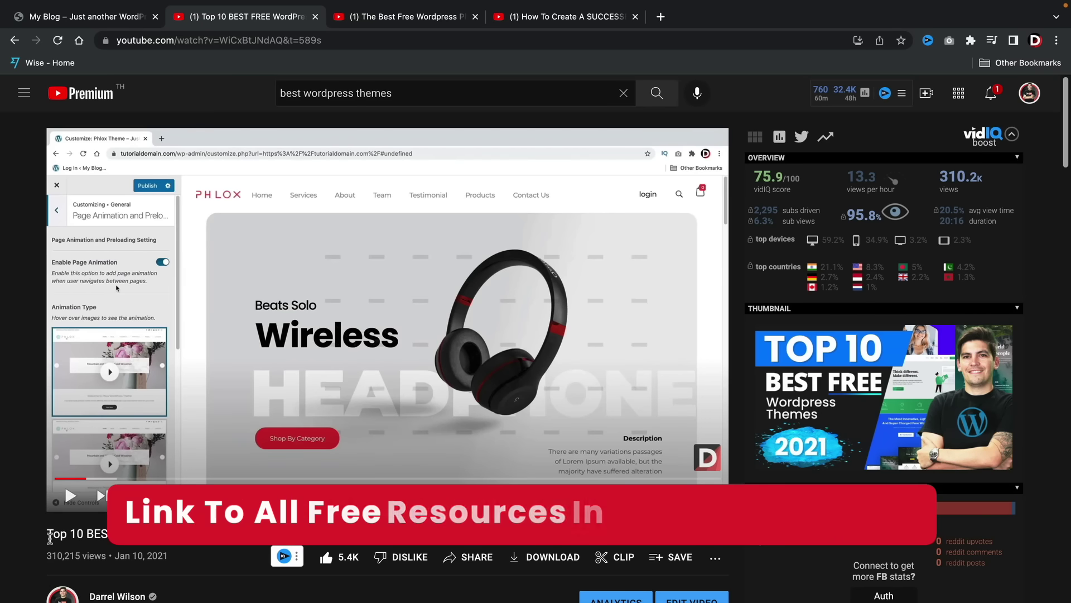
- Browse the themes and plugins video tabs, ending on the web design business video
drag(48, 534, 365, 537)
click(368, 540)
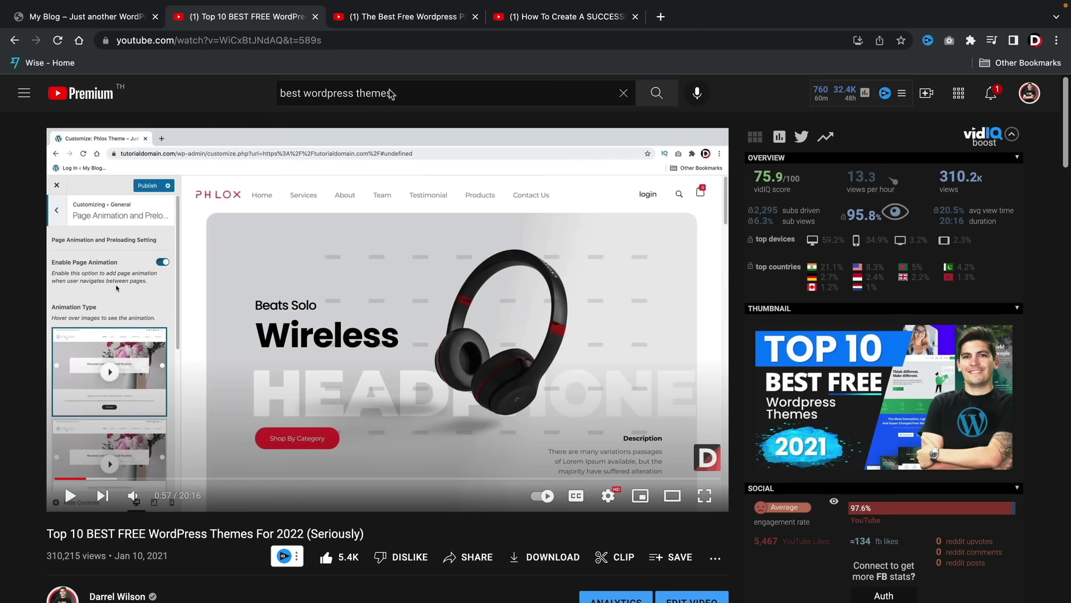
click(404, 22)
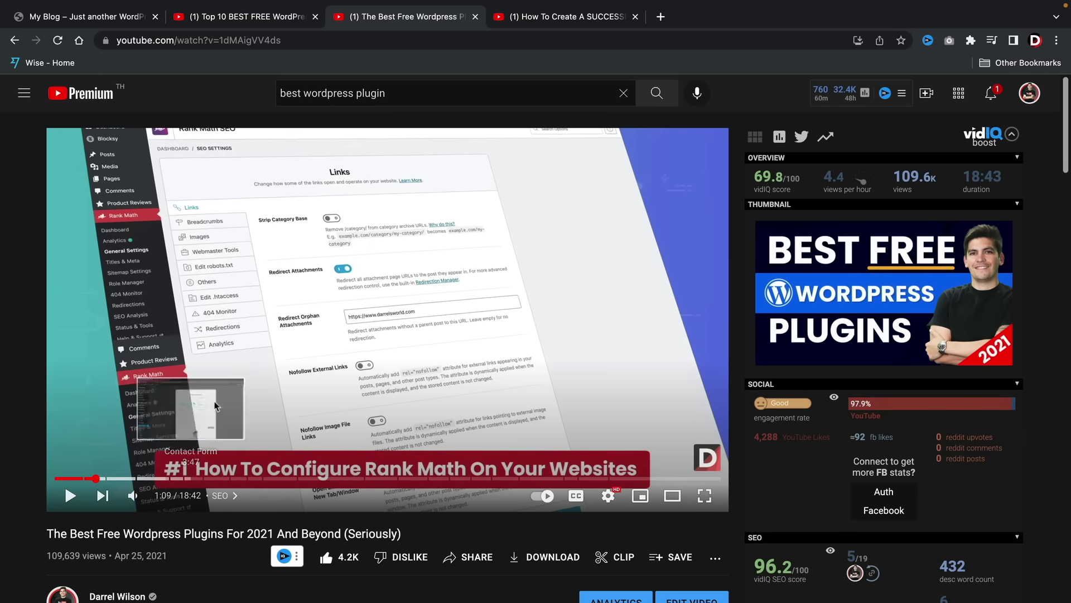
click(561, 16)
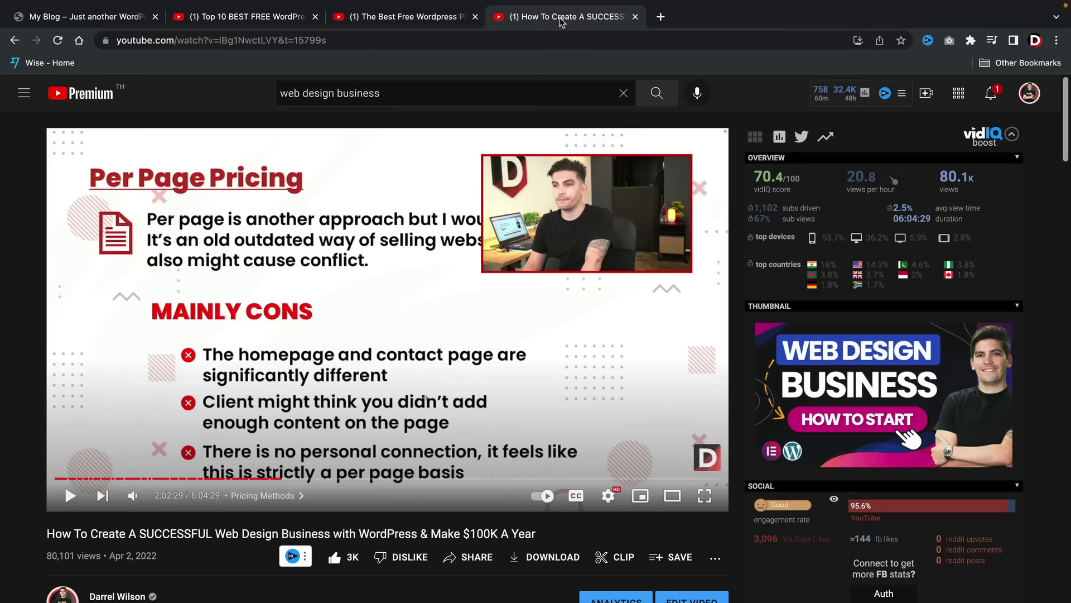